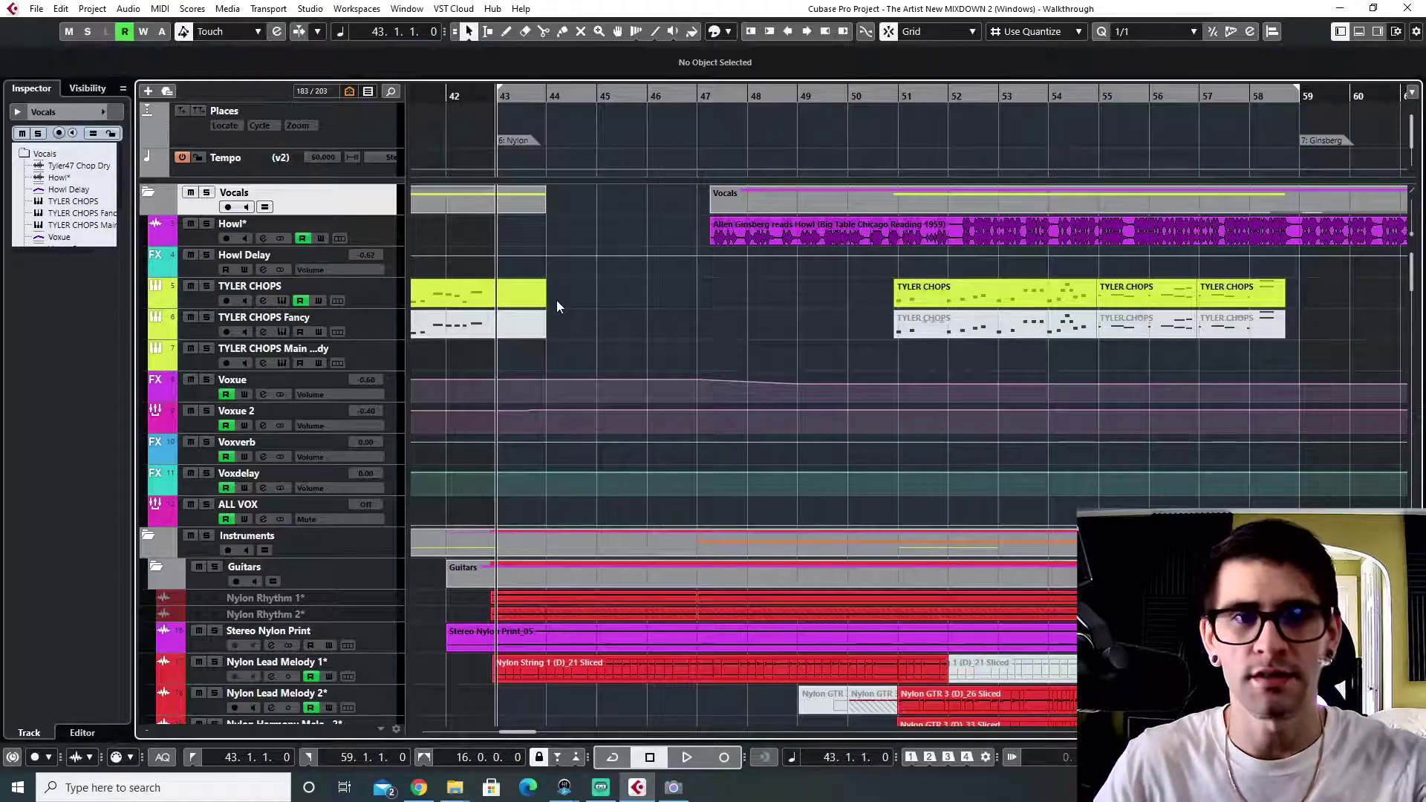
- Play the song from bar 43 and look through the vocal, synth, percussion, cinematic and guitar tracks of the arrangement
{"action": "key", "text": "space"}
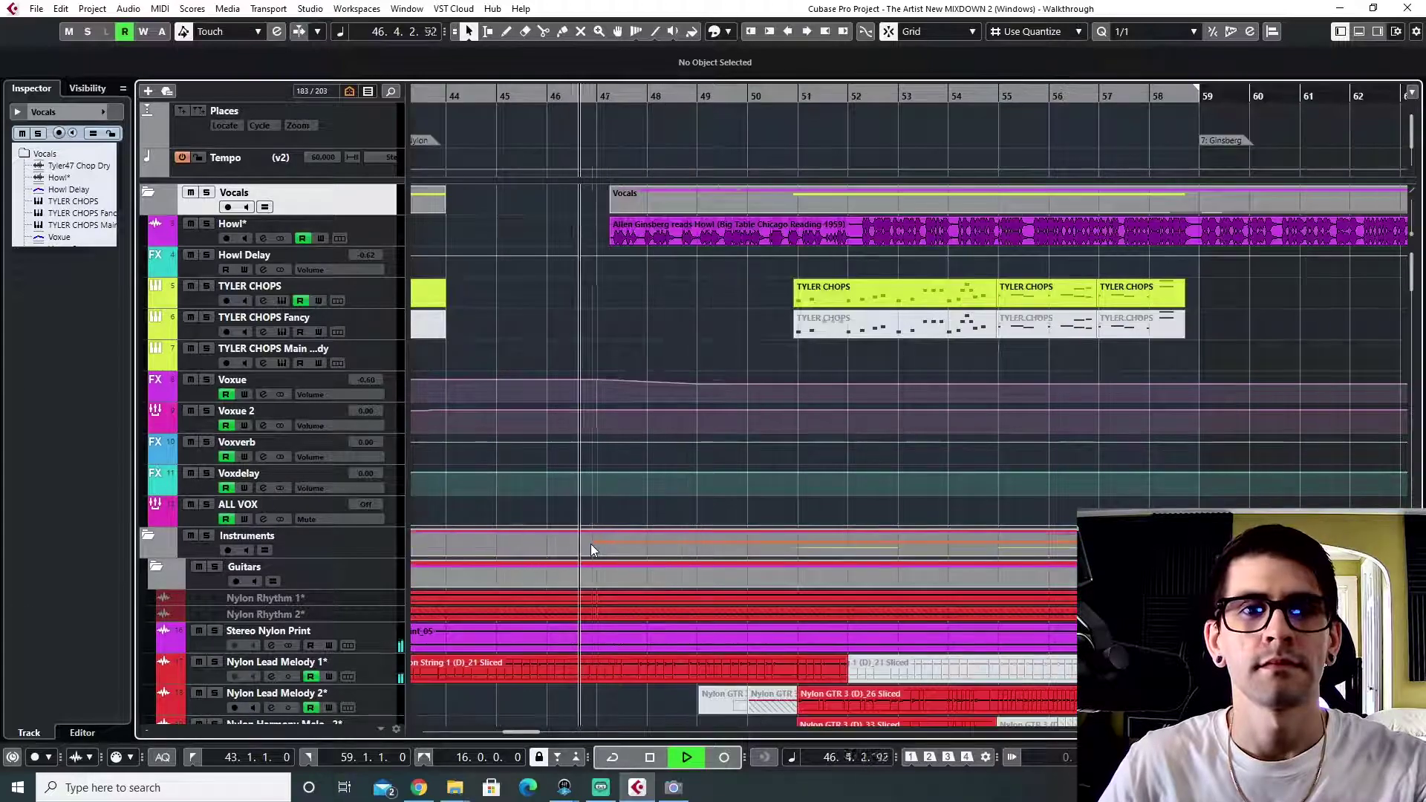
{"action": "scroll", "coordinate": [595, 544], "scroll_direction": "down", "scroll_amount": 10}
{"action": "scroll", "coordinate": [605, 556], "scroll_direction": "down", "scroll_amount": 15}
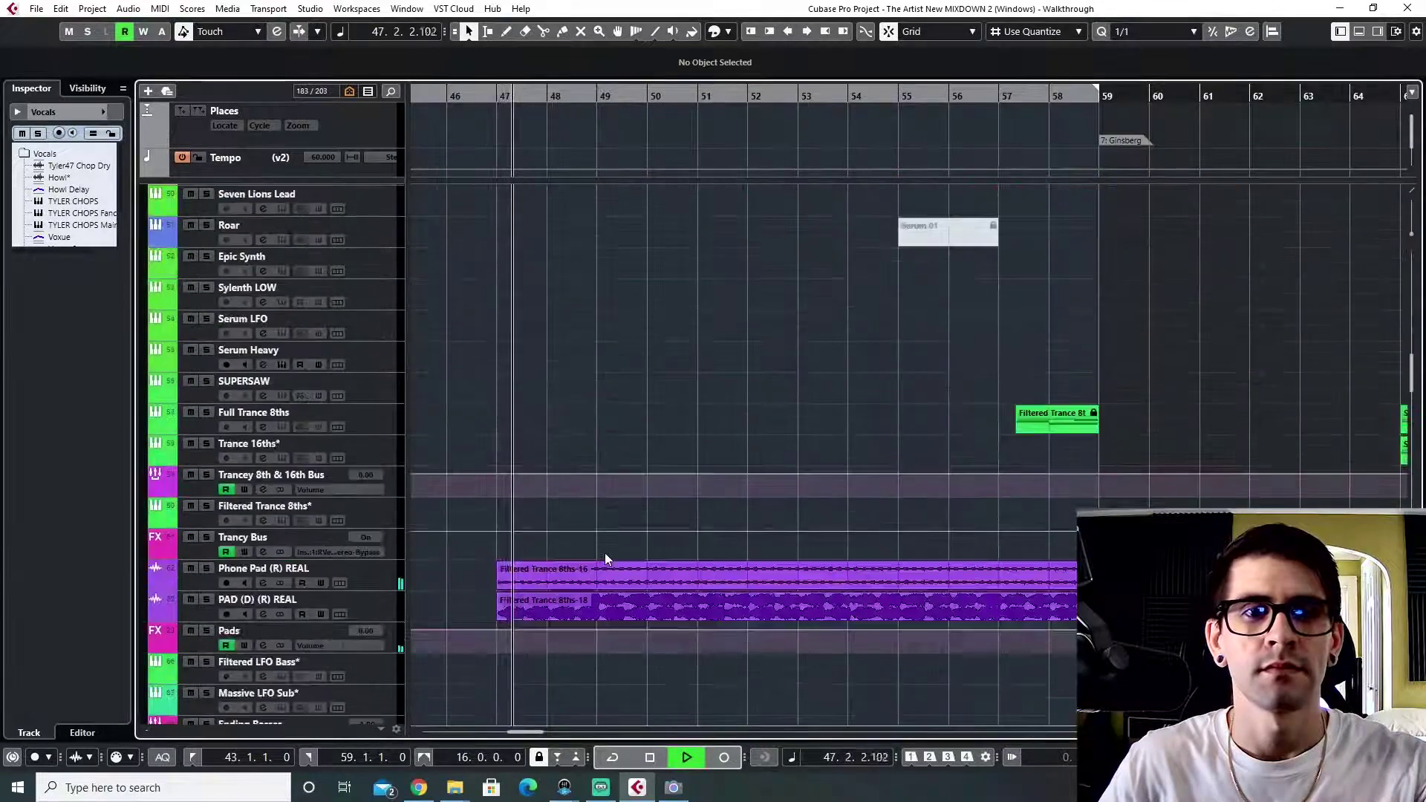
{"action": "scroll", "coordinate": [605, 553], "scroll_direction": "down", "scroll_amount": 15}
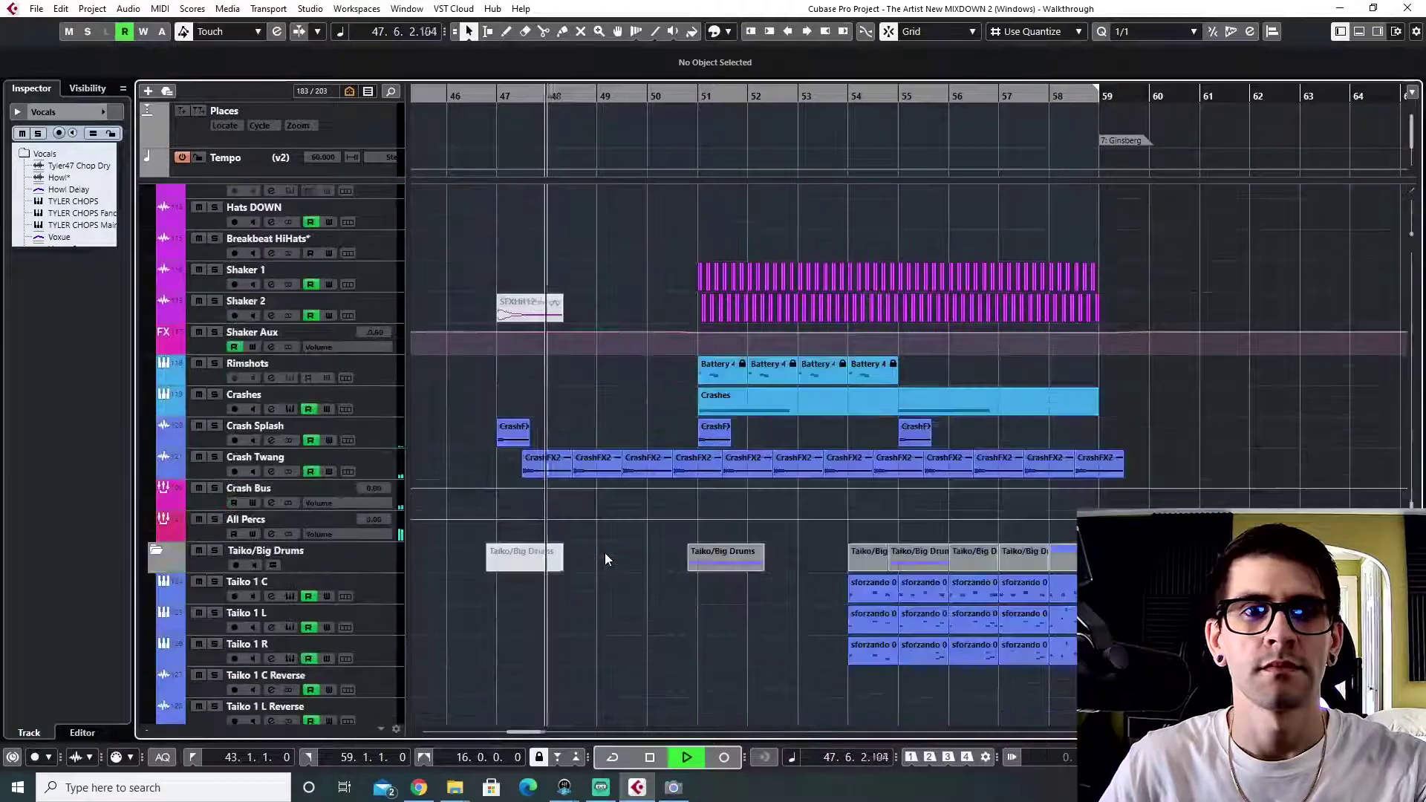
{"action": "scroll", "coordinate": [605, 553], "scroll_direction": "up", "scroll_amount": 15}
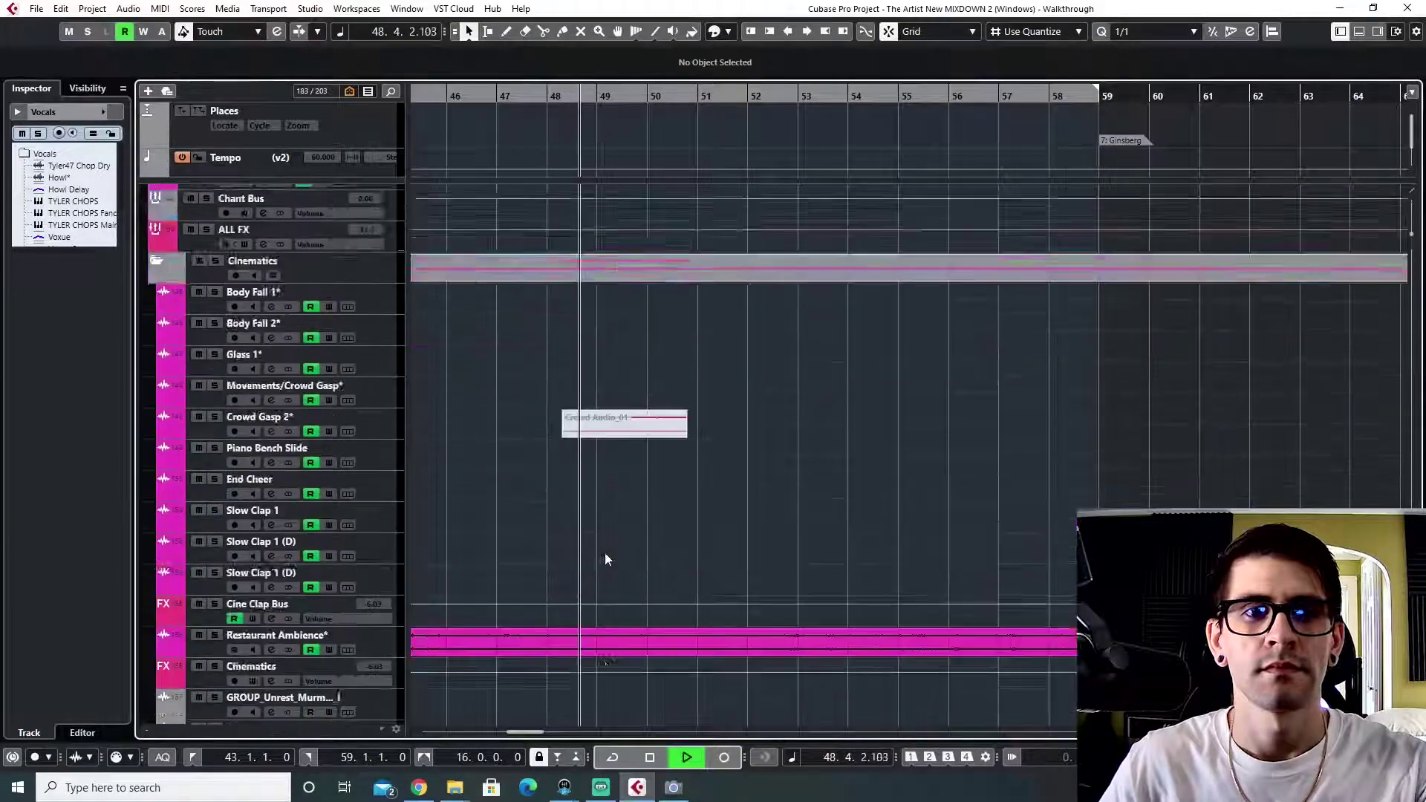
{"action": "scroll", "coordinate": [606, 553], "scroll_direction": "up", "scroll_amount": 15}
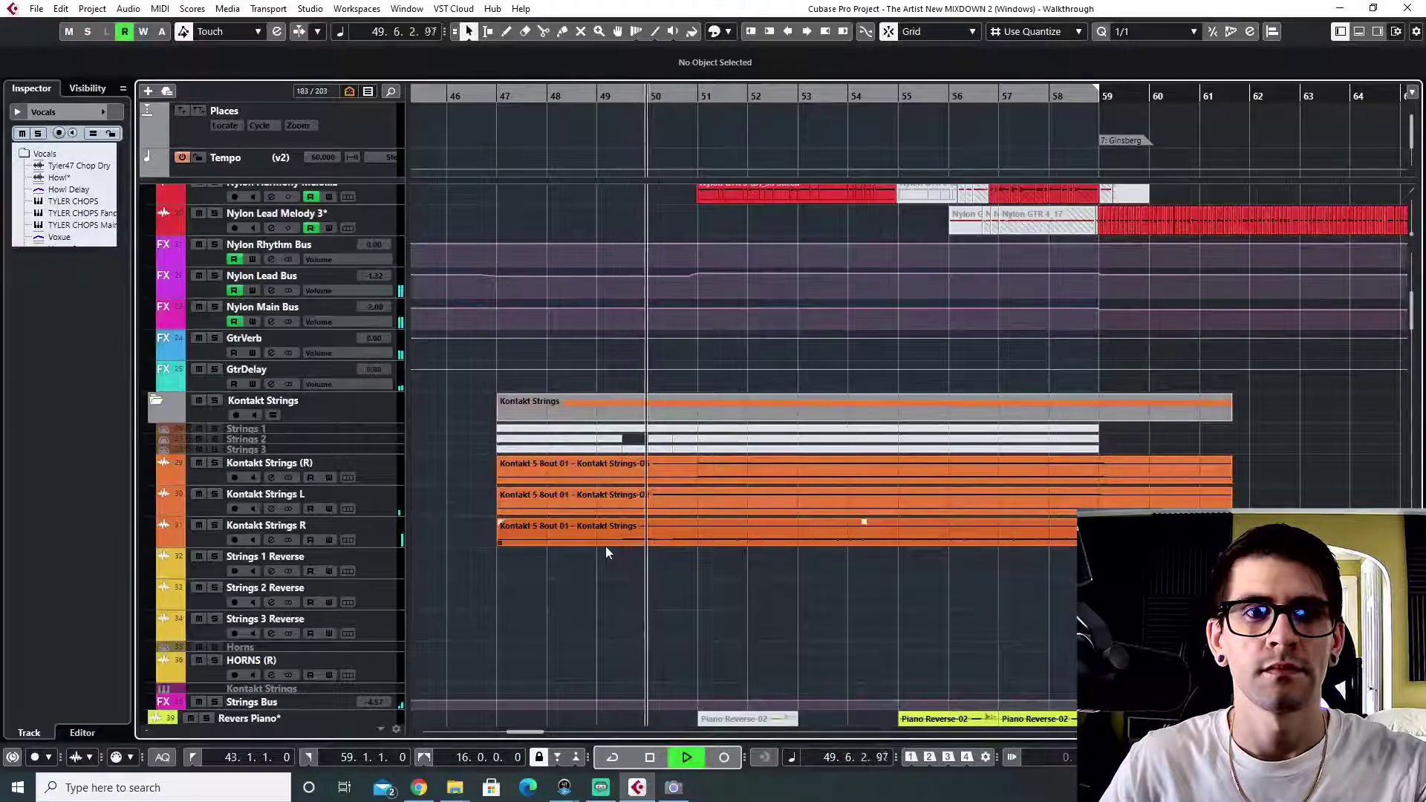
{"action": "scroll", "coordinate": [606, 552], "scroll_direction": "up", "scroll_amount": 10}
{"action": "scroll", "coordinate": [606, 551], "scroll_direction": "down", "scroll_amount": 3}
{"action": "scroll", "coordinate": [606, 552], "scroll_direction": "down", "scroll_amount": 3}
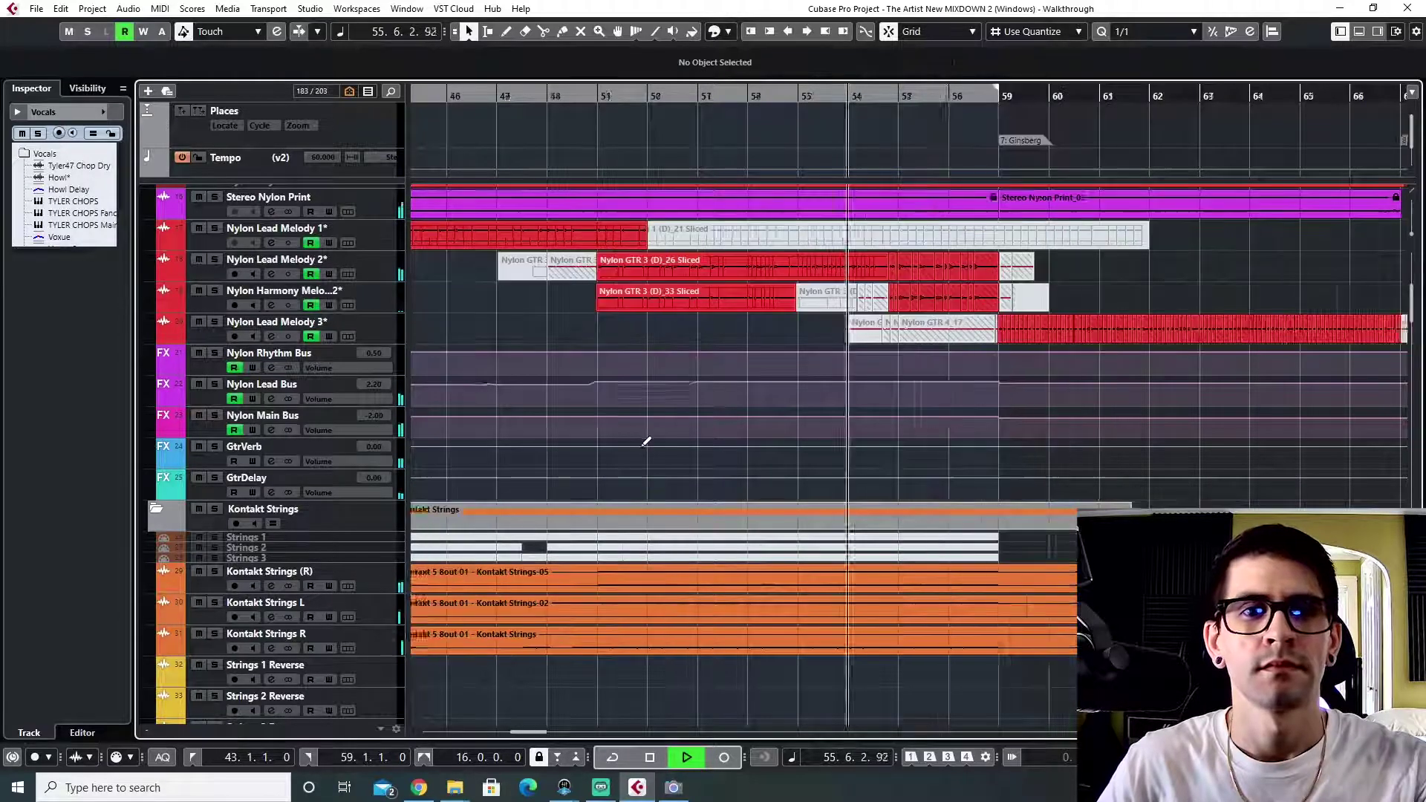
- Bring the Guitars folder from bar 43 into view, select the Stereo Nylon Print track and stop playback
{"action": "scroll", "coordinate": [654, 416], "scroll_direction": "left", "scroll_amount": 5}
{"action": "scroll", "coordinate": [647, 441], "scroll_direction": "right", "scroll_amount": 2}
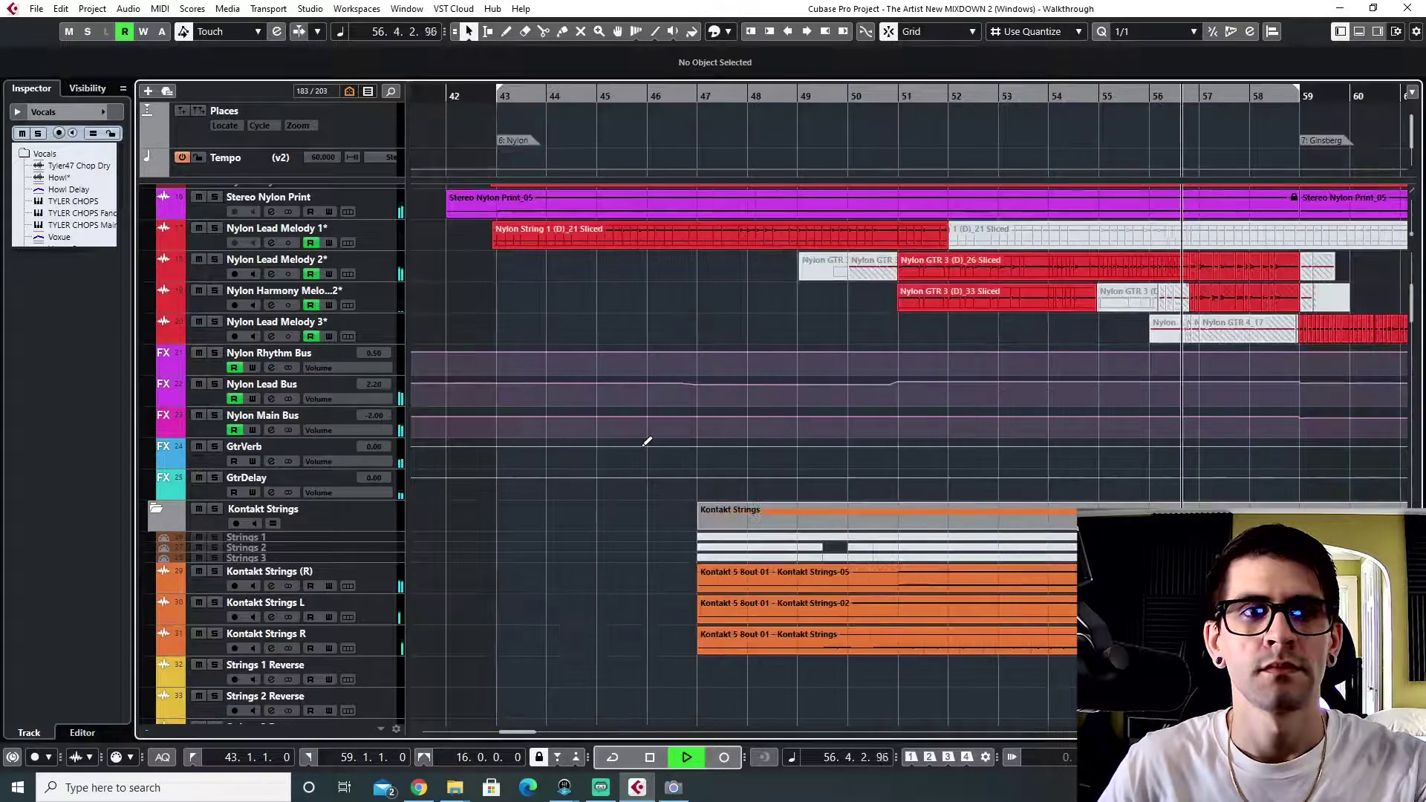
{"action": "scroll", "coordinate": [645, 446], "scroll_direction": "up", "scroll_amount": 3}
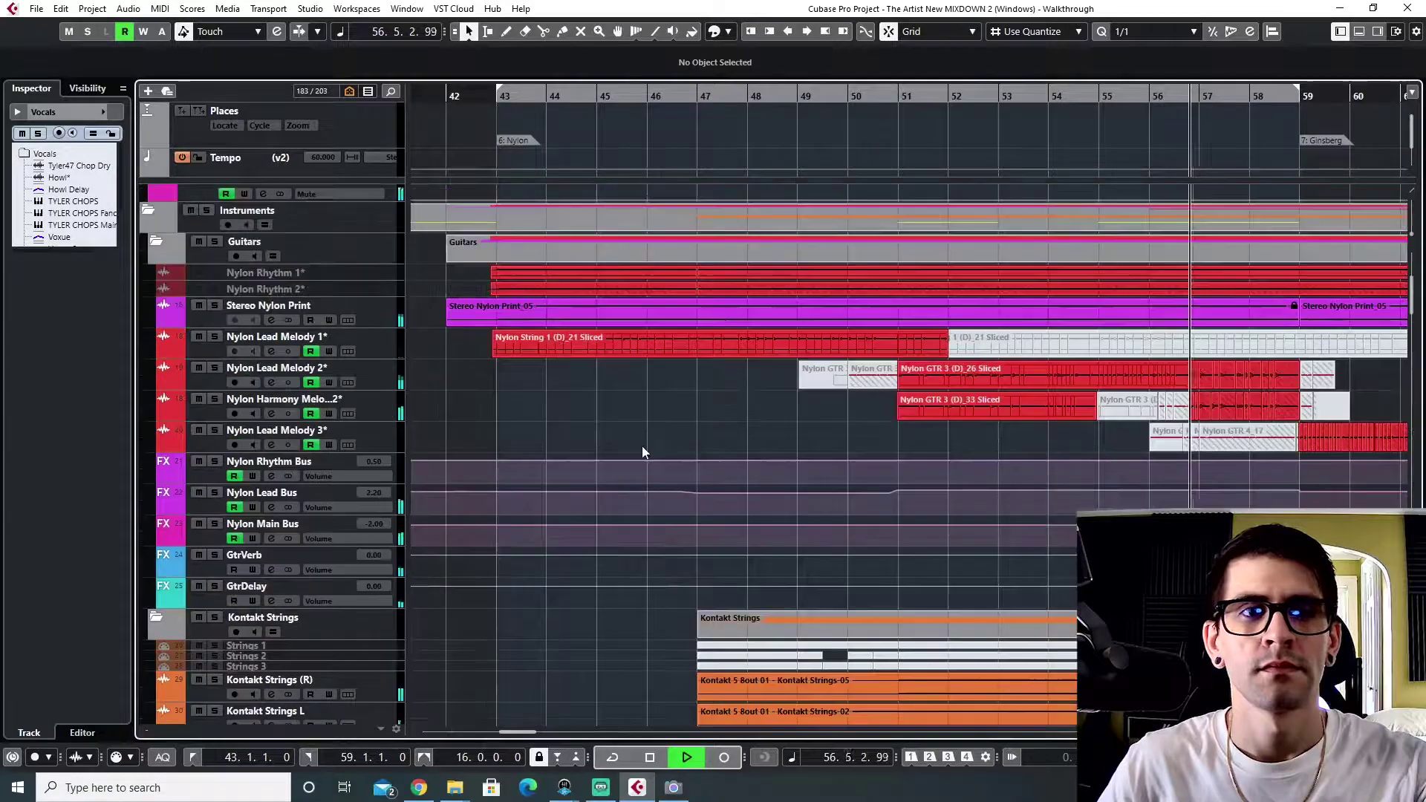
{"action": "left_click", "coordinate": [217, 320]}
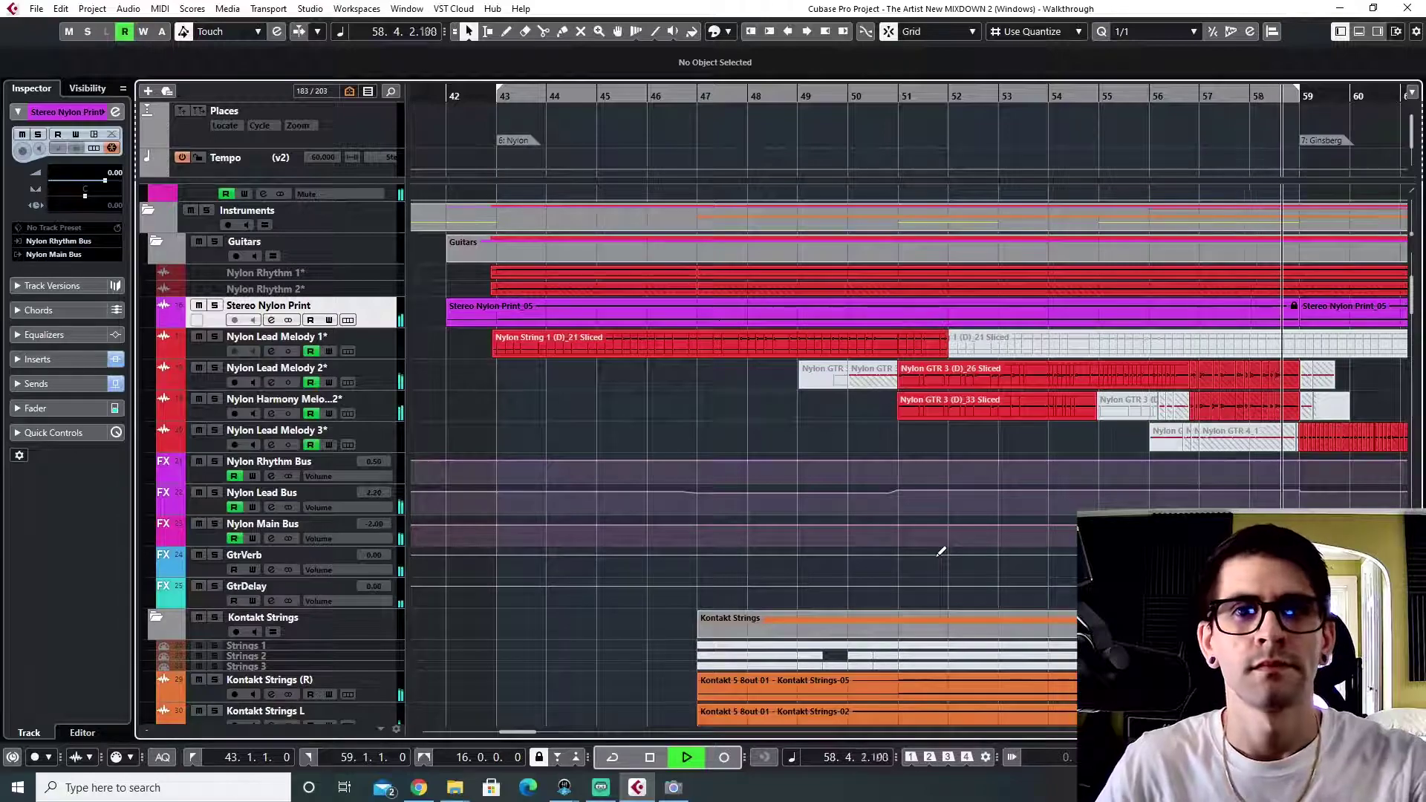
{"action": "key", "text": "space"}
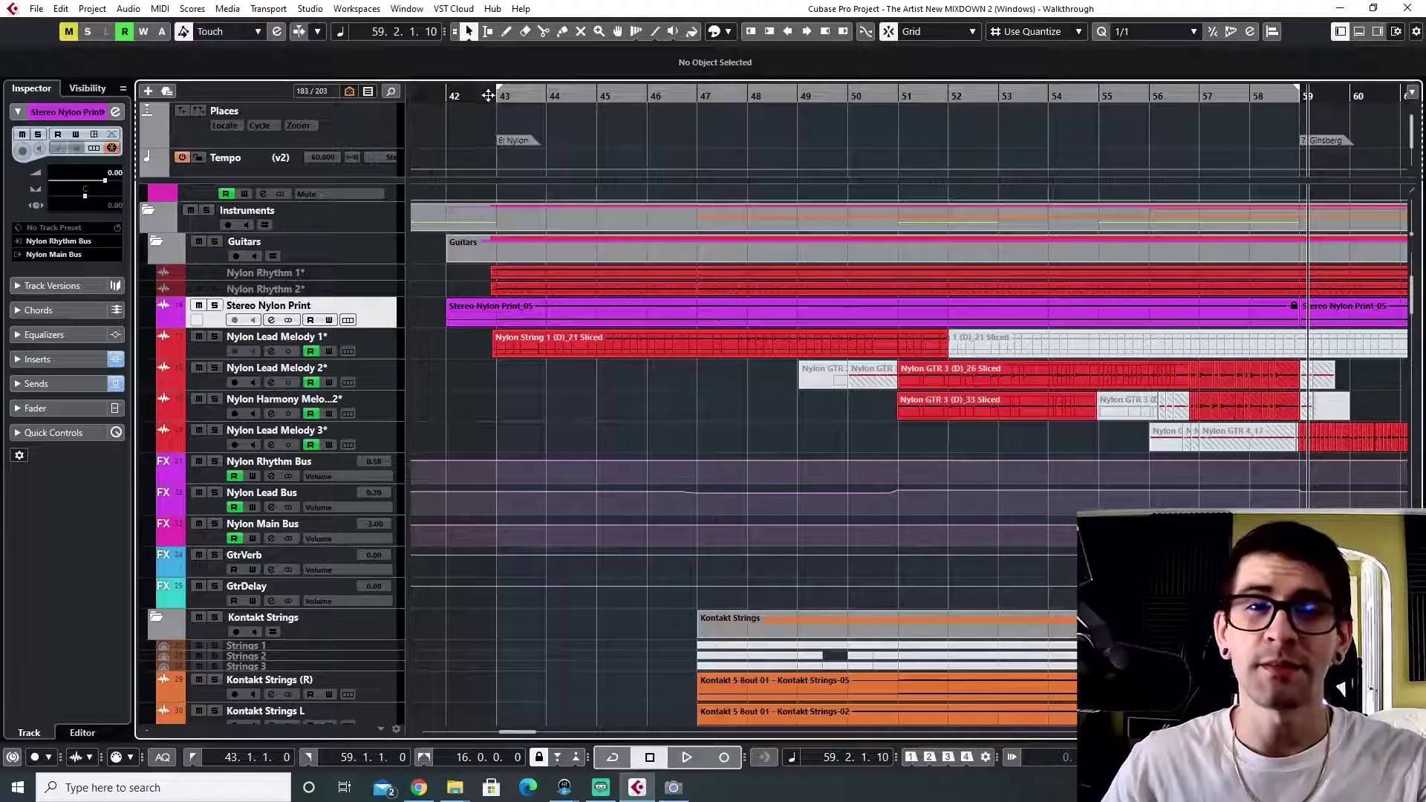
- Solo the Stereo Nylon Print track and play it from bar 43
{"action": "left_click", "coordinate": [488, 95]}
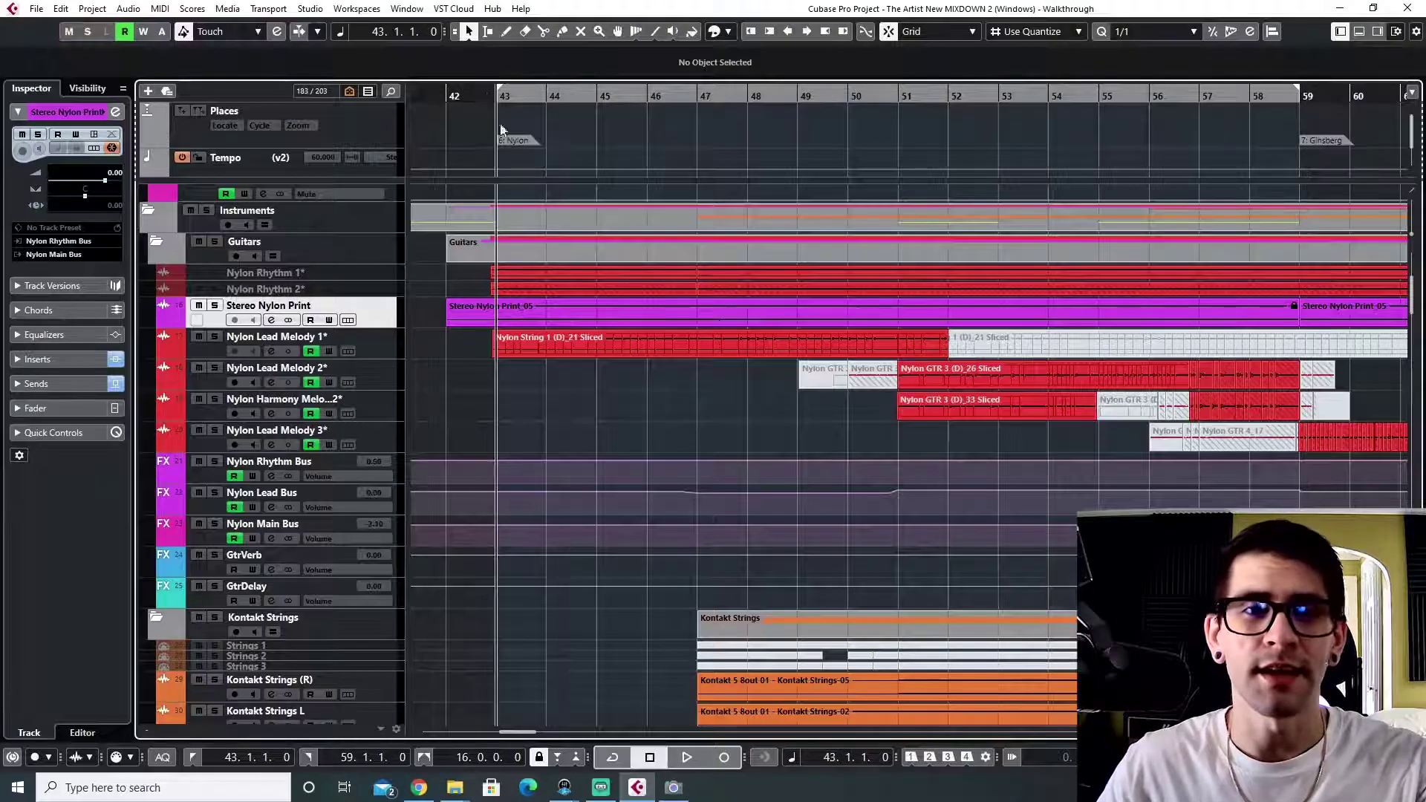
{"action": "left_click", "coordinate": [215, 306]}
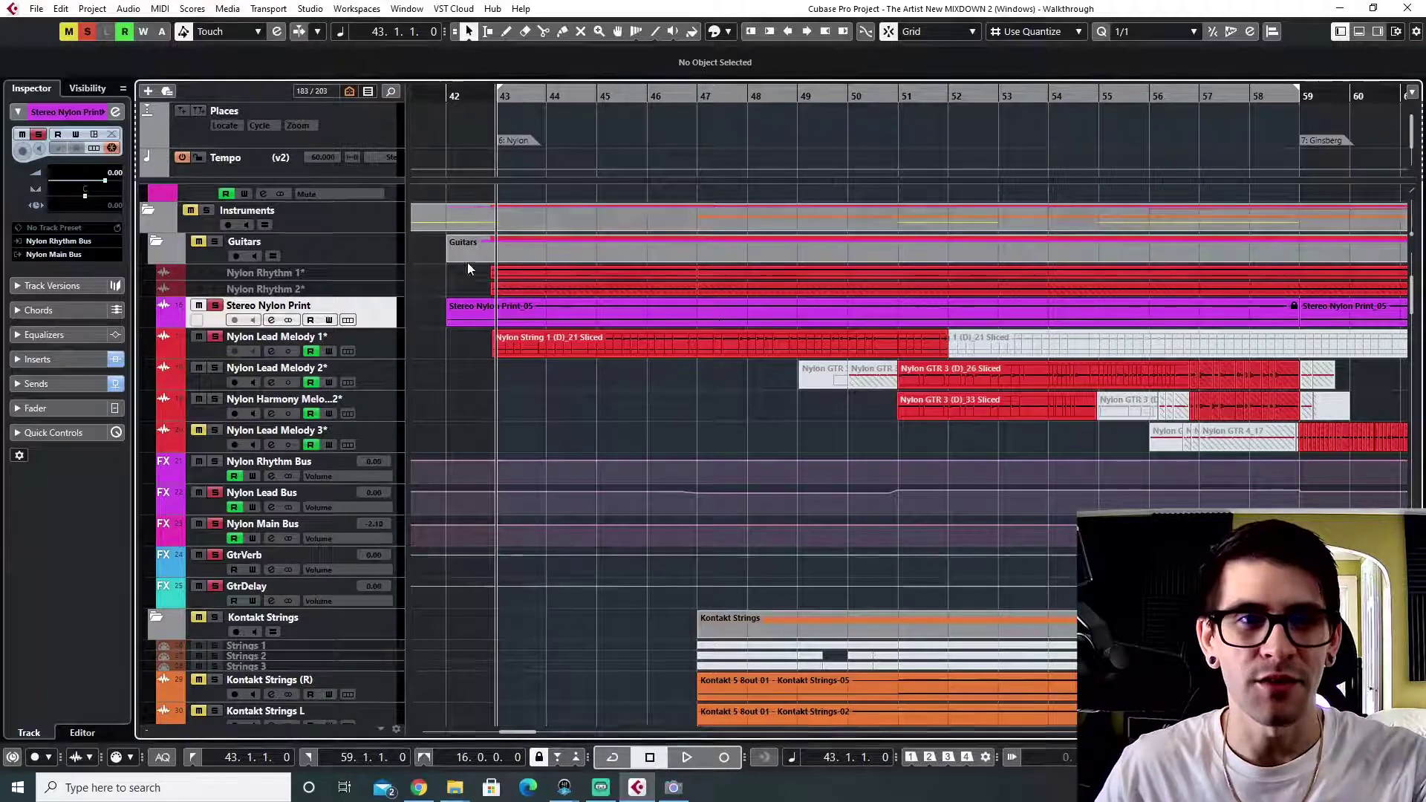
{"action": "key", "text": "space"}
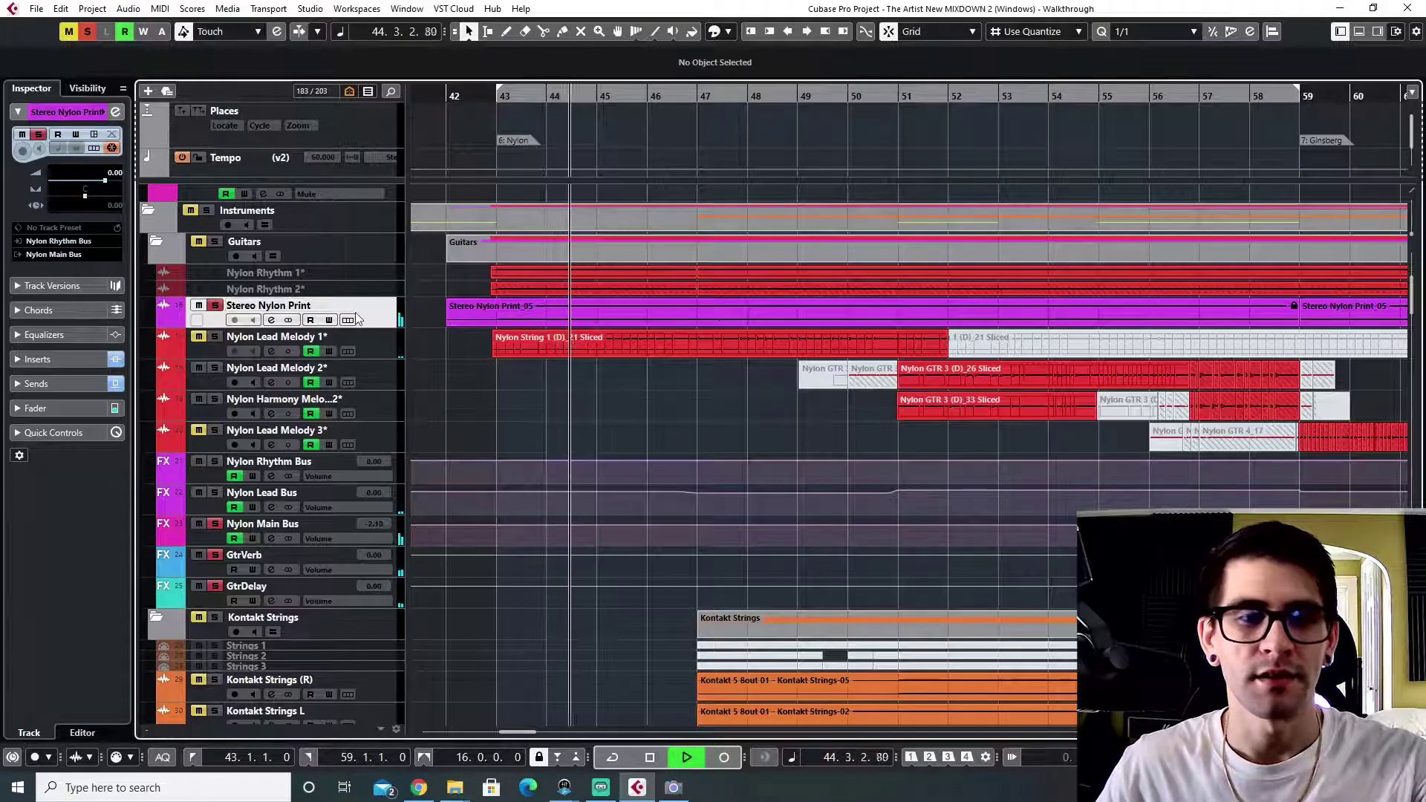
- Inspect the BIAS AMP insert on the Nylon Lead Bus in the mixer, dismissing its promotion, then return to the project window
{"action": "key", "text": "F3"}
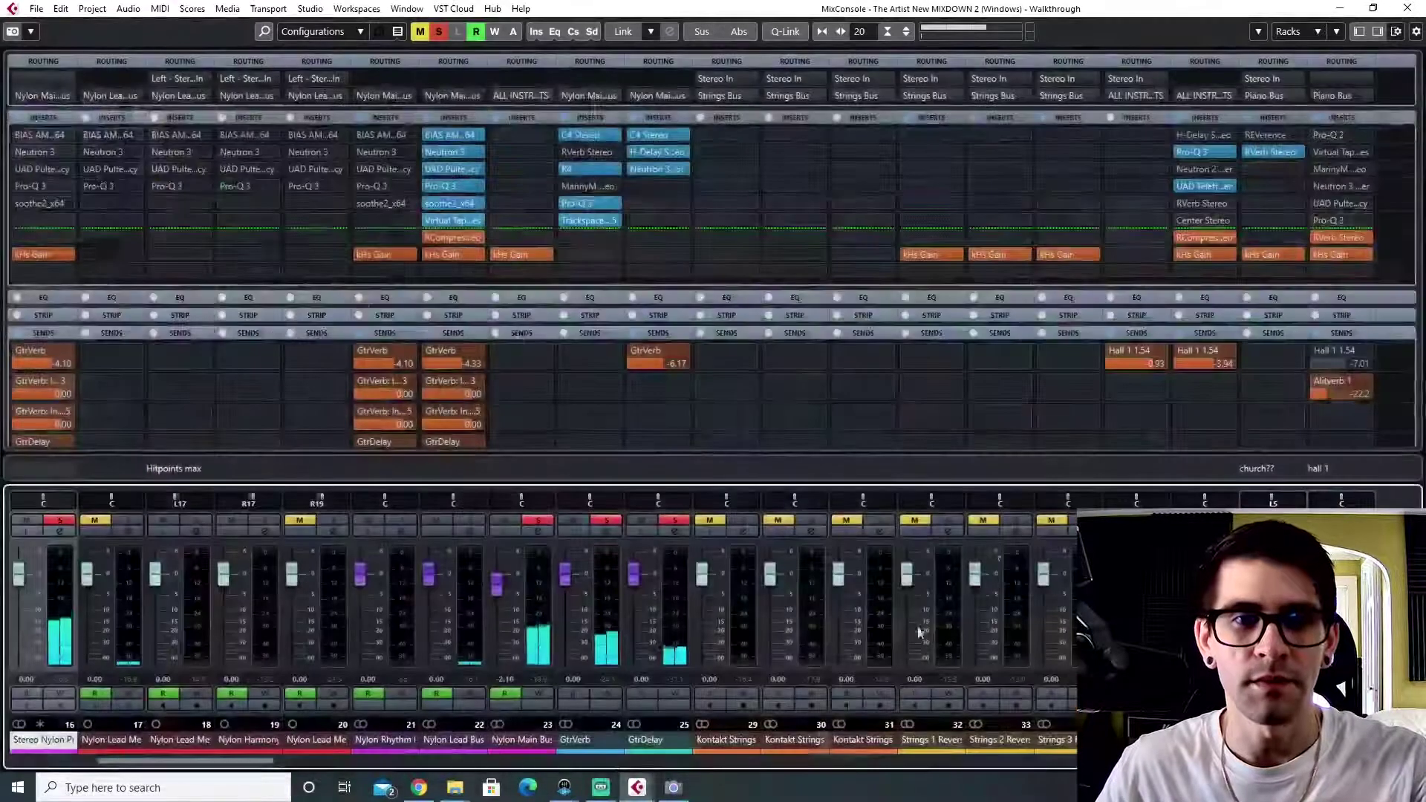
{"action": "scroll", "coordinate": [460, 565], "scroll_direction": "left", "scroll_amount": 3}
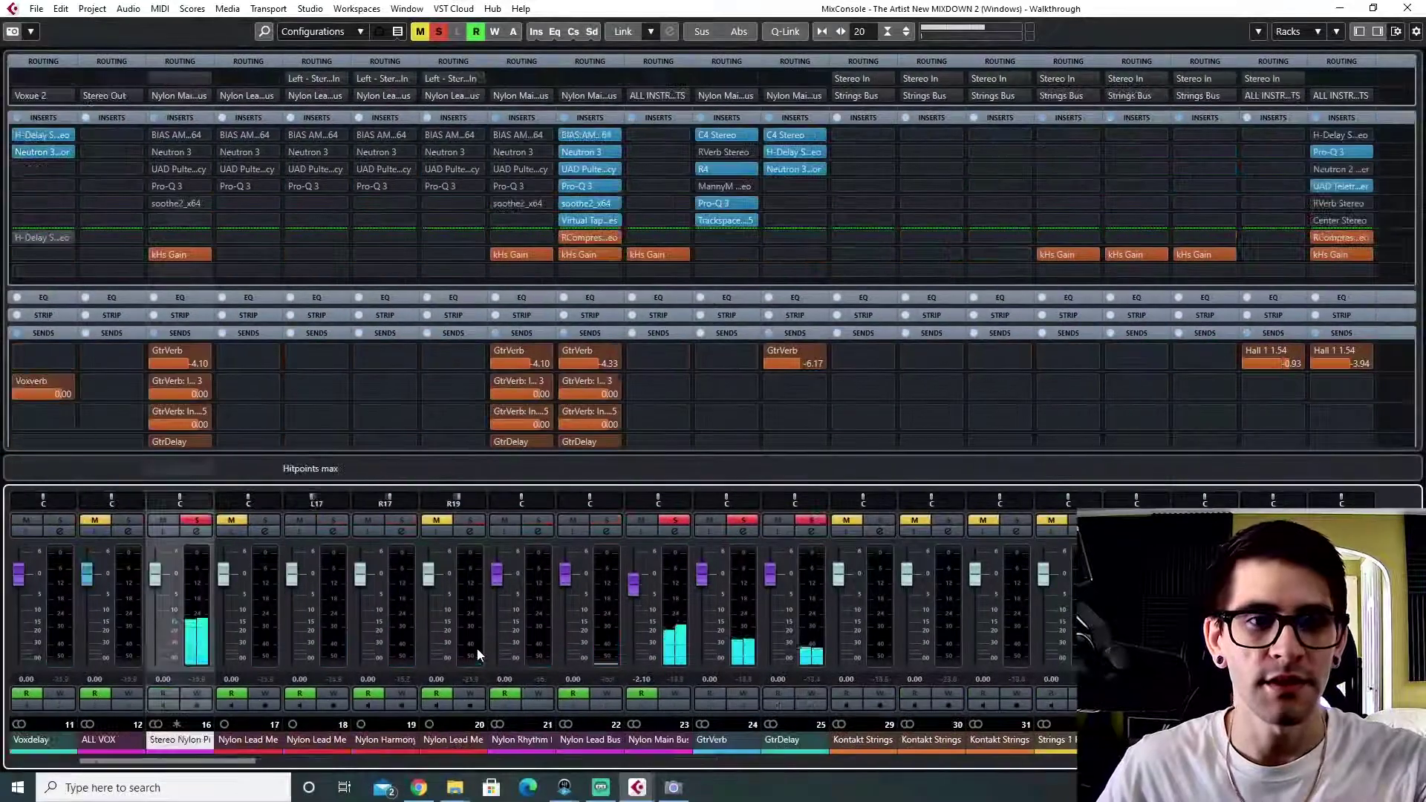
{"action": "left_click", "coordinate": [580, 134]}
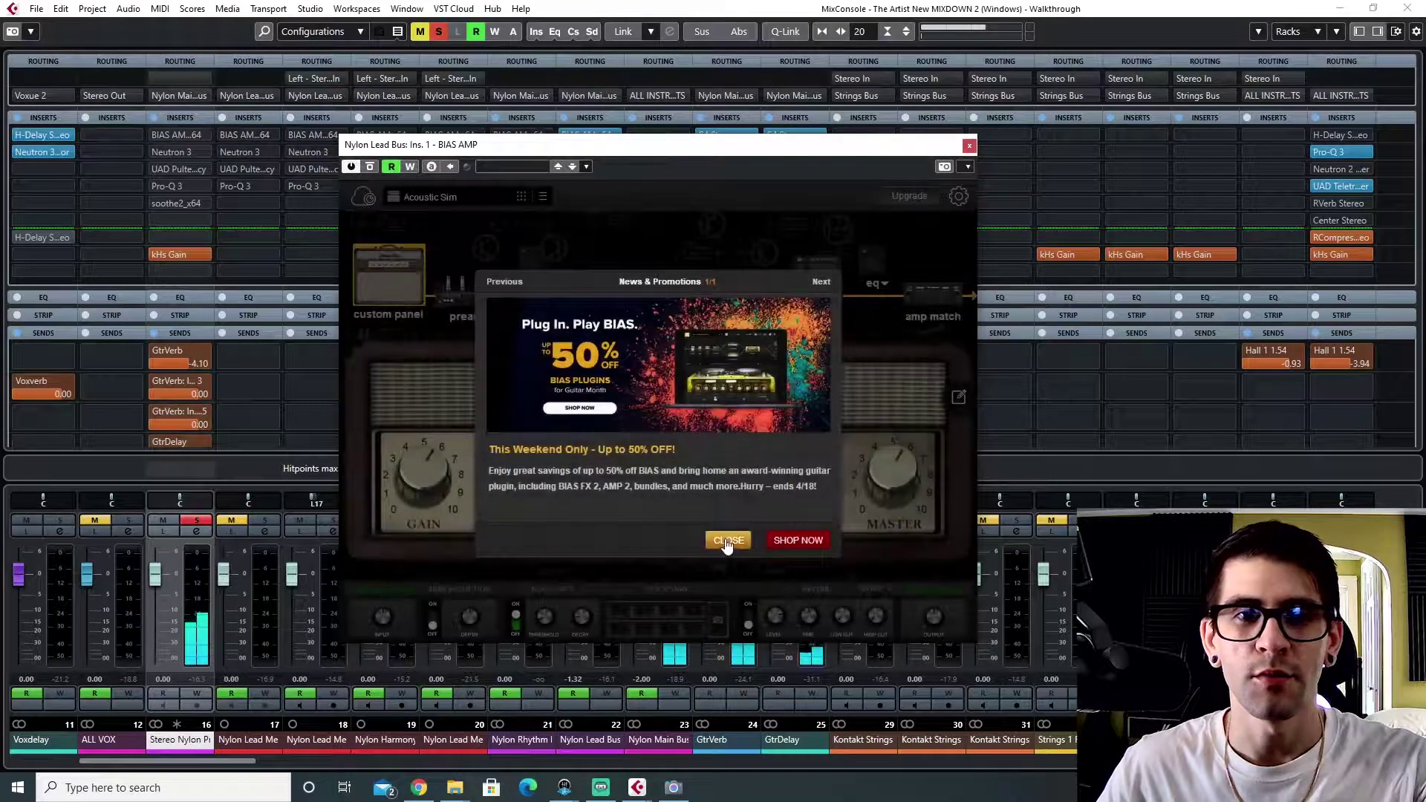
{"action": "left_click", "coordinate": [727, 542]}
{"action": "mouse_move", "coordinate": [523, 141]}
{"action": "left_mouse_down"}
{"action": "mouse_move", "coordinate": [289, 227]}
{"action": "mouse_move", "coordinate": [541, 156]}
{"action": "mouse_move", "coordinate": [546, 128]}
{"action": "left_mouse_up"}
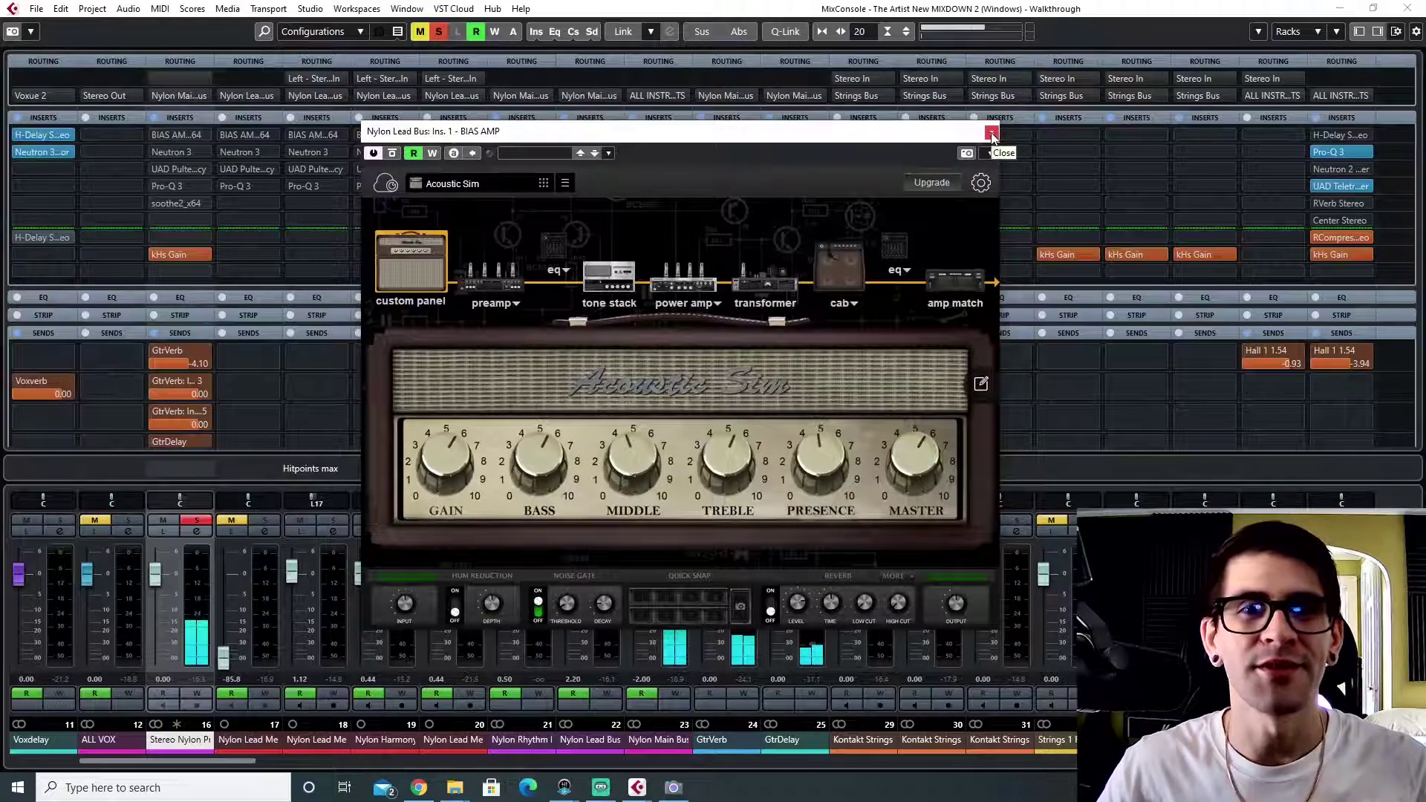
{"action": "left_click", "coordinate": [991, 135]}
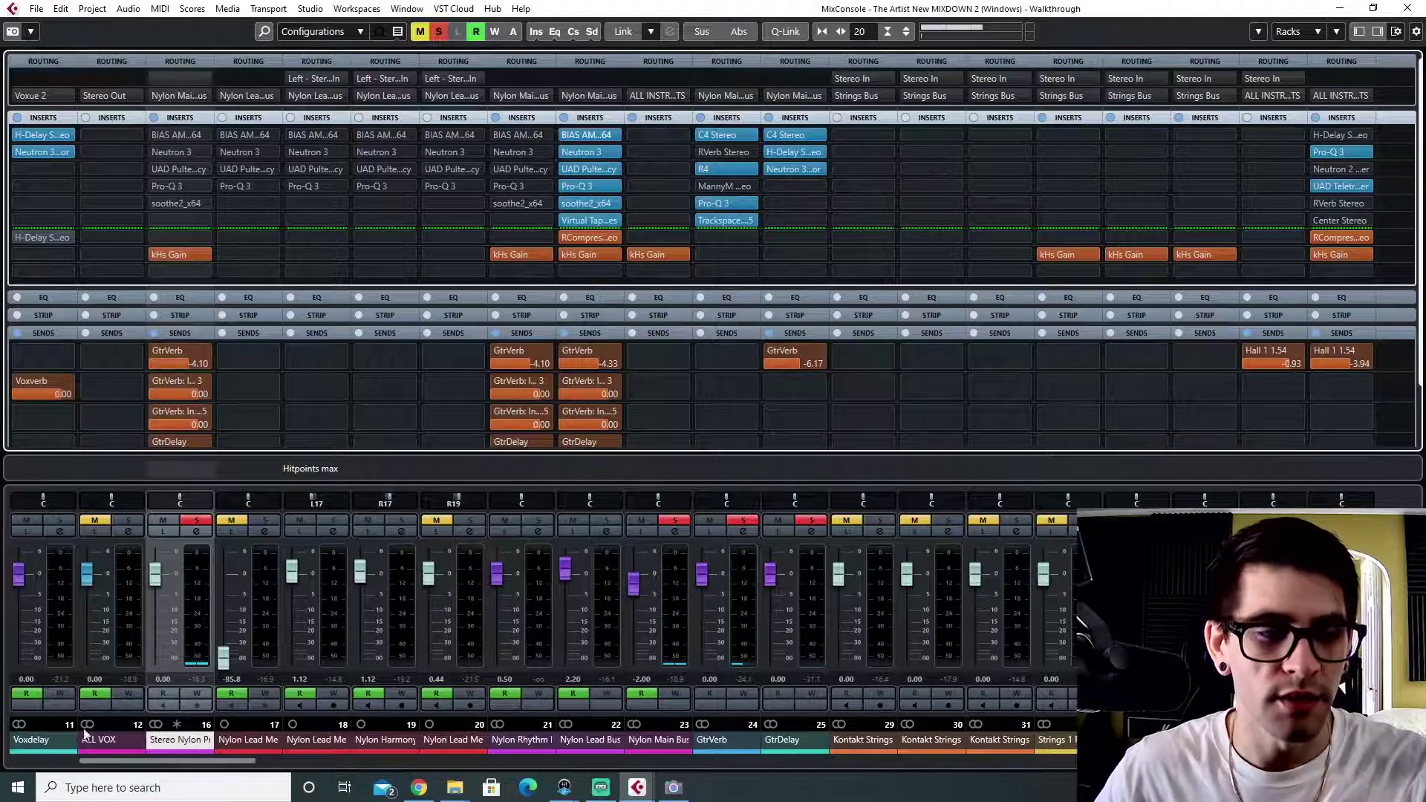
{"action": "key", "text": "F3"}
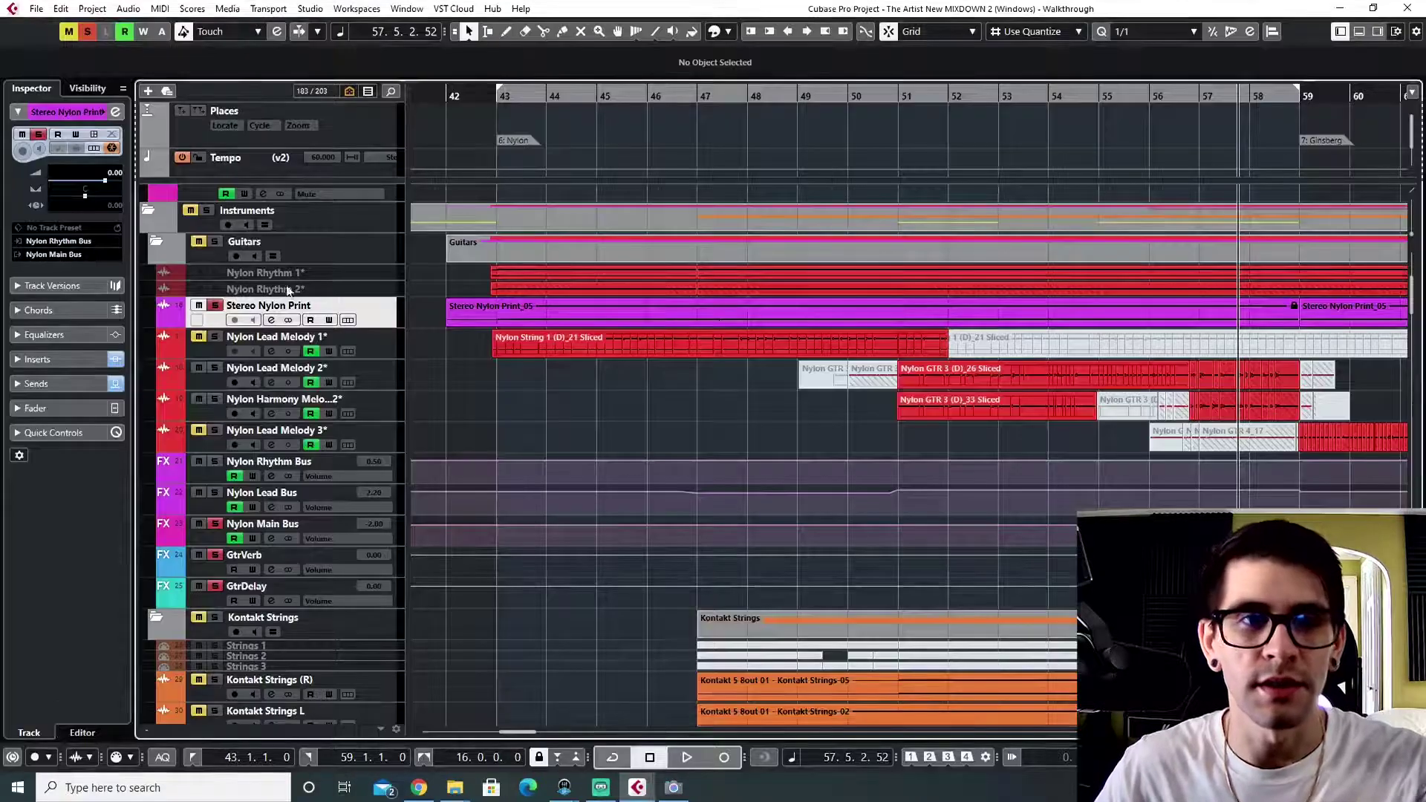
- Select the Nylon Lead Melody 1 track and play the section from bar 43
{"action": "left_click", "coordinate": [499, 98]}
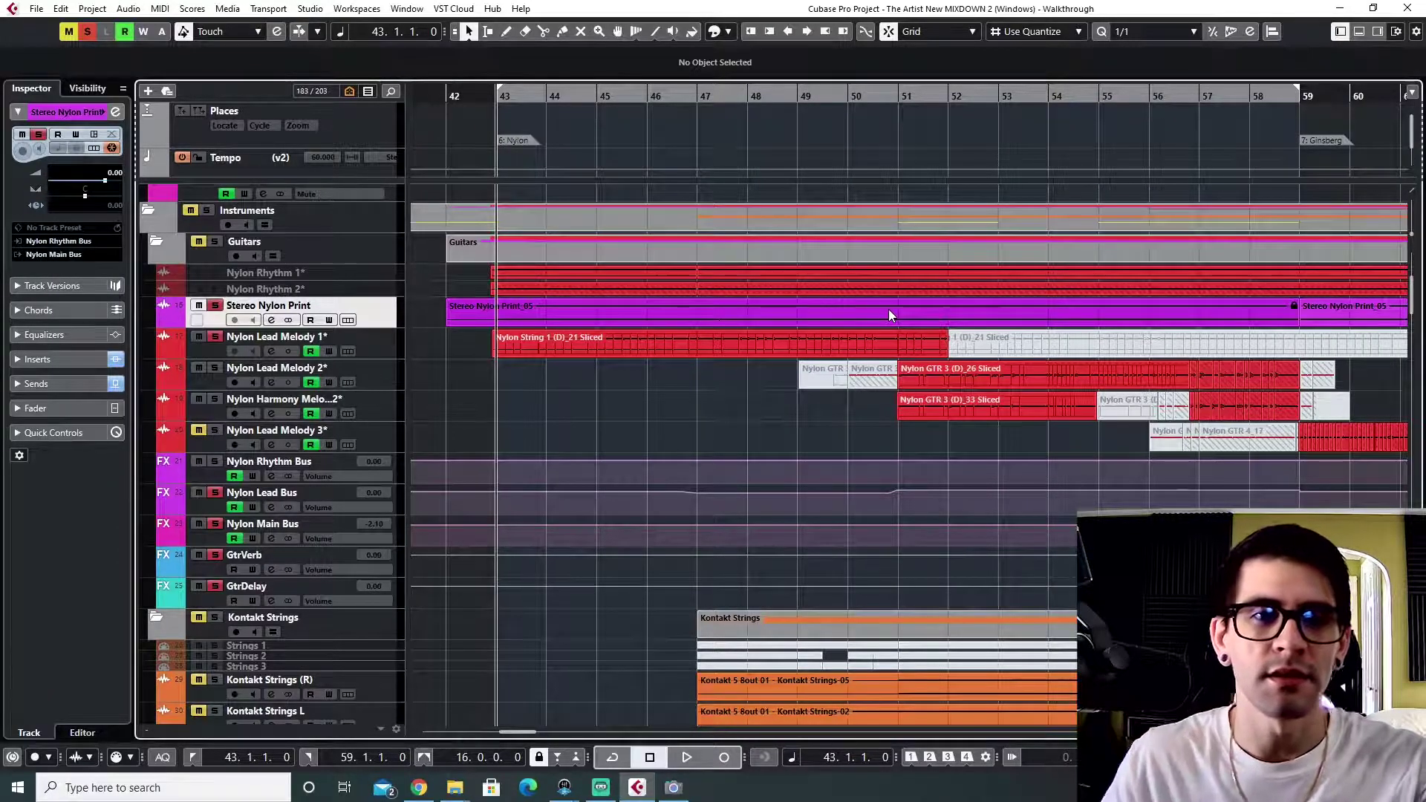
{"action": "left_click", "coordinate": [386, 350]}
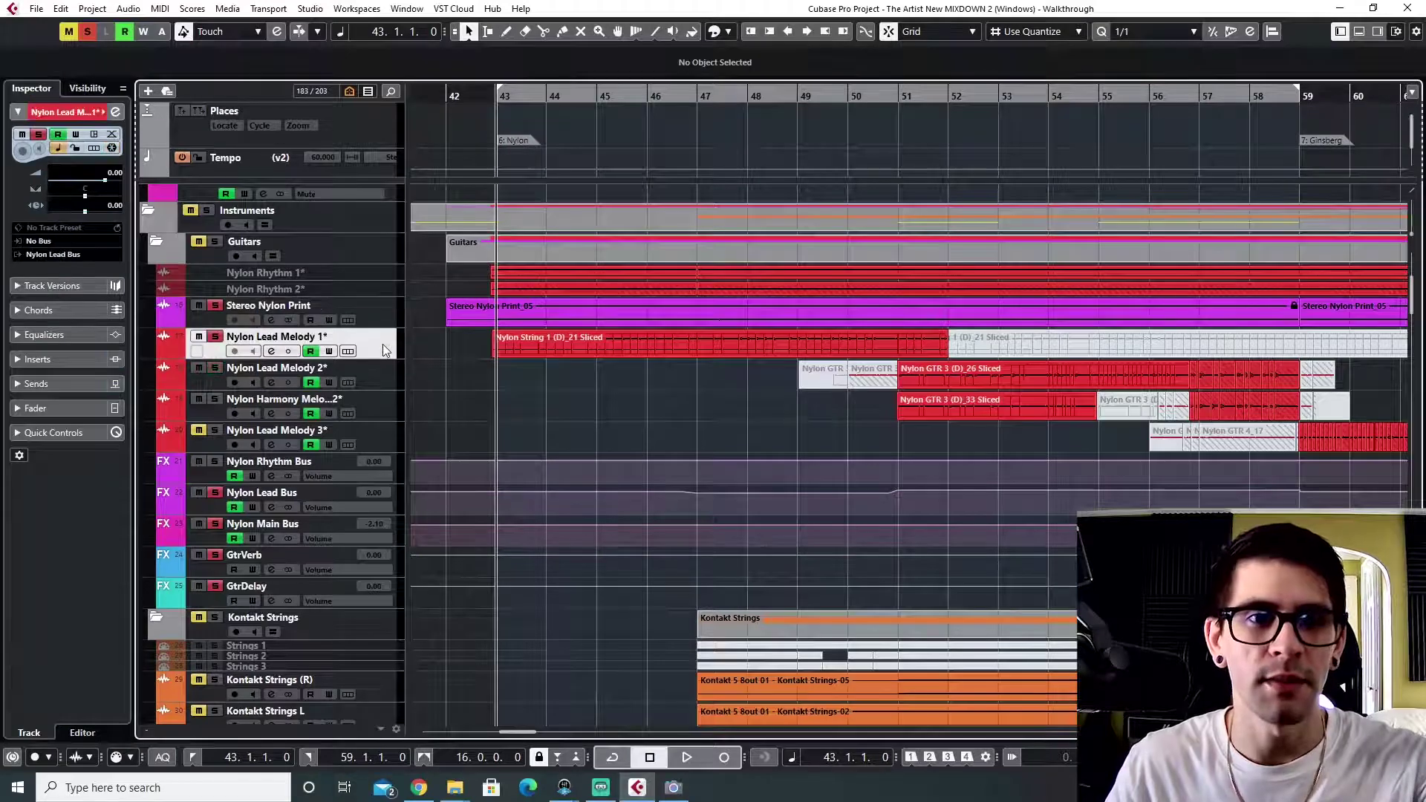
{"action": "key", "text": "space"}
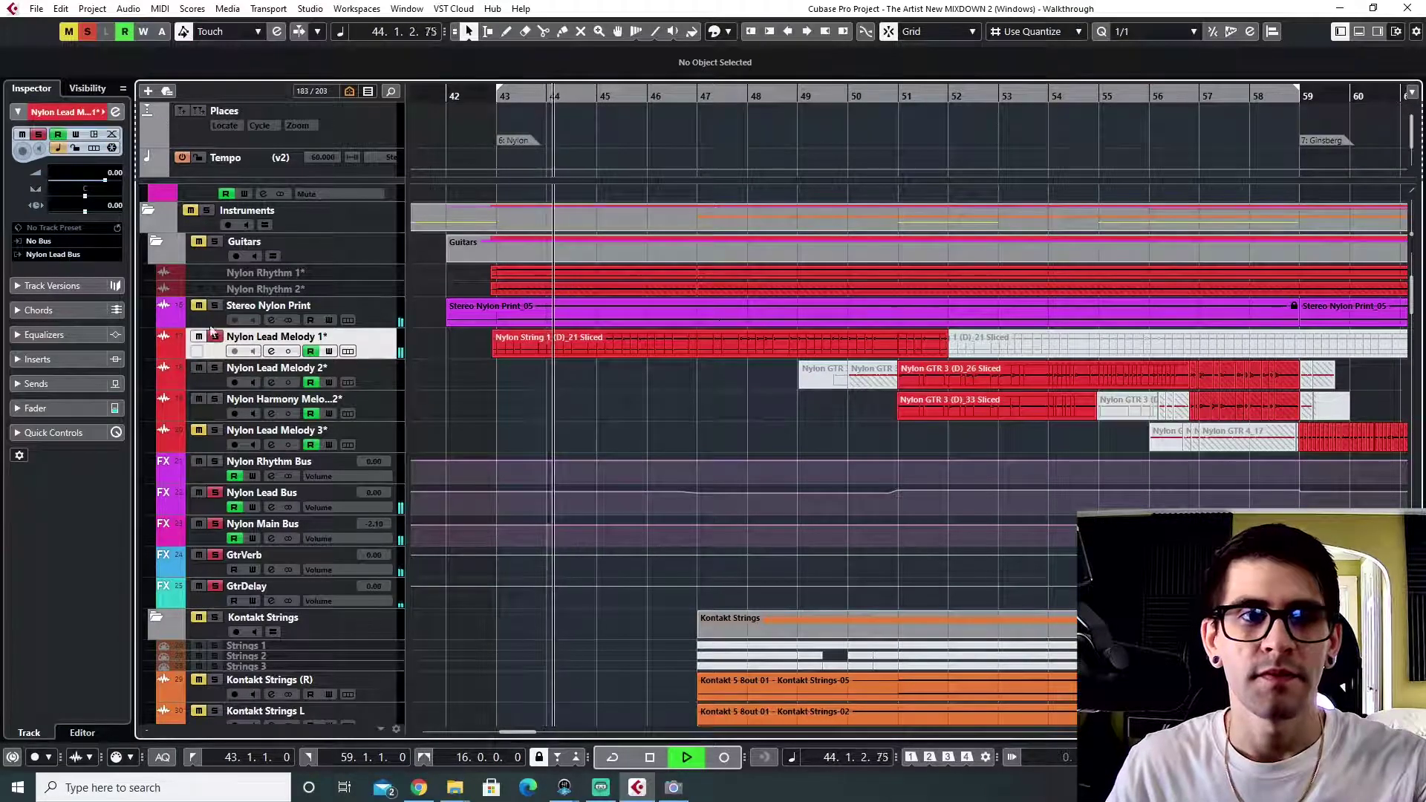
- Reveal the volume automation of Nylon Lead Melody 1 and enlarge the track to examine its waveform, then stop playback
{"action": "left_click", "coordinate": [165, 353]}
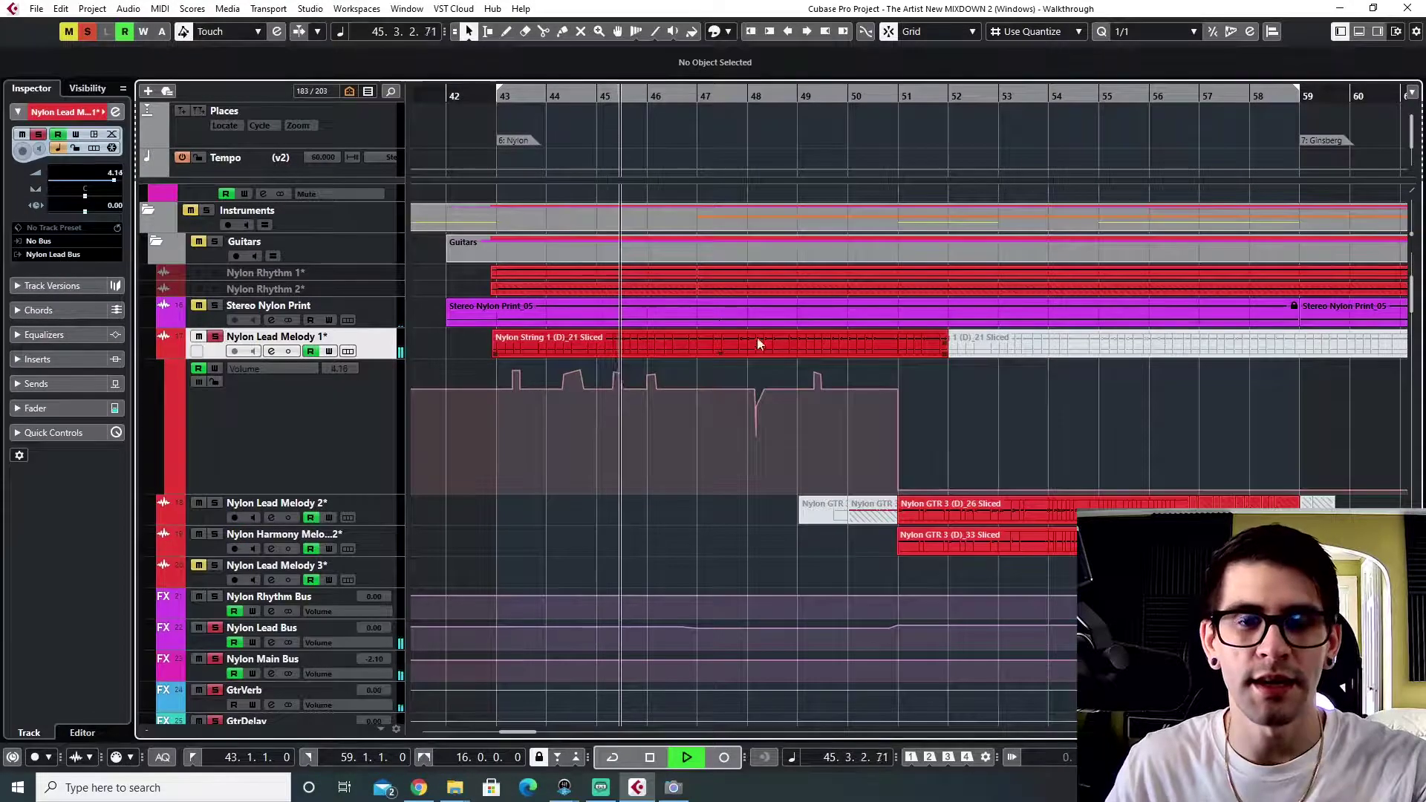
{"action": "scroll", "coordinate": [747, 362], "scroll_direction": "up", "scroll_amount": 5}
{"action": "scroll", "coordinate": [715, 449], "scroll_direction": "down", "scroll_amount": 5}
{"action": "scroll", "coordinate": [714, 448], "scroll_direction": "up", "scroll_amount": 5, "text": "ctrl"}
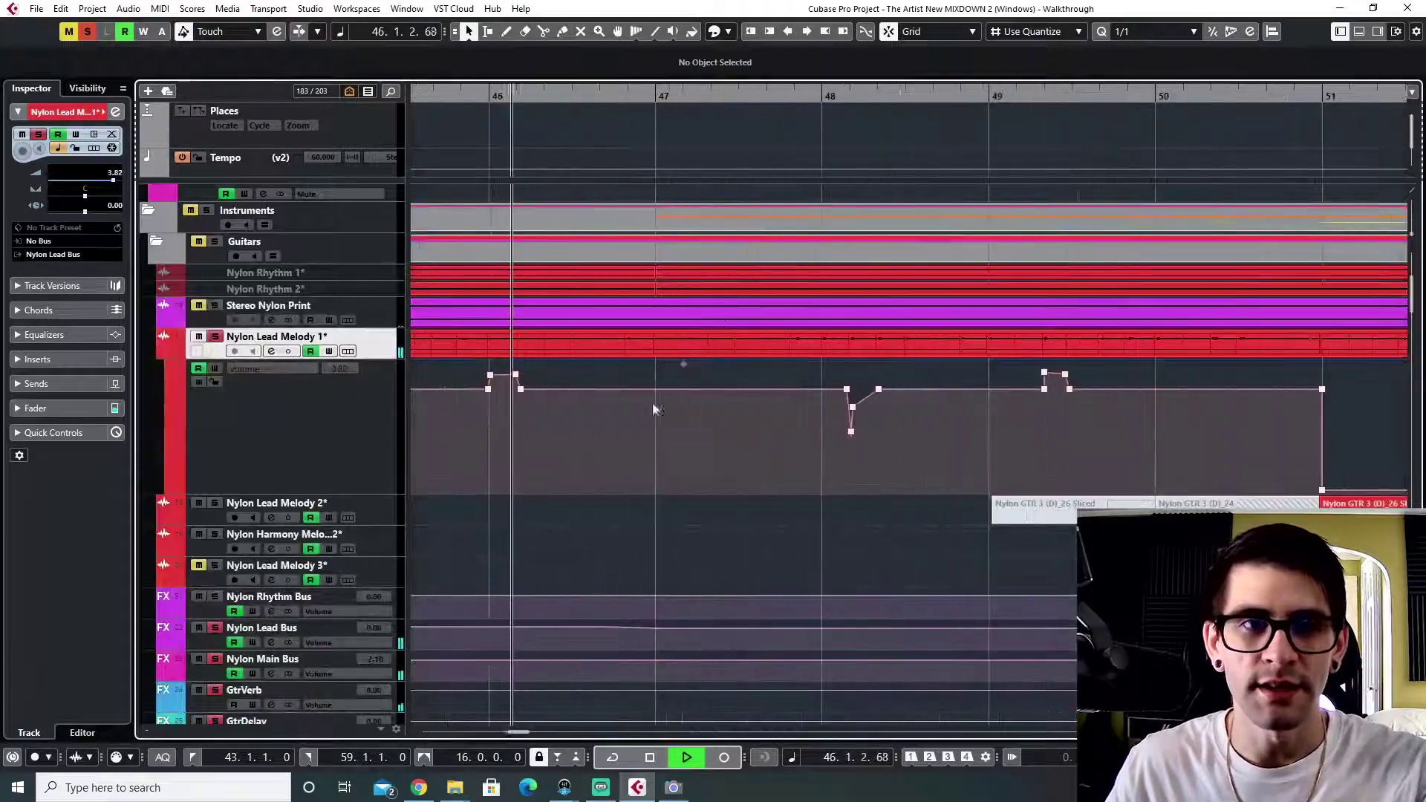
{"action": "left_click_drag", "start_coordinate": [319, 361], "coordinate": [319, 509]}
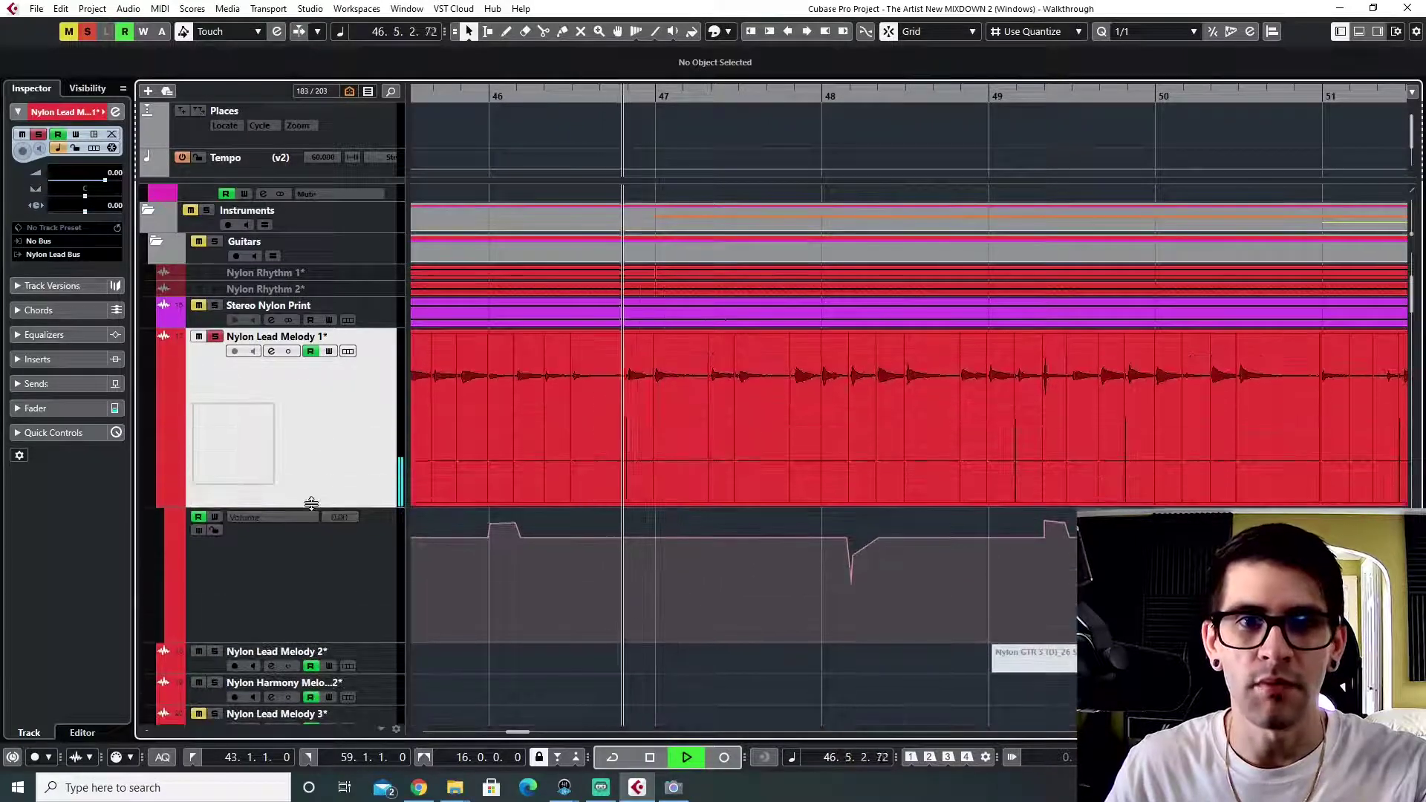
{"action": "scroll", "coordinate": [595, 527], "scroll_direction": "right", "scroll_amount": 6}
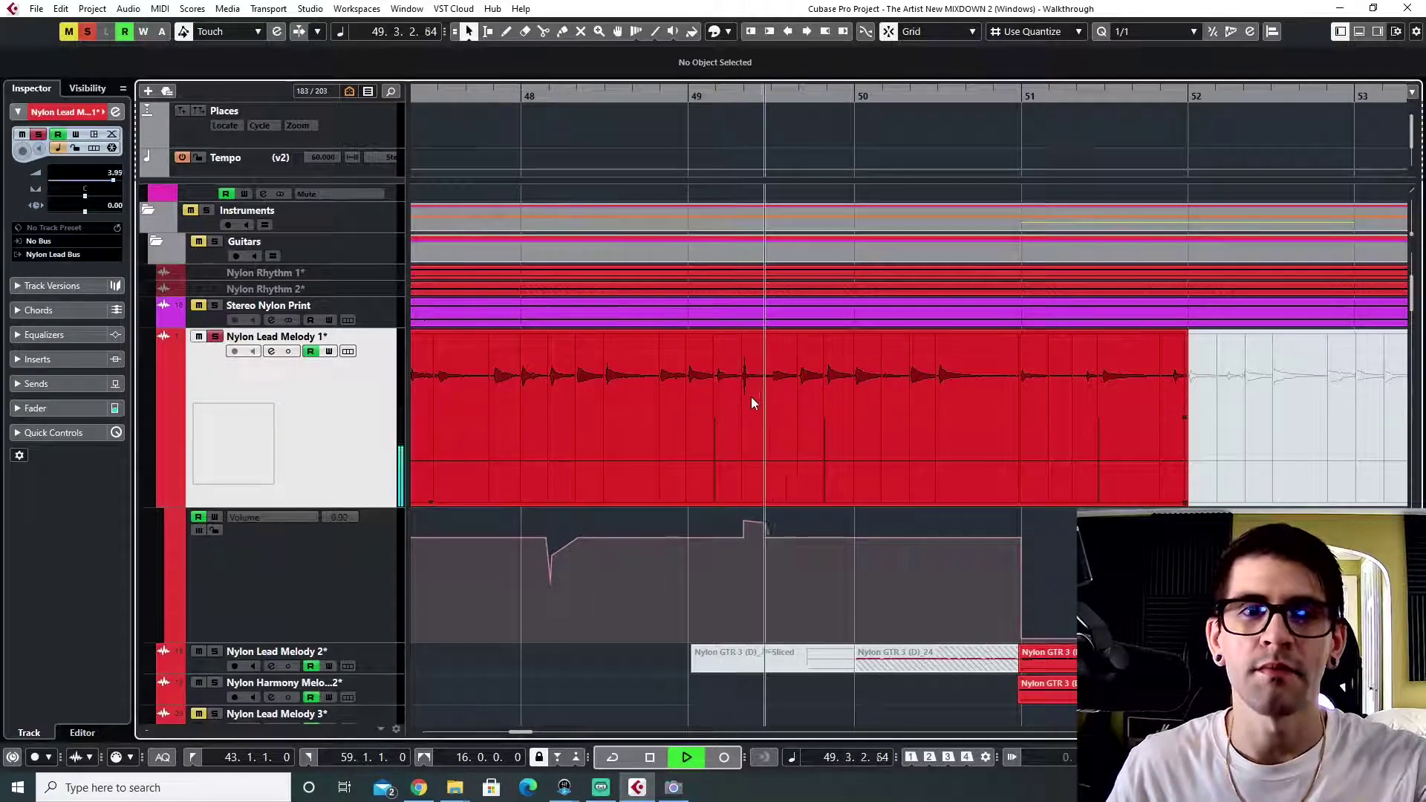
{"action": "key", "text": "space"}
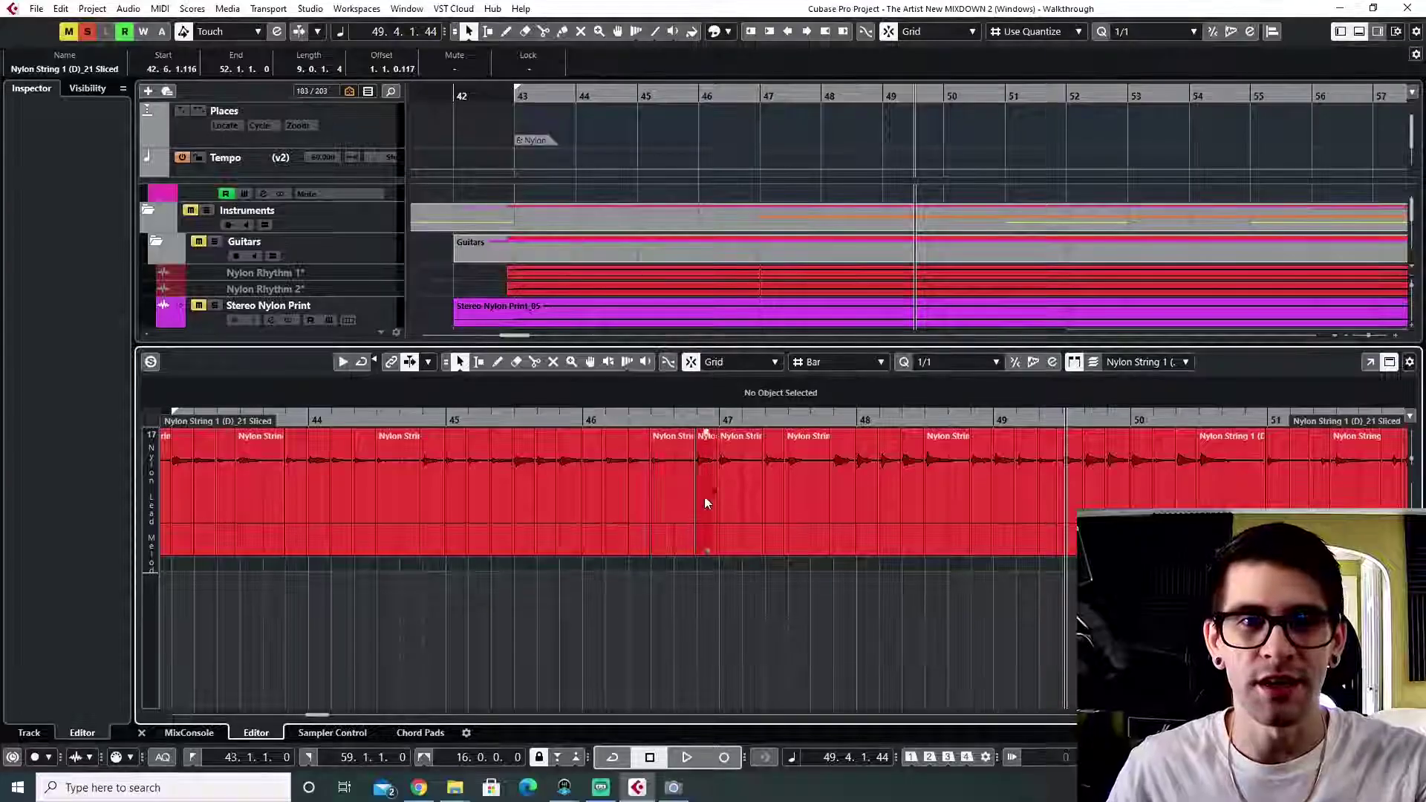
- Select the short slice just before bar 44 of the lead melody, listen from bar 43 and close the editor
{"action": "left_click_drag", "start_coordinate": [706, 503], "coordinate": [289, 499]}
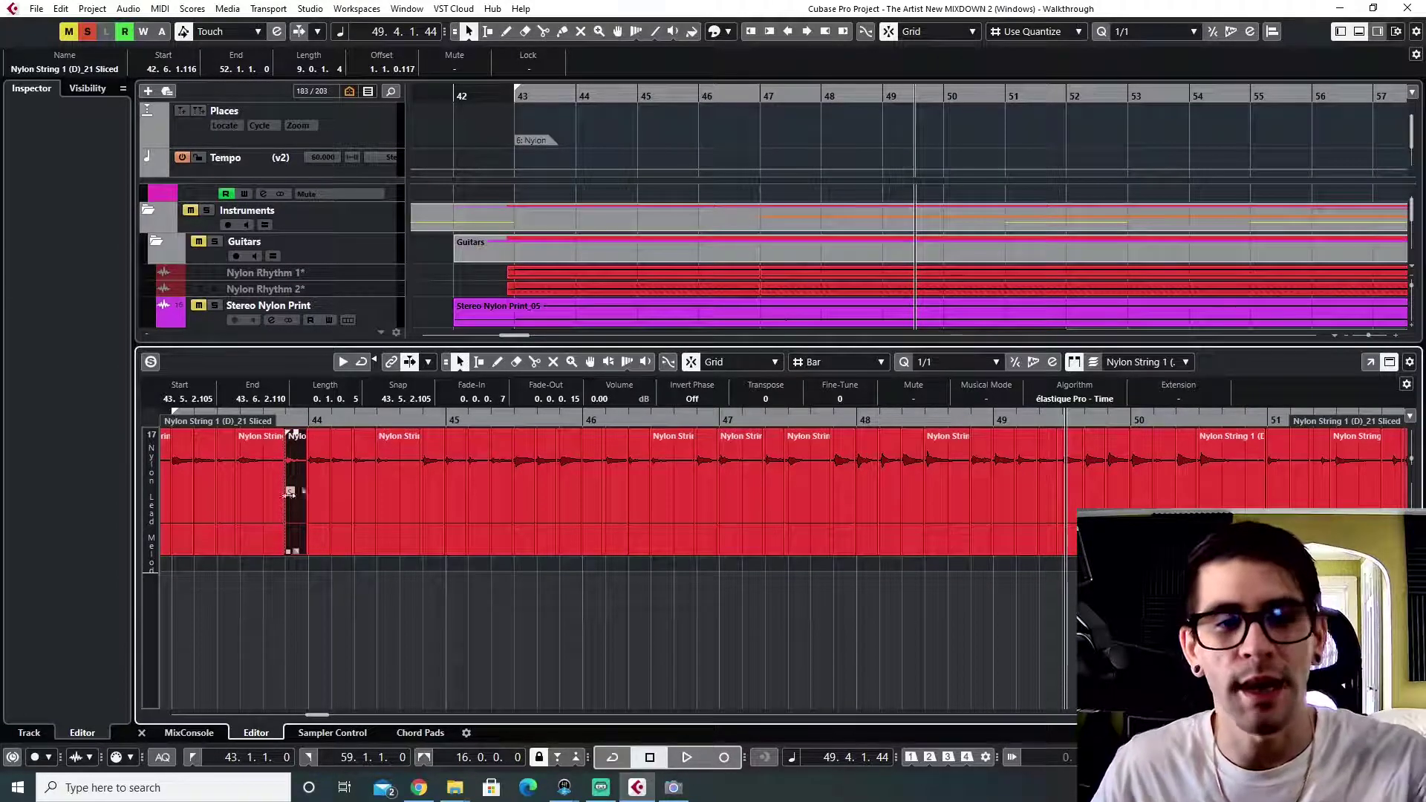
{"action": "left_click", "coordinate": [547, 200]}
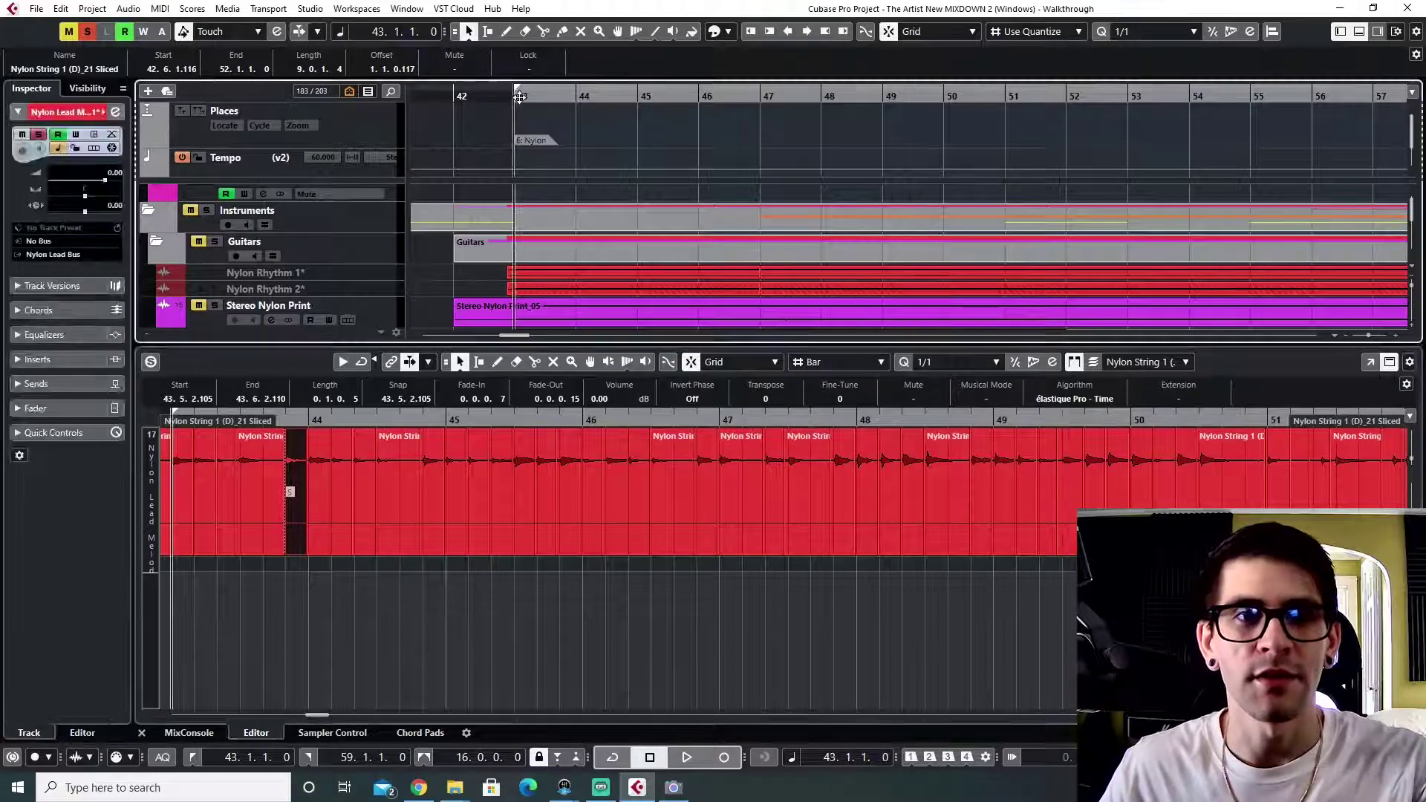
{"action": "key", "text": "space"}
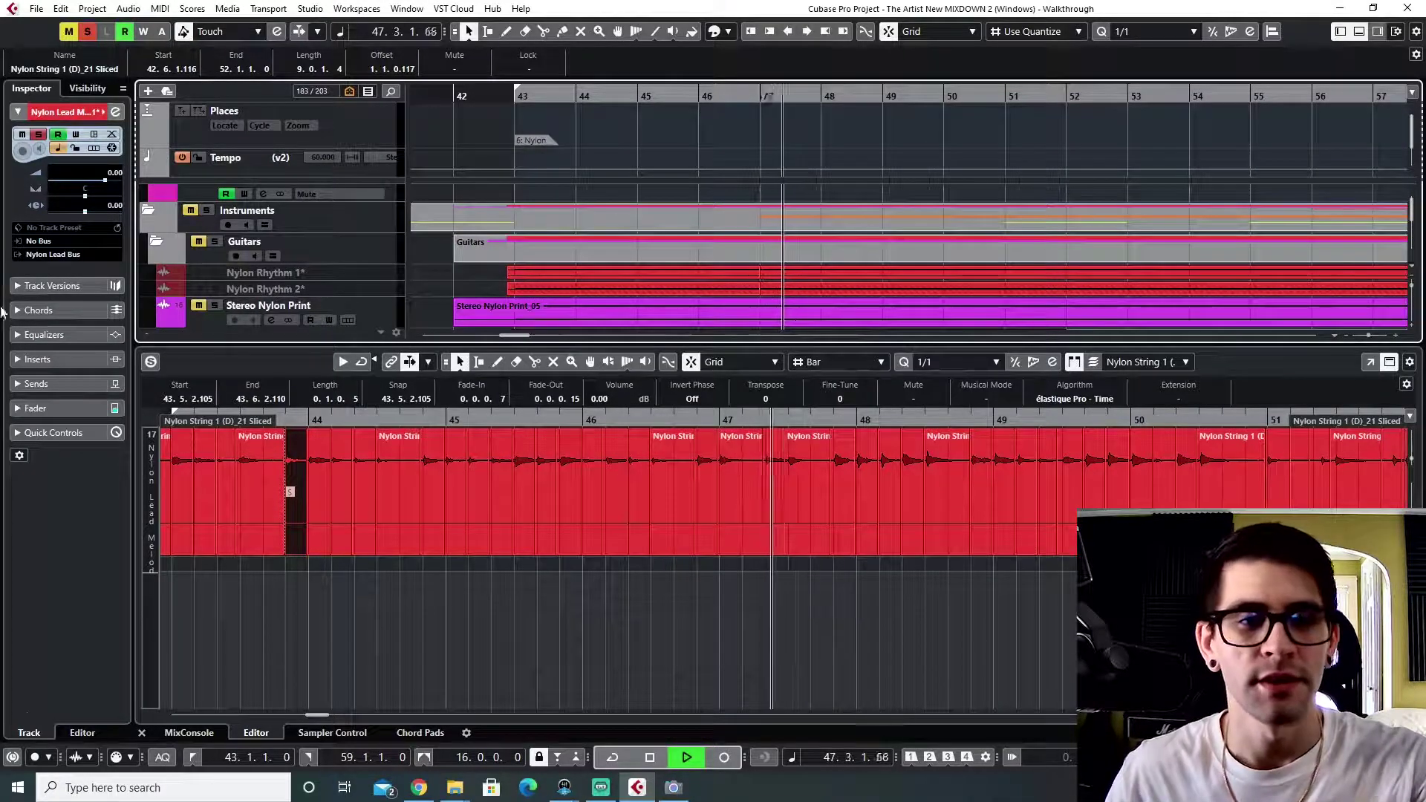
{"action": "left_click", "coordinate": [141, 732]}
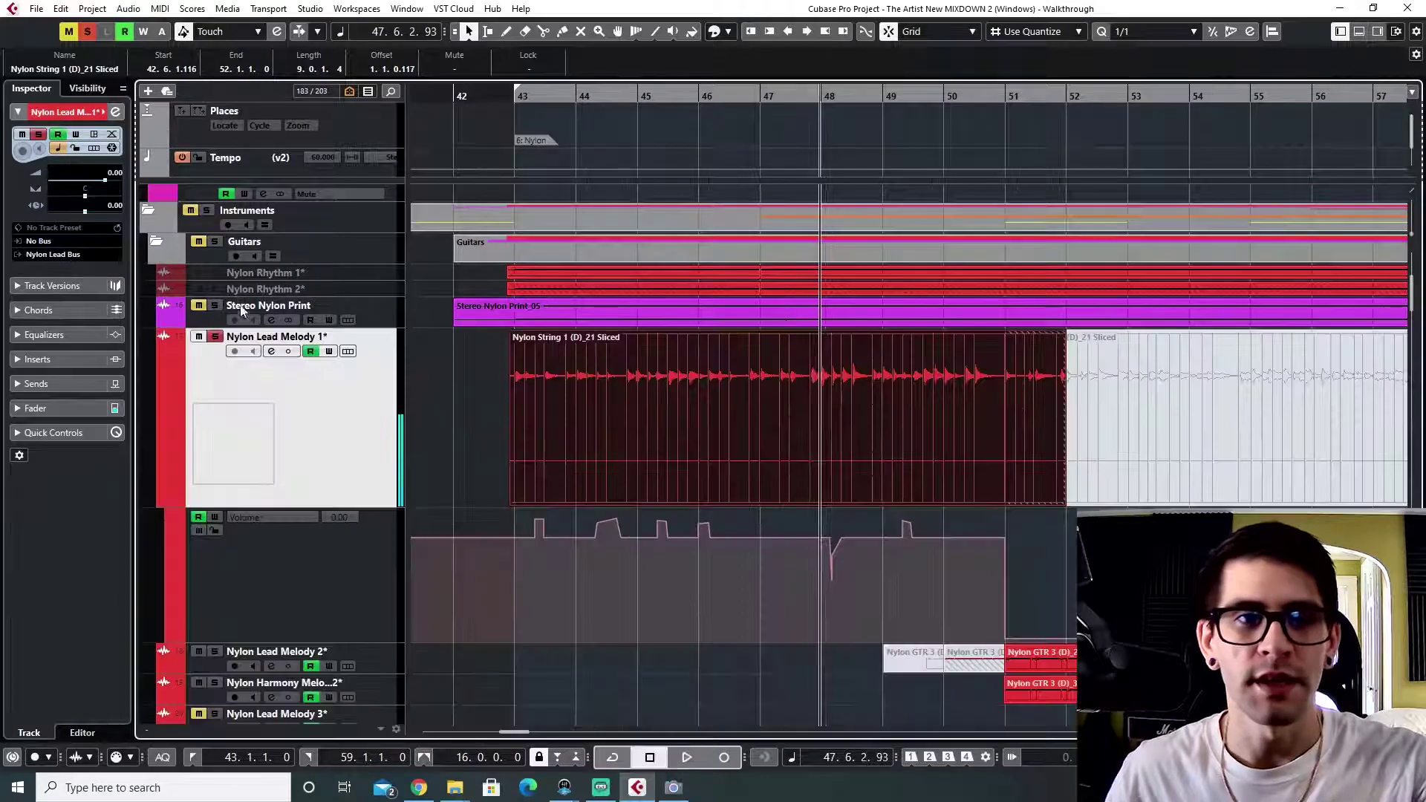
- Turn off all solos, return the playhead to bar 43 and show the Nylon Lead Melody 2 and harmony parts
{"action": "left_click", "coordinate": [208, 292]}
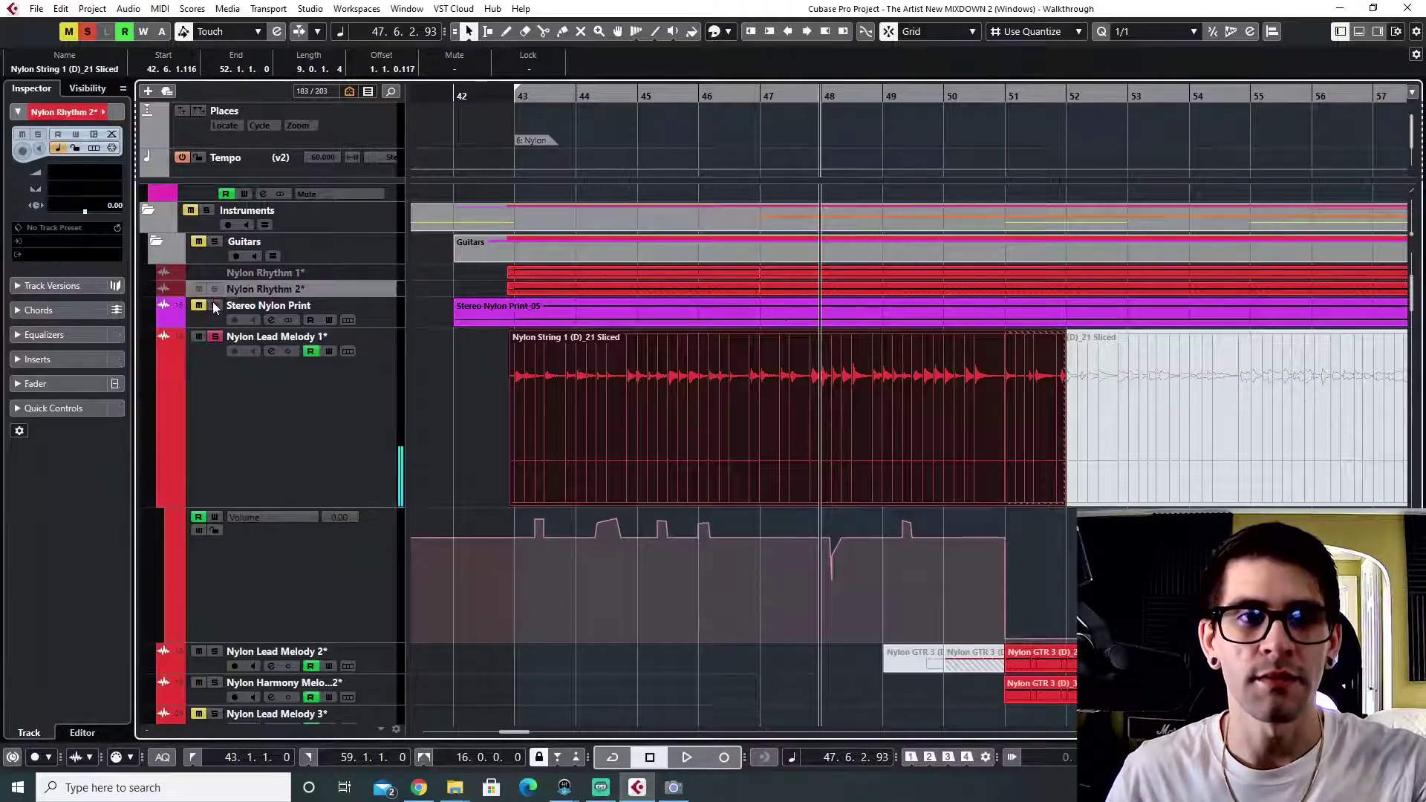
{"action": "left_click", "coordinate": [518, 92]}
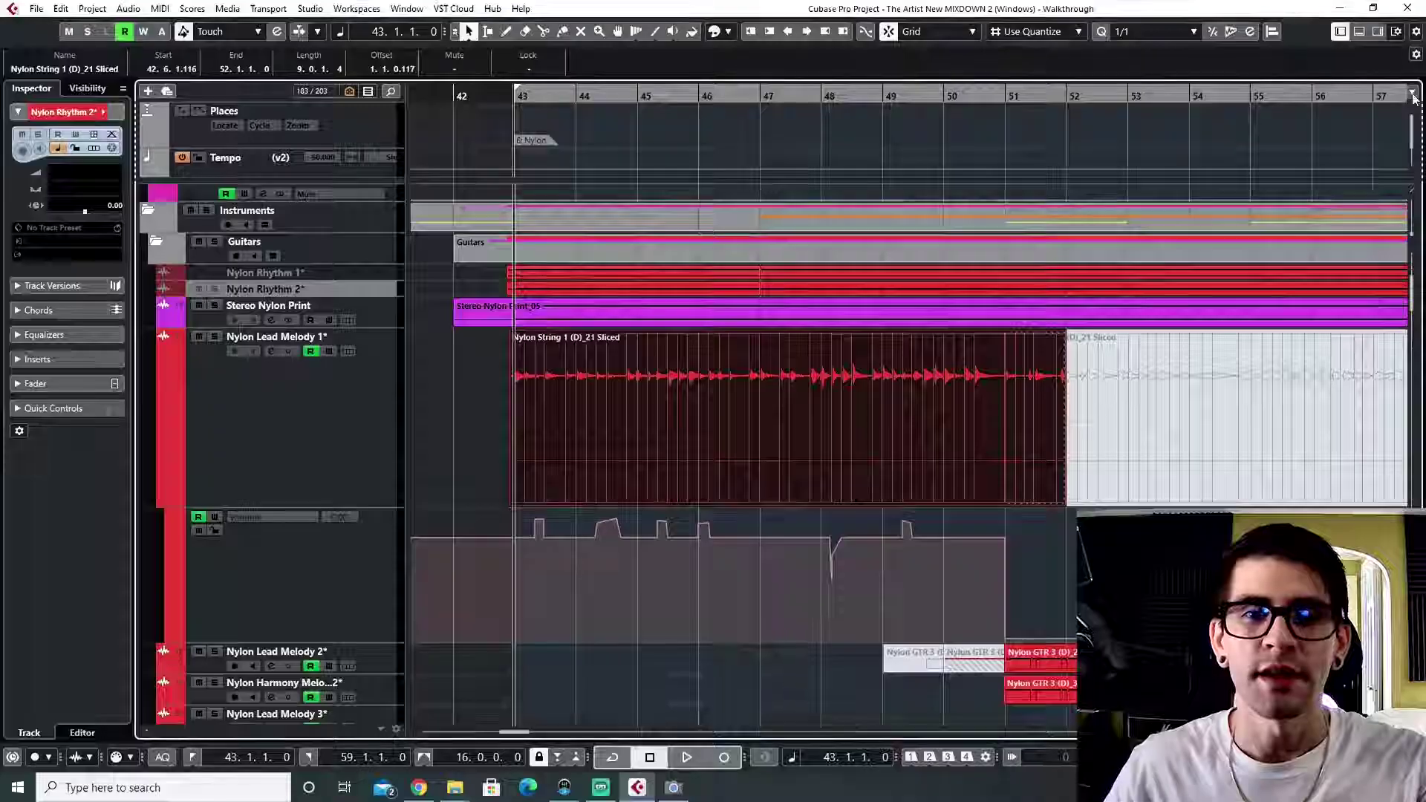
{"action": "scroll", "coordinate": [1024, 436], "scroll_direction": "down", "scroll_amount": 5}
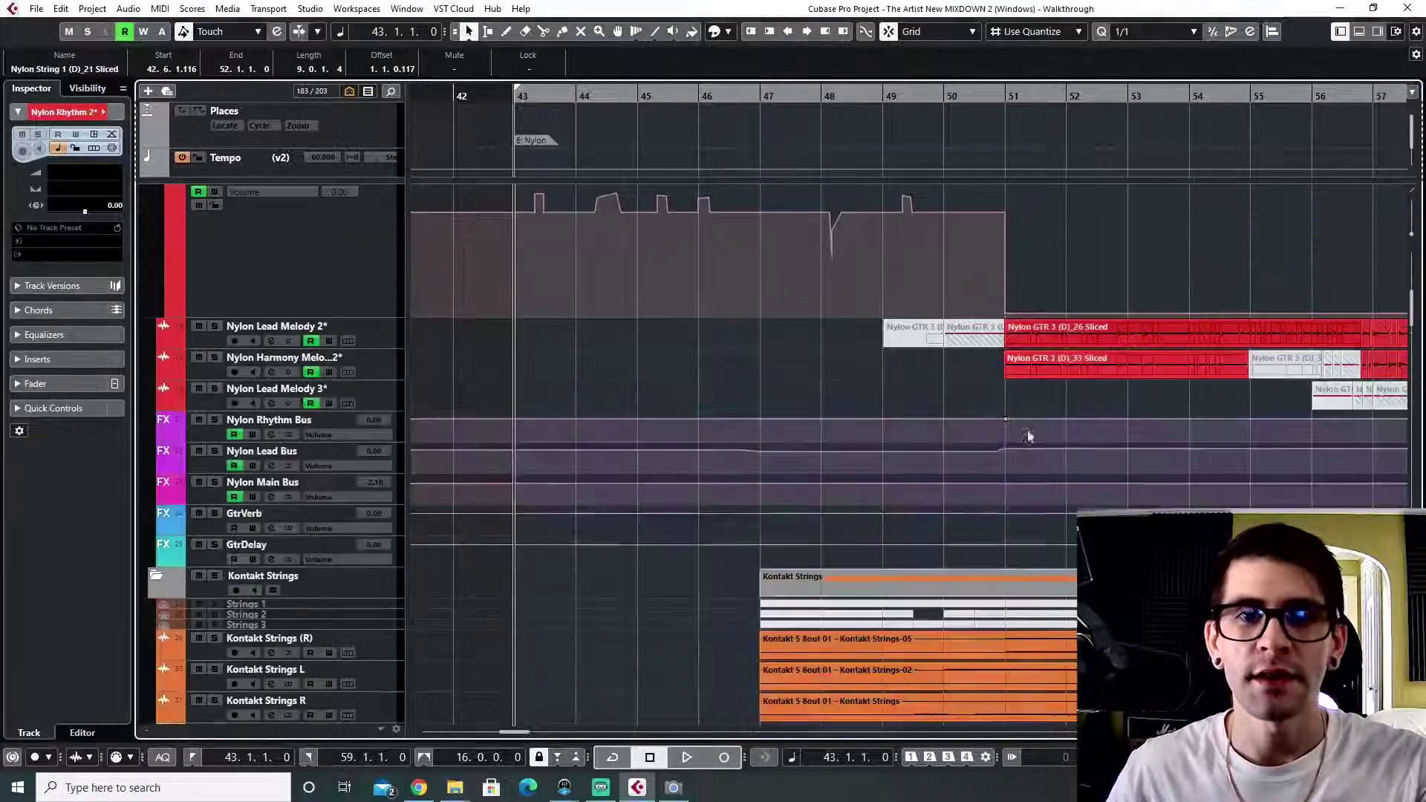
{"action": "scroll", "coordinate": [933, 441], "scroll_direction": "right", "scroll_amount": 5}
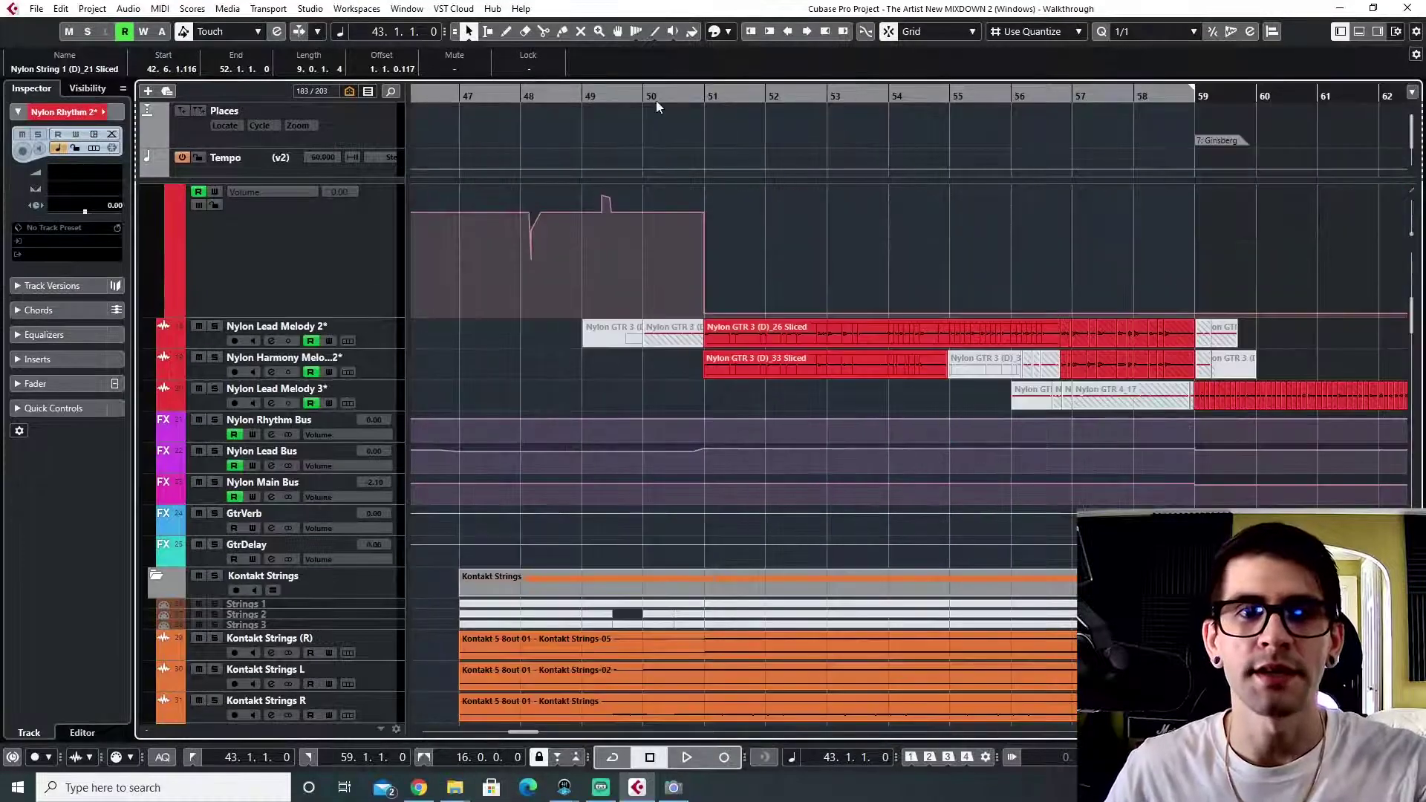
- Look over the Nylon Lead Melody 2 and harmony parts from bar 51, then return to bar 43 and solo Stereo Nylon Print
{"action": "left_click", "coordinate": [703, 93]}
{"action": "scroll", "coordinate": [721, 394], "scroll_direction": "down", "scroll_amount": 6}
{"action": "scroll", "coordinate": [720, 416], "scroll_direction": "up", "scroll_amount": 5}
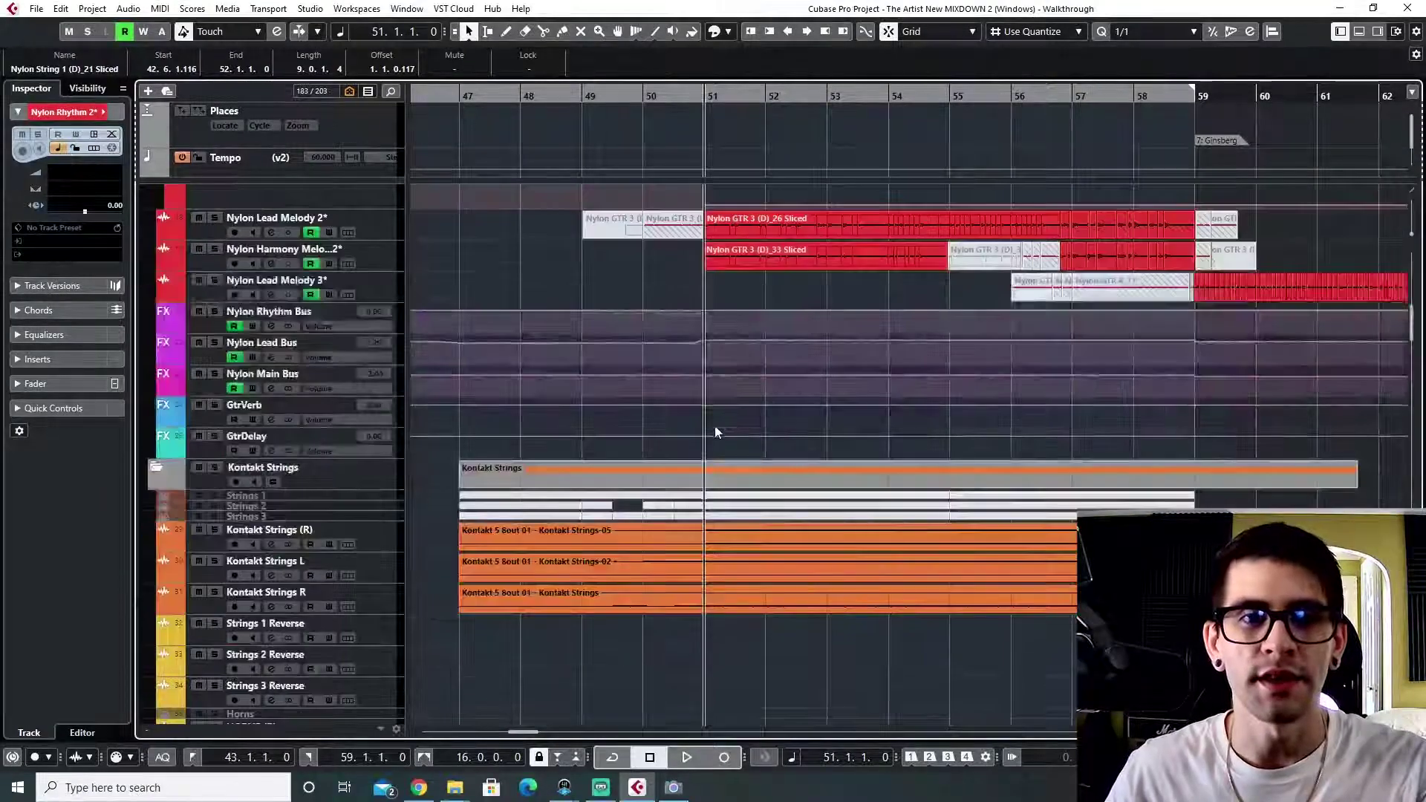
{"action": "scroll", "coordinate": [713, 431], "scroll_direction": "down", "scroll_amount": 2}
{"action": "scroll", "coordinate": [476, 297], "scroll_direction": "up", "scroll_amount": 4}
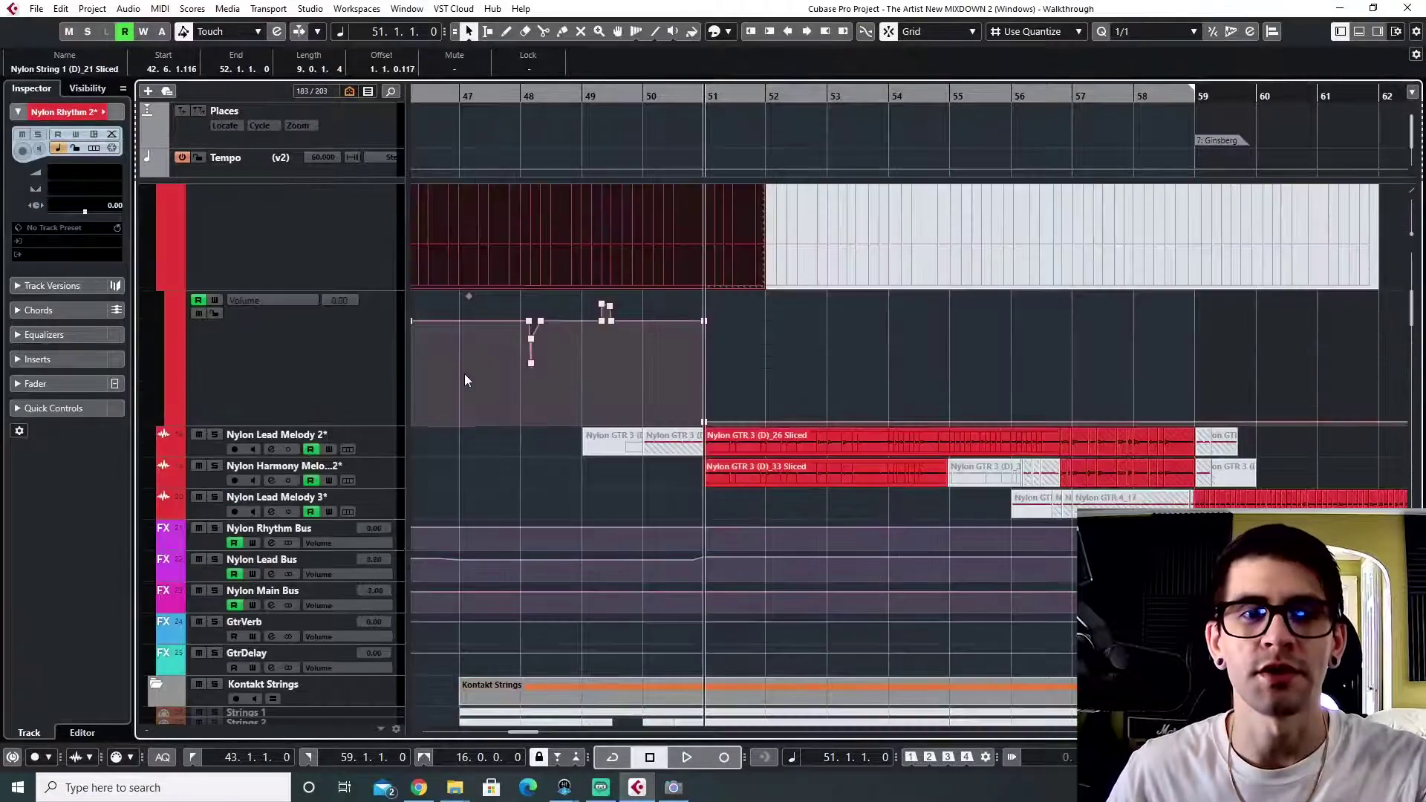
{"action": "key", "text": "KP_1"}
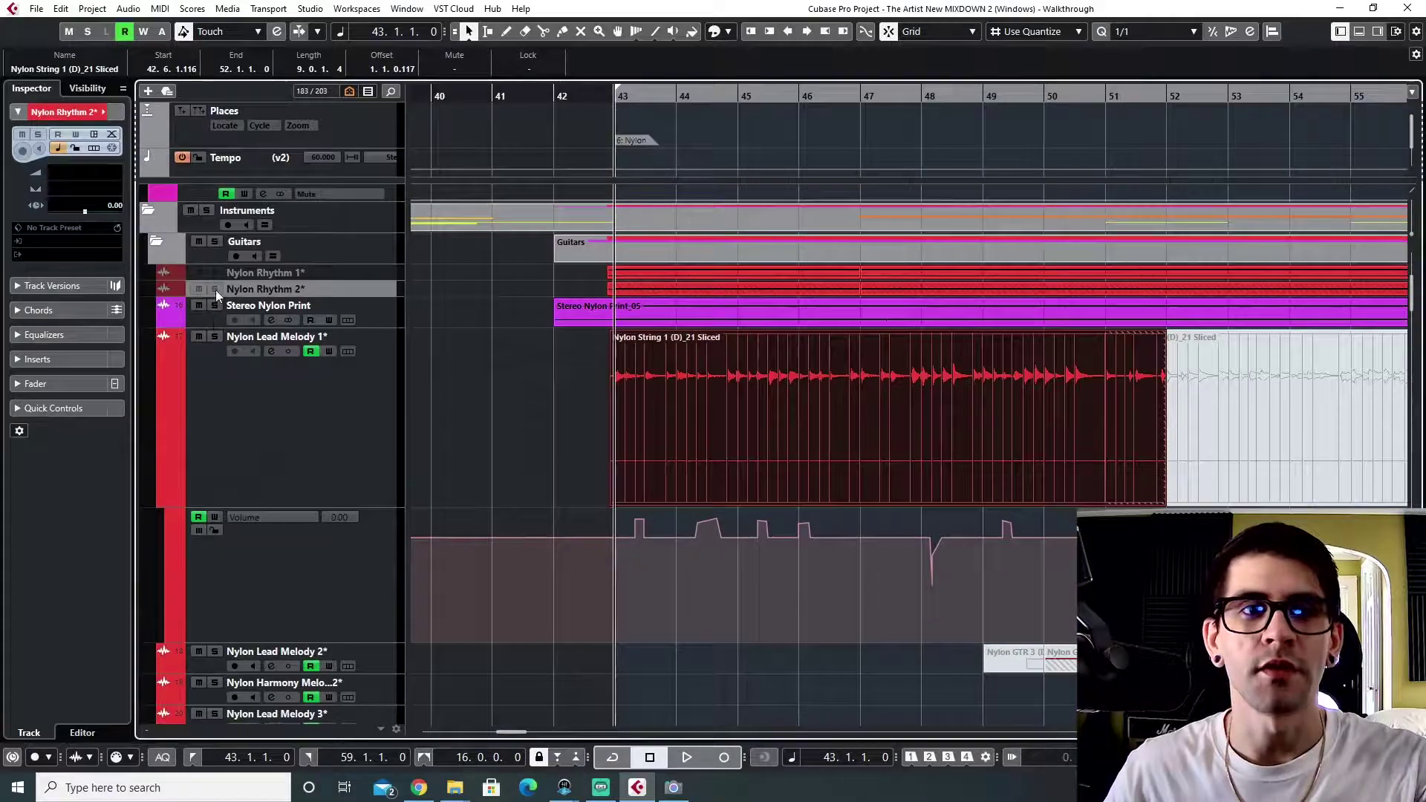
{"action": "left_click", "coordinate": [216, 306]}
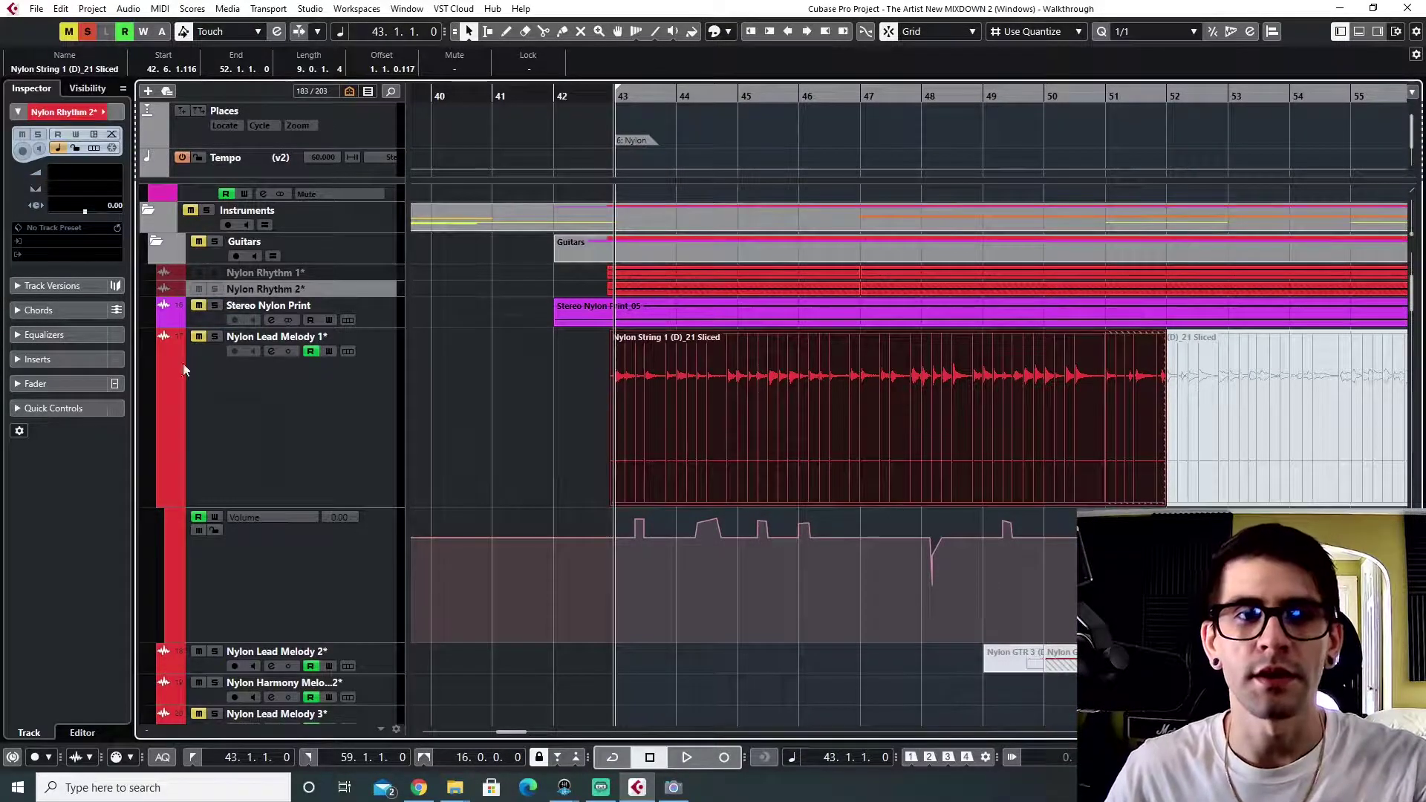
- Play the string section from bar 47 and solo the Kontakt Strings (R) track, then stop playback
{"action": "scroll", "coordinate": [844, 461], "scroll_direction": "down", "scroll_amount": 10}
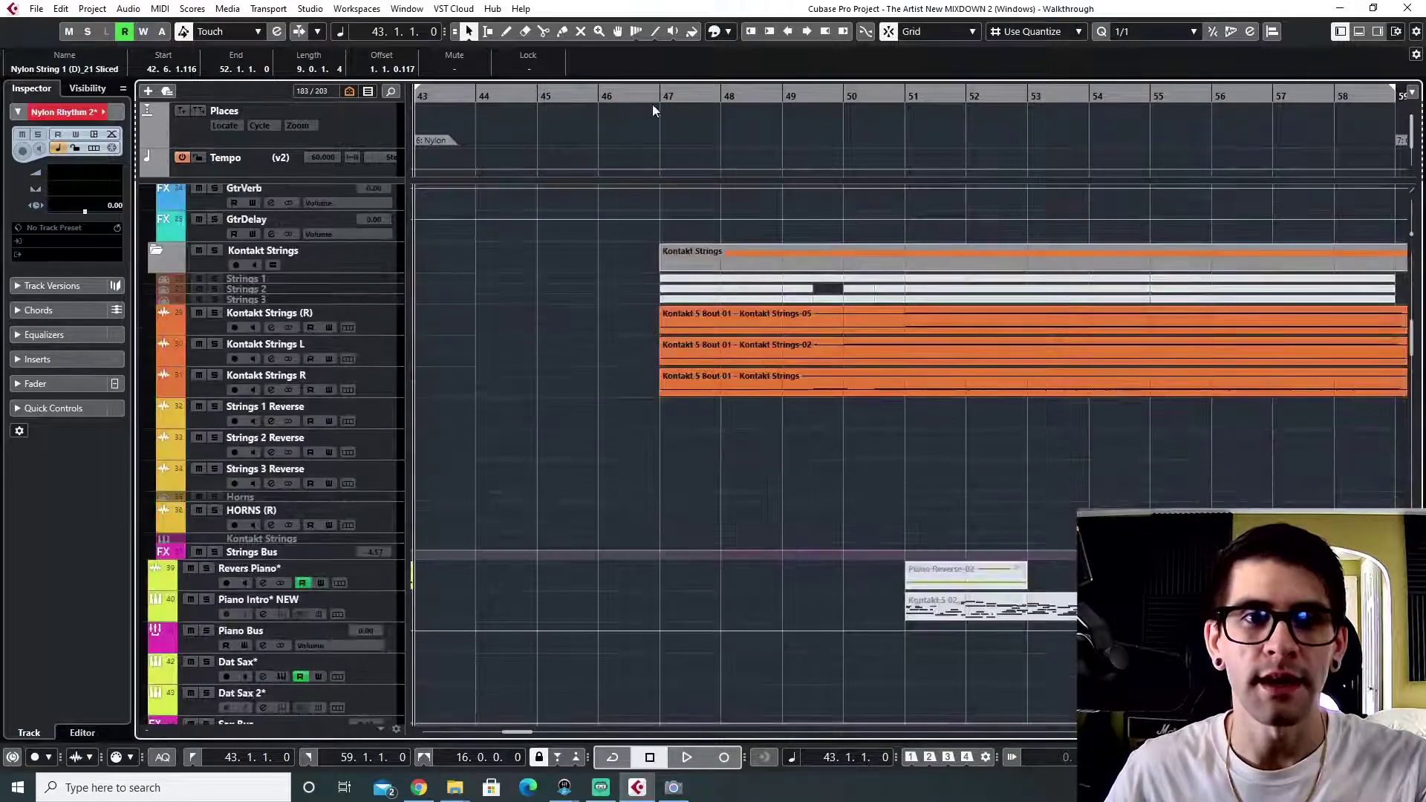
{"action": "left_click", "coordinate": [658, 89]}
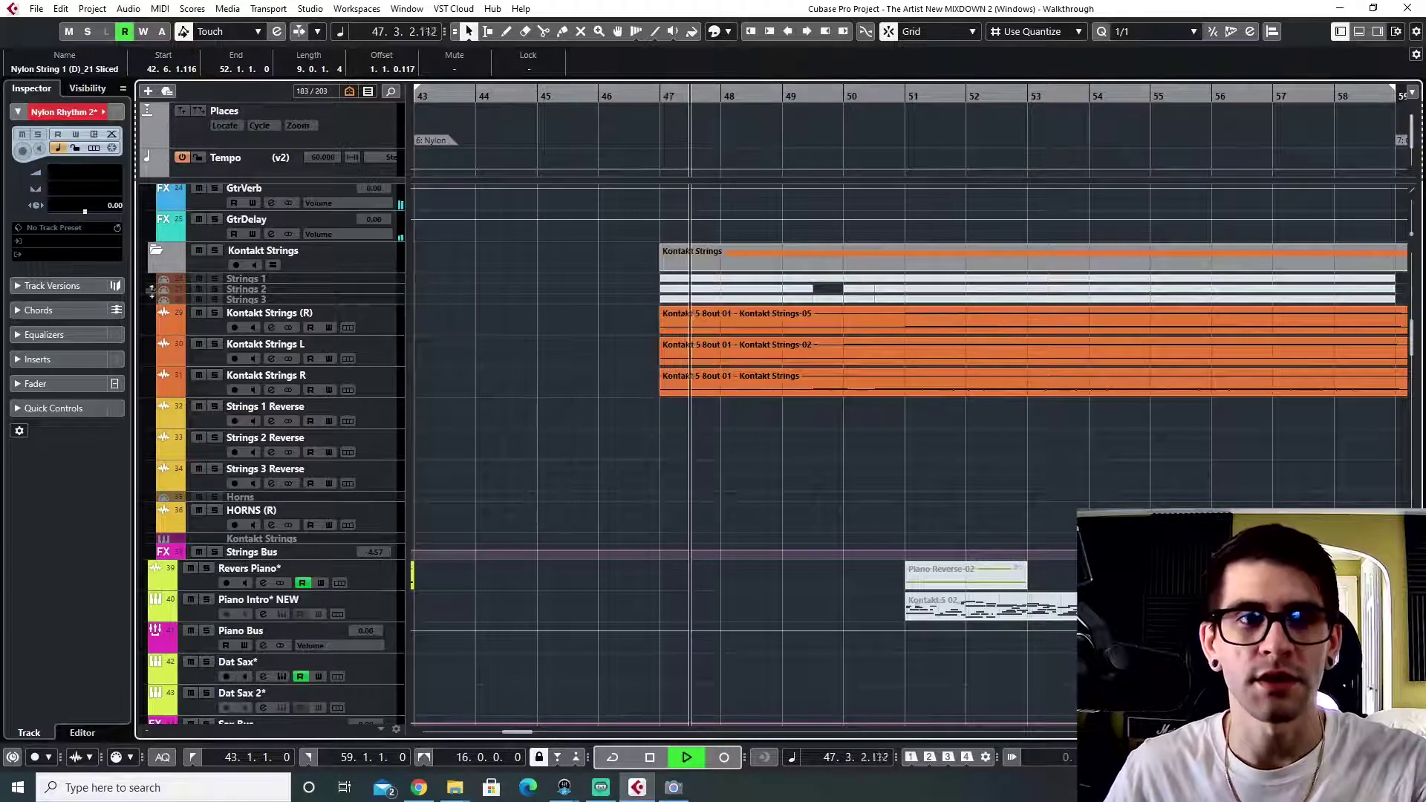
{"action": "left_click", "coordinate": [214, 312]}
{"action": "key", "text": "space"}
- Add Kontakt Strings L and Kontakt Strings R to the solo and listen from bar 51, then stop
{"action": "left_click", "coordinate": [913, 93]}
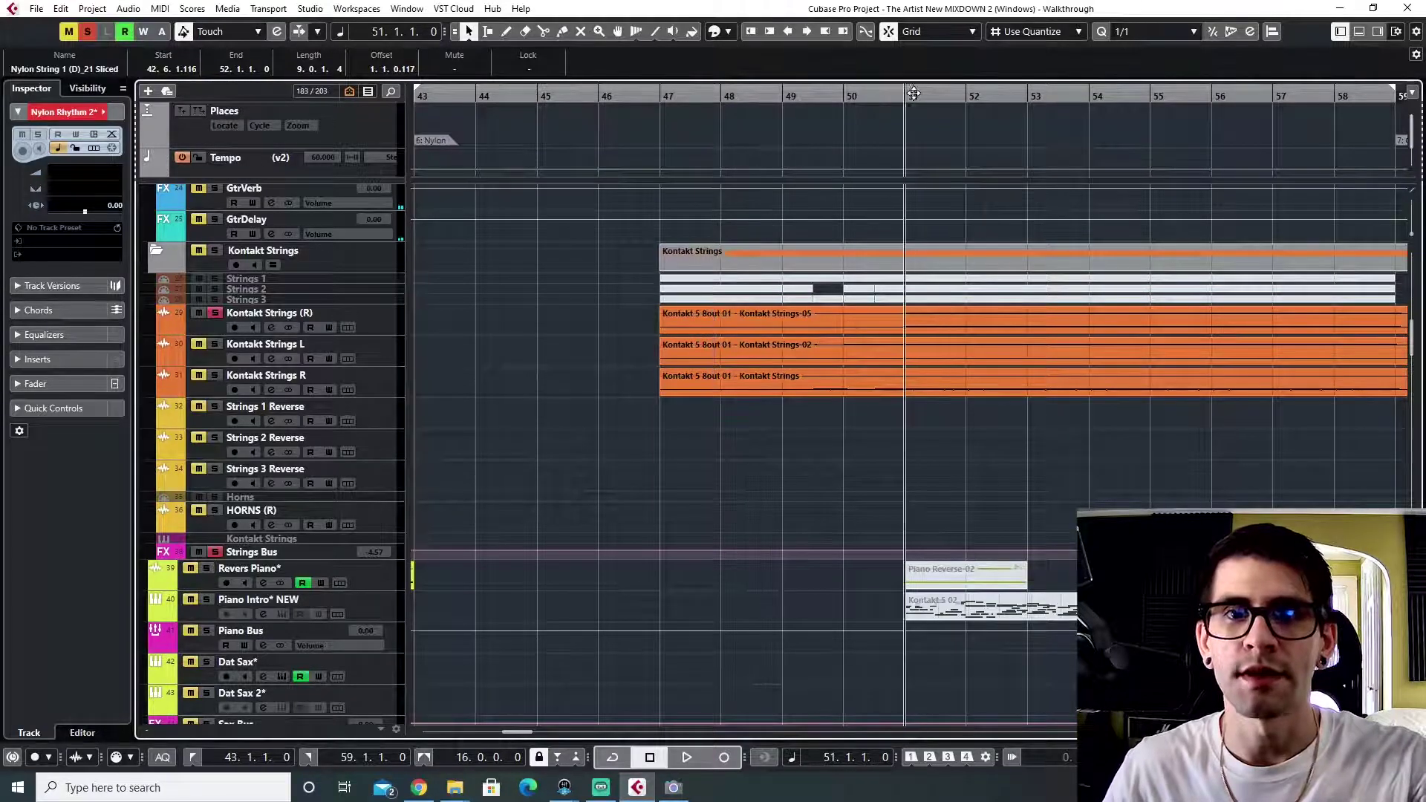
{"action": "left_click", "coordinate": [215, 344]}
{"action": "left_click", "coordinate": [214, 375]}
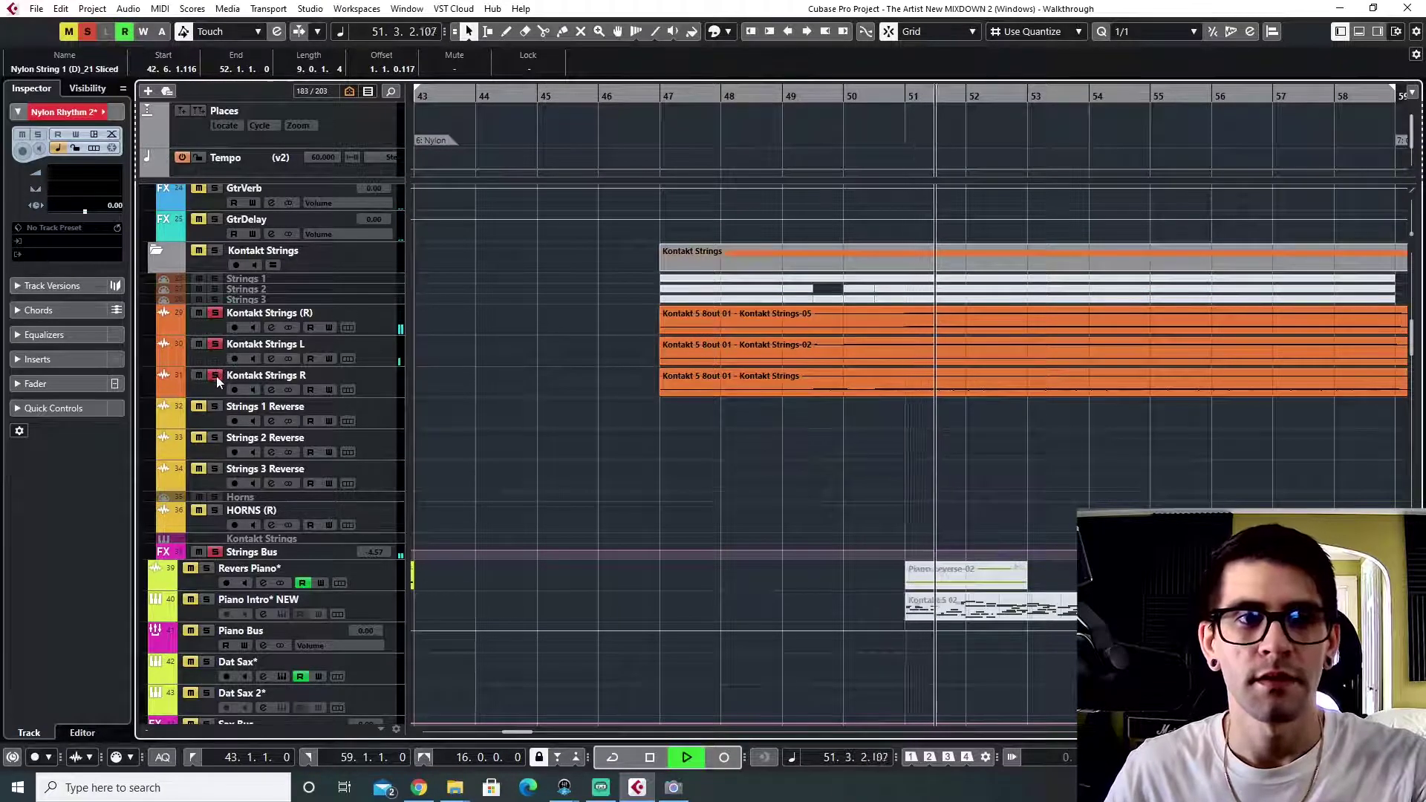
{"action": "scroll", "coordinate": [564, 620], "scroll_direction": "right", "scroll_amount": 4}
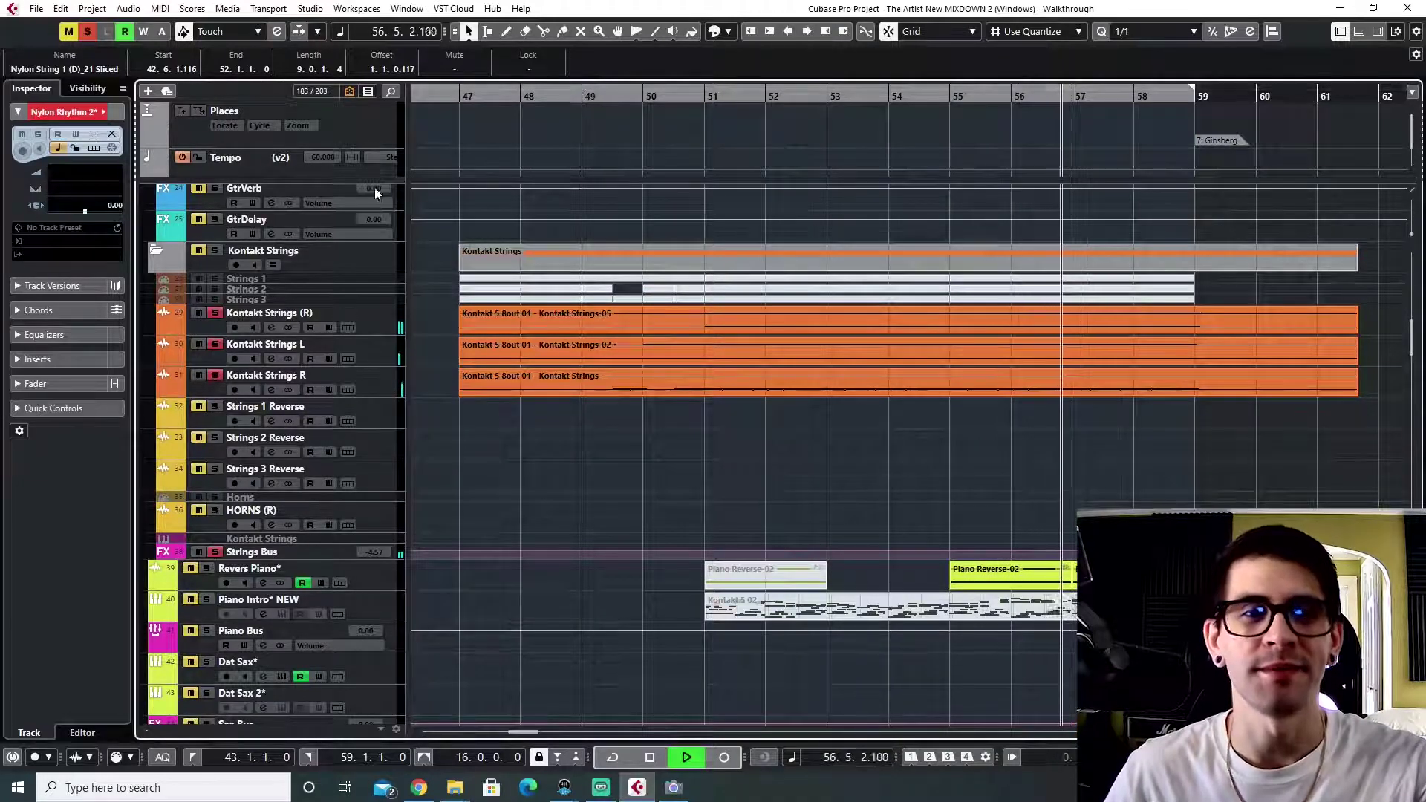
{"action": "key", "text": "space"}
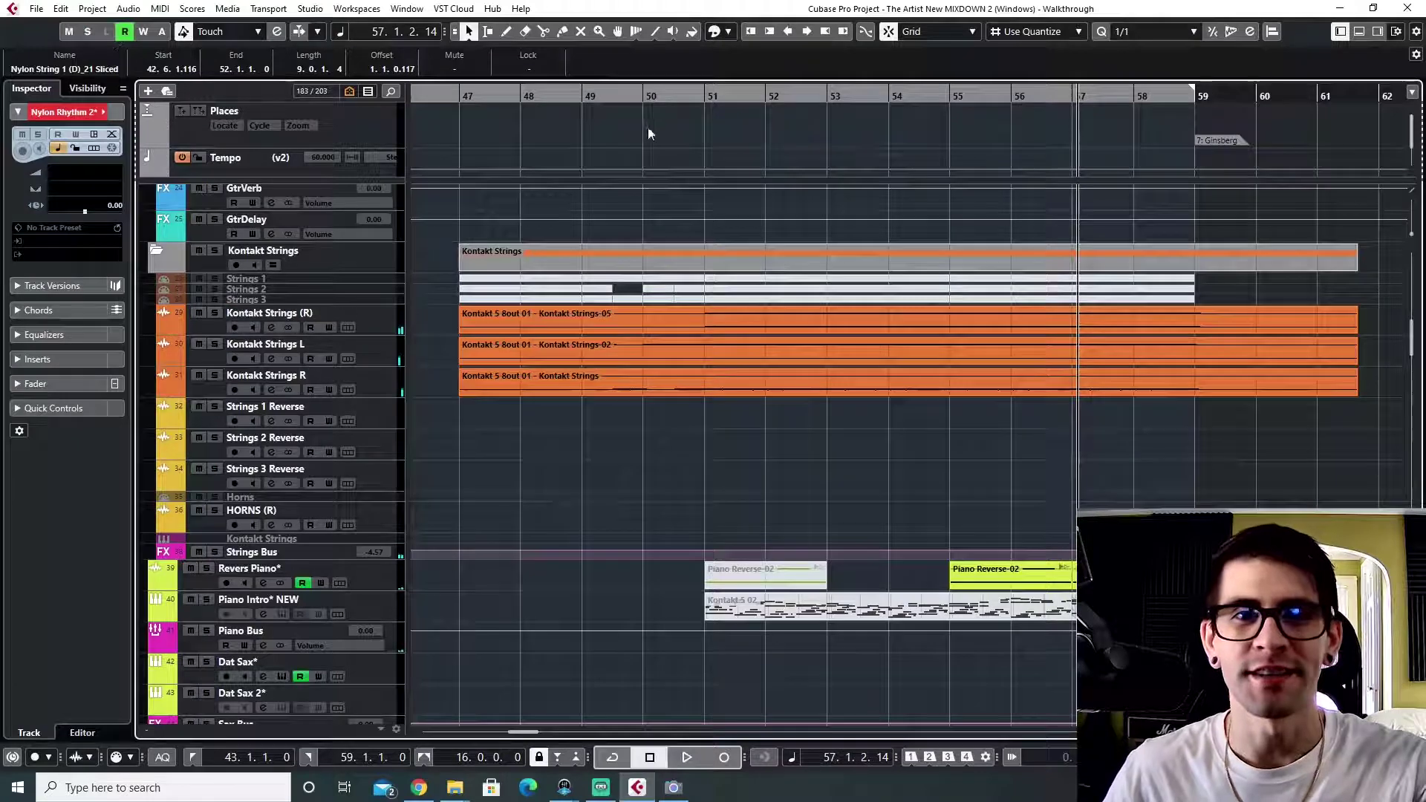
- Play again from bar 51 and solo Kontakt Strings (R), Kontakt Strings L and Kontakt Strings R during playback
{"action": "left_click", "coordinate": [700, 99]}
{"action": "key", "text": "space"}
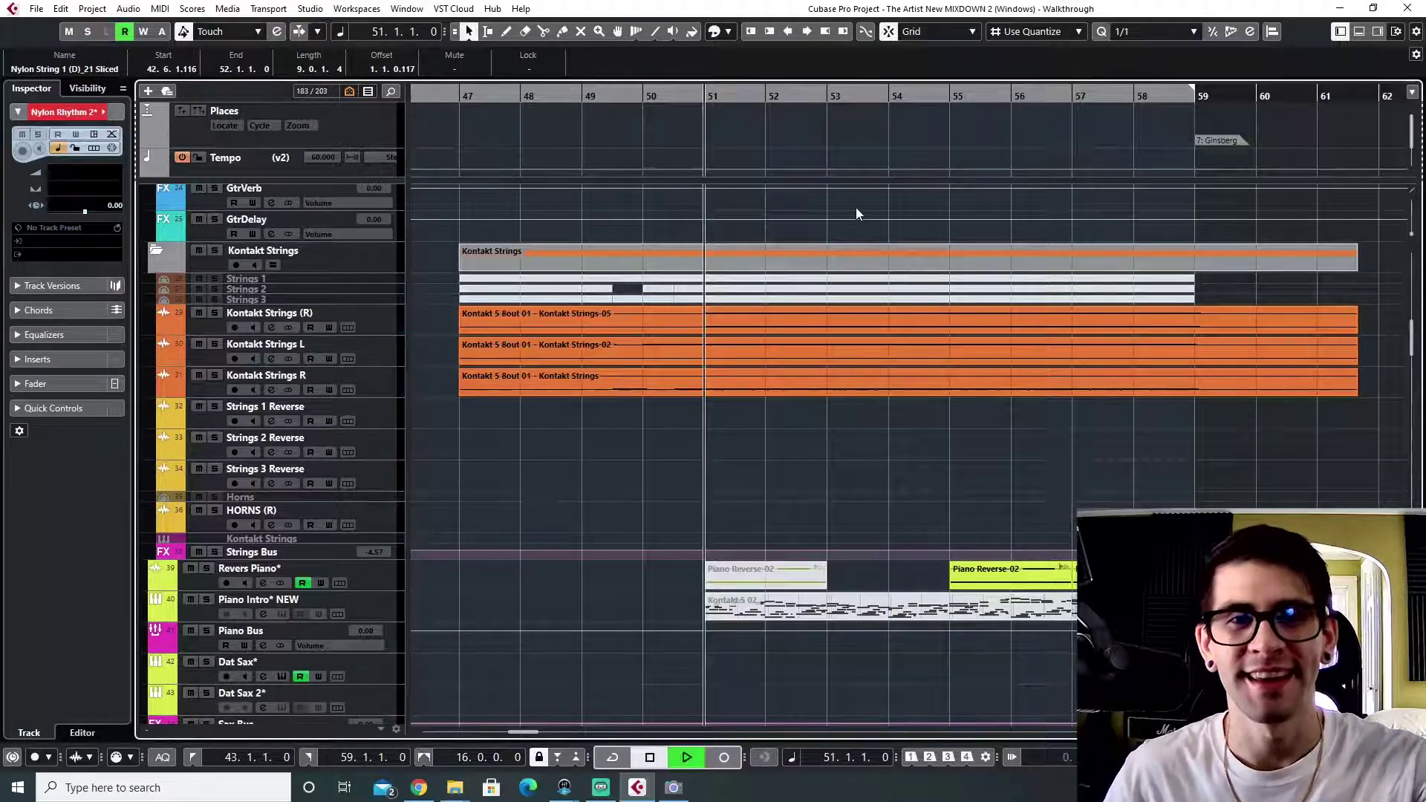
{"action": "left_click", "coordinate": [215, 313]}
{"action": "left_click", "coordinate": [215, 343]}
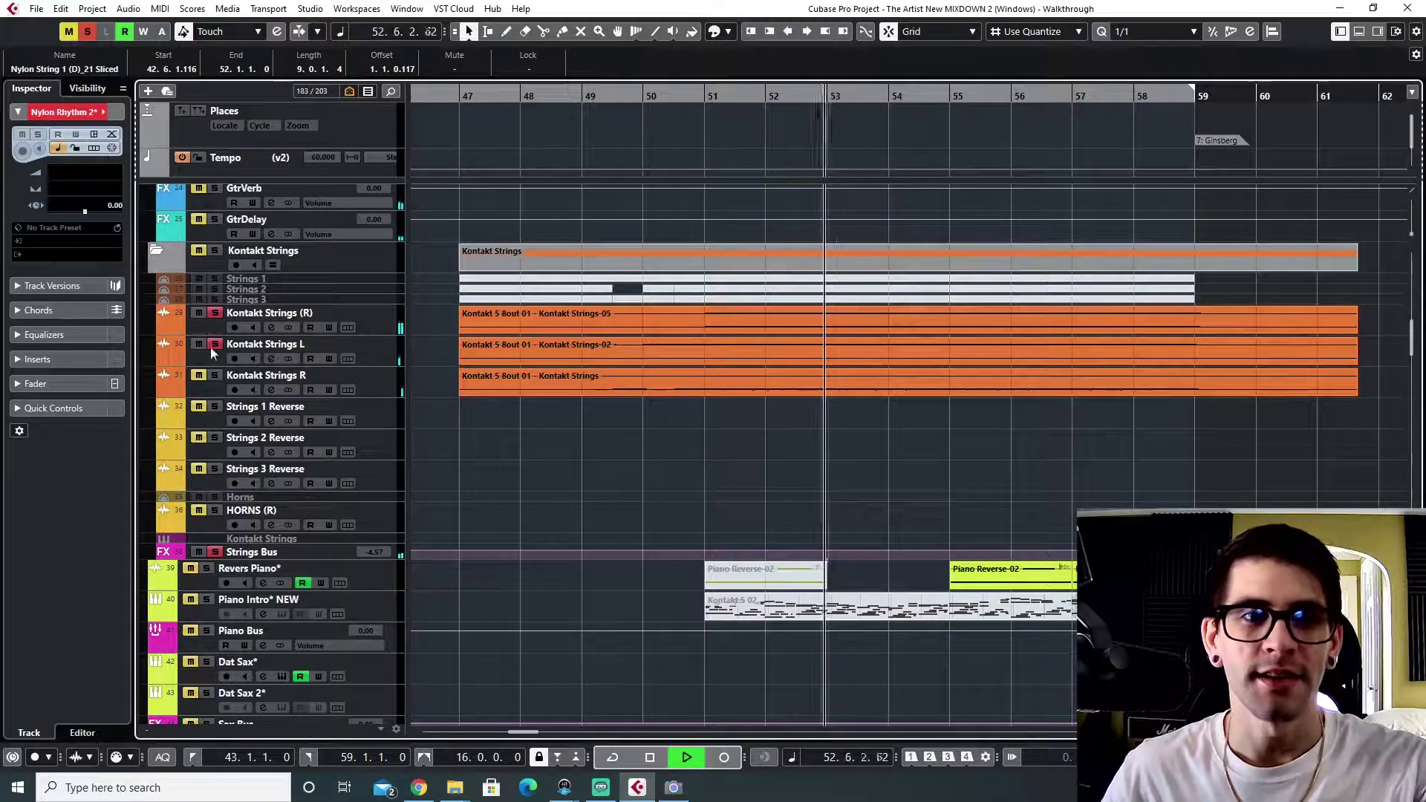
{"action": "left_click", "coordinate": [214, 376]}
- Toggle the solos of the three Kontakt Strings tracks during playback to compare their layers
{"action": "left_click", "coordinate": [214, 313]}
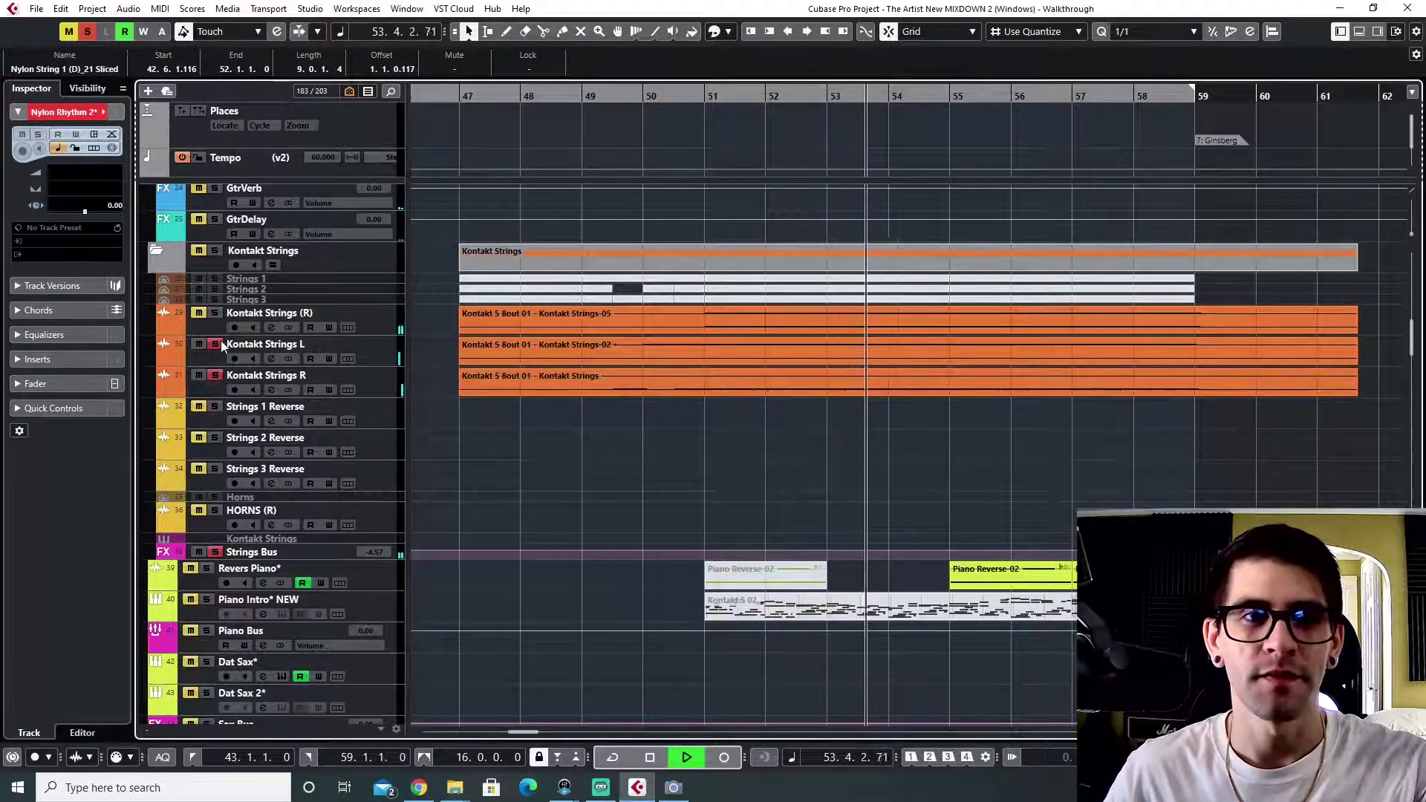
{"action": "left_click", "coordinate": [215, 344]}
{"action": "left_click", "coordinate": [215, 344]}
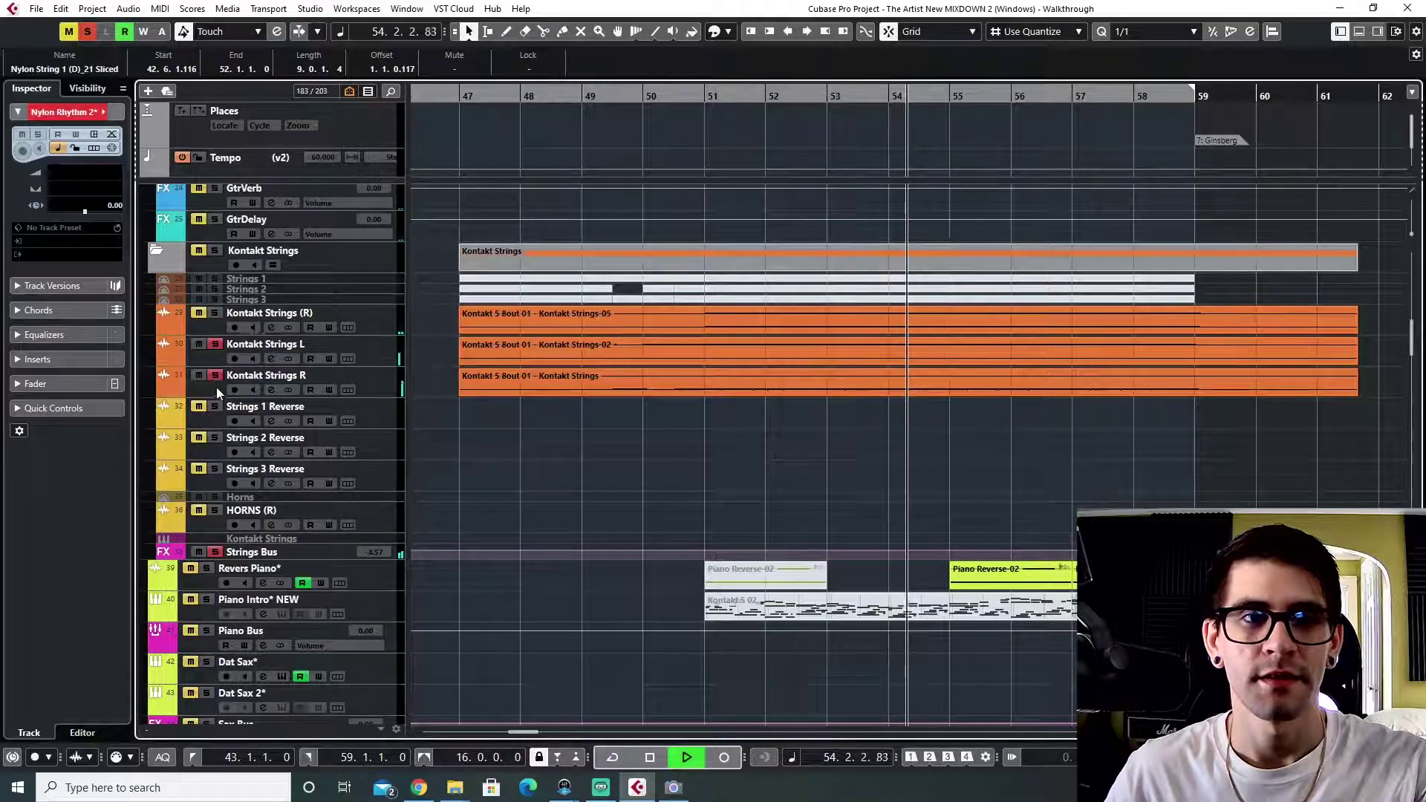
{"action": "left_click", "coordinate": [215, 375]}
{"action": "left_click", "coordinate": [215, 312]}
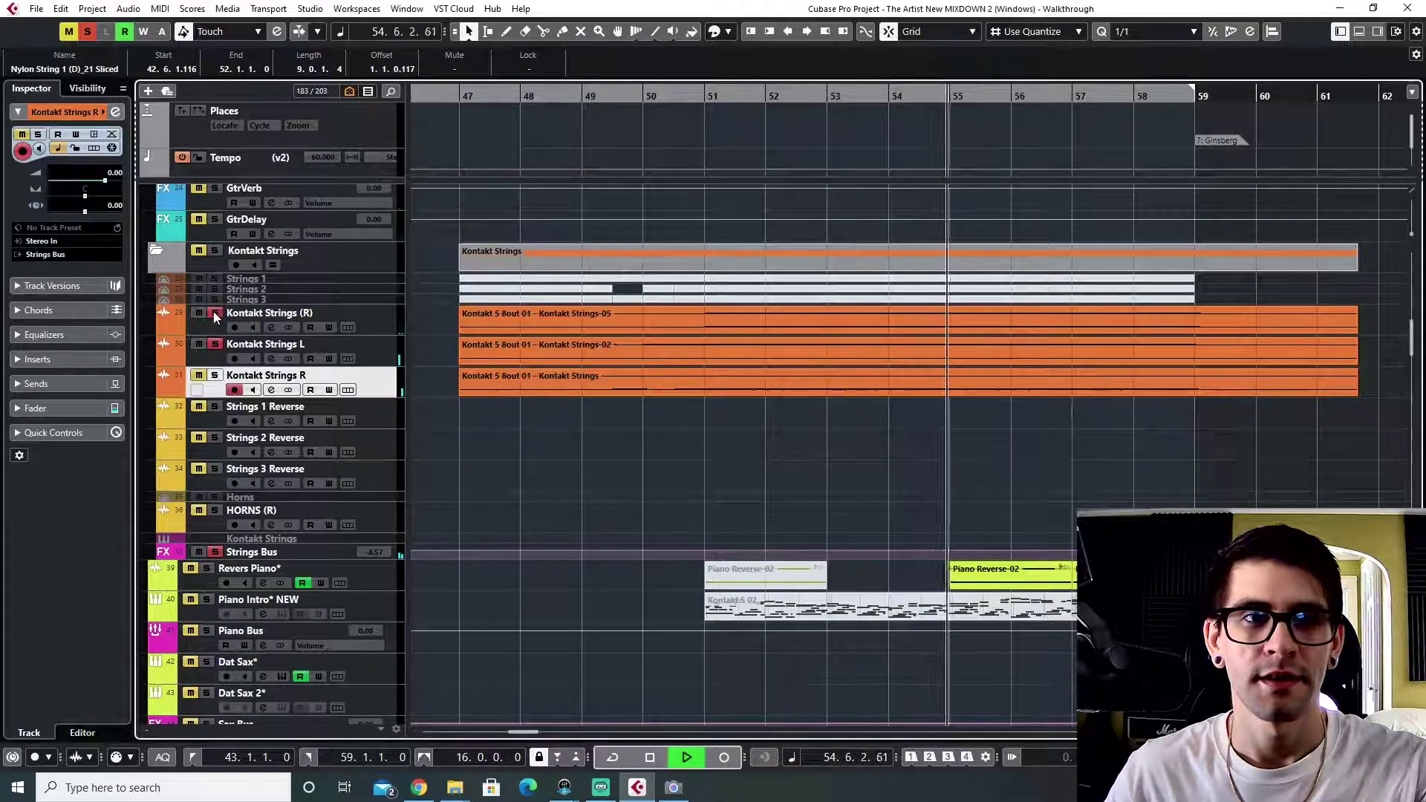
{"action": "left_click", "coordinate": [215, 344]}
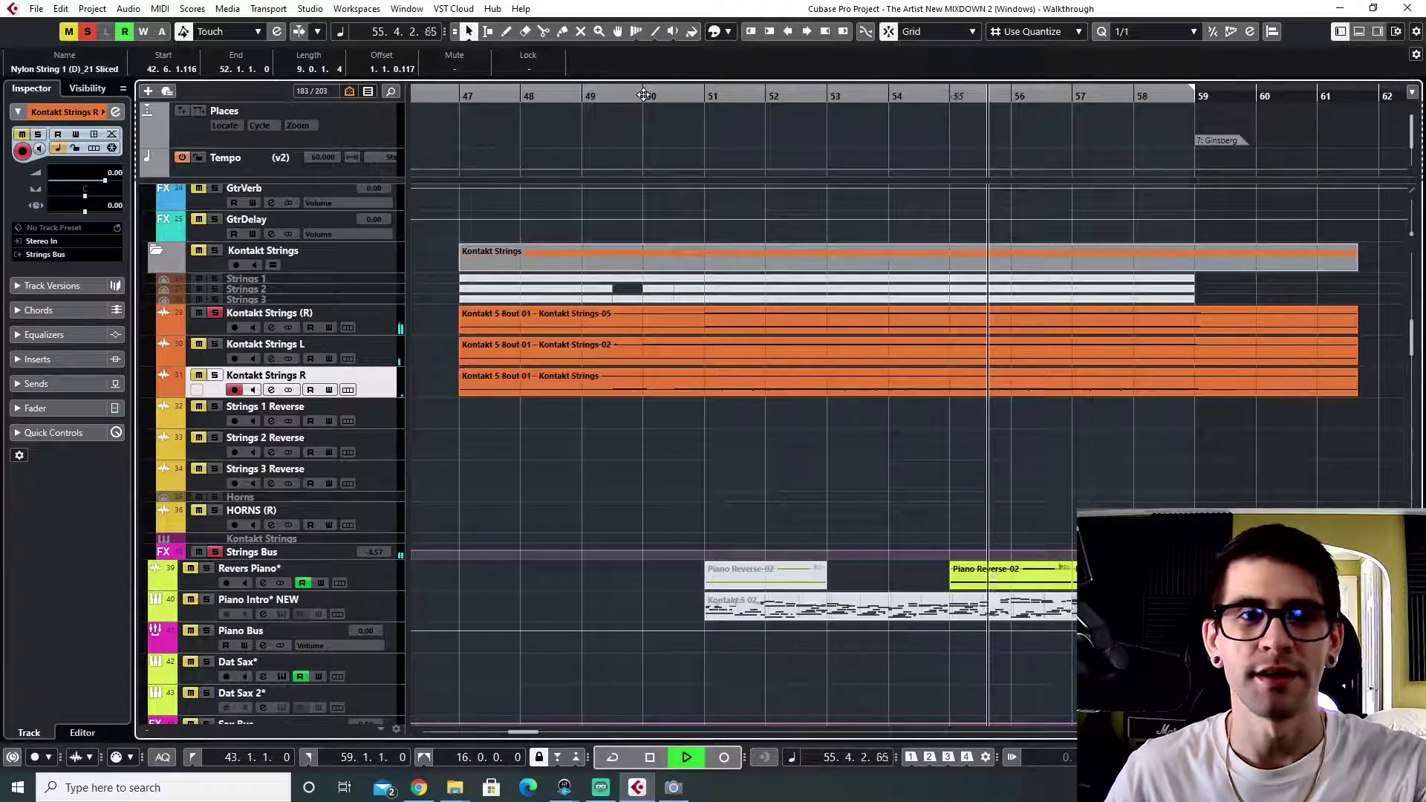
{"action": "left_click", "coordinate": [215, 344]}
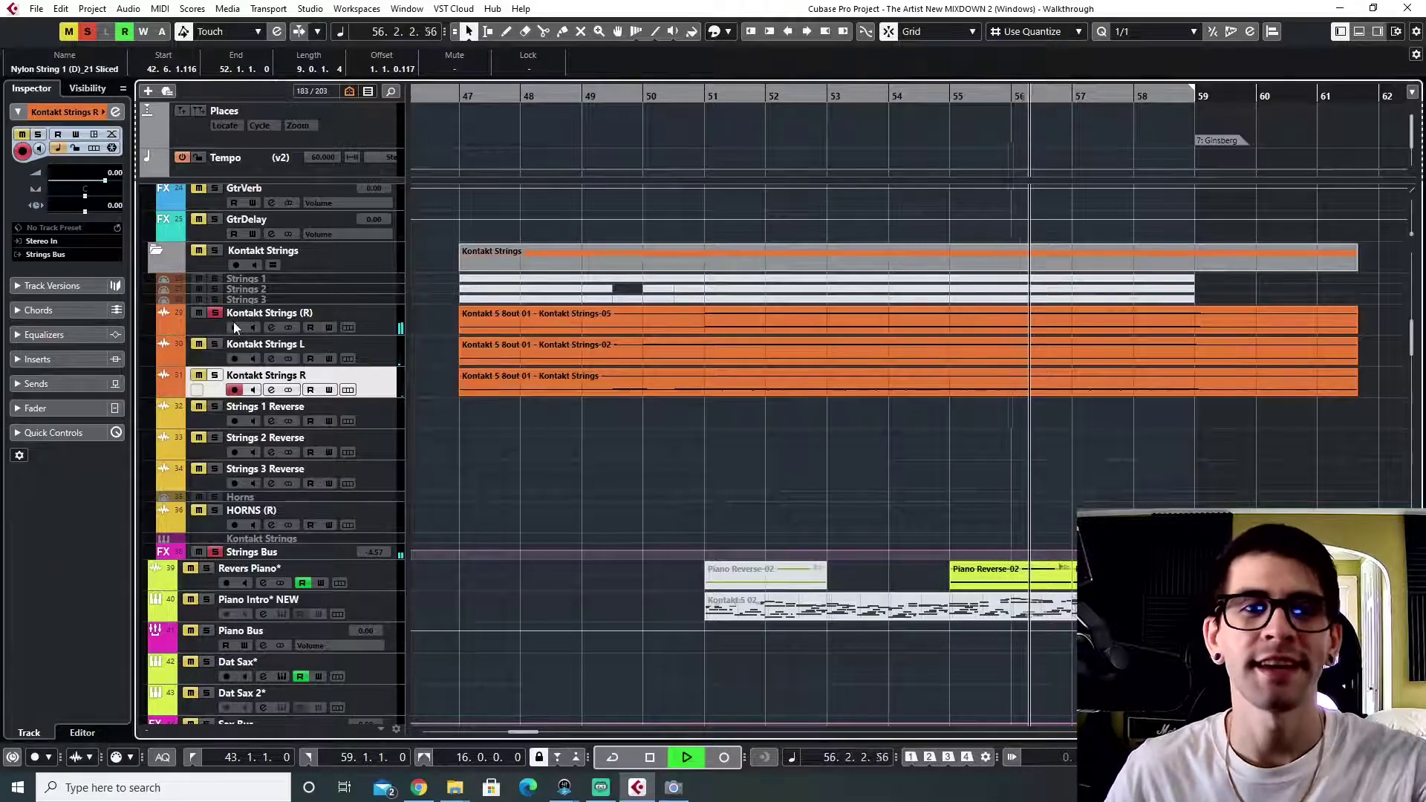
- Stop playback and turn off all solos
{"action": "key", "text": "space"}
{"action": "key", "text": "s"}
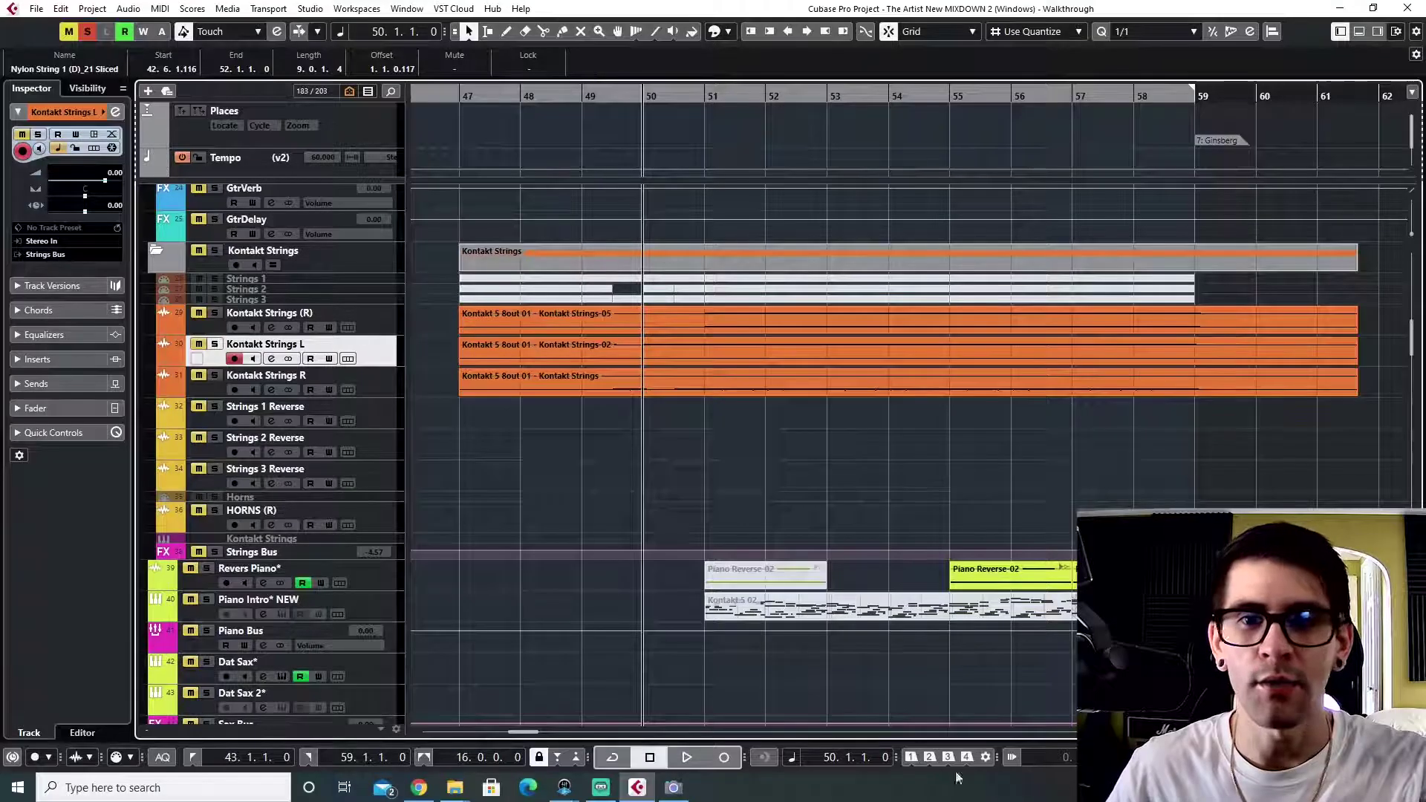
{"action": "left_click", "coordinate": [85, 31]}
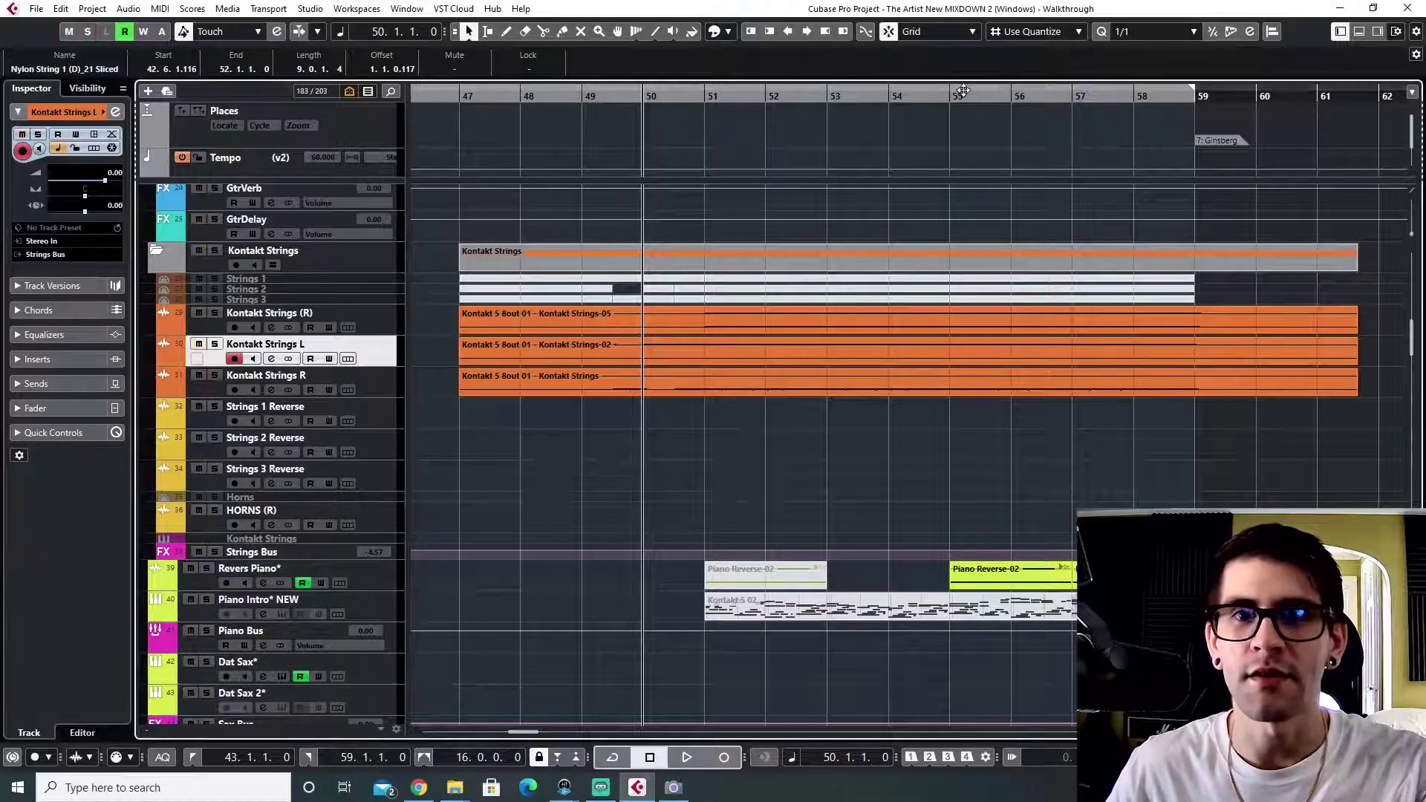
- Place the playhead at bar 55 and look through the rest of the arrangement for further string parts
{"action": "left_click", "coordinate": [956, 95]}
{"action": "scroll", "coordinate": [804, 450], "scroll_direction": "right", "scroll_amount": 5}
{"action": "scroll", "coordinate": [804, 451], "scroll_direction": "right", "scroll_amount": 10}
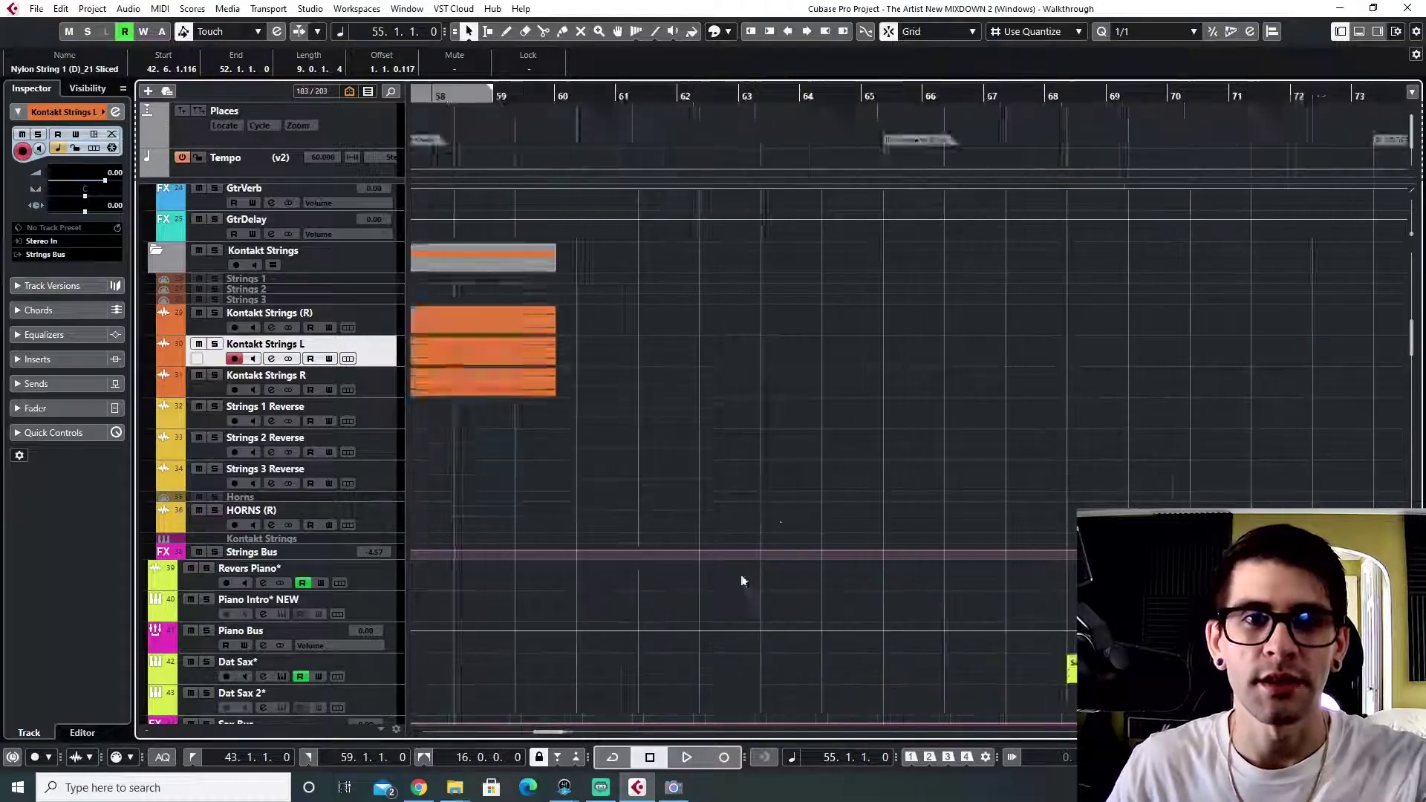
{"action": "scroll", "coordinate": [637, 508], "scroll_direction": "left", "scroll_amount": 10}
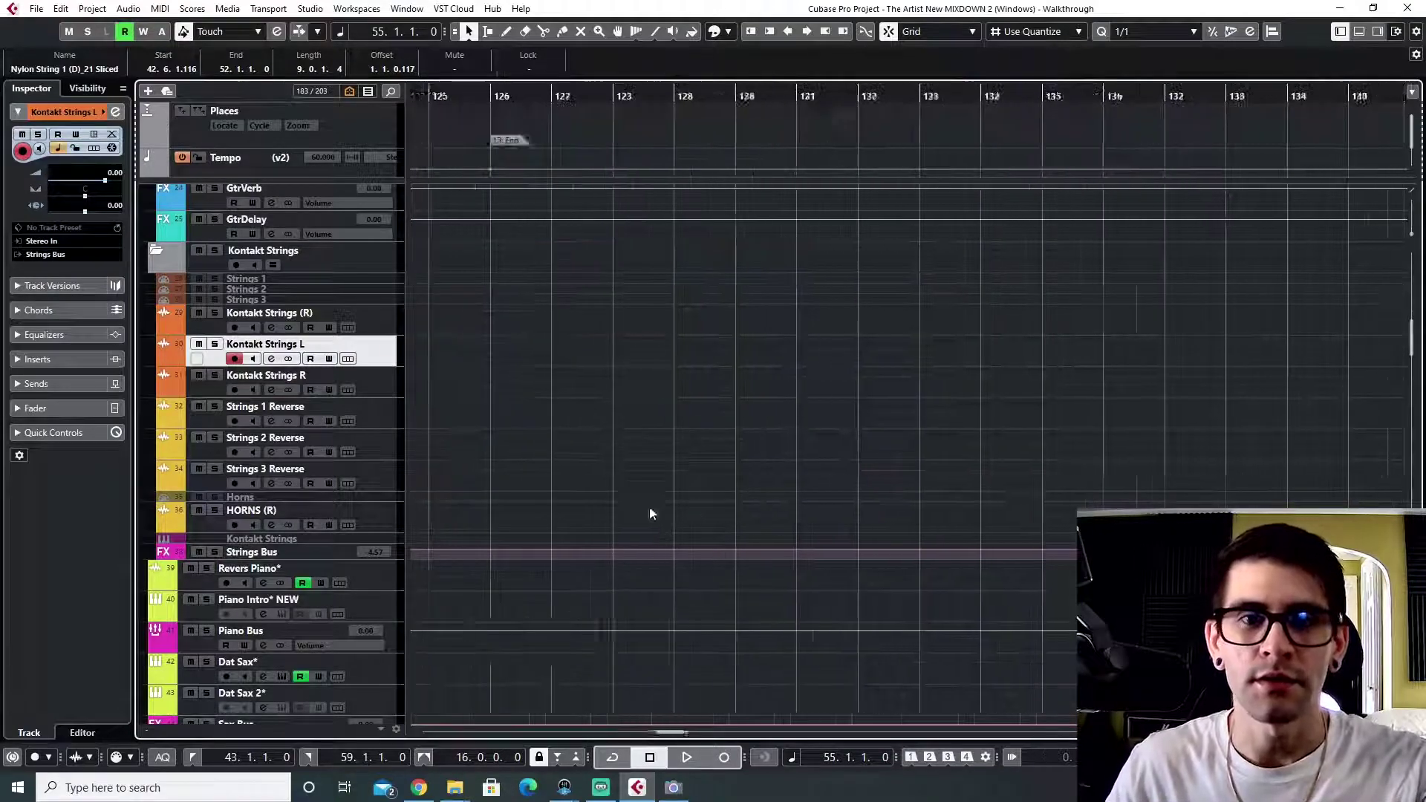
{"action": "scroll", "coordinate": [668, 575], "scroll_direction": "left", "scroll_amount": 10}
{"action": "scroll", "coordinate": [679, 553], "scroll_direction": "right", "scroll_amount": 1}
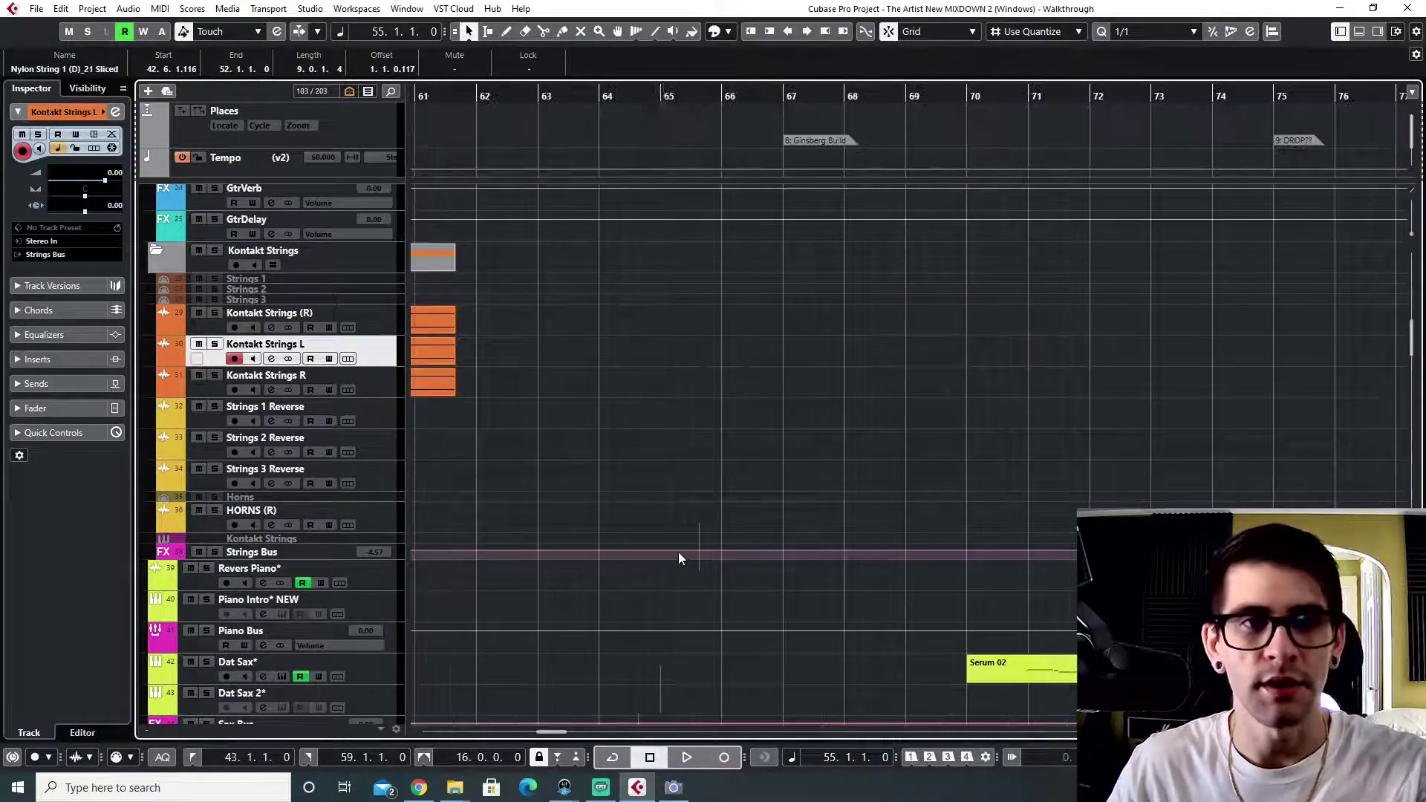
- Audition the reversed string clips at bar 39 with the Strings 1, 2 and 3 Reverse tracks soloed, then stop
{"action": "scroll", "coordinate": [672, 524], "scroll_direction": "down", "scroll_amount": 1}
{"action": "scroll", "coordinate": [628, 492], "scroll_direction": "down", "scroll_amount": 4}
{"action": "scroll", "coordinate": [625, 487], "scroll_direction": "right", "scroll_amount": 20}
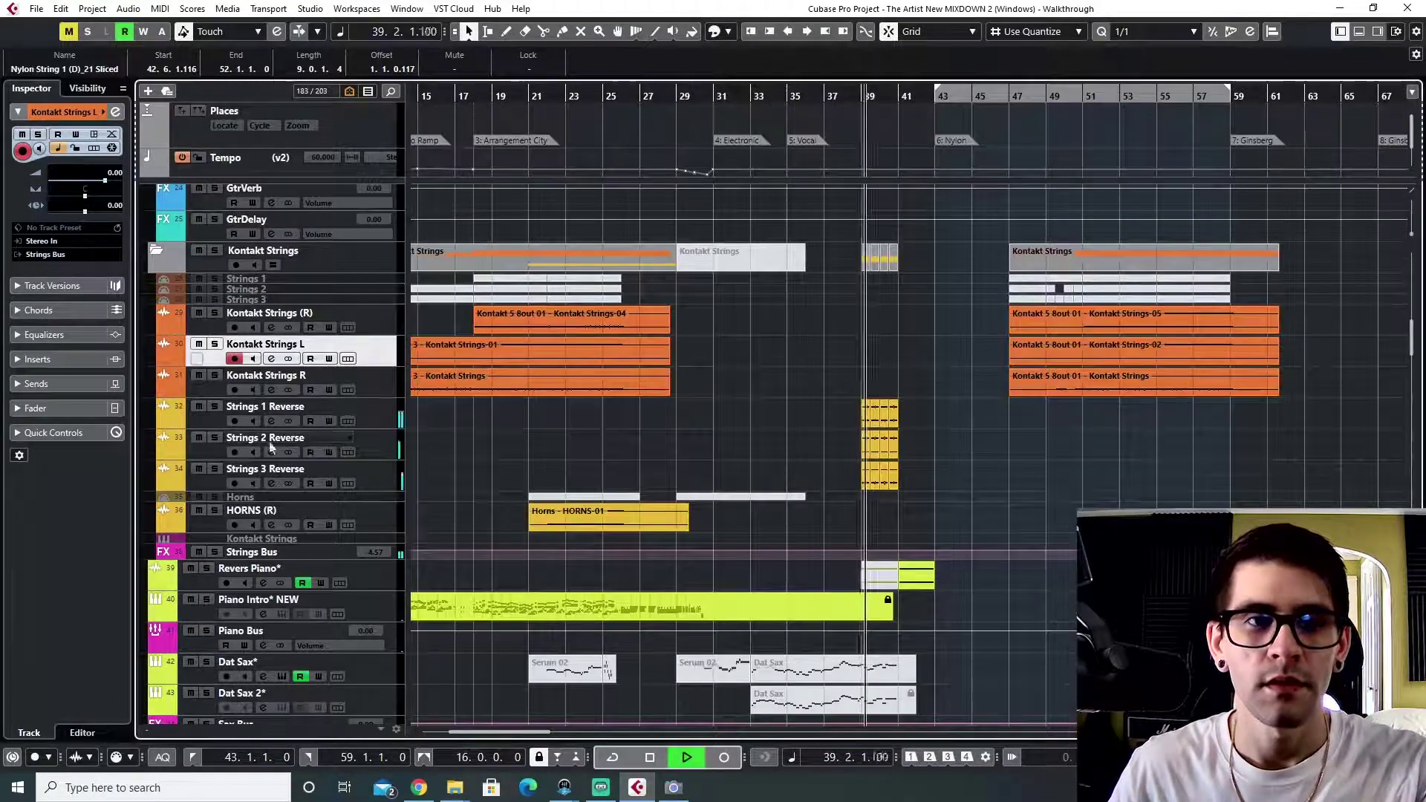
{"action": "left_click", "coordinate": [217, 468]}
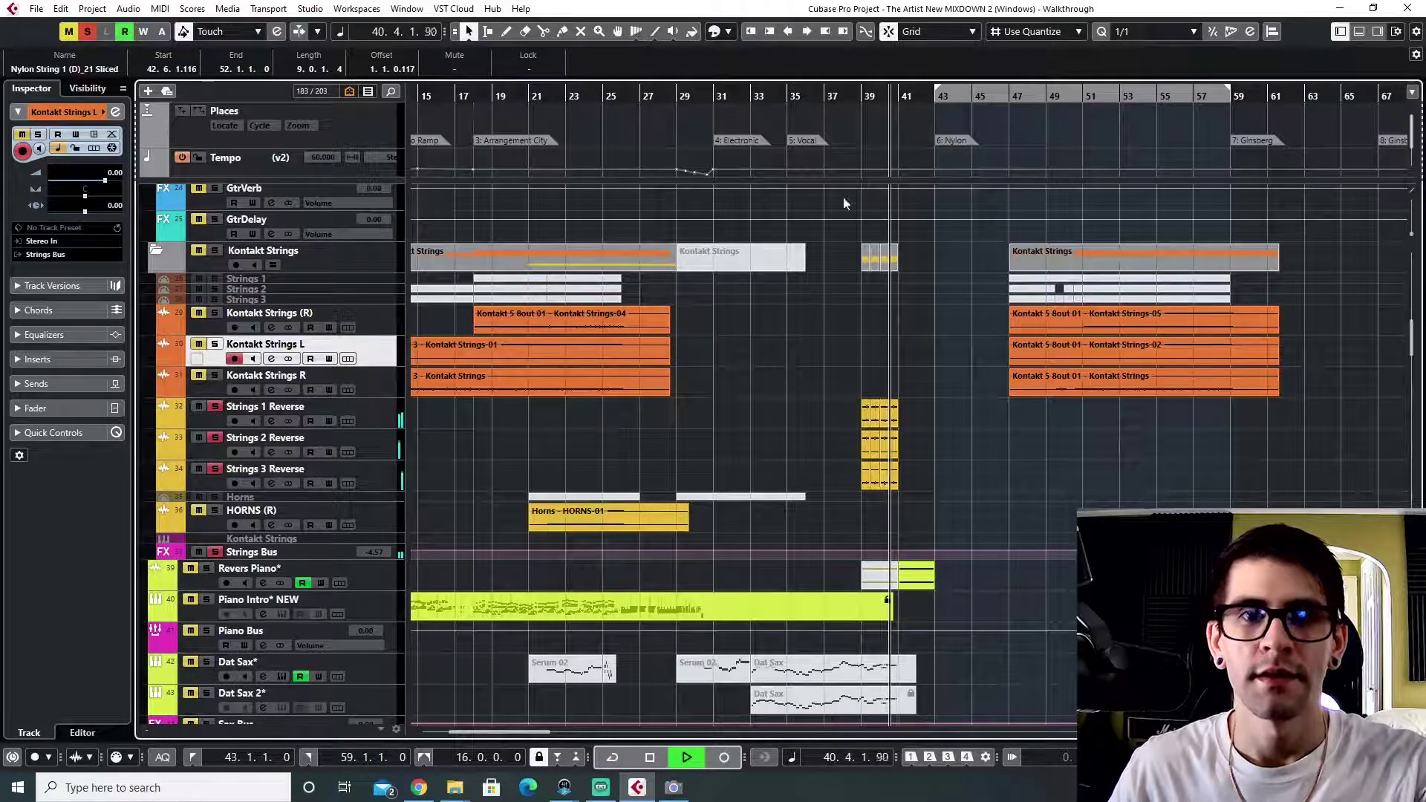
{"action": "key", "text": "space"}
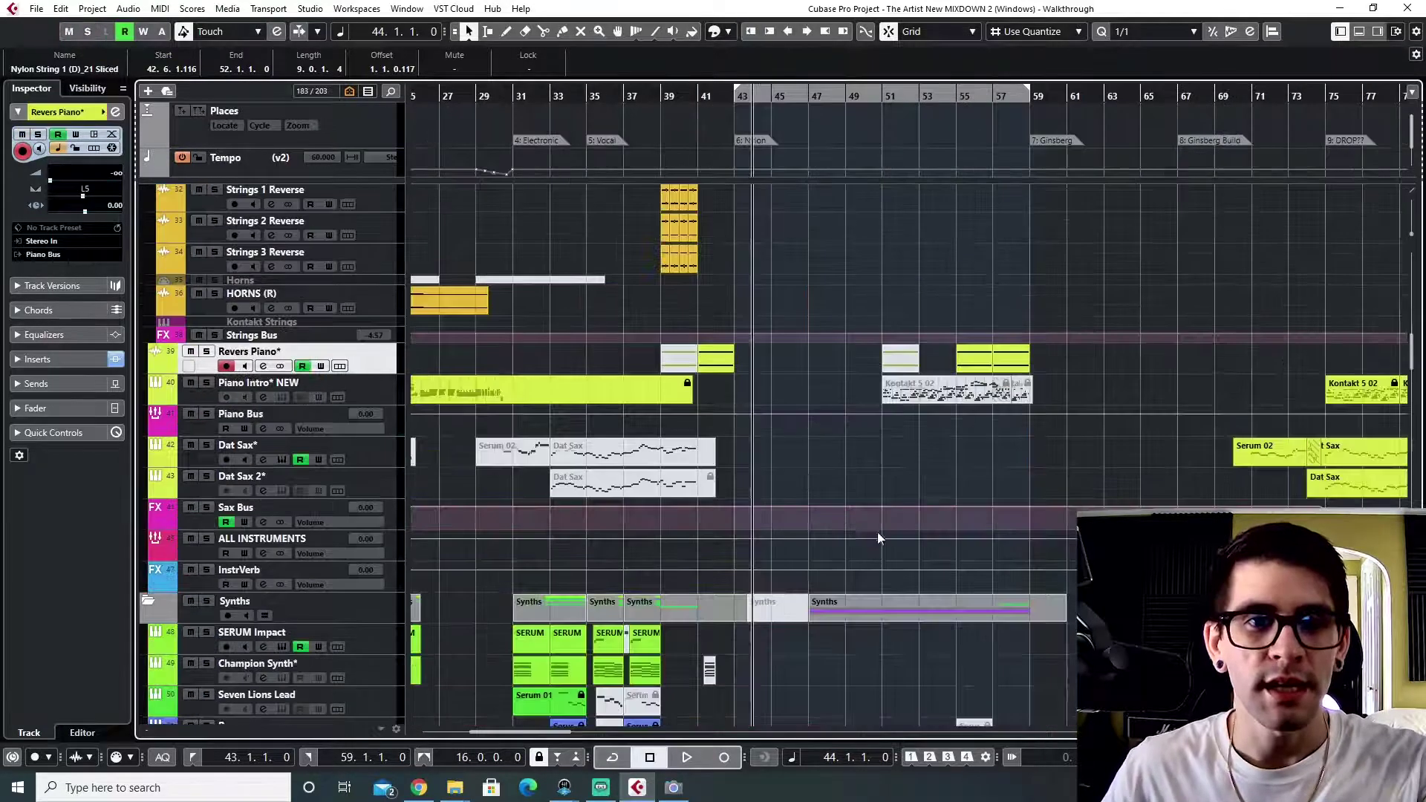
- Solo the pads and play from bar 47, selecting PAD (D) (R) REAL and Phone Pad (R) REAL in turn, then stop
{"action": "scroll", "coordinate": [878, 533], "scroll_direction": "down", "scroll_amount": 7}
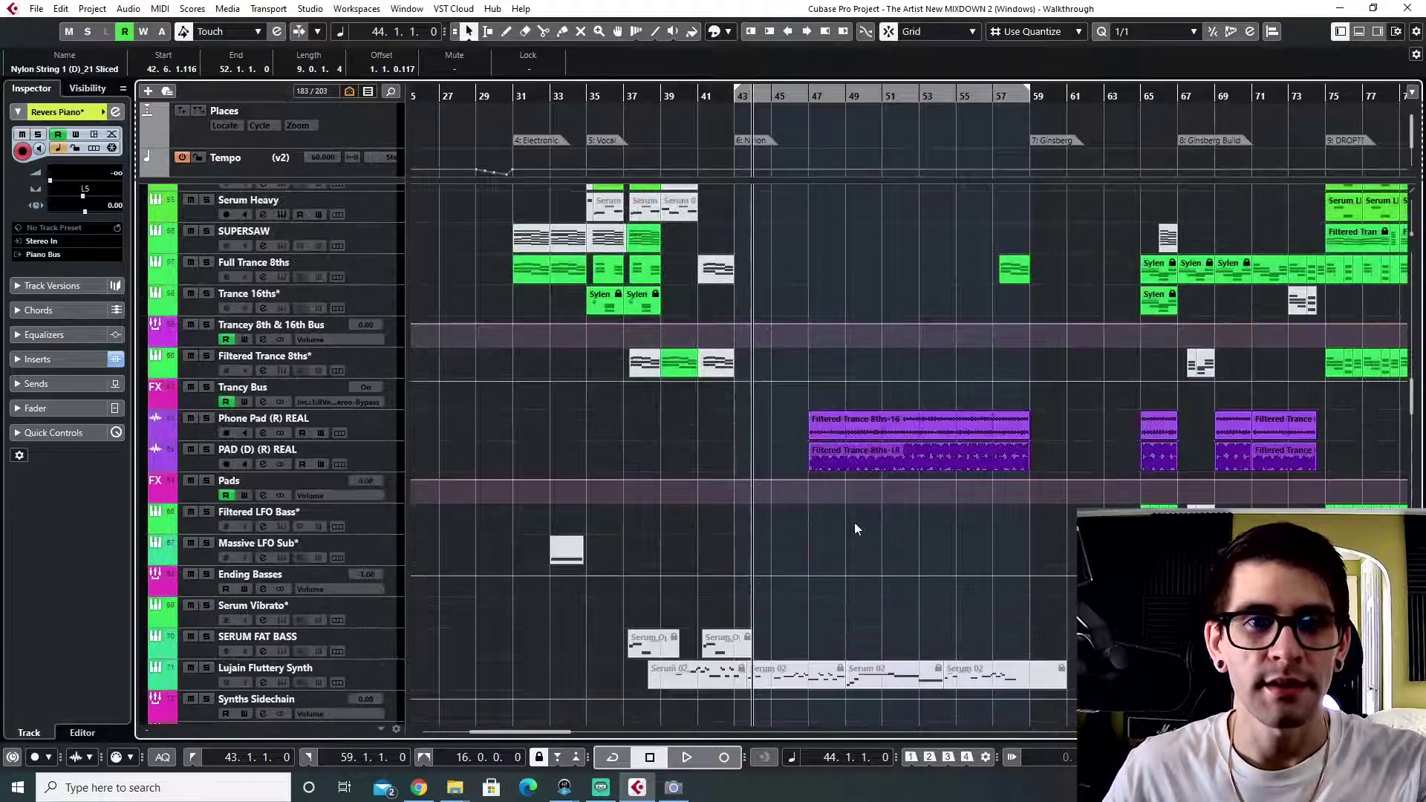
{"action": "left_click", "coordinate": [811, 92]}
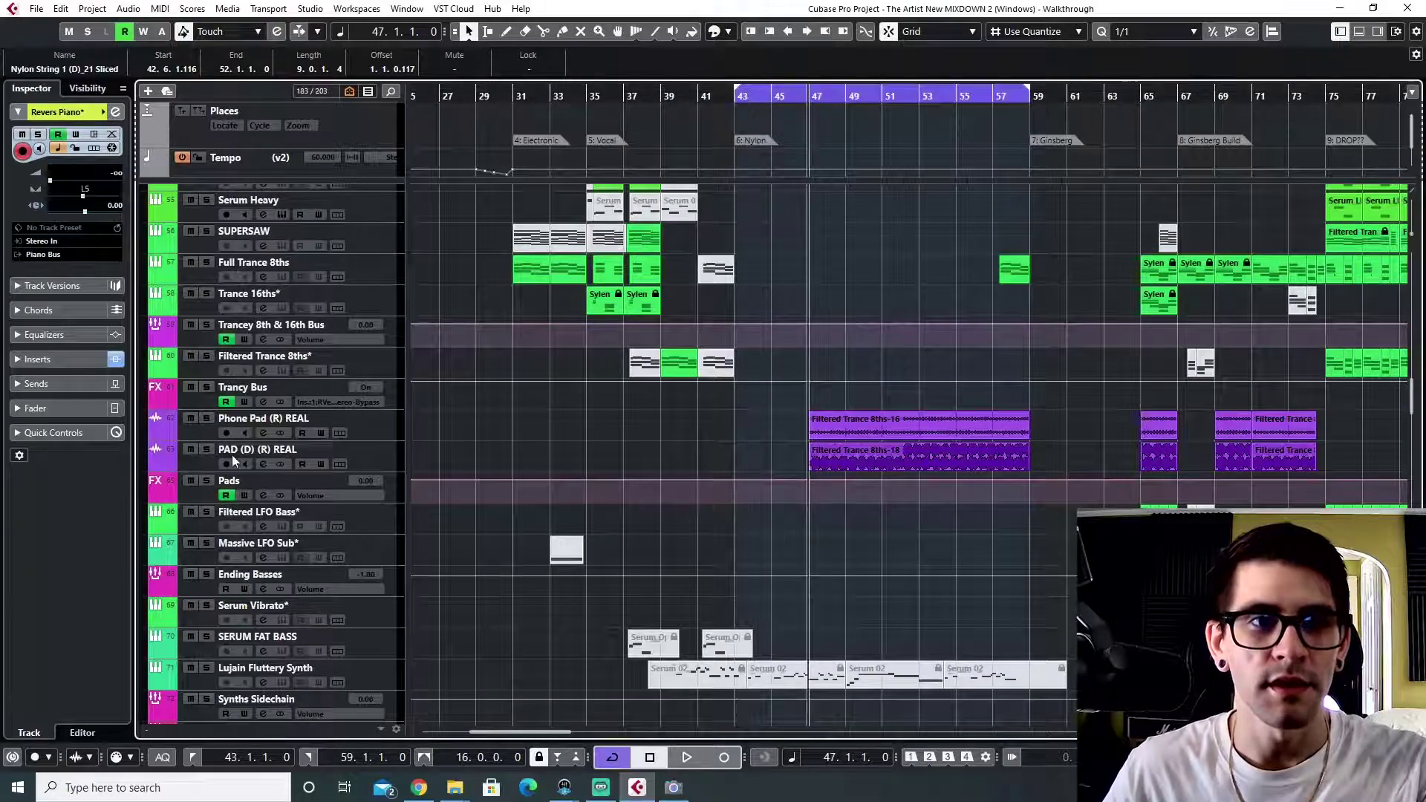
{"action": "left_click", "coordinate": [208, 450]}
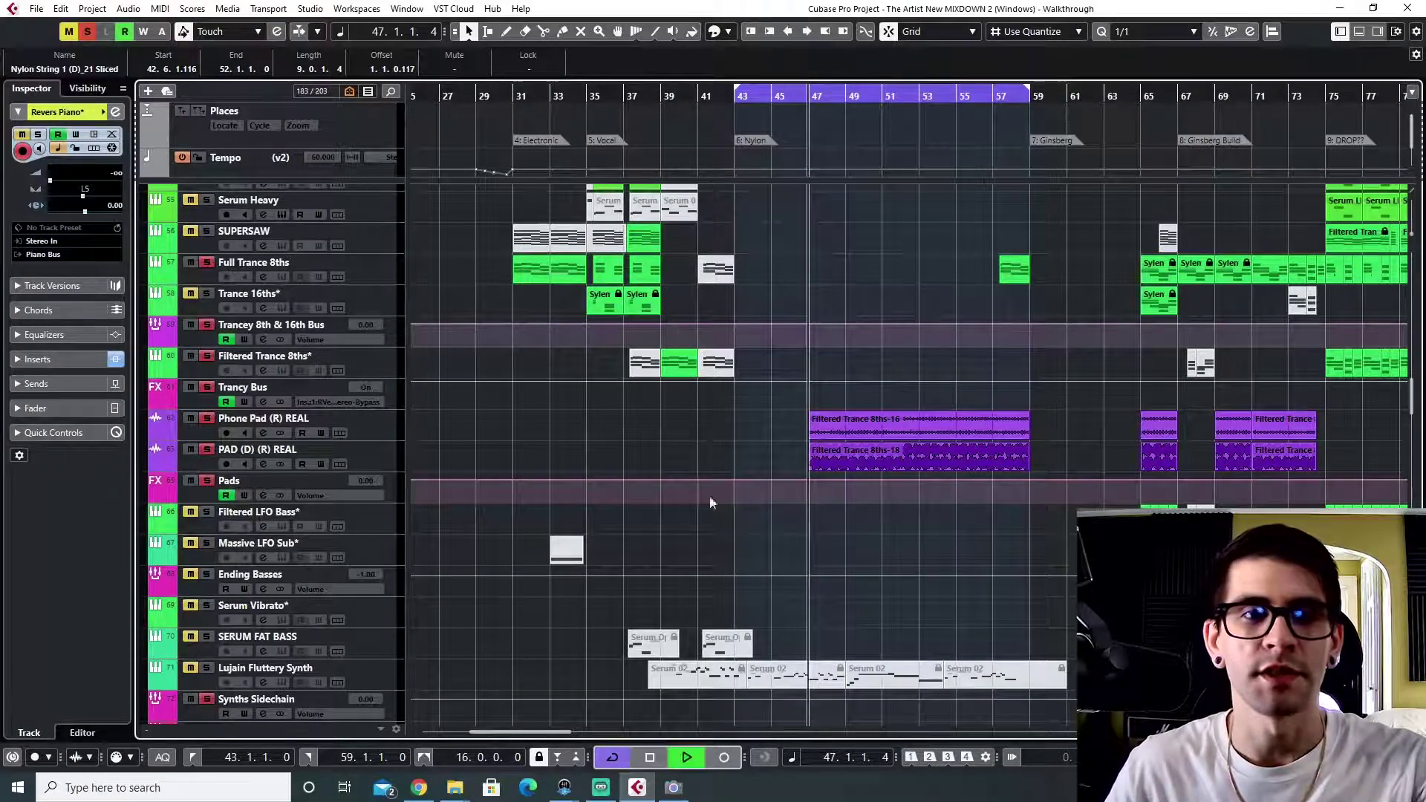
{"action": "left_click", "coordinate": [373, 429]}
{"action": "left_click", "coordinate": [373, 462]}
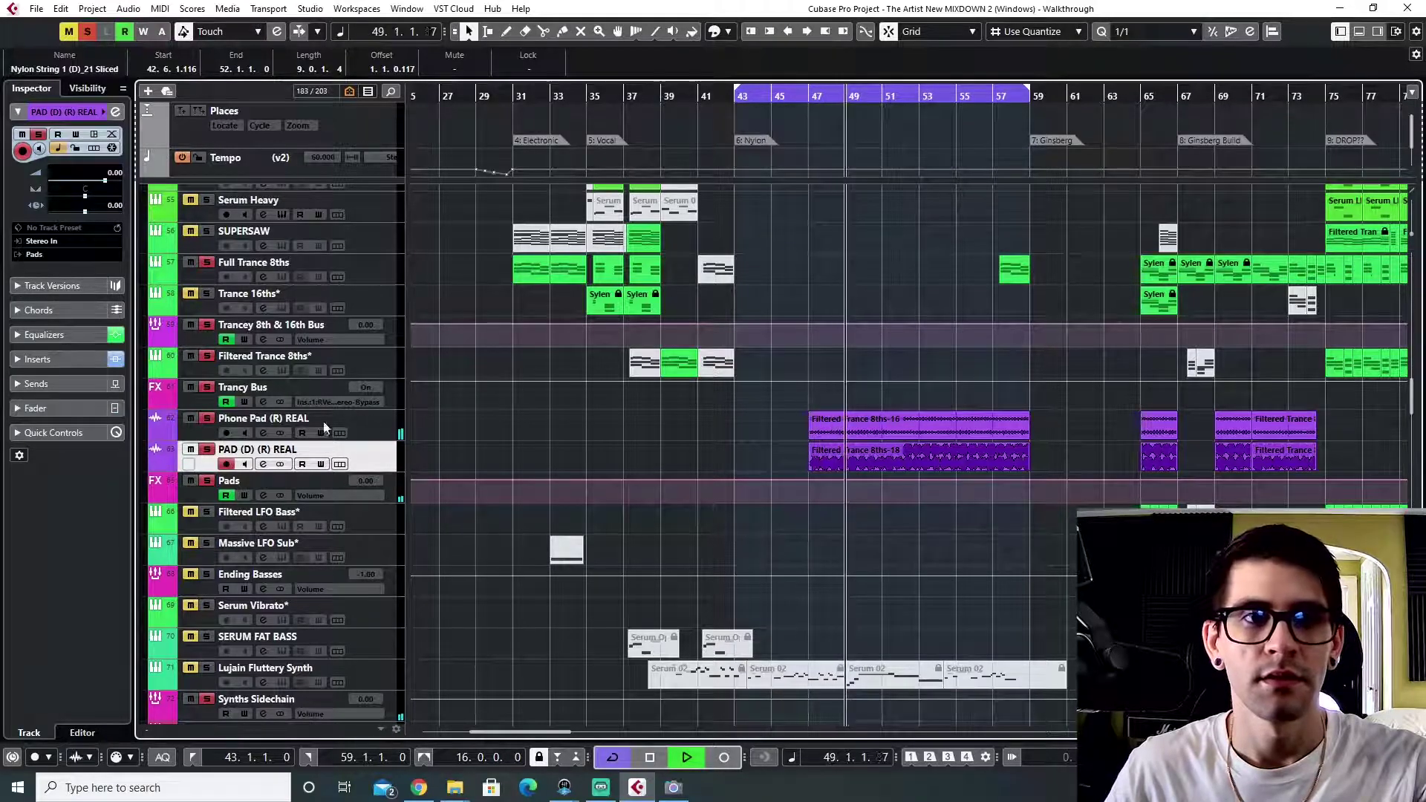
{"action": "left_click", "coordinate": [363, 419]}
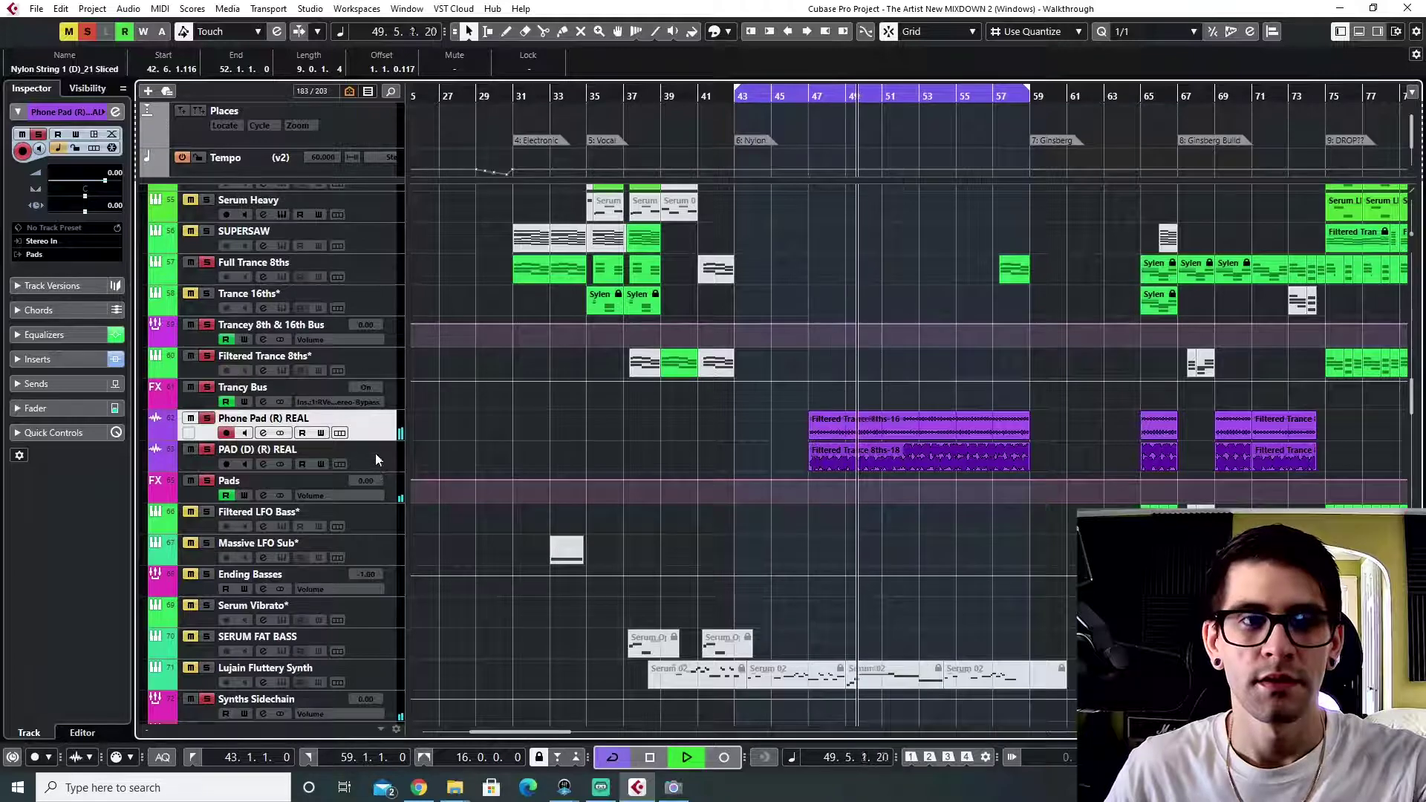
{"action": "key", "text": "space"}
- Show the hidden Phone Pad and PAD (D) tracks, and examine Phone Pad's Serum instrument while playing from bar 47
{"action": "left_click_drag", "start_coordinate": [815, 96], "coordinate": [813, 101]}
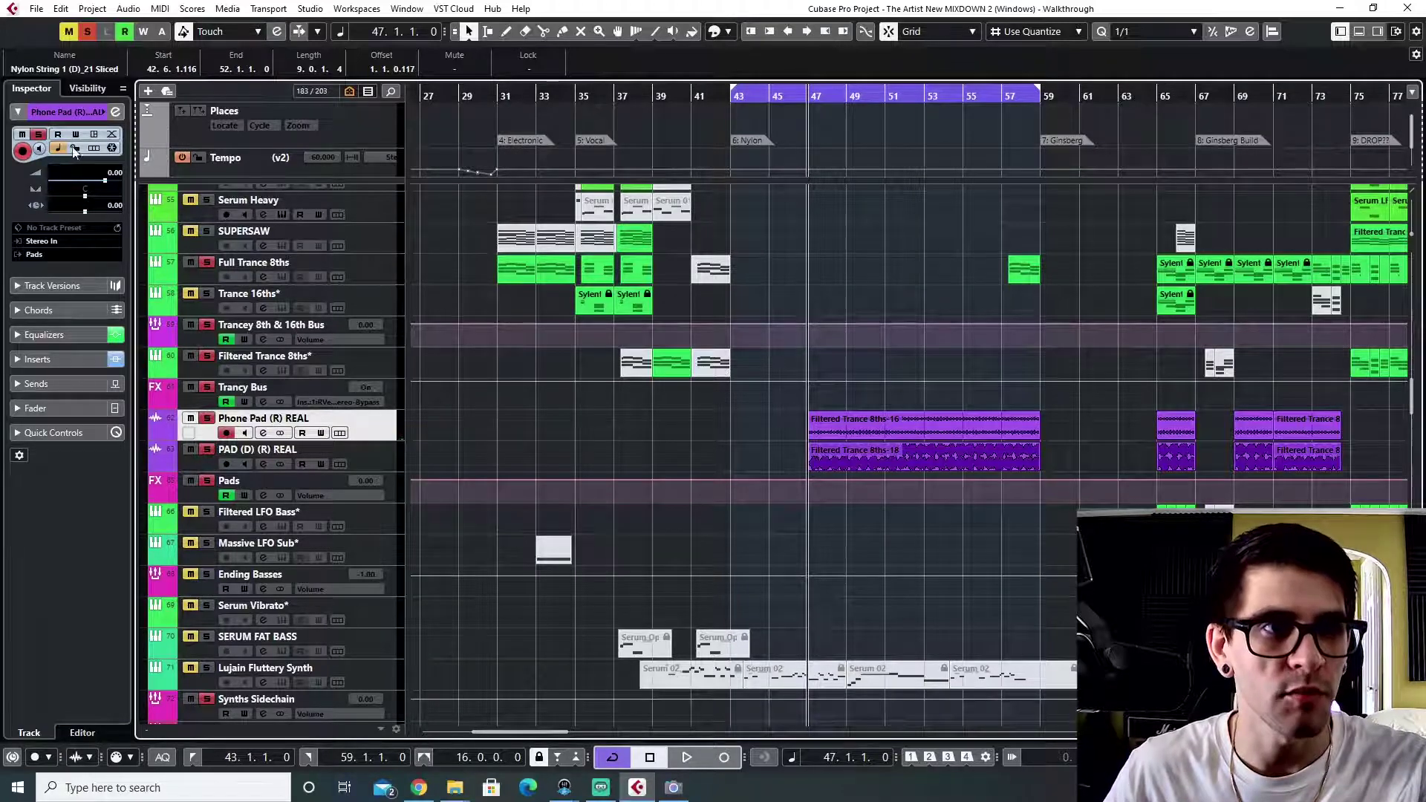
{"action": "left_click", "coordinate": [83, 87]}
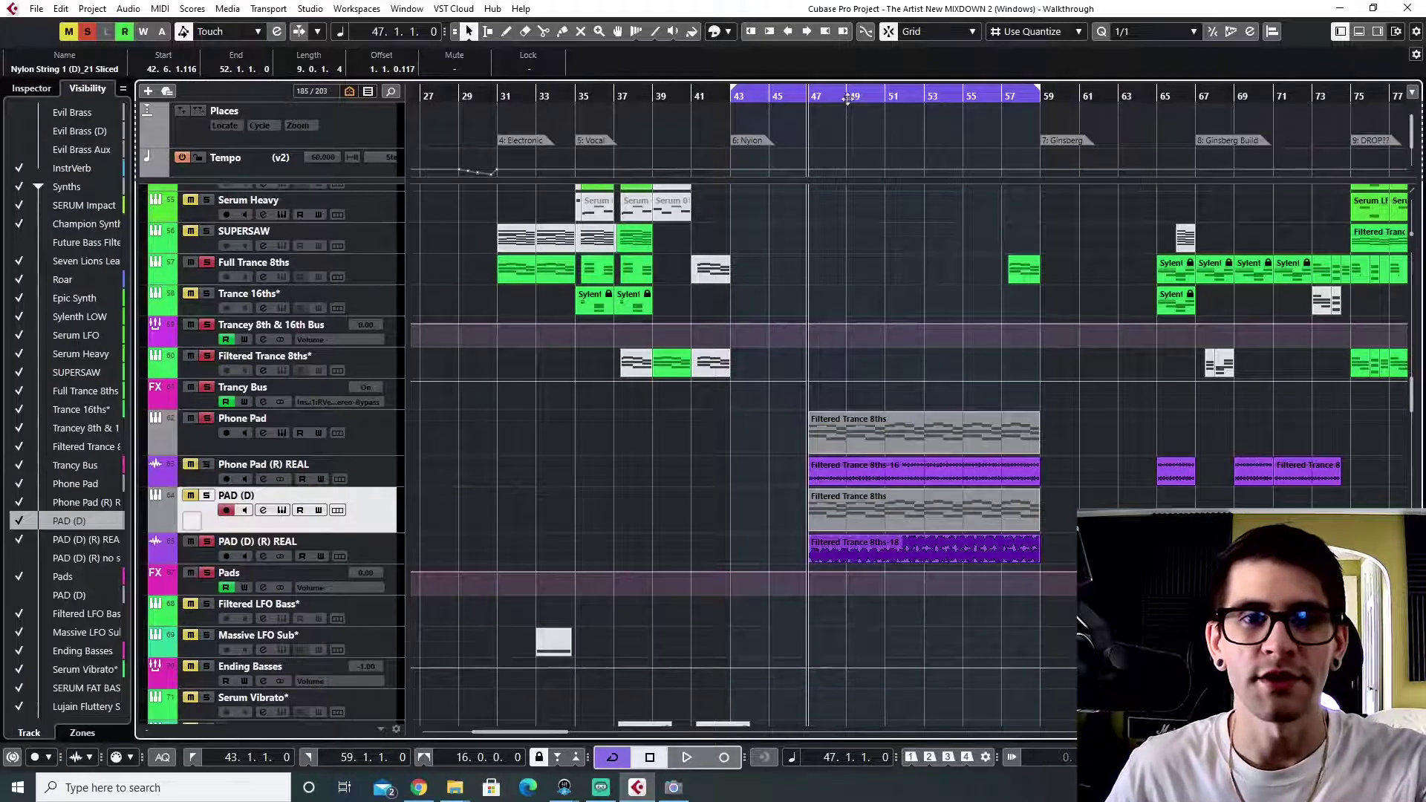
{"action": "left_click", "coordinate": [346, 442]}
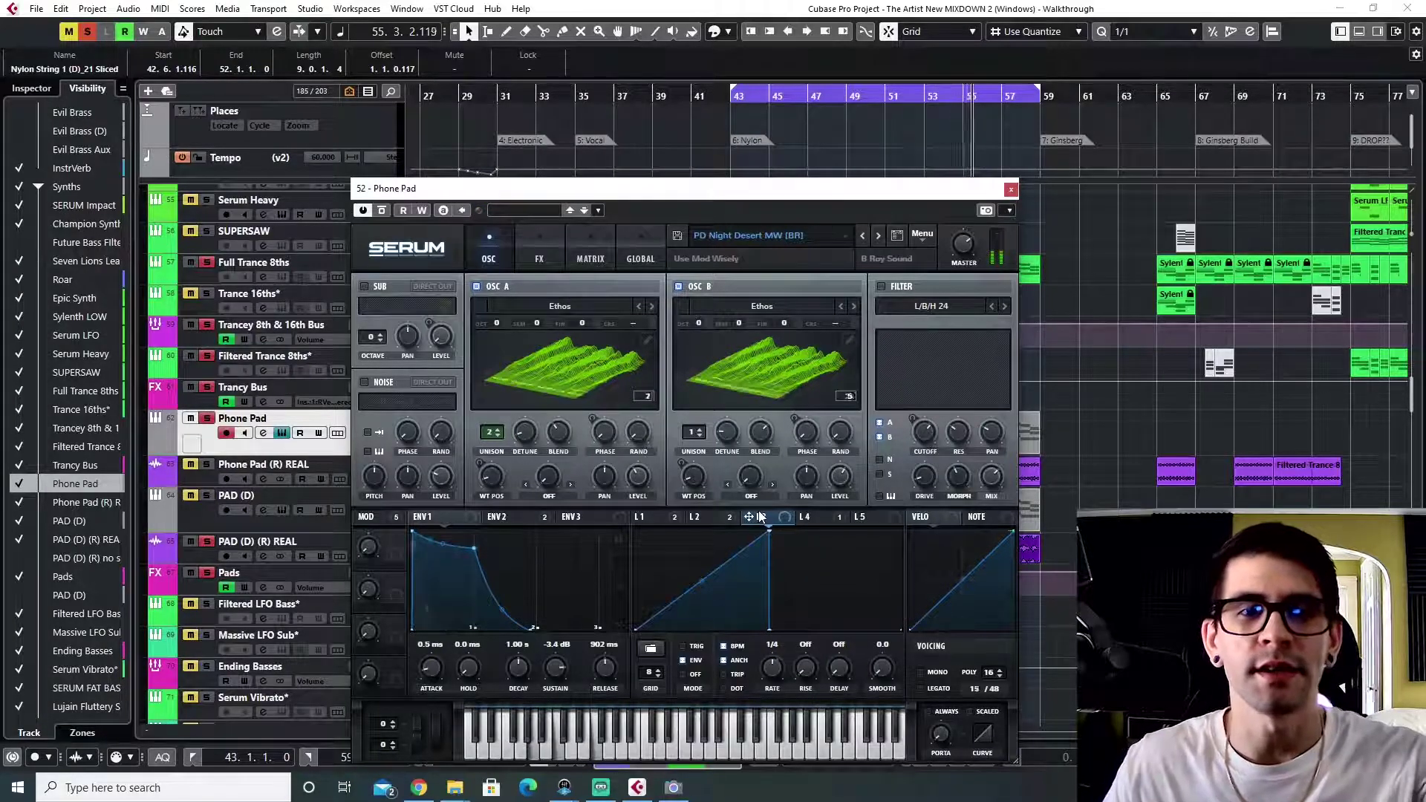
{"action": "left_click", "coordinate": [1010, 190]}
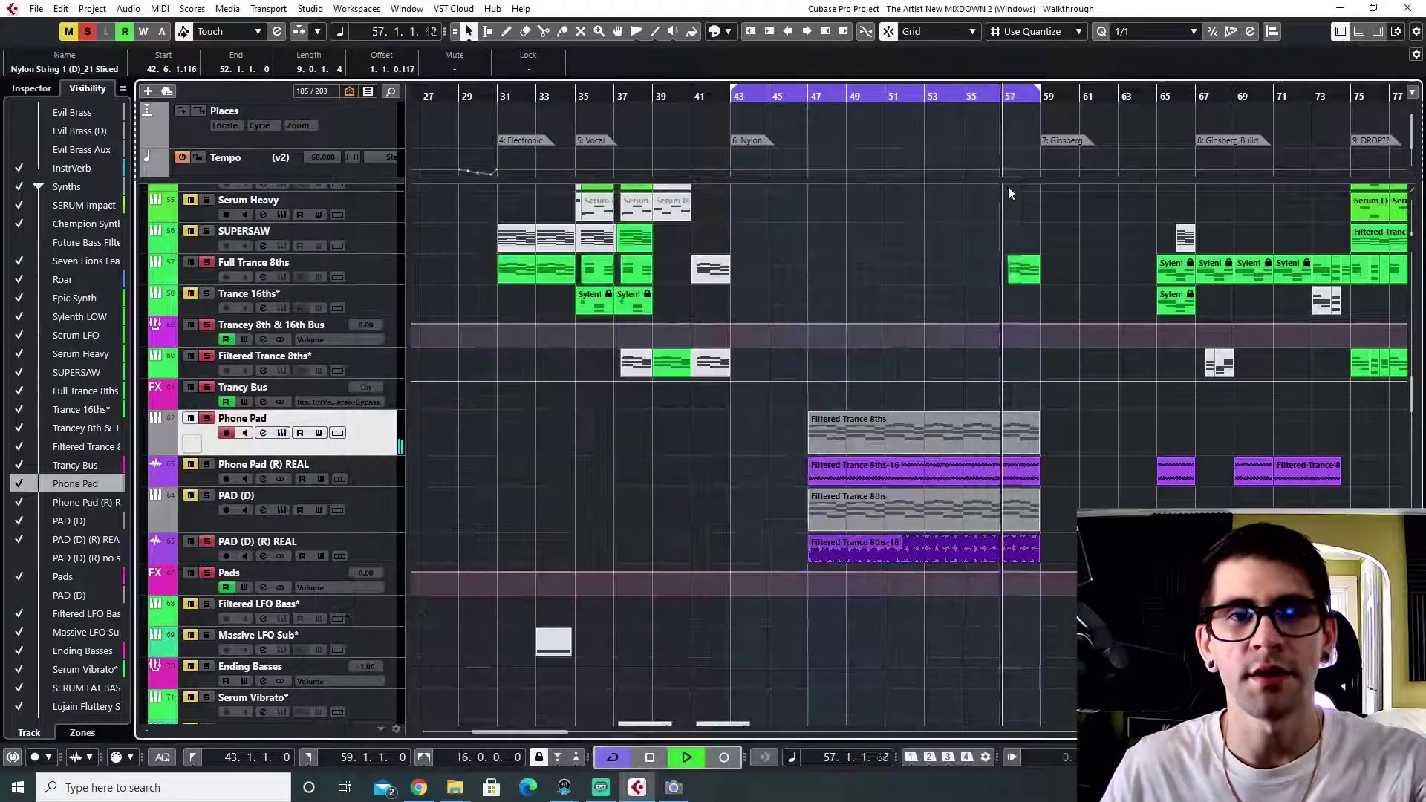
- Turn off all solos, stop playback and return the playhead to bar 47
{"action": "left_click", "coordinate": [87, 31]}
{"action": "key", "text": "space"}
{"action": "left_click", "coordinate": [808, 95]}
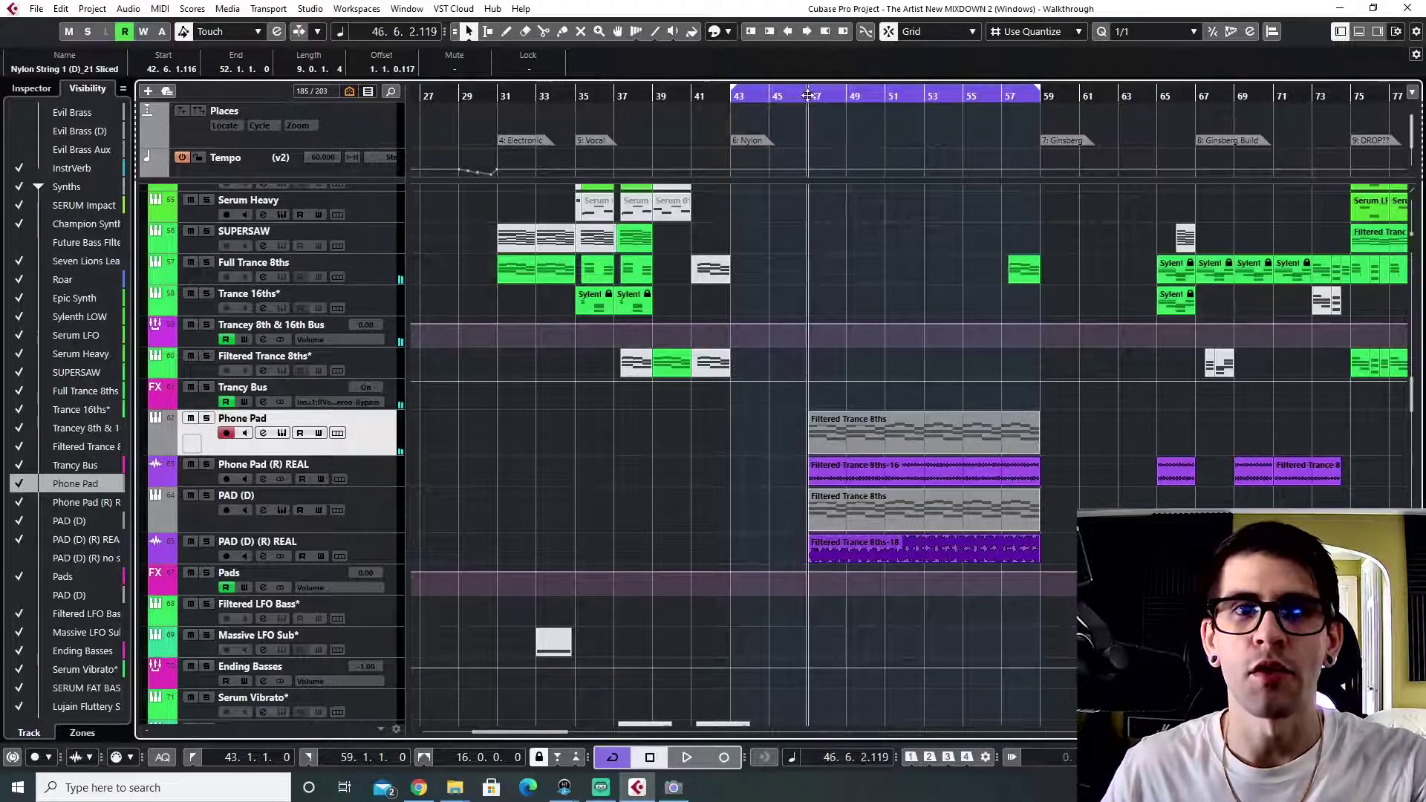
- Play from bar 47 while selecting the PAD (D) and Phone Pad (R) REAL tracks in turn, then stop
{"action": "left_click", "coordinate": [282, 496]}
{"action": "key", "text": "space"}
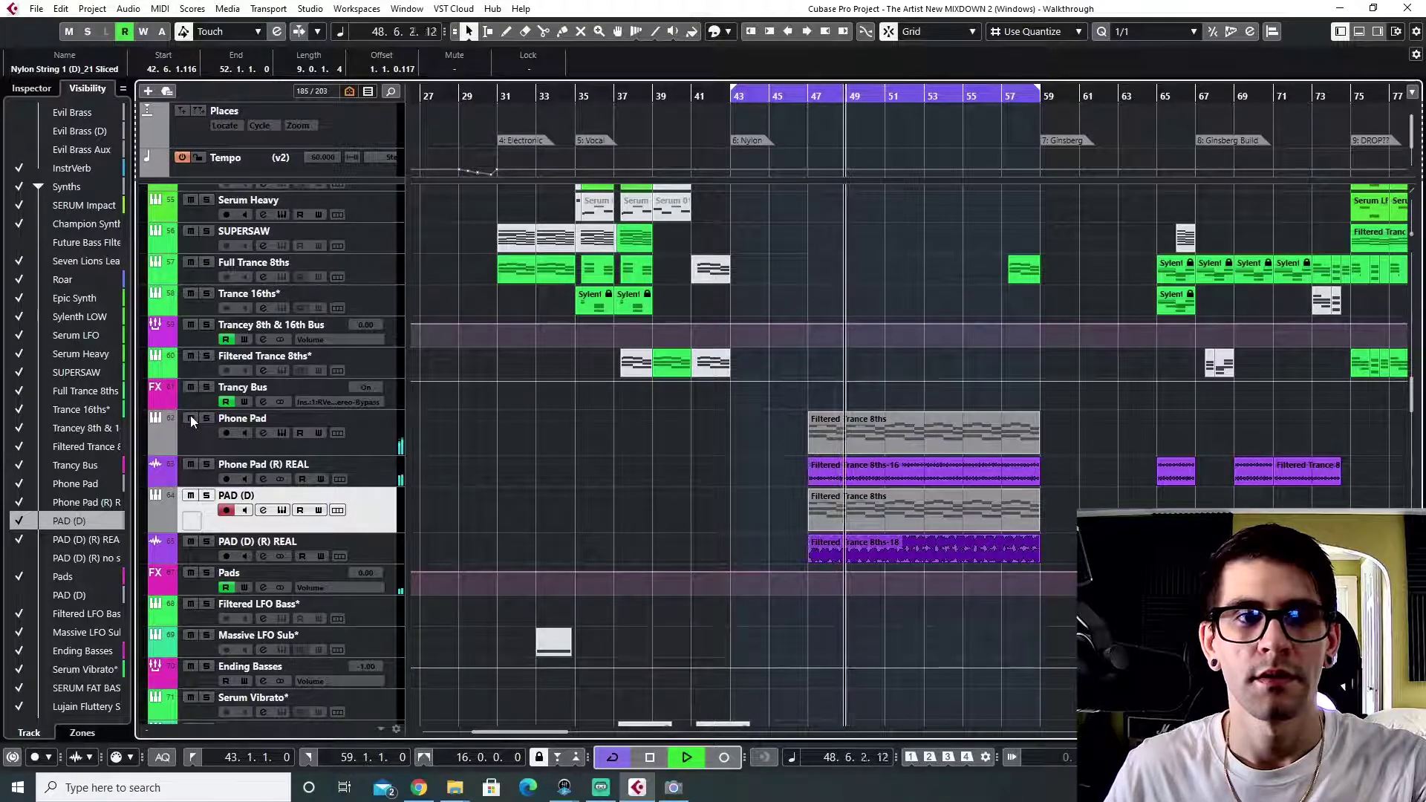
{"action": "left_click", "coordinate": [374, 464]}
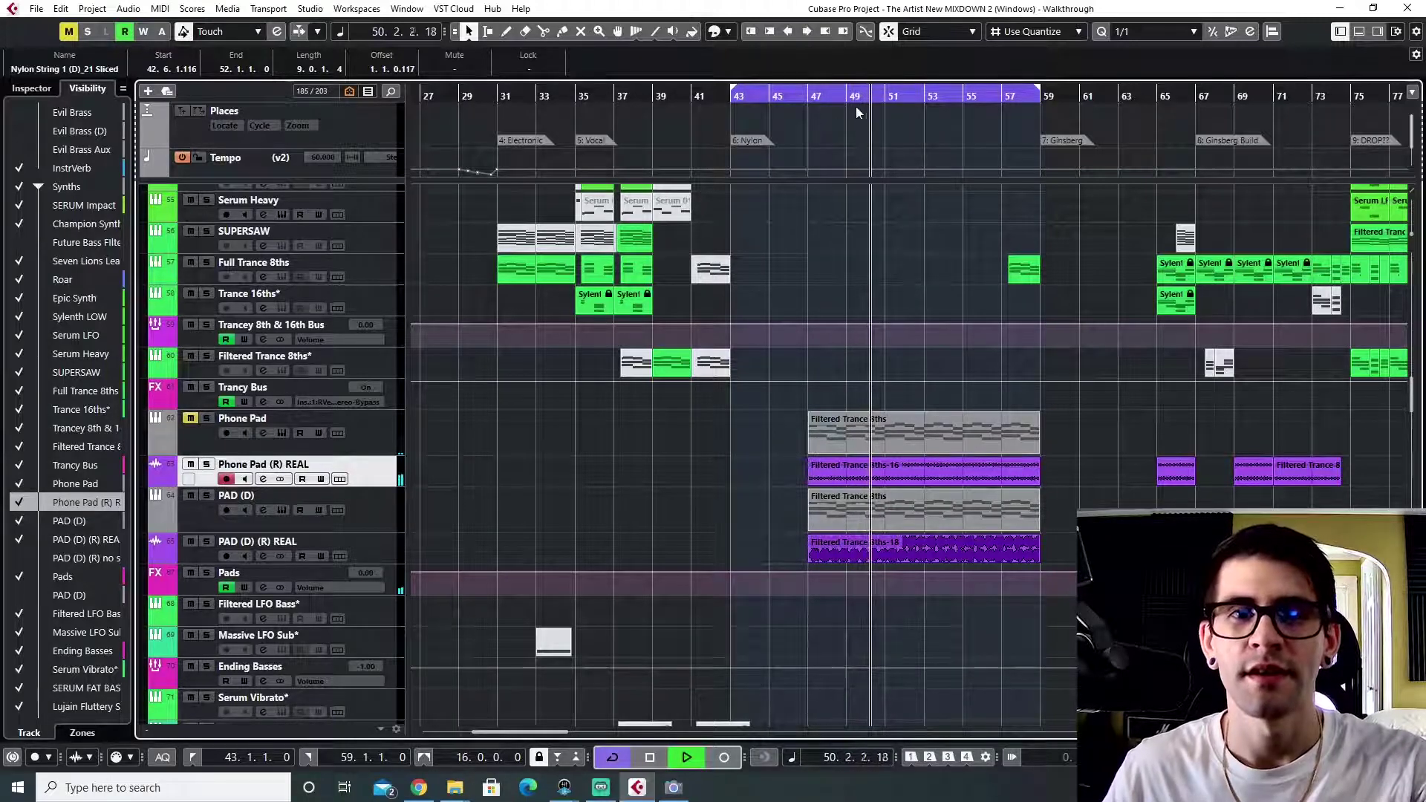
{"action": "key", "text": "space"}
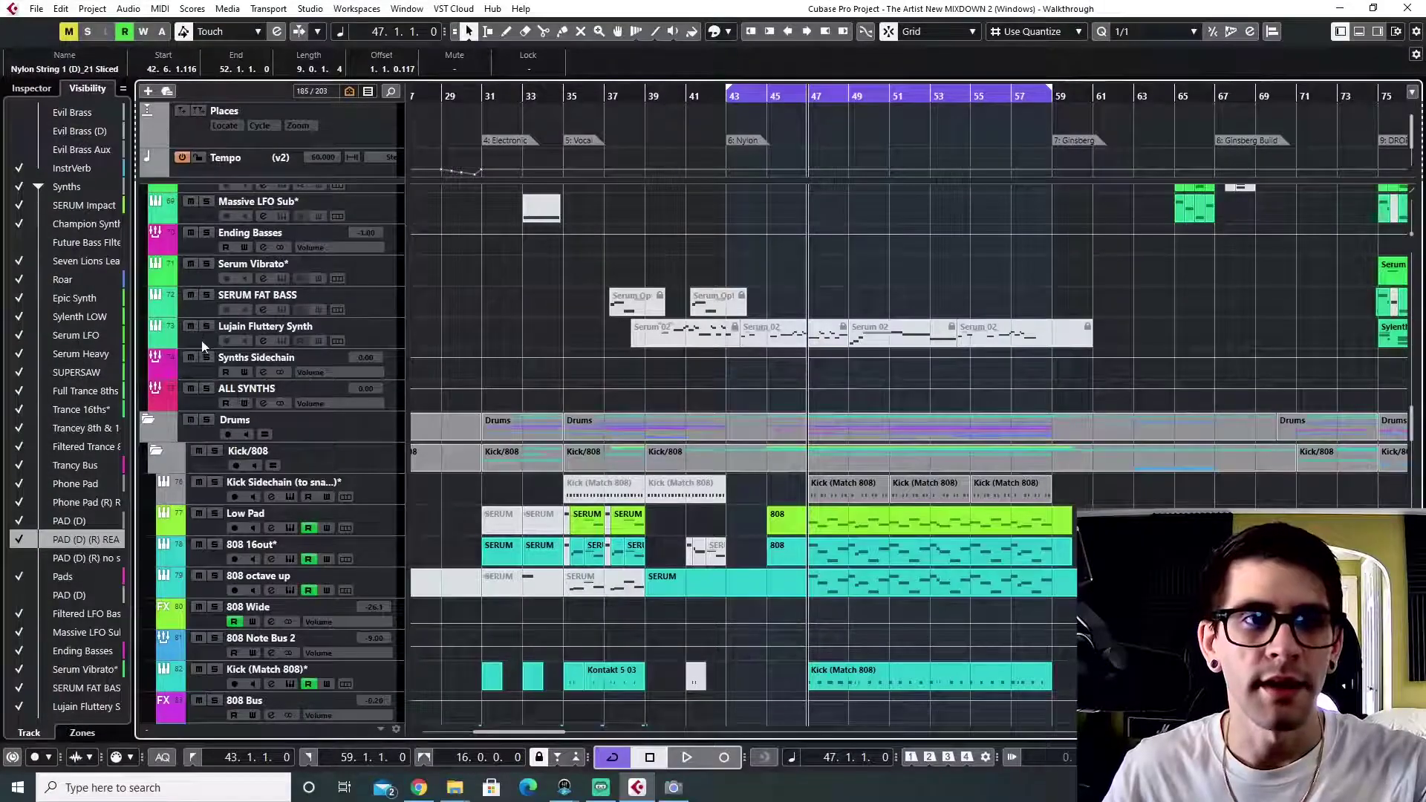
- Audition the soloed Low Pad track in the Kick/808 folder from bar 47, examine its Serum instrument, and stop
{"action": "left_click", "coordinate": [204, 346]}
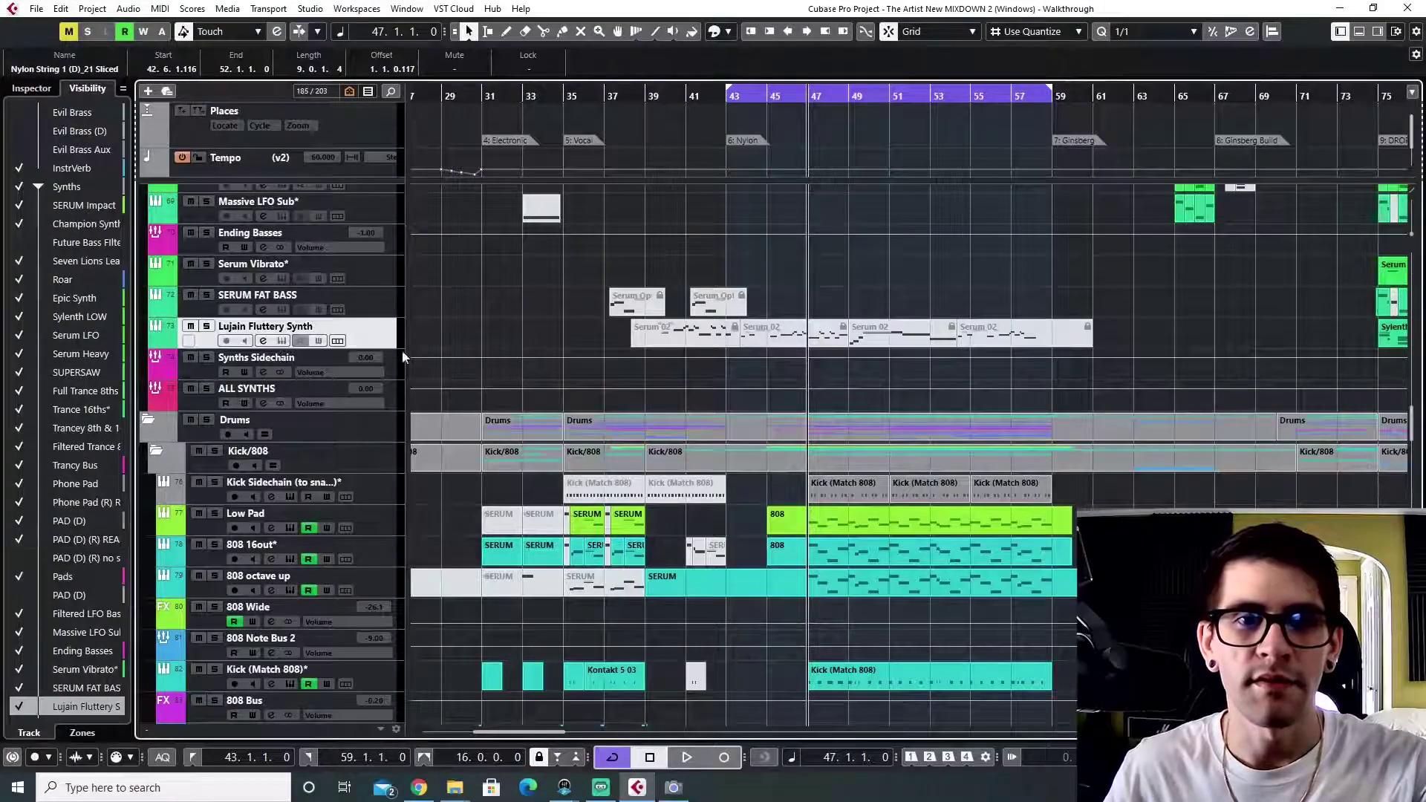
{"action": "scroll", "coordinate": [691, 482], "scroll_direction": "down", "scroll_amount": 3}
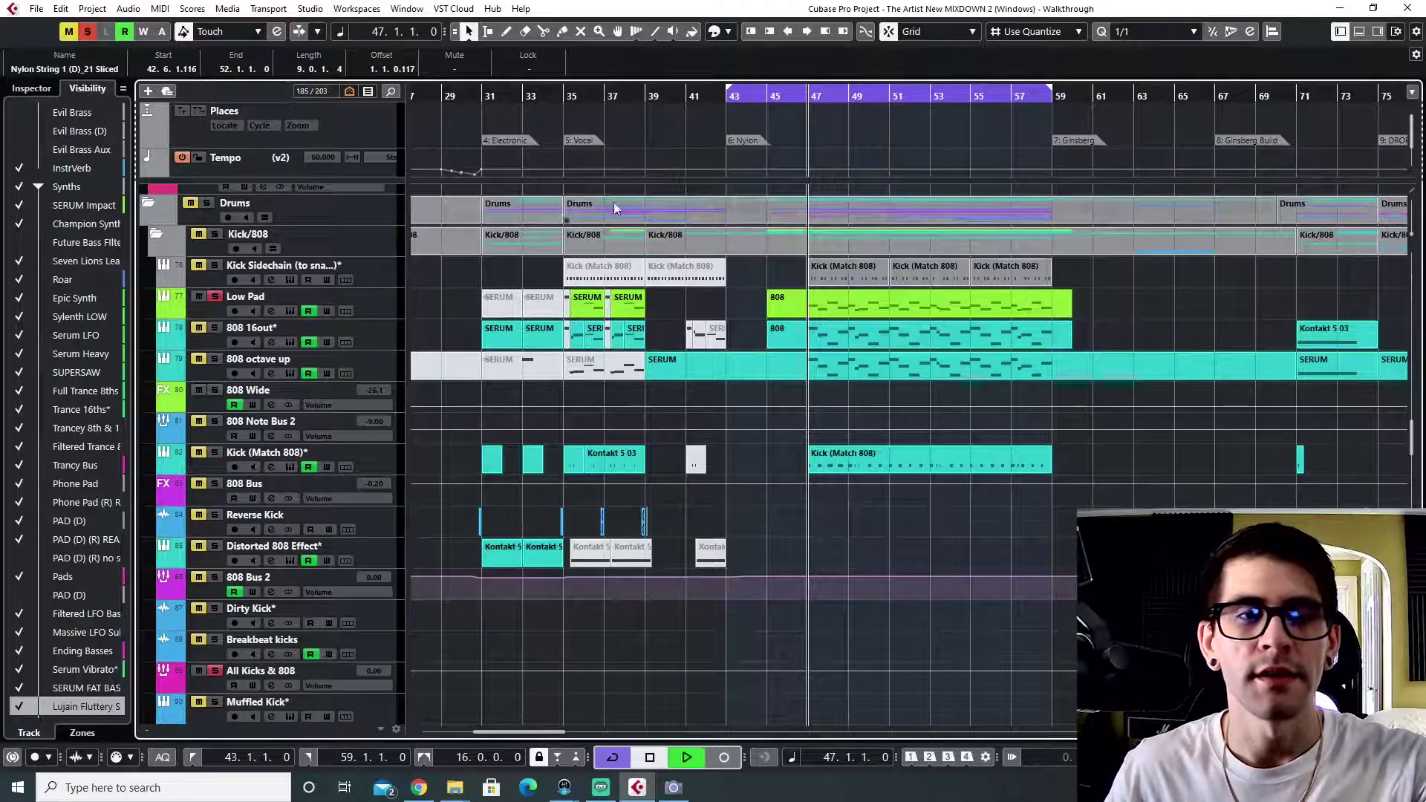
{"action": "key", "text": "space"}
{"action": "left_click", "coordinate": [199, 312]}
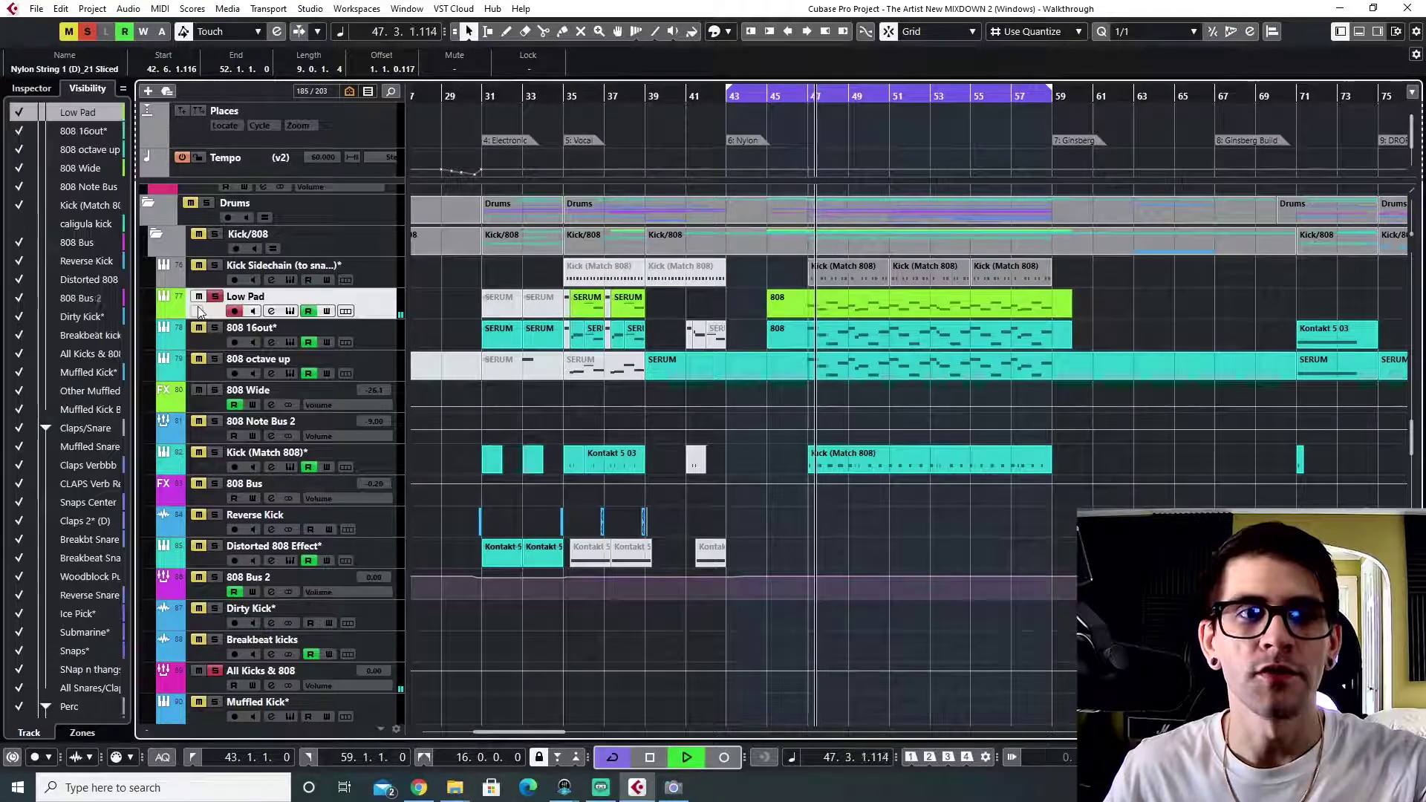
{"action": "left_click", "coordinate": [292, 312]}
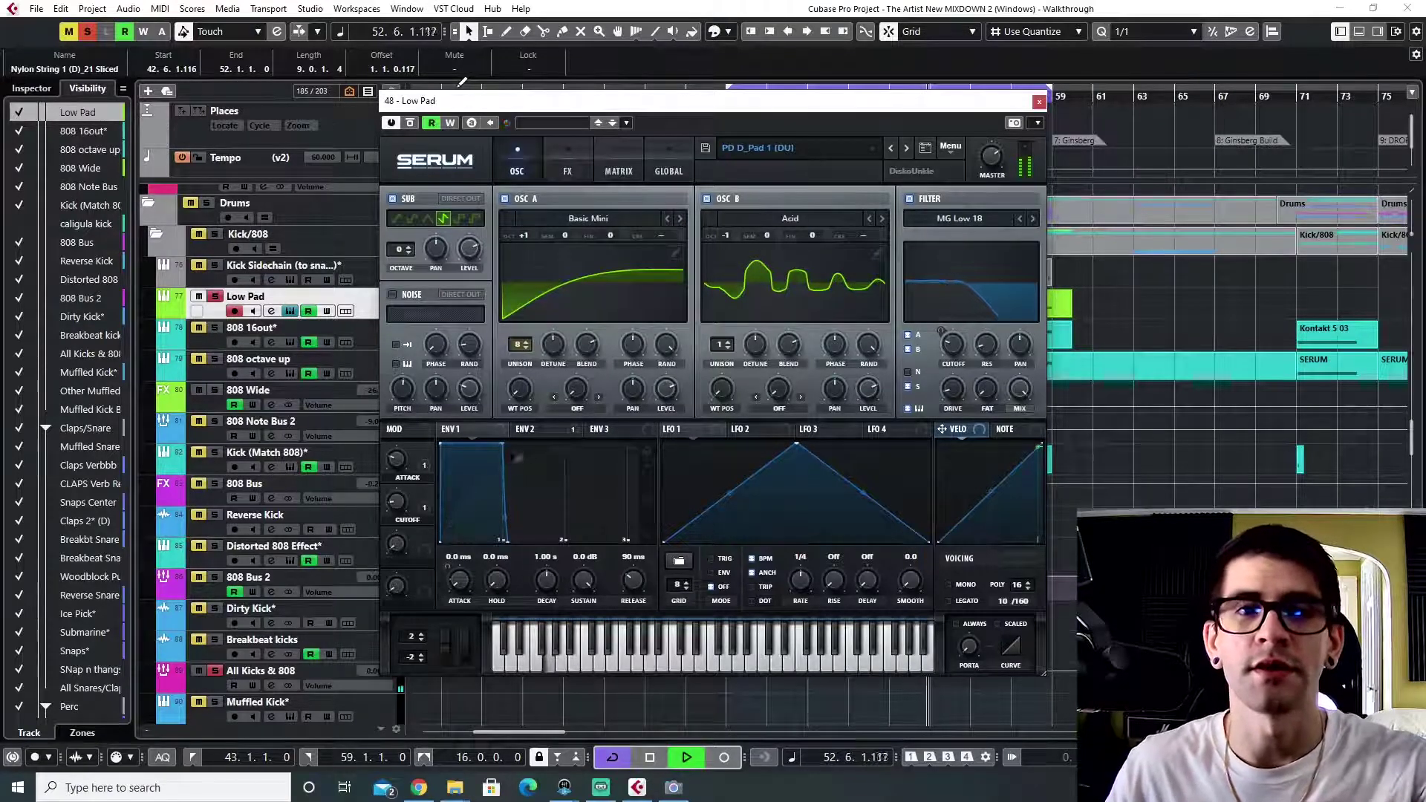
{"action": "left_click", "coordinate": [1038, 103]}
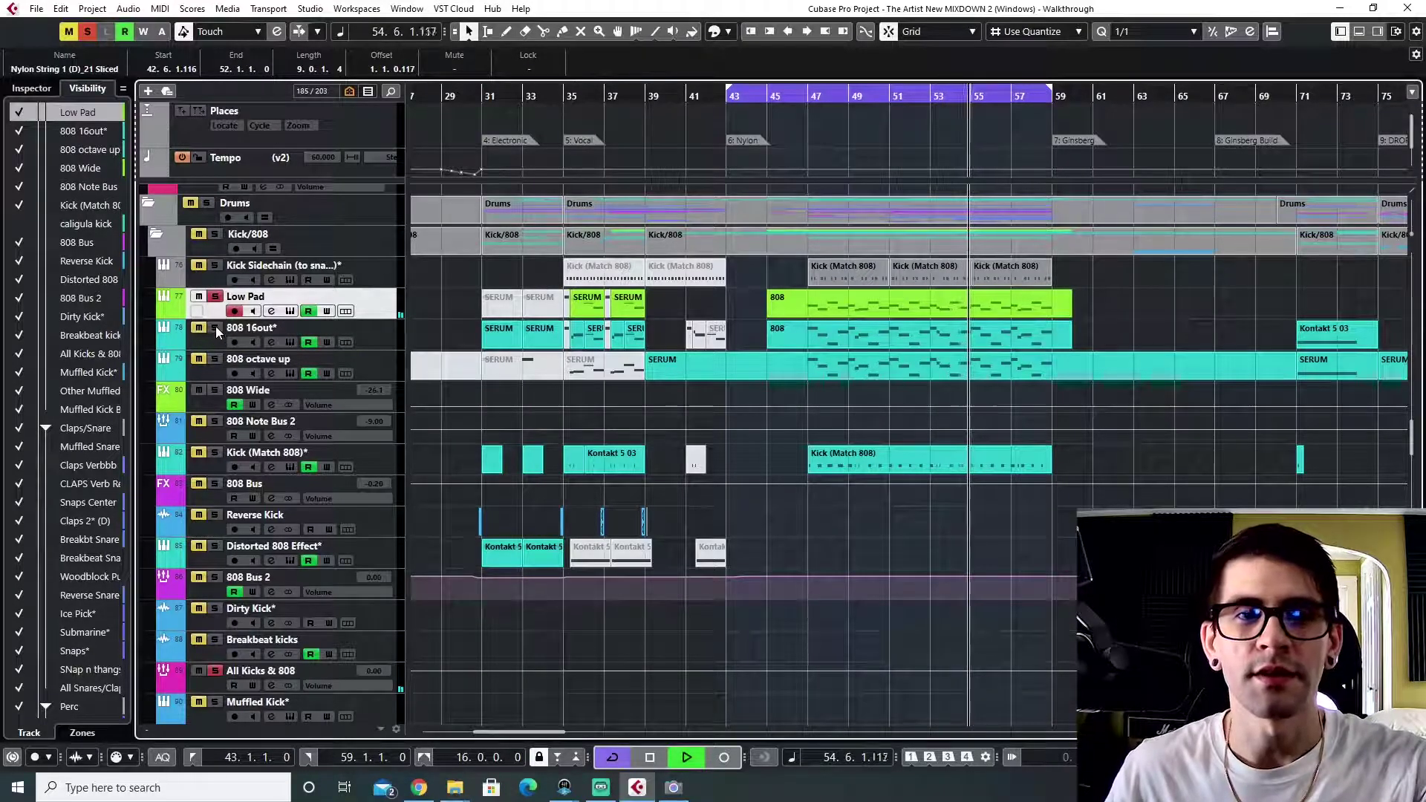
{"action": "key", "text": "space"}
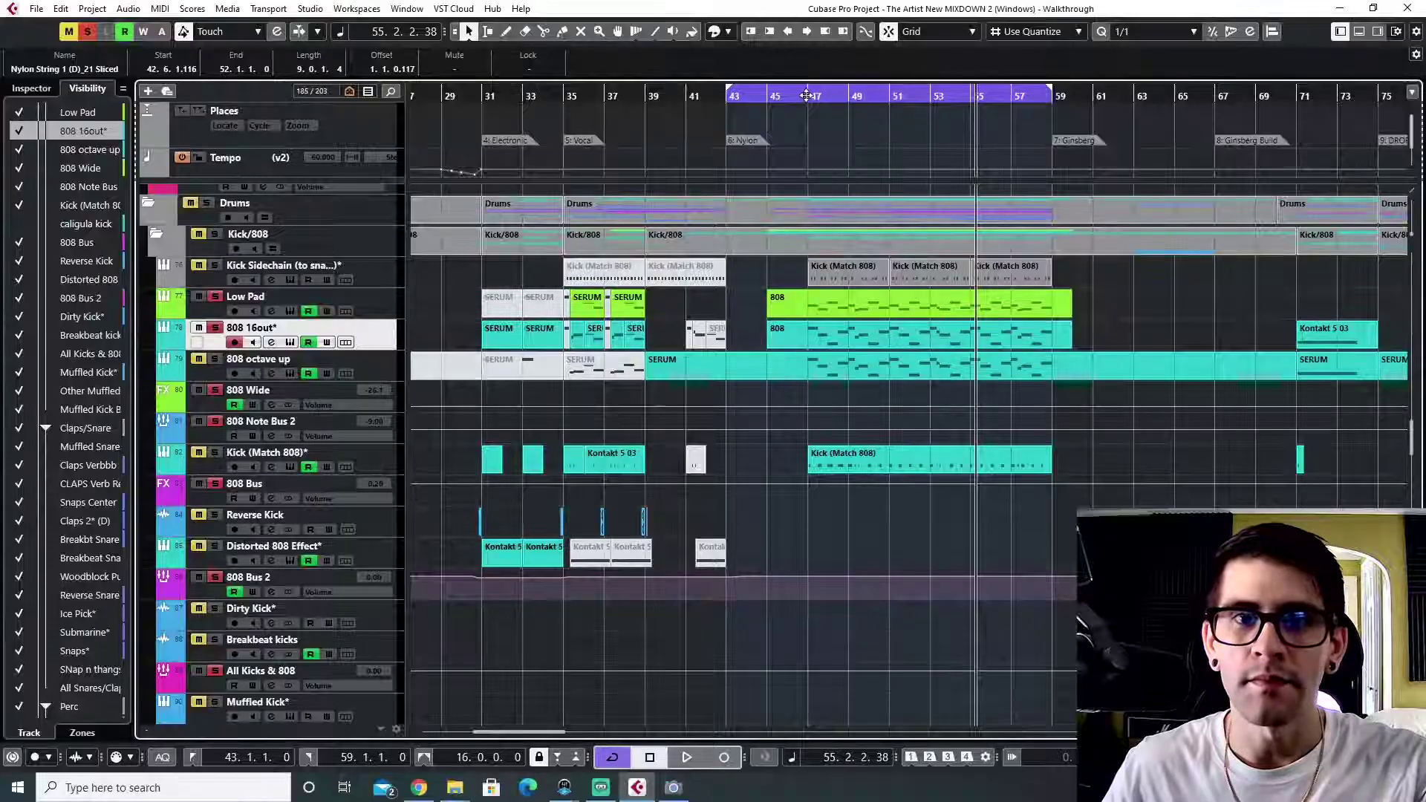
- Play the soloed 808 16out track from bar 47 and examine its Kontakt Clean 808 instrument
{"action": "left_click", "coordinate": [806, 96]}
{"action": "key", "text": "space"}
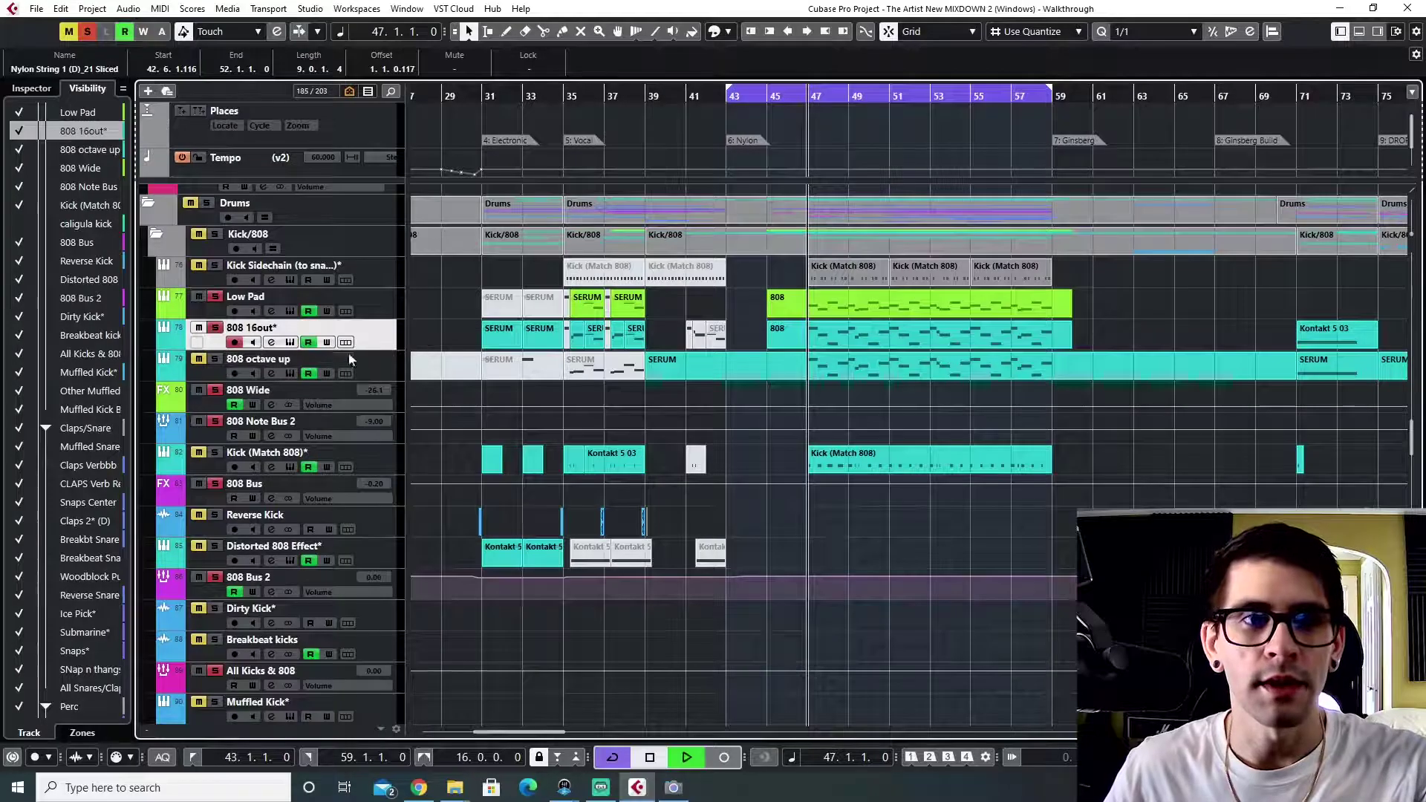
{"action": "left_click", "coordinate": [287, 340]}
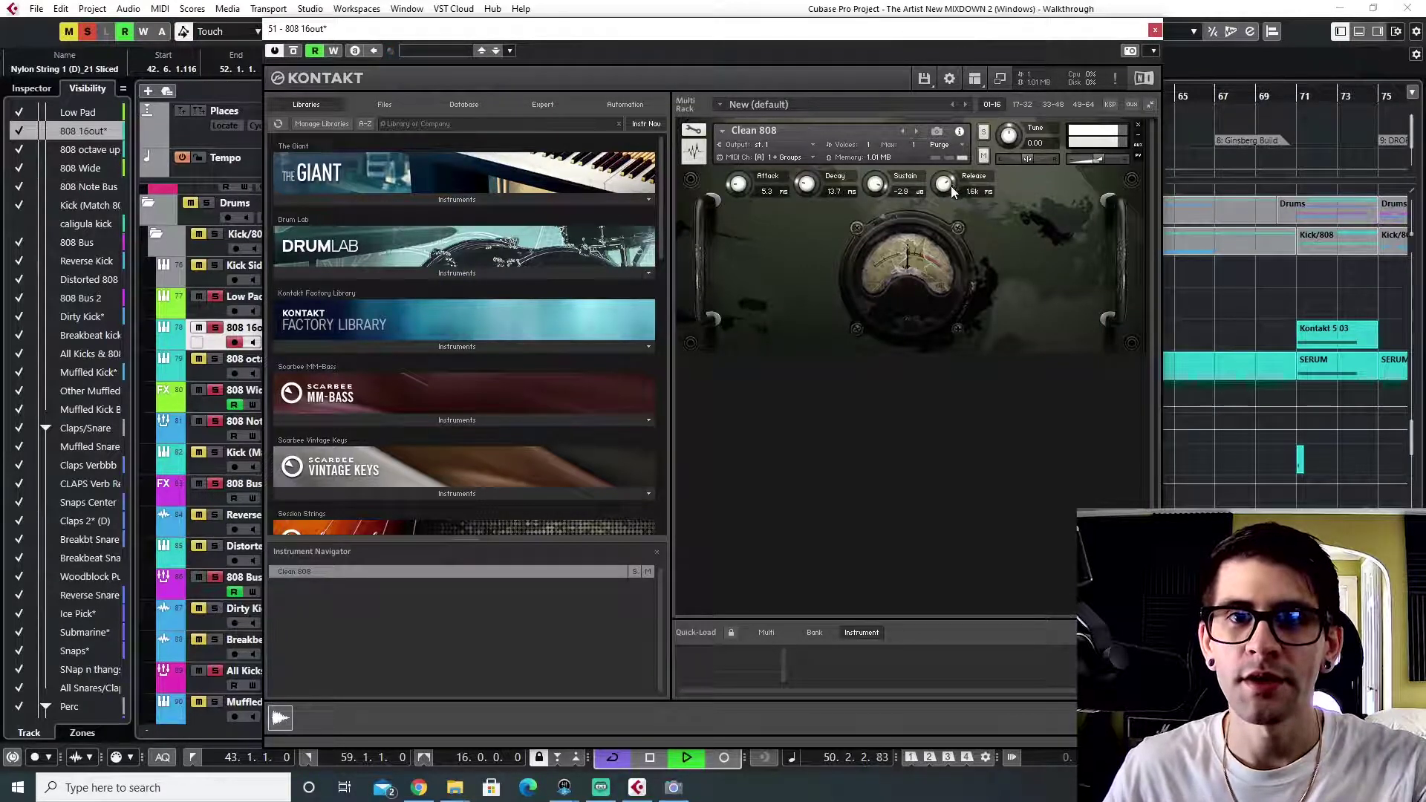
{"action": "left_click", "coordinate": [1155, 30]}
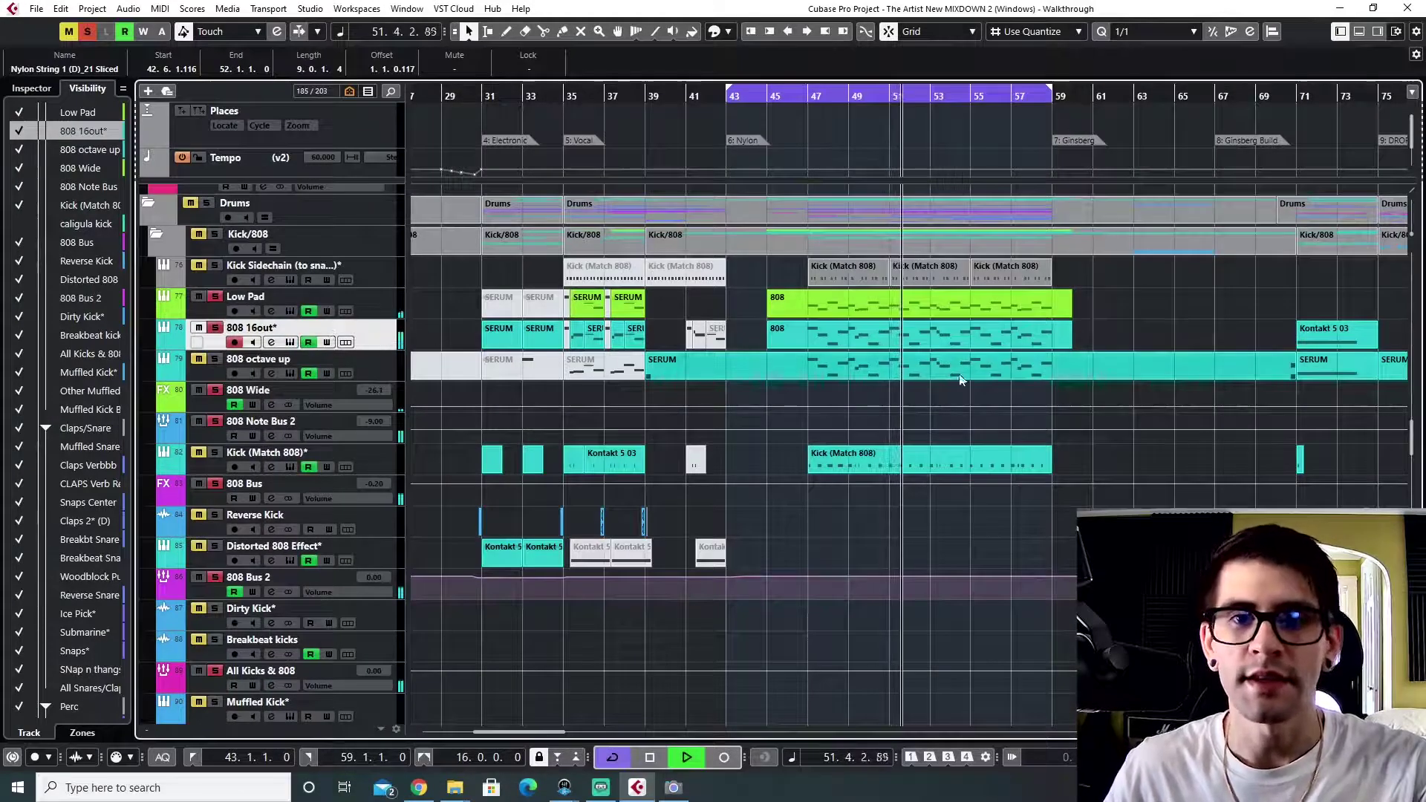
- Examine the notes of the 808 16out part at bars 45 to 60 in the key editor, then close it
{"action": "double_click", "coordinate": [946, 337]}
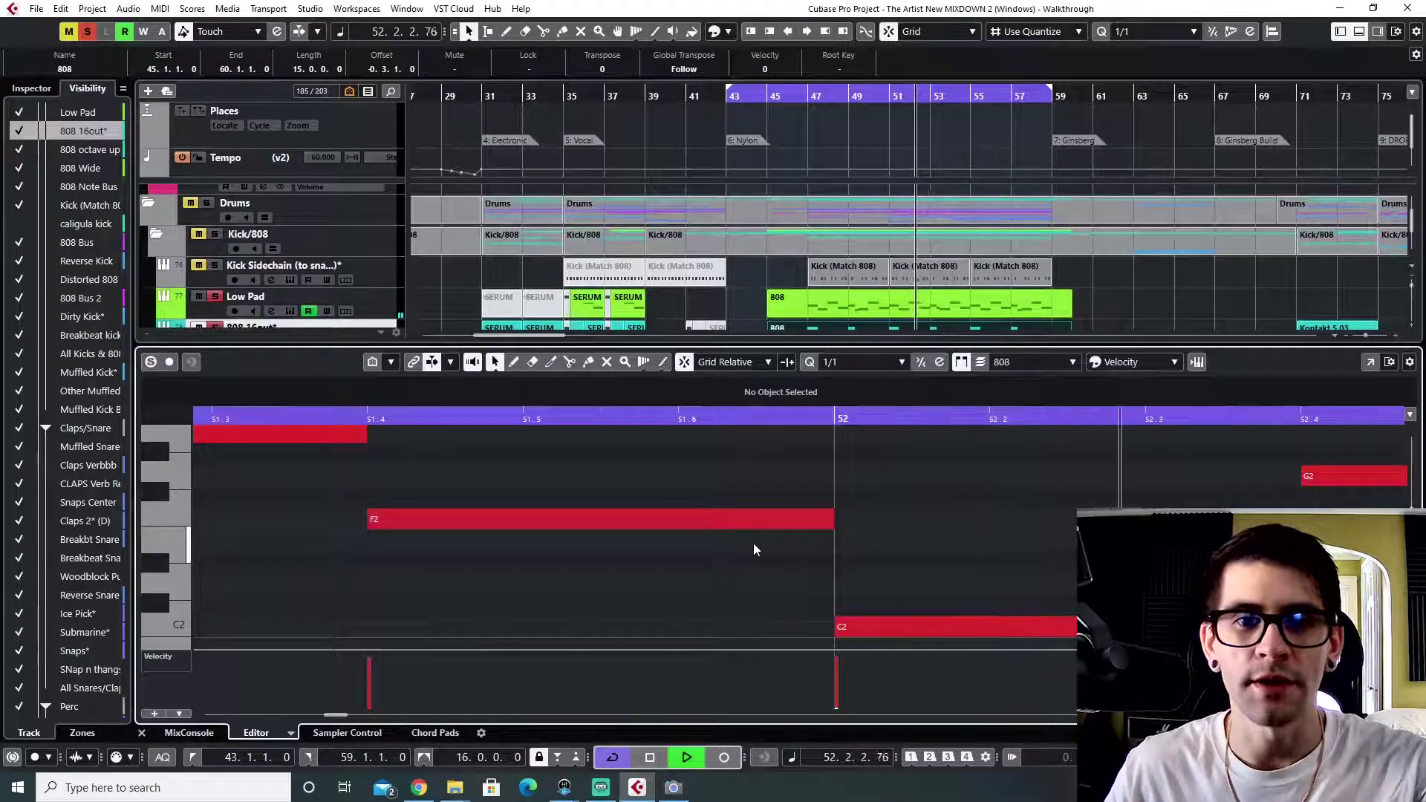
{"action": "scroll", "coordinate": [757, 529], "scroll_direction": "down", "scroll_amount": 5}
{"action": "scroll", "coordinate": [752, 527], "scroll_direction": "up", "scroll_amount": 4}
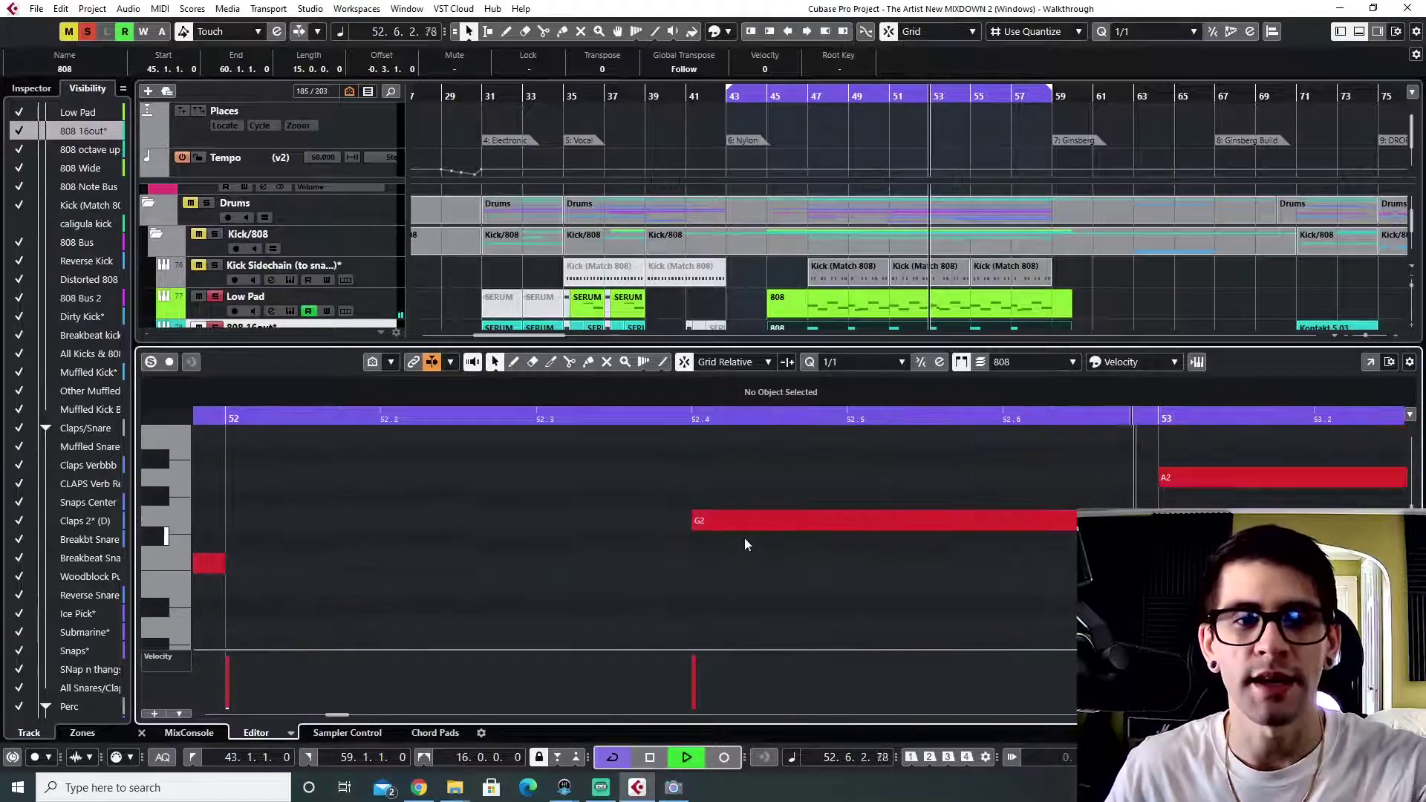
{"action": "left_click", "coordinate": [140, 733]}
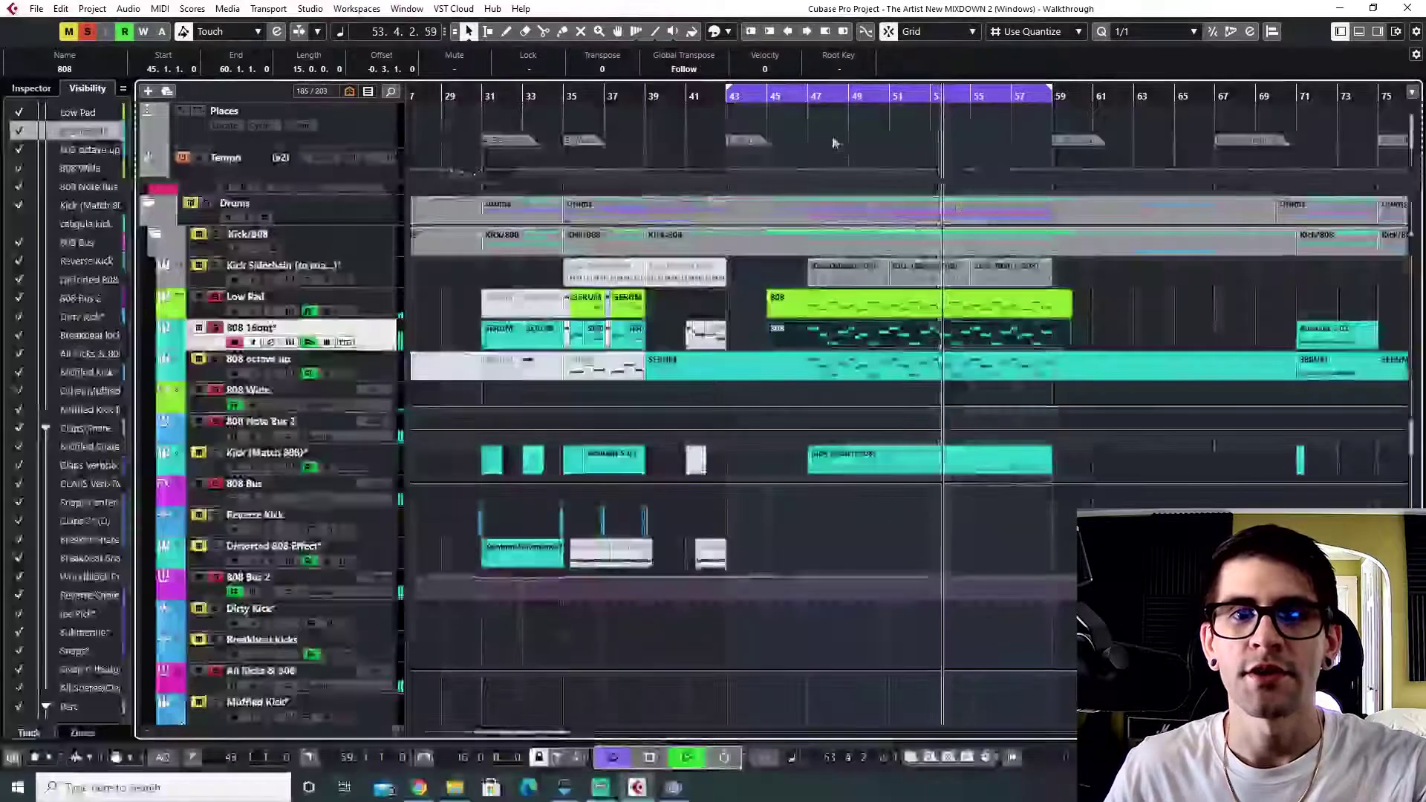
- Check the 808 16out track's Kontakt instrument again during playback, close it and stop
{"action": "left_click", "coordinate": [289, 342]}
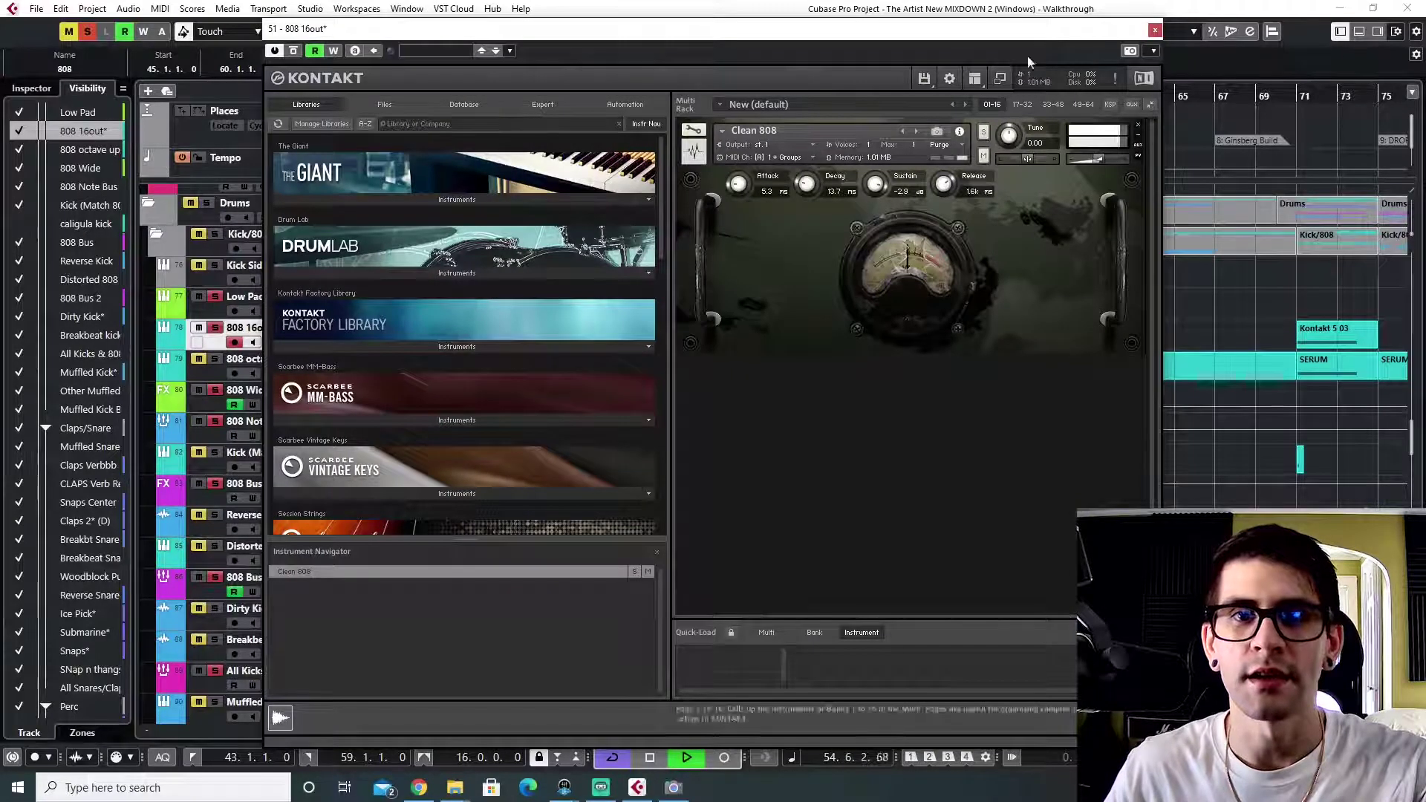
{"action": "left_click", "coordinate": [1154, 30]}
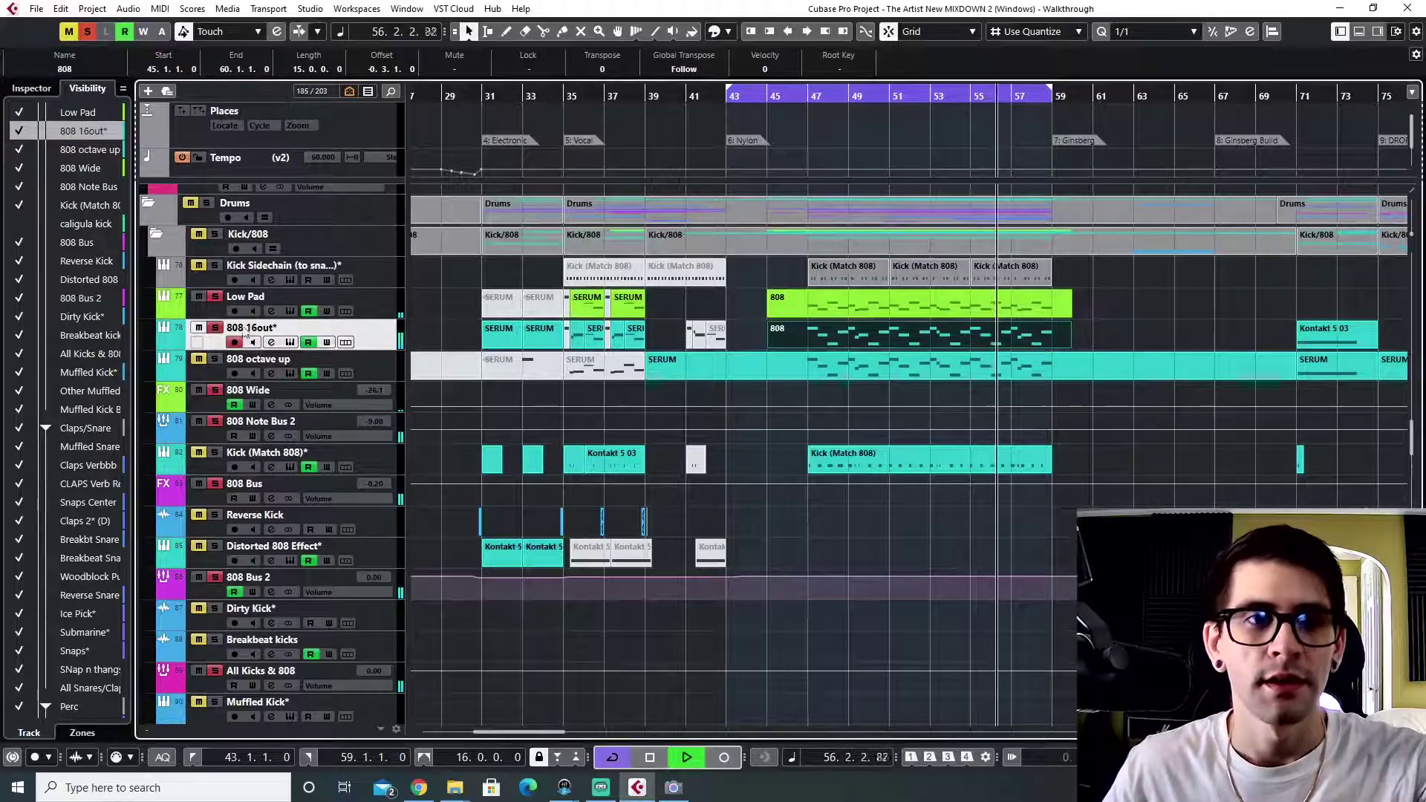
{"action": "key", "text": "space"}
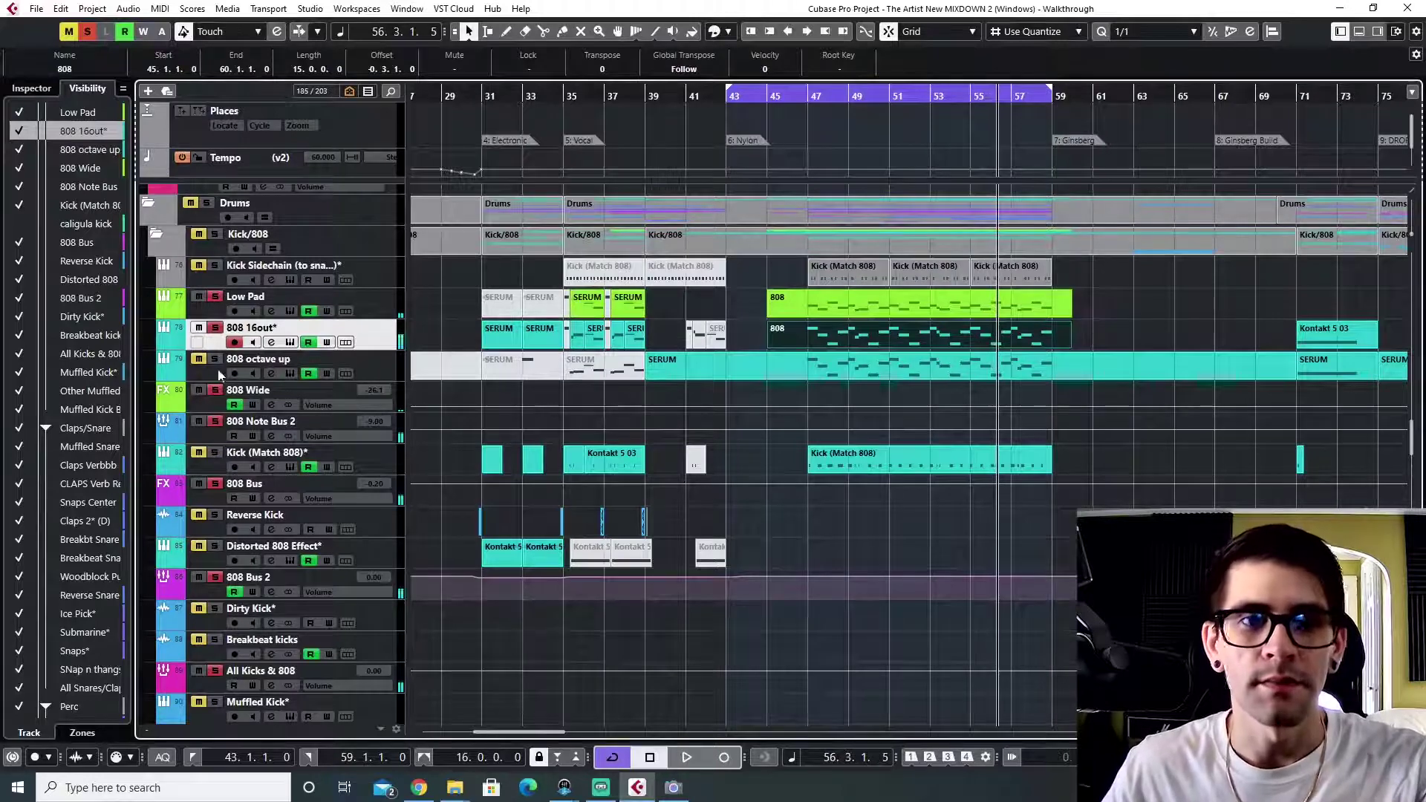
- Audition the 808 octave up track from bar 47, examine its Kontakt instrument, reselect 808 16out and stop
{"action": "left_click", "coordinate": [815, 91]}
{"action": "key", "text": "space"}
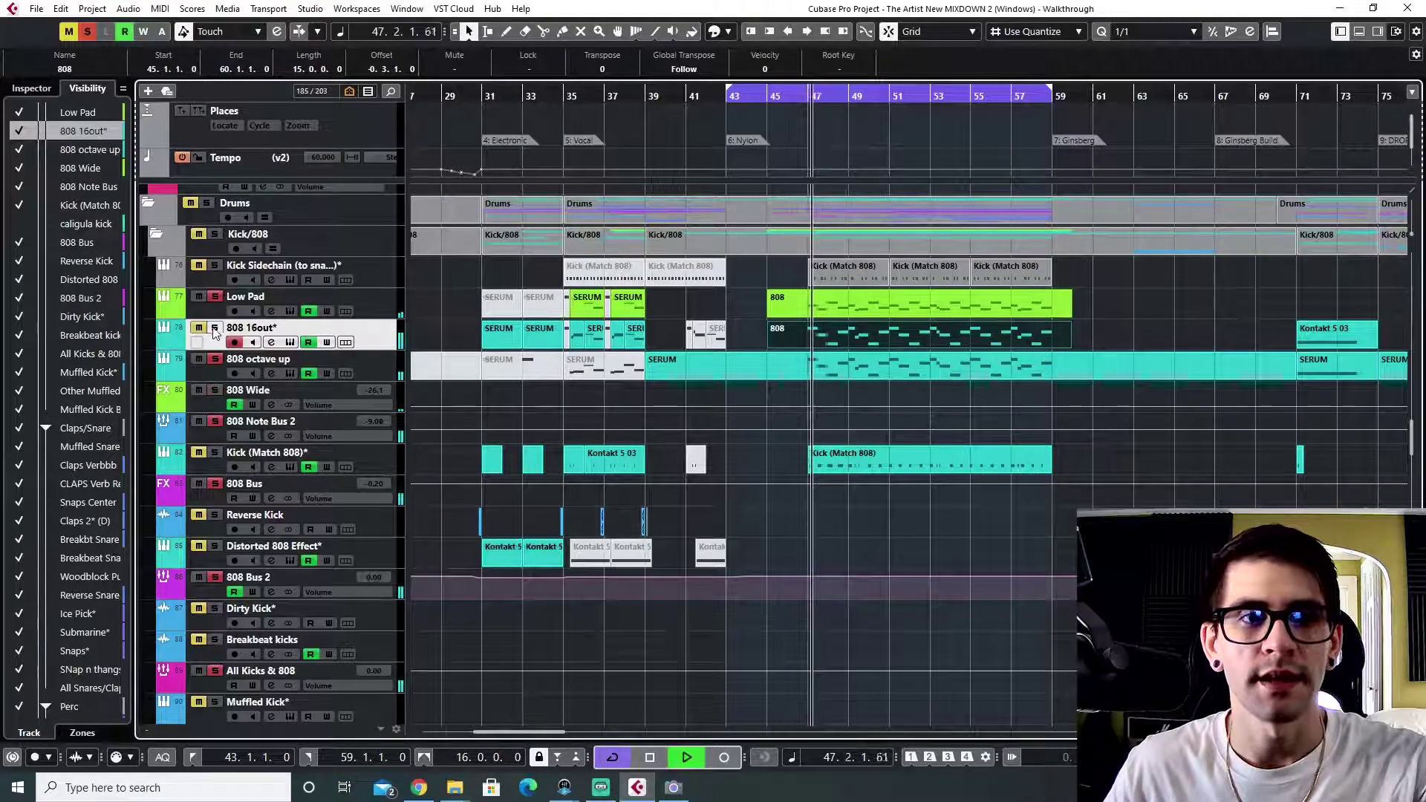
{"action": "left_click", "coordinate": [377, 372]}
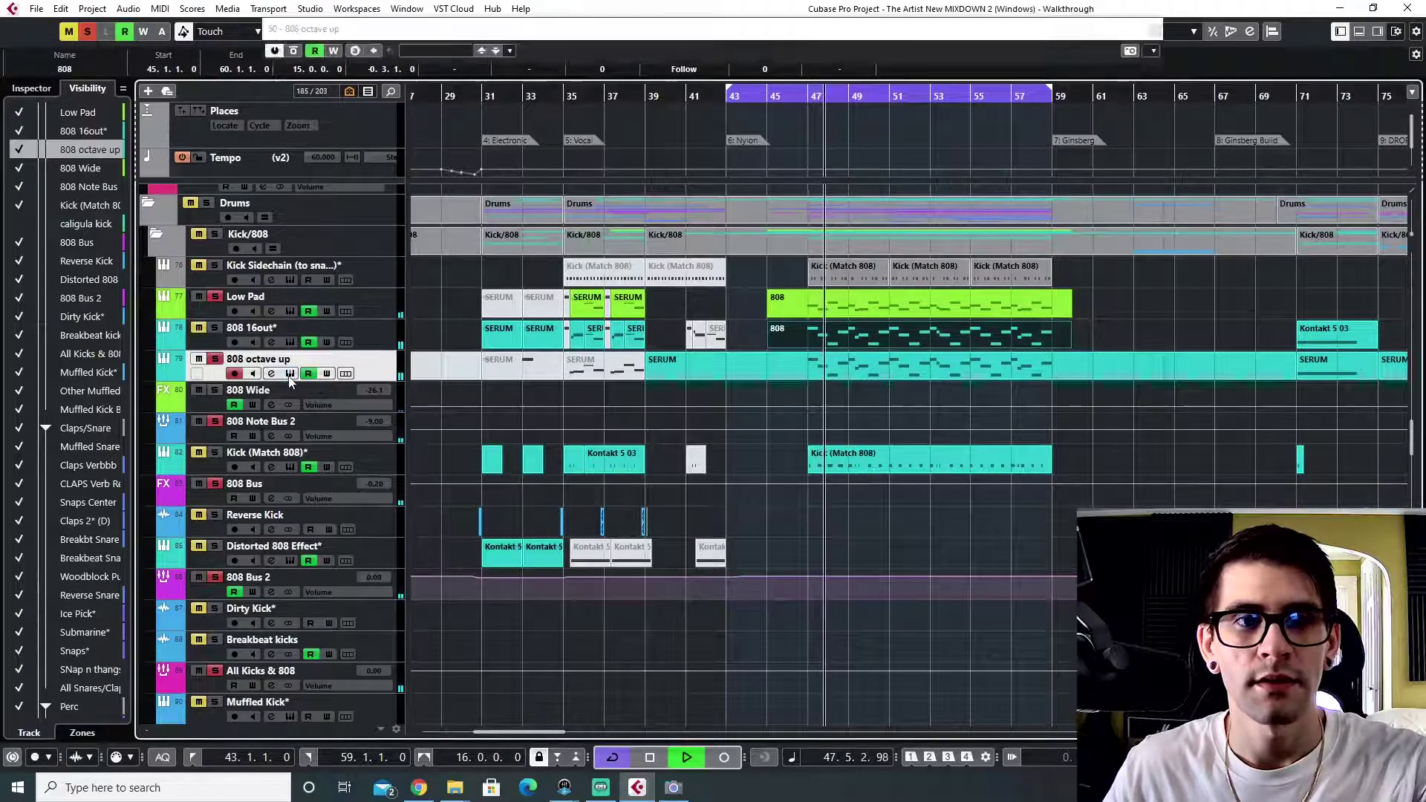
{"action": "left_click", "coordinate": [271, 372]}
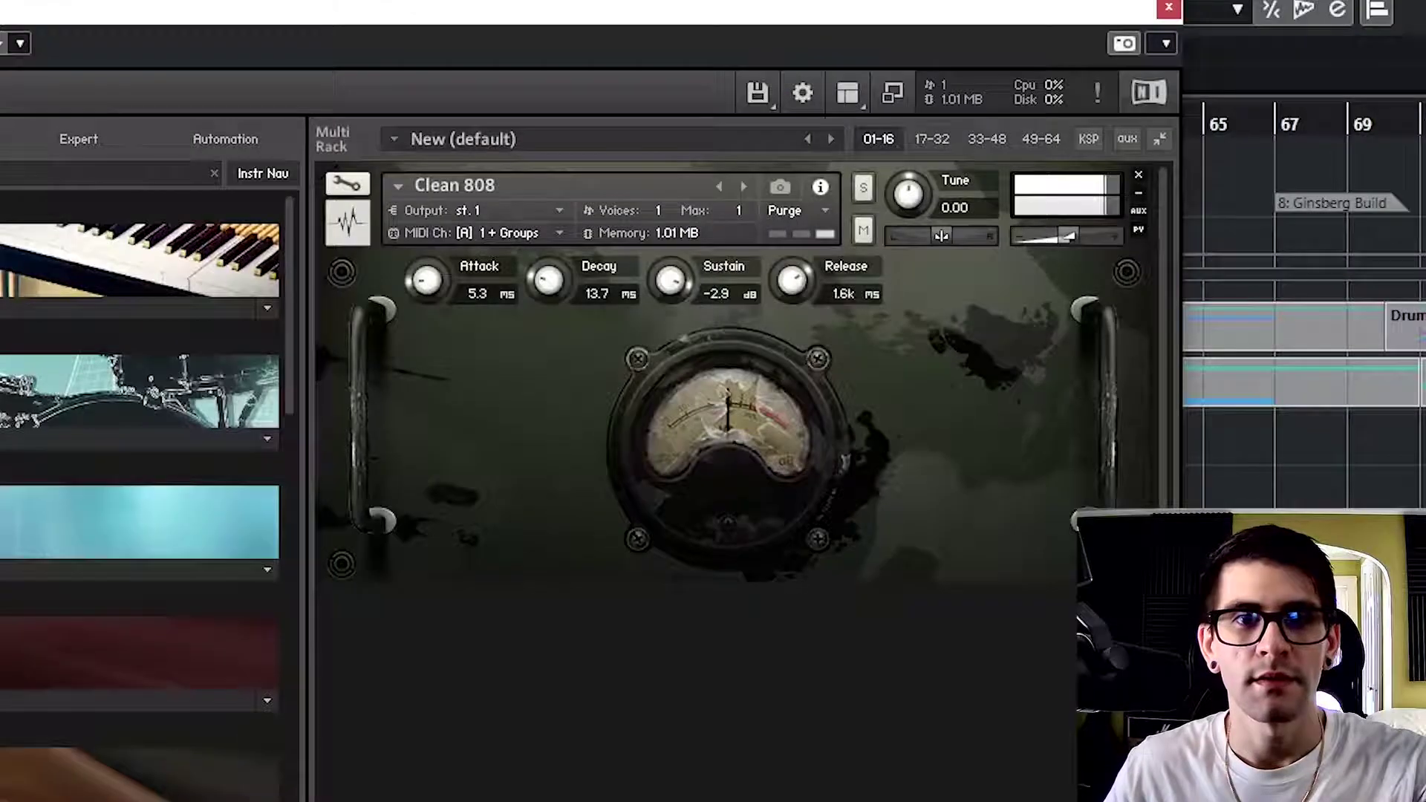
{"action": "left_click", "coordinate": [1166, 9]}
{"action": "left_click", "coordinate": [386, 336]}
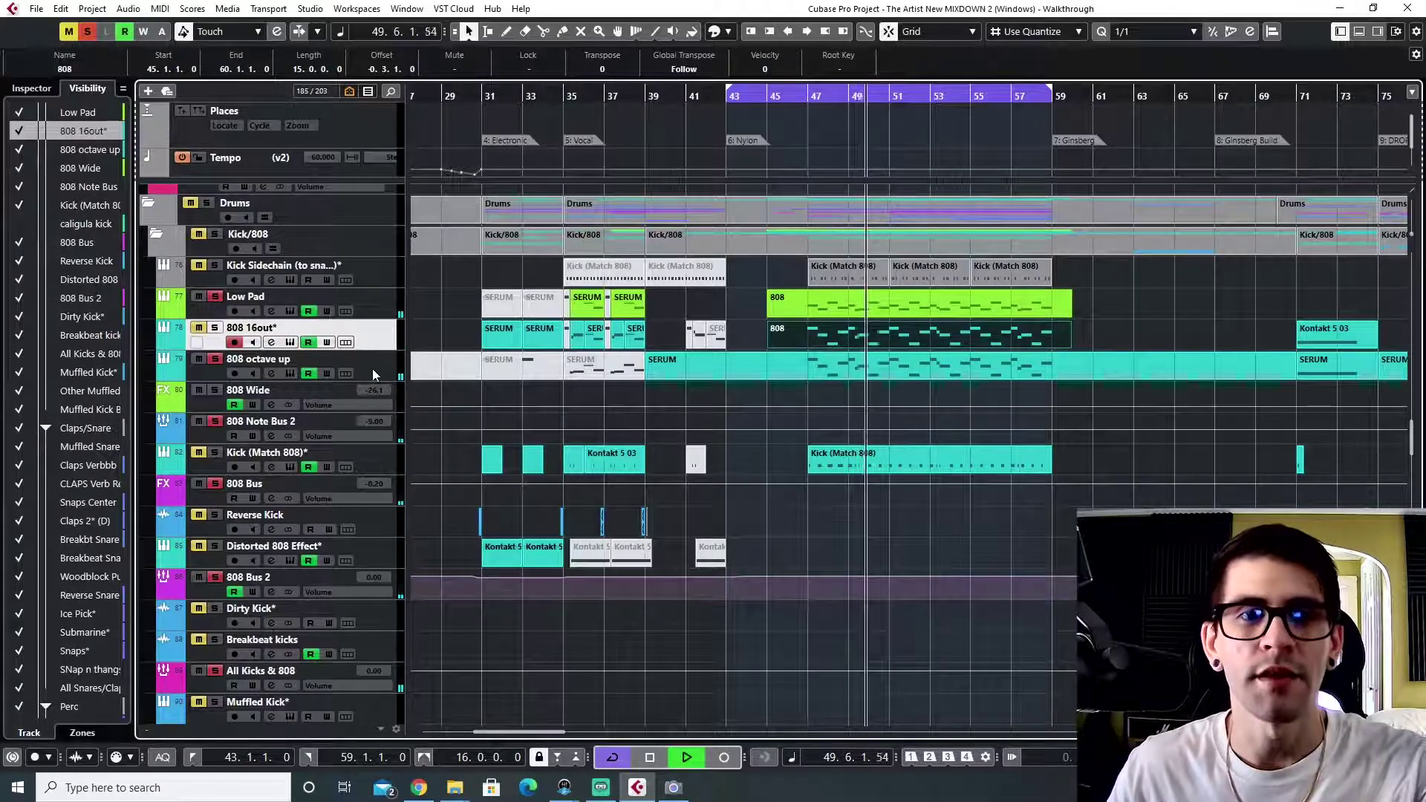
{"action": "key", "text": "space"}
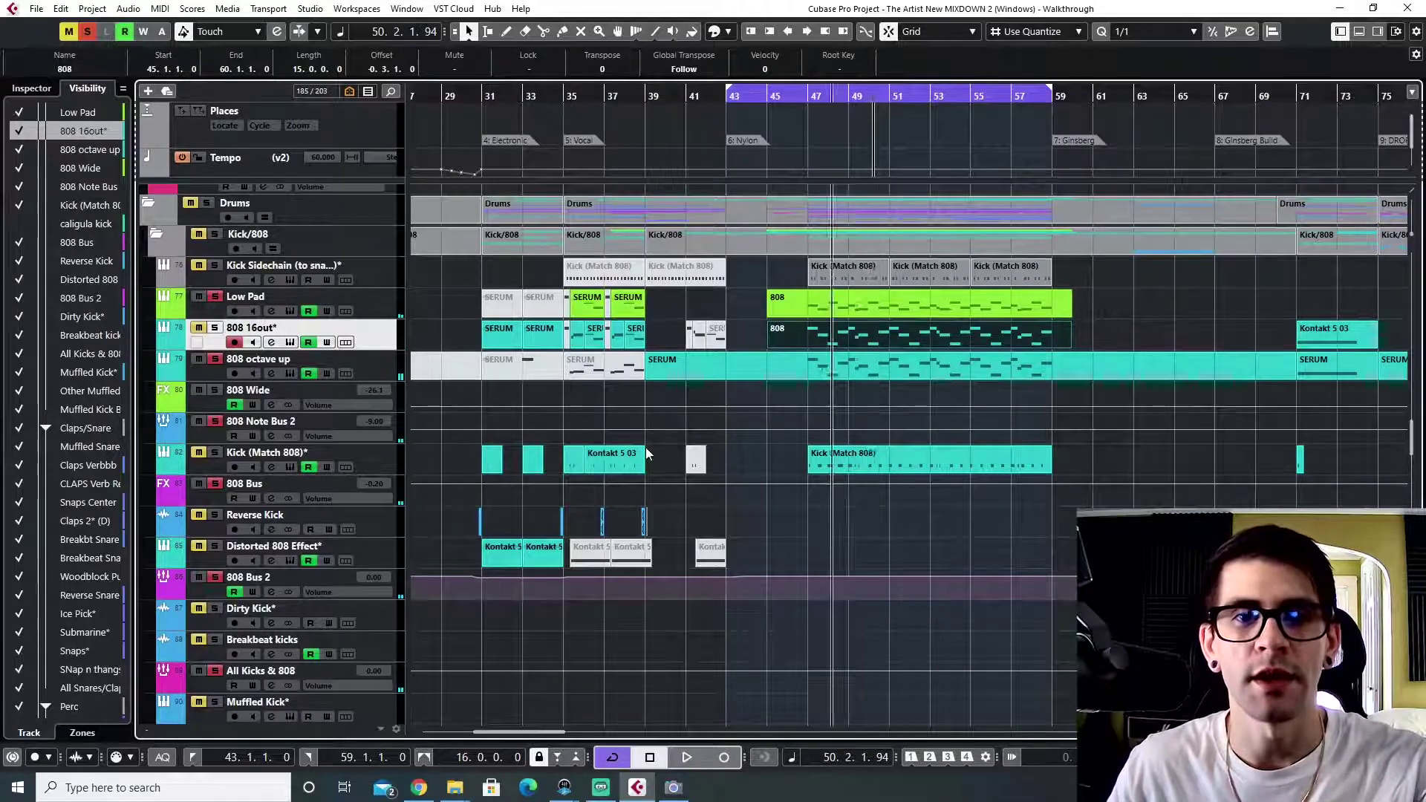
- Compare the nylon section from bar 47 with the 808 octave up track active and muted, then stop
{"action": "scroll", "coordinate": [647, 453], "scroll_direction": "down", "scroll_amount": 3}
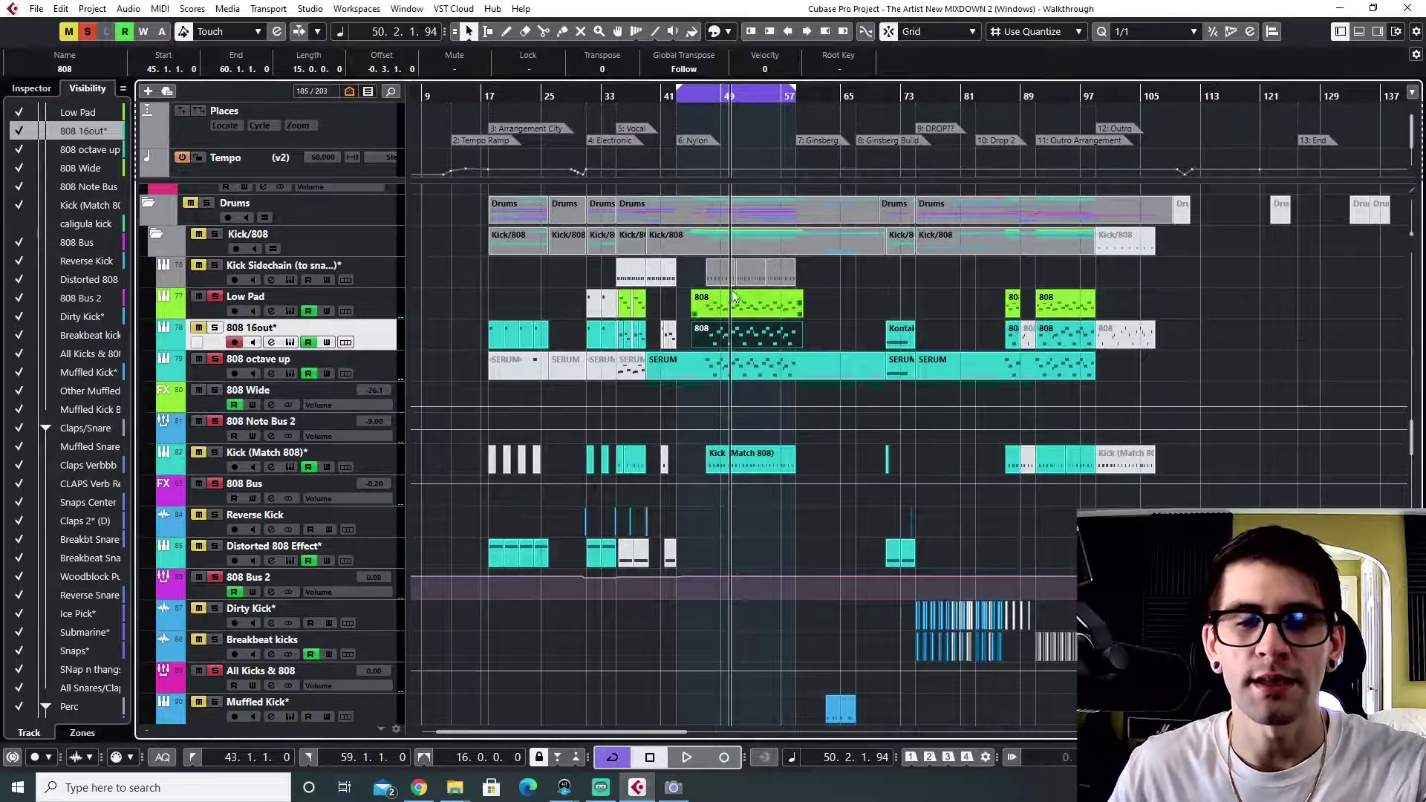
{"action": "scroll", "coordinate": [731, 414], "scroll_direction": "up", "scroll_amount": 5}
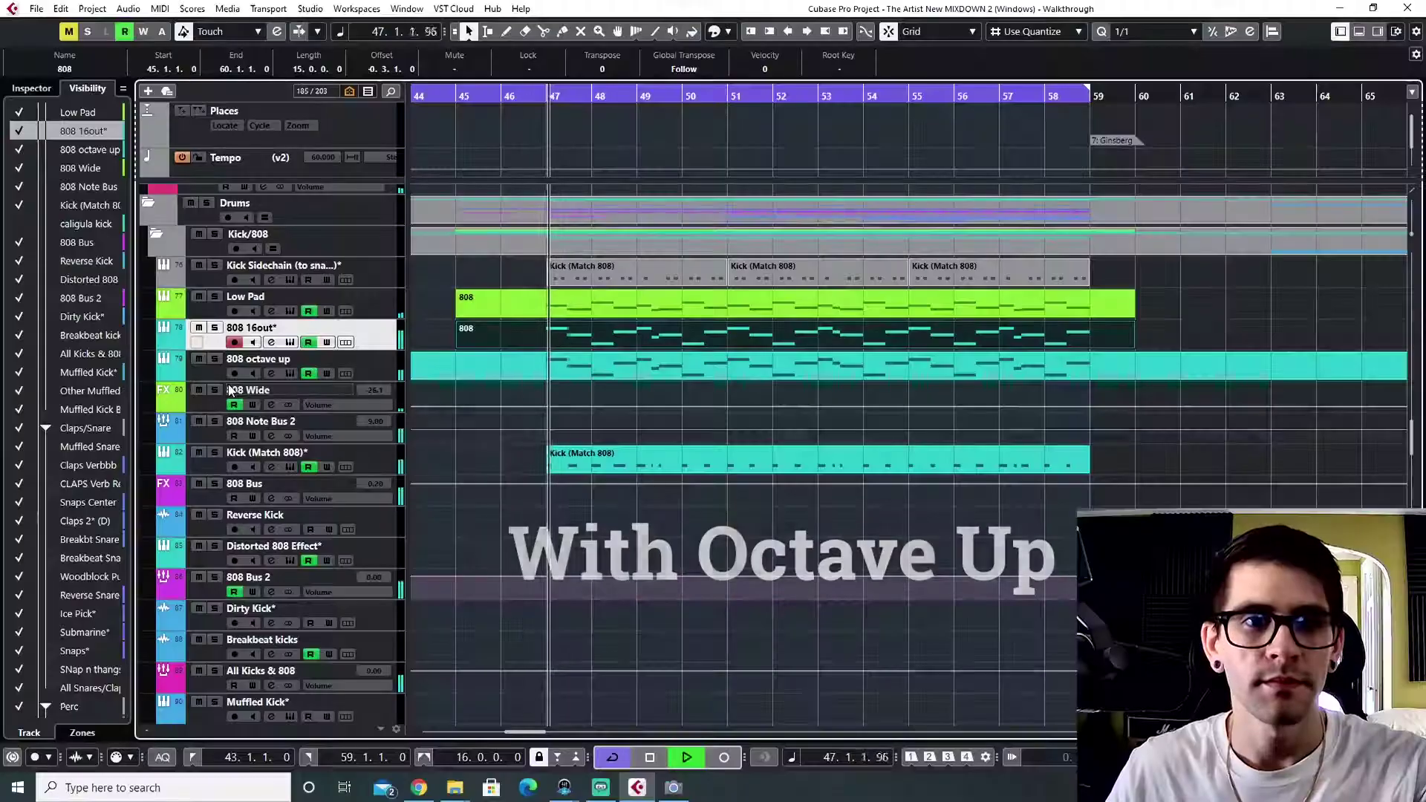
{"action": "key", "text": "space"}
{"action": "left_click", "coordinate": [193, 362]}
{"action": "key", "text": "space"}
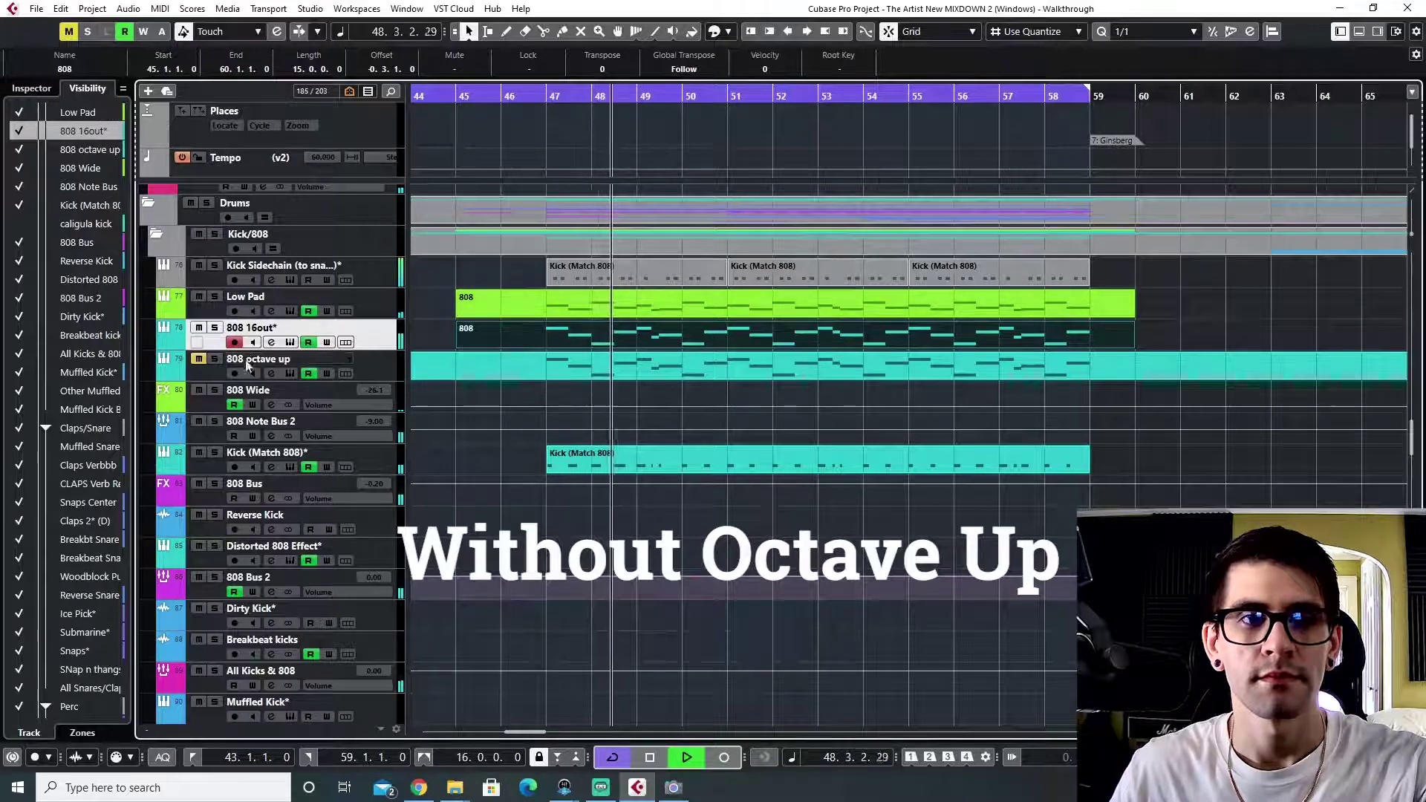
{"action": "key", "text": "space"}
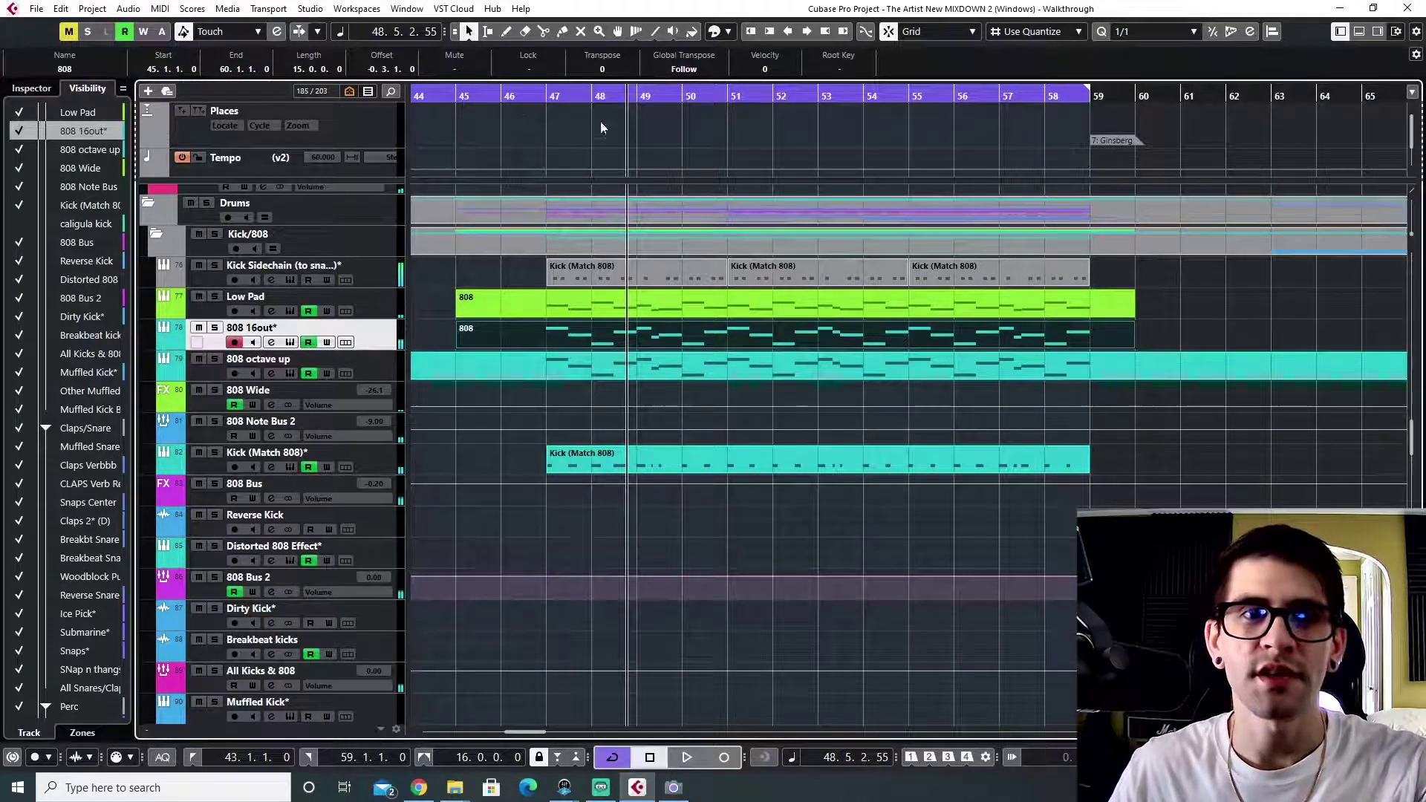
- Return the playhead to bar 47, solo the Kick (Match 808) track and play it
{"action": "left_click_drag", "start_coordinate": [543, 97], "coordinate": [544, 92]}
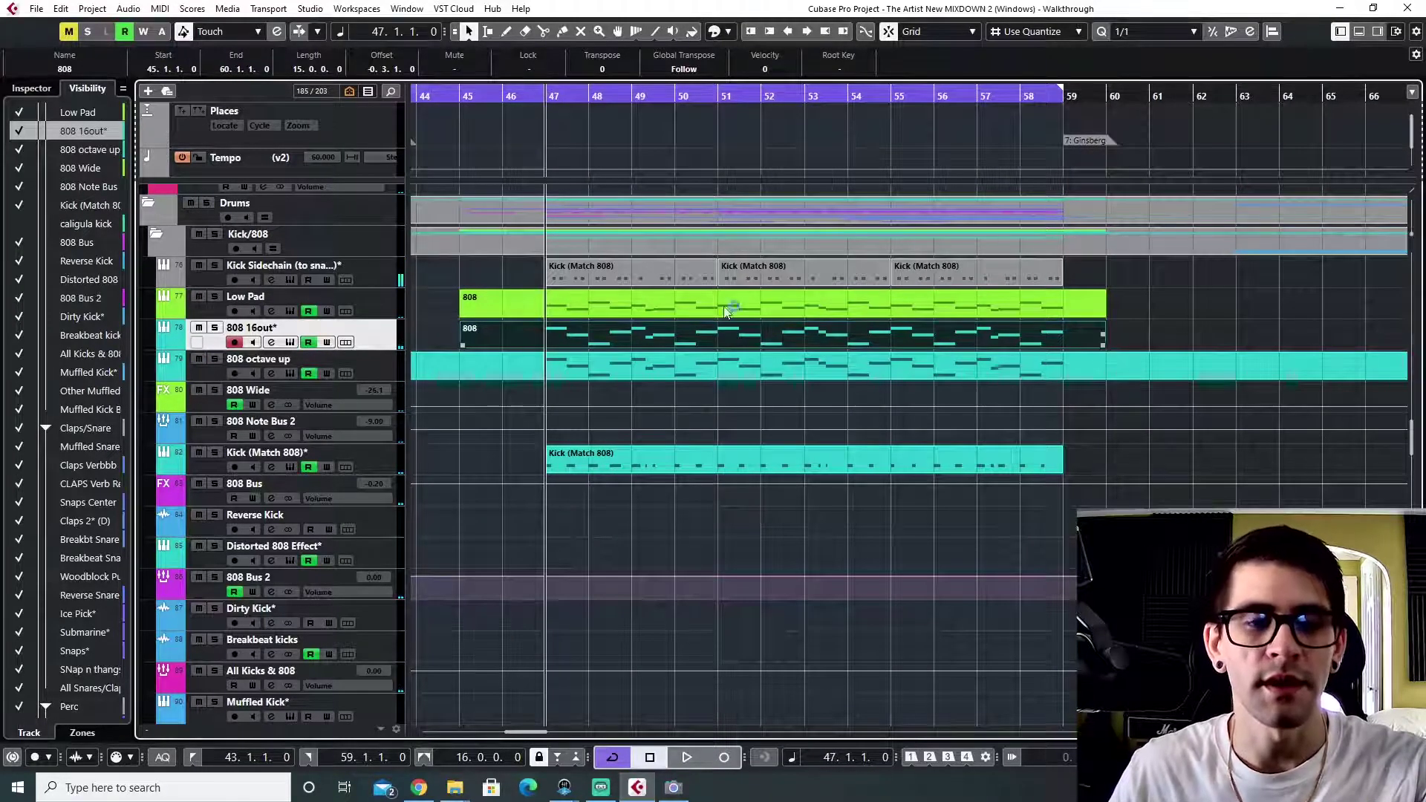
{"action": "left_click", "coordinate": [215, 452]}
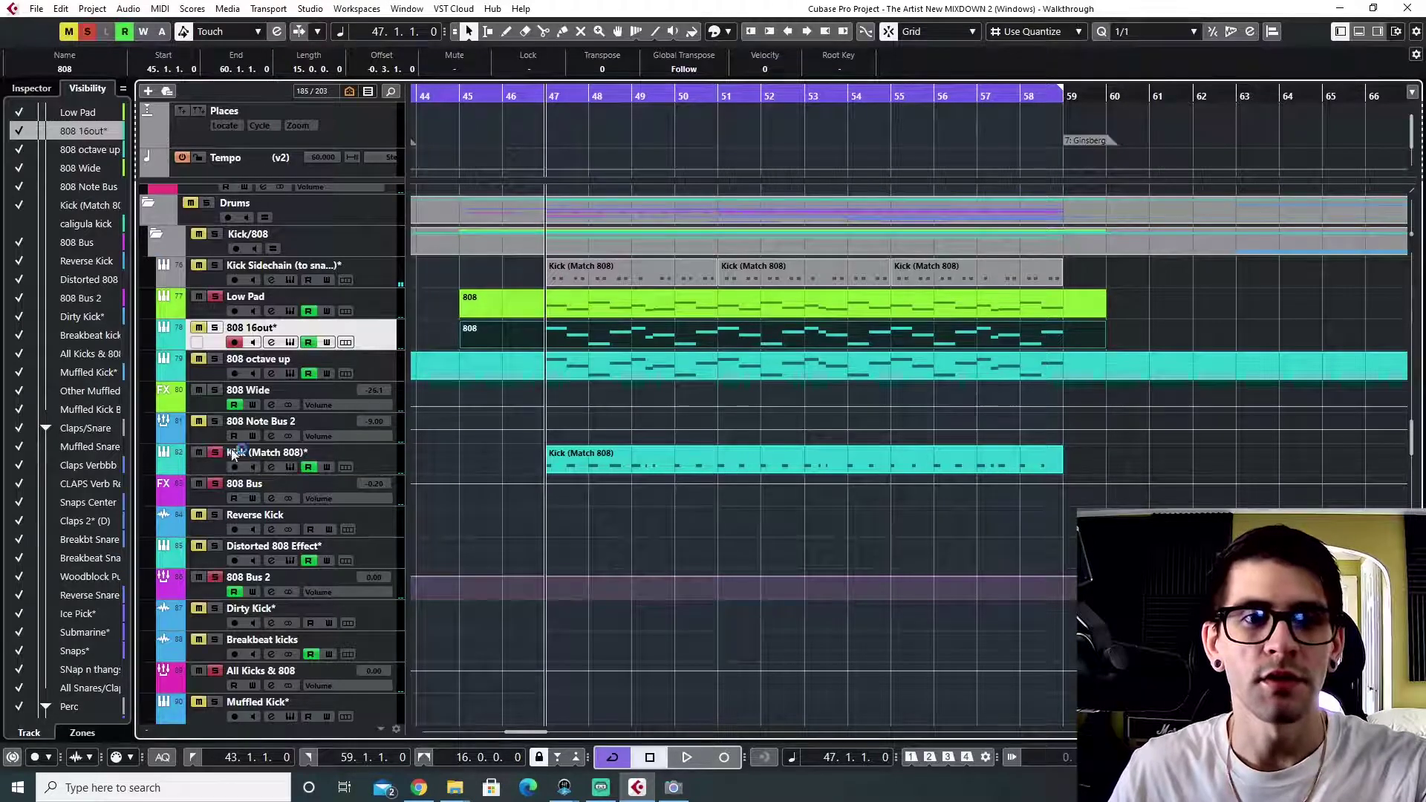
{"action": "scroll", "coordinate": [712, 404], "scroll_direction": "down", "scroll_amount": 5}
{"action": "scroll", "coordinate": [713, 404], "scroll_direction": "up", "scroll_amount": 3}
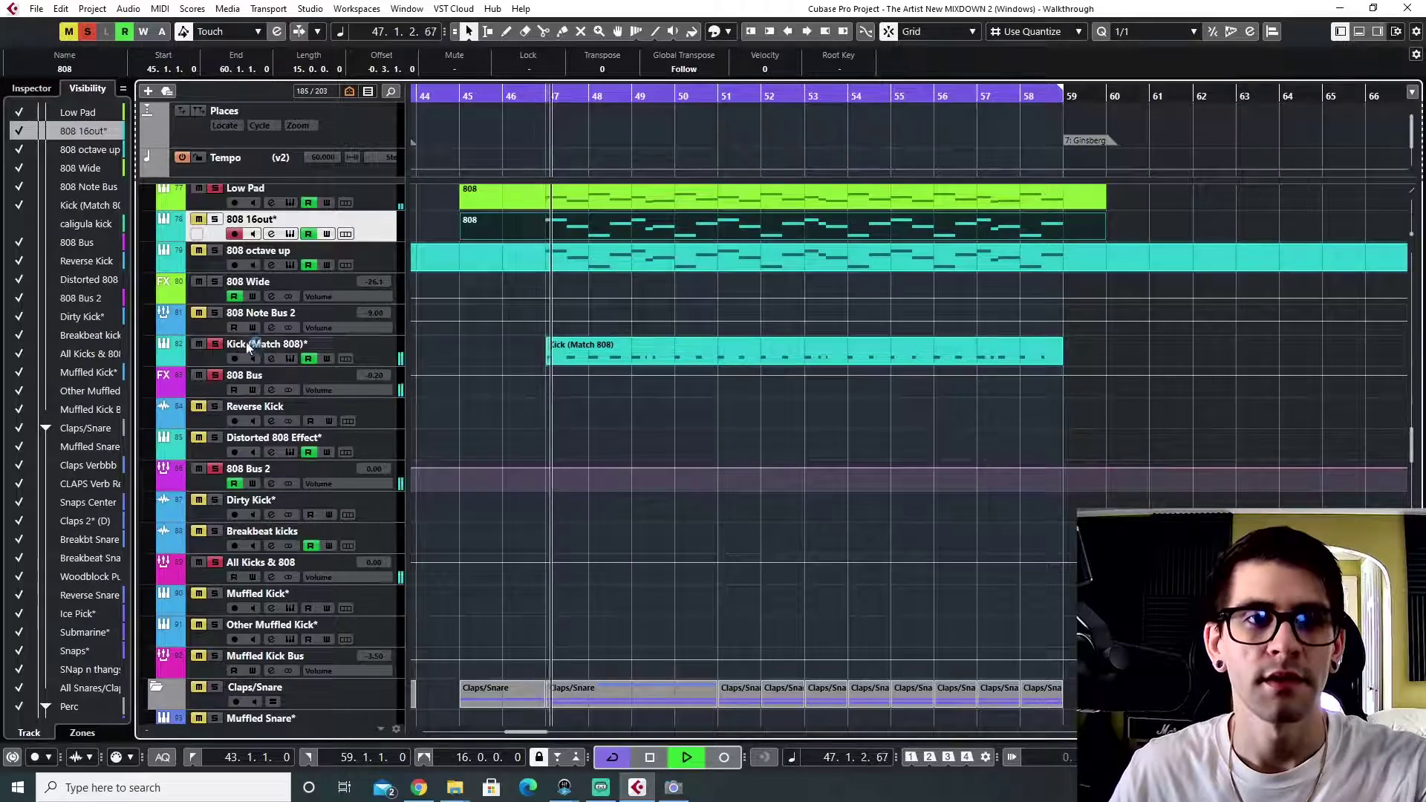
- Select the Kick (Match 808) track during playback, check its Groove Agent SE instrument and close it
{"action": "left_click", "coordinate": [288, 361]}
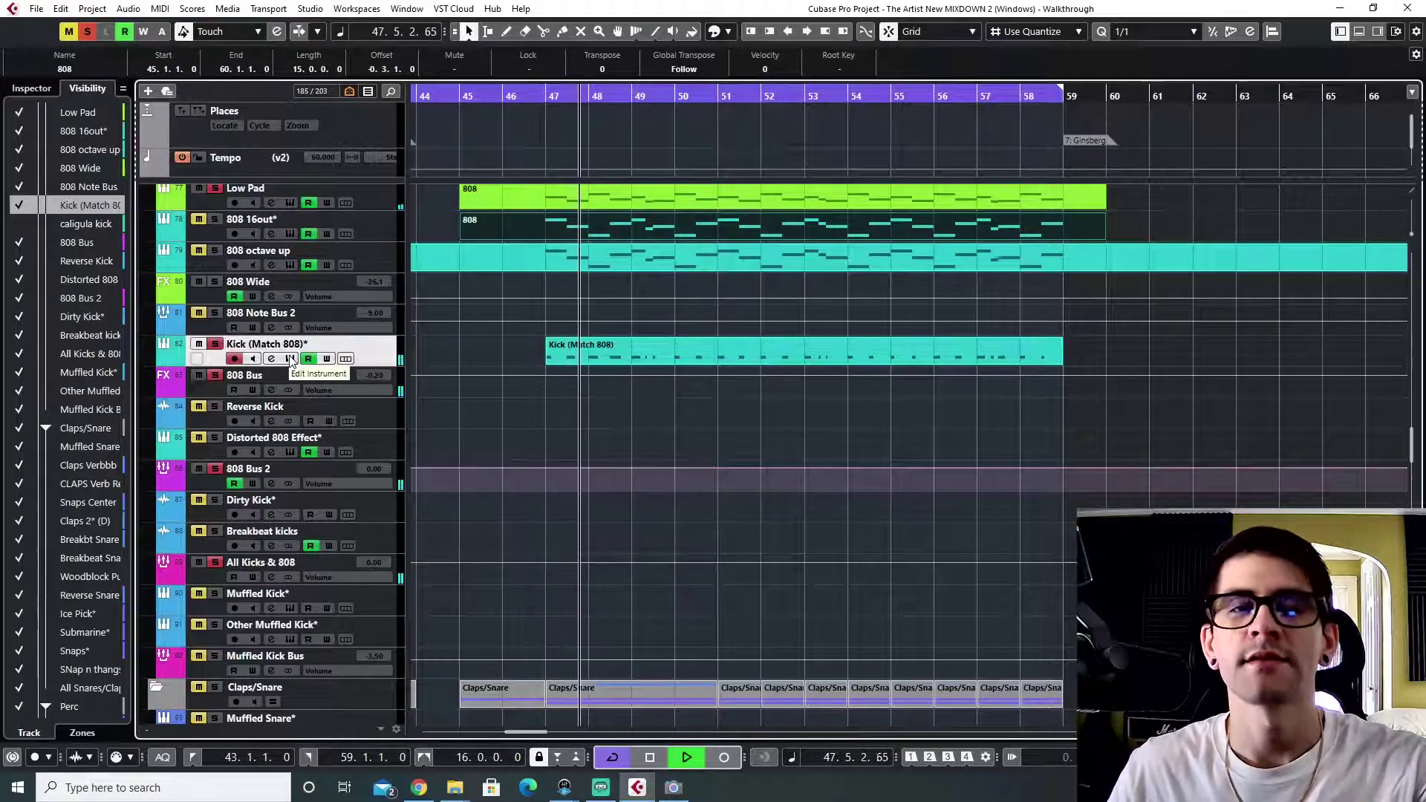
{"action": "left_click", "coordinate": [289, 359]}
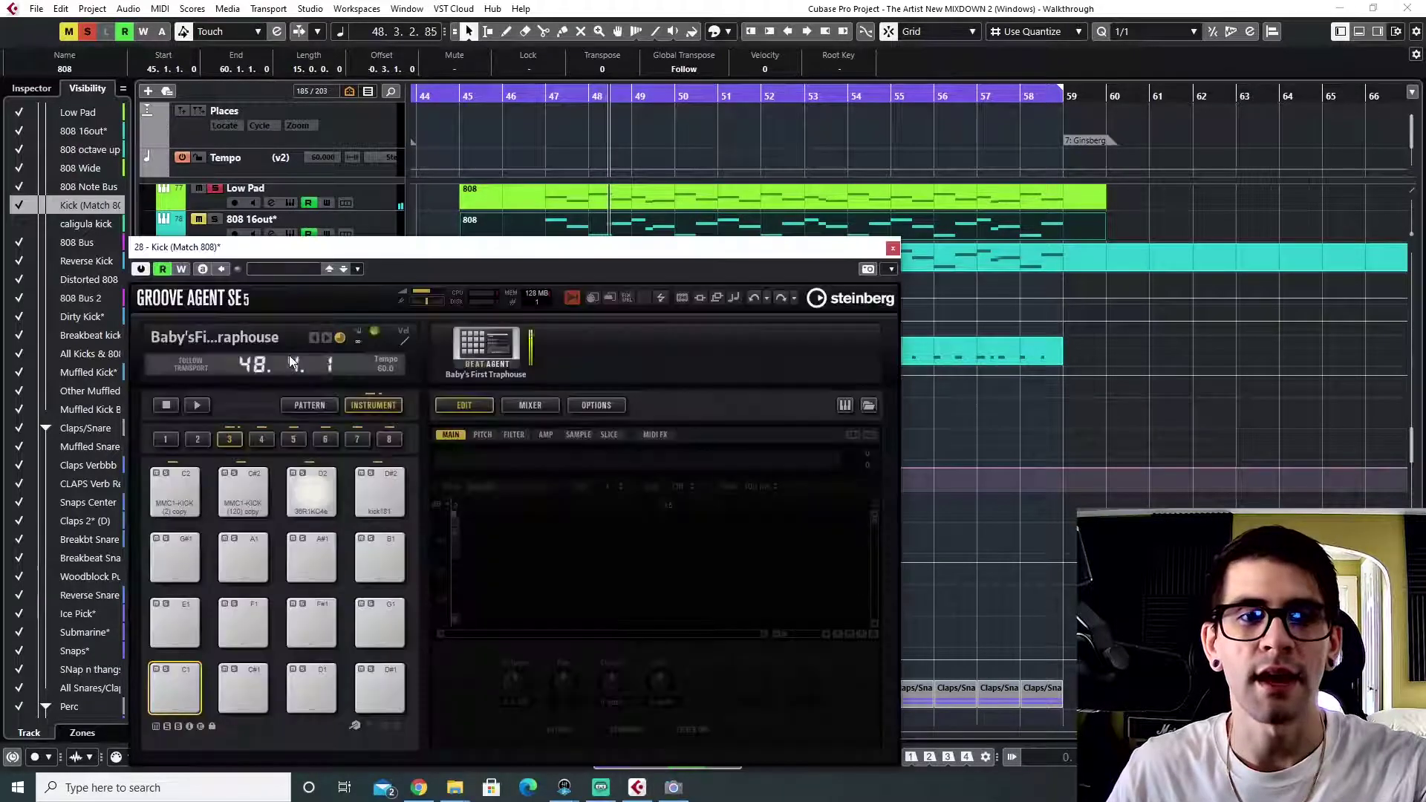
{"action": "left_click", "coordinate": [895, 250]}
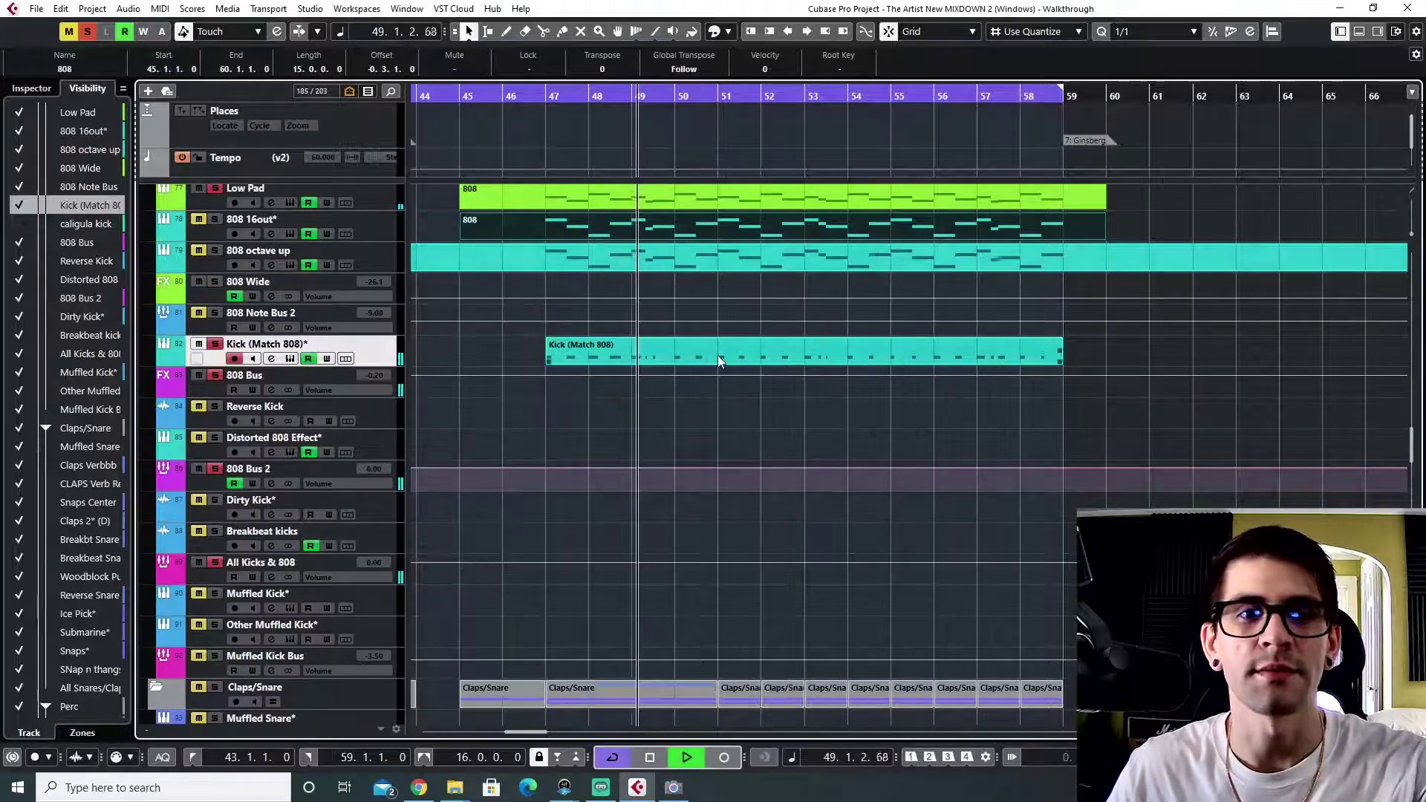
- Replay the kick from bar 47, reopen its Groove Agent SE instrument, show the 36R1KC4e pad's sample and stop
{"action": "left_click", "coordinate": [544, 99]}
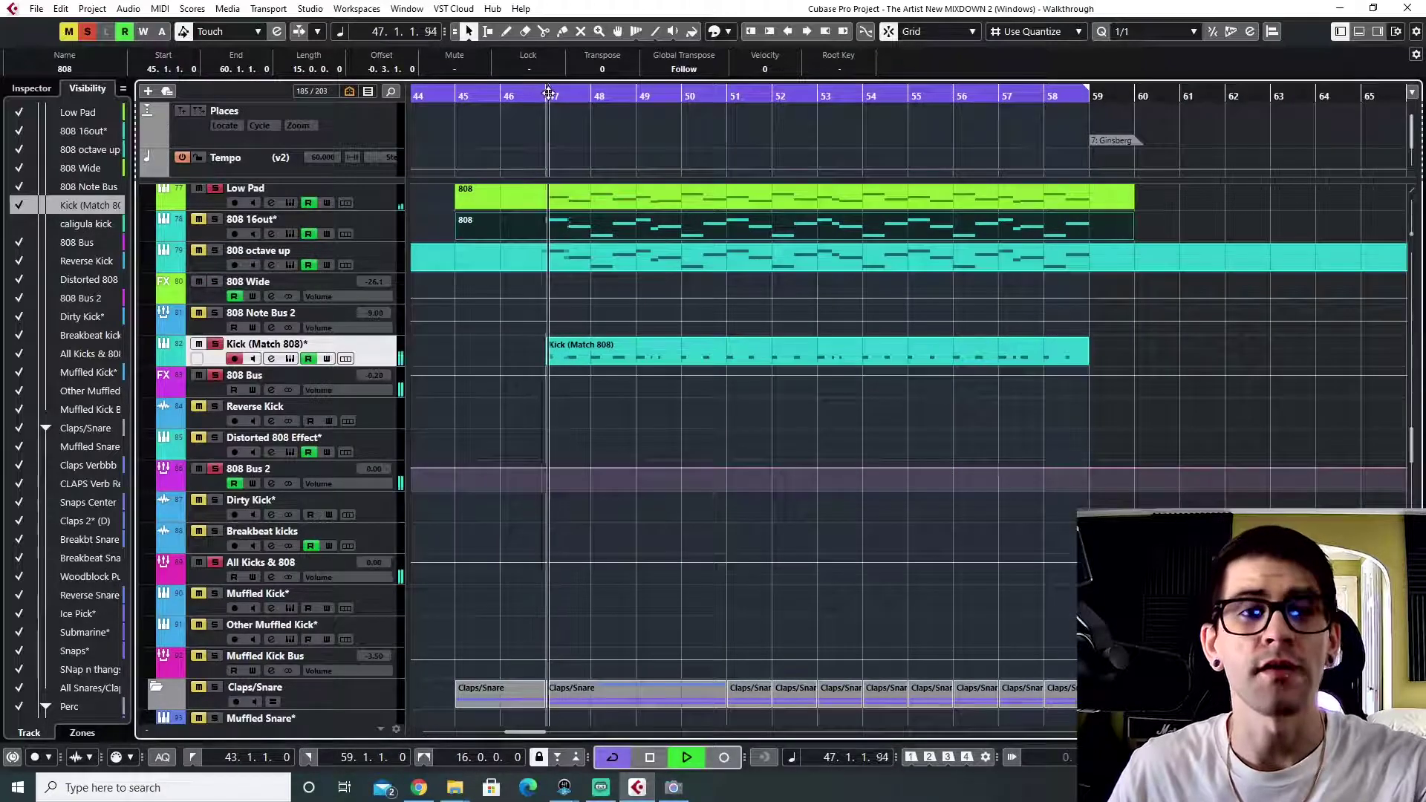
{"action": "left_click", "coordinate": [290, 359]}
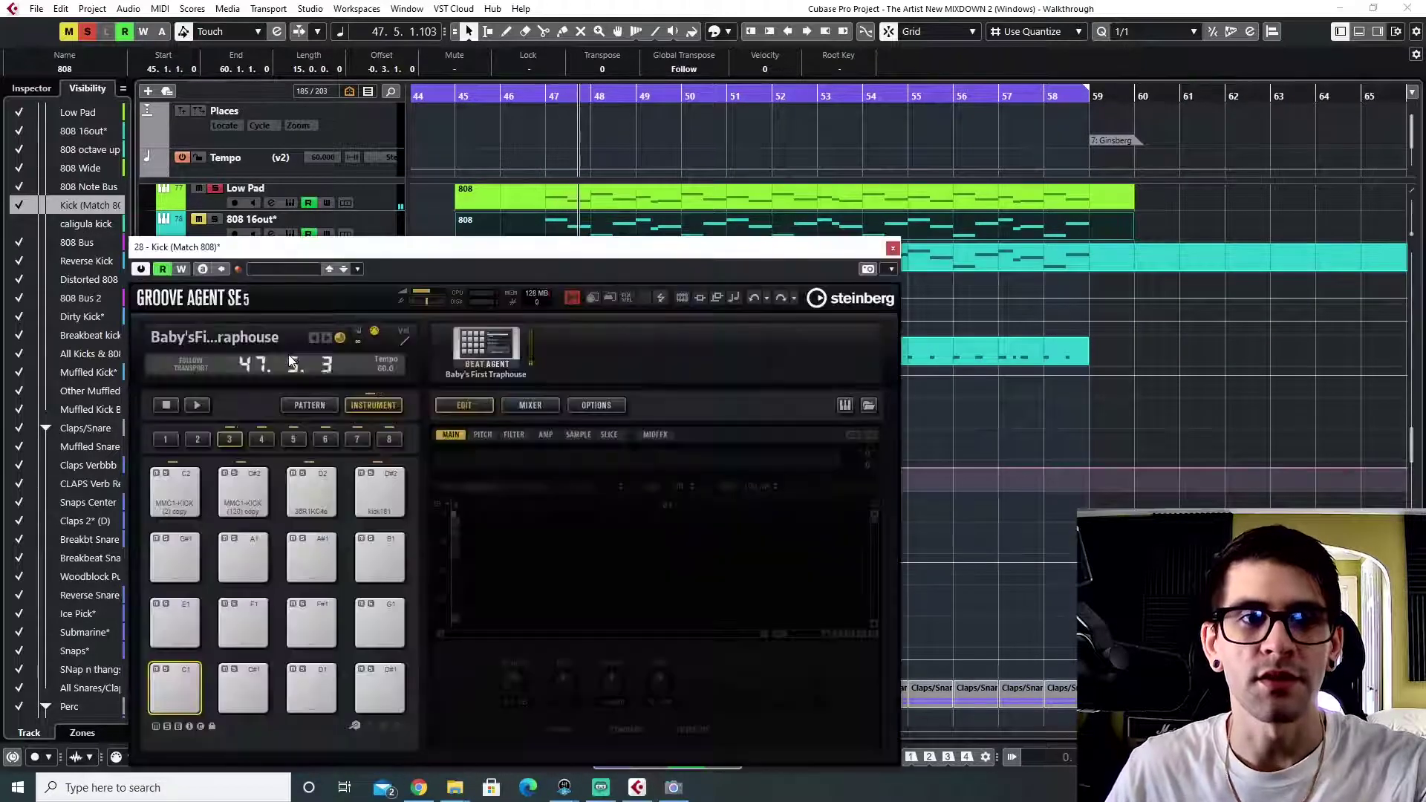
{"action": "left_click", "coordinate": [305, 486]}
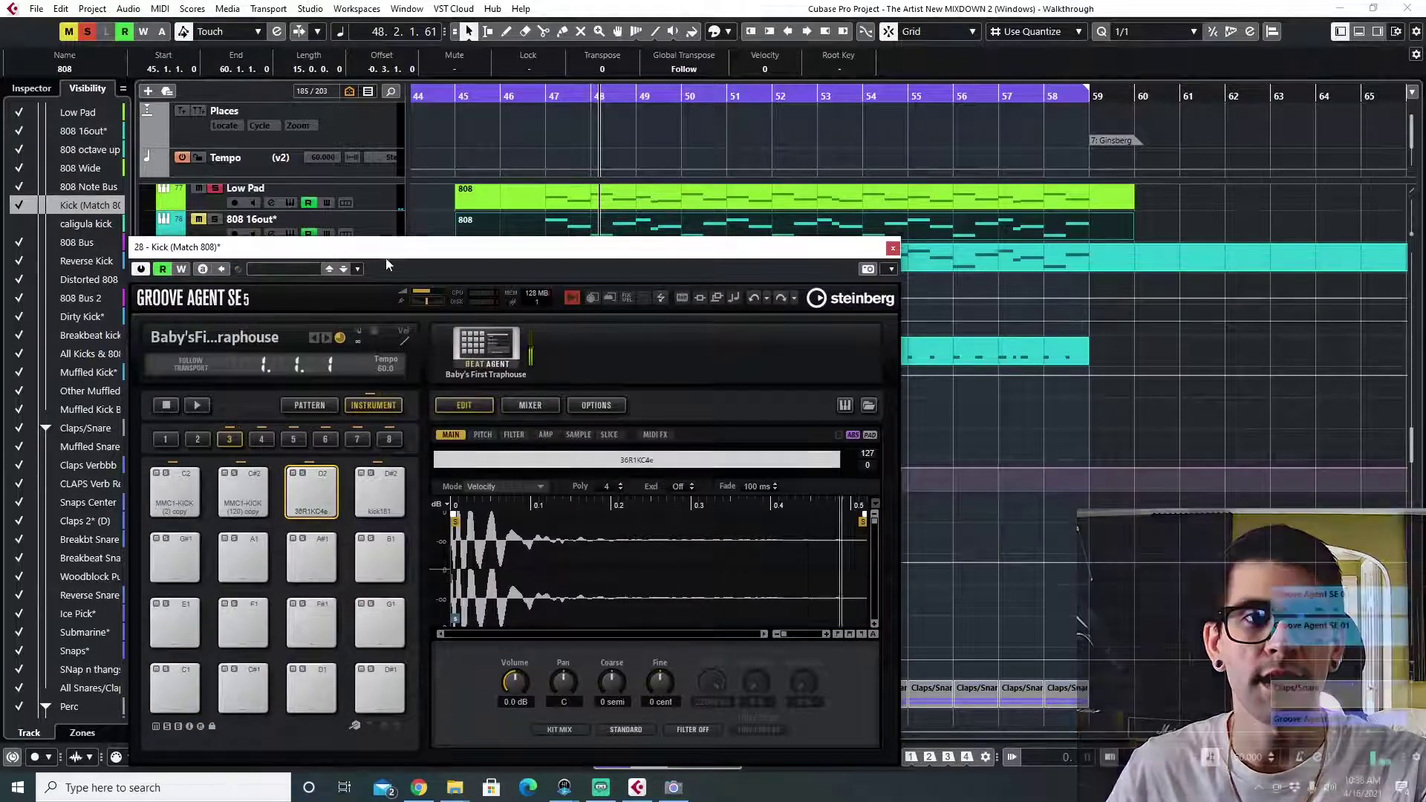
{"action": "left_click_drag", "start_coordinate": [395, 247], "coordinate": [772, 144]}
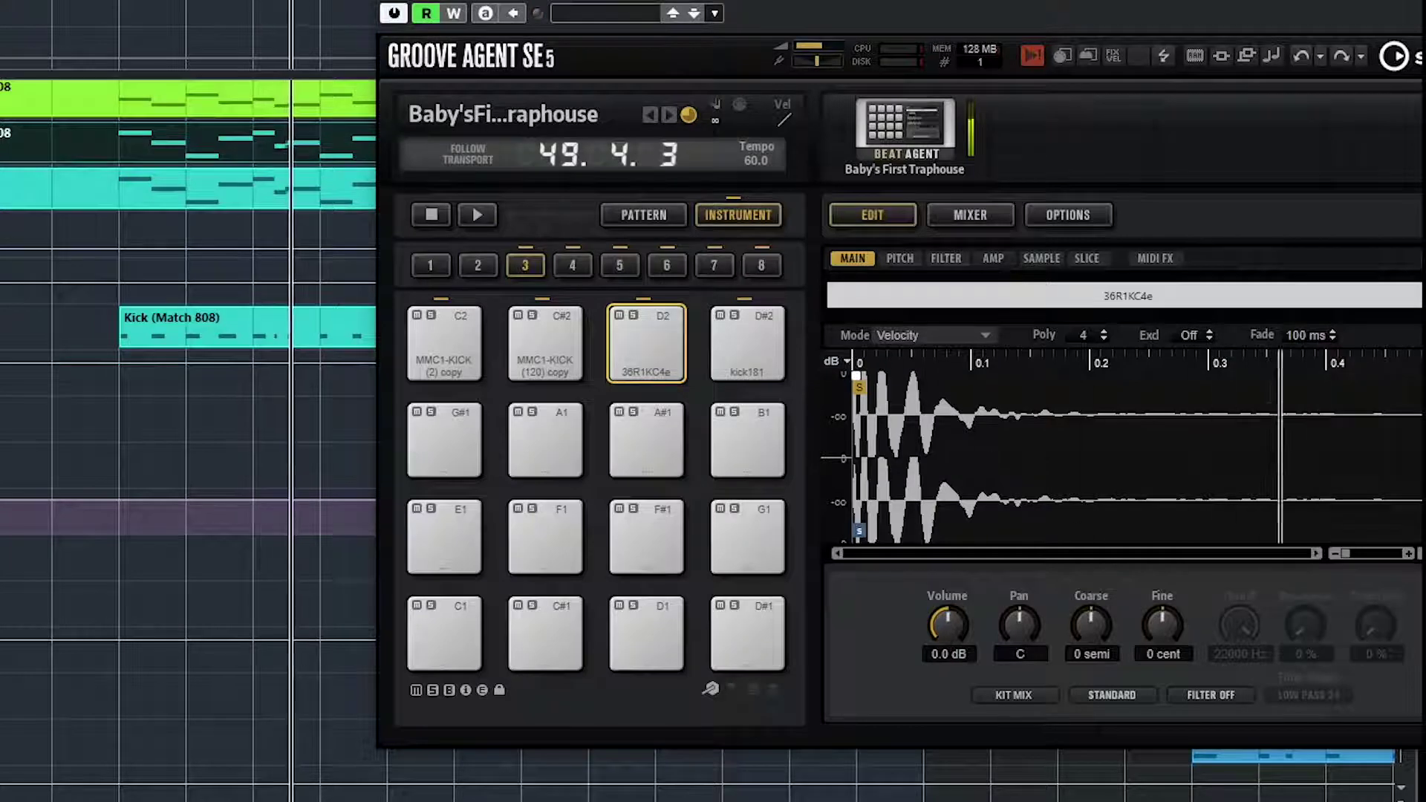
{"action": "key", "text": "space"}
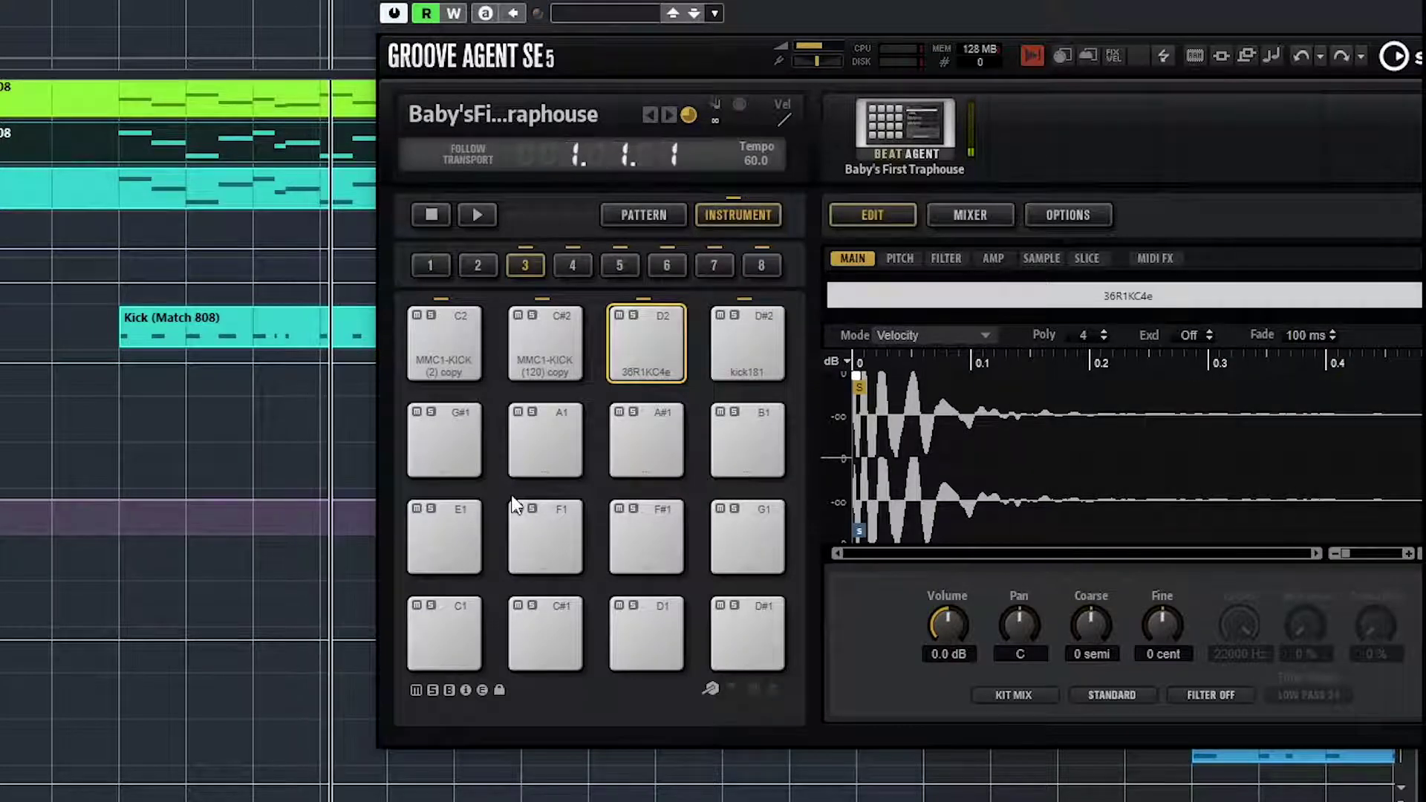
- Audition the 36R1KC4e kick pad alone, close Groove Agent SE, clear the solo and return the playhead to bar 47
{"action": "left_click", "coordinate": [656, 347]}
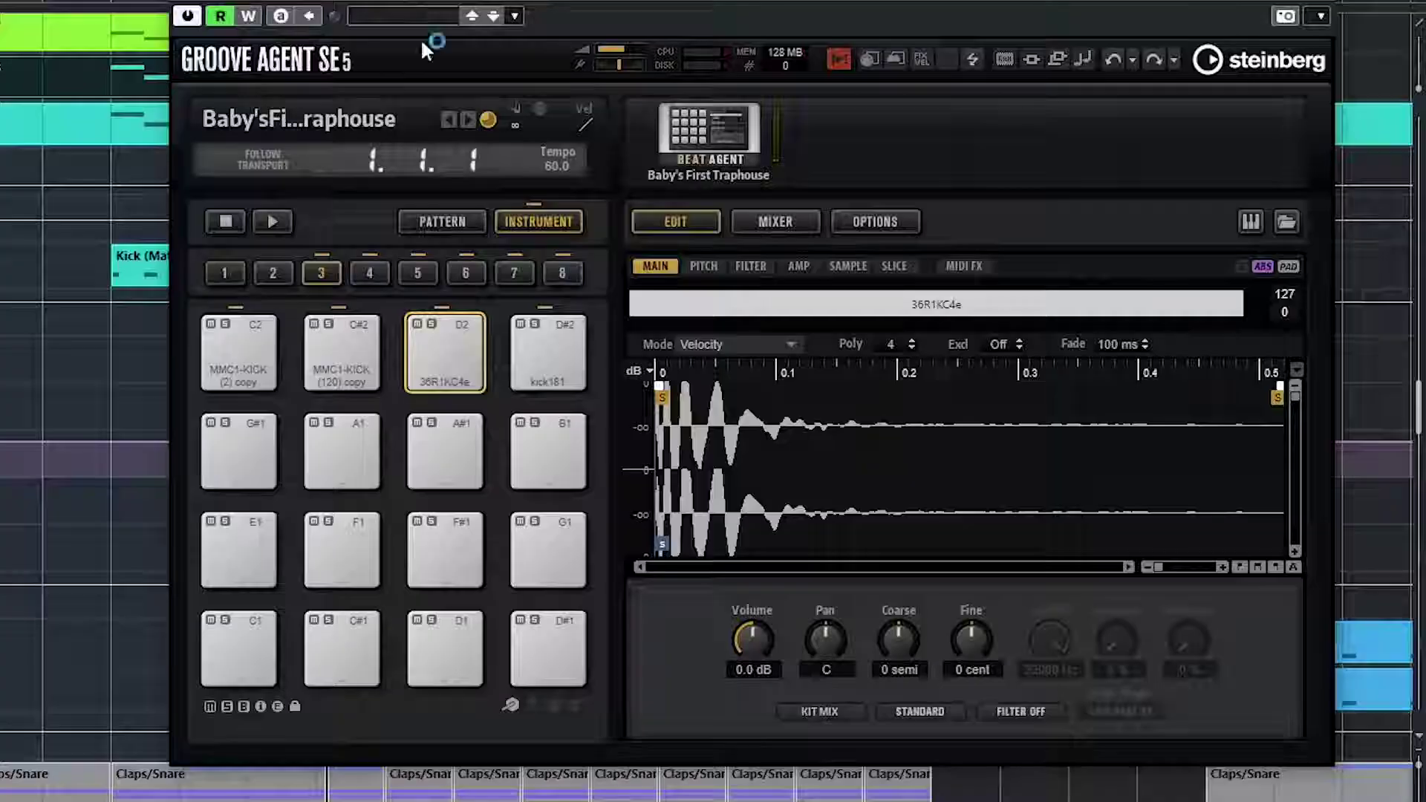
{"action": "left_click", "coordinate": [661, 350]}
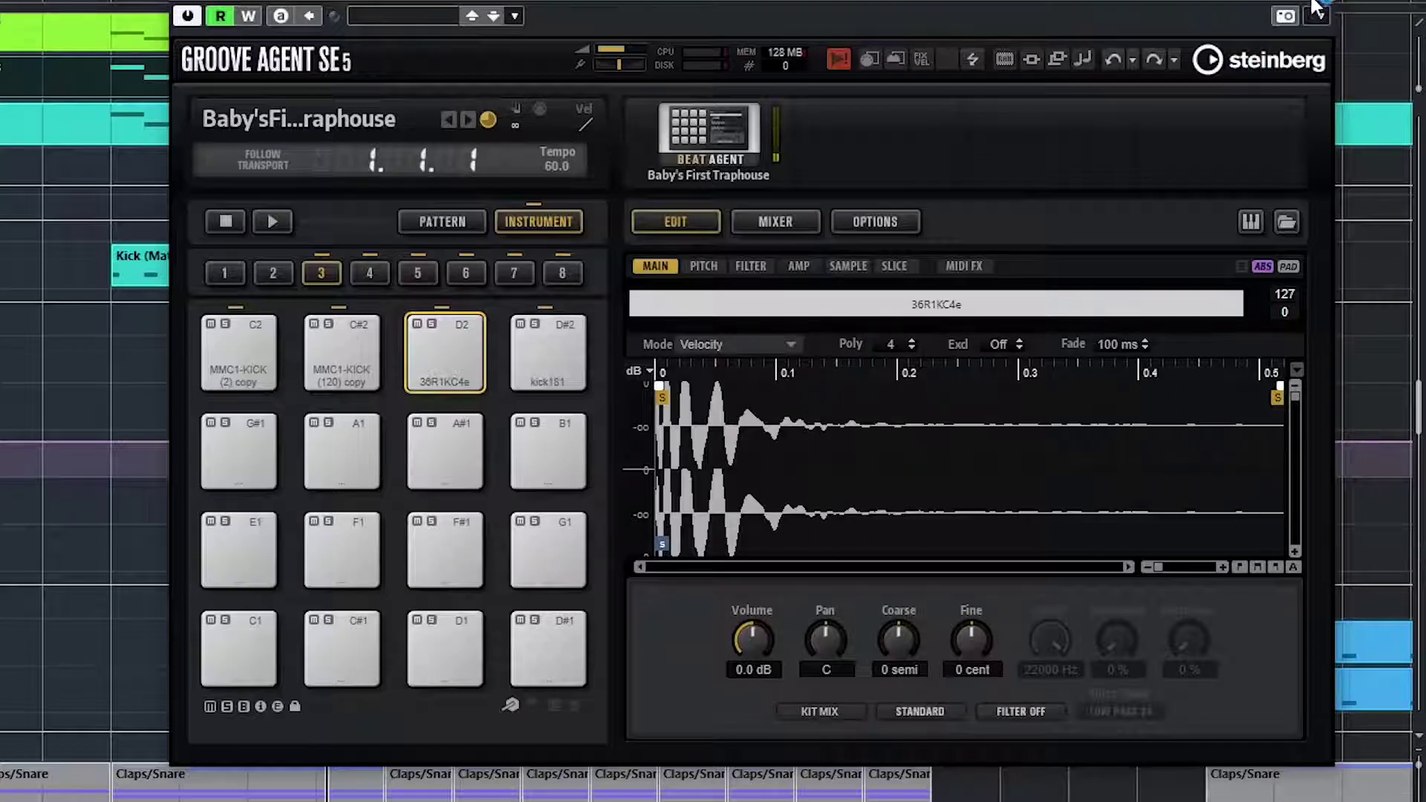
{"action": "left_click", "coordinate": [457, 360]}
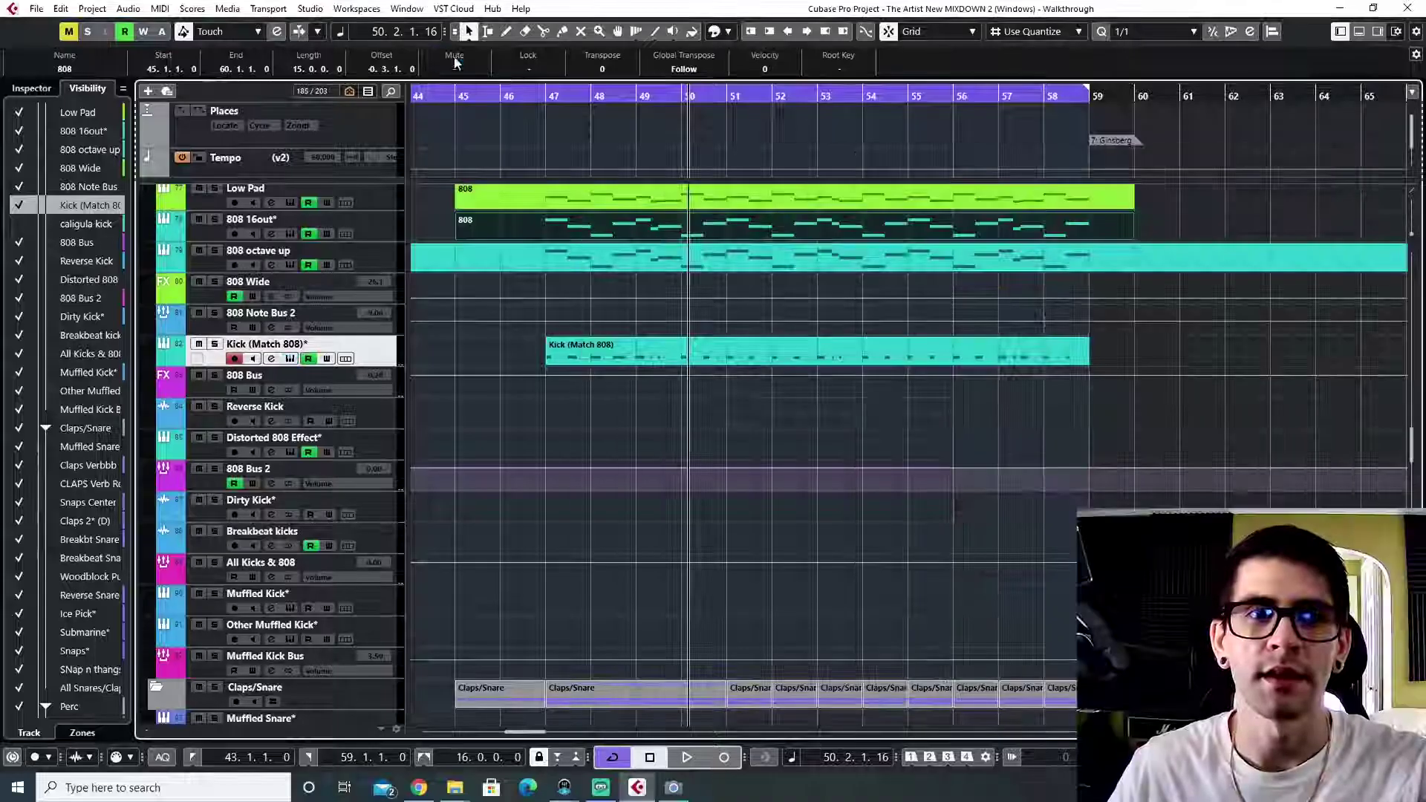
{"action": "key", "text": "space"}
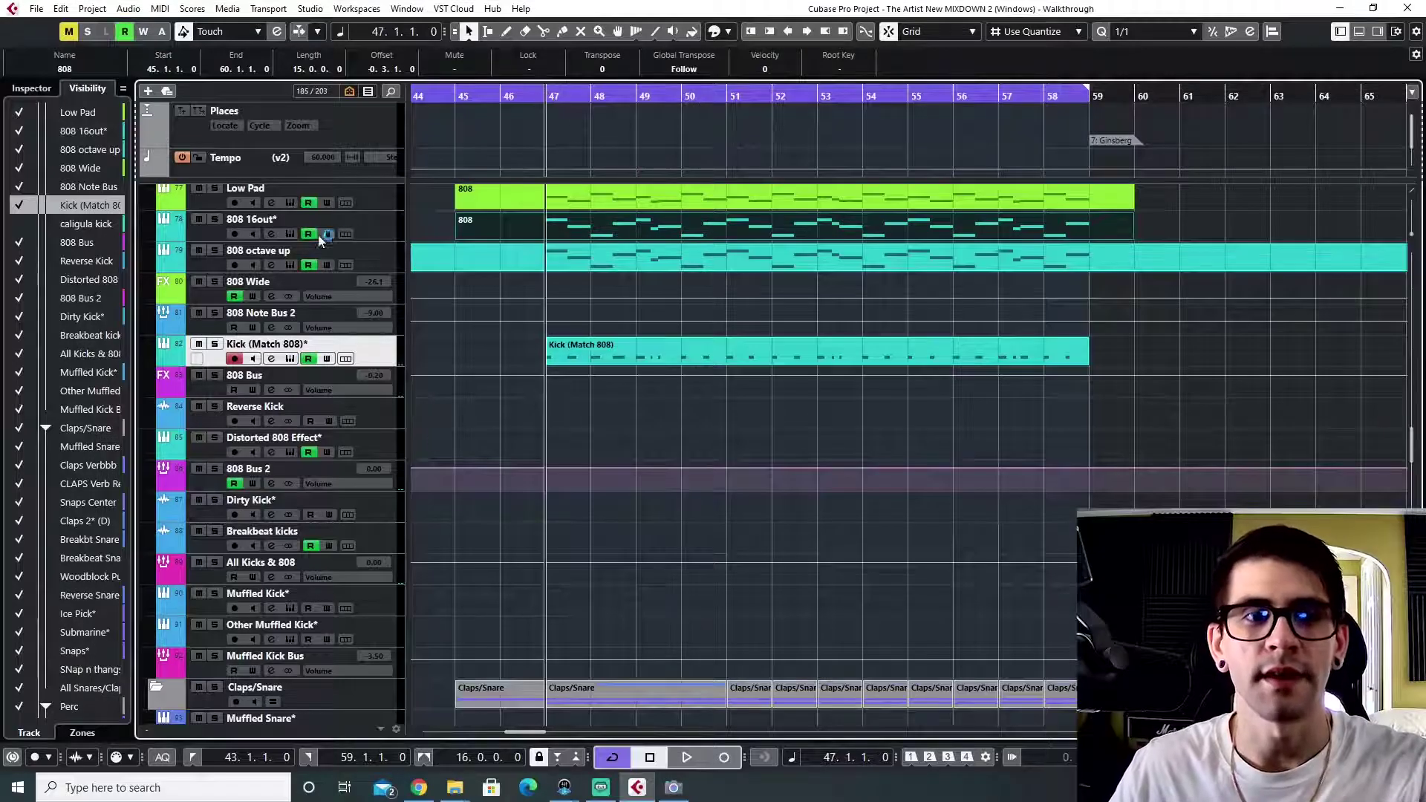
- Solo the Claps Verbbb track in the Claps/Snare folder and play it from bar 47
{"action": "scroll", "coordinate": [452, 508], "scroll_direction": "down", "scroll_amount": 5}
{"action": "scroll", "coordinate": [452, 507], "scroll_direction": "down", "scroll_amount": 3}
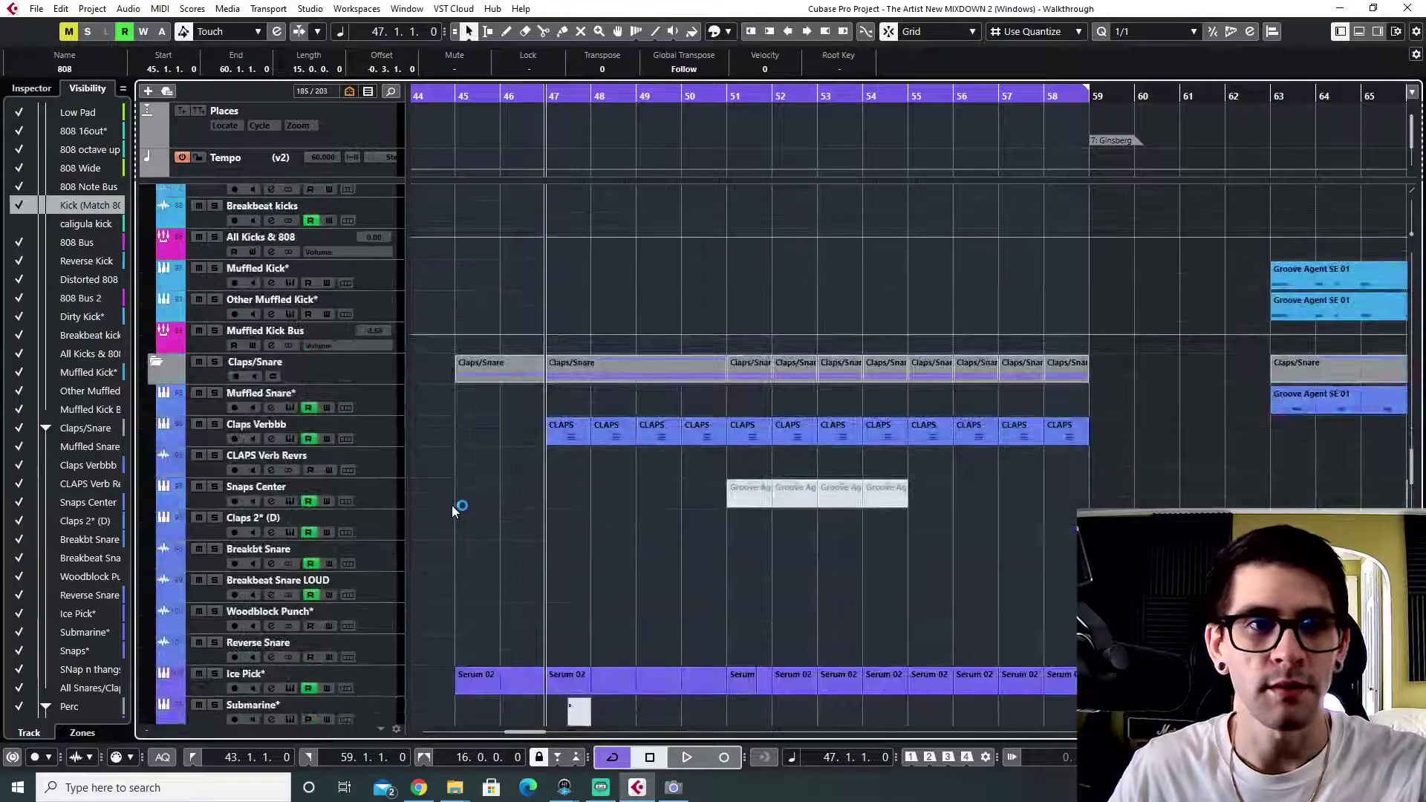
{"action": "left_click", "coordinate": [223, 442]}
{"action": "left_click", "coordinate": [214, 424]}
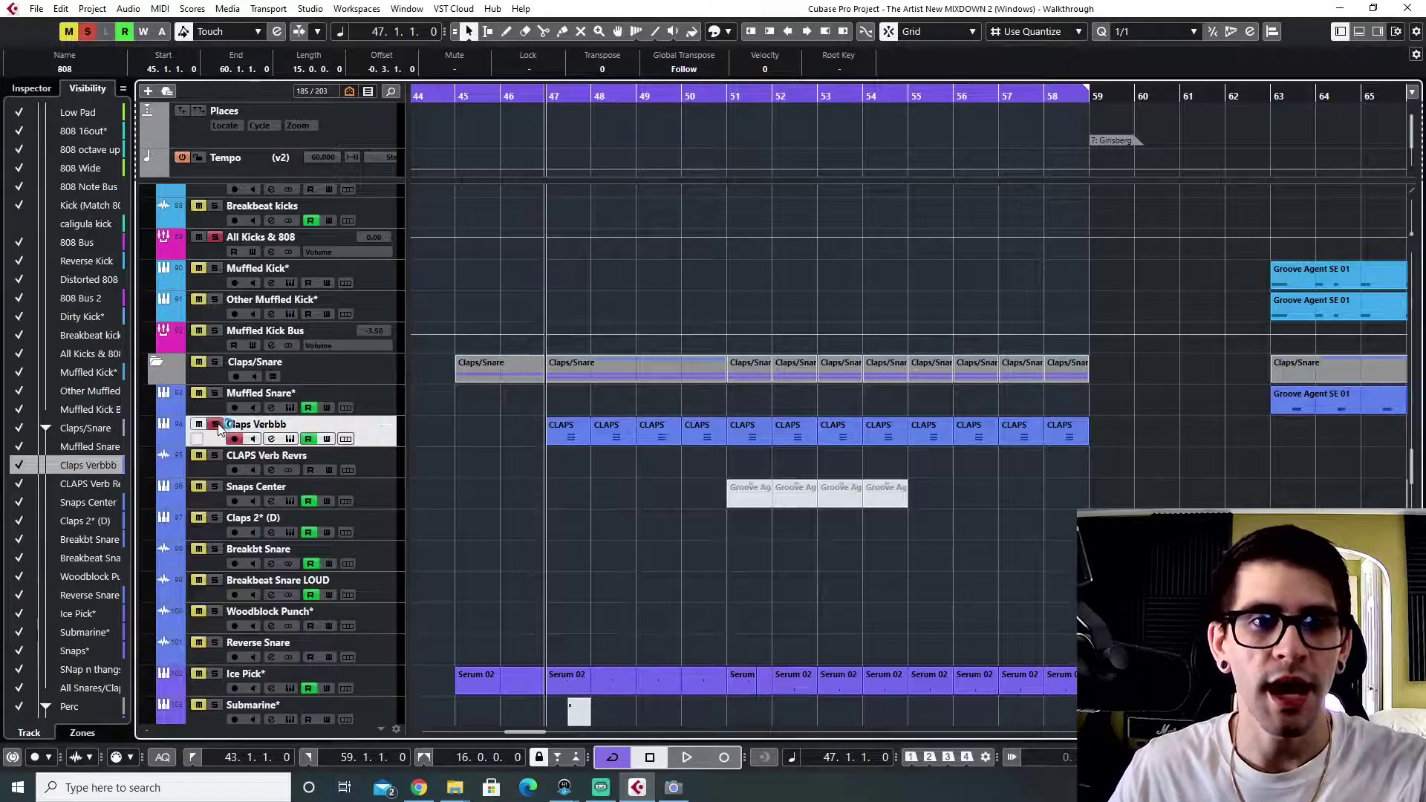
{"action": "left_click", "coordinate": [539, 100]}
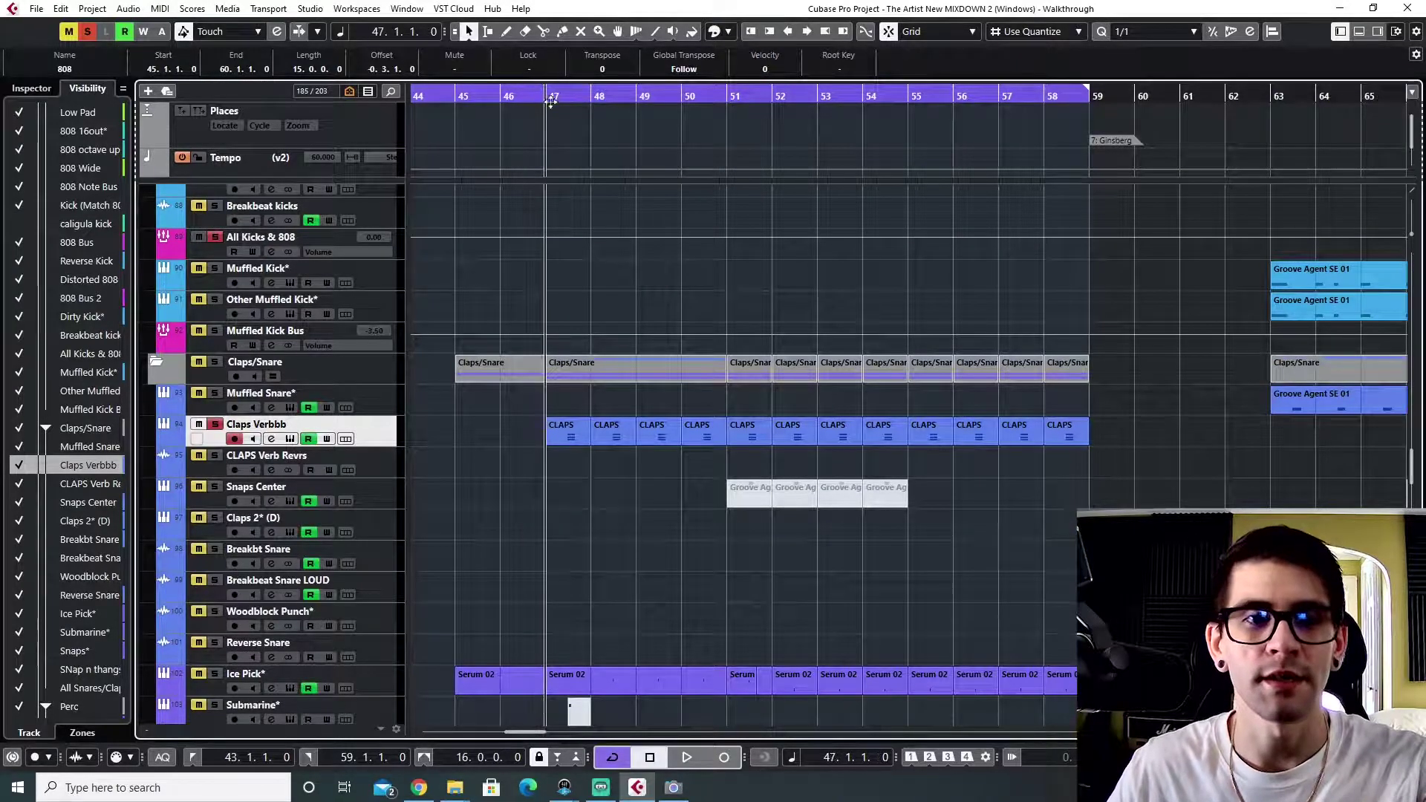
{"action": "key", "text": "space"}
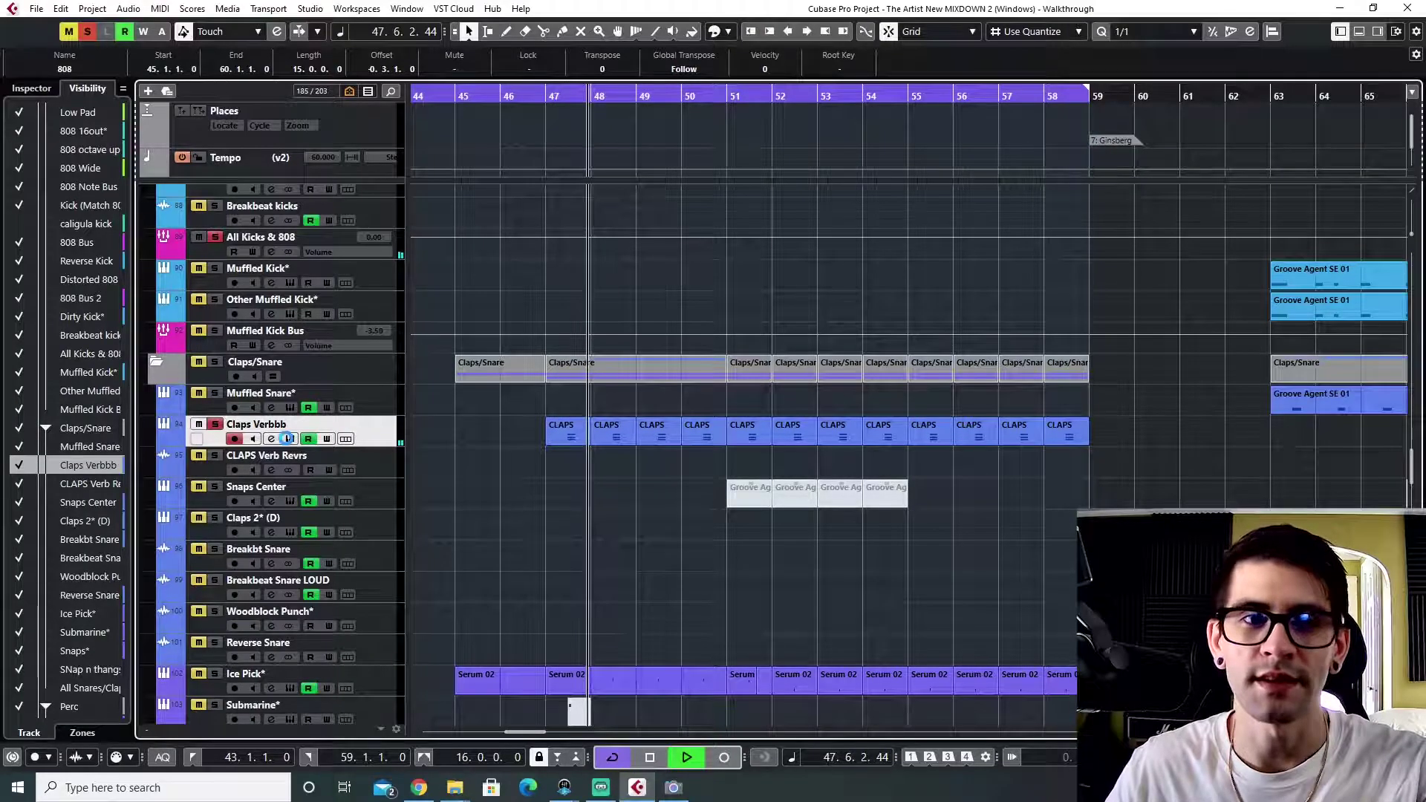
- Open the Claps Verbbb track's Battery instrument and audition its TMD HHP, DENJADRUM CLAP 06, Clap_08_PL and two SHD1 clap cells
{"action": "left_click", "coordinate": [290, 439]}
{"action": "left_click_drag", "start_coordinate": [586, 130], "coordinate": [761, 180]}
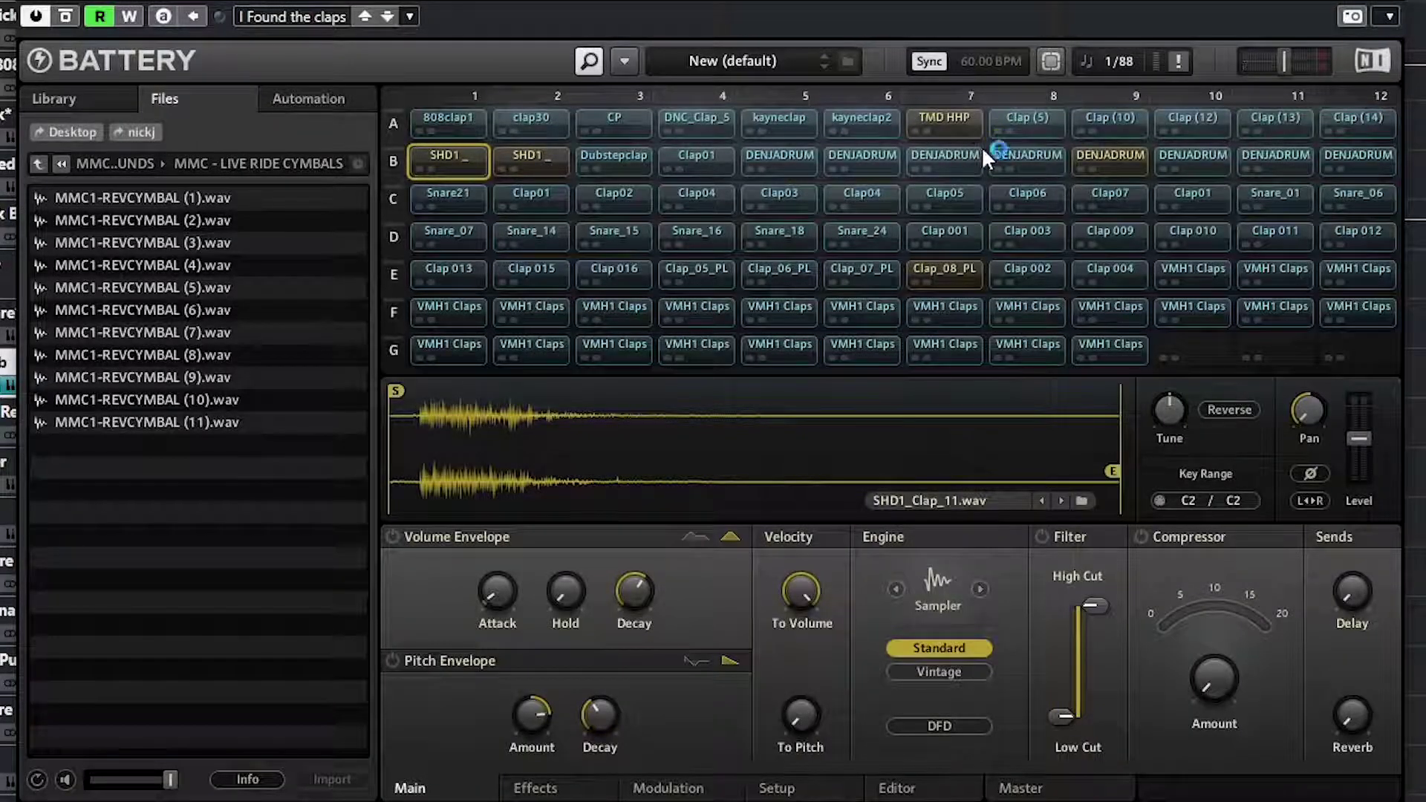
{"action": "left_click", "coordinate": [952, 113]}
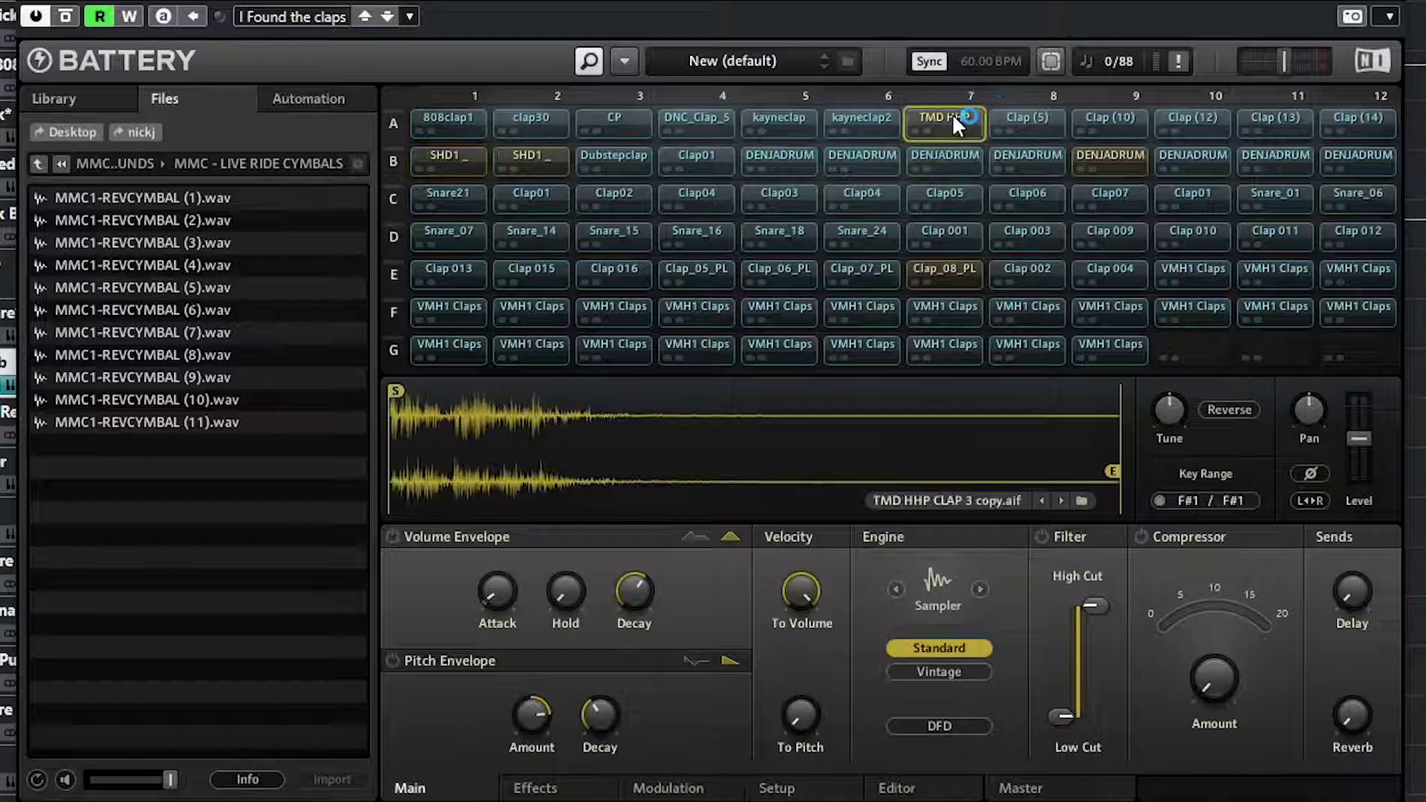
{"action": "left_click", "coordinate": [1126, 158]}
{"action": "left_click", "coordinate": [946, 273]}
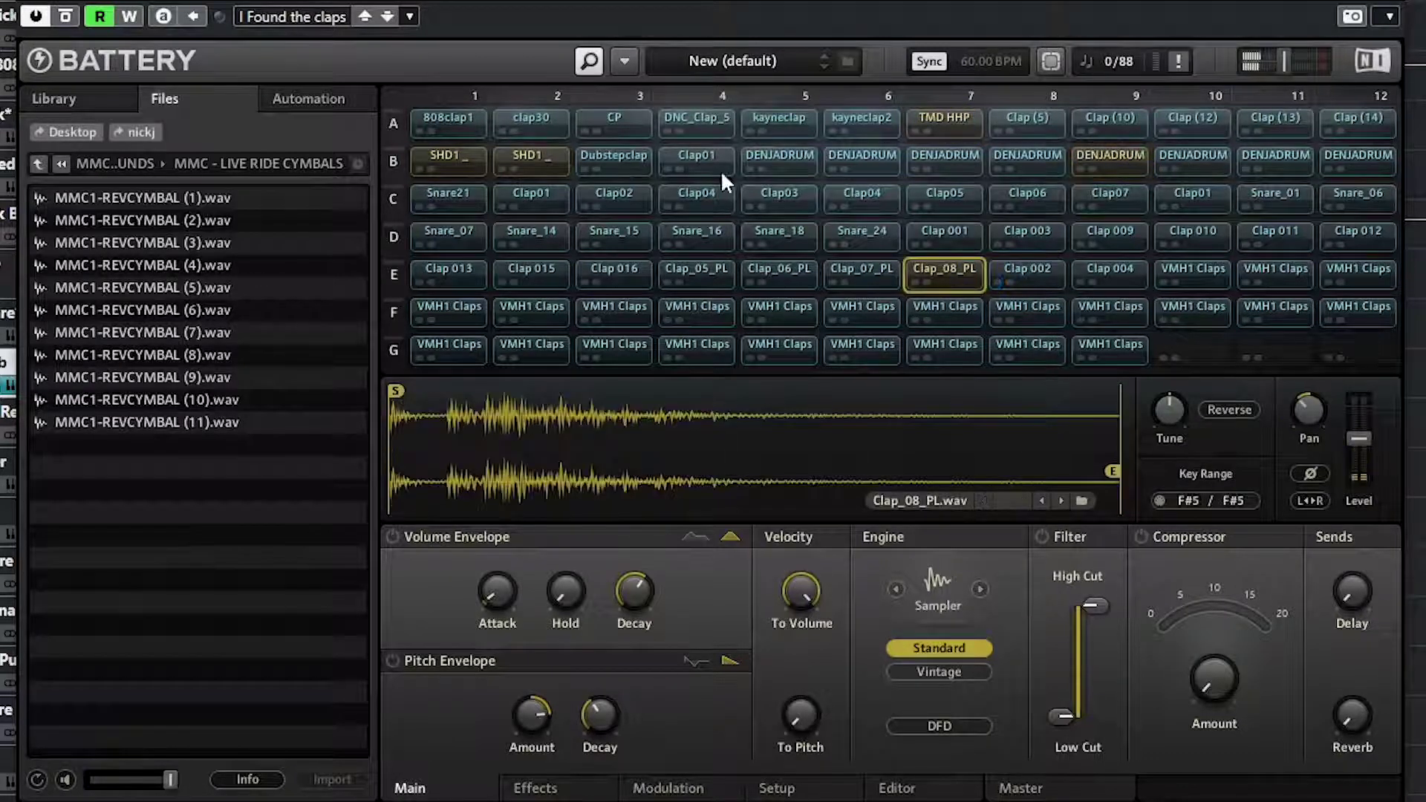
{"action": "left_click", "coordinate": [542, 156]}
{"action": "left_click", "coordinate": [445, 159]}
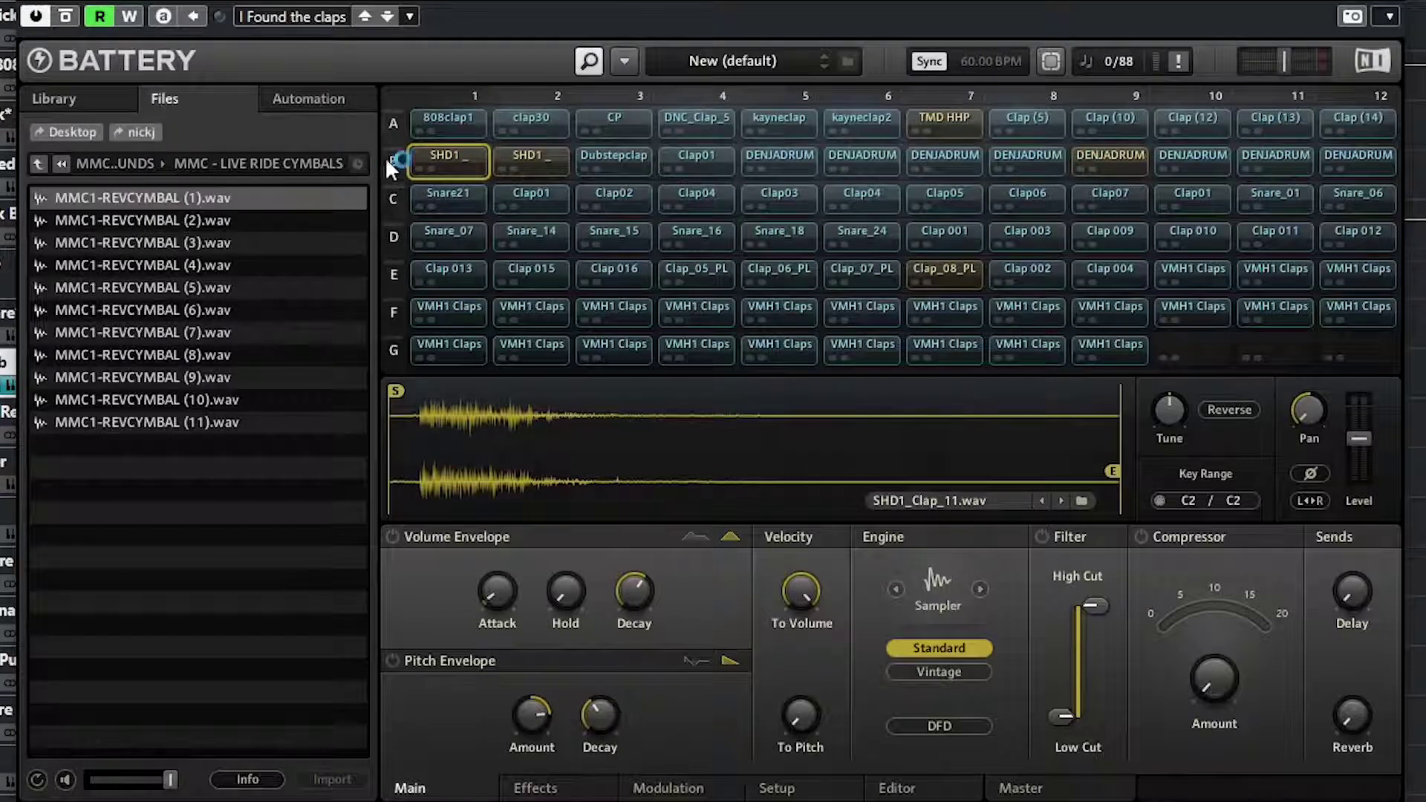
- Audition the highlighted clap cells again in order, from SHD1_Clap_11 and SHD1_Clap_12 through TMD HHP and DENJADRUM to Clap_08_PL
{"action": "left_click", "coordinate": [444, 153]}
{"action": "left_click", "coordinate": [554, 149]}
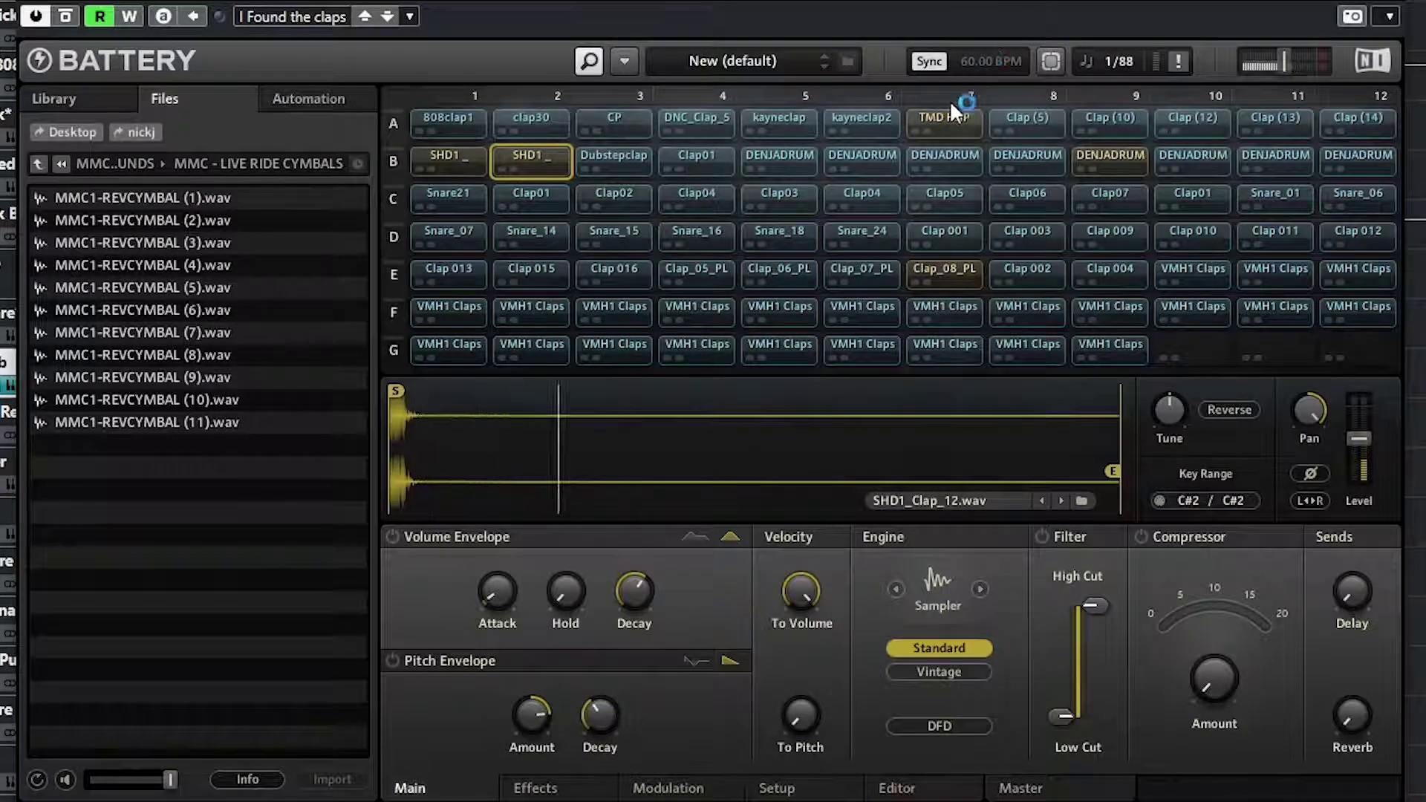
{"action": "left_click", "coordinate": [978, 115]}
{"action": "left_click", "coordinate": [1119, 160]}
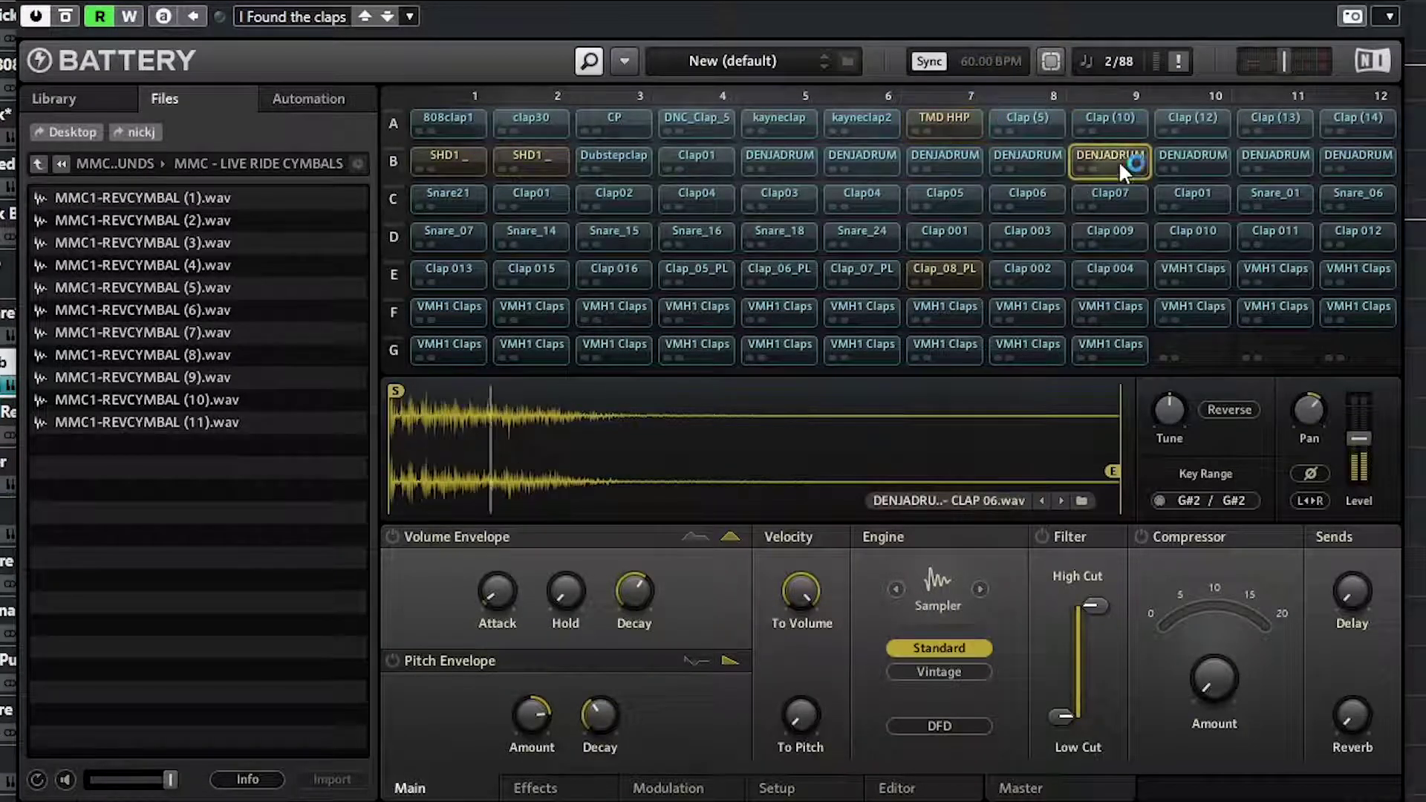
{"action": "left_click", "coordinate": [955, 273]}
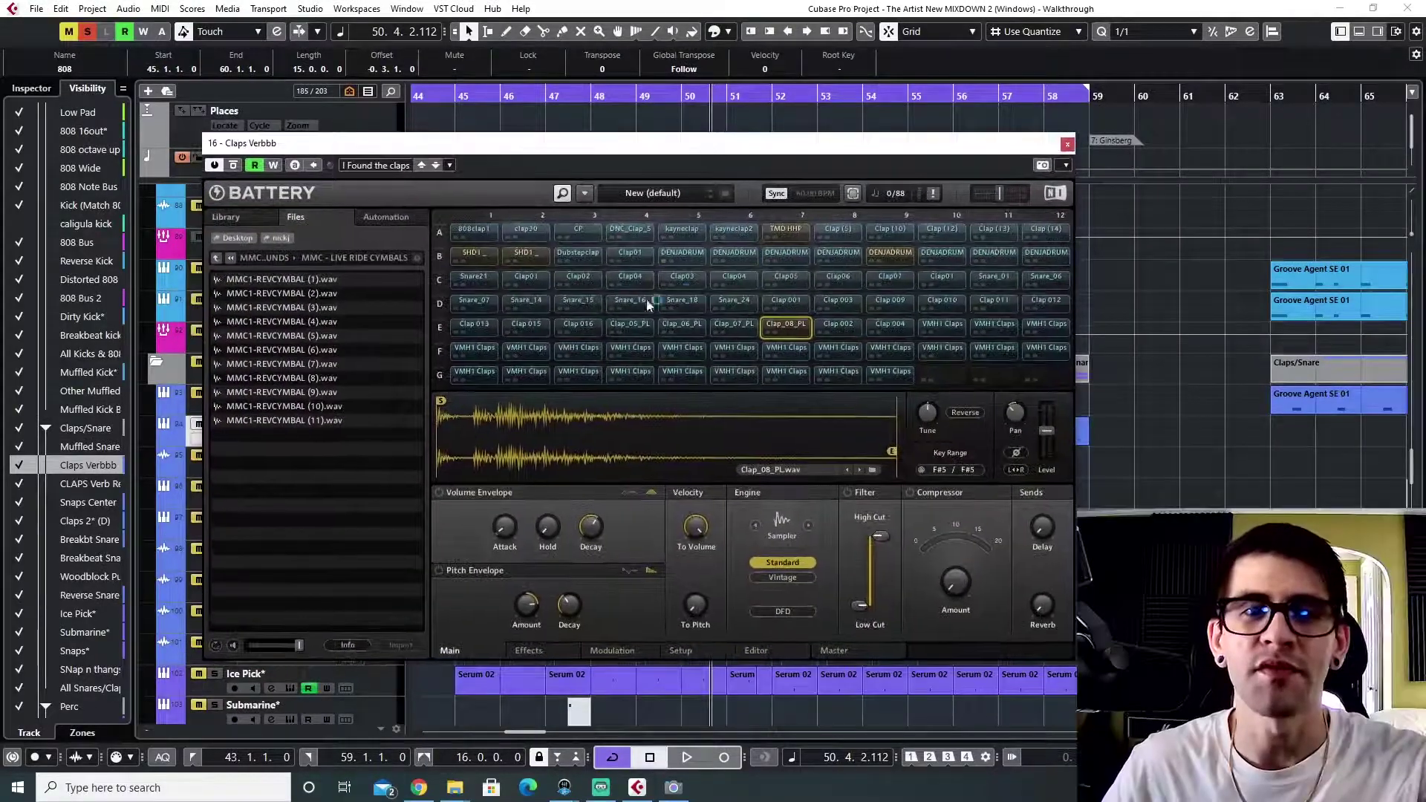
- Play the claps from bar 47 while checking the TMD HHP, Clap_08_PL, SHD1_Clap_12 and SHD1_Clap_11 cells, then stop
{"action": "left_click", "coordinate": [587, 100]}
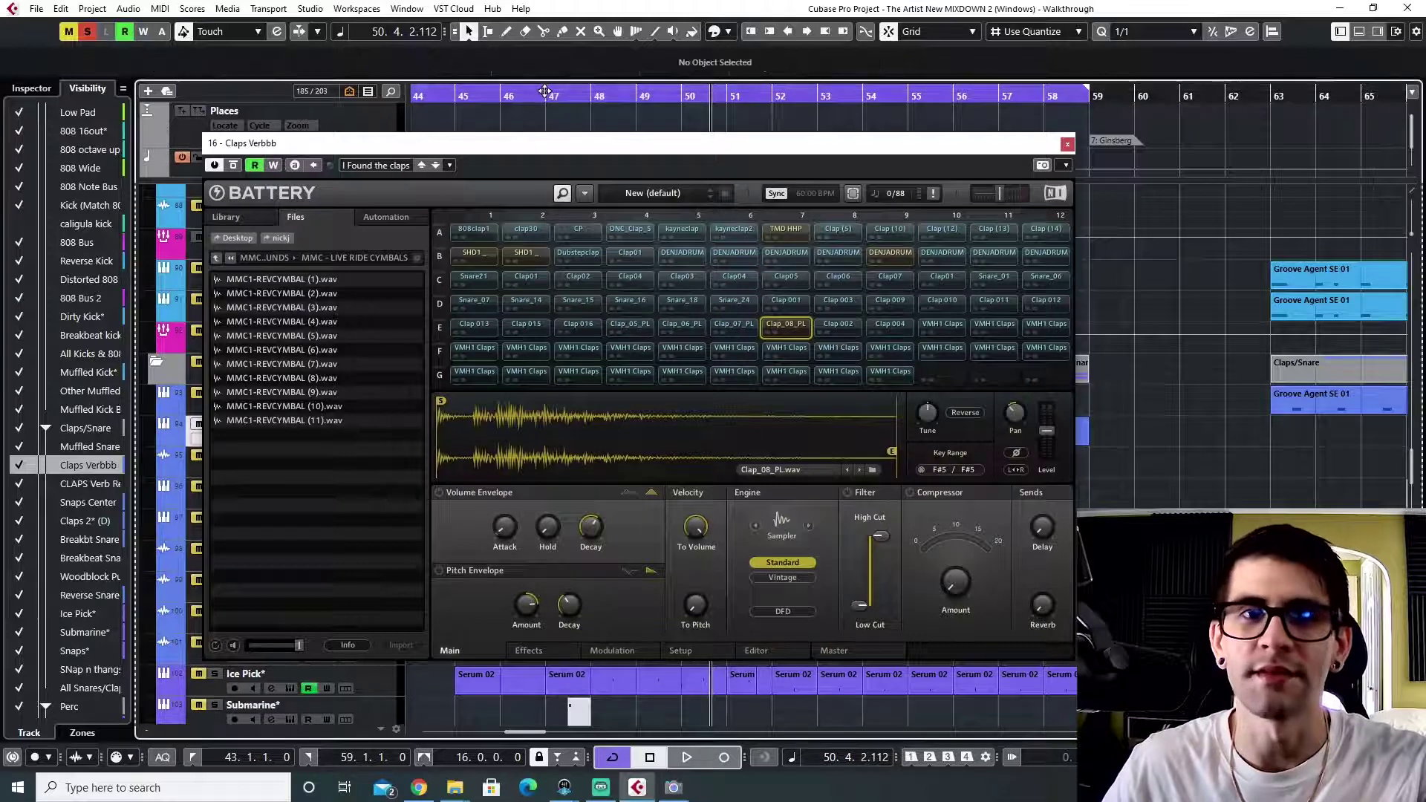
{"action": "key", "text": "space"}
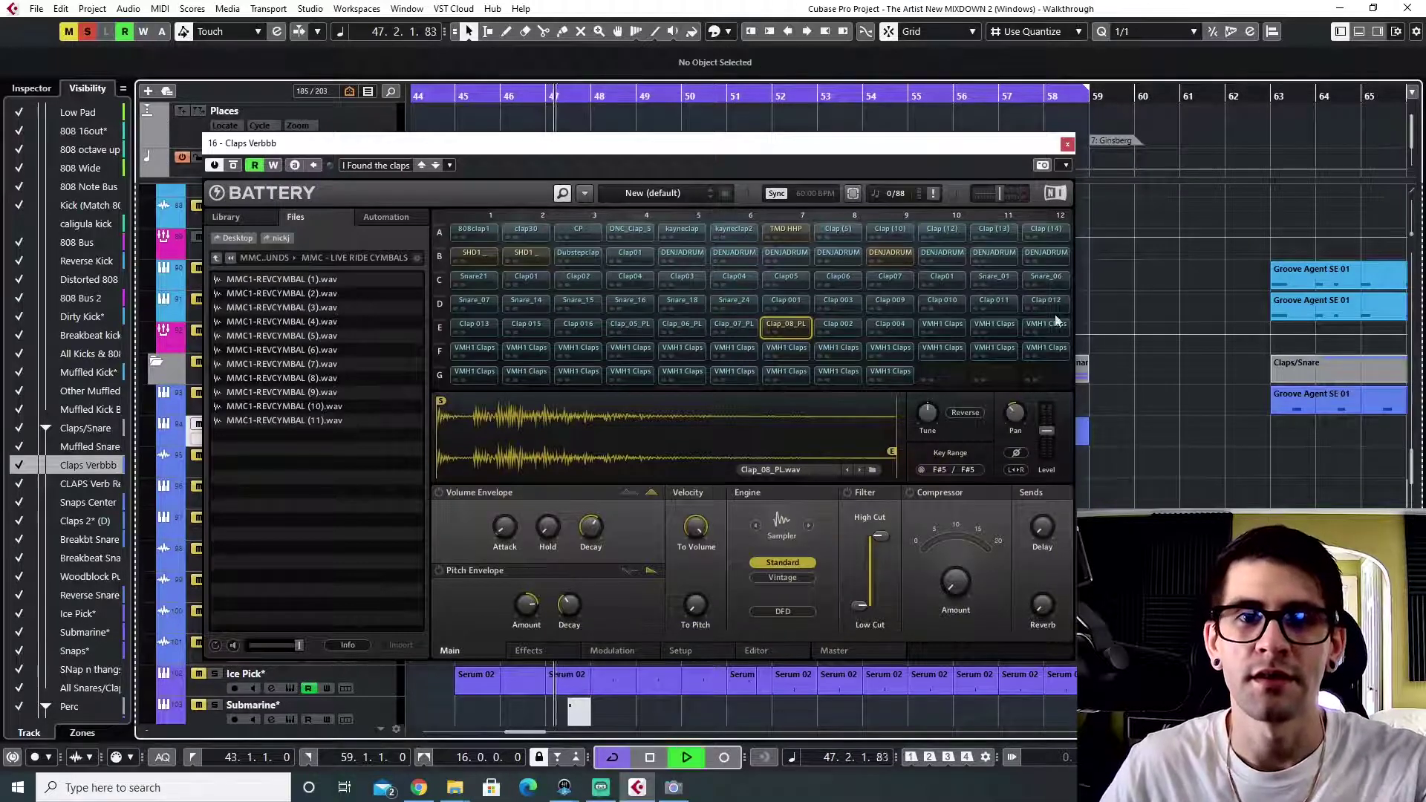
{"action": "left_click", "coordinate": [794, 232]}
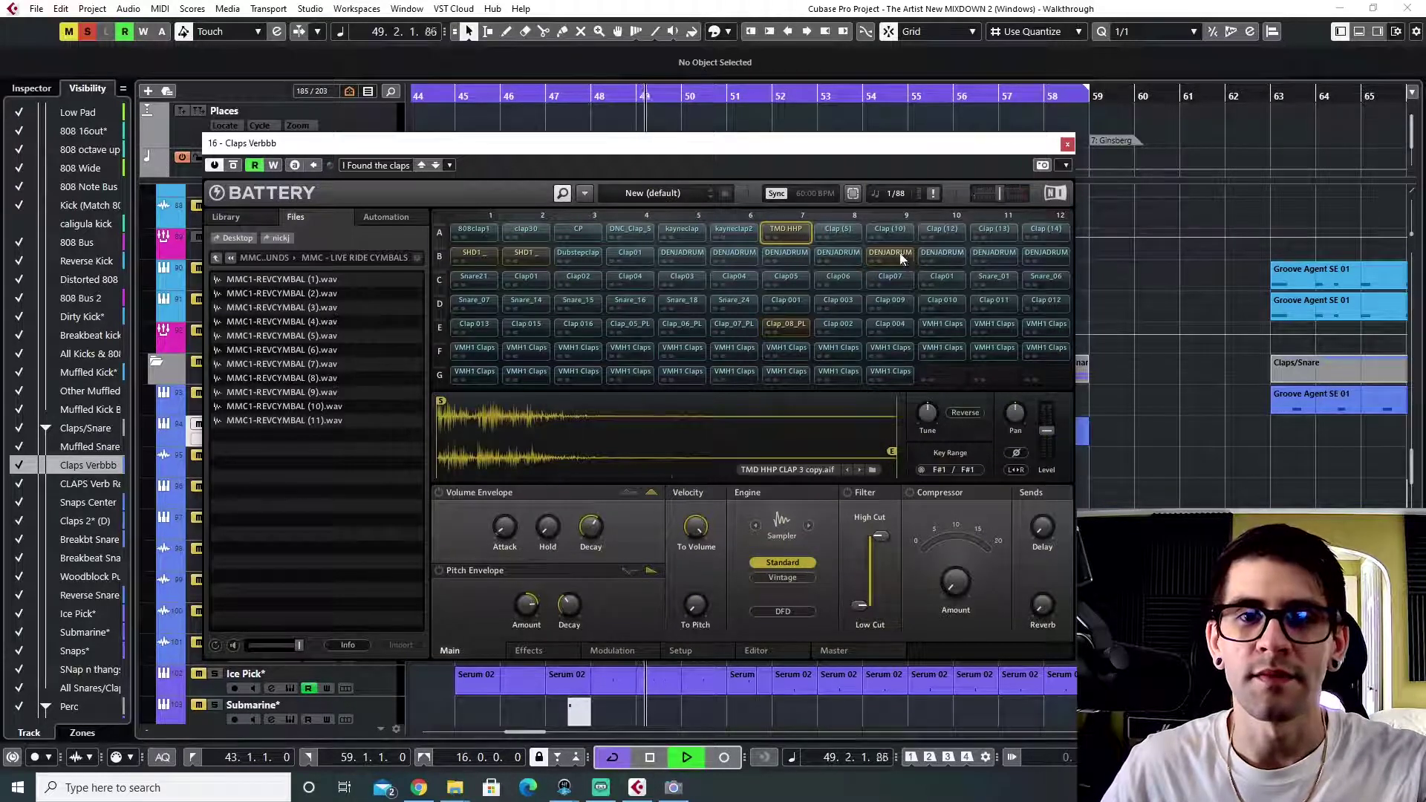
{"action": "left_click", "coordinate": [786, 327]}
{"action": "left_click", "coordinate": [528, 254]}
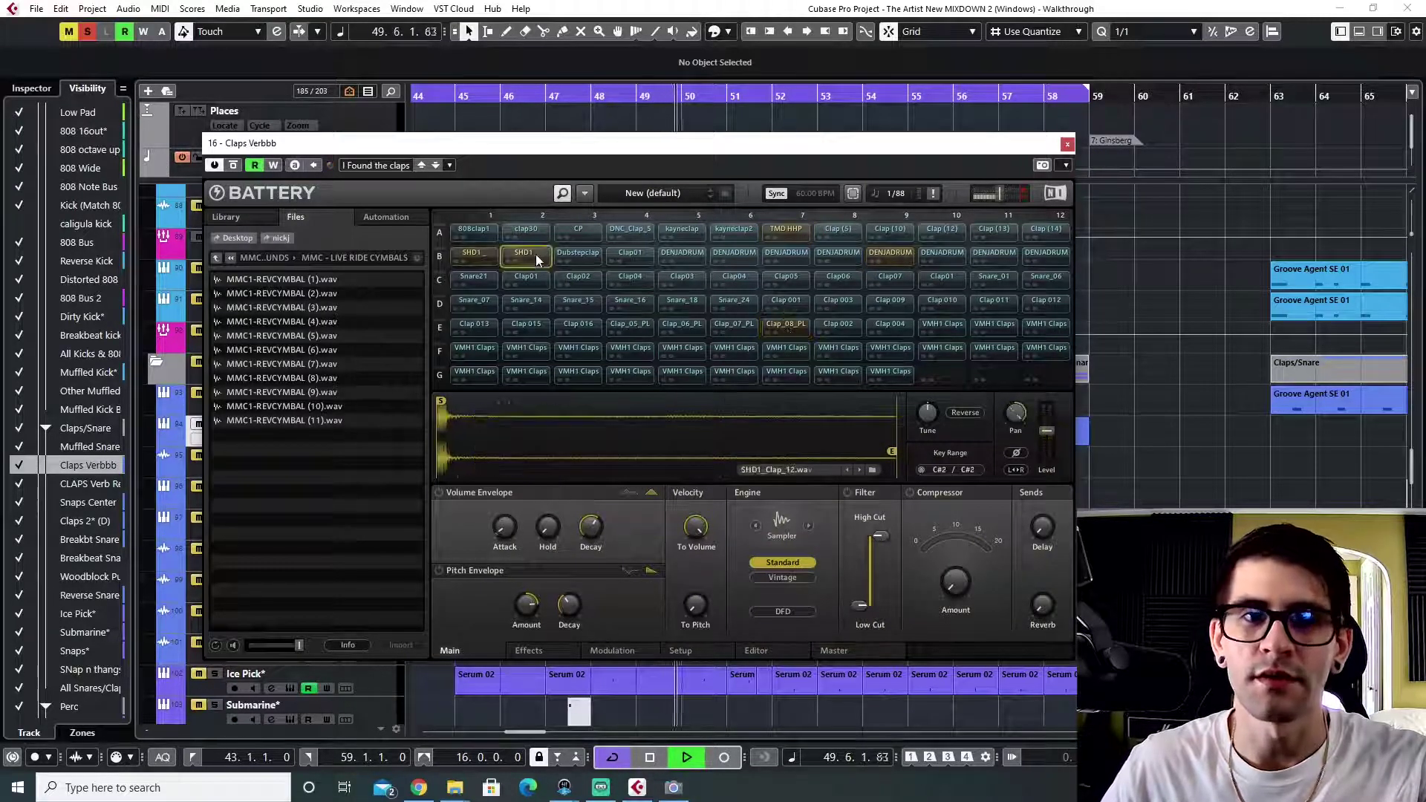
{"action": "left_click", "coordinate": [479, 255]}
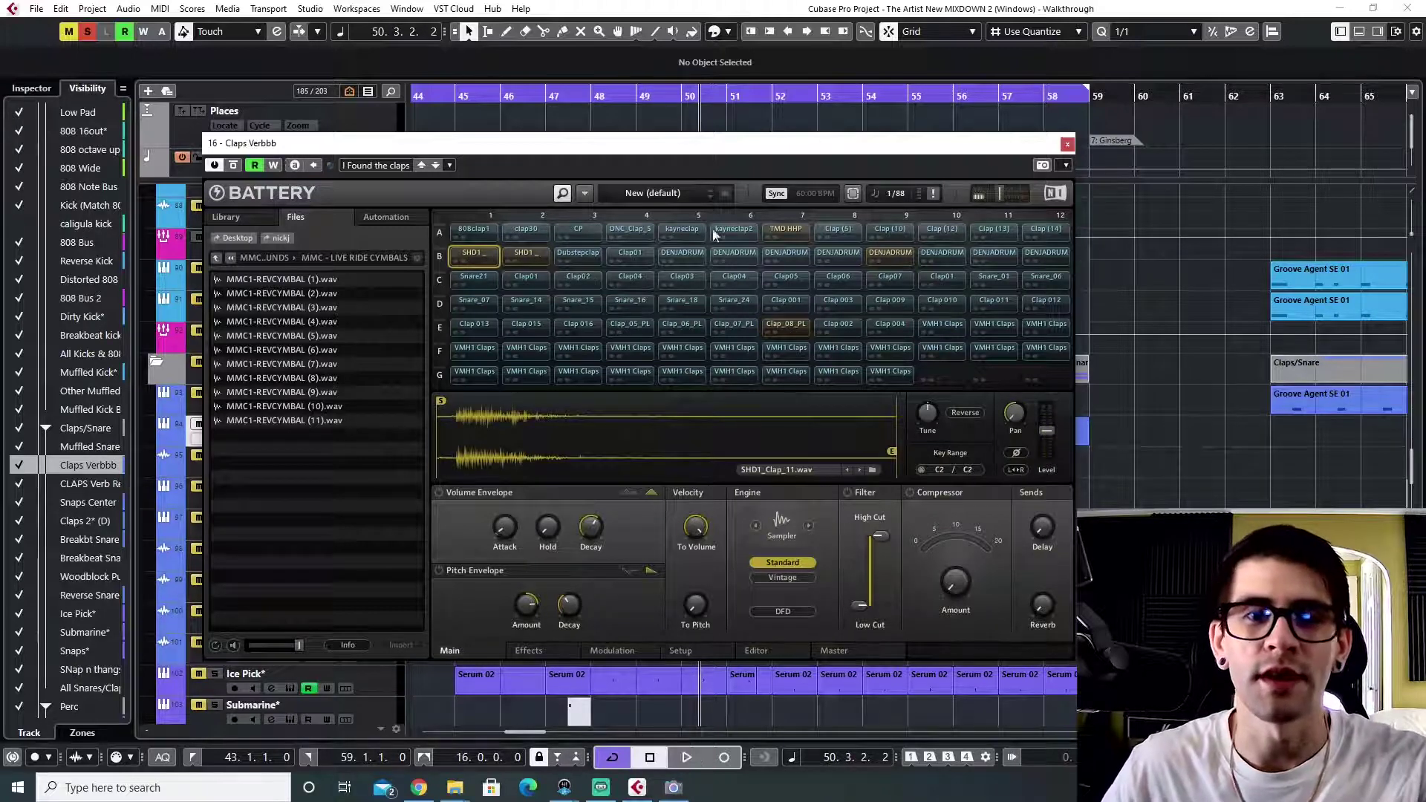
- With playback stopped, compare the DENJADRUM CLAP 06, TMD HHP and Clap_08_PL cells in Battery
{"action": "left_click", "coordinate": [893, 253]}
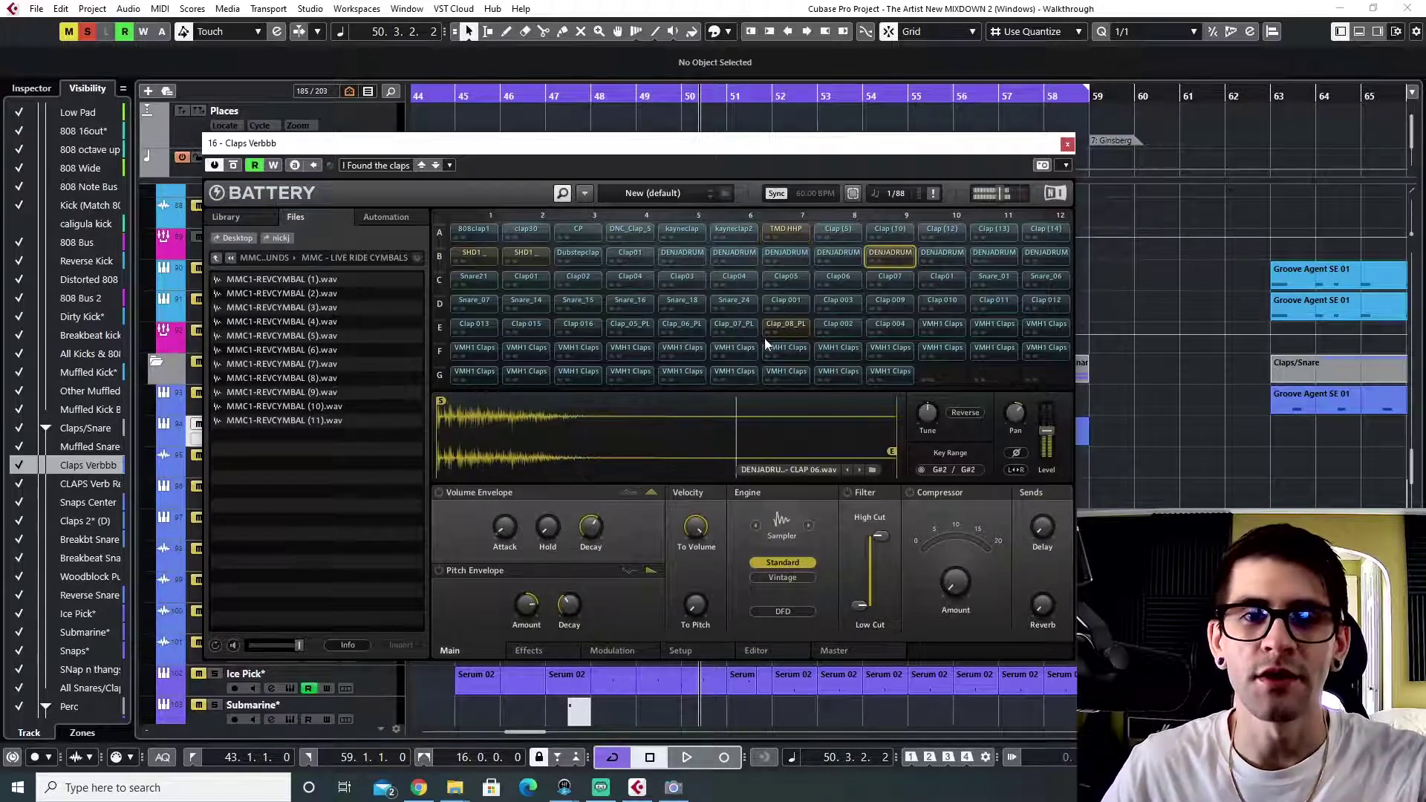
{"action": "left_click", "coordinate": [793, 327]}
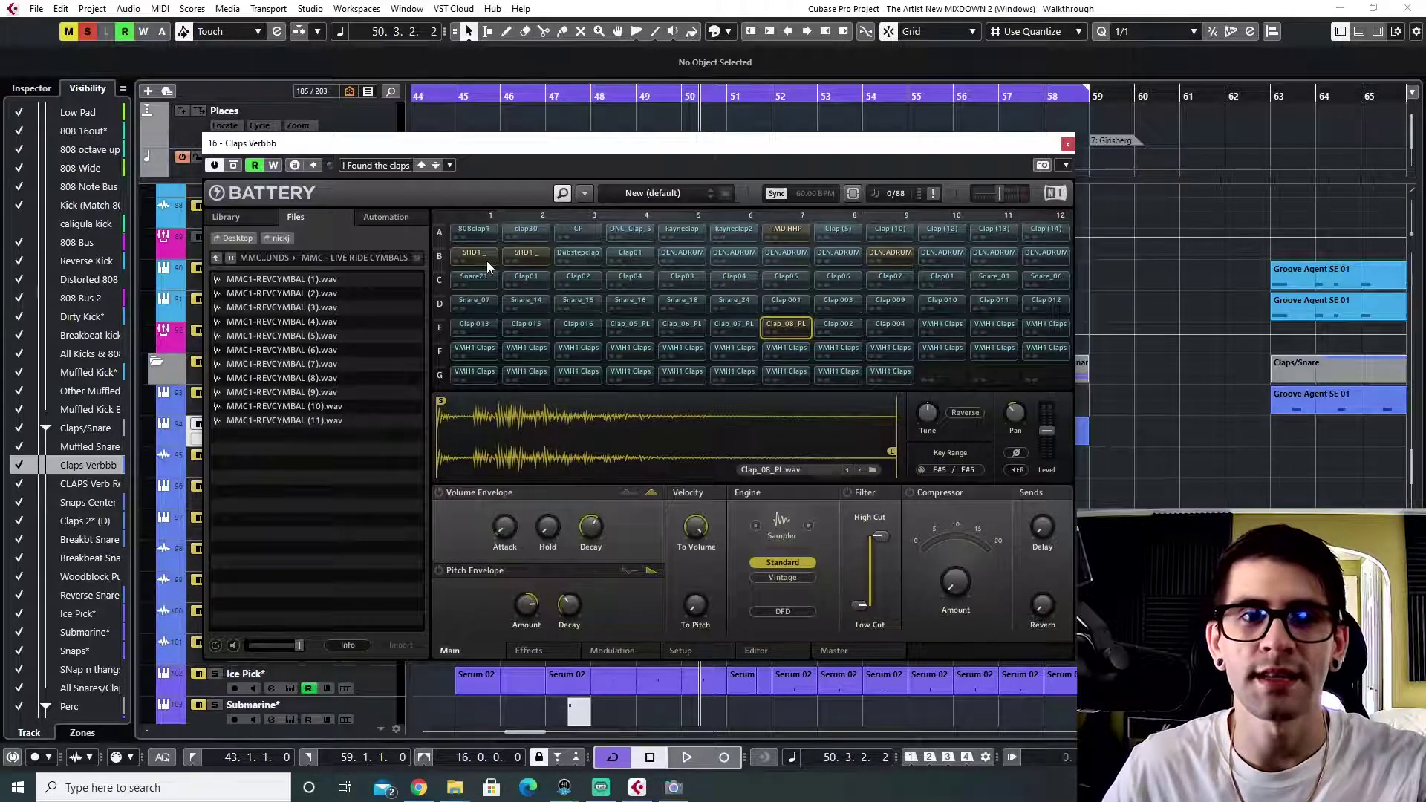
{"action": "left_click", "coordinate": [790, 233]}
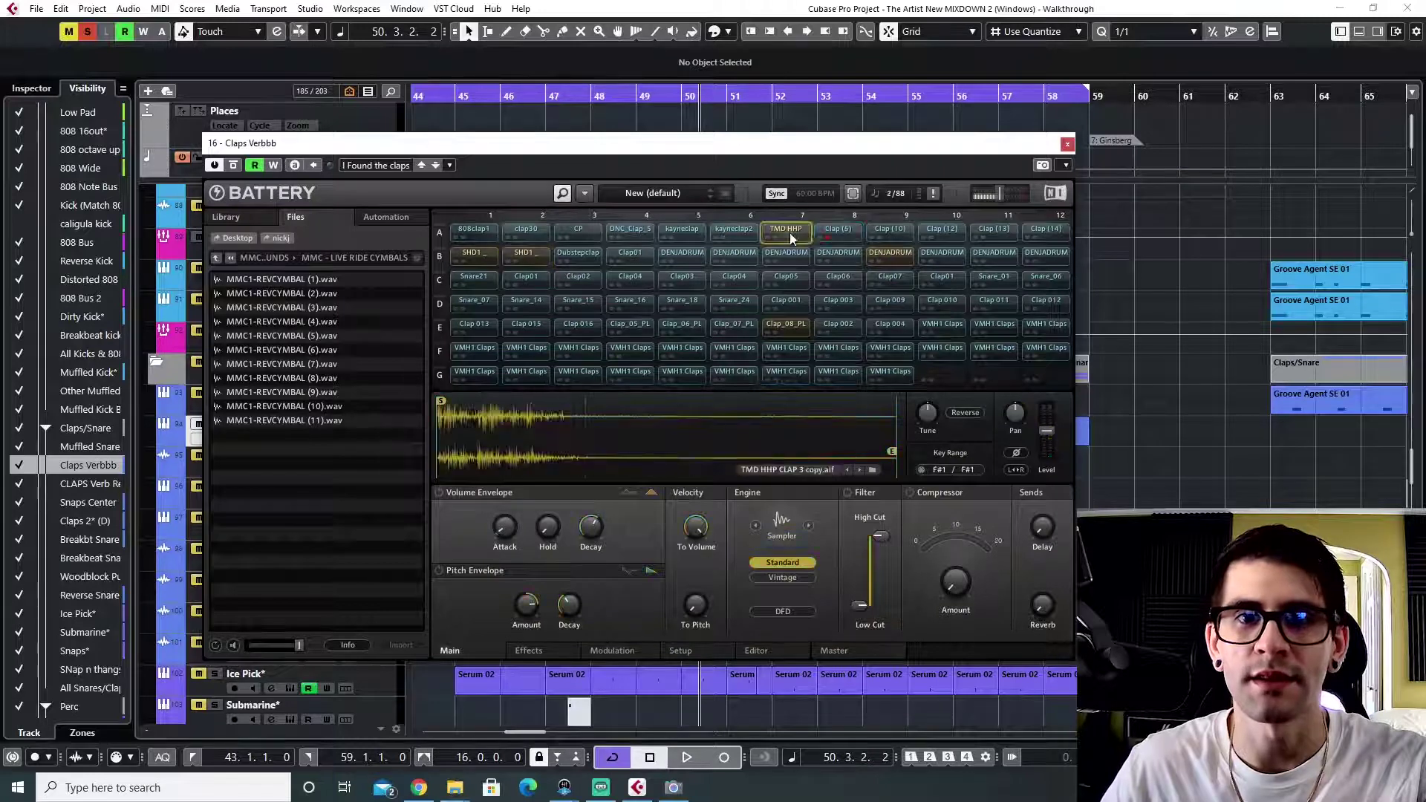
{"action": "left_click", "coordinate": [892, 252]}
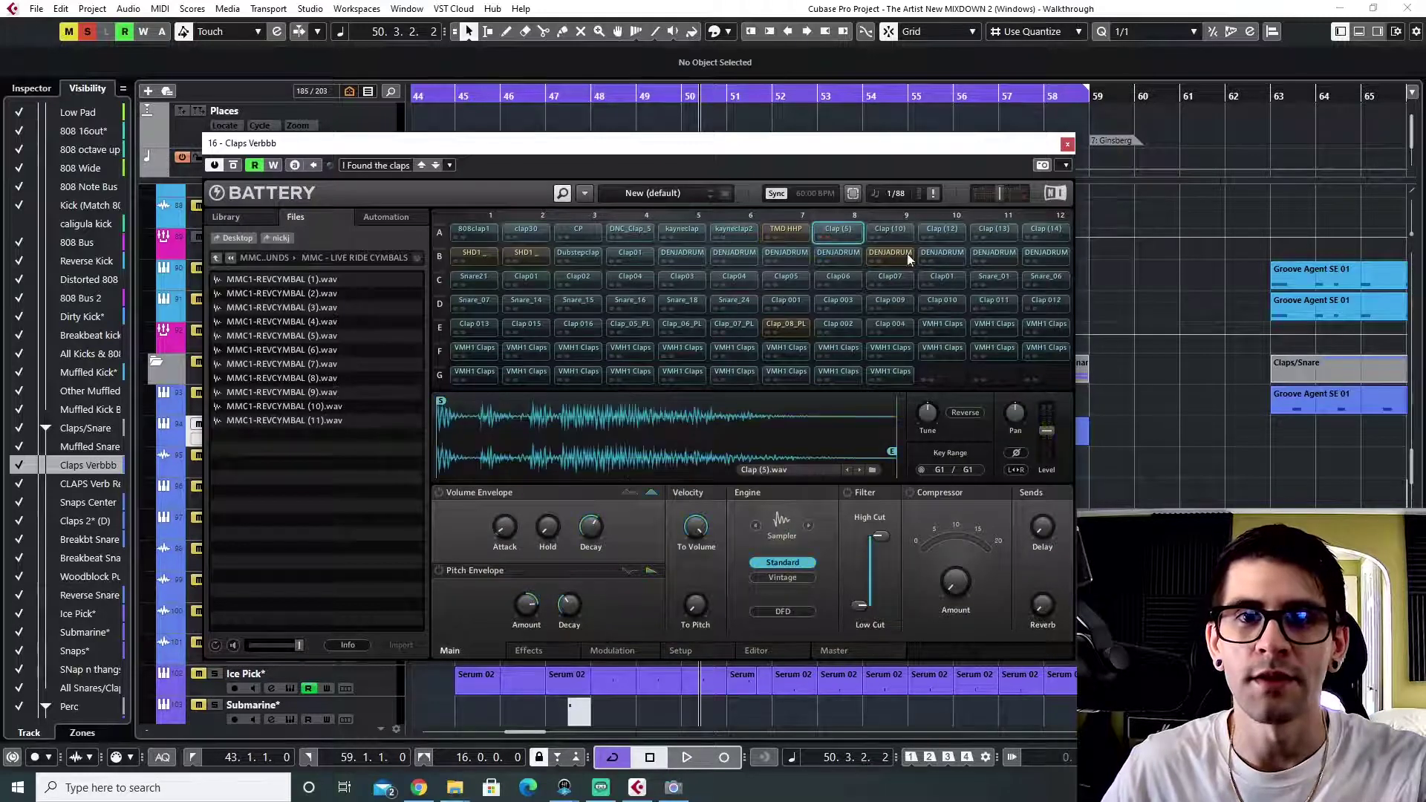
{"action": "left_click", "coordinate": [790, 327]}
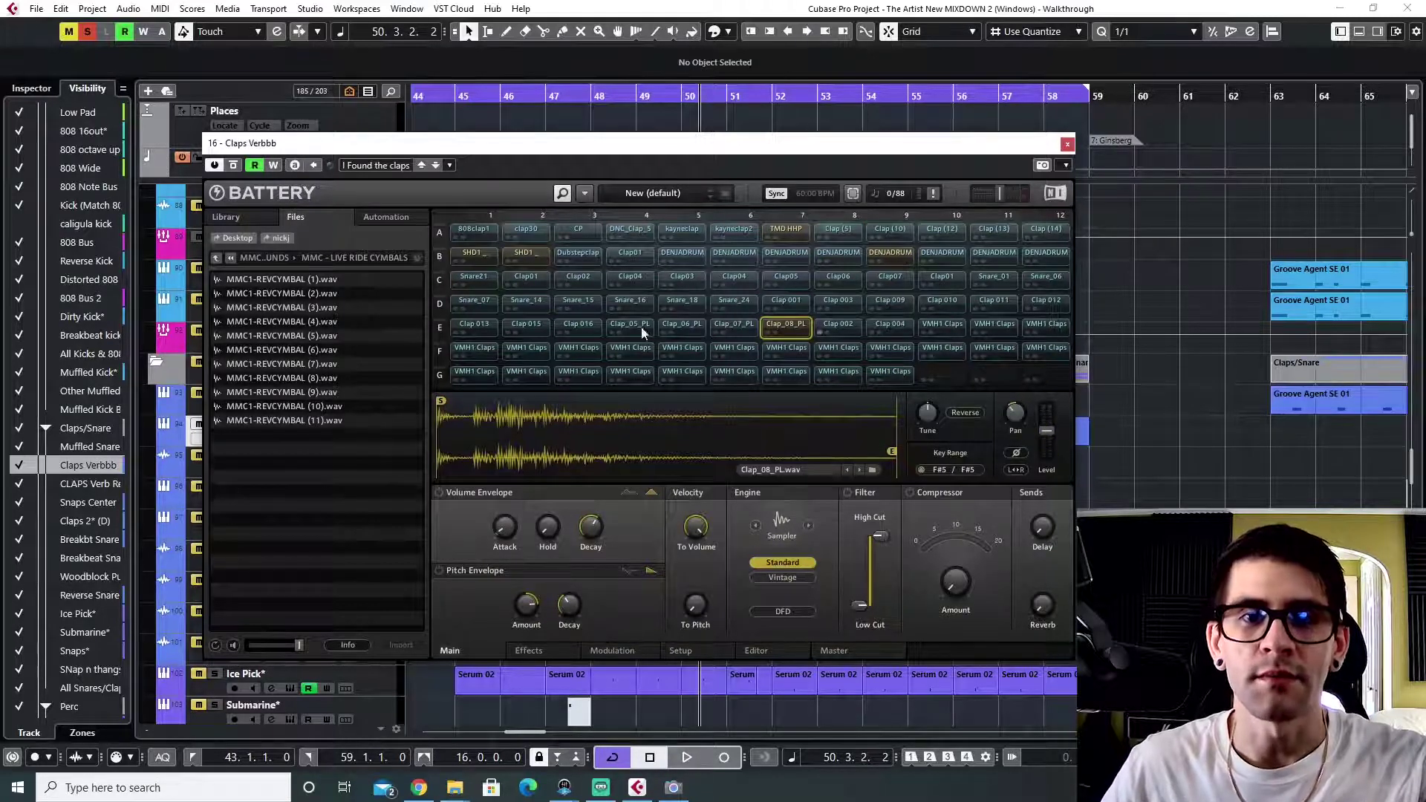
- Close the Claps Verbbb Battery instrument, return the playhead to bar 47 and bring the snaps and percussion tracks into view
{"action": "left_click", "coordinate": [1067, 145]}
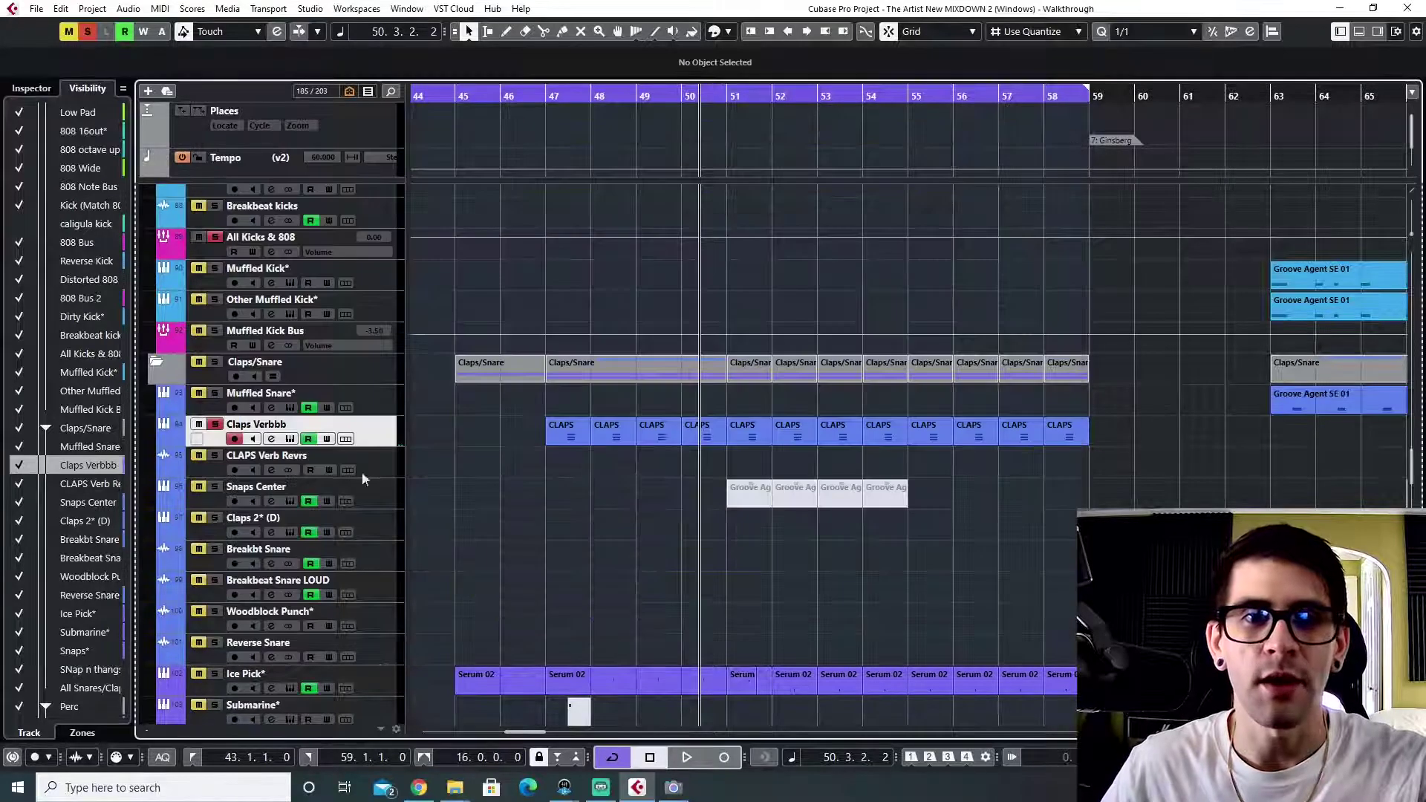
{"action": "left_click", "coordinate": [550, 95]}
{"action": "scroll", "coordinate": [716, 529], "scroll_direction": "down", "scroll_amount": 5}
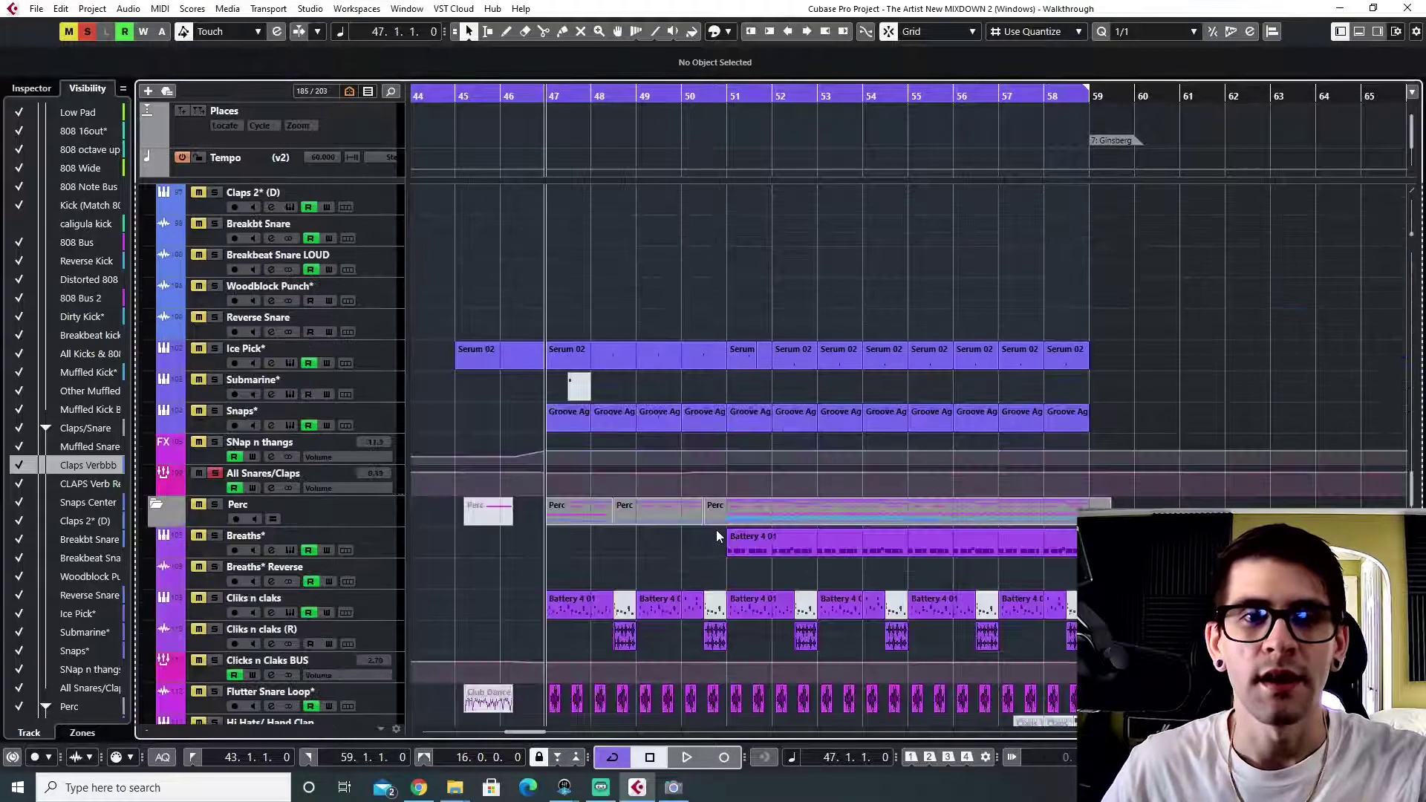
- Solo the Ice Pick track in the Claps/Snare folder and listen to it from bar 47
{"action": "left_click", "coordinate": [356, 357]}
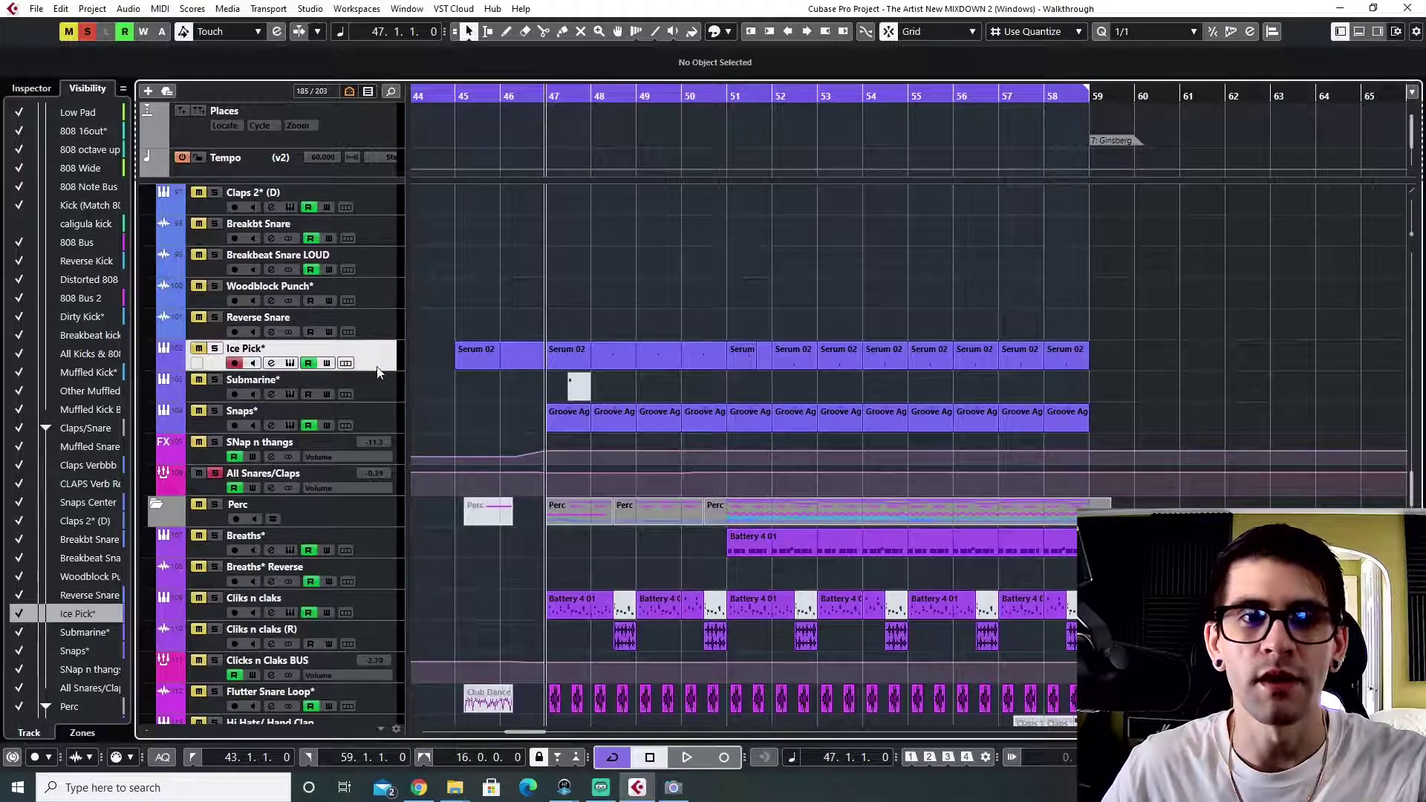
{"action": "scroll", "coordinate": [376, 367], "scroll_direction": "down", "scroll_amount": 2}
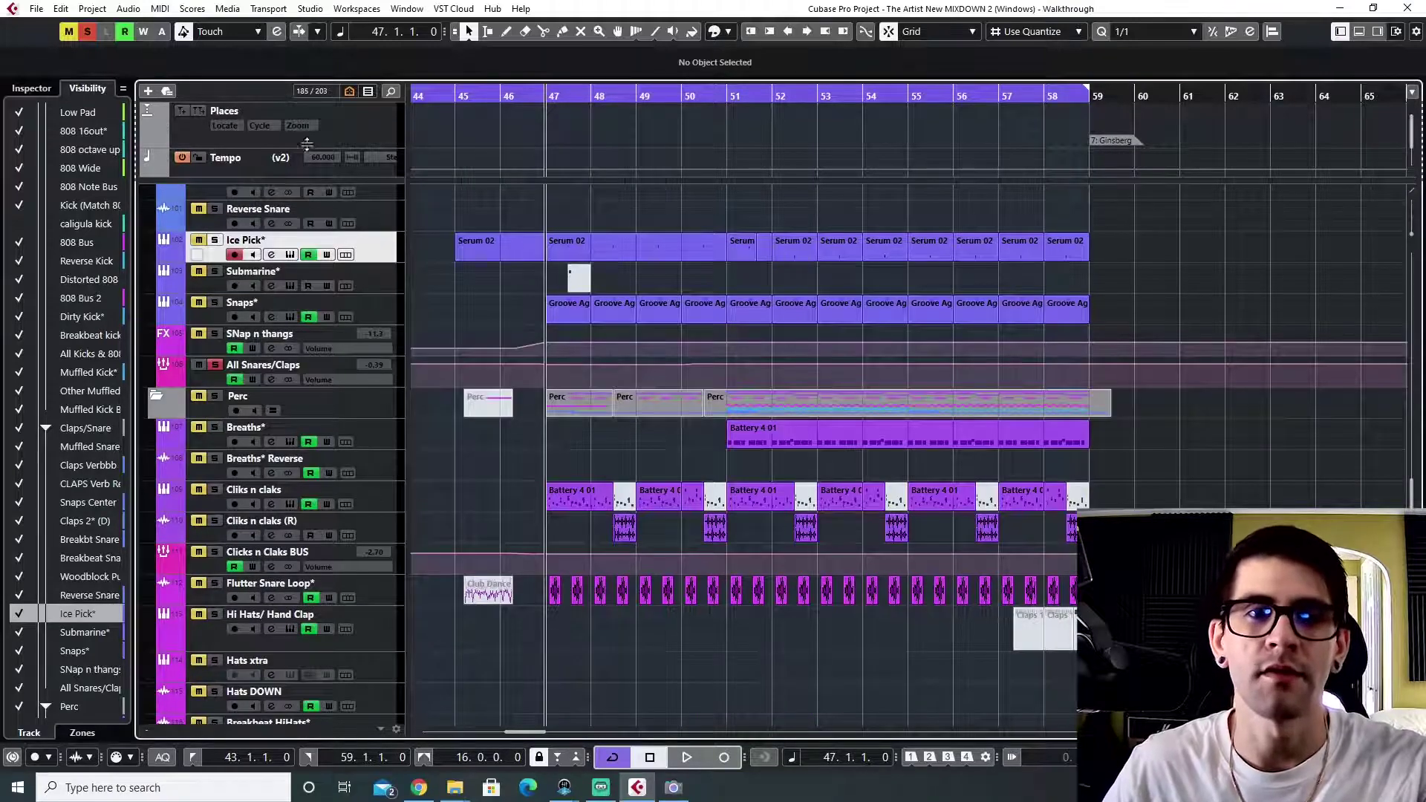
{"action": "scroll", "coordinate": [689, 469], "scroll_direction": "up", "scroll_amount": 6}
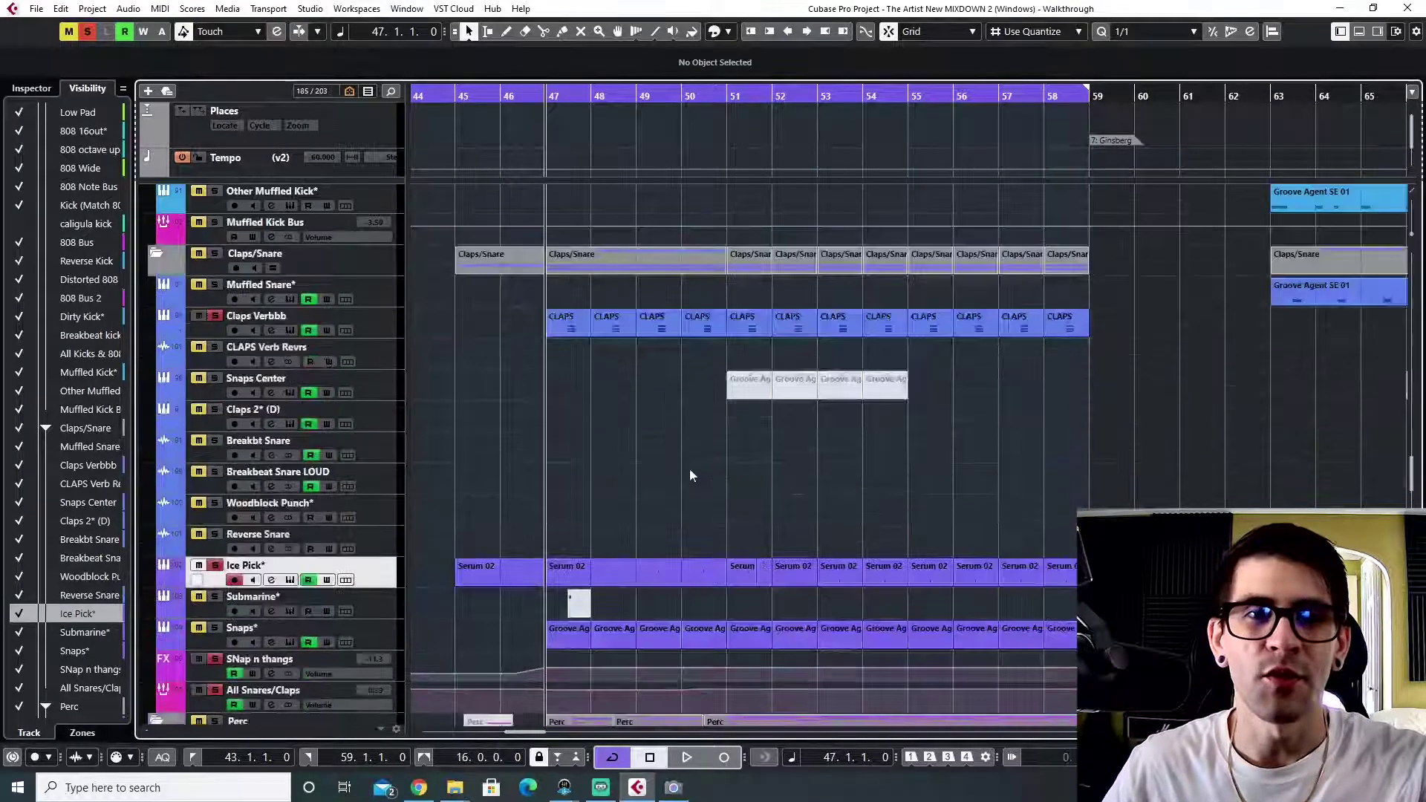
{"action": "scroll", "coordinate": [689, 470], "scroll_direction": "down", "scroll_amount": 4}
{"action": "scroll", "coordinate": [689, 470], "scroll_direction": "up", "scroll_amount": 2}
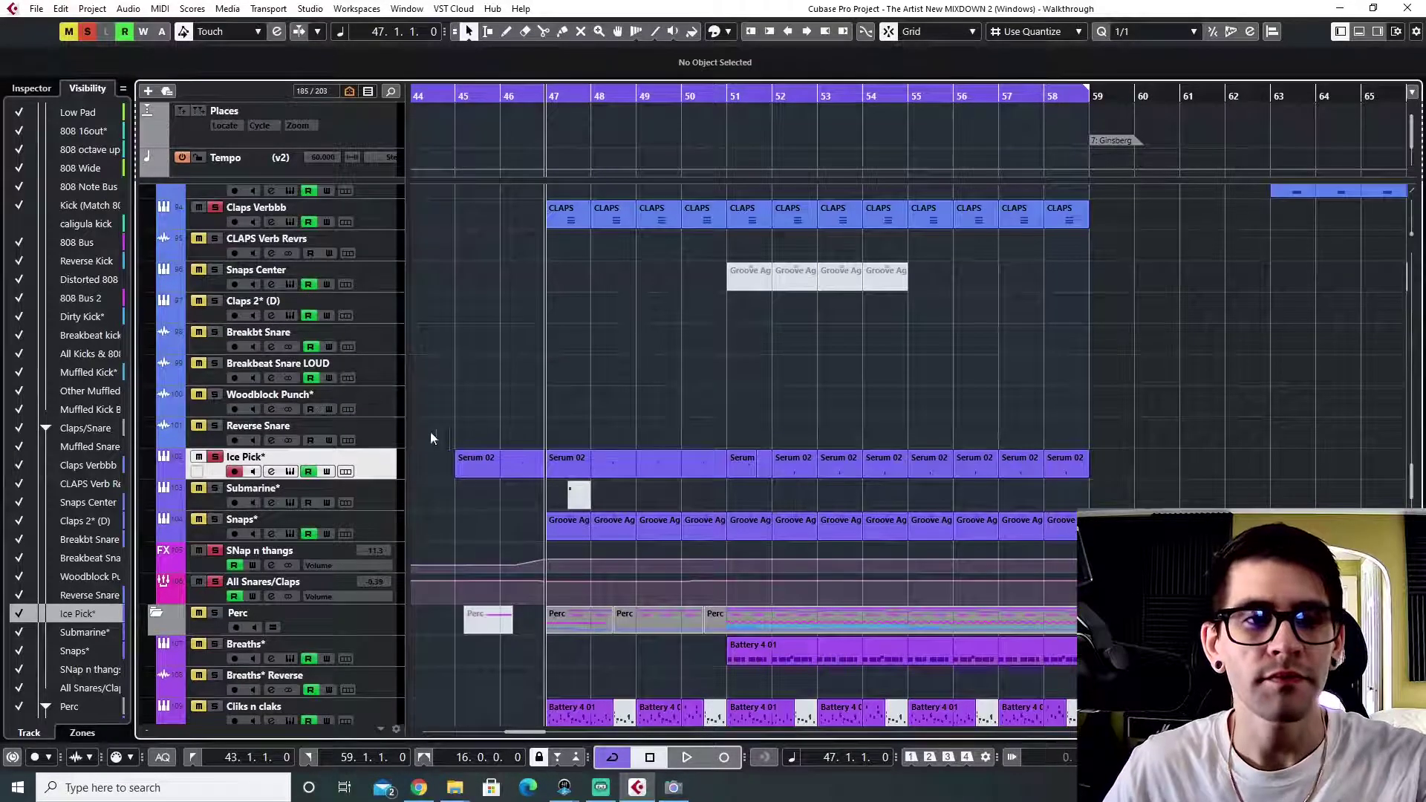
{"action": "scroll", "coordinate": [465, 563], "scroll_direction": "up", "scroll_amount": 4}
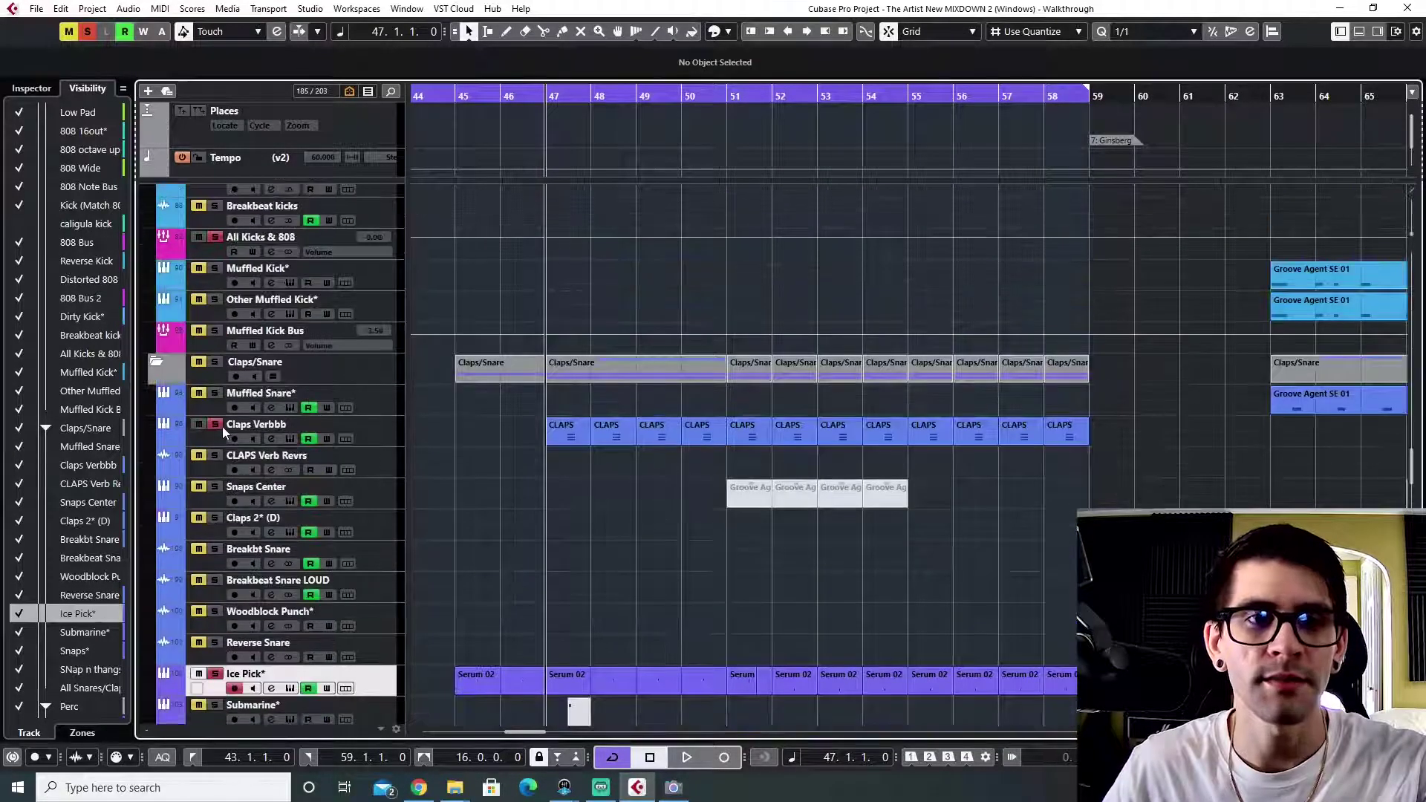
{"action": "scroll", "coordinate": [478, 479], "scroll_direction": "down", "scroll_amount": 6}
{"action": "key", "text": "space"}
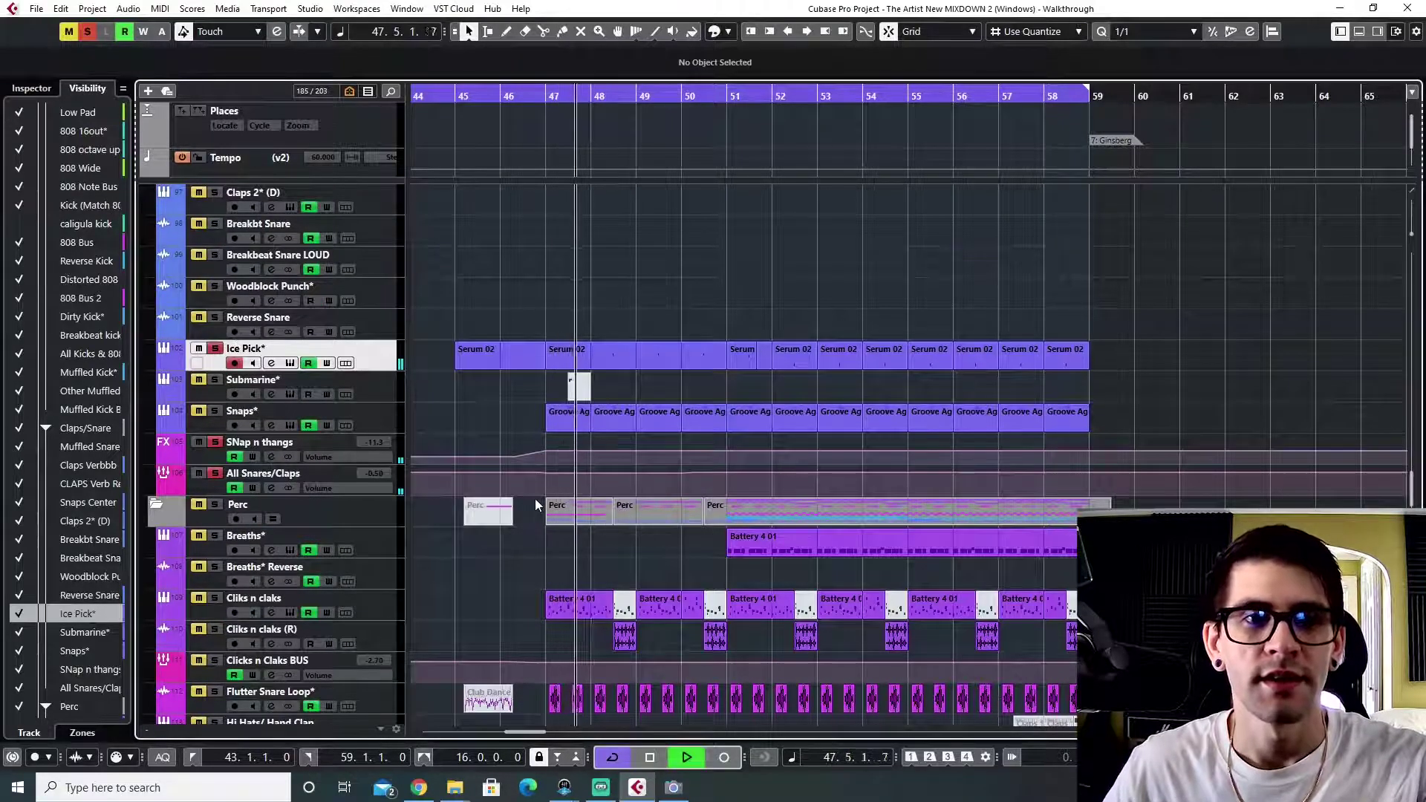
{"action": "scroll", "coordinate": [535, 497], "scroll_direction": "up", "scroll_amount": 2}
{"action": "scroll", "coordinate": [305, 290], "scroll_direction": "up", "scroll_amount": 2}
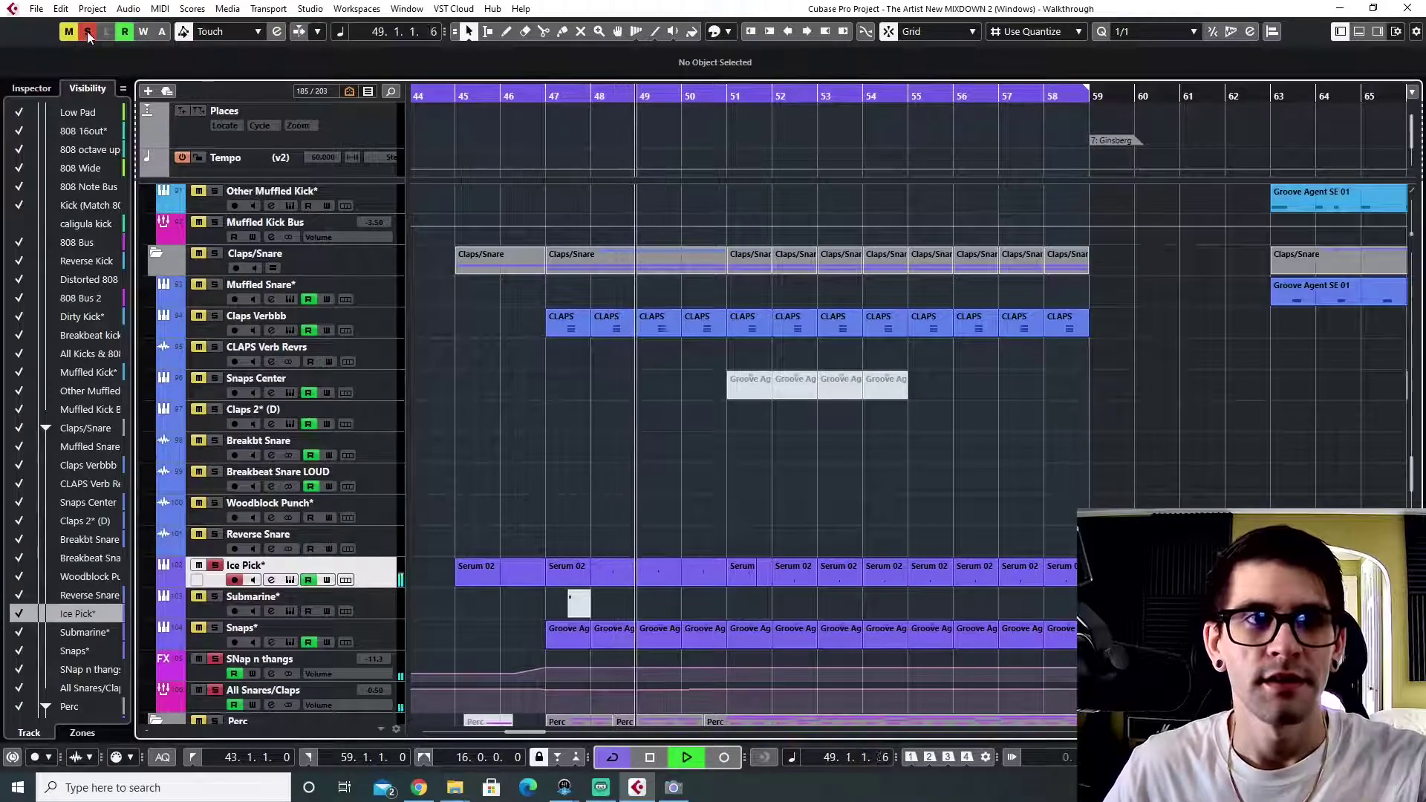
- Return the playhead to bar 47, clear all solos and play the full mix for about two bars, then stop
{"action": "left_click_drag", "start_coordinate": [545, 95], "coordinate": [545, 98]}
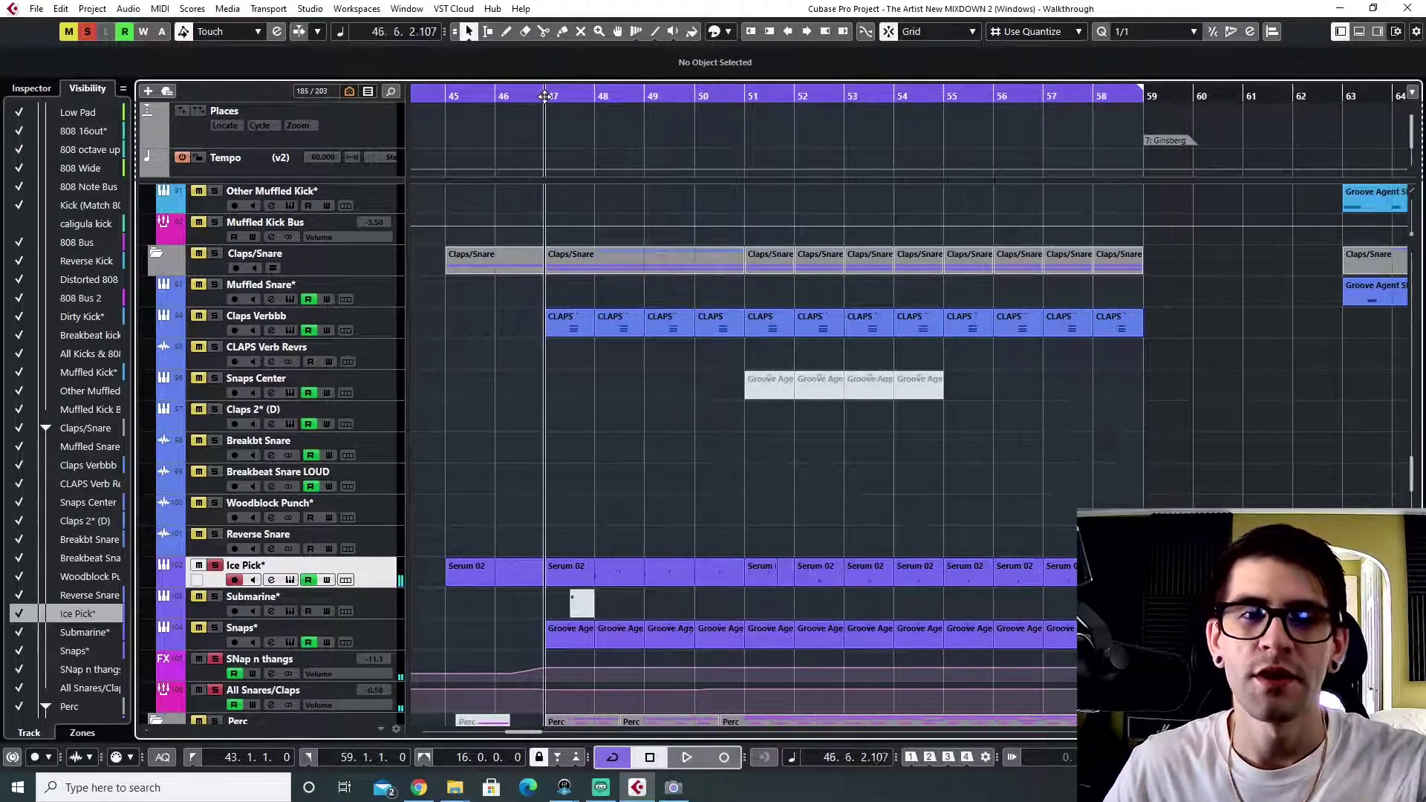
{"action": "left_click", "coordinate": [91, 32]}
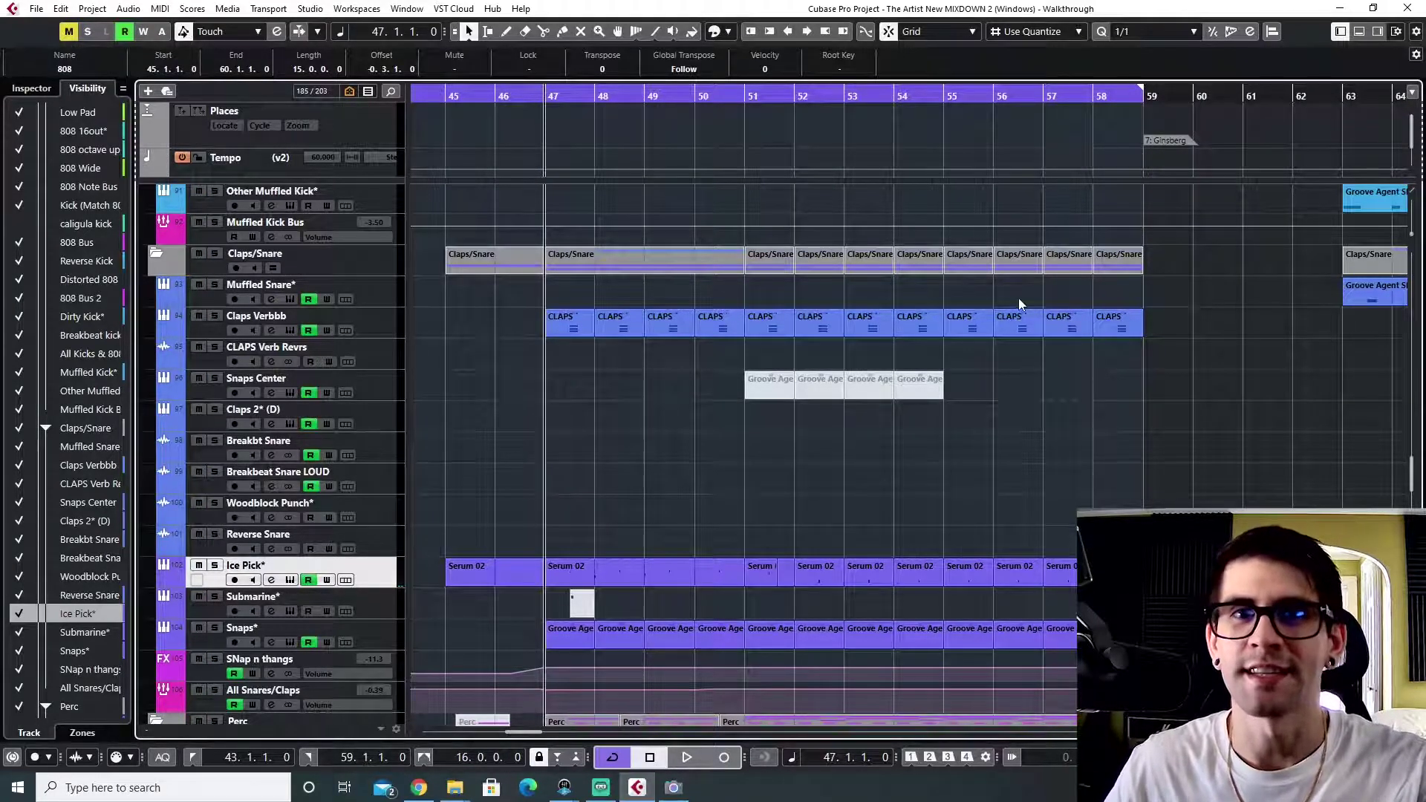
{"action": "key", "text": "space"}
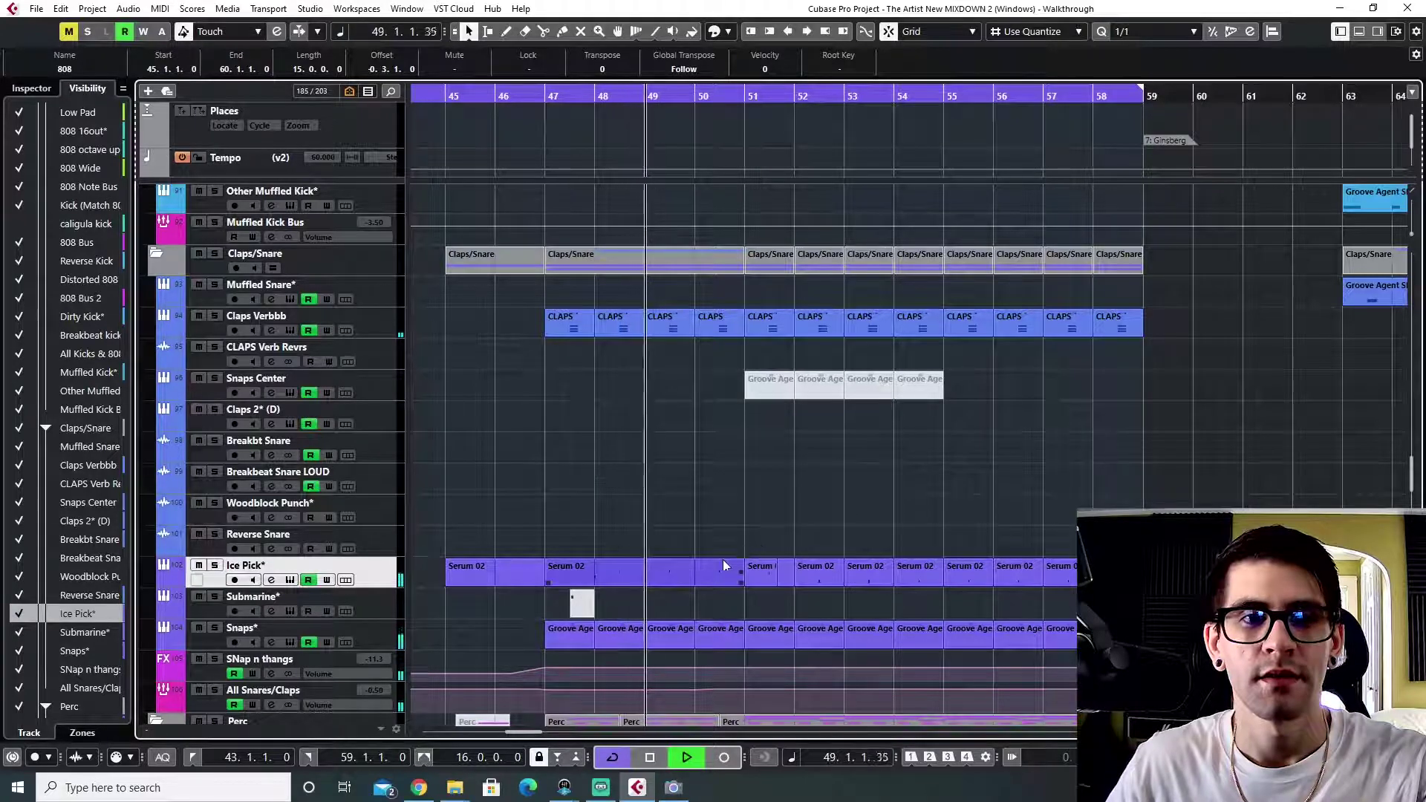
{"action": "key", "text": "space"}
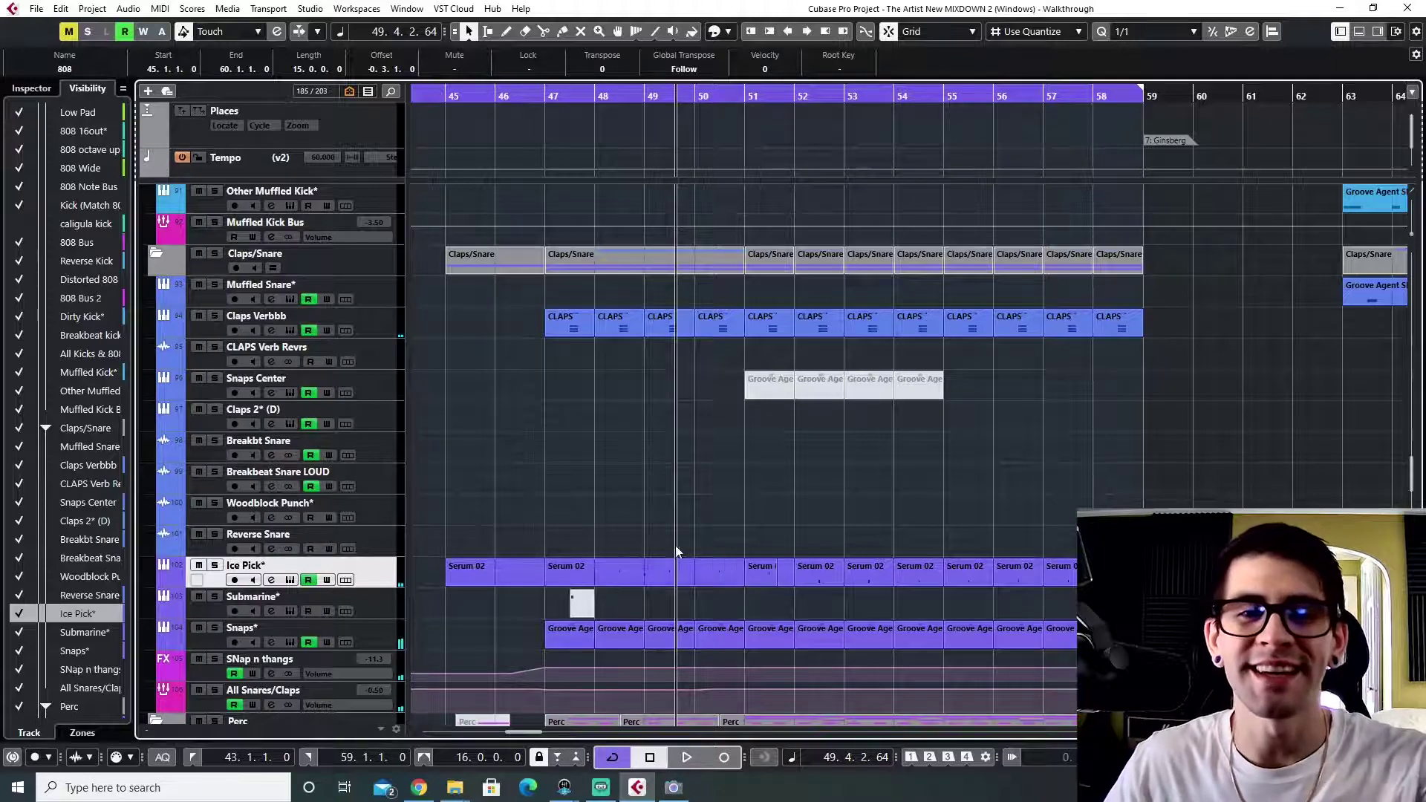
- Solo the Snaps track and play it from bar 47
{"action": "scroll", "coordinate": [672, 568], "scroll_direction": "down", "scroll_amount": 3}
{"action": "scroll", "coordinate": [671, 568], "scroll_direction": "down", "scroll_amount": 2}
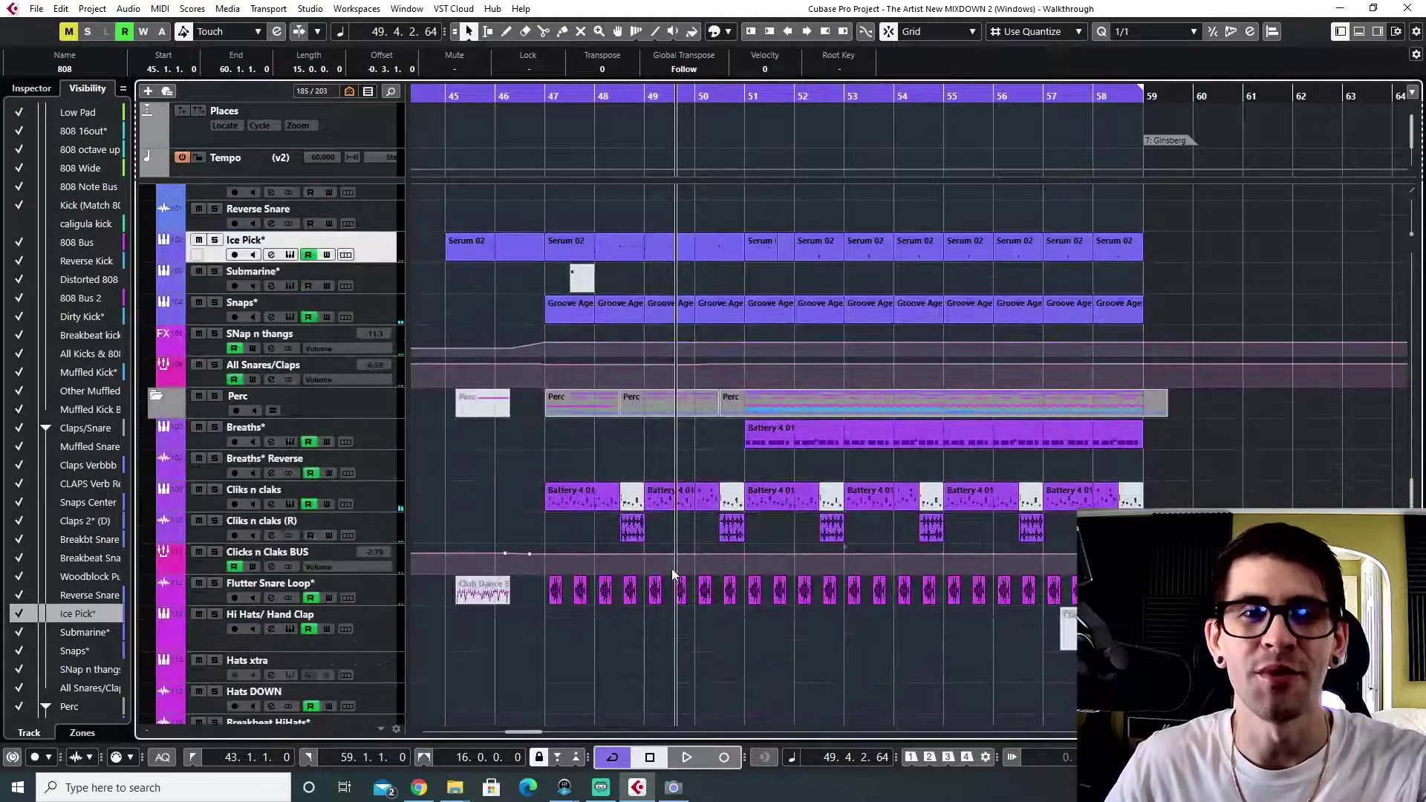
{"action": "left_click", "coordinate": [371, 308]}
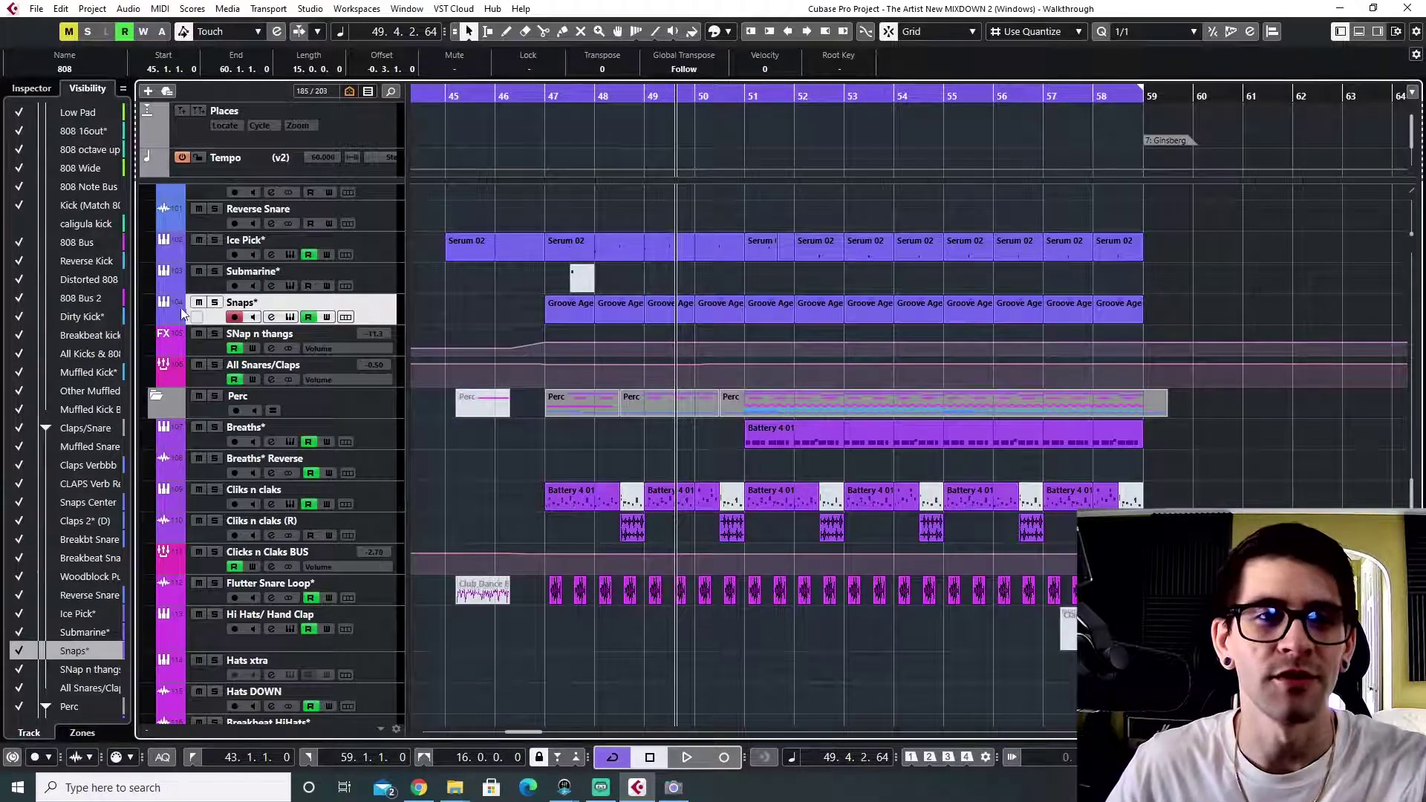
{"action": "left_click", "coordinate": [216, 303]}
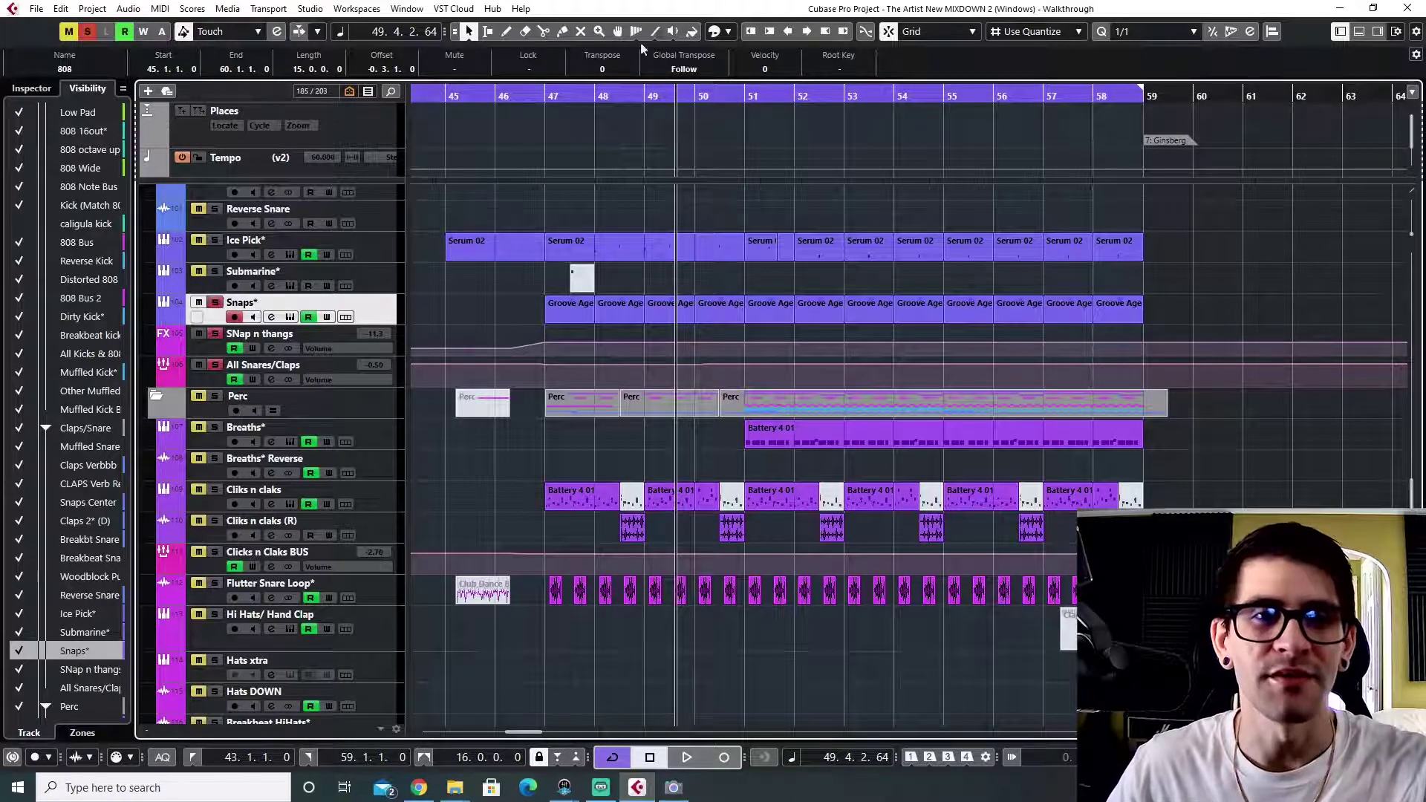
{"action": "left_click", "coordinate": [550, 95]}
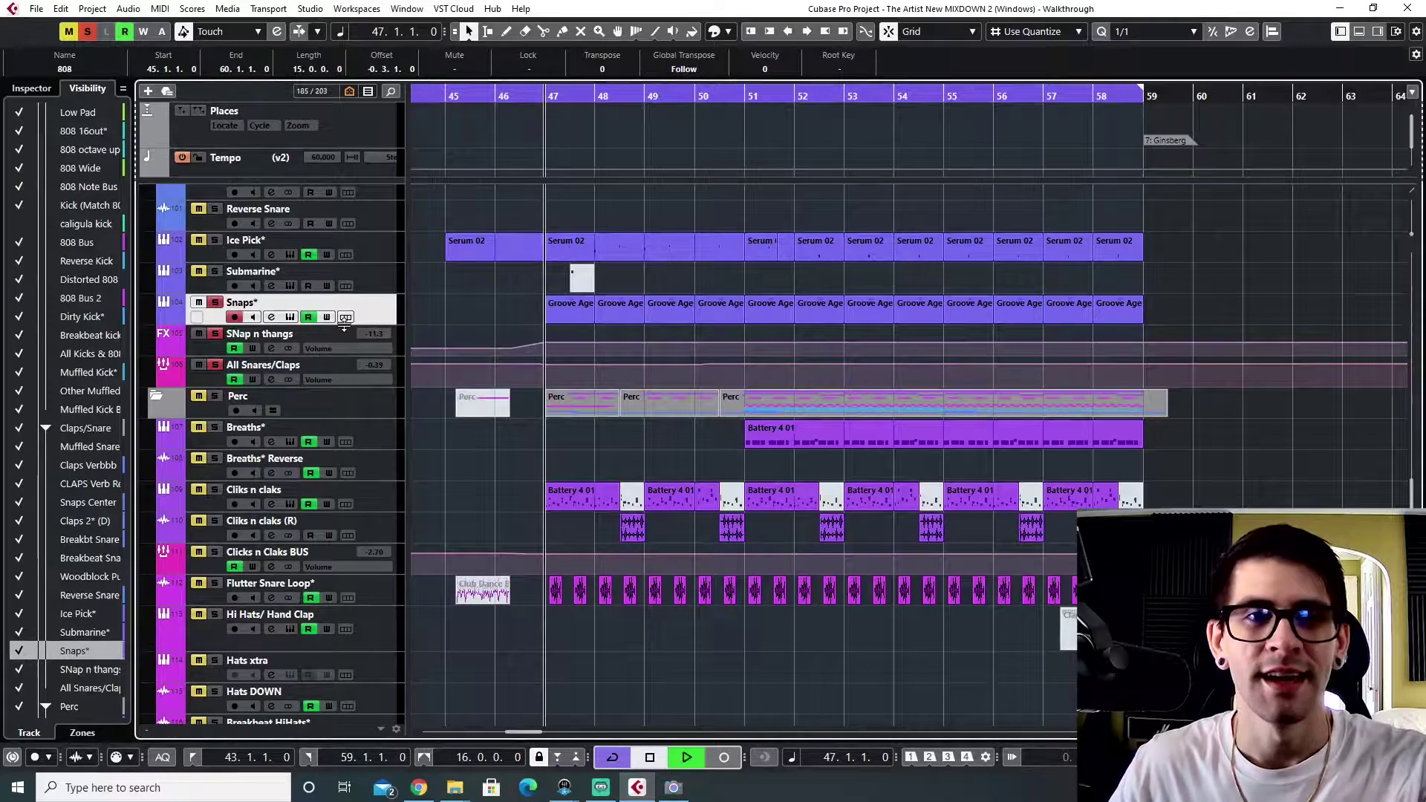
- Open the Snaps track's Groove Agent SE instrument and alternately audition the B4 finger-snap and A4 31R1SN1e pads
{"action": "left_click", "coordinate": [290, 317]}
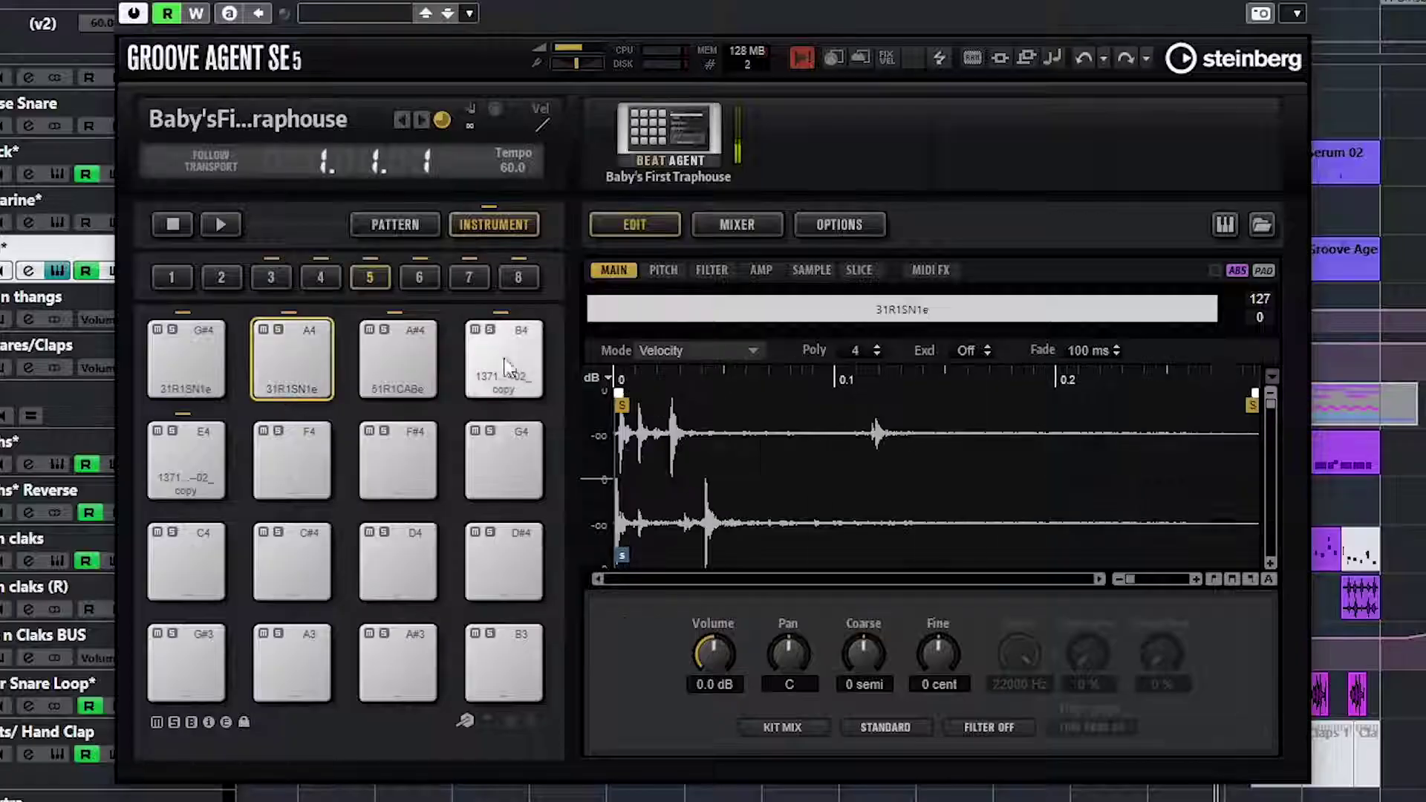
{"action": "left_click", "coordinate": [505, 367]}
{"action": "left_click", "coordinate": [291, 364]}
{"action": "left_click", "coordinate": [494, 366]}
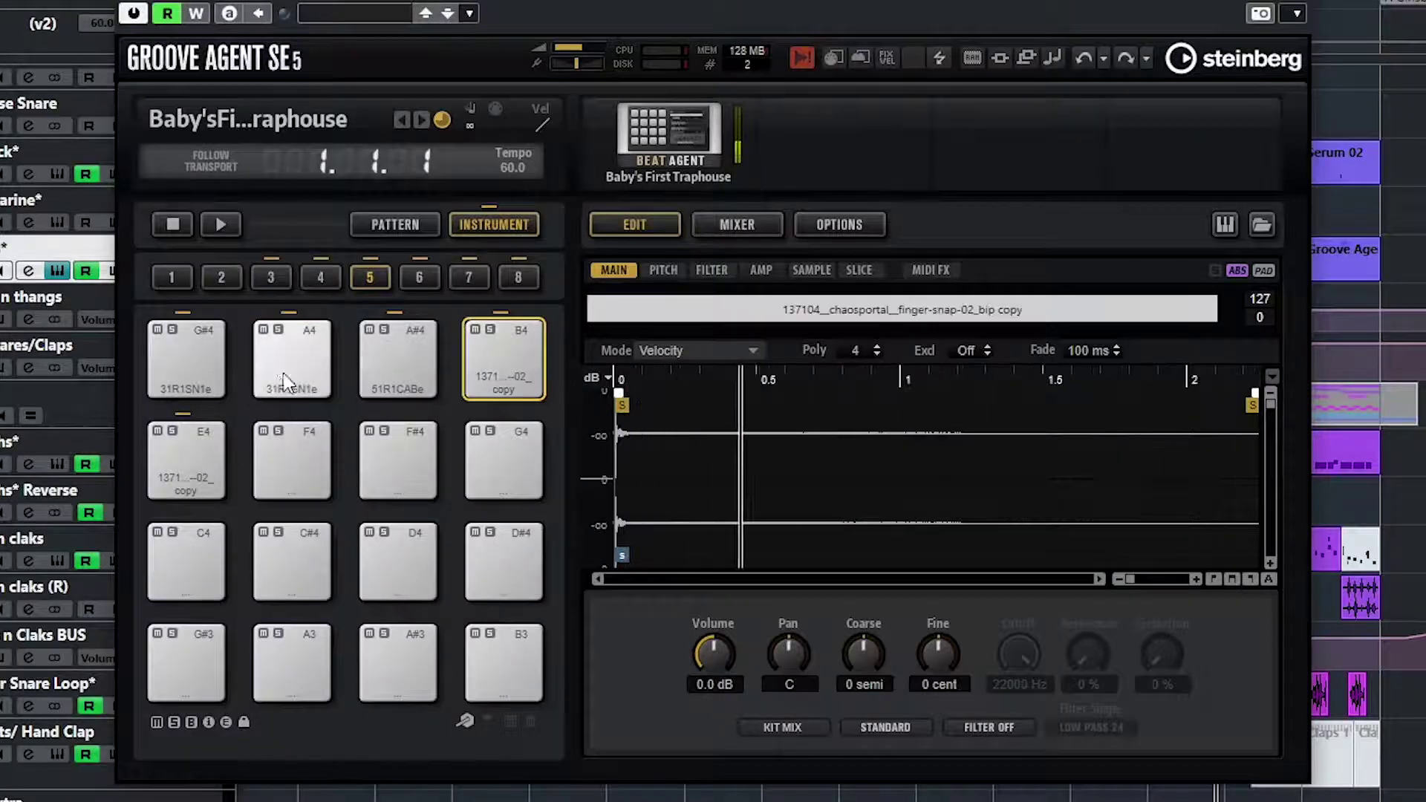
{"action": "left_click", "coordinate": [286, 382]}
{"action": "left_click", "coordinate": [497, 370]}
{"action": "left_click", "coordinate": [304, 371]}
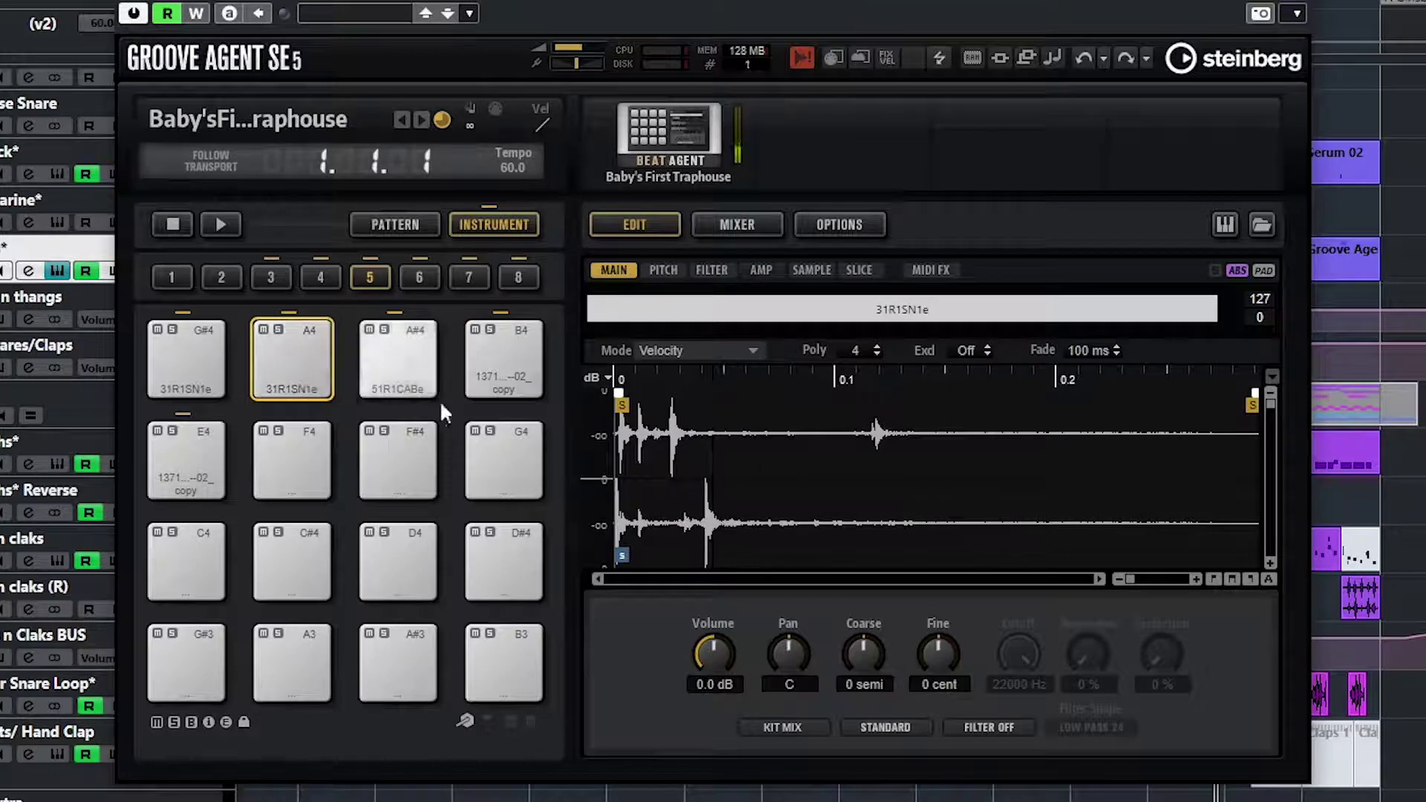
- Audition the A4, A#4 and B4 pads in sequence, then close the Groove Agent instrument
{"action": "left_click", "coordinate": [306, 376]}
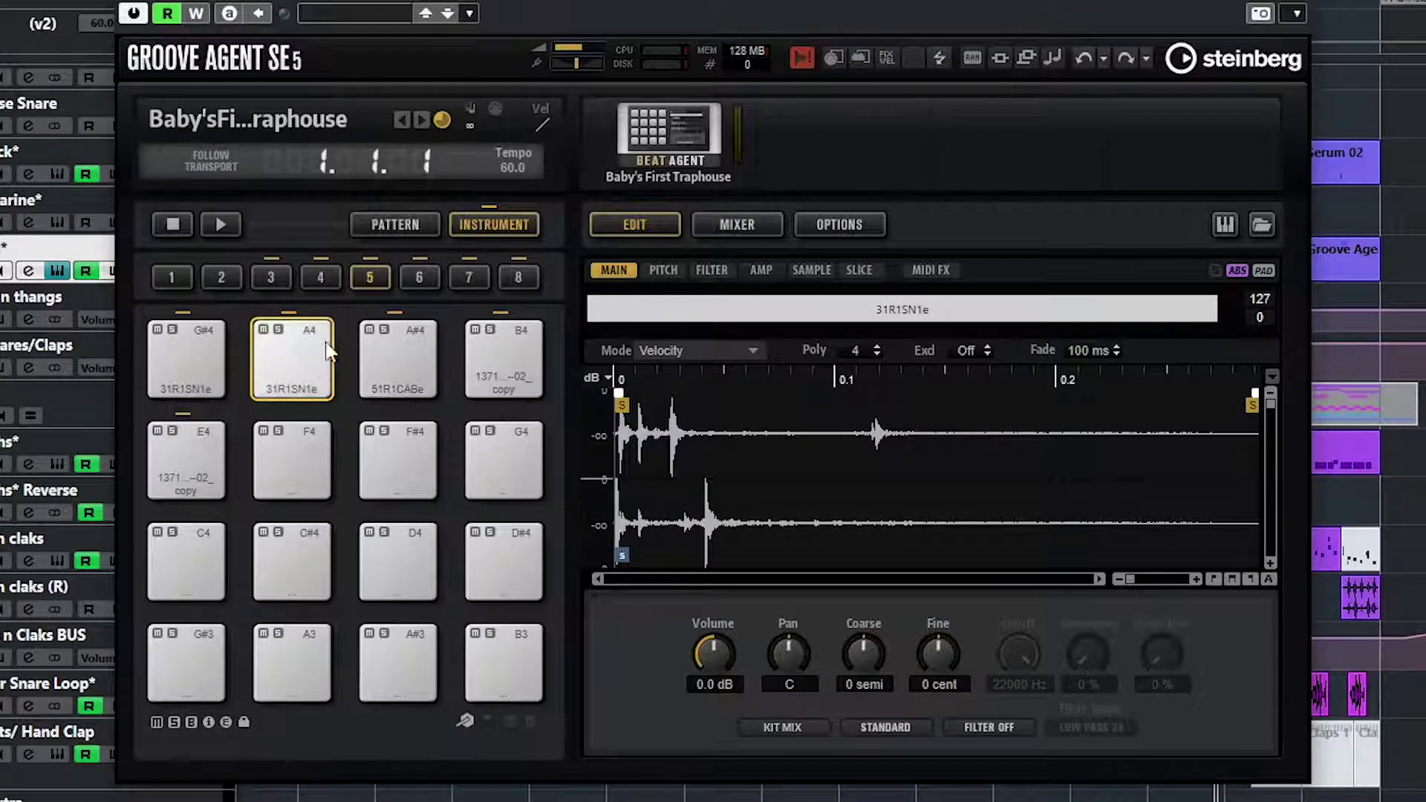
{"action": "left_click", "coordinate": [296, 374]}
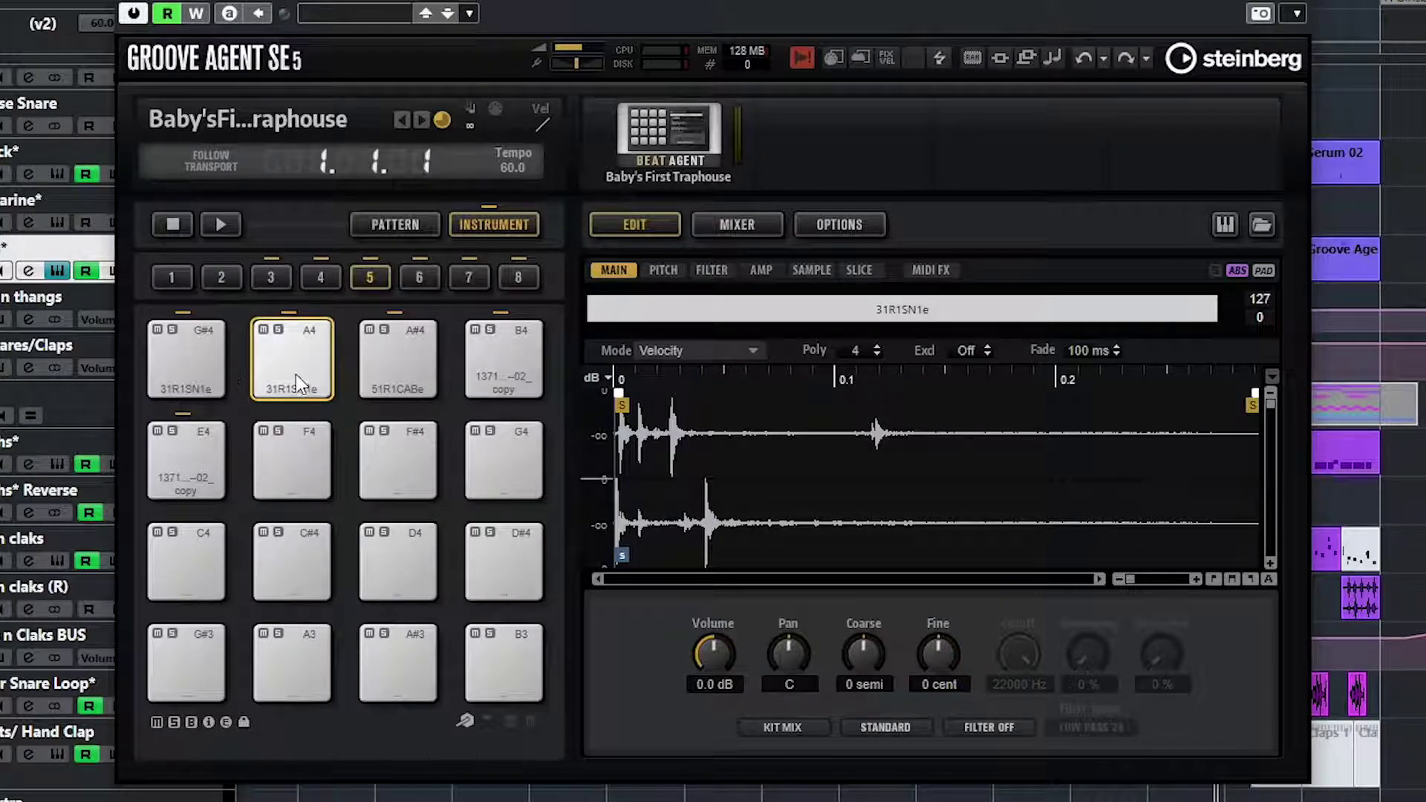
{"action": "left_click", "coordinate": [398, 372]}
{"action": "left_click", "coordinate": [487, 373]}
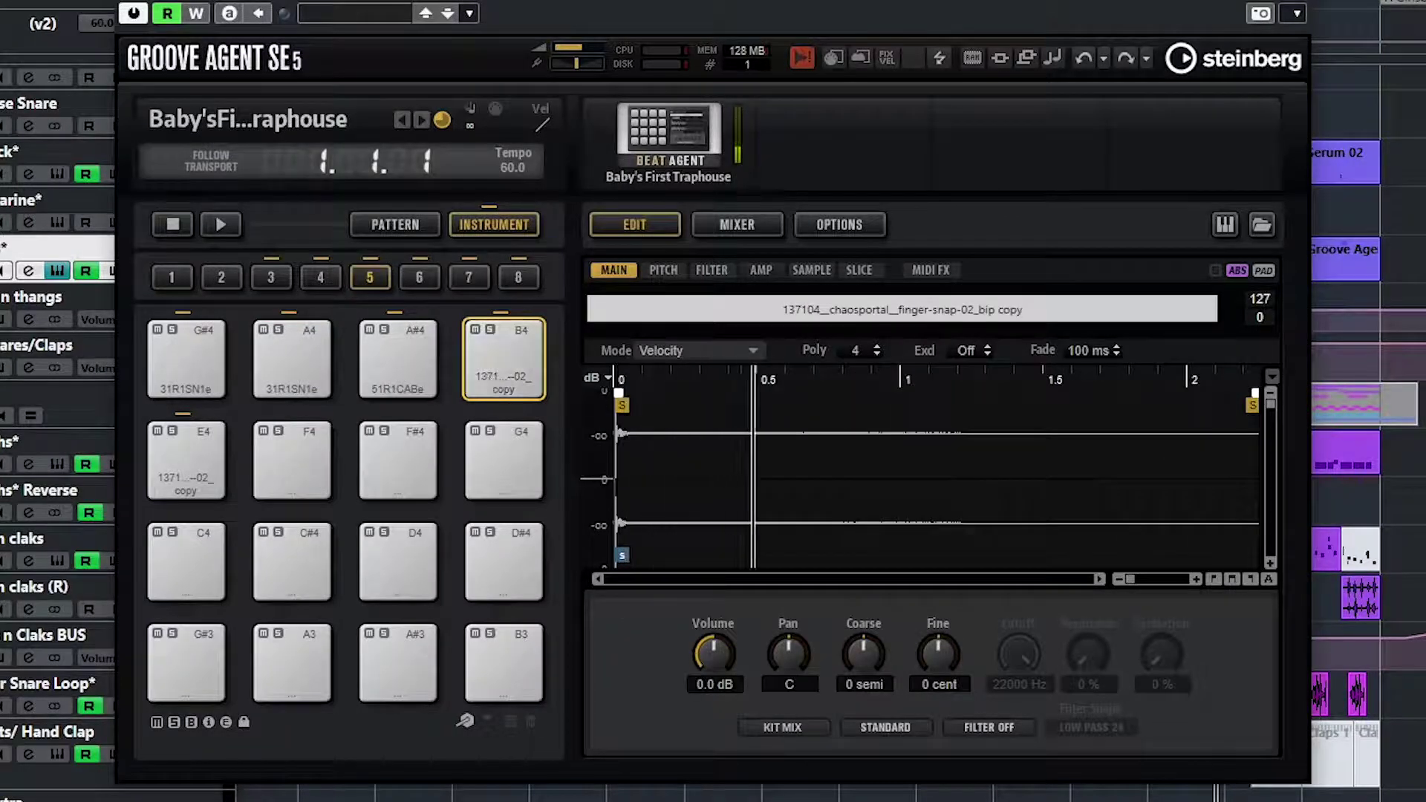
{"action": "left_click", "coordinate": [501, 350]}
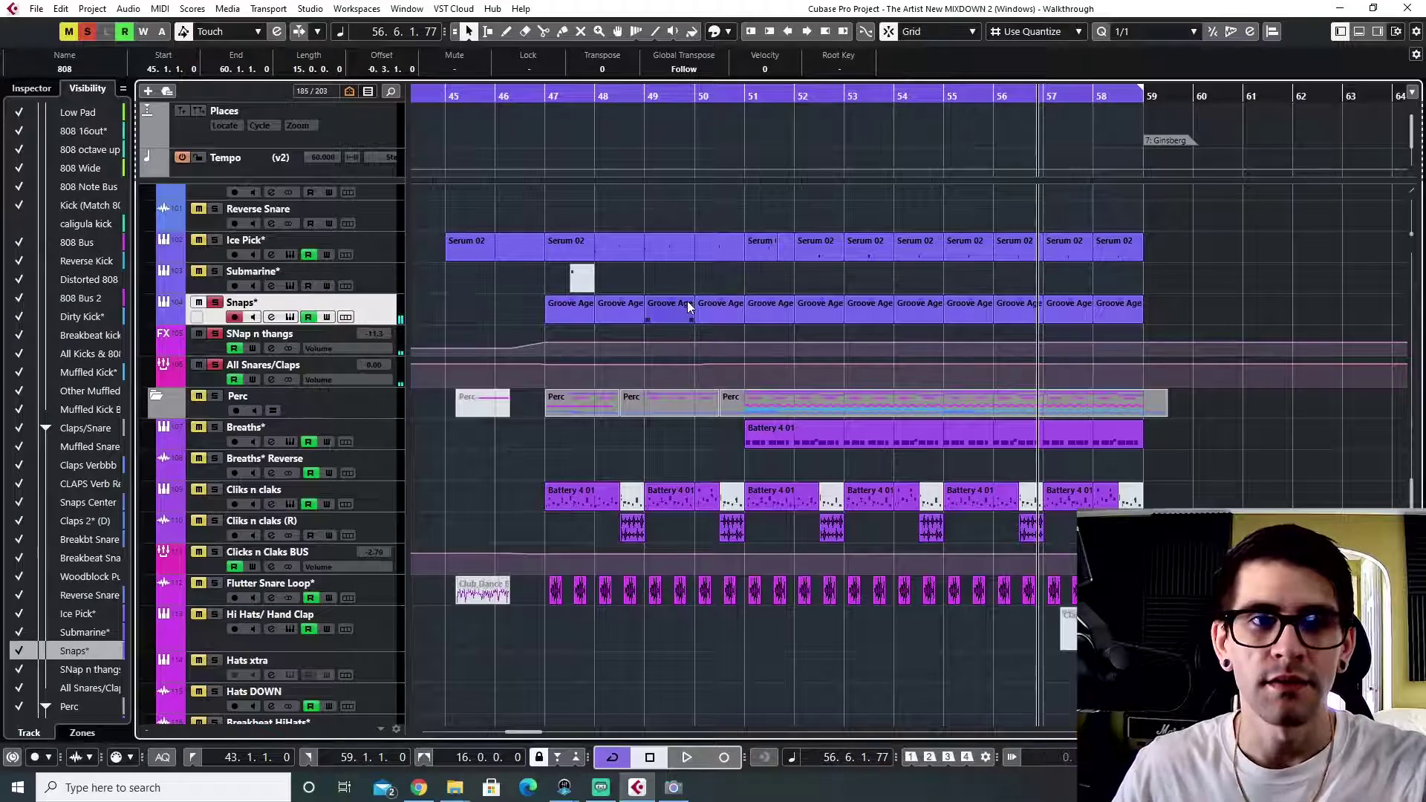
- Open the Snaps part at bar 47 for note editing, audition its B4 and A4 notes, and close the editor
{"action": "double_click", "coordinate": [570, 307]}
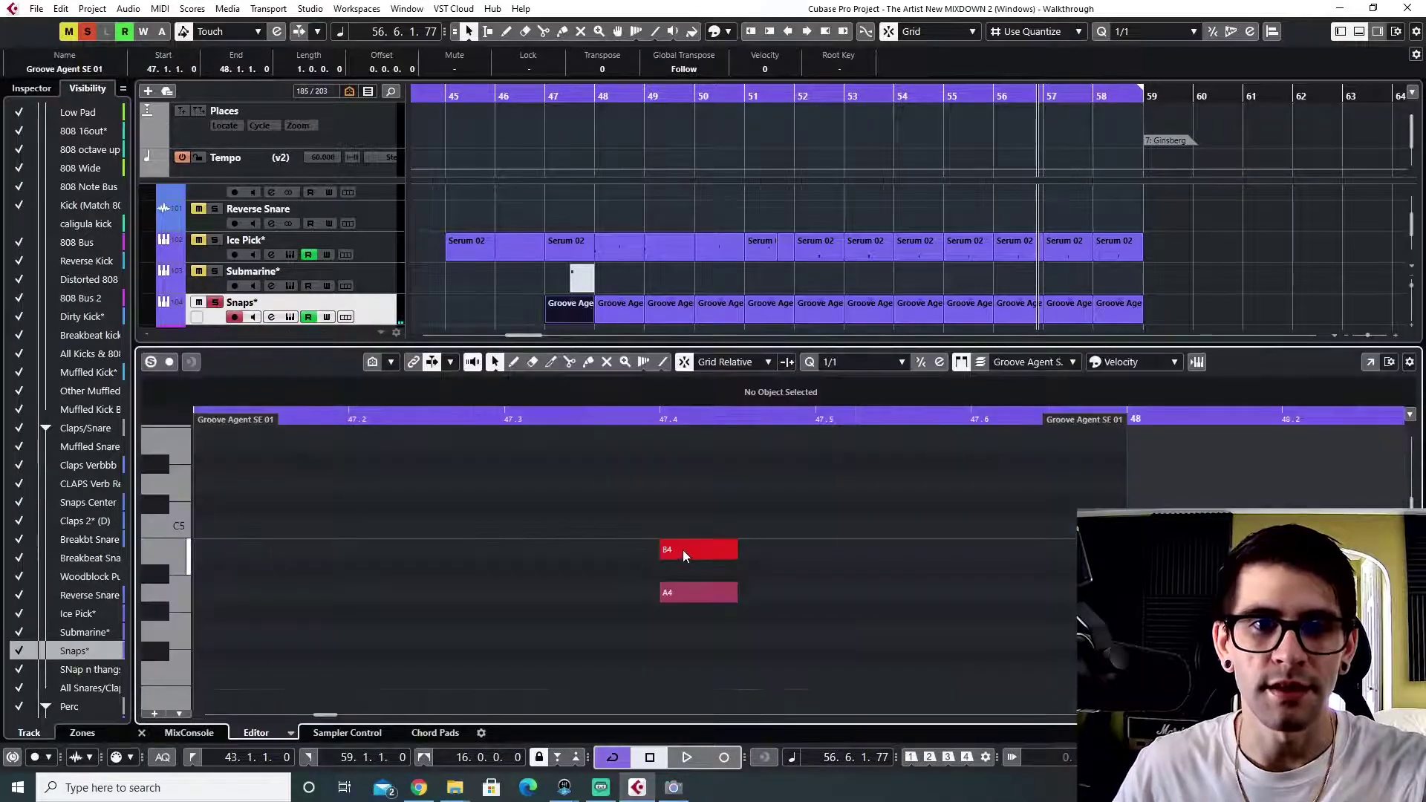
{"action": "left_click", "coordinate": [683, 554]}
{"action": "left_click", "coordinate": [685, 598]}
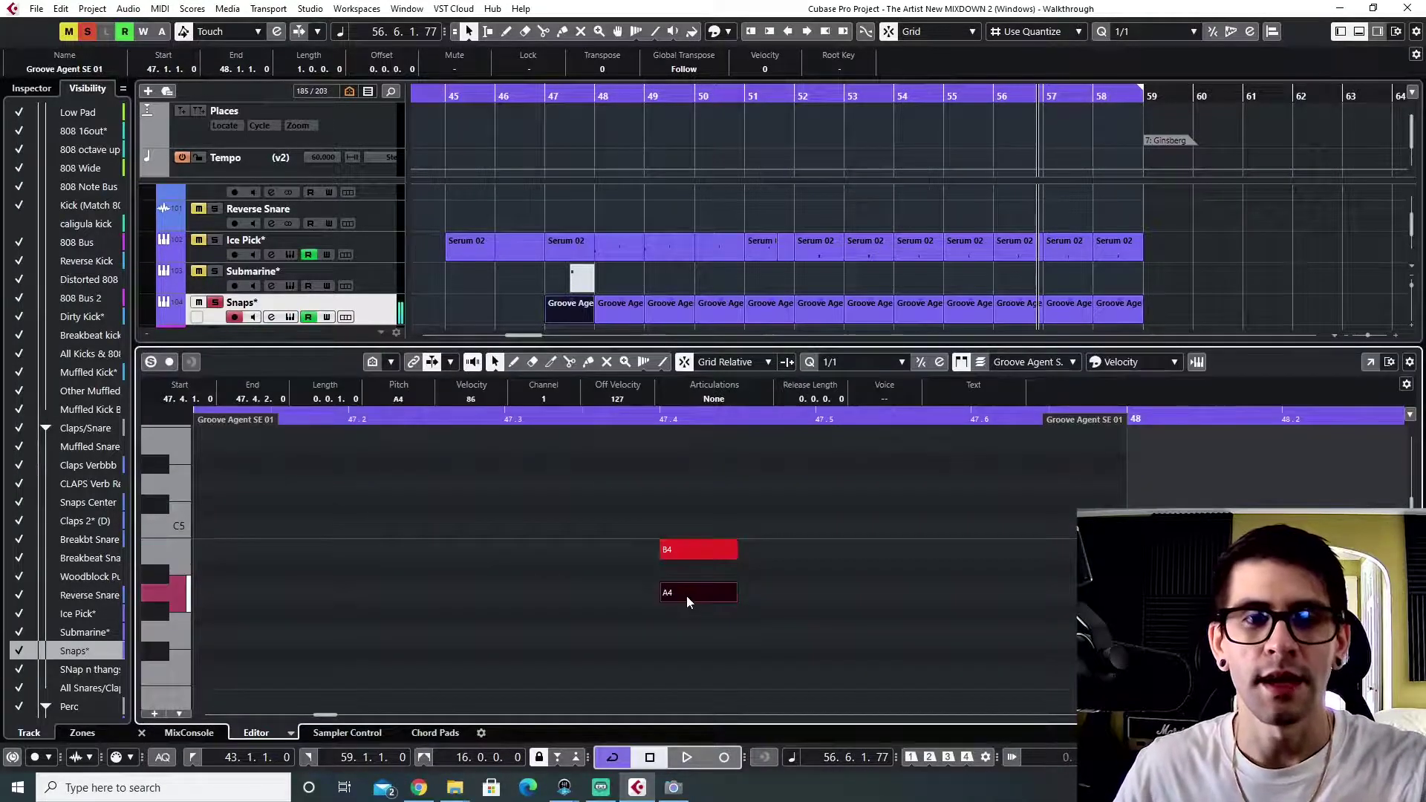
{"action": "left_click", "coordinate": [142, 733]}
- Locate the playhead to bar 47 and play the soloed snaps briefly, then stop
{"action": "key", "text": "l"}
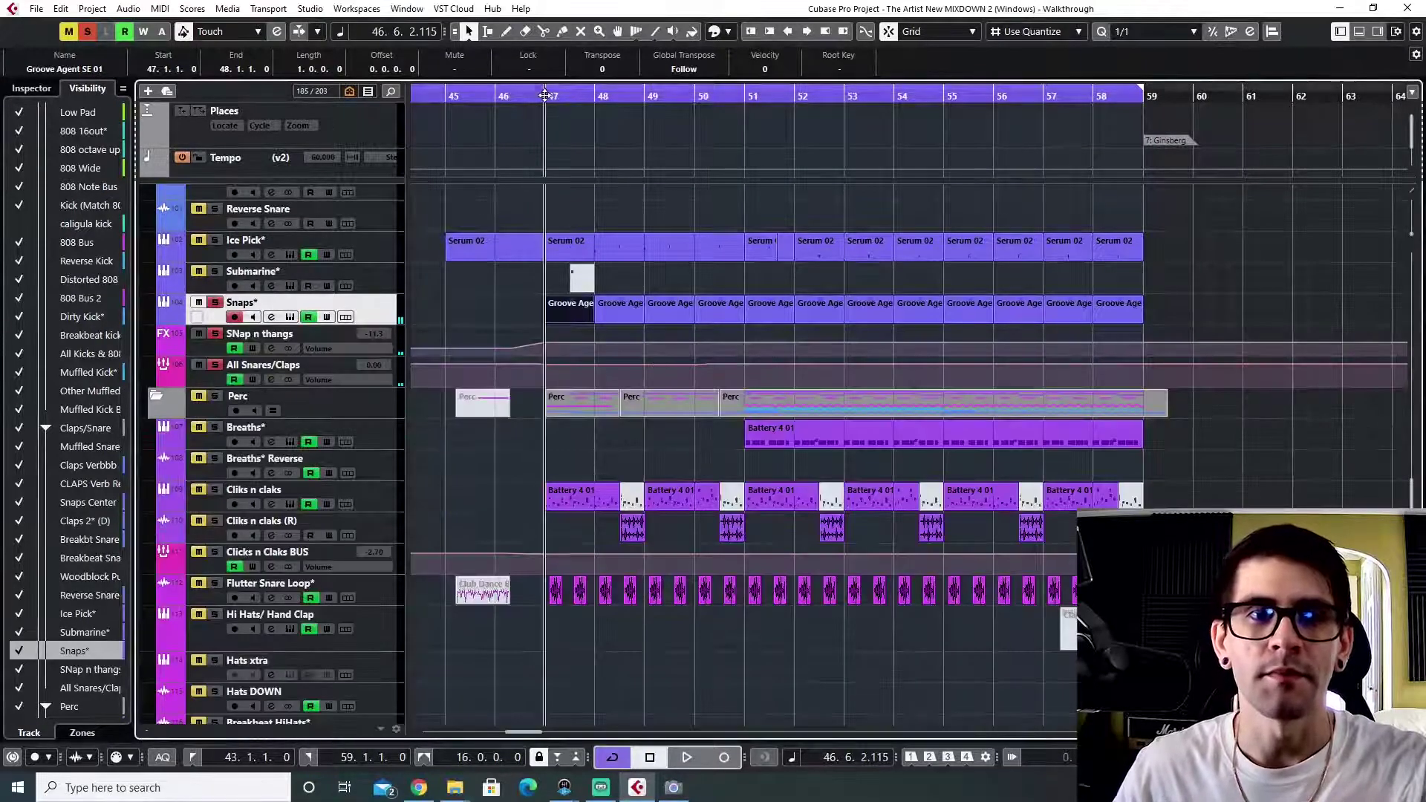
{"action": "key", "text": "space"}
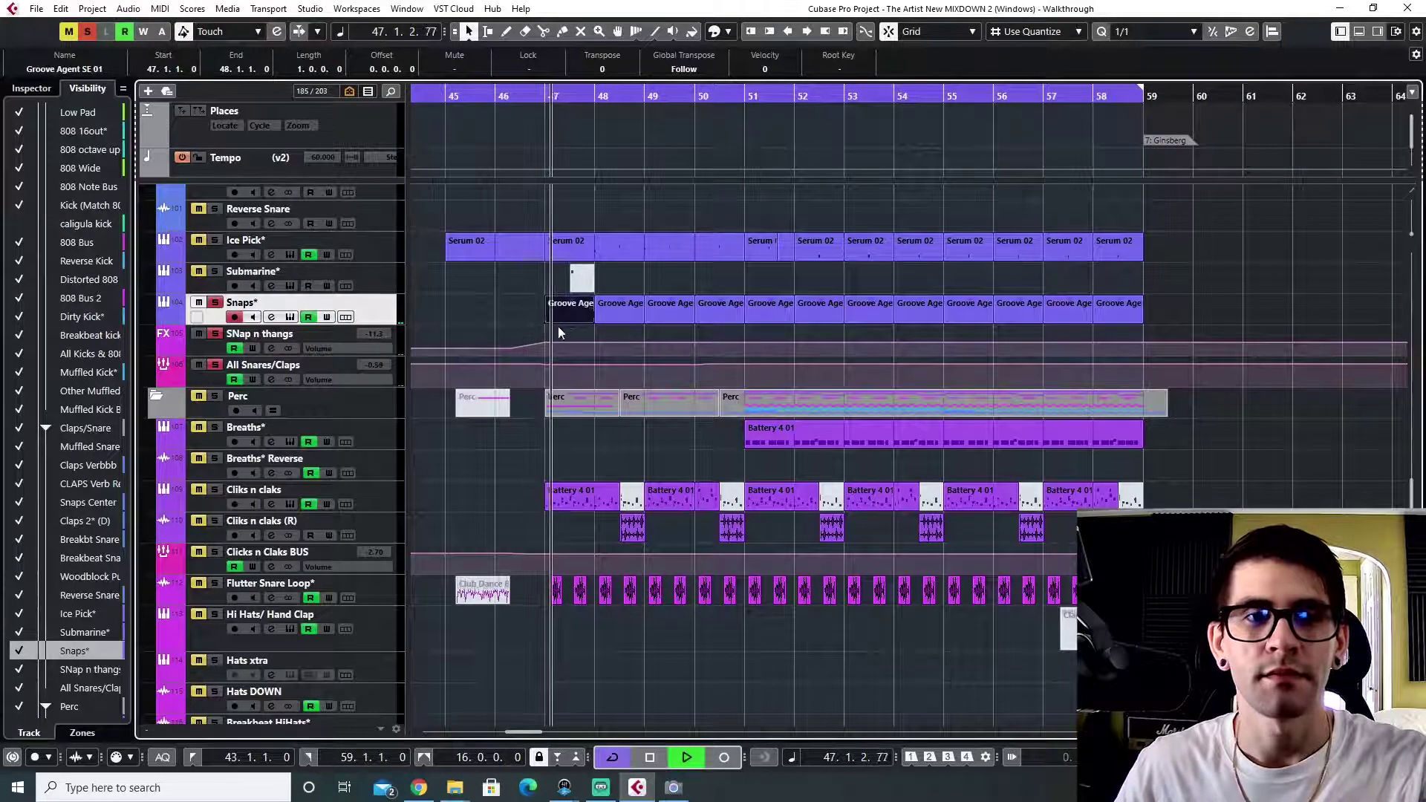
{"action": "key", "text": "space"}
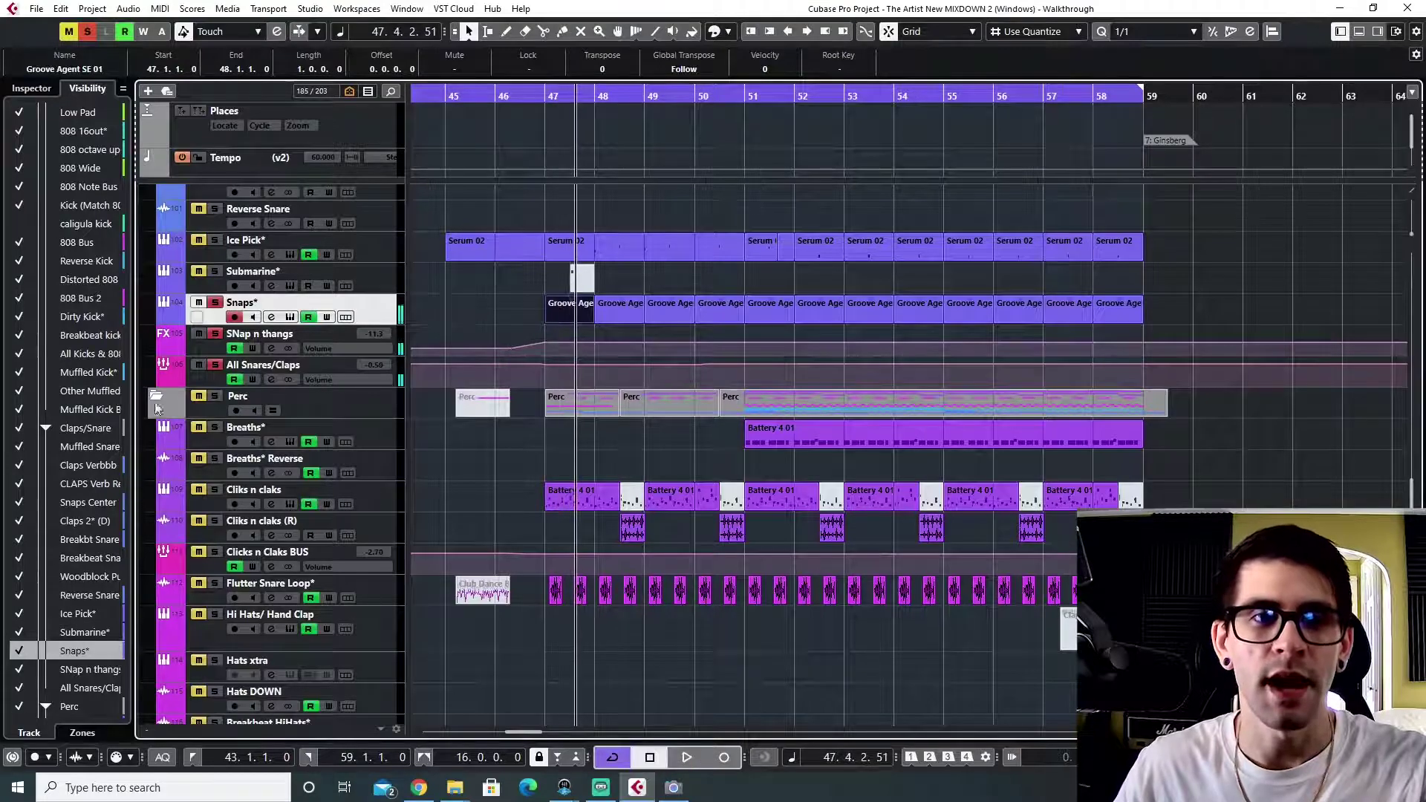
- Find the Crash Twang track among the percussion, solo it and return the playhead to bar 47
{"action": "scroll", "coordinate": [462, 485], "scroll_direction": "down", "scroll_amount": 2}
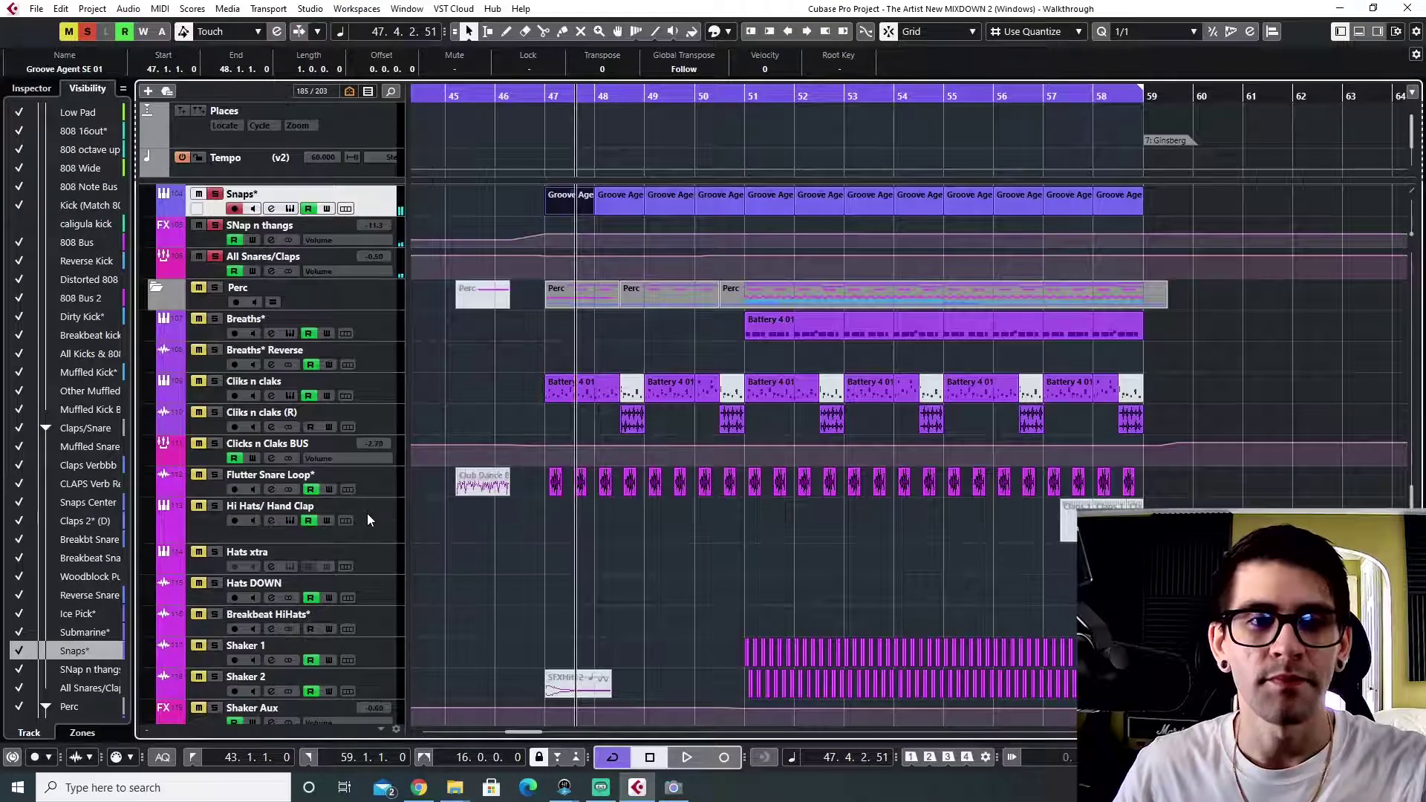
{"action": "scroll", "coordinate": [369, 510], "scroll_direction": "down", "scroll_amount": 10}
{"action": "scroll", "coordinate": [505, 548], "scroll_direction": "up", "scroll_amount": 7}
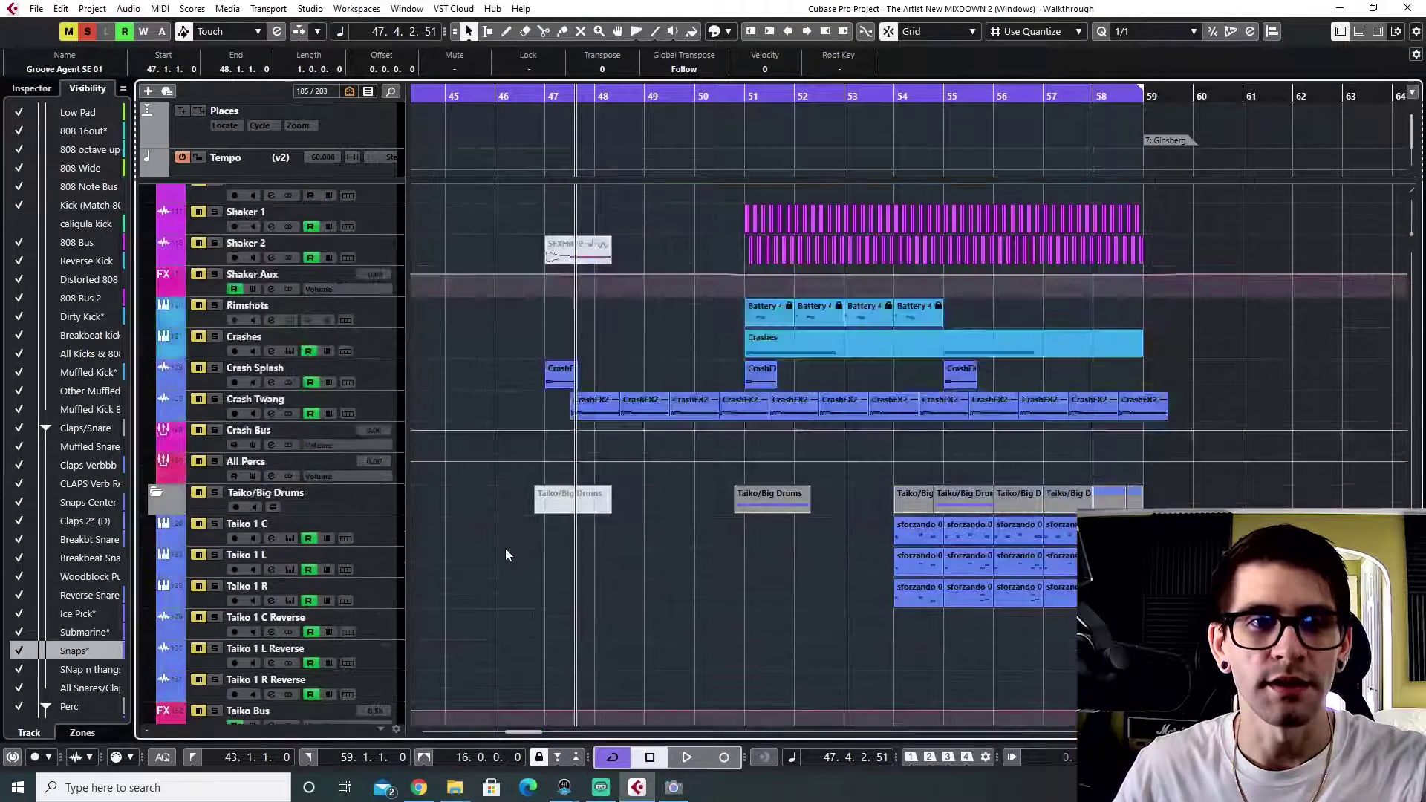
{"action": "left_click", "coordinate": [396, 414]}
{"action": "left_click", "coordinate": [215, 400]}
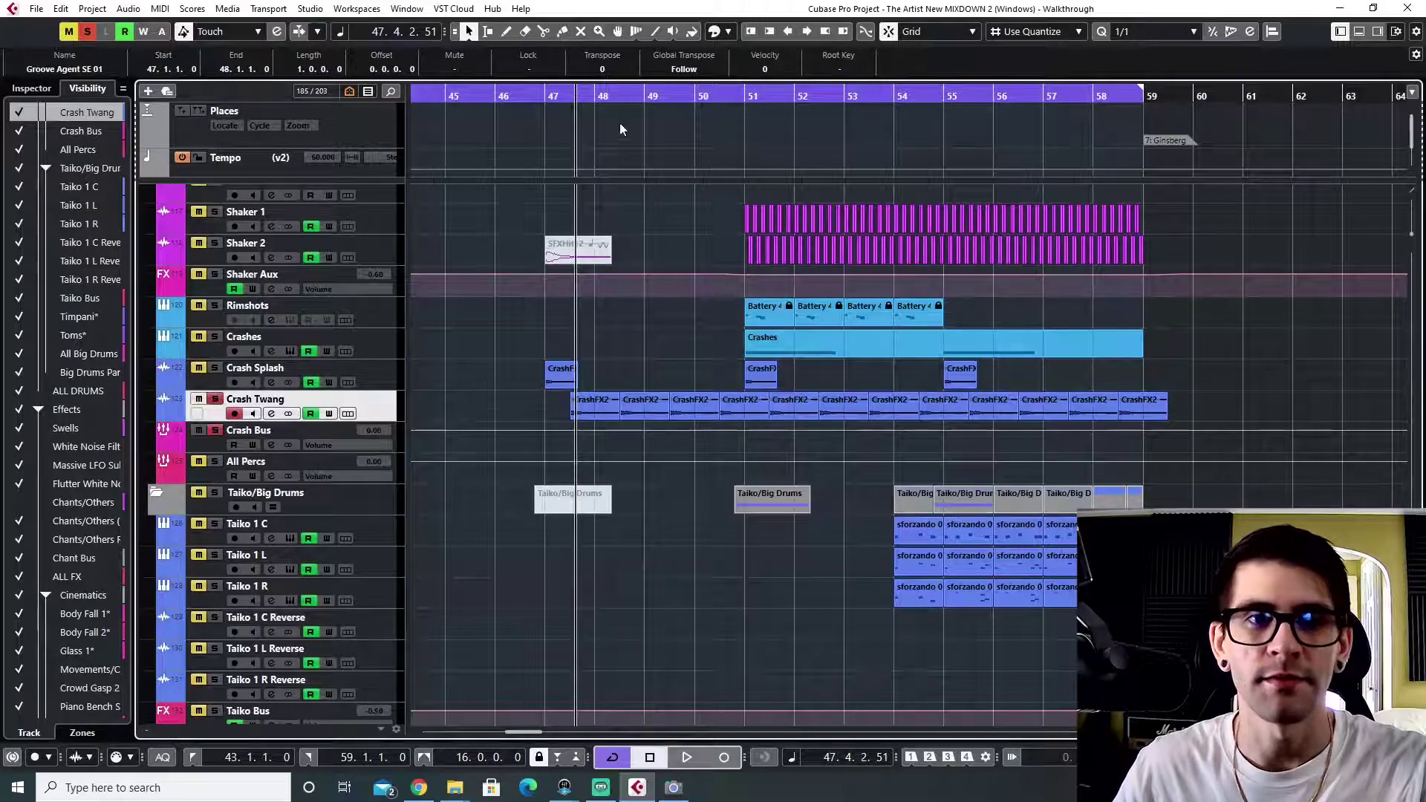
{"action": "left_click", "coordinate": [566, 90]}
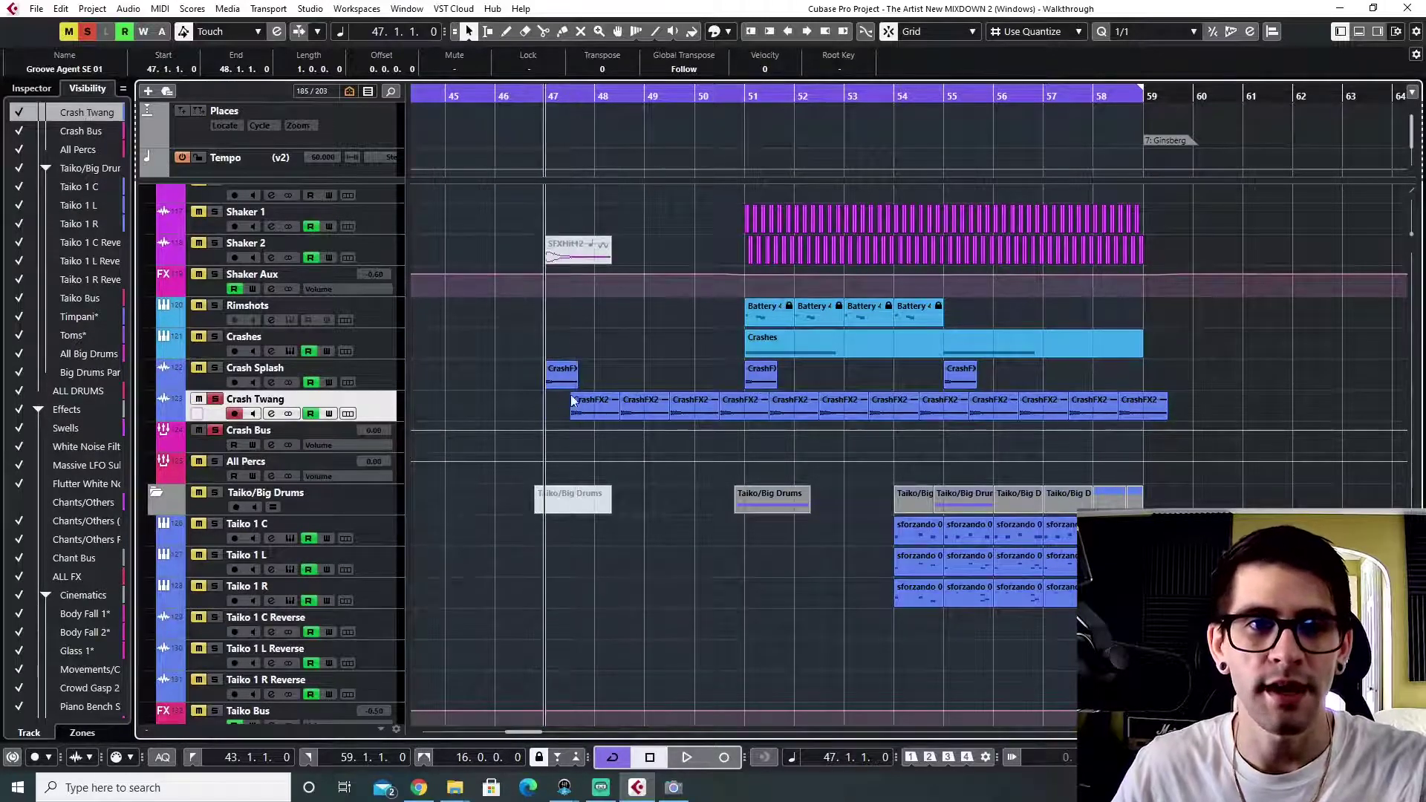
- Select the first Crash Twang event, place the playhead at its start and play the track soloed
{"action": "left_click", "coordinate": [591, 413]}
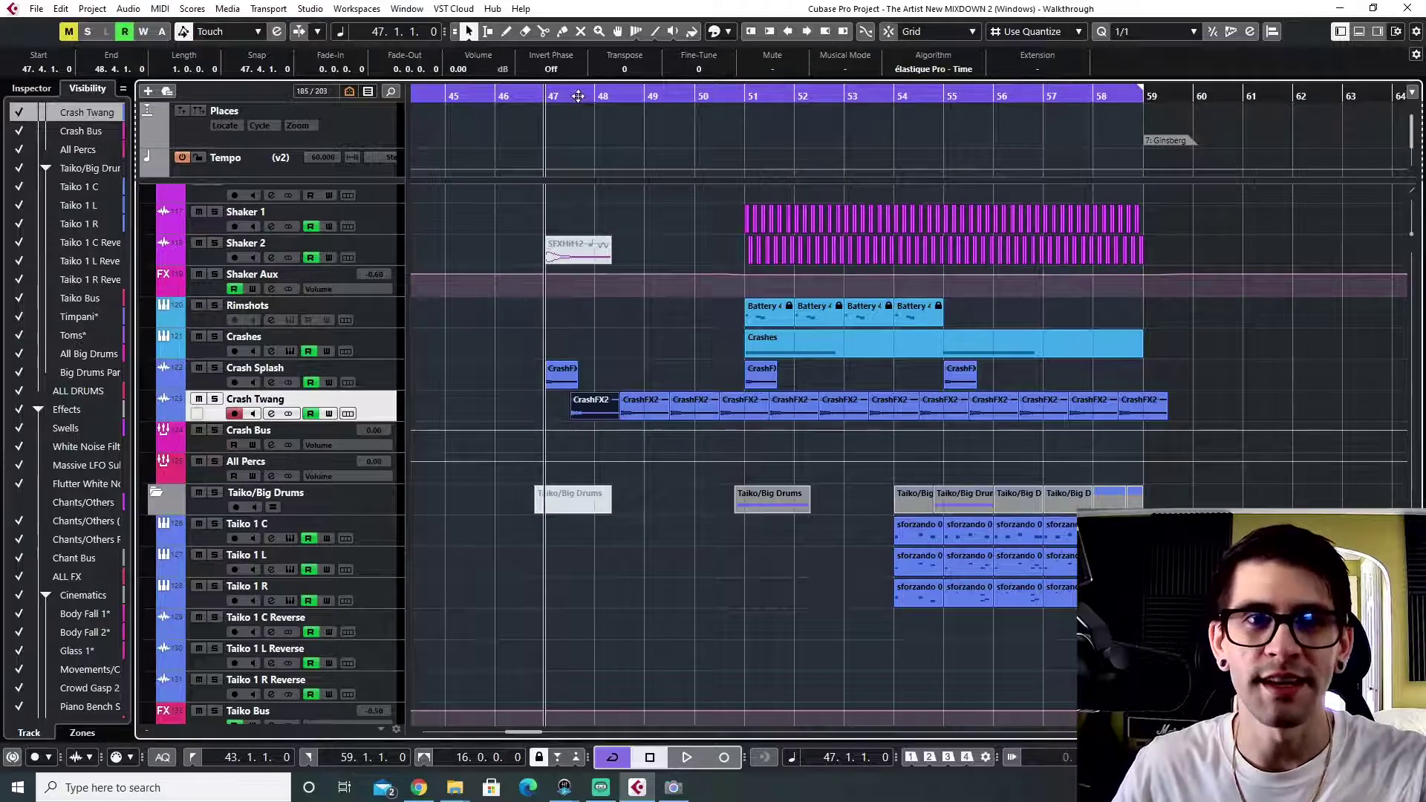
{"action": "left_click", "coordinate": [572, 96]}
{"action": "left_click", "coordinate": [550, 443]}
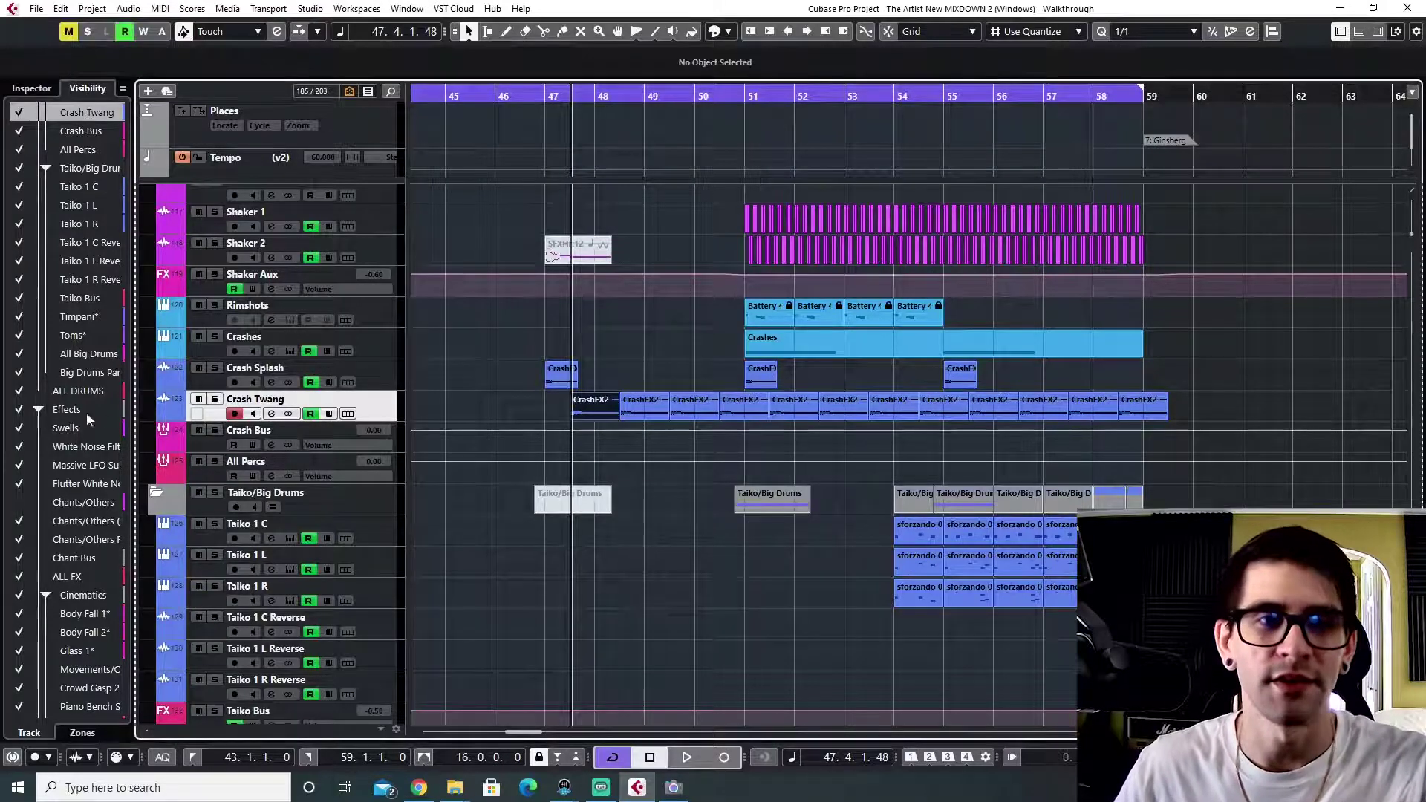
{"action": "left_click", "coordinate": [215, 400]}
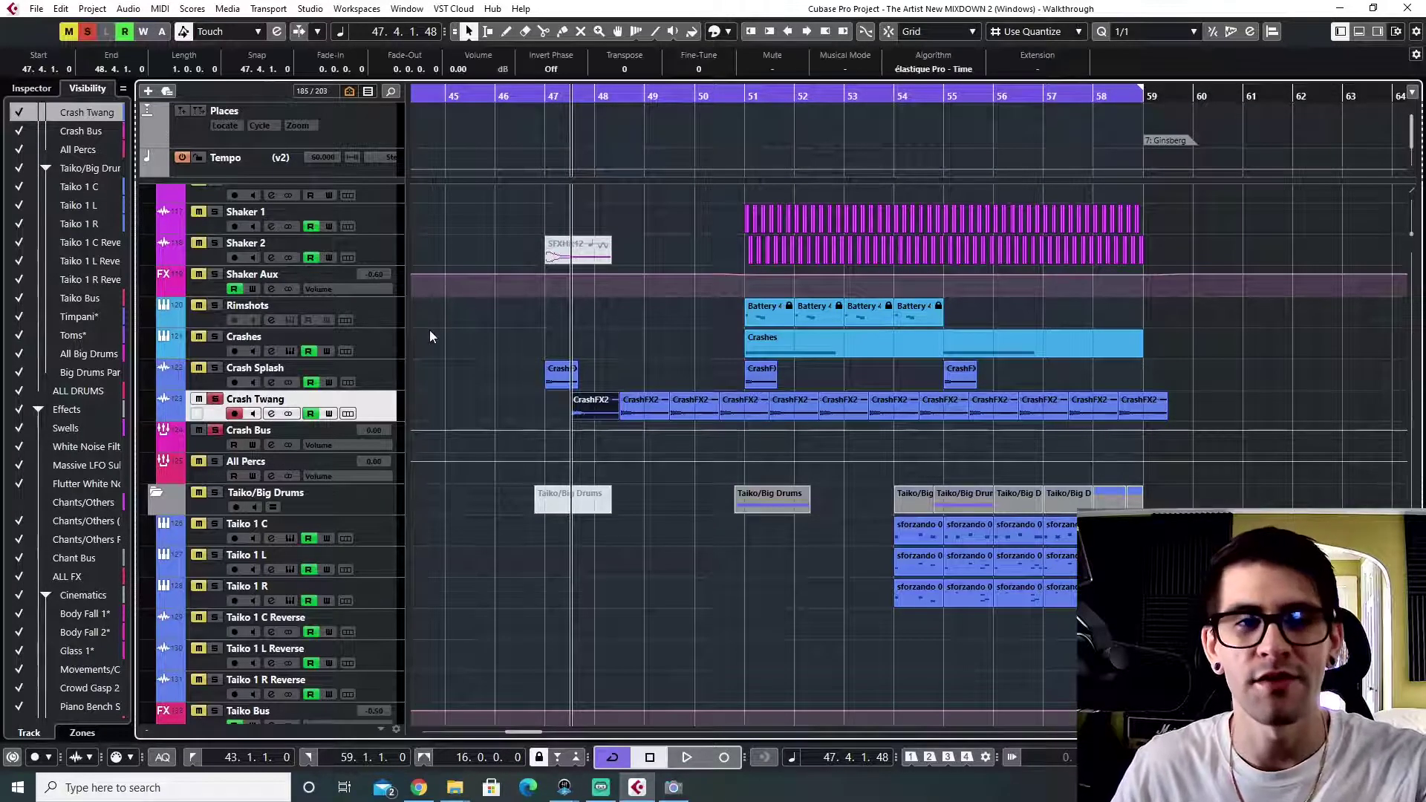
{"action": "key", "text": "space"}
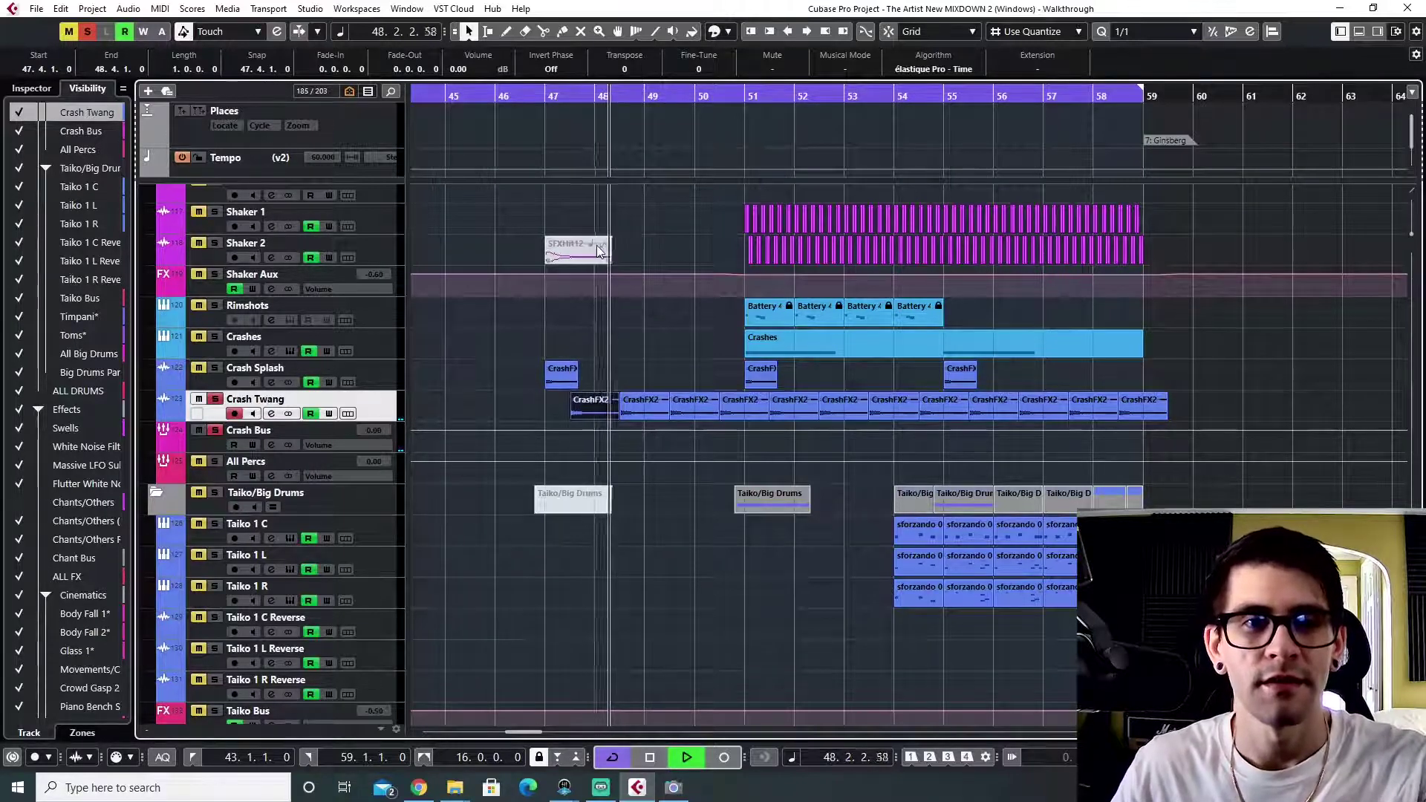
- Stop the solo playback, clear all solos, and play the full mix from bar 47 with the Crash Twang layer, then stop
{"action": "key", "text": "space"}
{"action": "left_click", "coordinate": [88, 31]}
{"action": "left_click", "coordinate": [545, 97]}
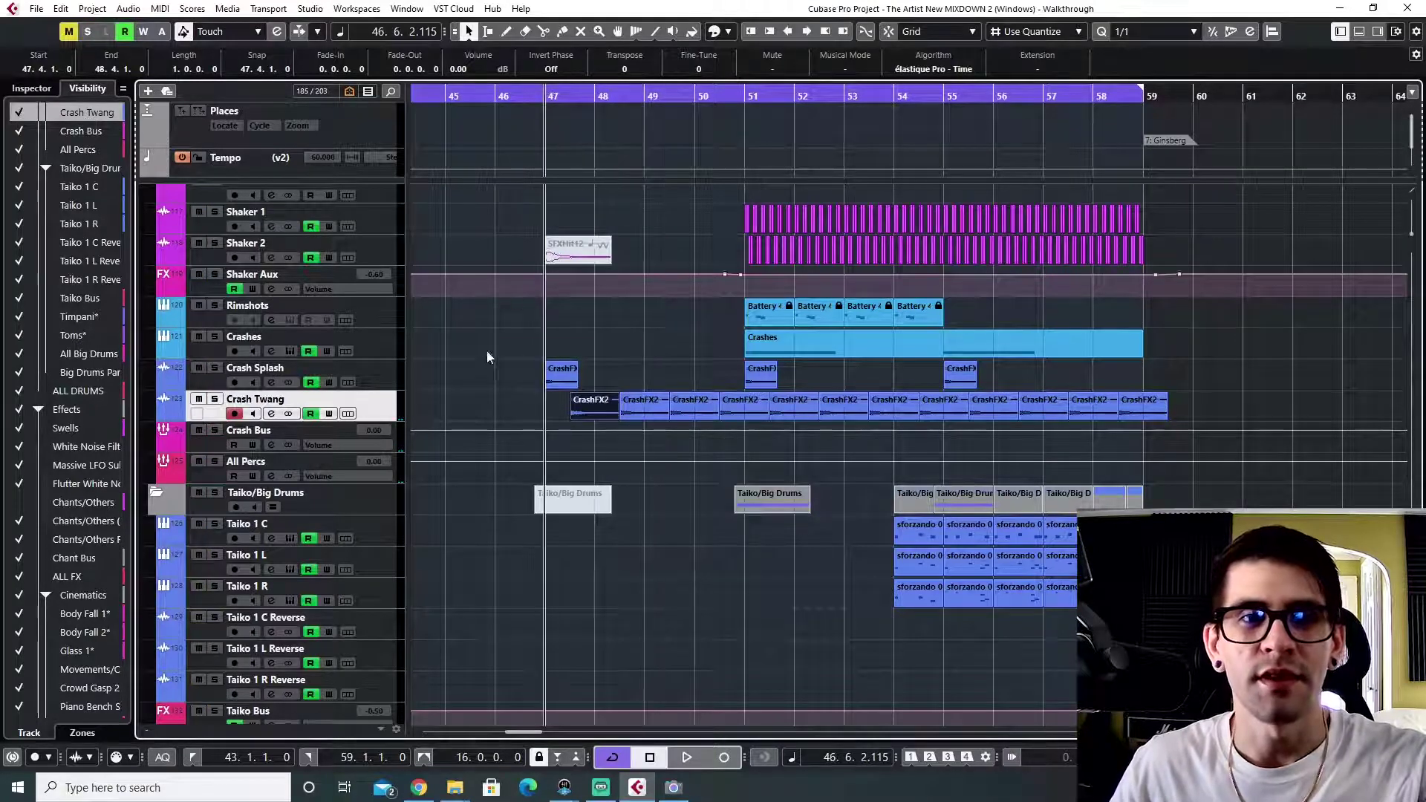
{"action": "key", "text": "space"}
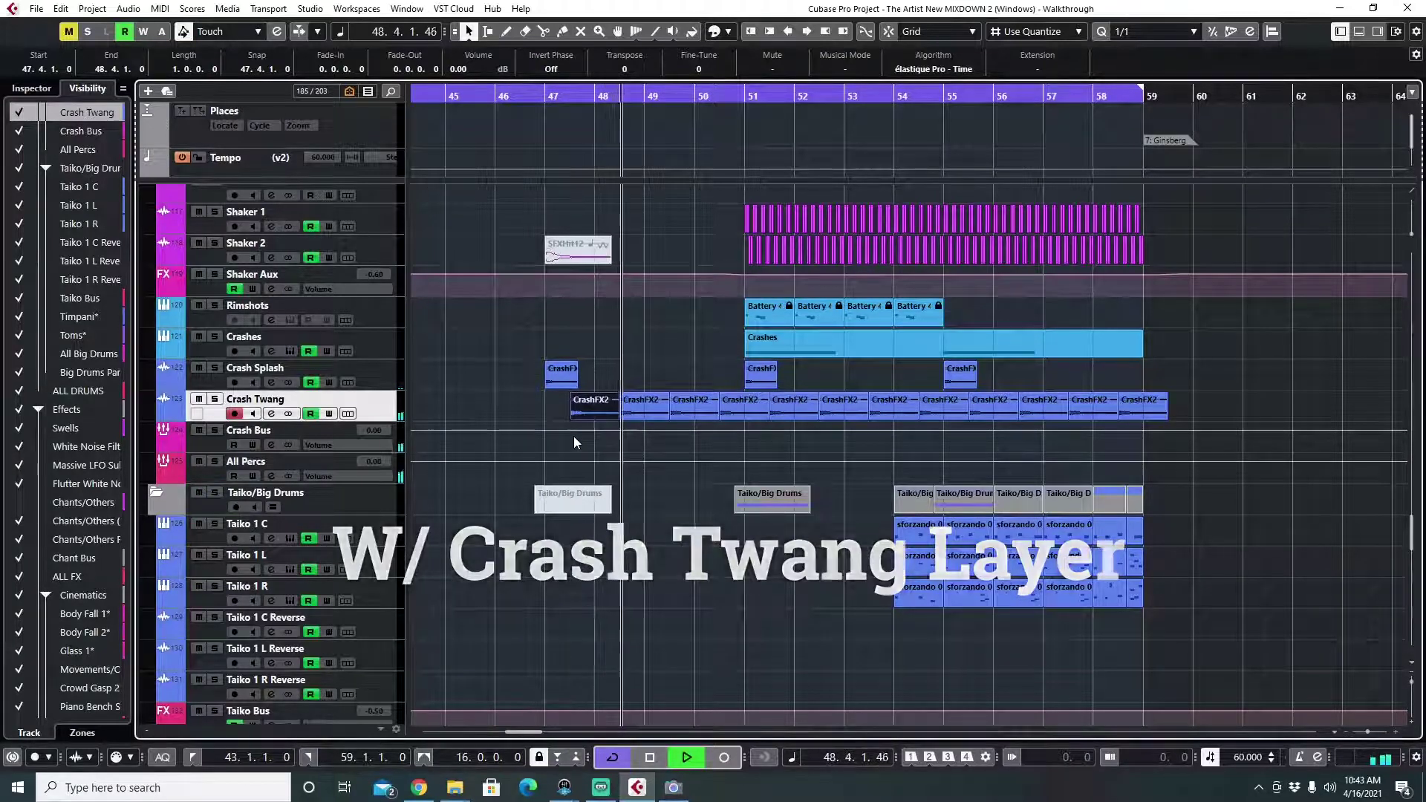
{"action": "key", "text": "space"}
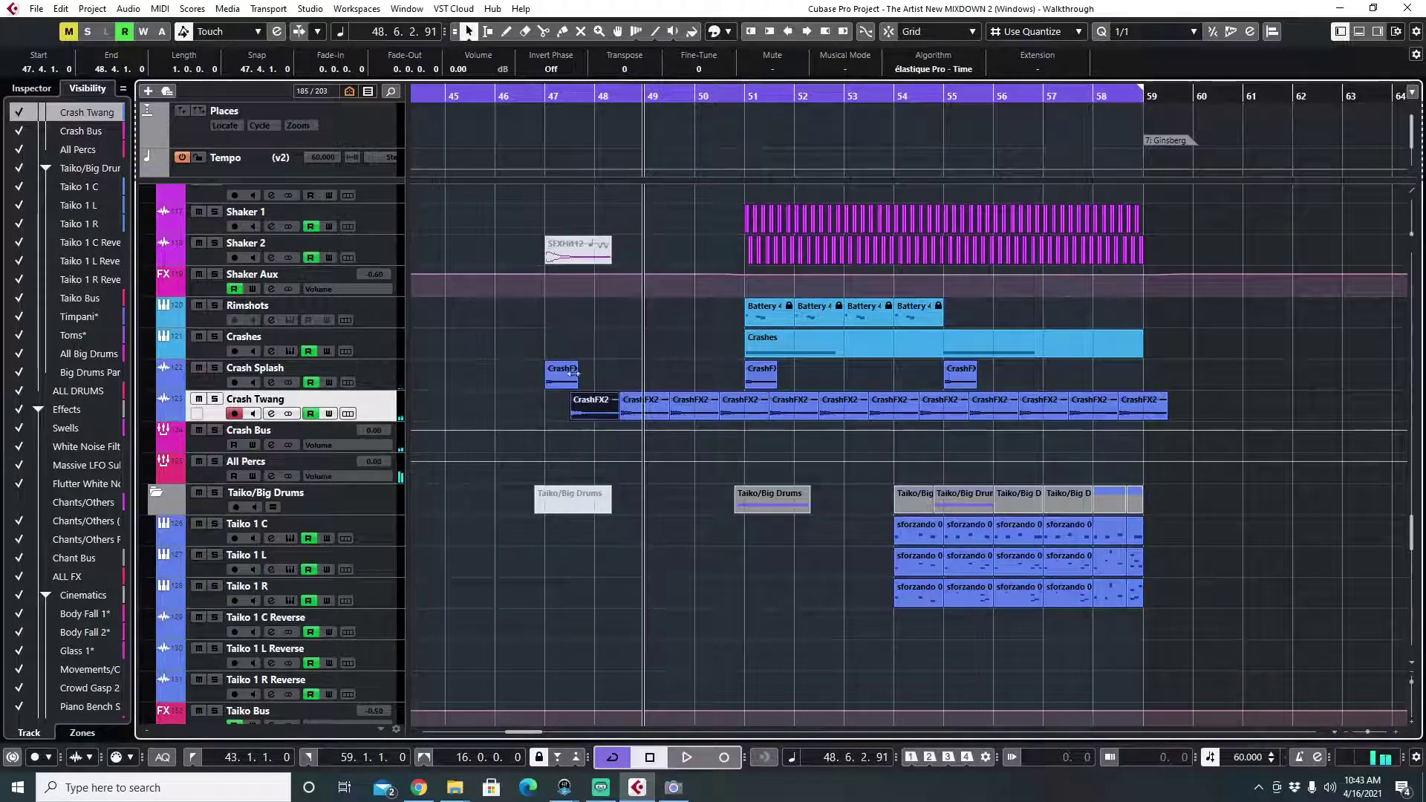
- Replay the section from bar 47 to compare the mix without and with Crash Twang, then return the playhead to bar 47
{"action": "left_click", "coordinate": [545, 101]}
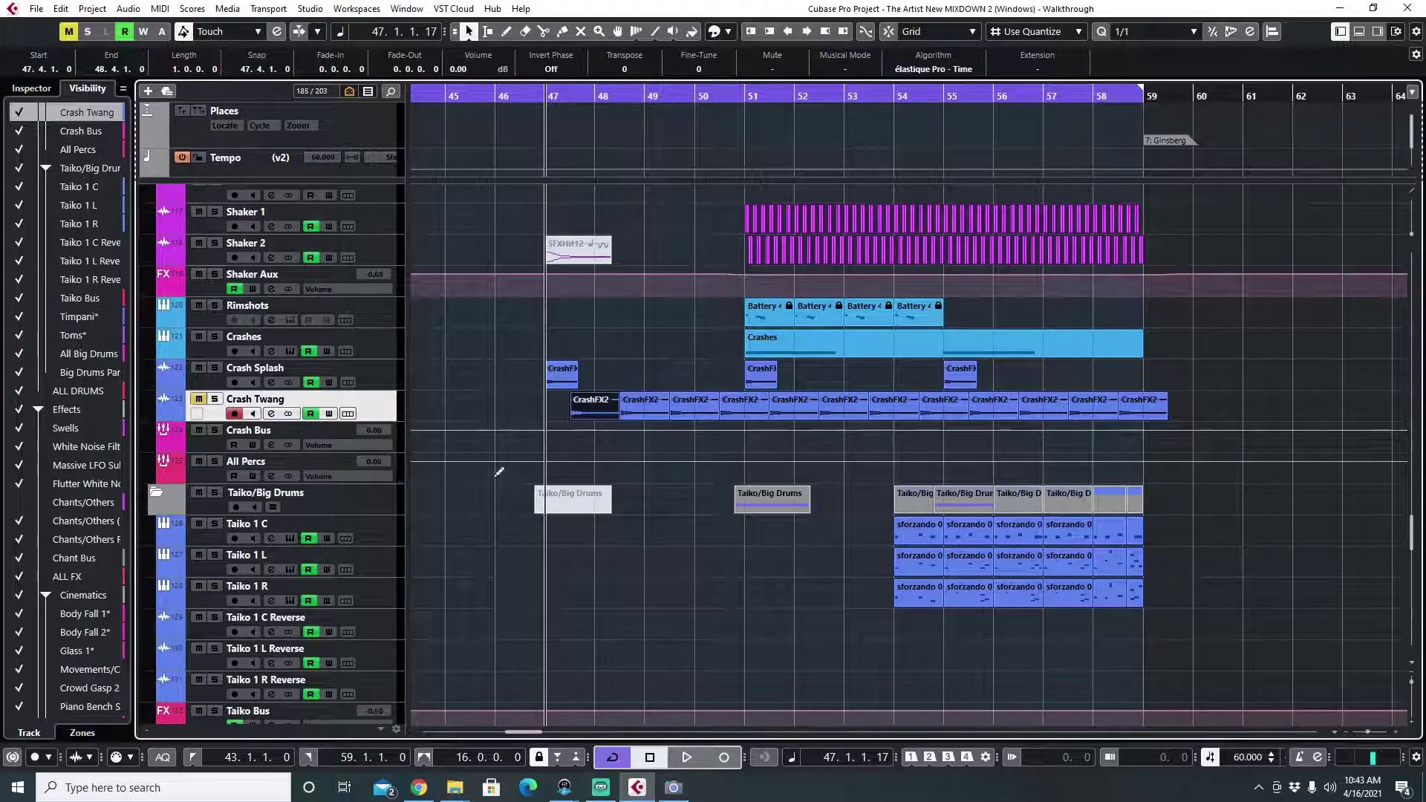
{"action": "key", "text": "space"}
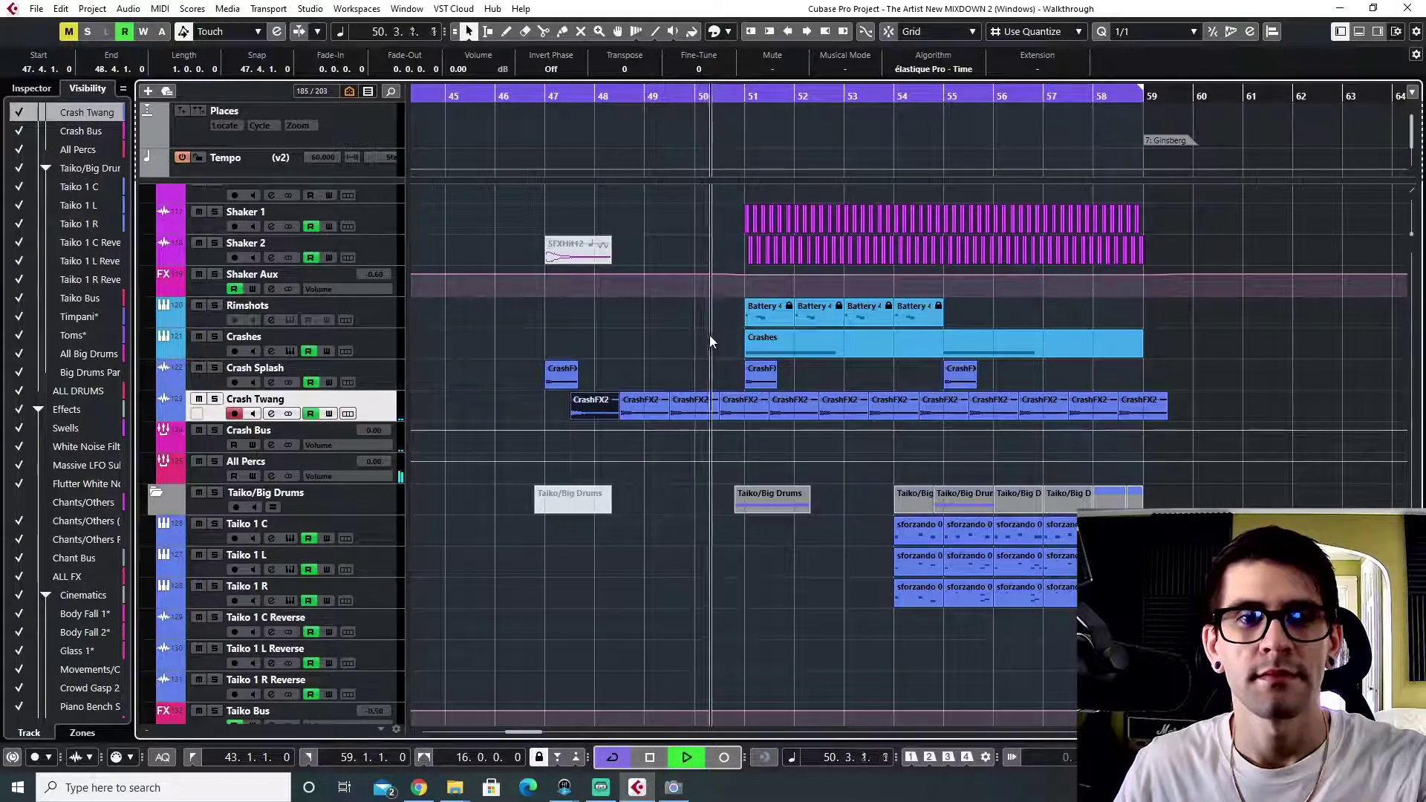
{"action": "left_click", "coordinate": [554, 96]}
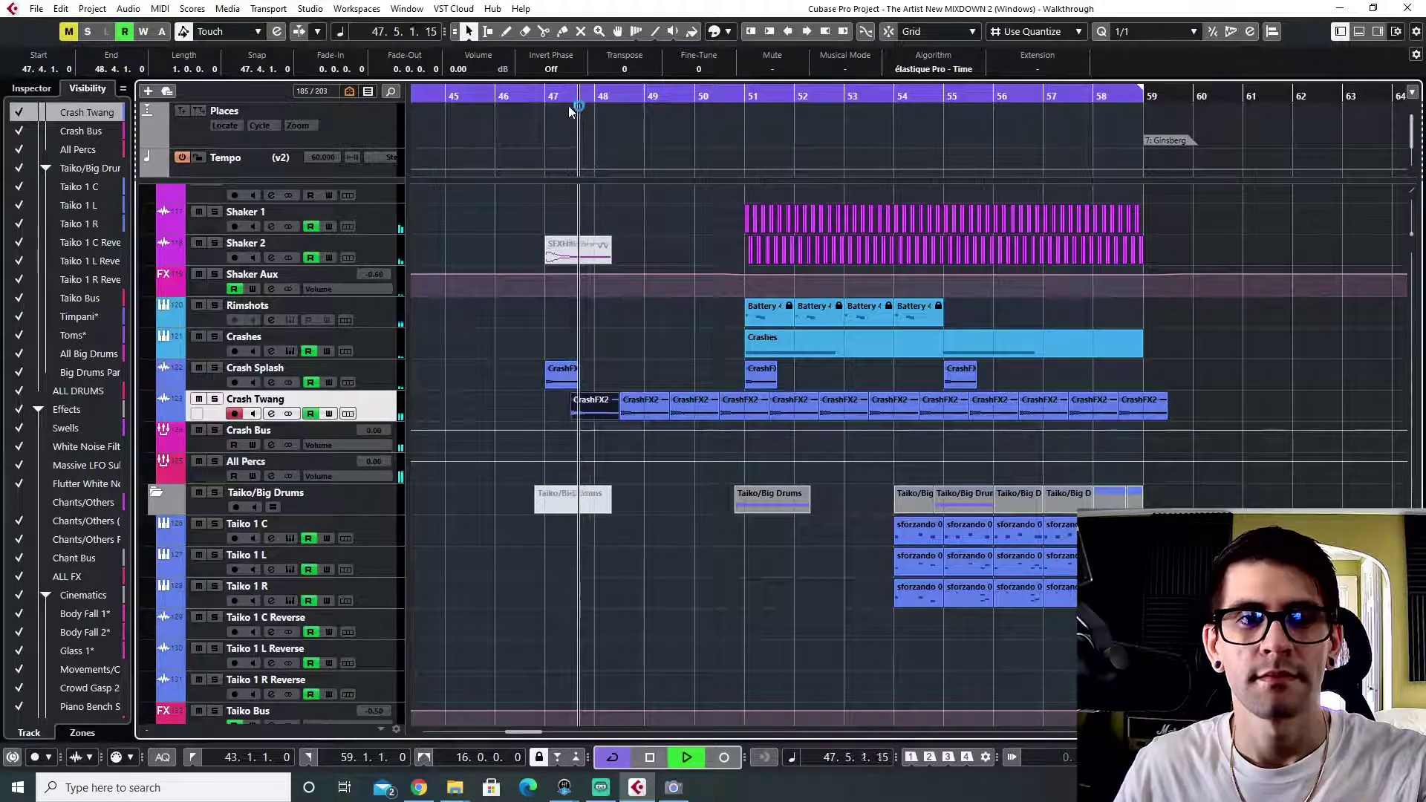
{"action": "key", "text": "space"}
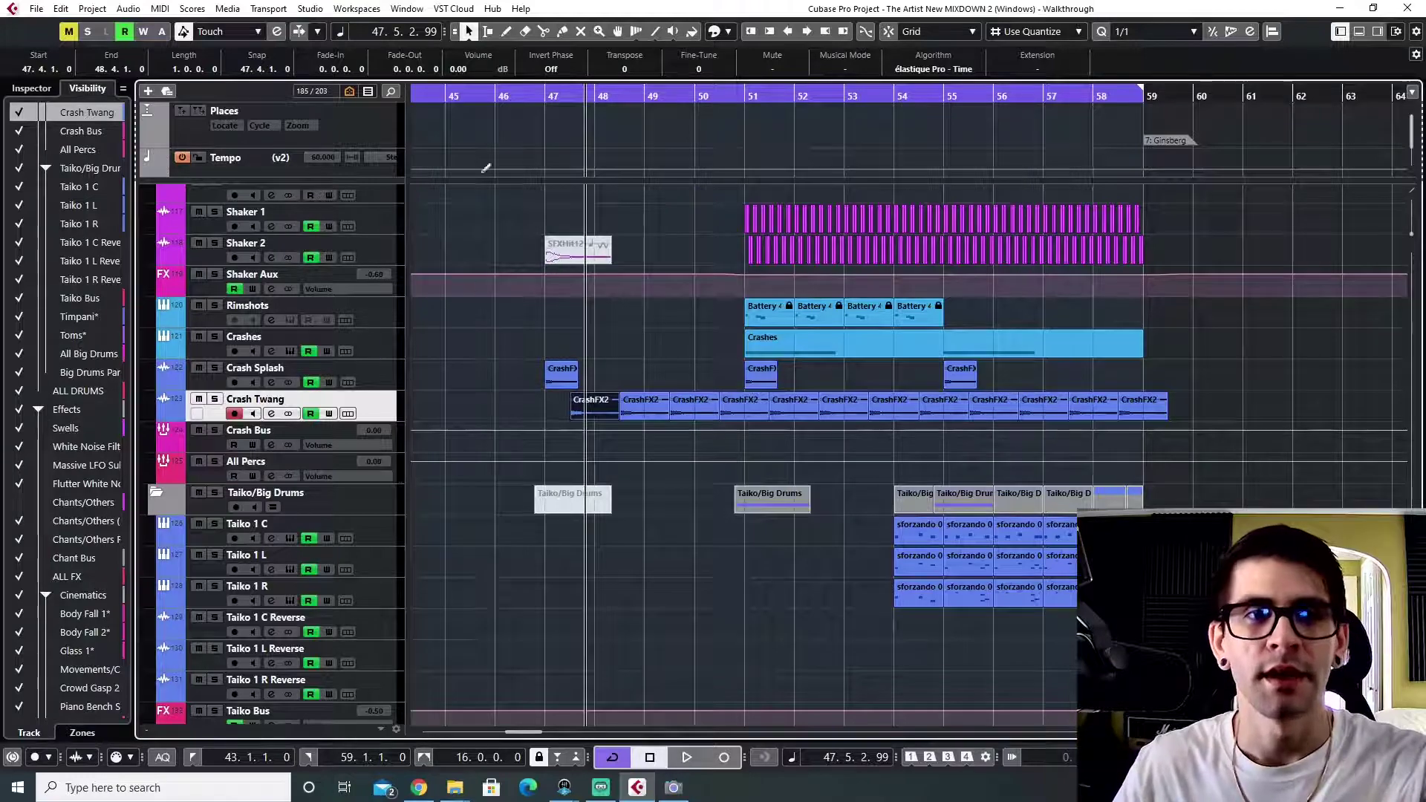
{"action": "left_click", "coordinate": [544, 97]}
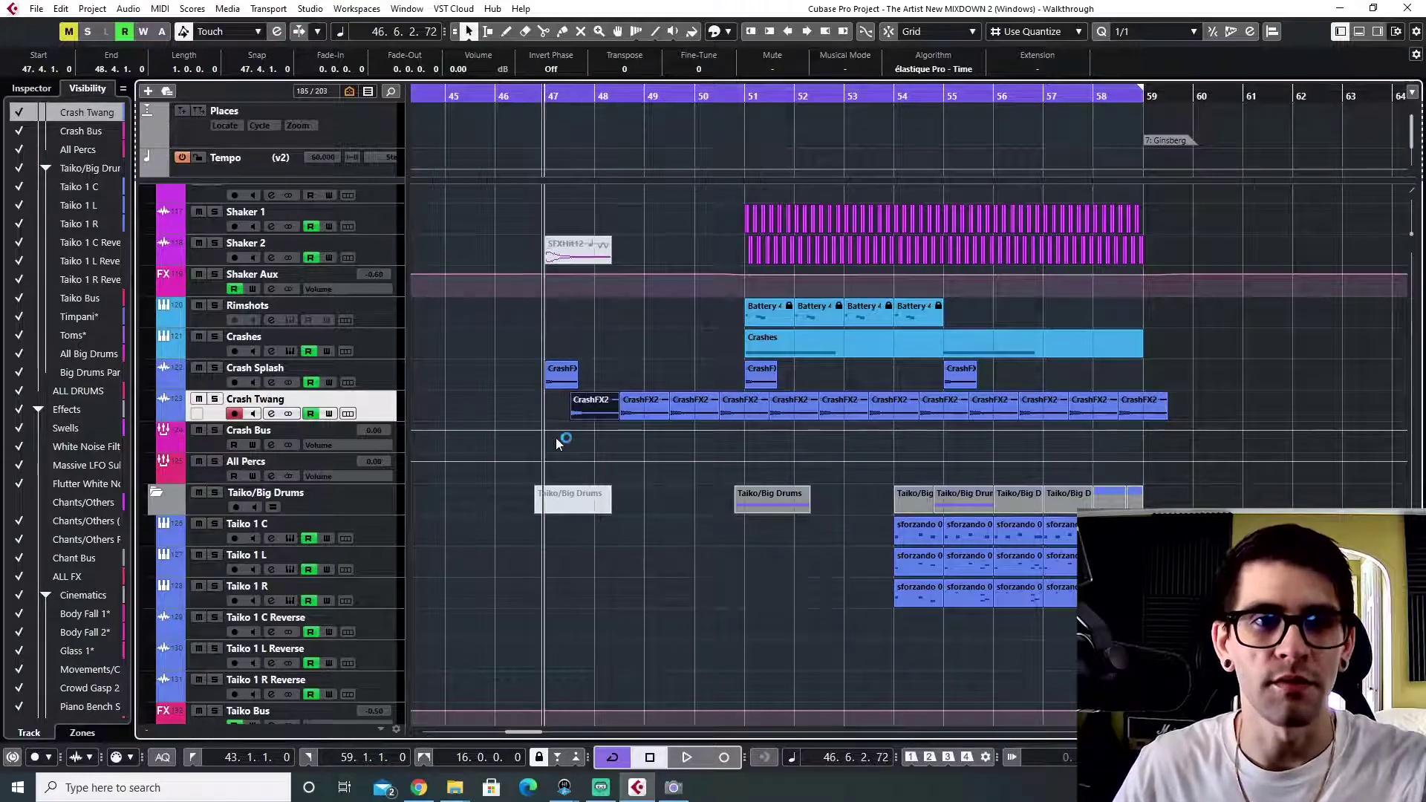
- Find the Cliks n claks track among the drums, select it and open its Battery instrument
{"action": "scroll", "coordinate": [746, 513], "scroll_direction": "down", "scroll_amount": 15}
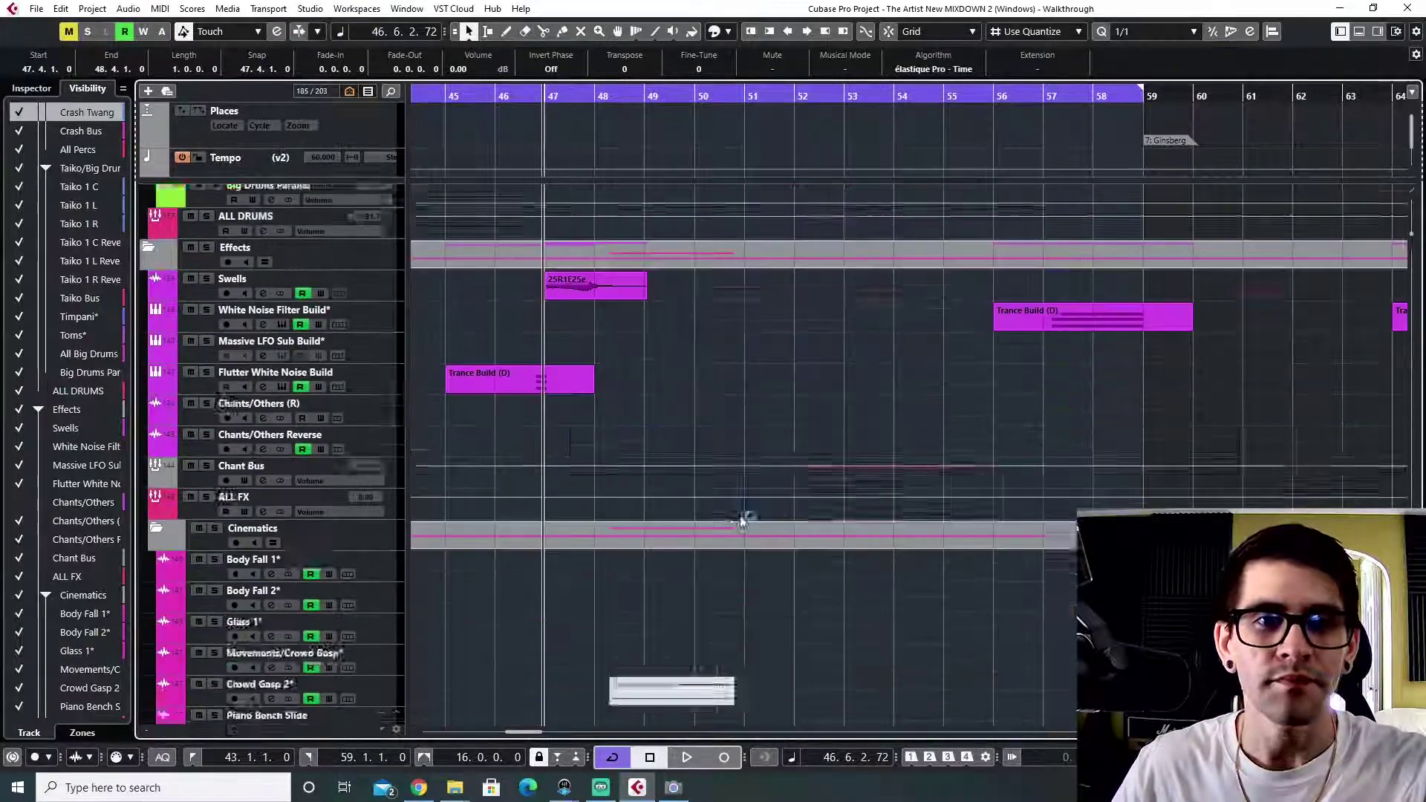
{"action": "scroll", "coordinate": [623, 537], "scroll_direction": "up", "scroll_amount": 10}
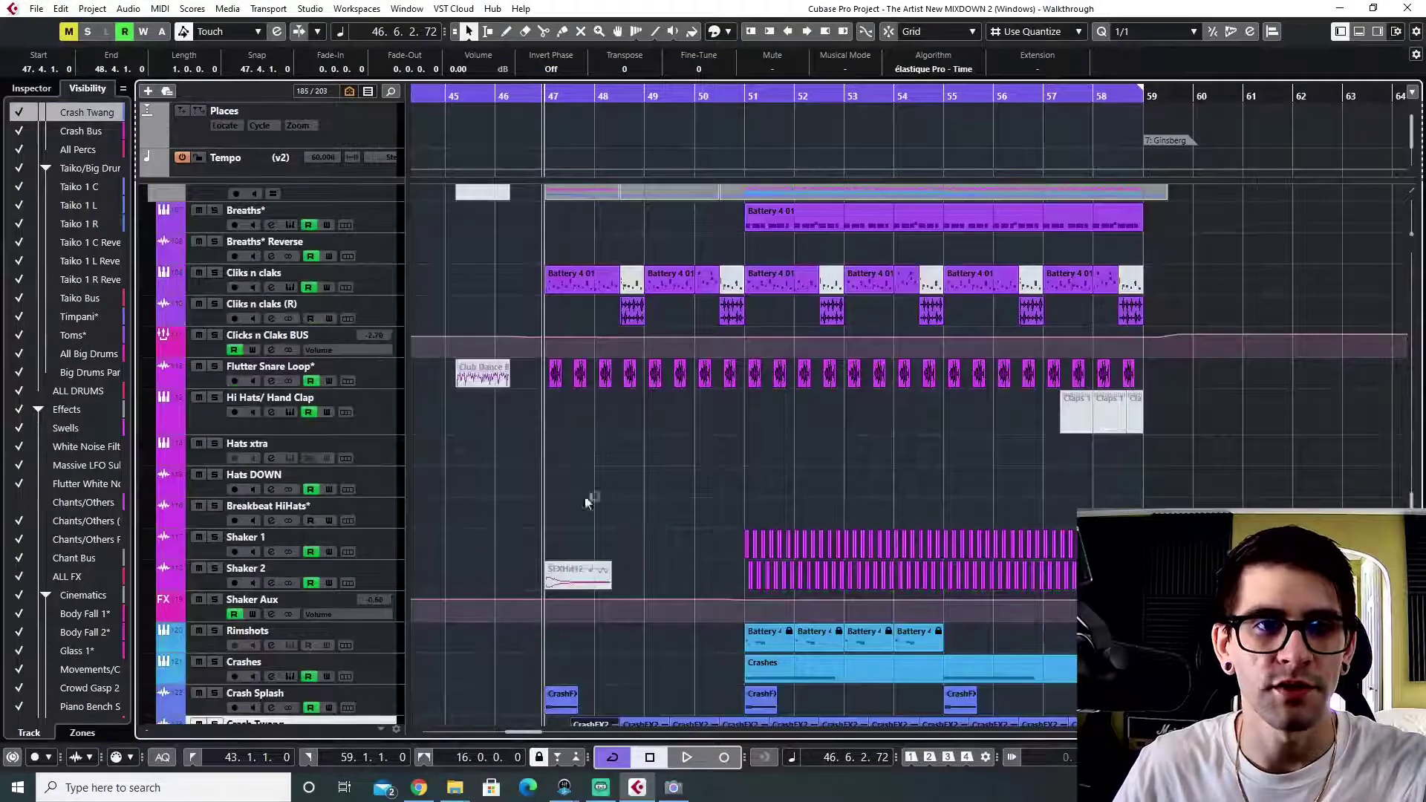
{"action": "left_click", "coordinate": [379, 382]}
{"action": "left_click", "coordinate": [364, 278]}
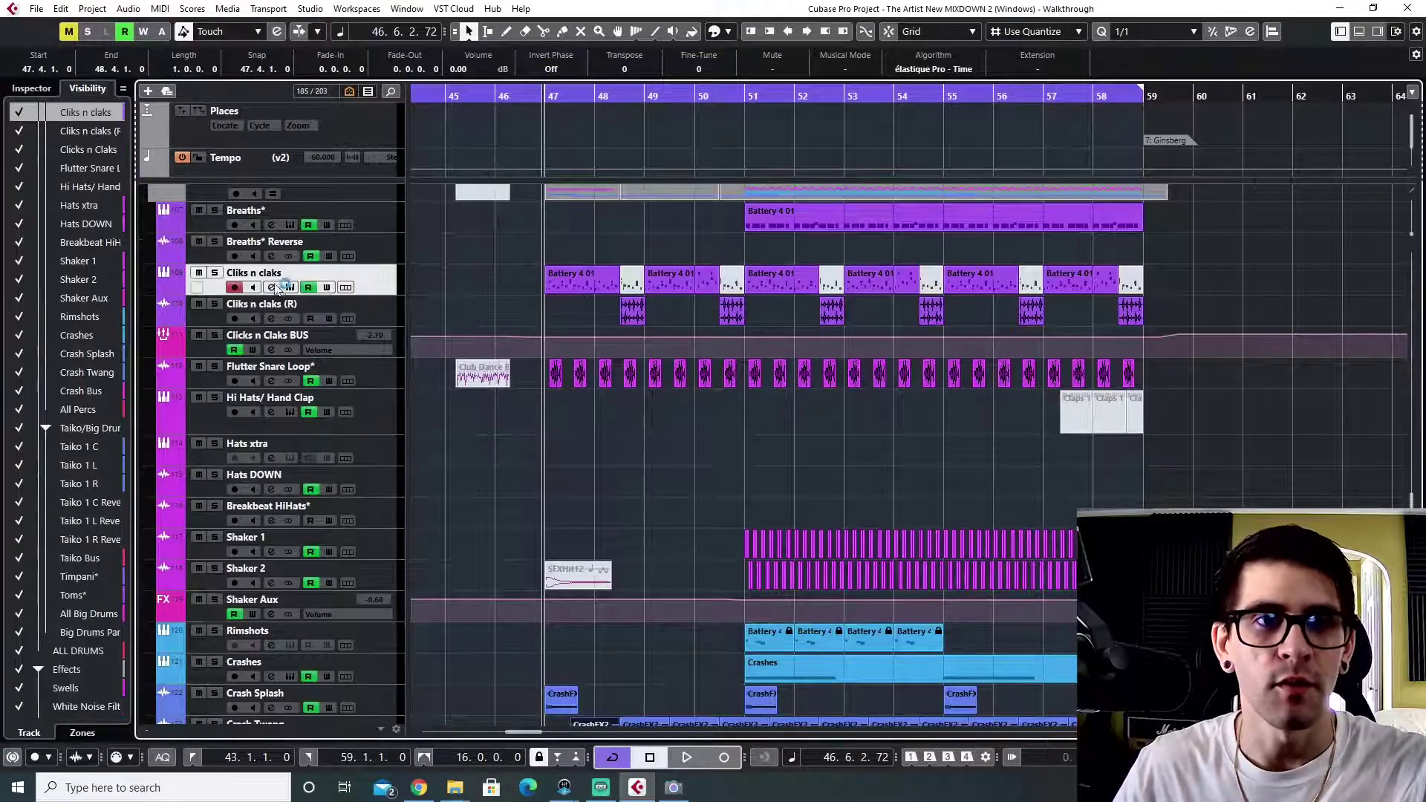
{"action": "left_click", "coordinate": [288, 288]}
{"action": "left_click_drag", "start_coordinate": [424, 253], "coordinate": [569, 206]}
{"action": "left_click", "coordinate": [545, 95]}
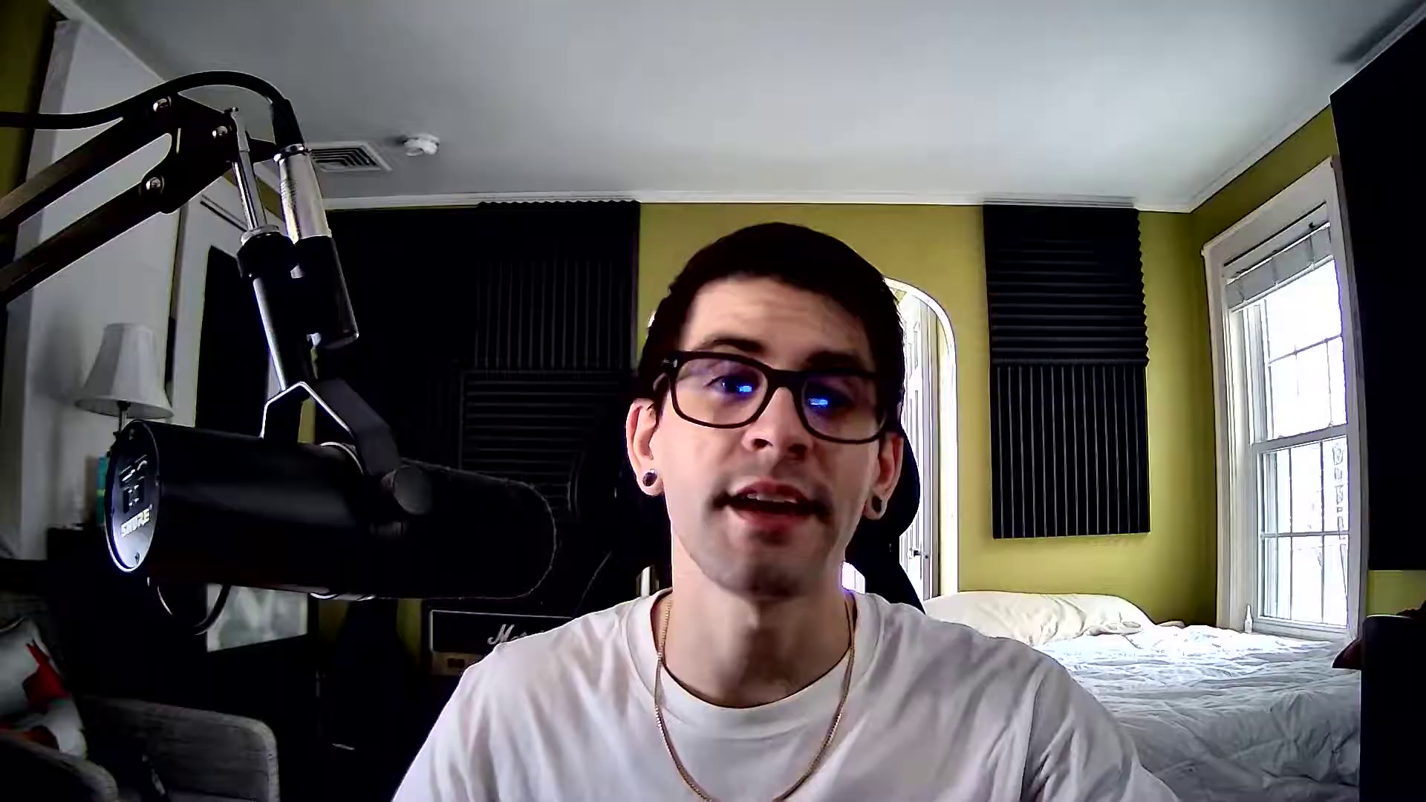
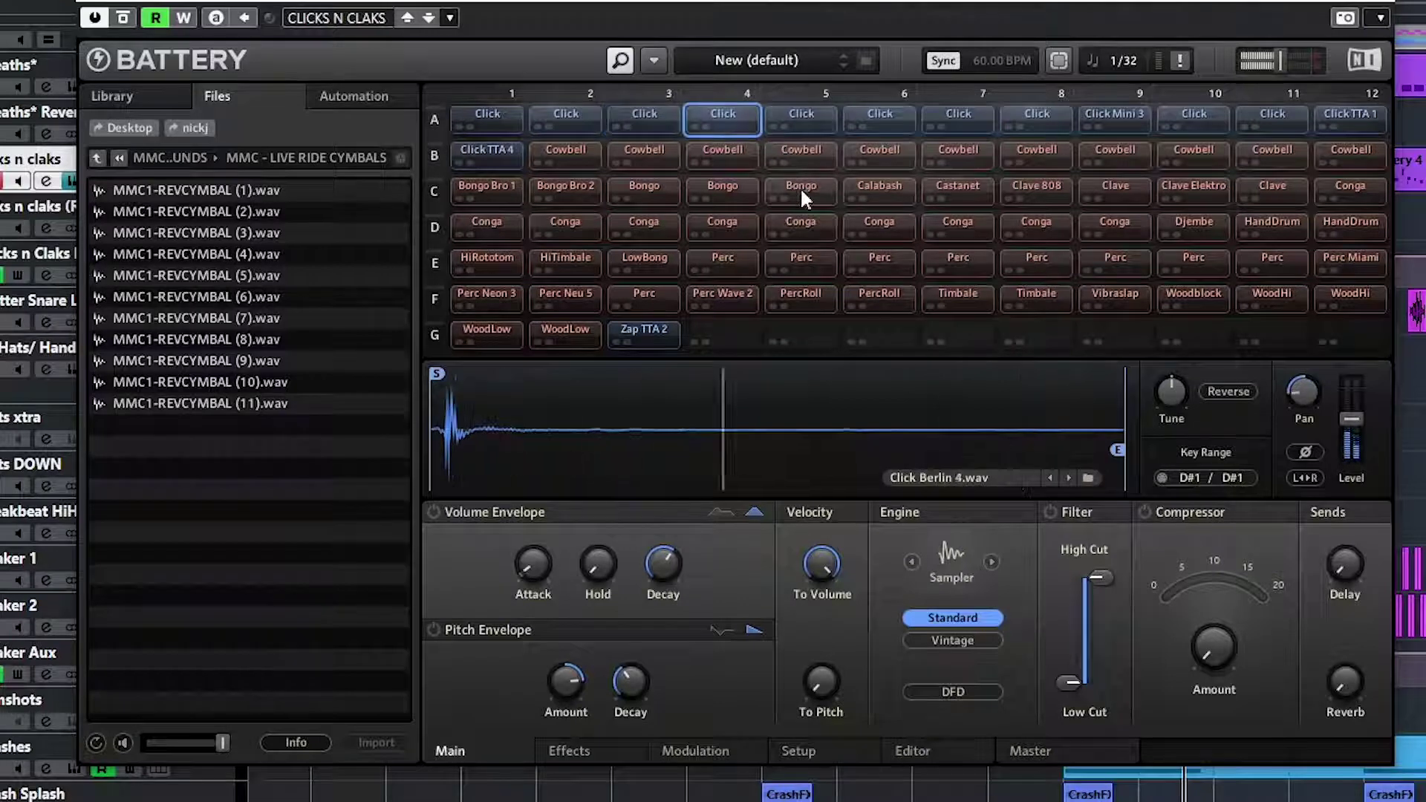
- Audition the Clave, Cowbell and Click samples in the Battery drum kit
{"action": "left_click", "coordinate": [1114, 189]}
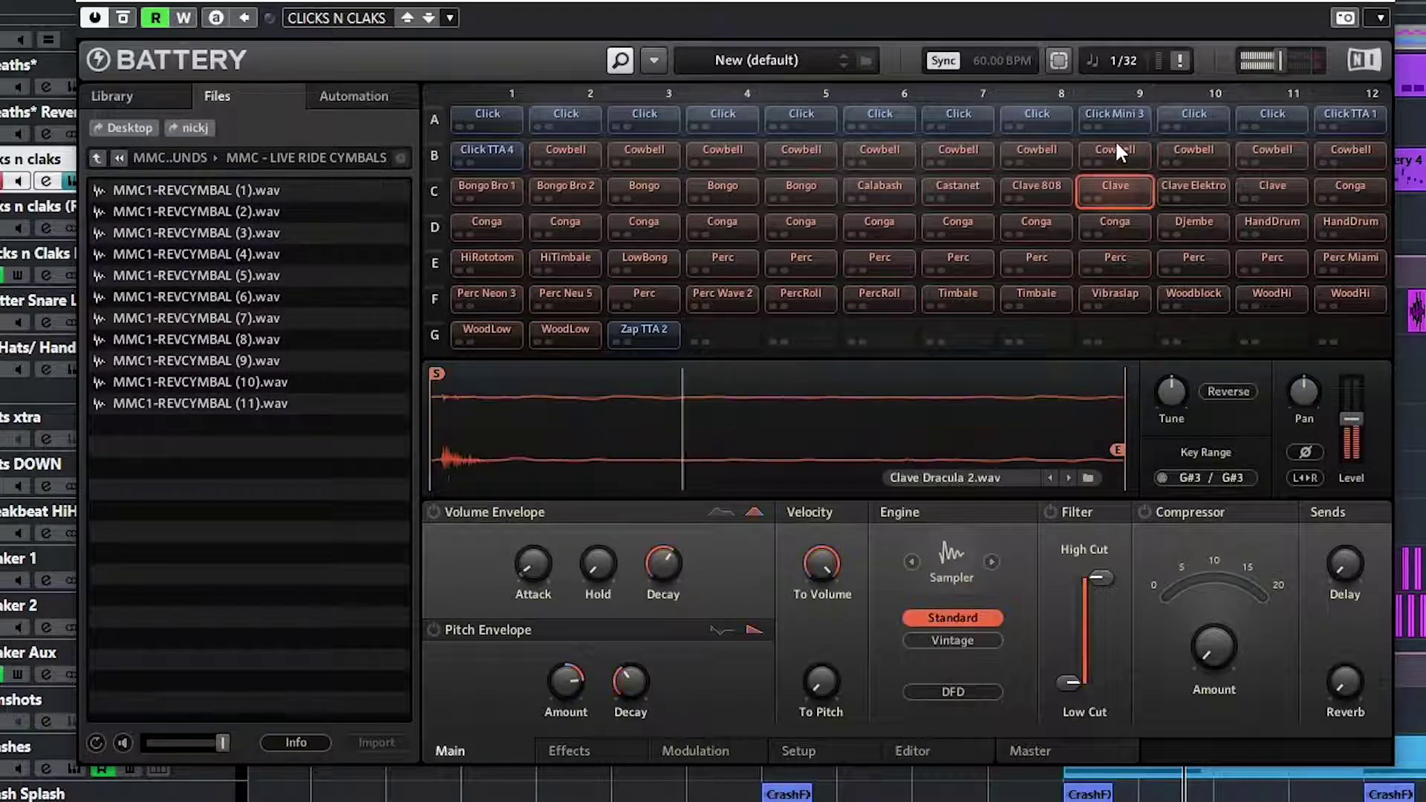
{"action": "left_click", "coordinate": [1116, 141]}
{"action": "left_click", "coordinate": [1055, 148]}
{"action": "left_click", "coordinate": [1173, 152]}
{"action": "left_click", "coordinate": [1186, 113]}
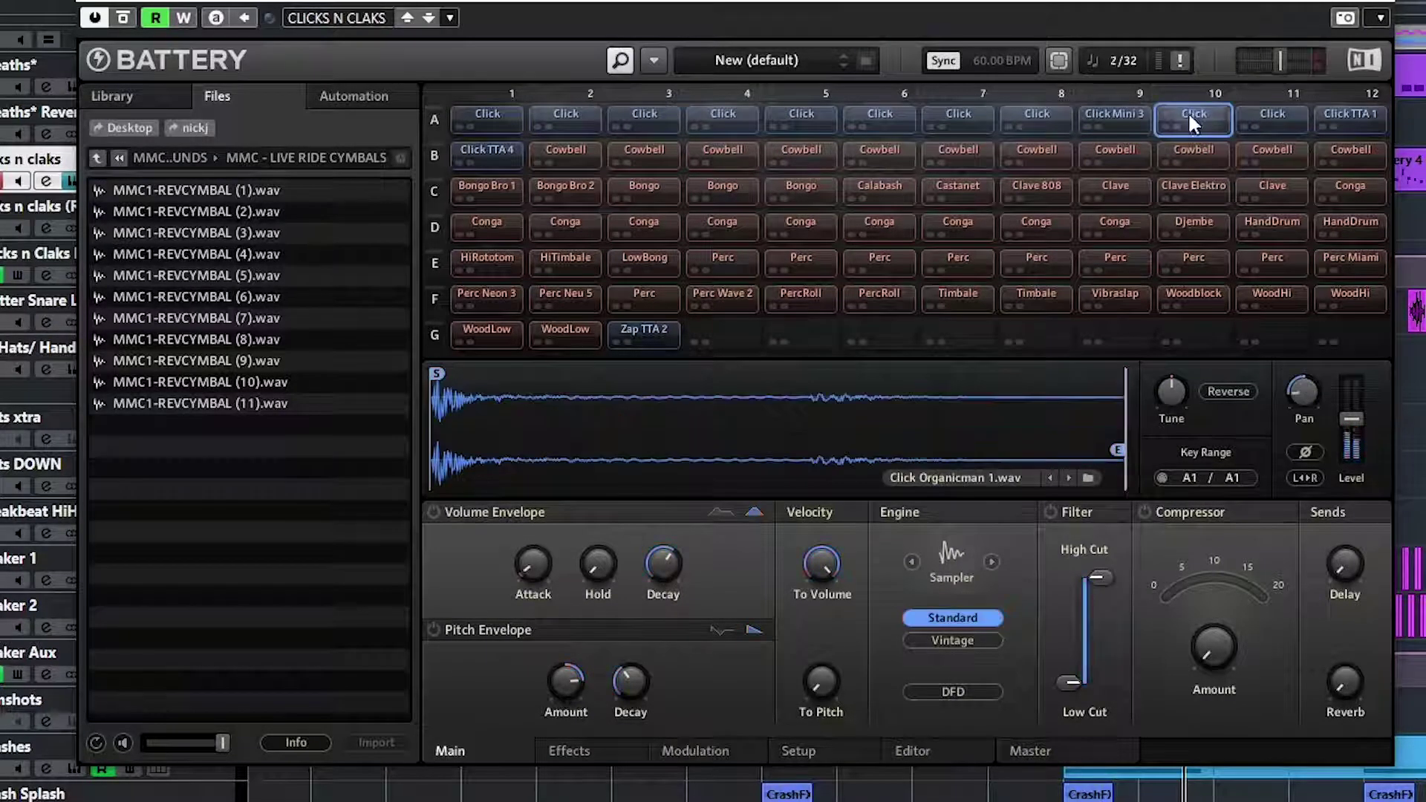
{"action": "left_click", "coordinate": [752, 116]}
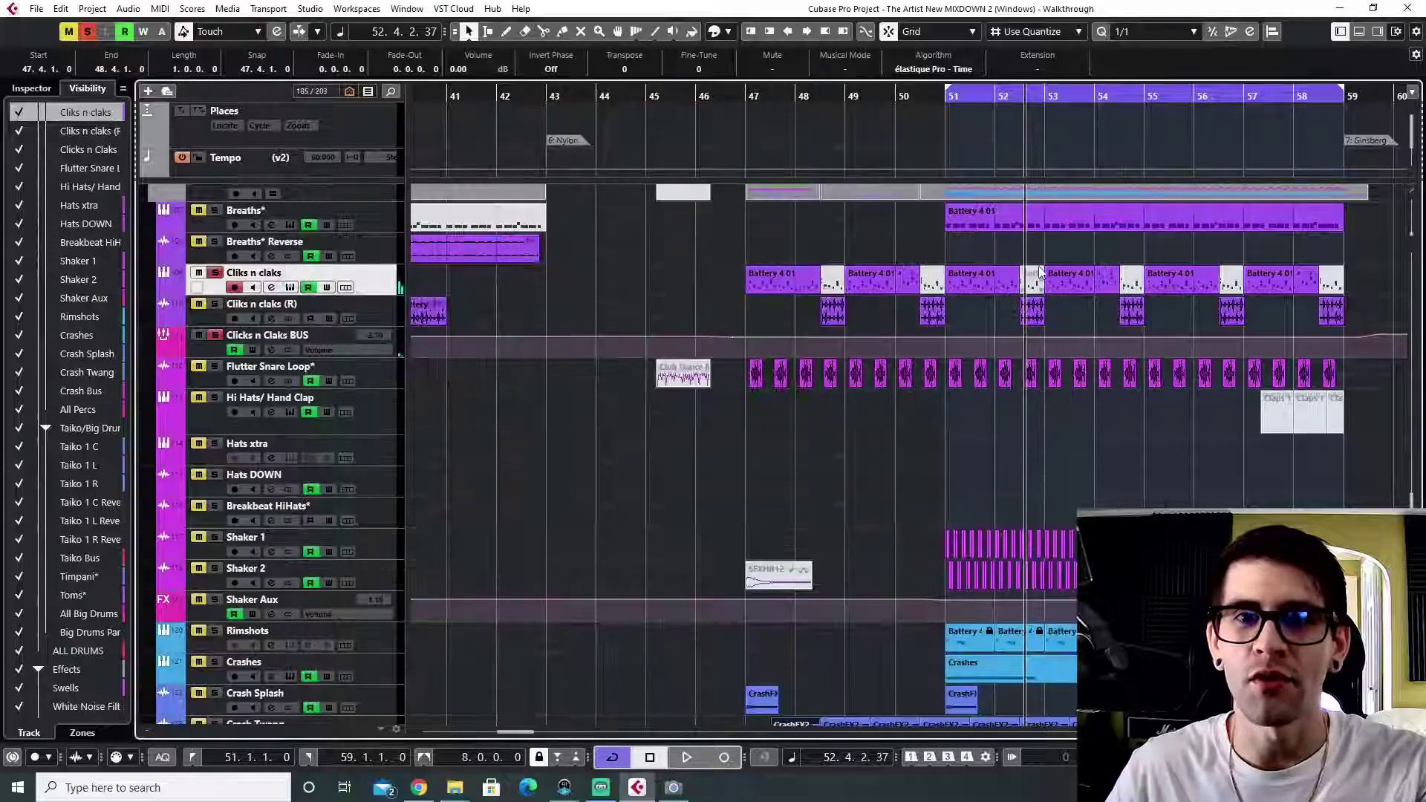
- Open the Cliks n claks part at bar 51 in an enlarged note editor and examine its note pattern and velocities
{"action": "double_click", "coordinate": [981, 280]}
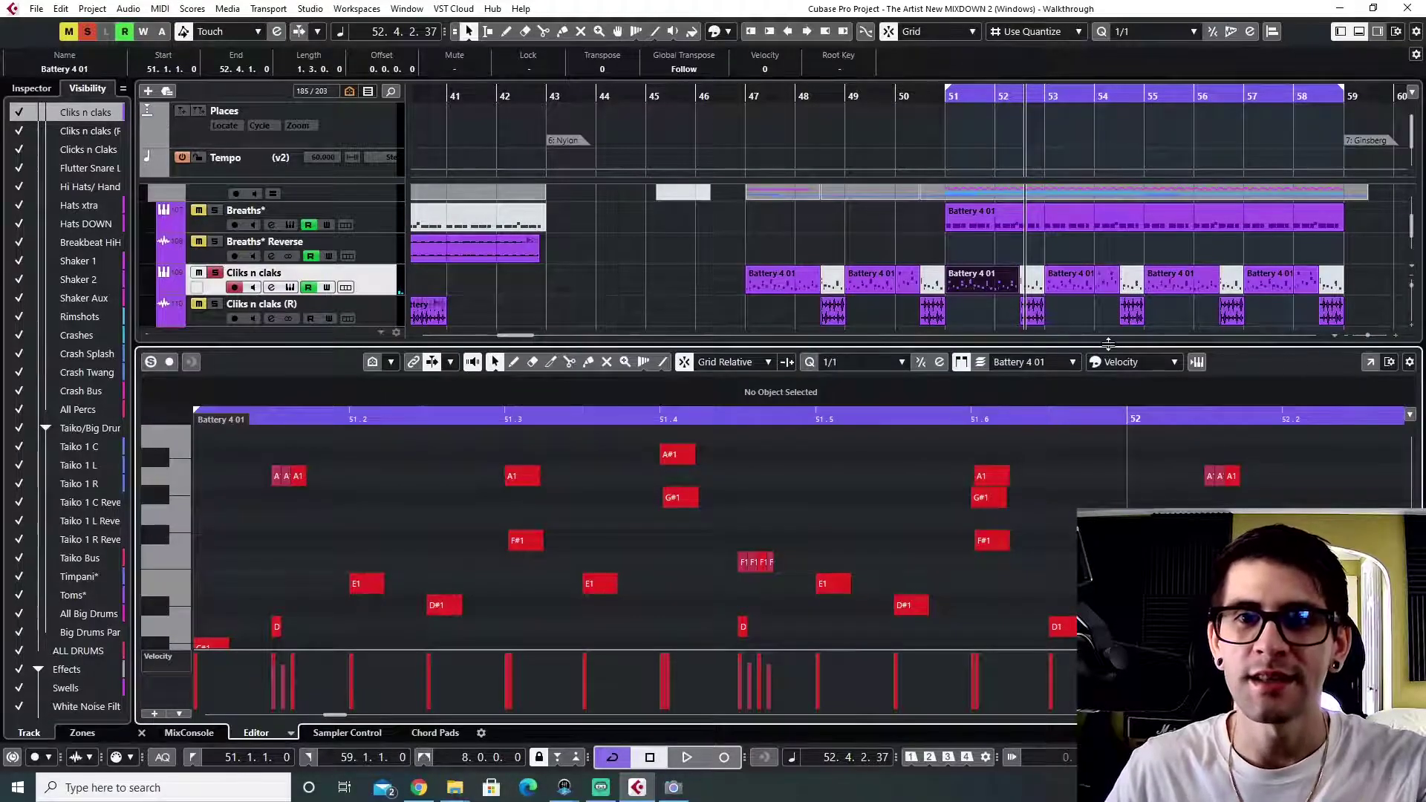
{"action": "left_click_drag", "start_coordinate": [1106, 345], "coordinate": [1105, 193]}
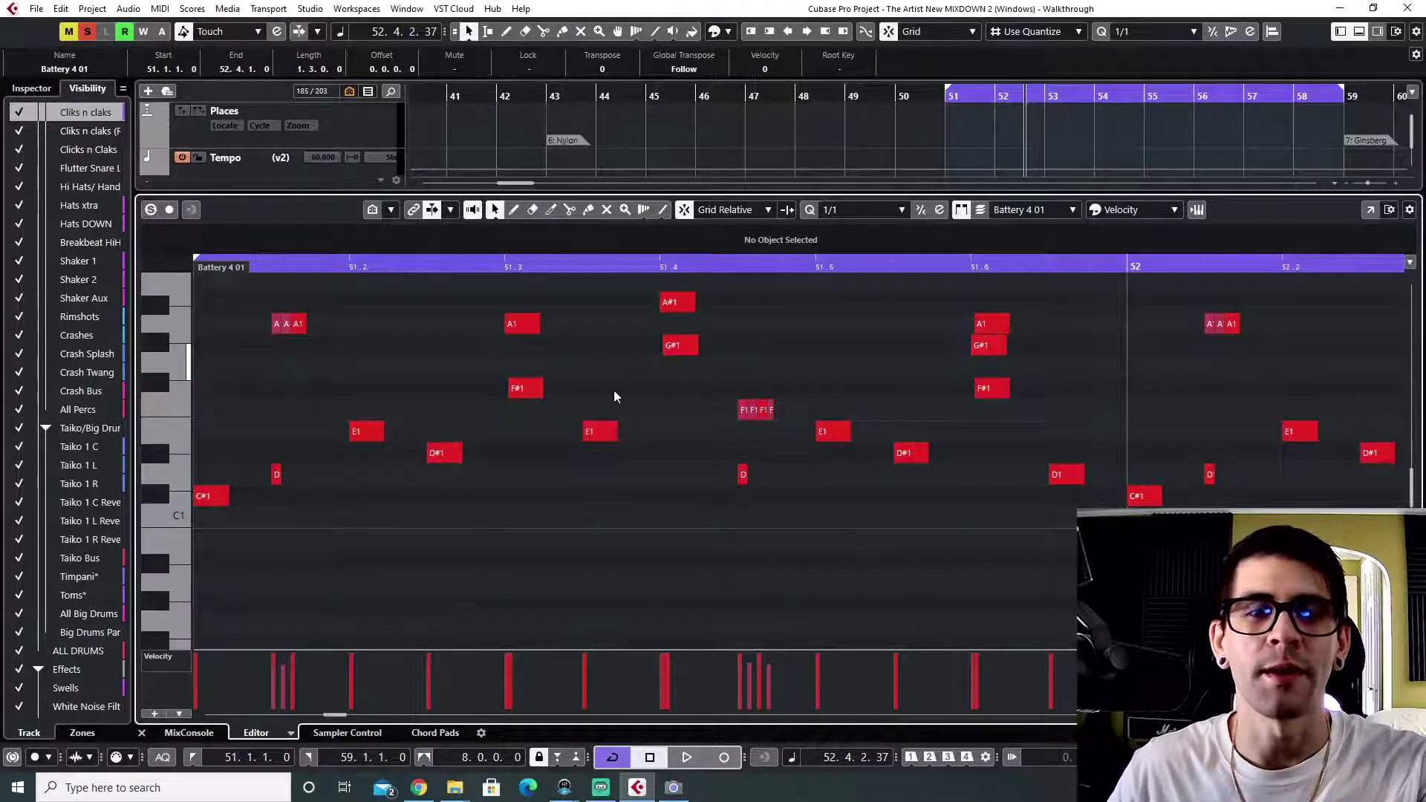
{"action": "scroll", "coordinate": [659, 461], "scroll_direction": "down", "scroll_amount": 2}
{"action": "scroll", "coordinate": [654, 458], "scroll_direction": "up", "scroll_amount": 2}
{"action": "scroll", "coordinate": [594, 488], "scroll_direction": "right", "scroll_amount": 4}
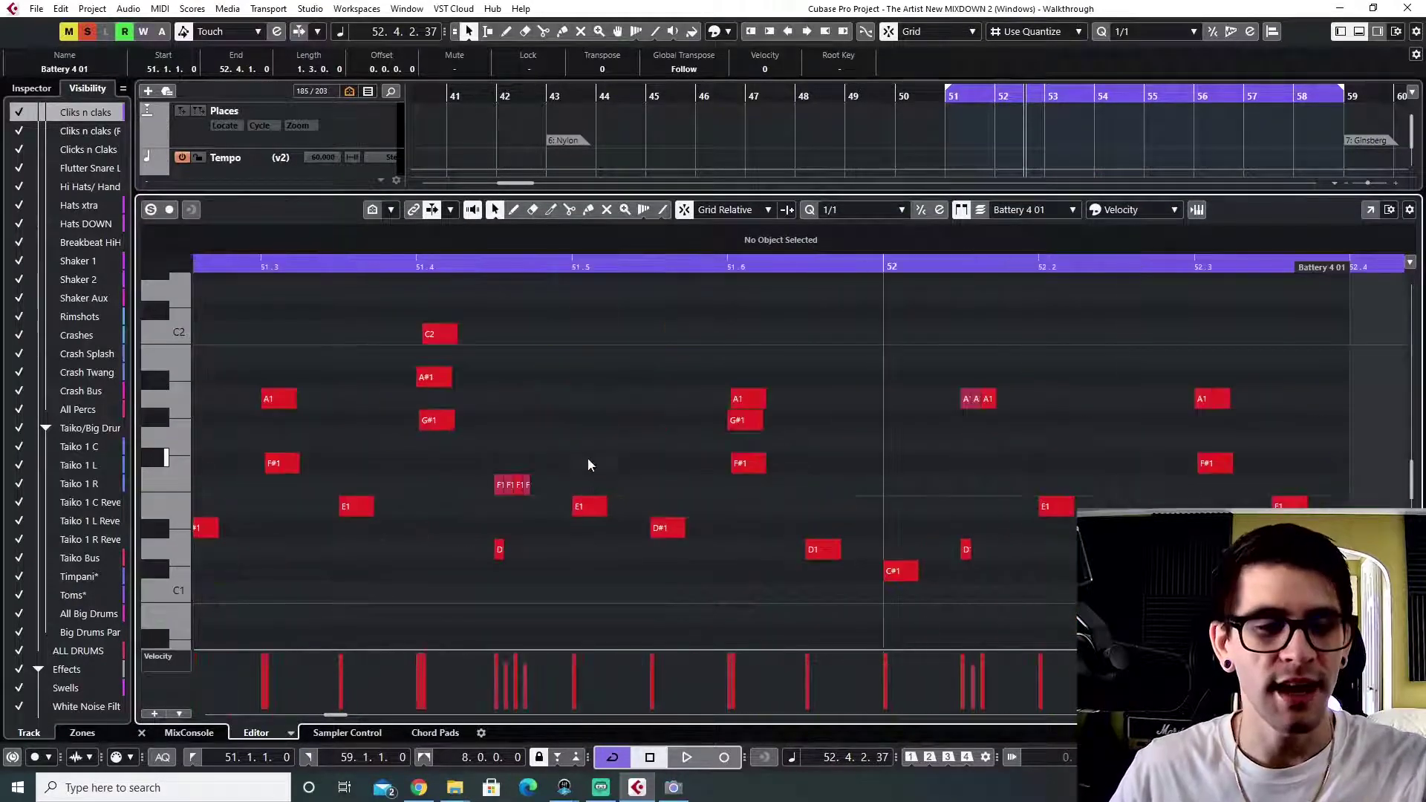
{"action": "scroll", "coordinate": [587, 457], "scroll_direction": "down", "scroll_amount": 1}
{"action": "scroll", "coordinate": [575, 438], "scroll_direction": "up", "scroll_amount": 2}
{"action": "scroll", "coordinate": [574, 447], "scroll_direction": "down", "scroll_amount": 4}
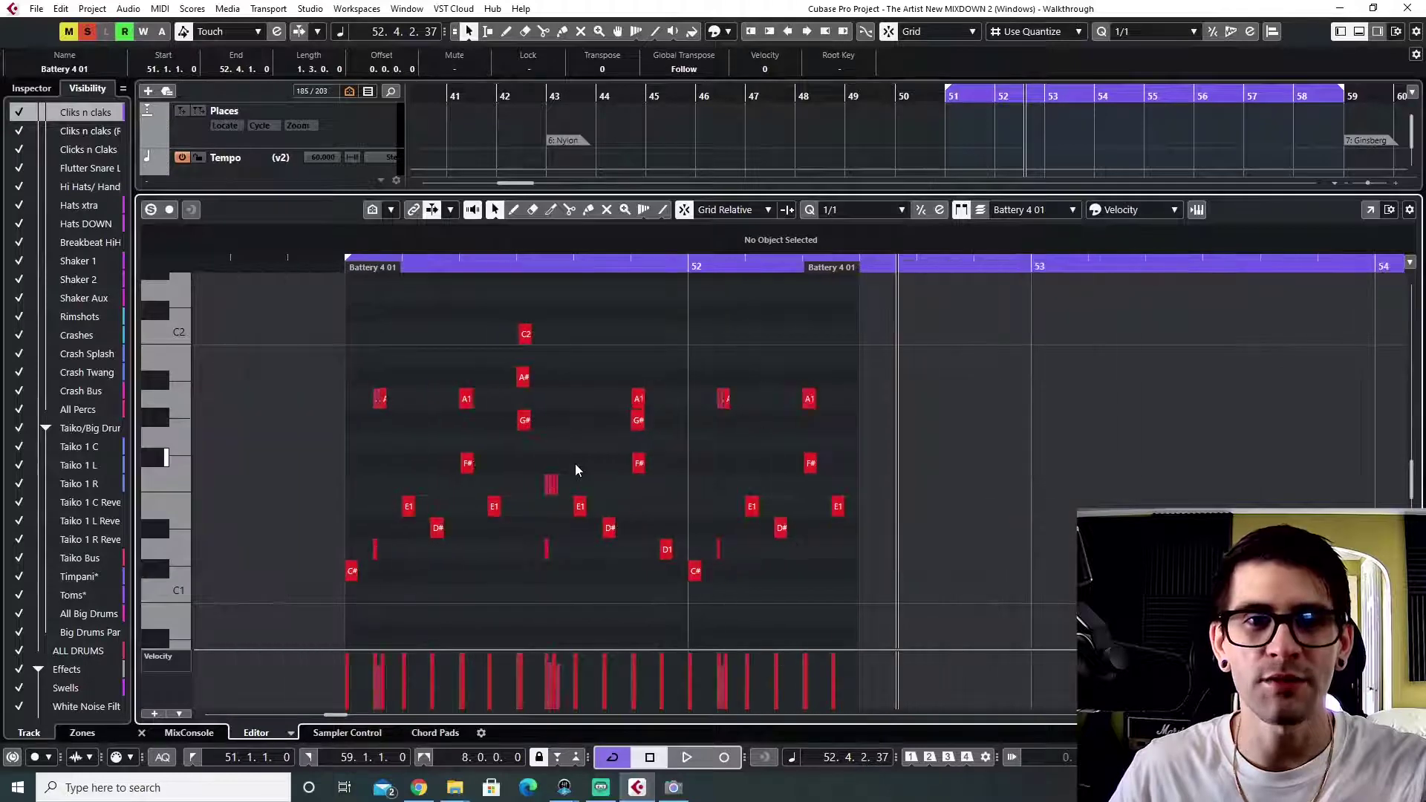
- Play the soloed Cliks n claks part from its start at bar 51, following the notes, then stop
{"action": "left_click", "coordinate": [344, 265]}
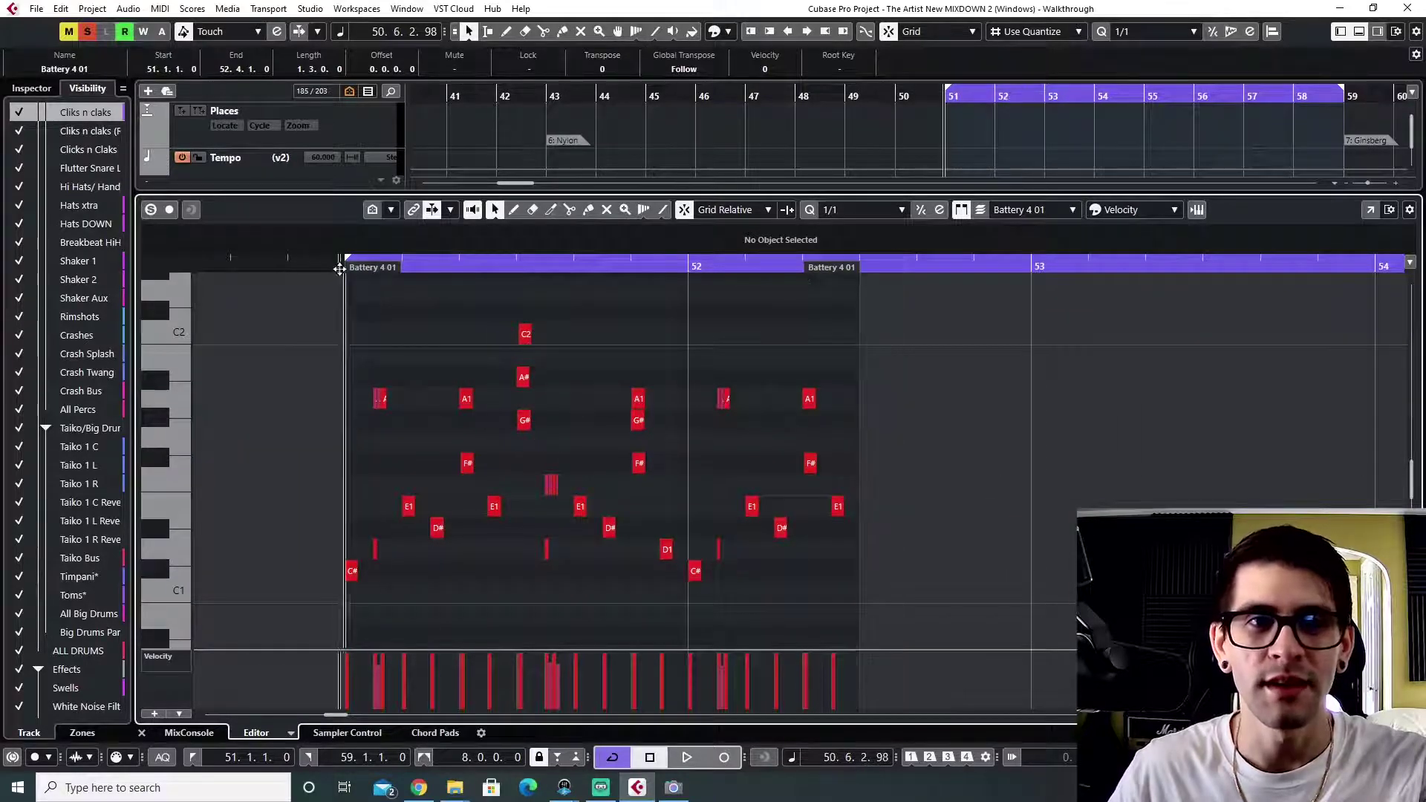
{"action": "key", "text": "space"}
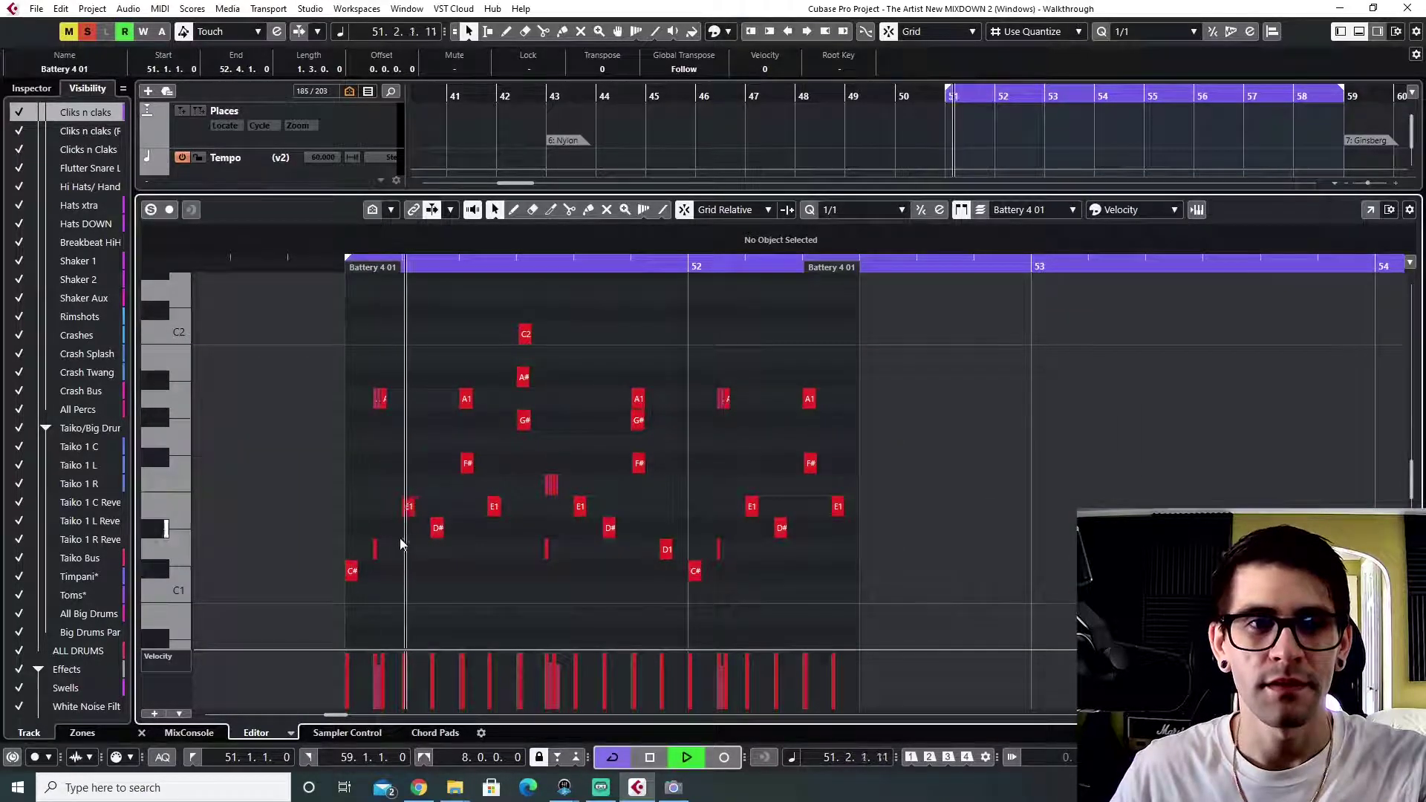
{"action": "scroll", "coordinate": [492, 541], "scroll_direction": "up", "scroll_amount": 2}
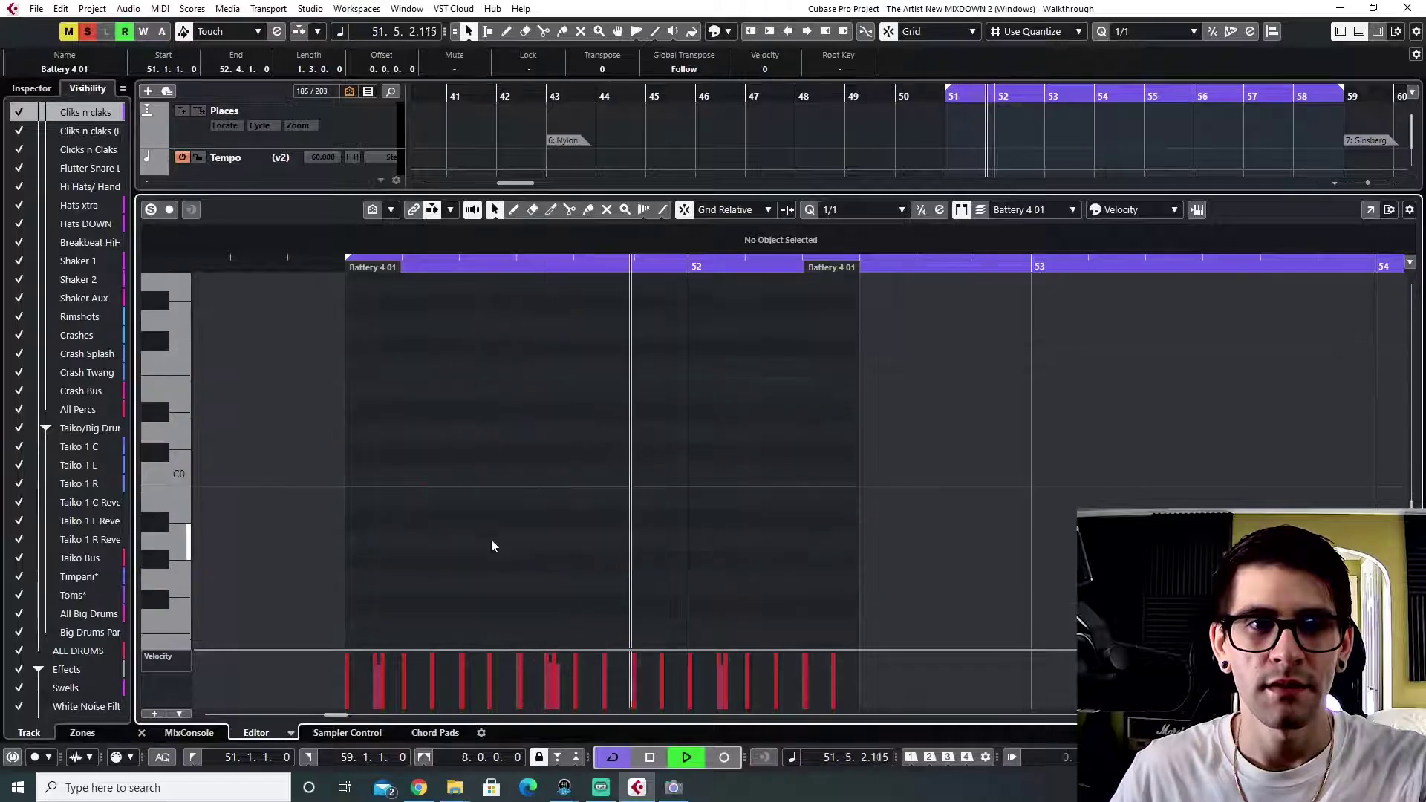
{"action": "key", "text": "space"}
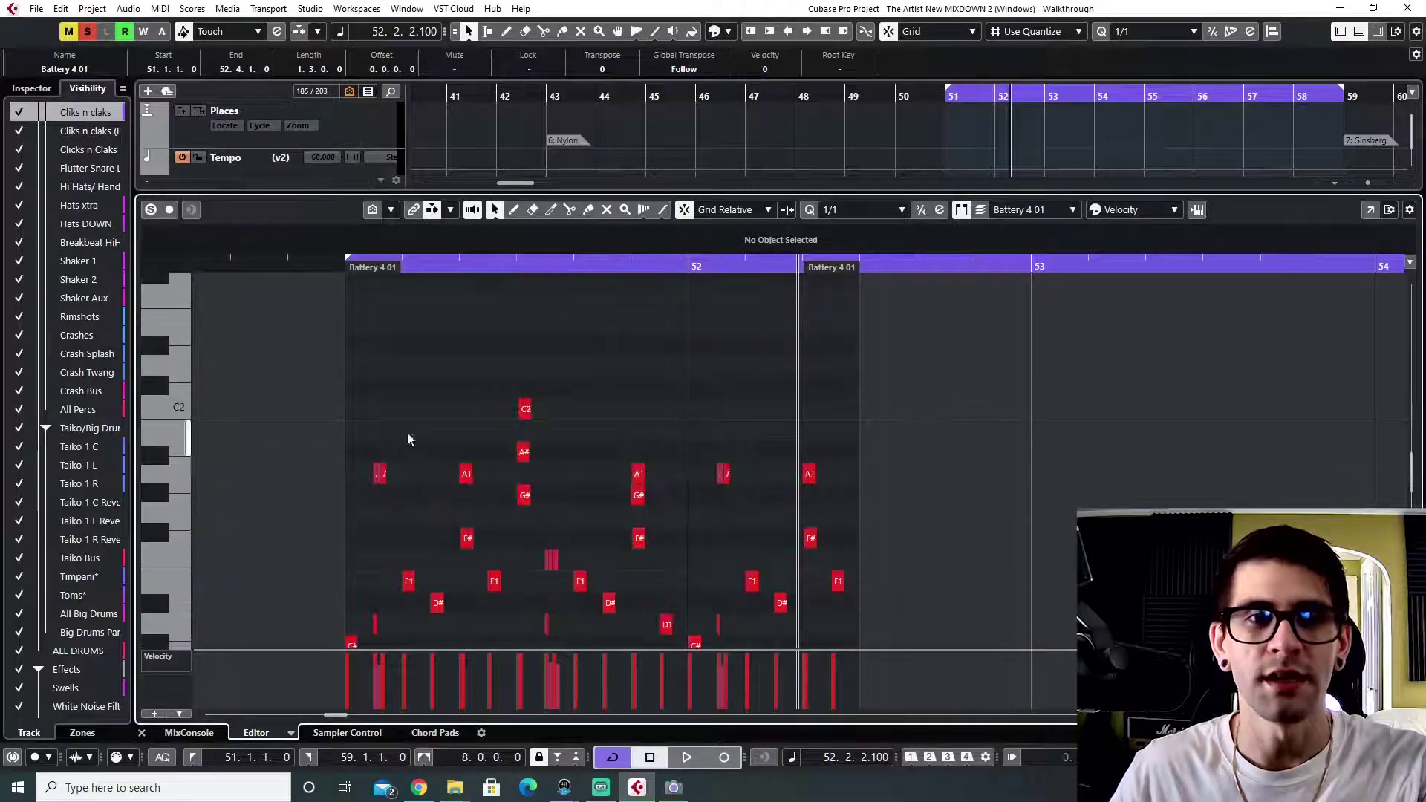
- Return the playhead to bar 51, play the part again and audition the A#1 and G#1 notes at beat 51.4, then stop
{"action": "left_click", "coordinate": [348, 260]}
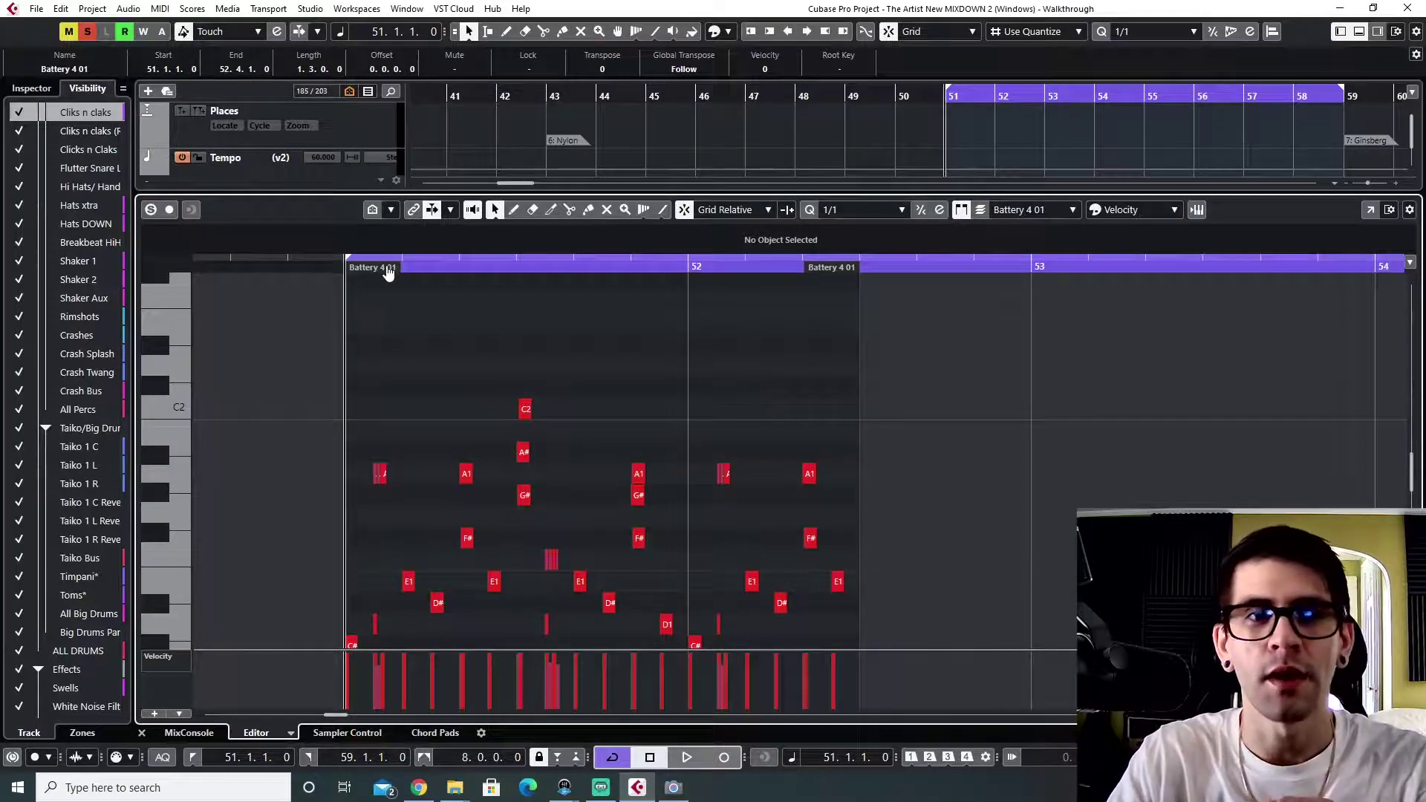
{"action": "scroll", "coordinate": [442, 475], "scroll_direction": "down", "scroll_amount": 2}
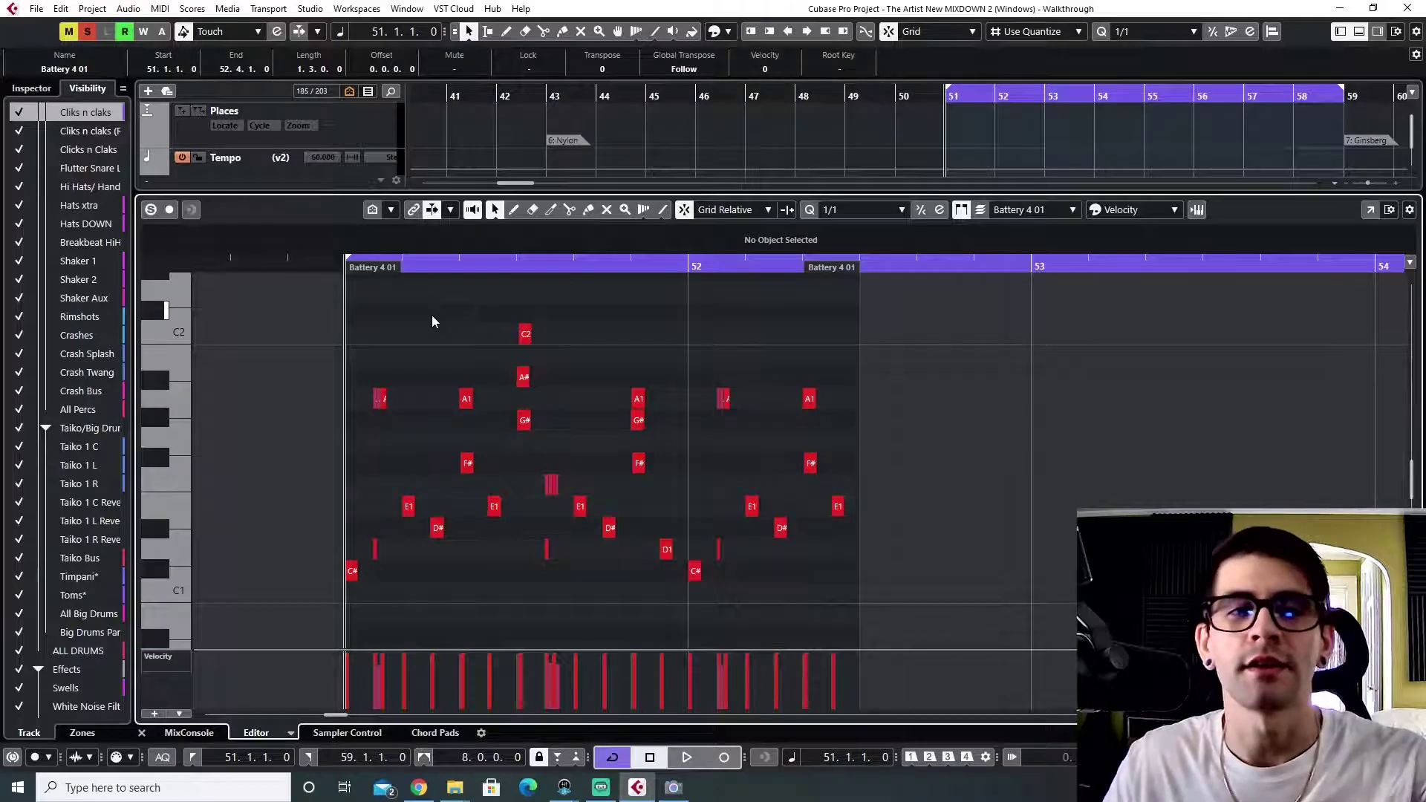
{"action": "key", "text": "space"}
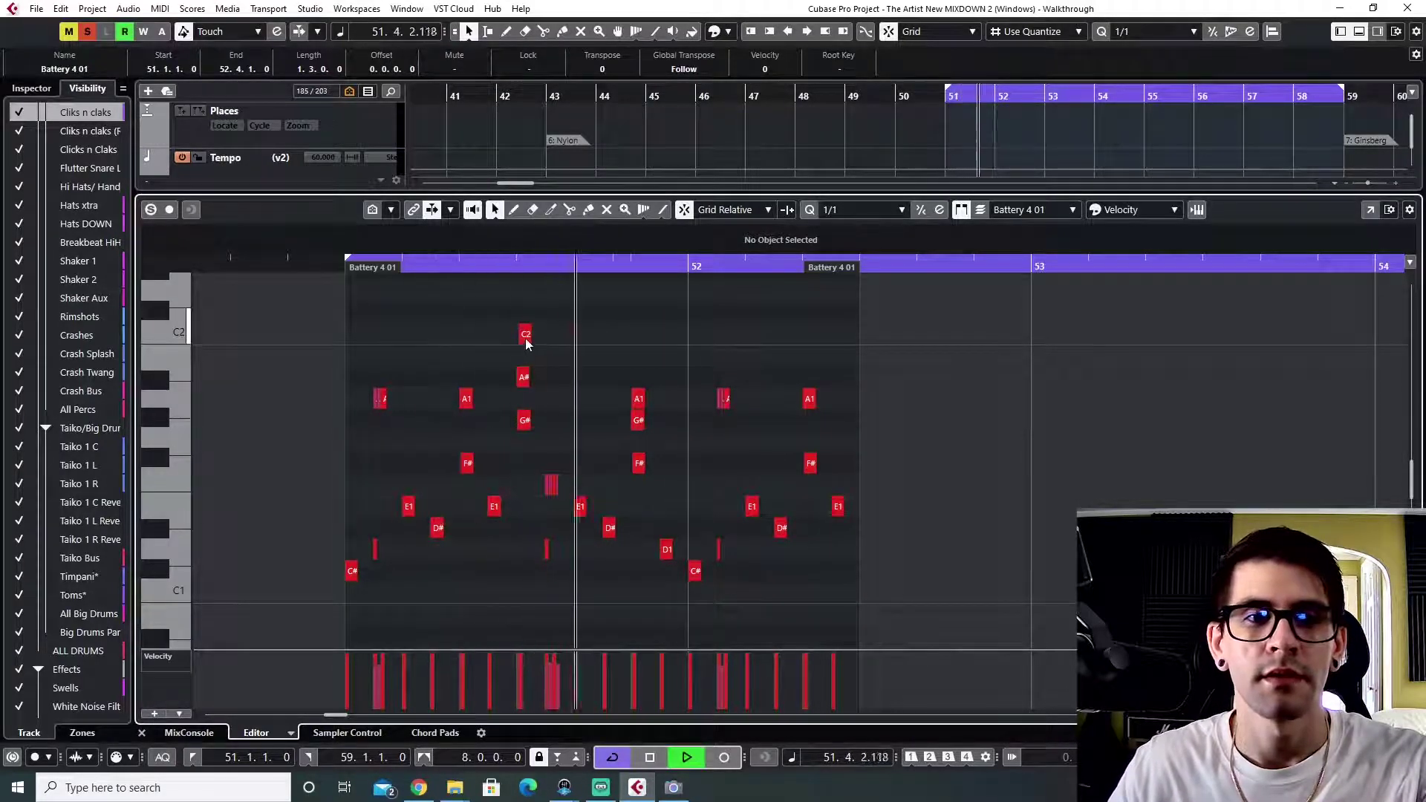
{"action": "left_click", "coordinate": [524, 378]}
{"action": "left_click", "coordinate": [524, 420]}
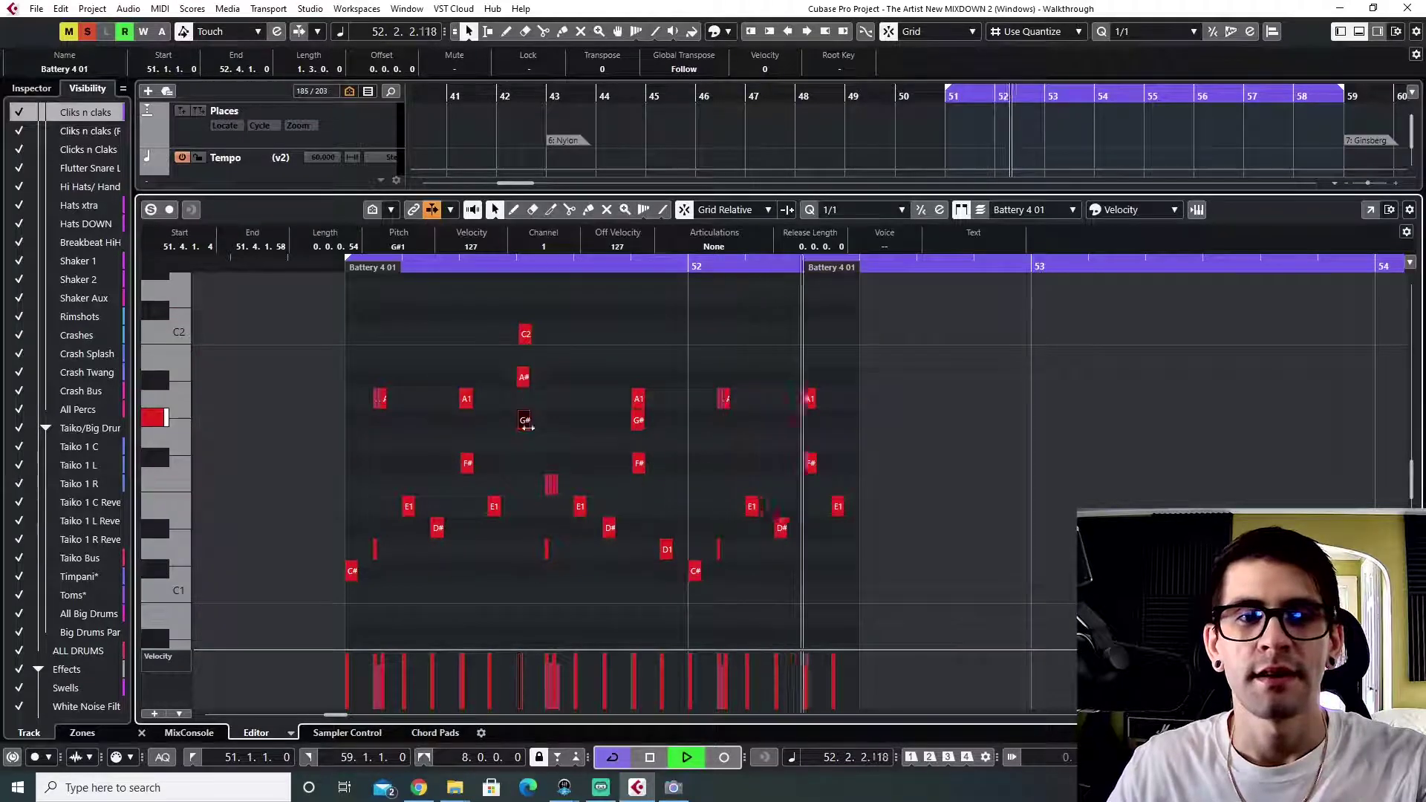
{"action": "key", "text": "space"}
- Examine the offset timing of the C2, A#1 and G#1 notes at beat 51.4, then replay the part from bar 51
{"action": "scroll", "coordinate": [460, 457], "scroll_direction": "up", "scroll_amount": 3}
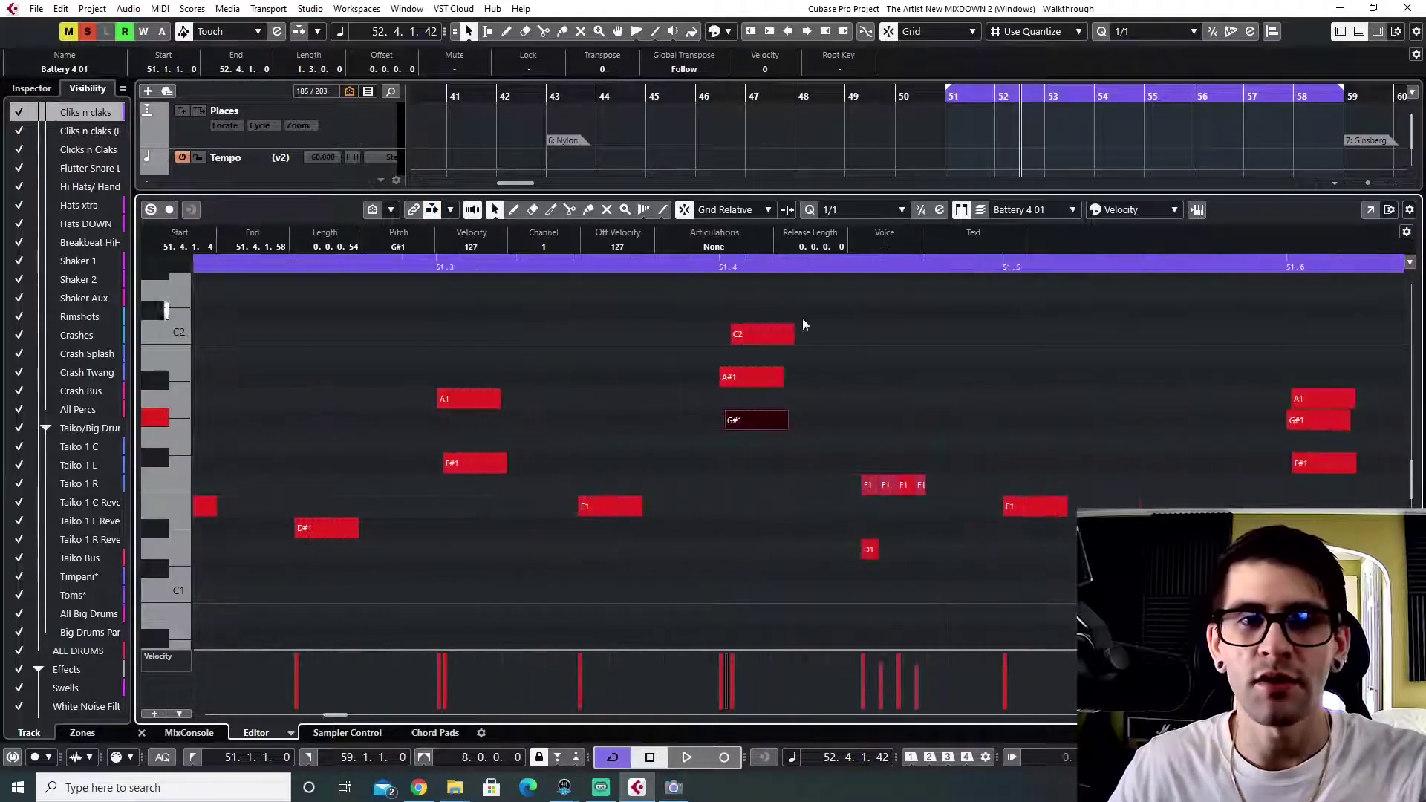
{"action": "left_click", "coordinate": [717, 264]}
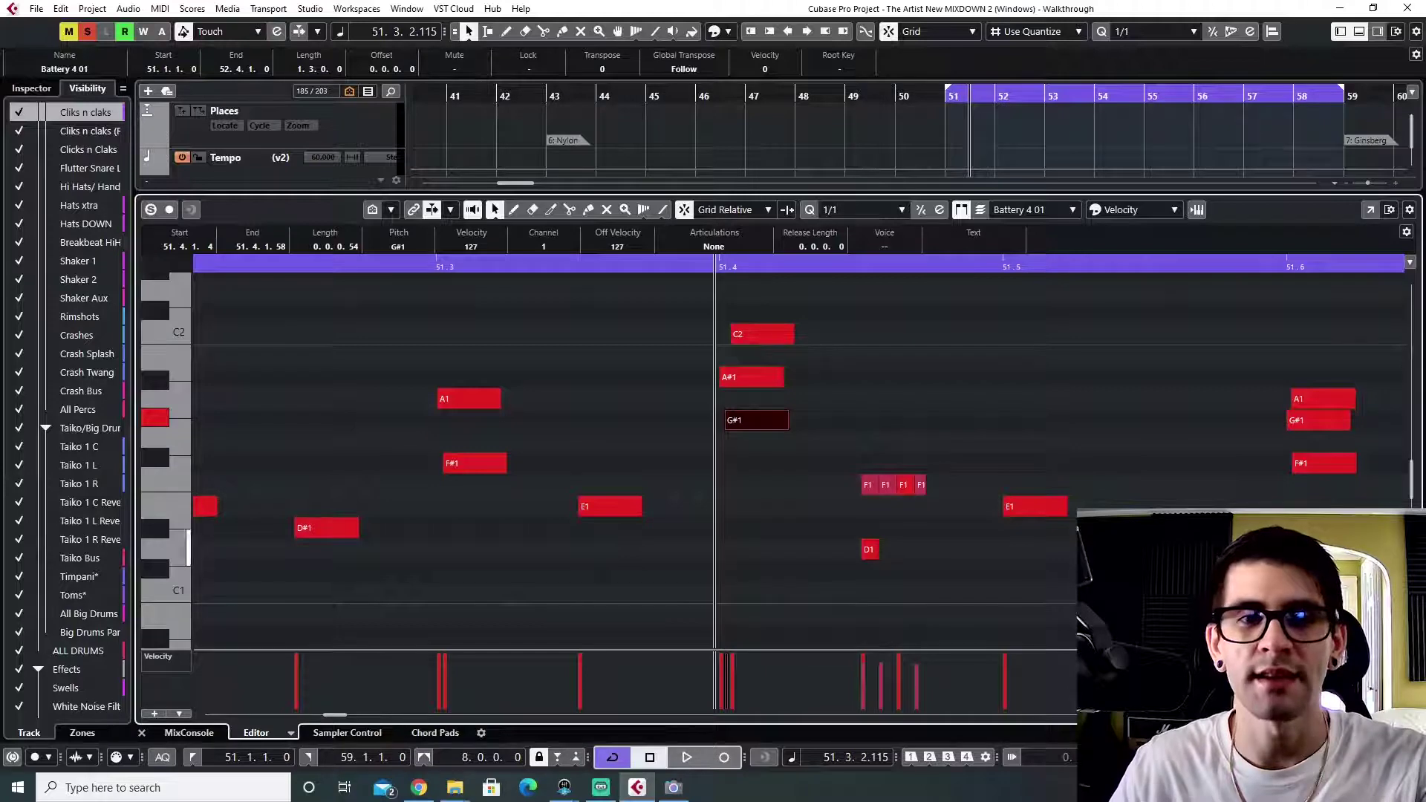
{"action": "scroll", "coordinate": [677, 532], "scroll_direction": "down", "scroll_amount": 3}
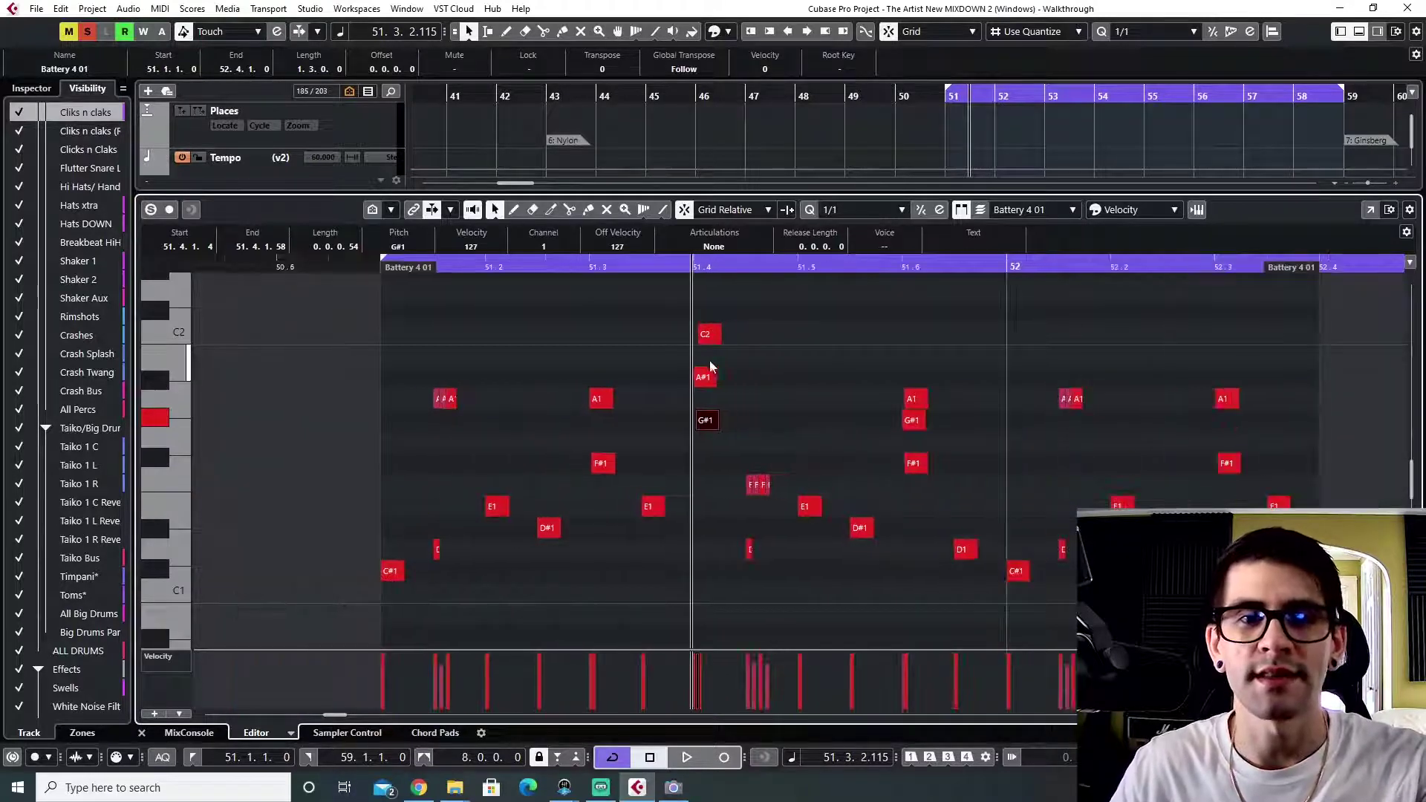
{"action": "left_click", "coordinate": [375, 268]}
{"action": "key", "text": "space"}
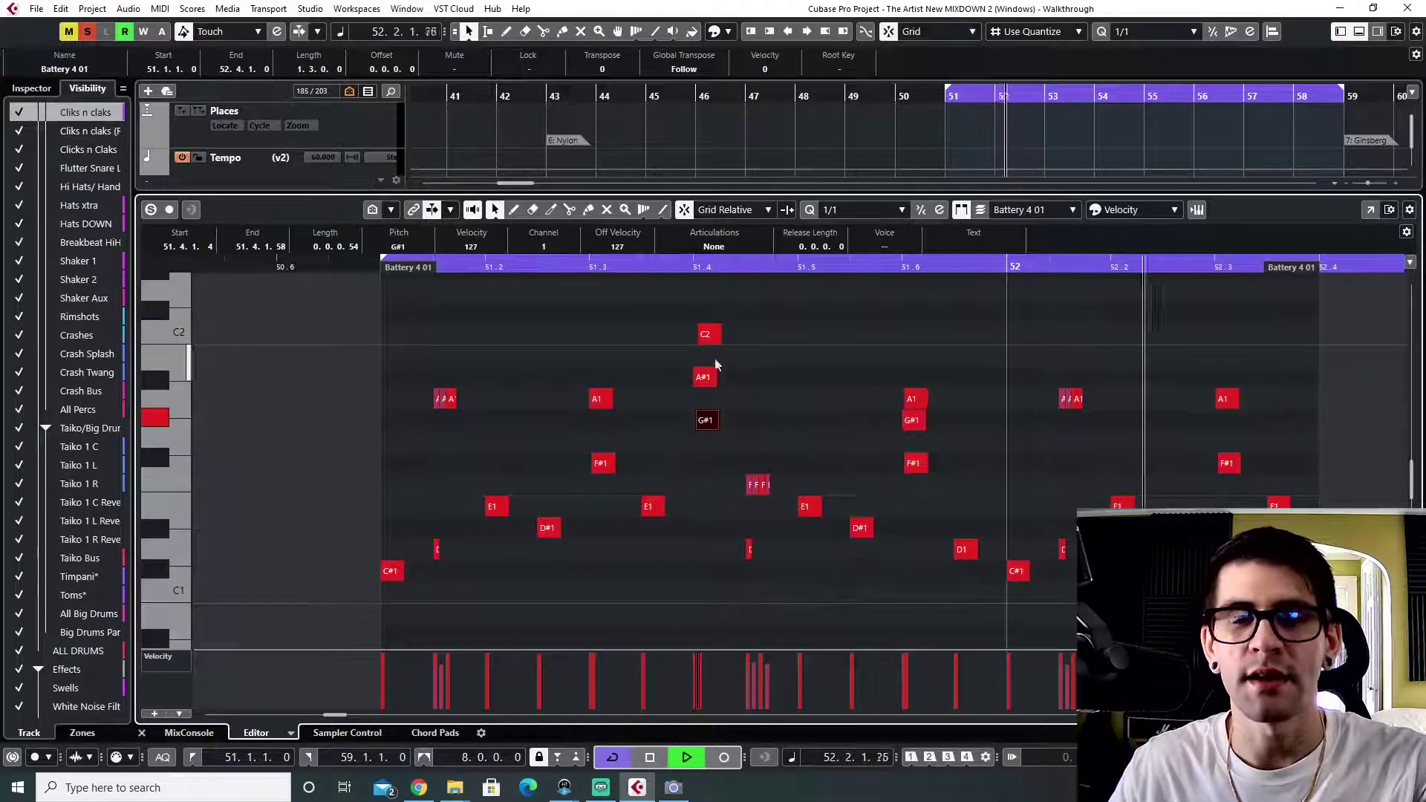
{"action": "key", "text": "space"}
- Deselect the G#1 note and close the note editor of the Cliks n claks part
{"action": "left_click", "coordinate": [702, 268]}
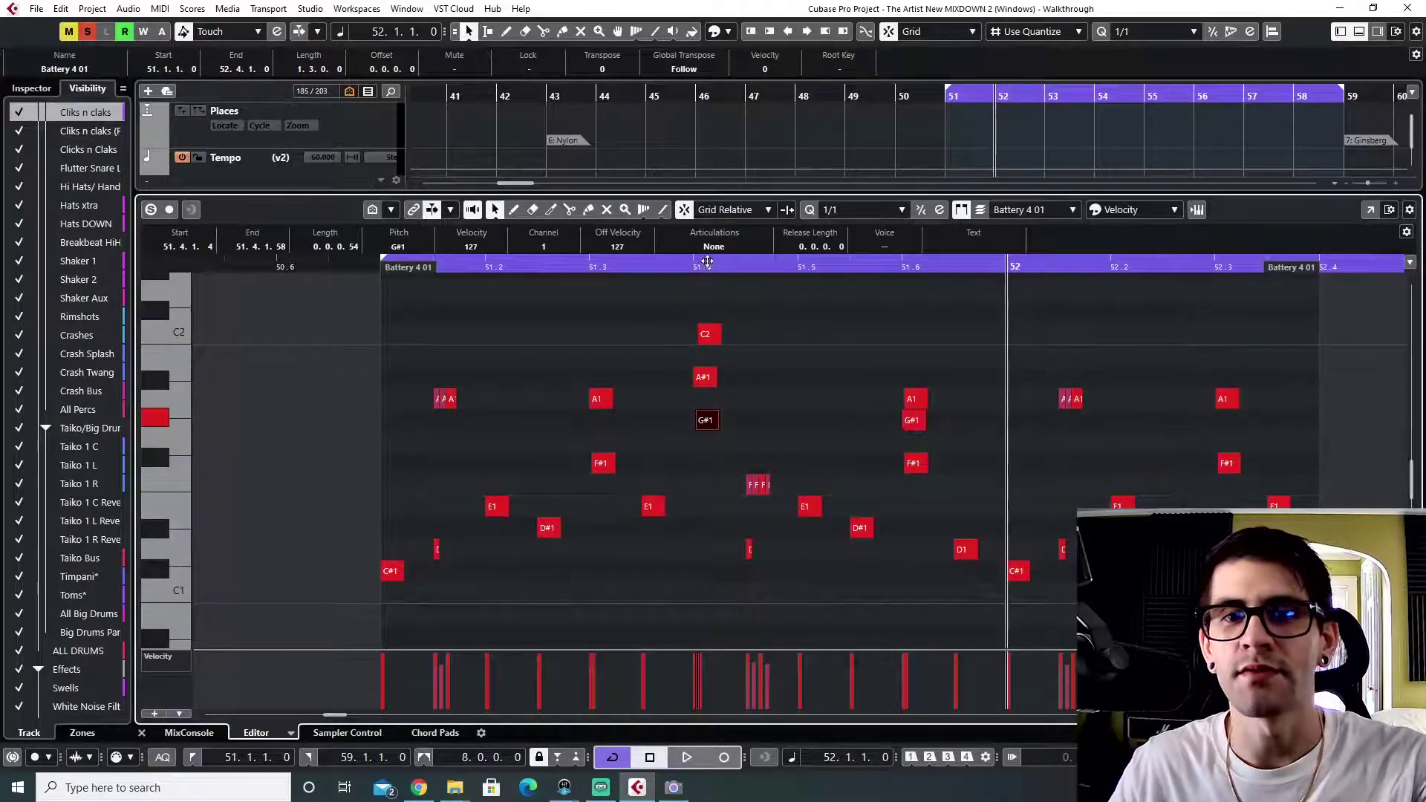
{"action": "left_click", "coordinate": [700, 281]}
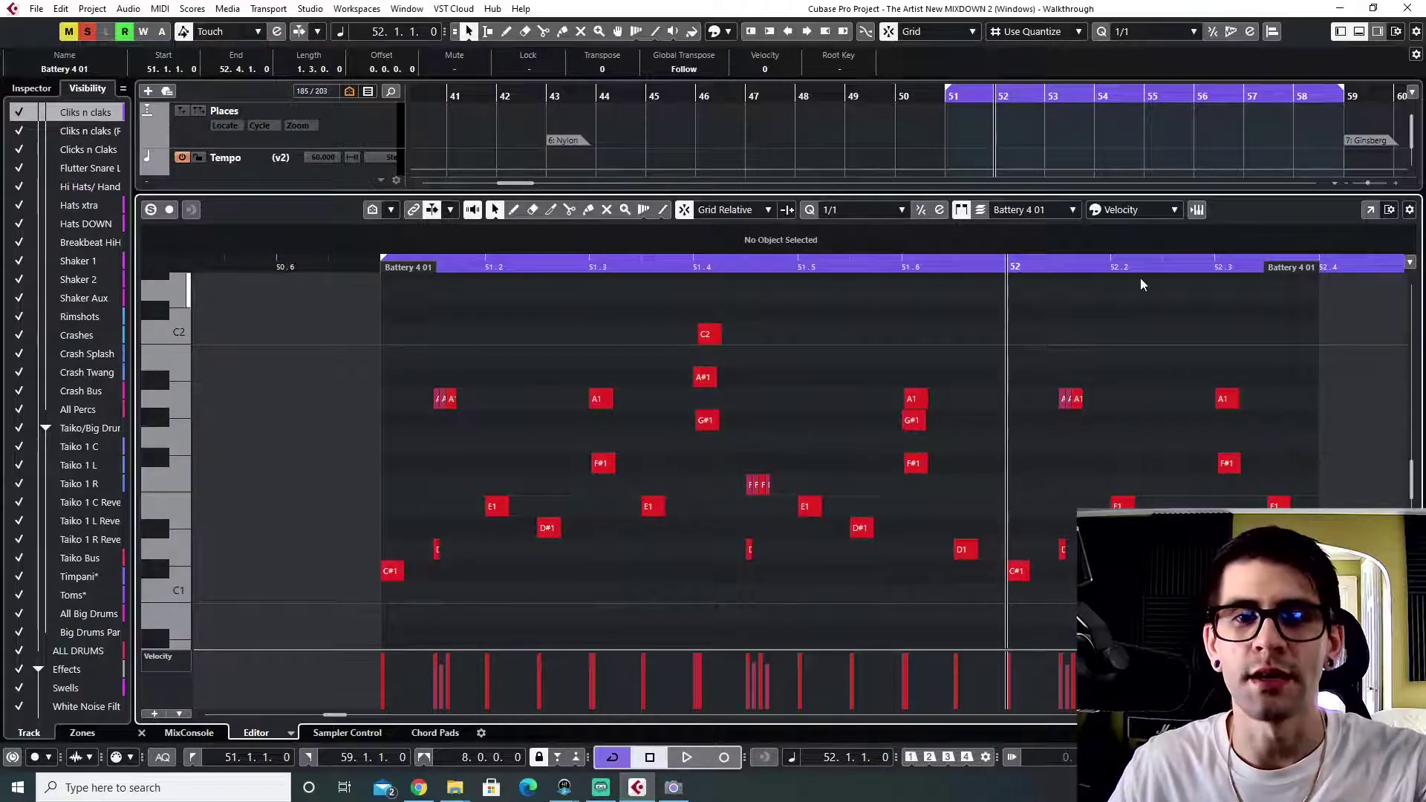
{"action": "left_click", "coordinate": [141, 733]}
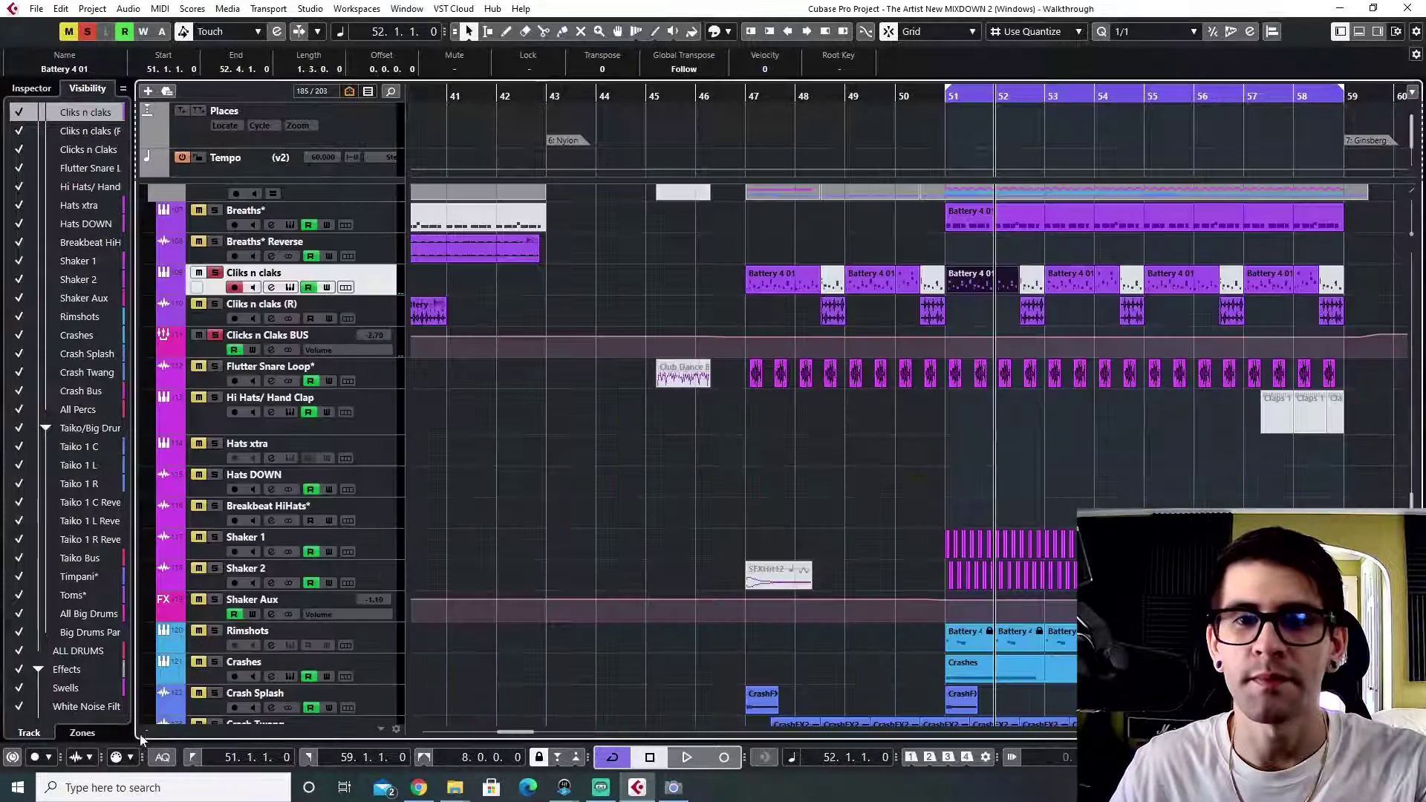
- Open the Battery instrument of the Cliks n claks track and audition several of the Click samples in row A
{"action": "left_click", "coordinate": [288, 286]}
{"action": "left_click_drag", "start_coordinate": [652, 161], "coordinate": [624, 155]}
{"action": "left_click", "coordinate": [600, 229]}
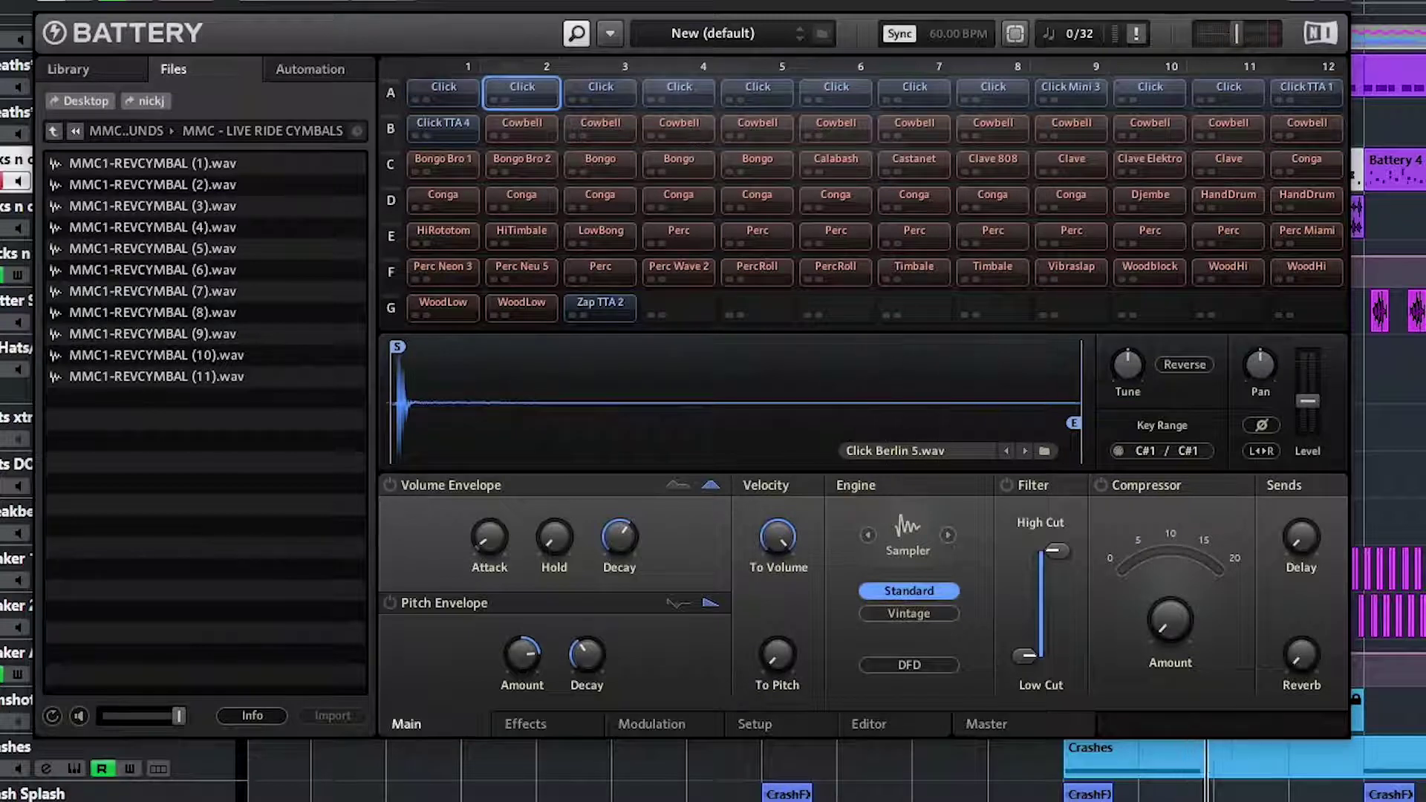
{"action": "left_click", "coordinate": [616, 89]}
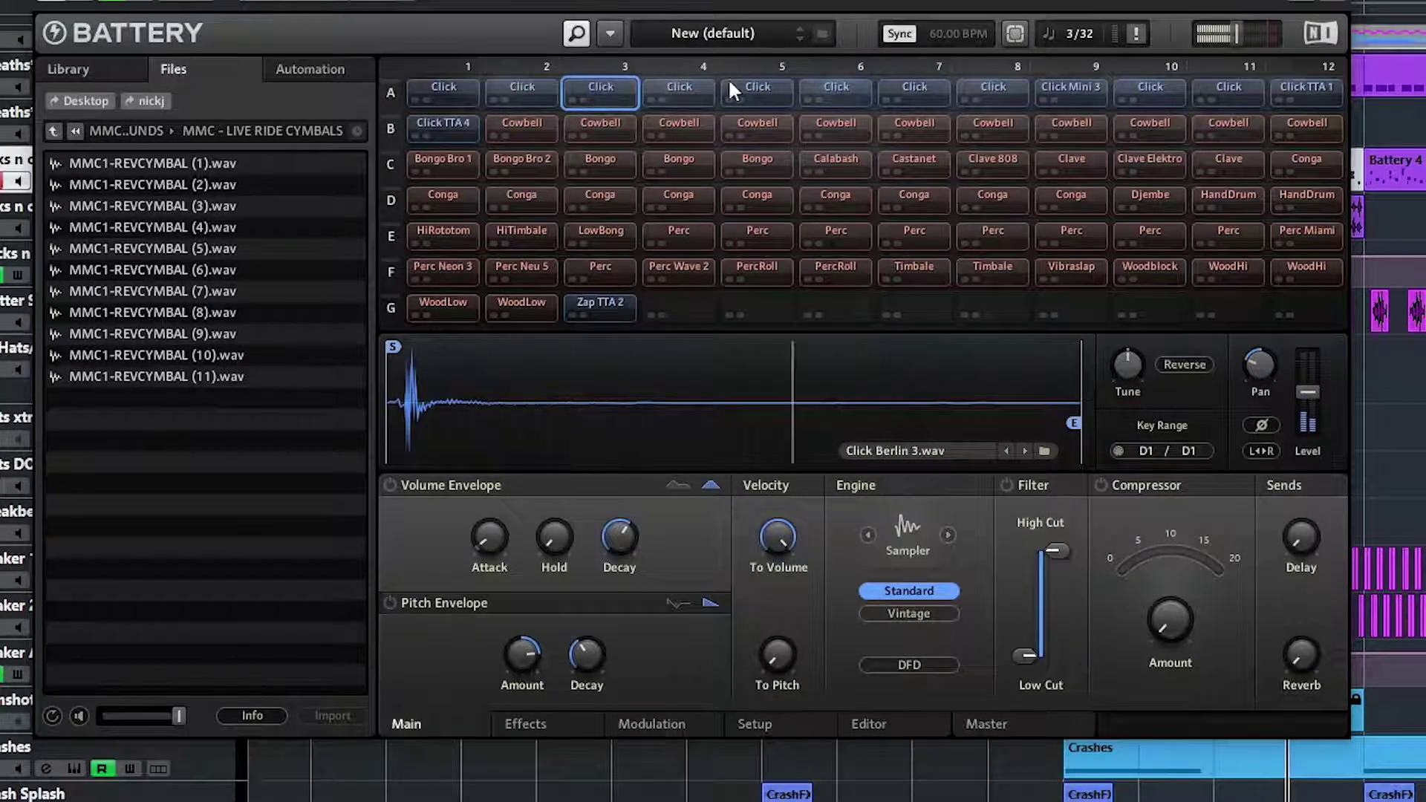
{"action": "left_click", "coordinate": [677, 89]}
{"action": "left_click", "coordinate": [850, 89]}
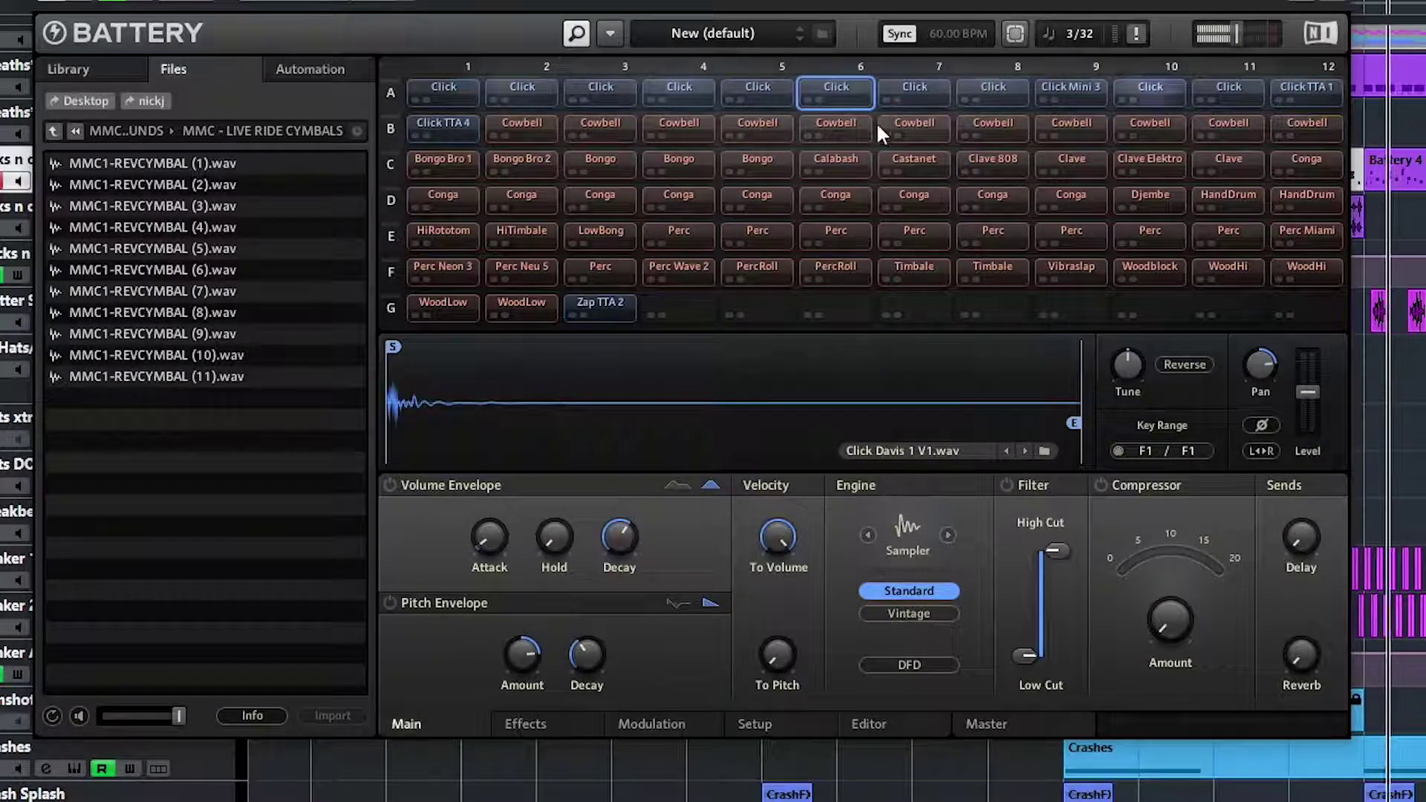
{"action": "left_click", "coordinate": [762, 85]}
{"action": "left_click", "coordinate": [1163, 86]}
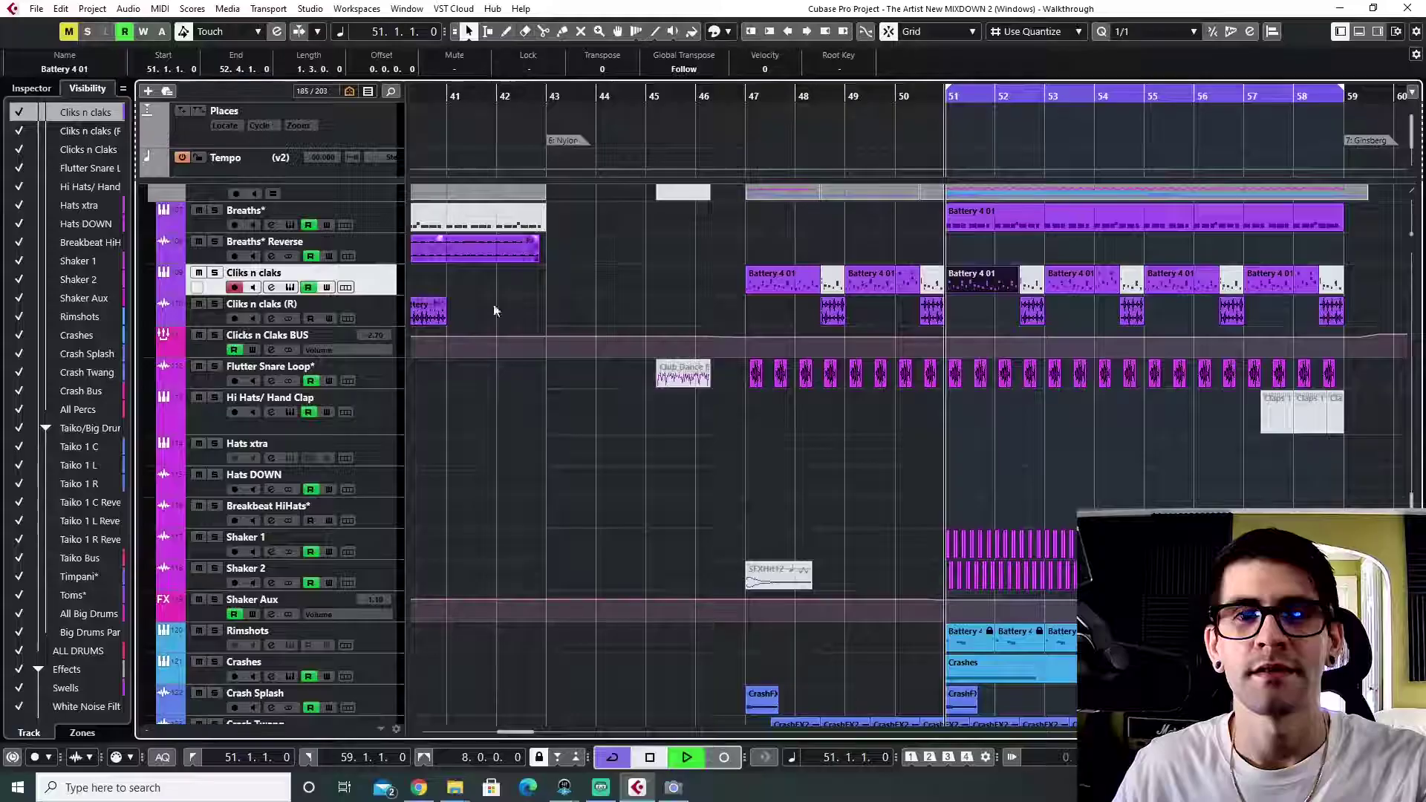
- Play the full mix from bar 51 and stop, then solo the Cliks n claks (R) track with the playhead in bar 52
{"action": "key", "text": "space"}
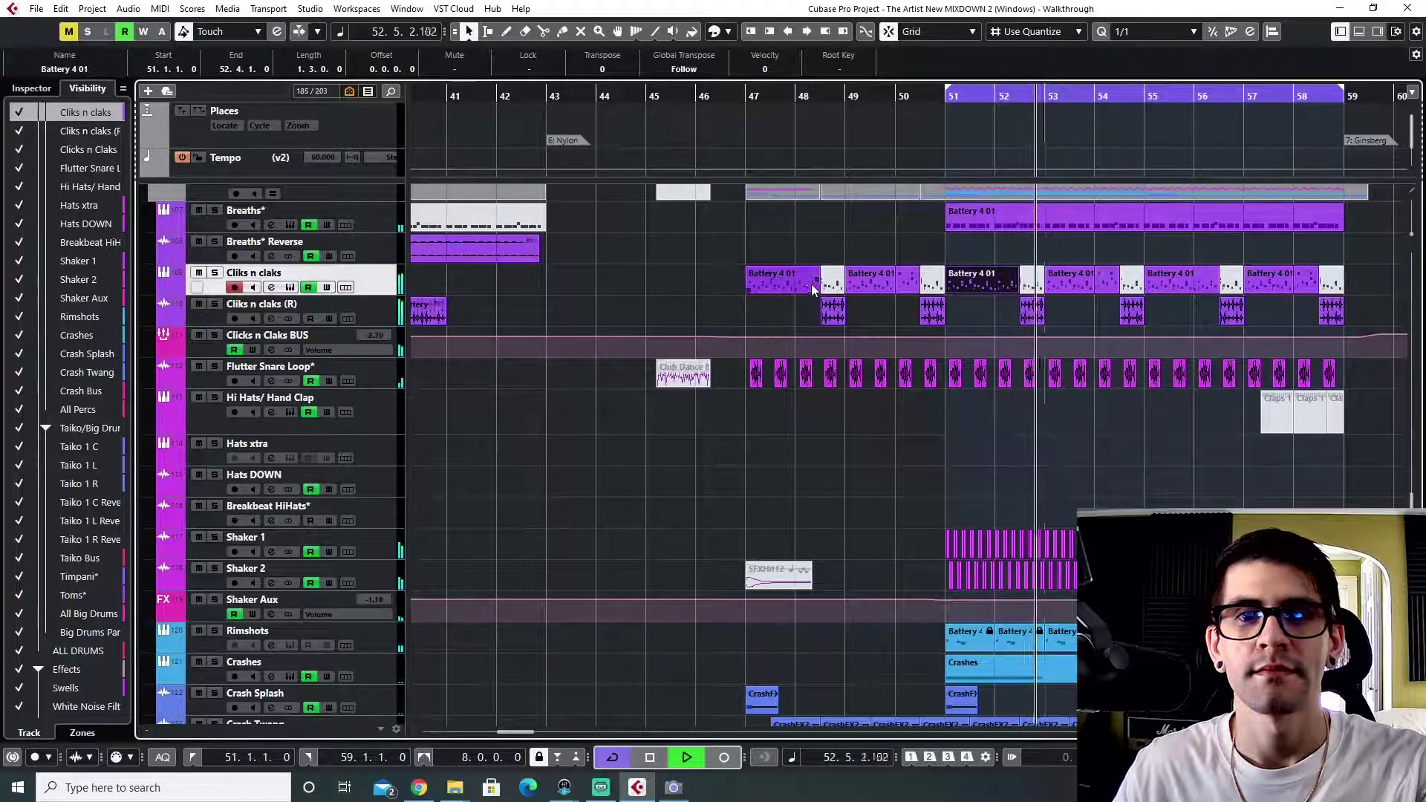
{"action": "key", "text": "space"}
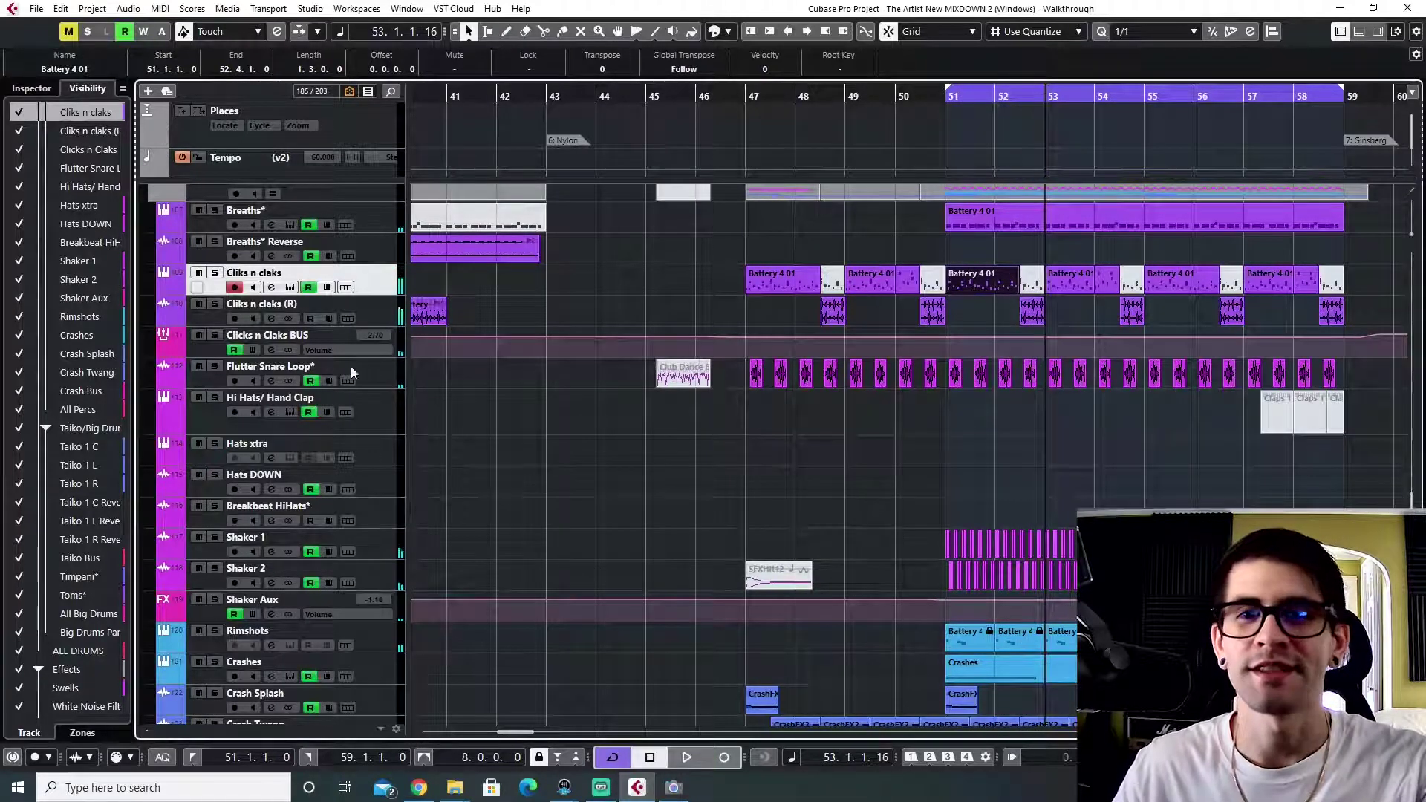
{"action": "left_click", "coordinate": [216, 304]}
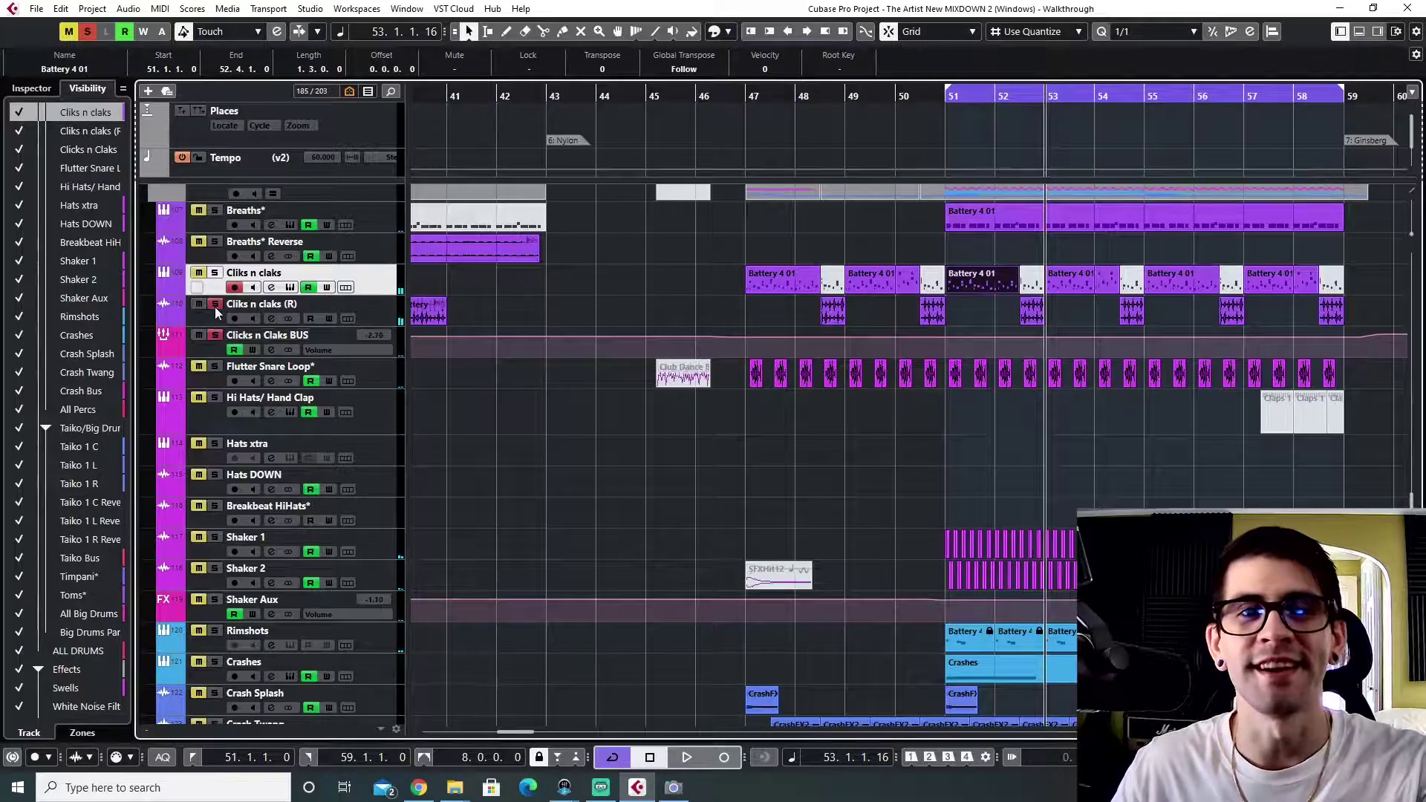
{"action": "left_click", "coordinate": [1009, 101]}
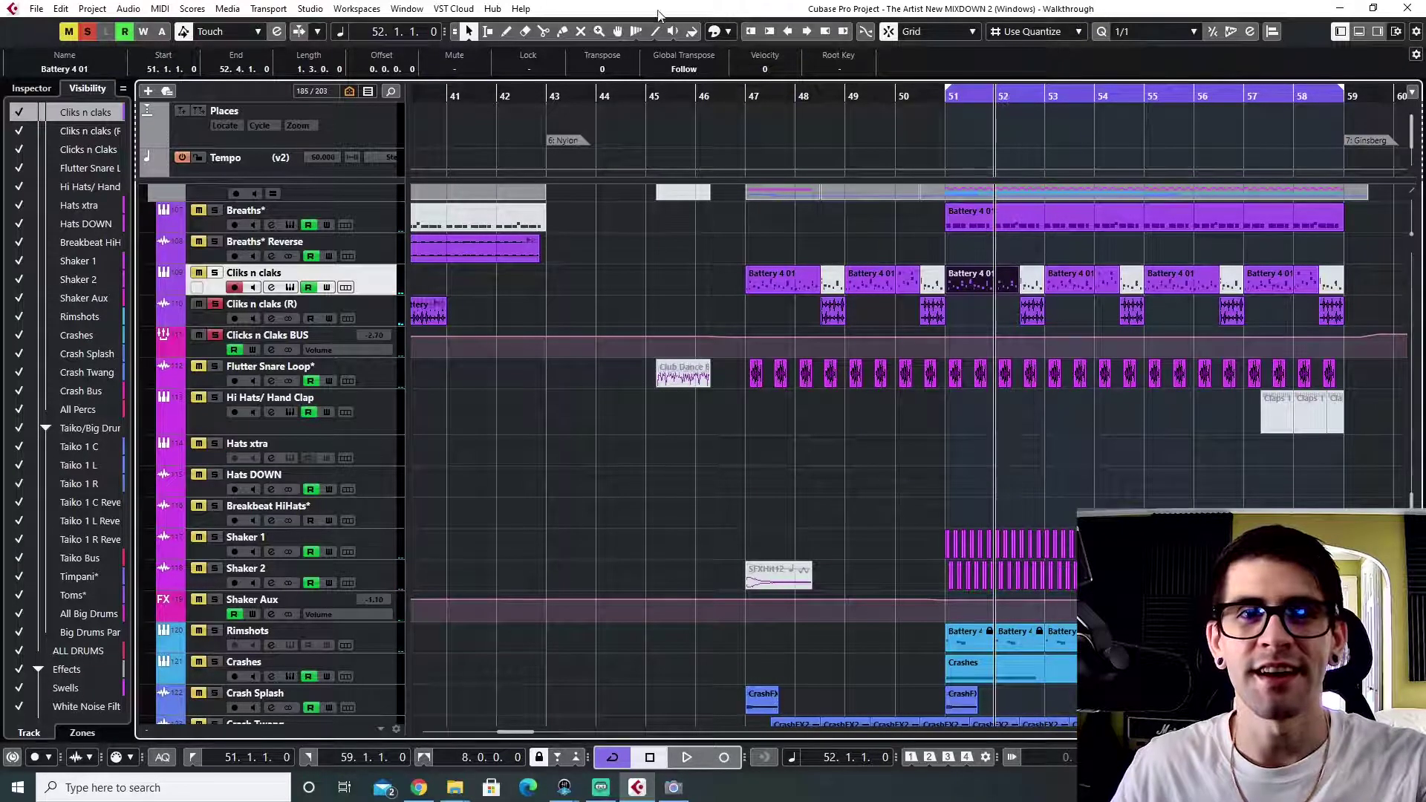
{"action": "left_click", "coordinate": [1015, 95]}
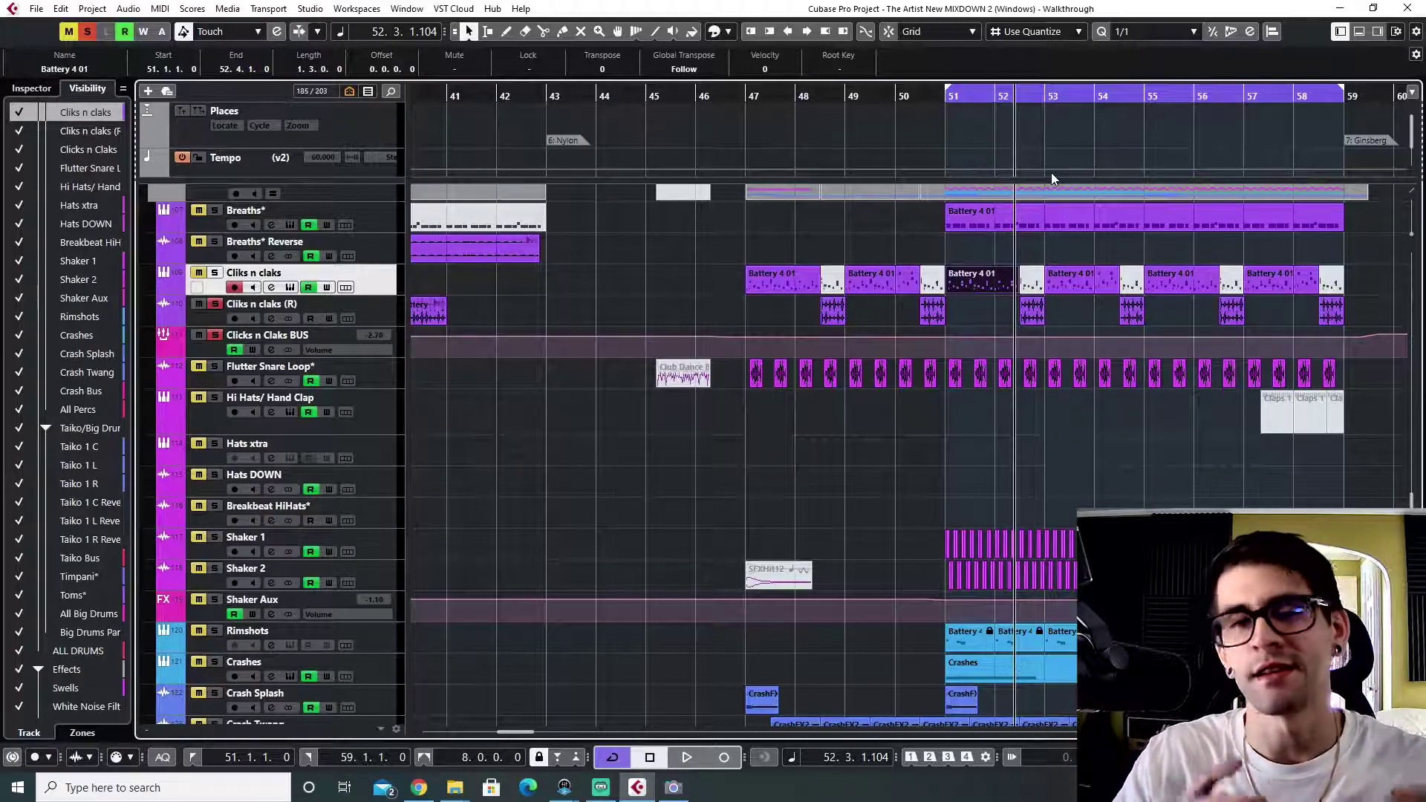
- Play the soloed Cliks n claks (R) clip in bar 52 twice, returning the playhead to bar 52 in between
{"action": "key", "text": "space"}
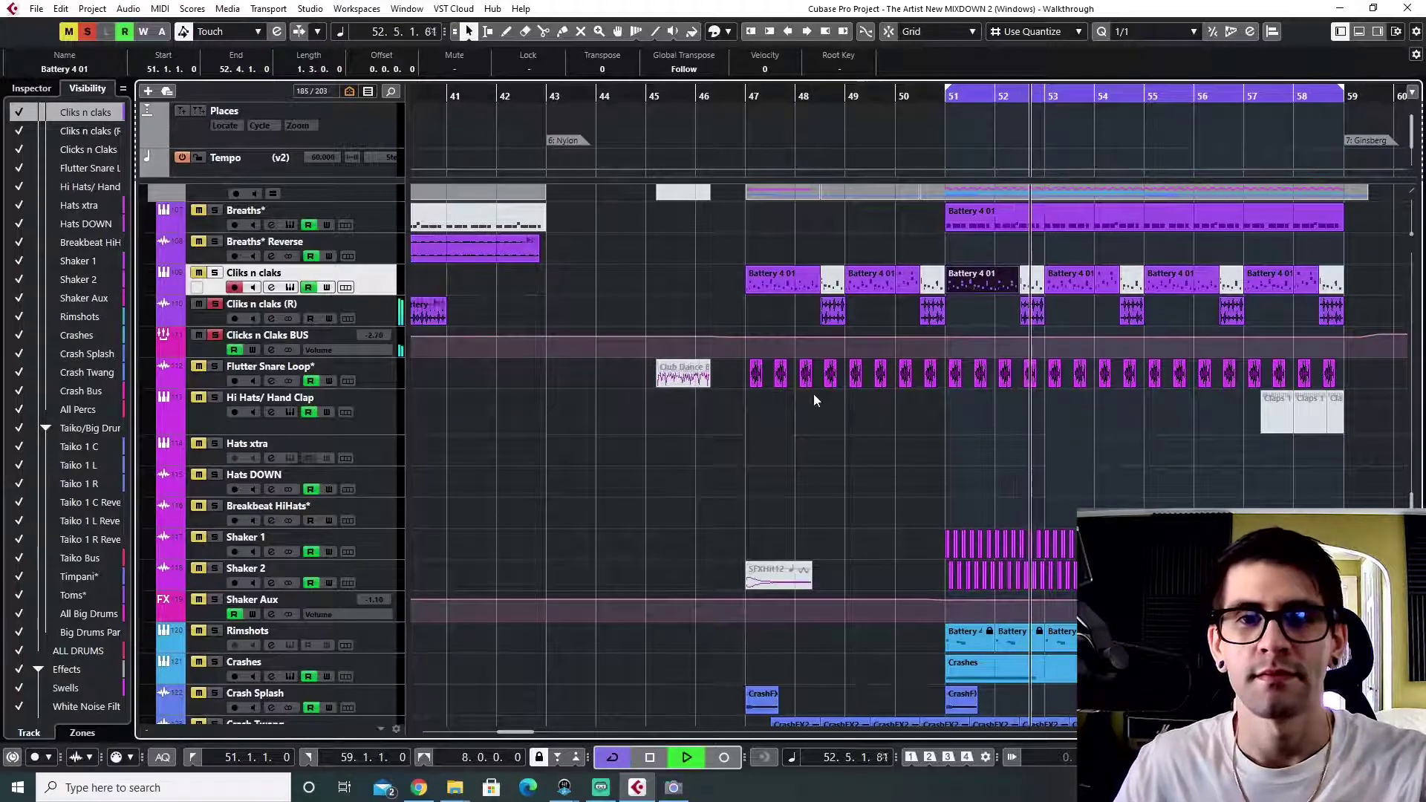
{"action": "key", "text": "space"}
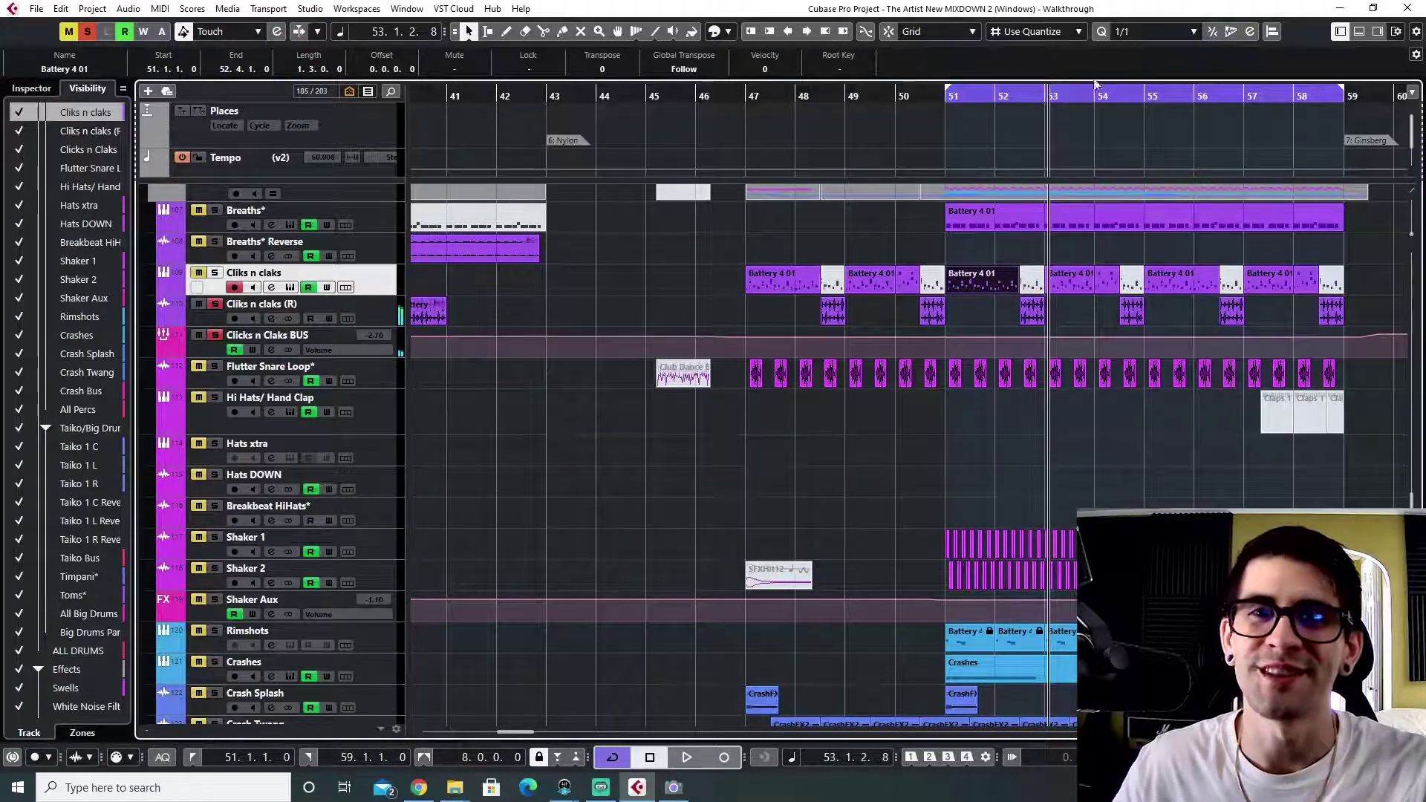
{"action": "left_click", "coordinate": [1013, 99]}
{"action": "key", "text": "space"}
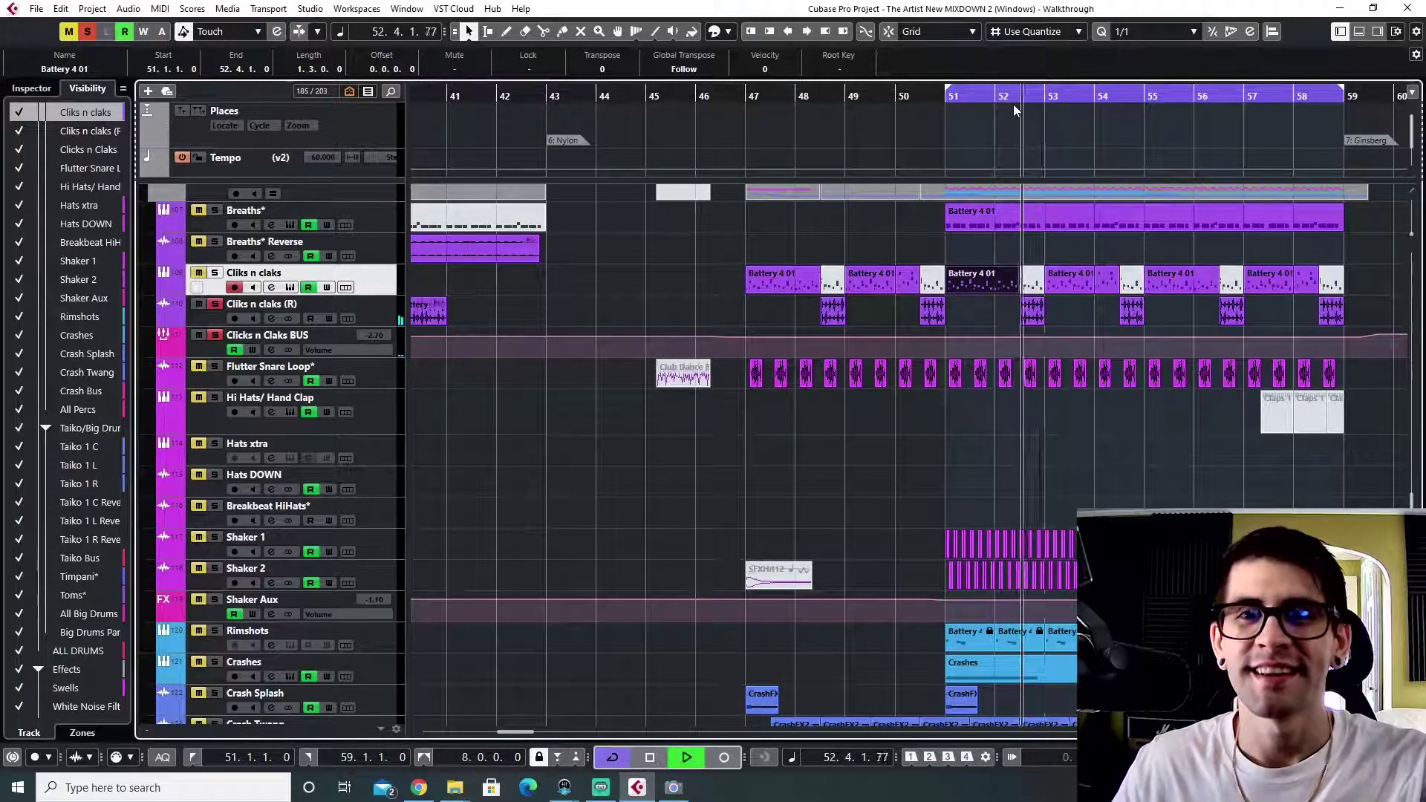
{"action": "key", "text": "space"}
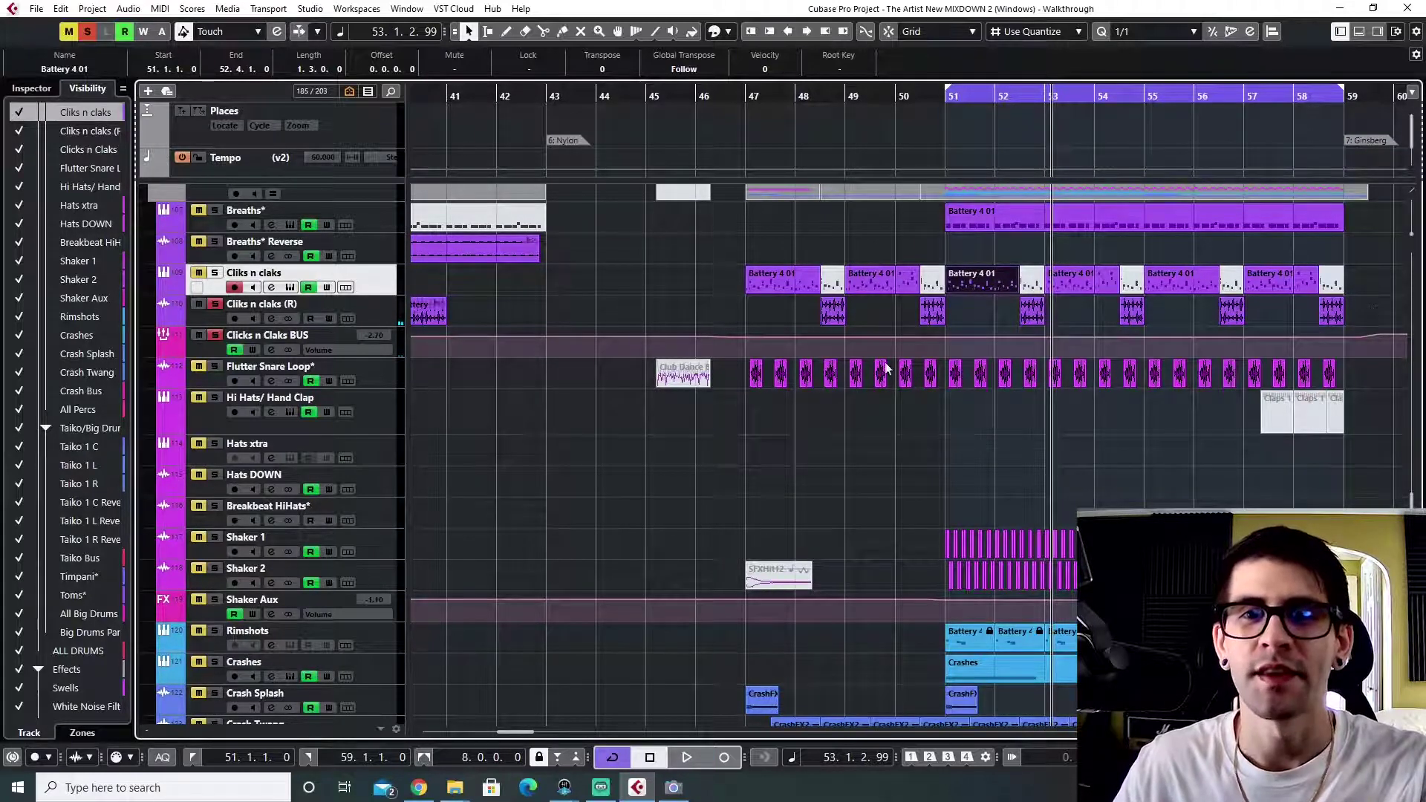
- Select and solo the Flutter Snare Loop track alone and play it from bar 51
{"action": "left_click", "coordinate": [1006, 97]}
{"action": "scroll", "coordinate": [1006, 97], "scroll_direction": "right", "scroll_amount": 6}
{"action": "key", "text": "Down"}
{"action": "key", "text": "Down"}
{"action": "key", "text": "Down"}
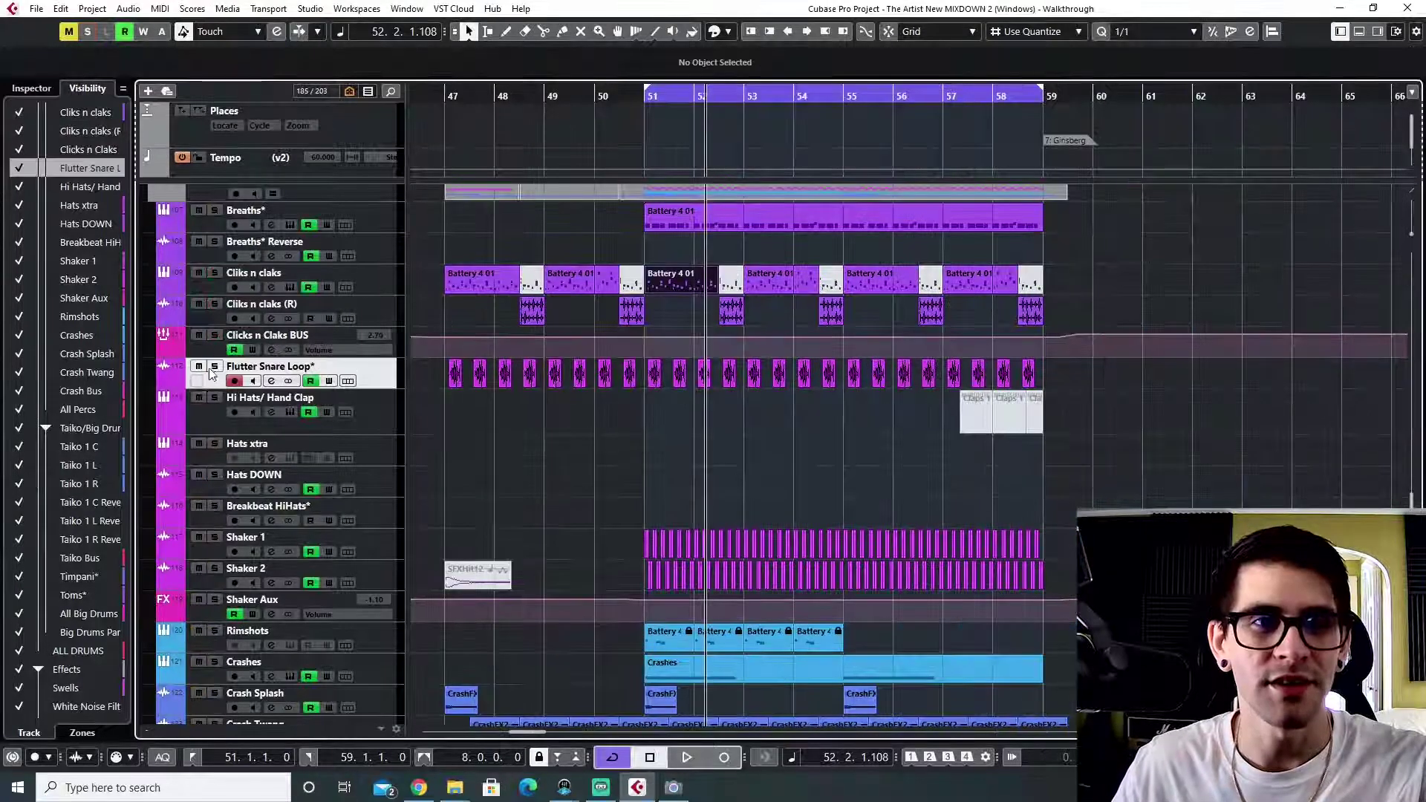
{"action": "left_click", "coordinate": [648, 103]}
{"action": "key", "text": "space"}
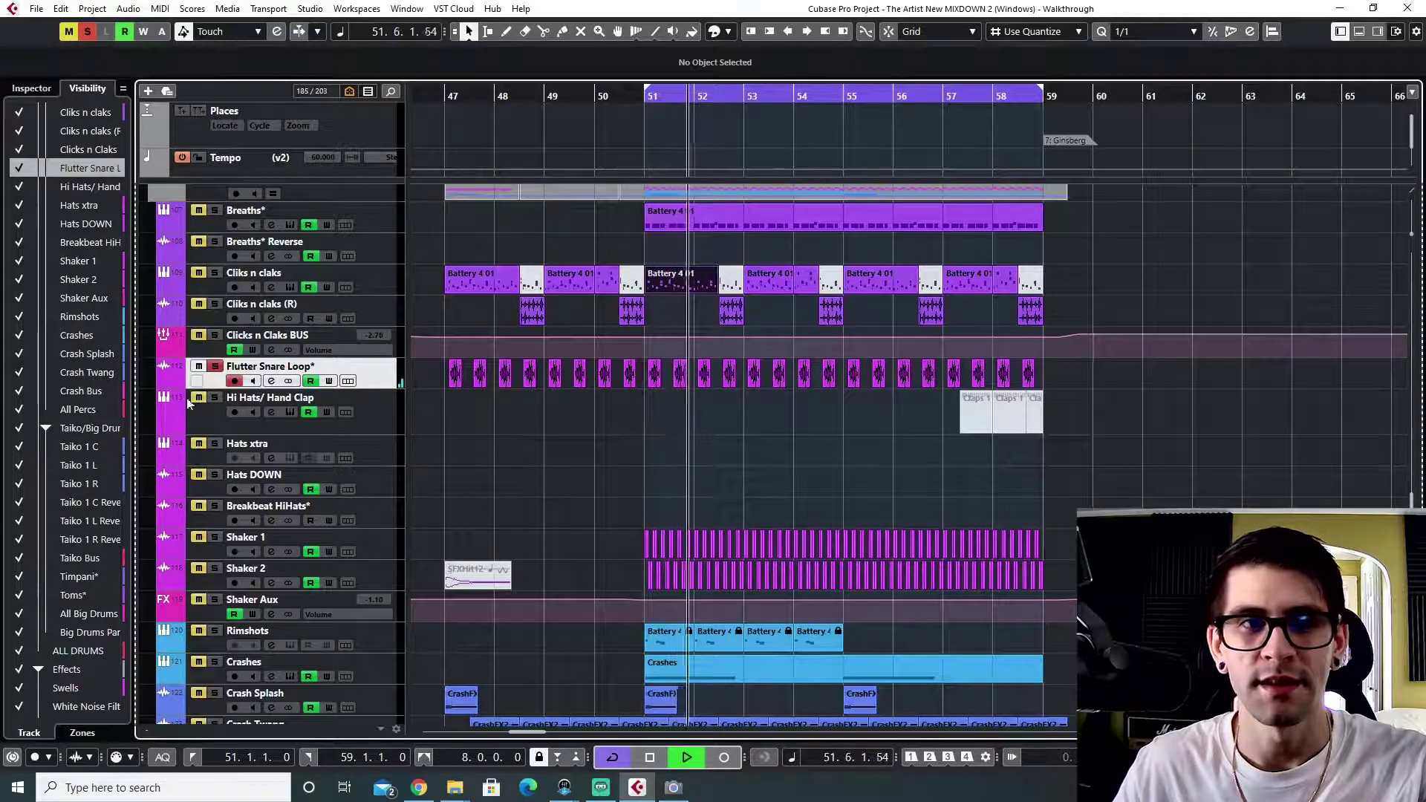
- Show the Standard Panner Pan Left-Right automation of the Flutter Snare Loop track during playback, then stop
{"action": "left_click", "coordinate": [165, 381]}
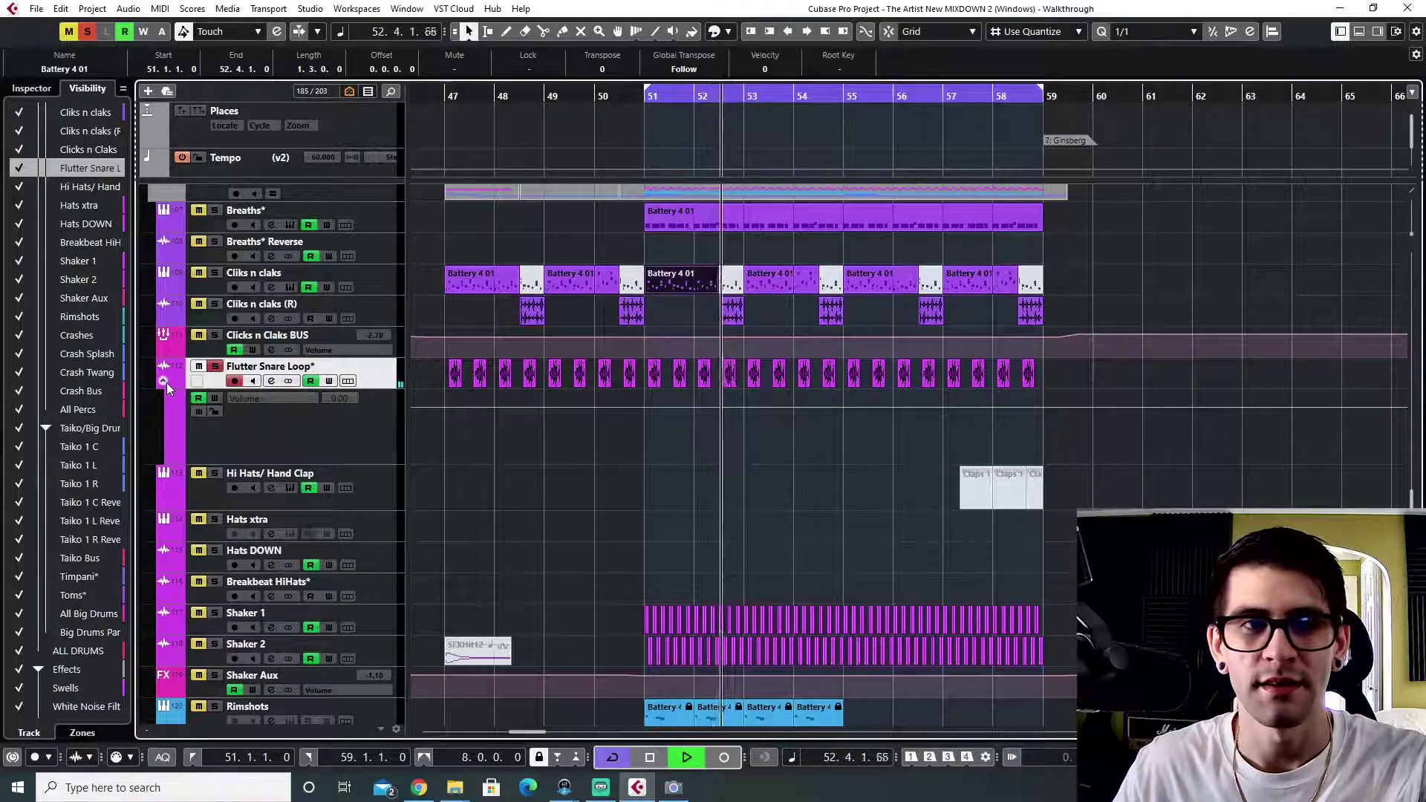
{"action": "left_click", "coordinate": [248, 399]}
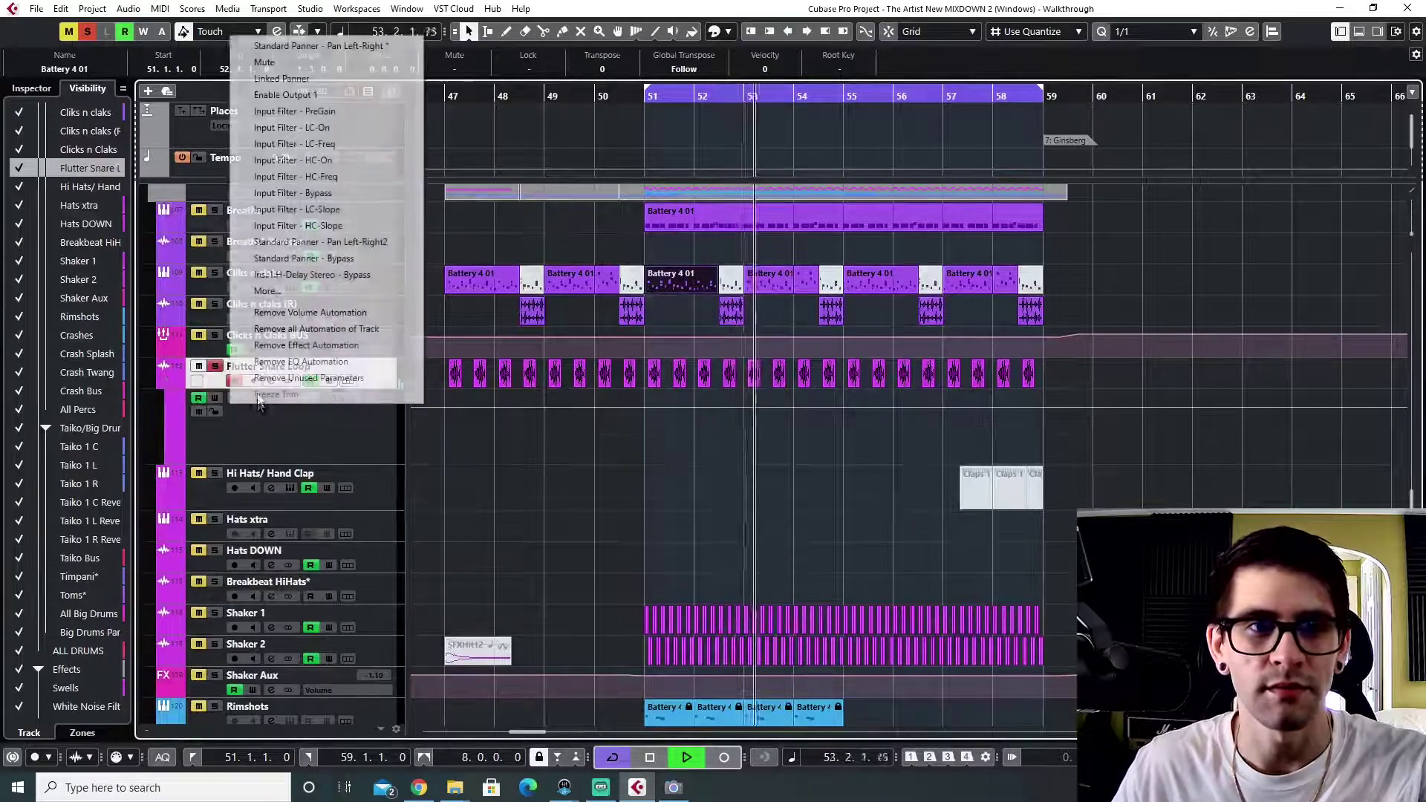
{"action": "left_click", "coordinate": [305, 47]}
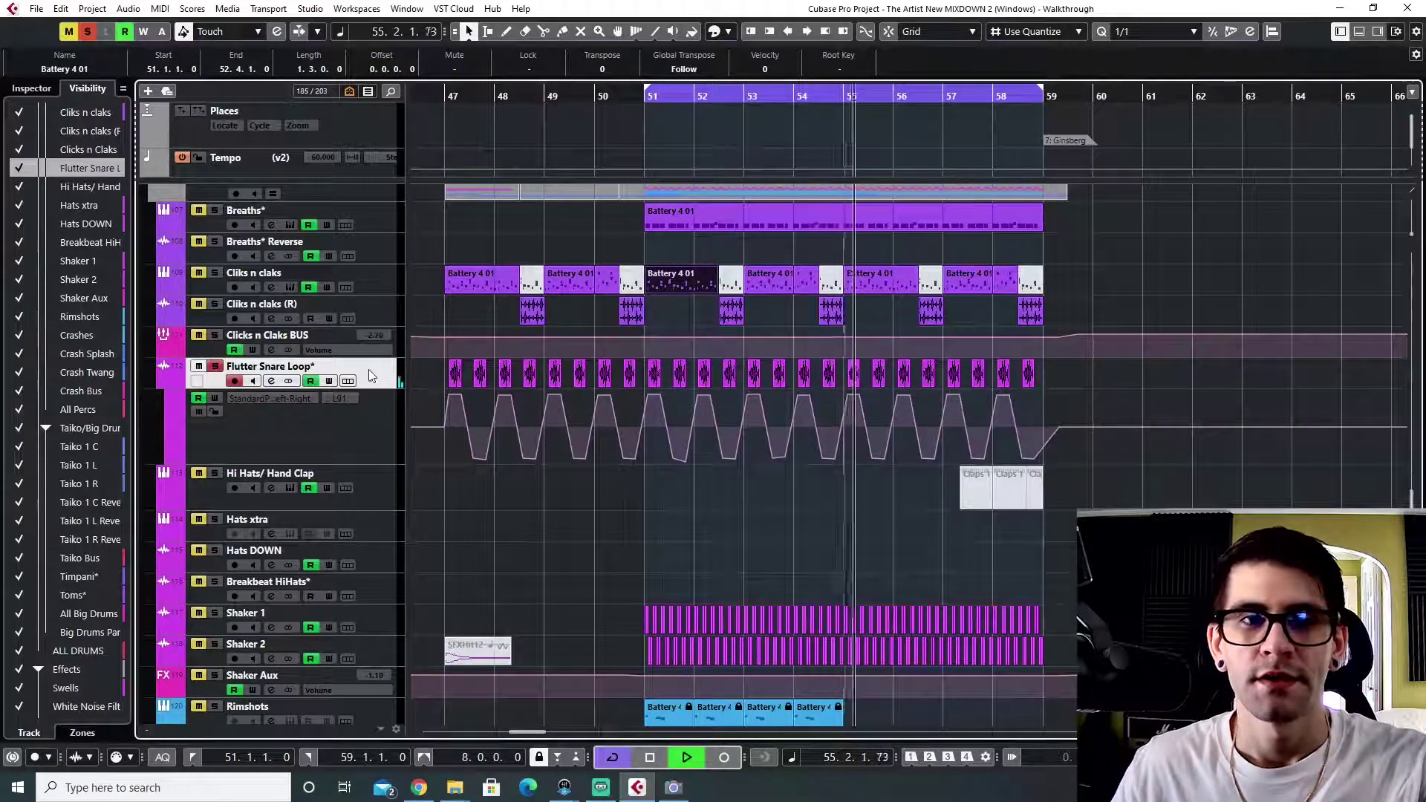
{"action": "key", "text": "space"}
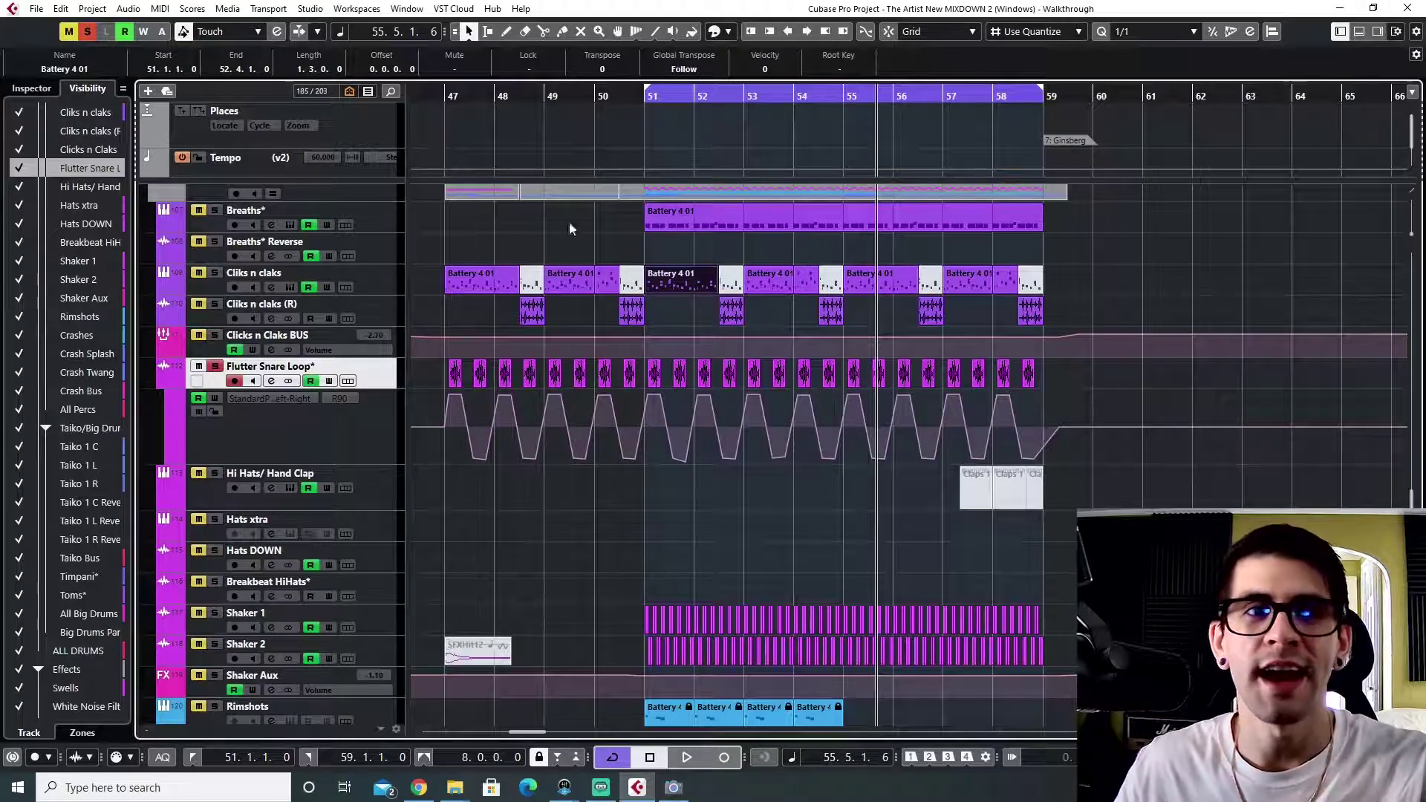
- Clear the solo and play the full mix from bar 51
{"action": "left_click", "coordinate": [90, 31]}
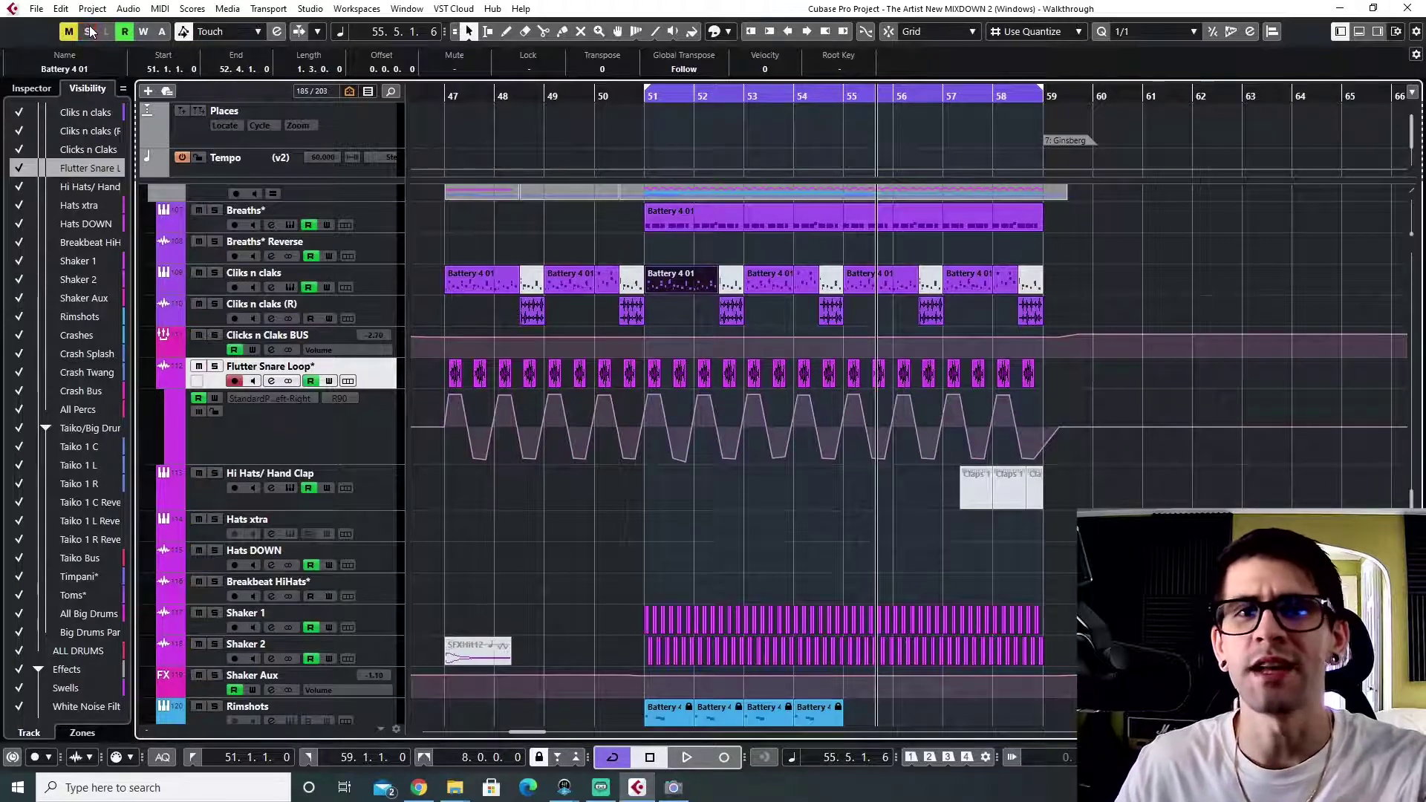
{"action": "left_click_drag", "start_coordinate": [650, 111], "coordinate": [663, 81]}
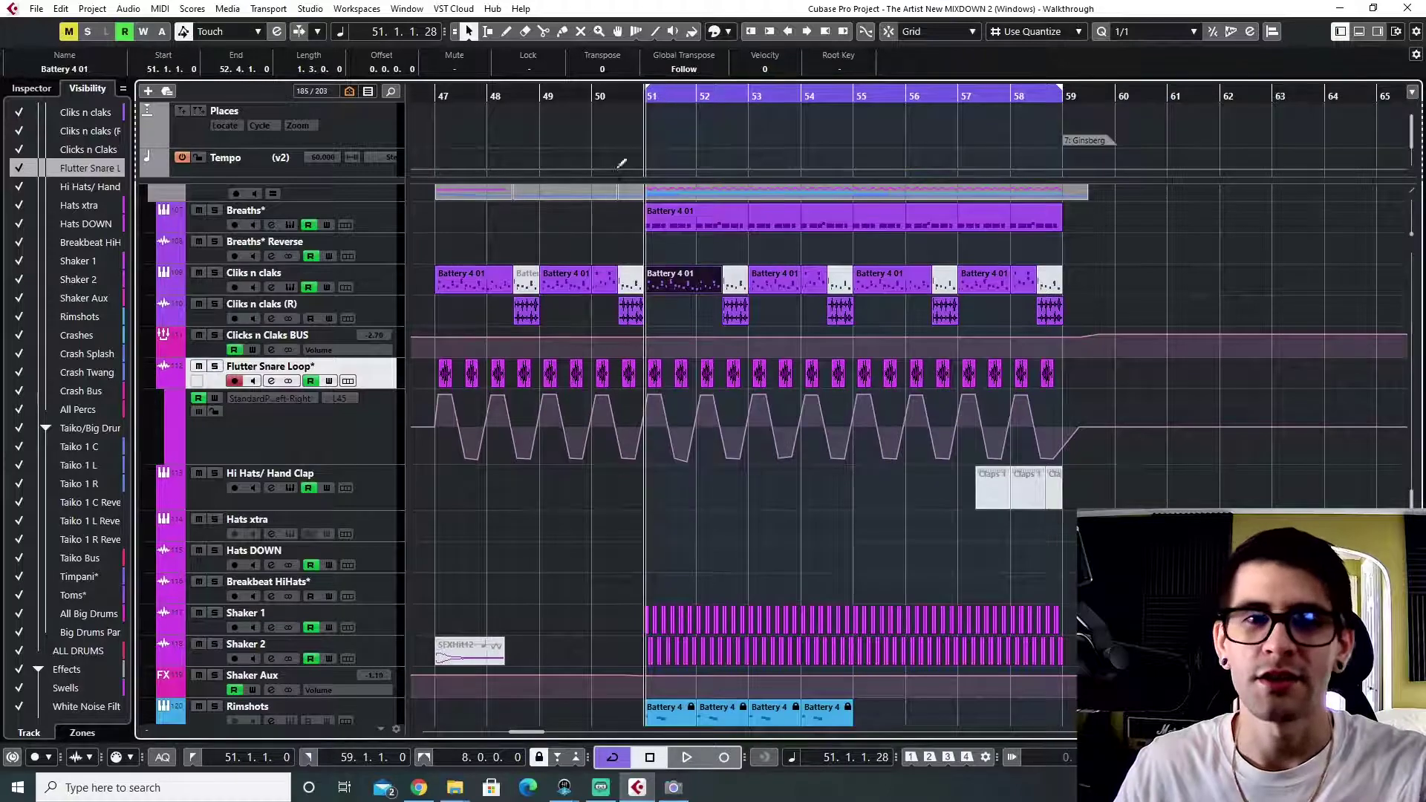
{"action": "key", "text": "space"}
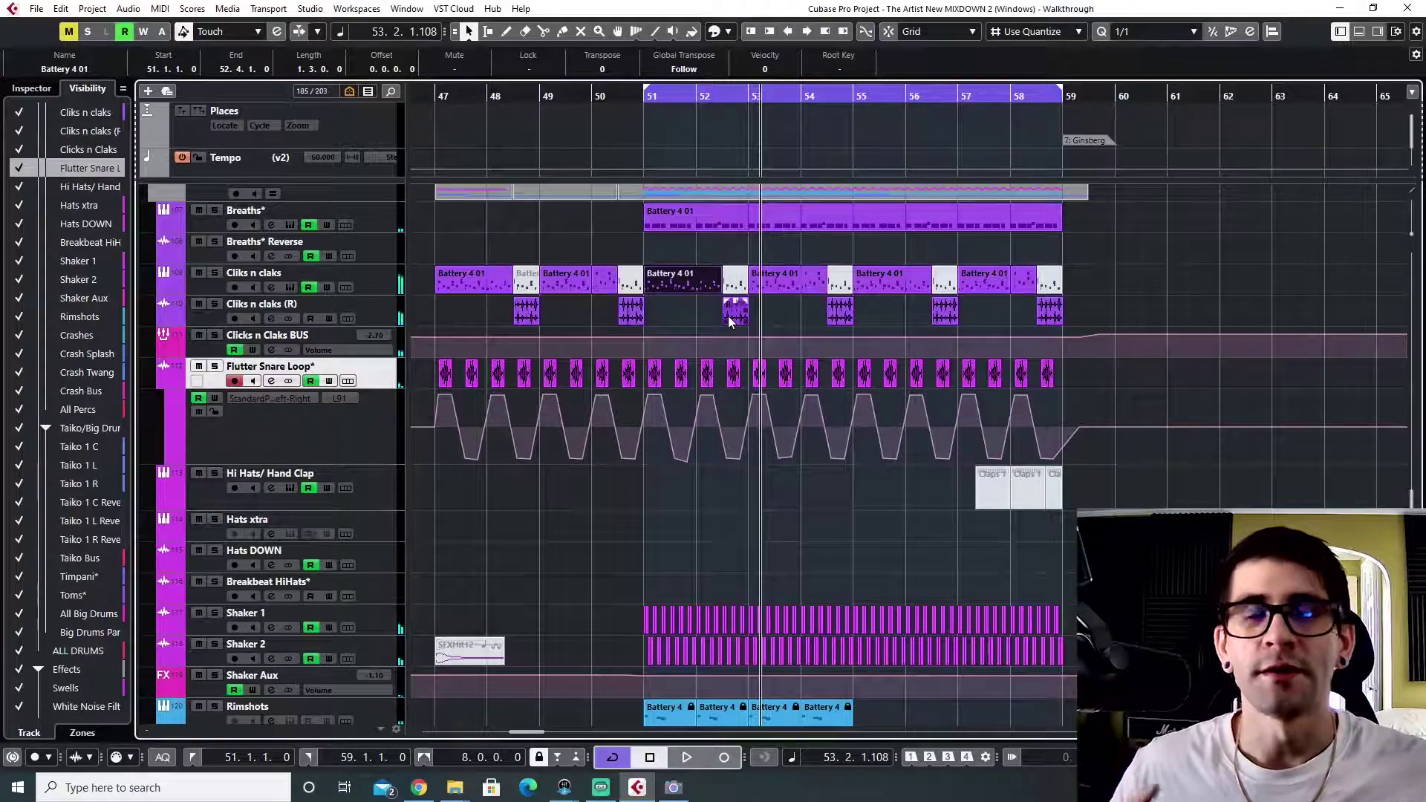
- Select the Shaker 1 track, solo the shaker tracks and play them from bar 51
{"action": "scroll", "coordinate": [666, 511], "scroll_direction": "down", "scroll_amount": 5}
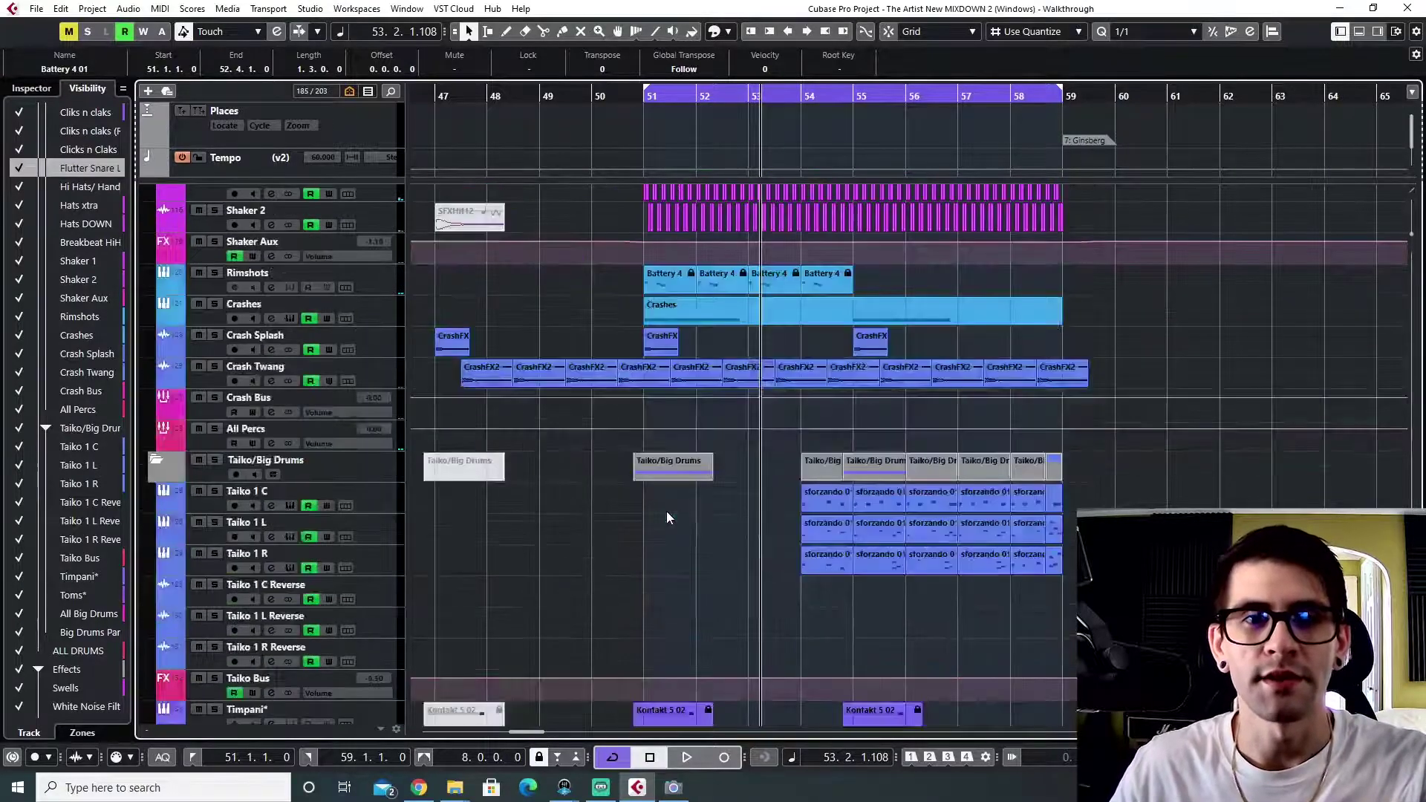
{"action": "scroll", "coordinate": [234, 337], "scroll_direction": "up", "scroll_amount": 3}
{"action": "left_click", "coordinate": [221, 407]}
{"action": "scroll", "coordinate": [659, 306], "scroll_direction": "down", "scroll_amount": 3}
{"action": "left_click", "coordinate": [644, 102]}
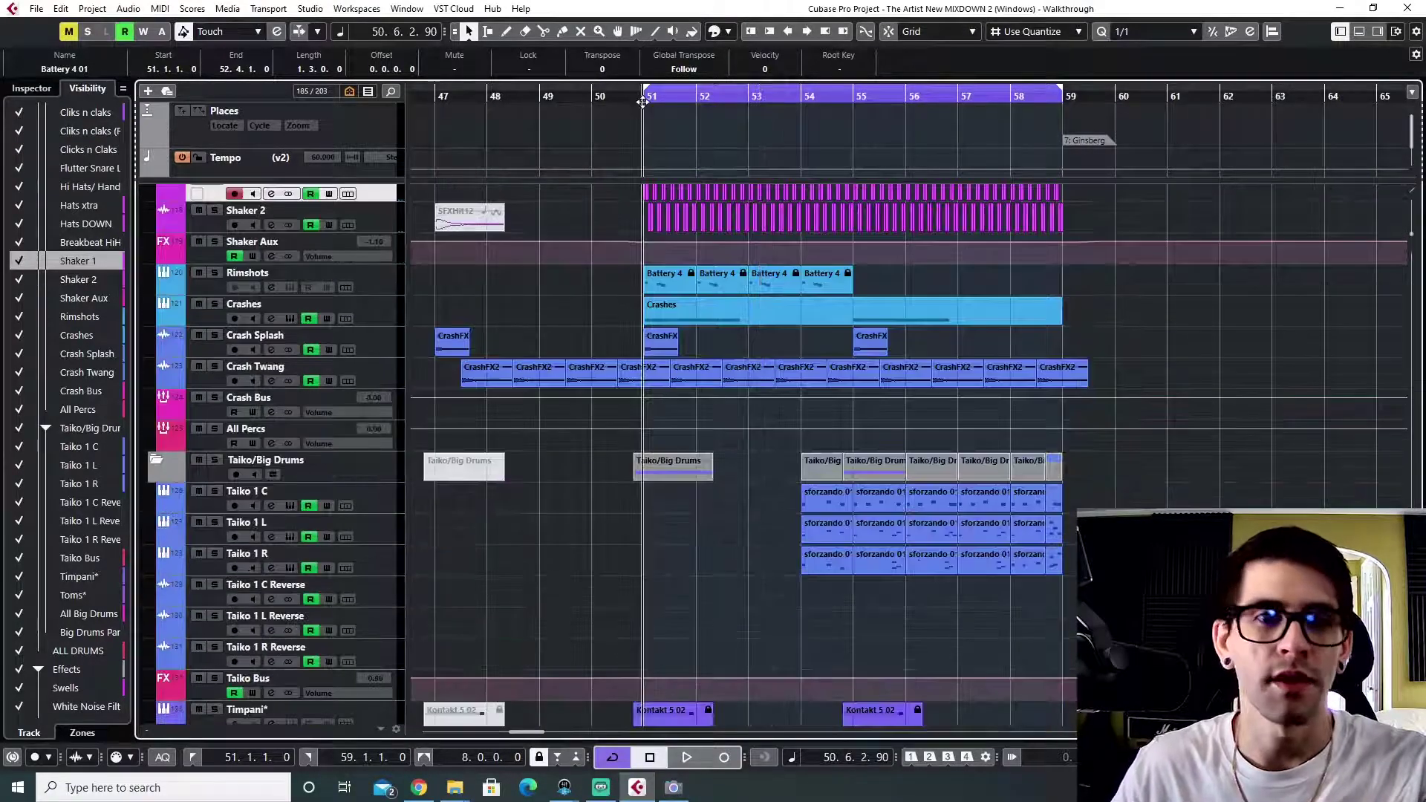
{"action": "scroll", "coordinate": [407, 372], "scroll_direction": "up", "scroll_amount": 2}
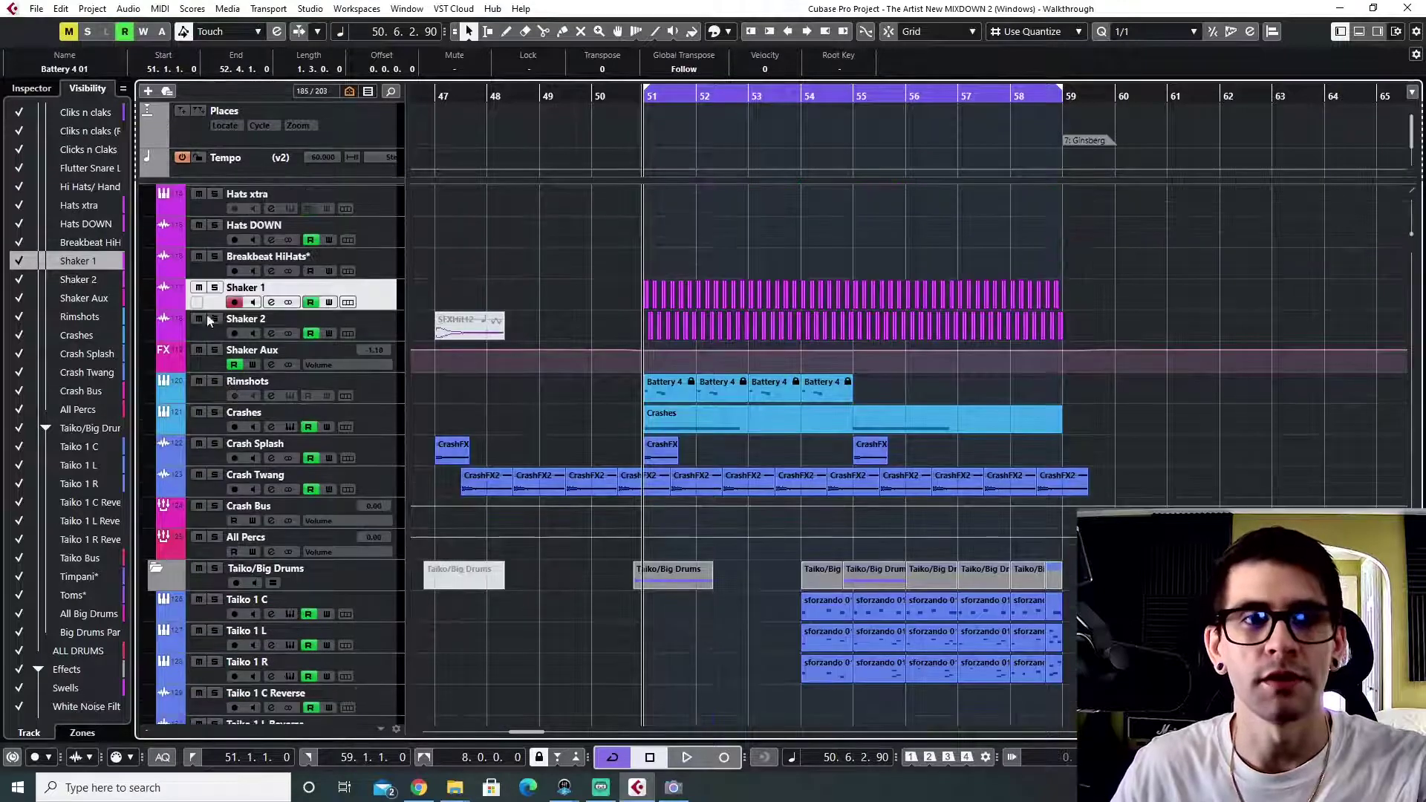
{"action": "key", "text": "space"}
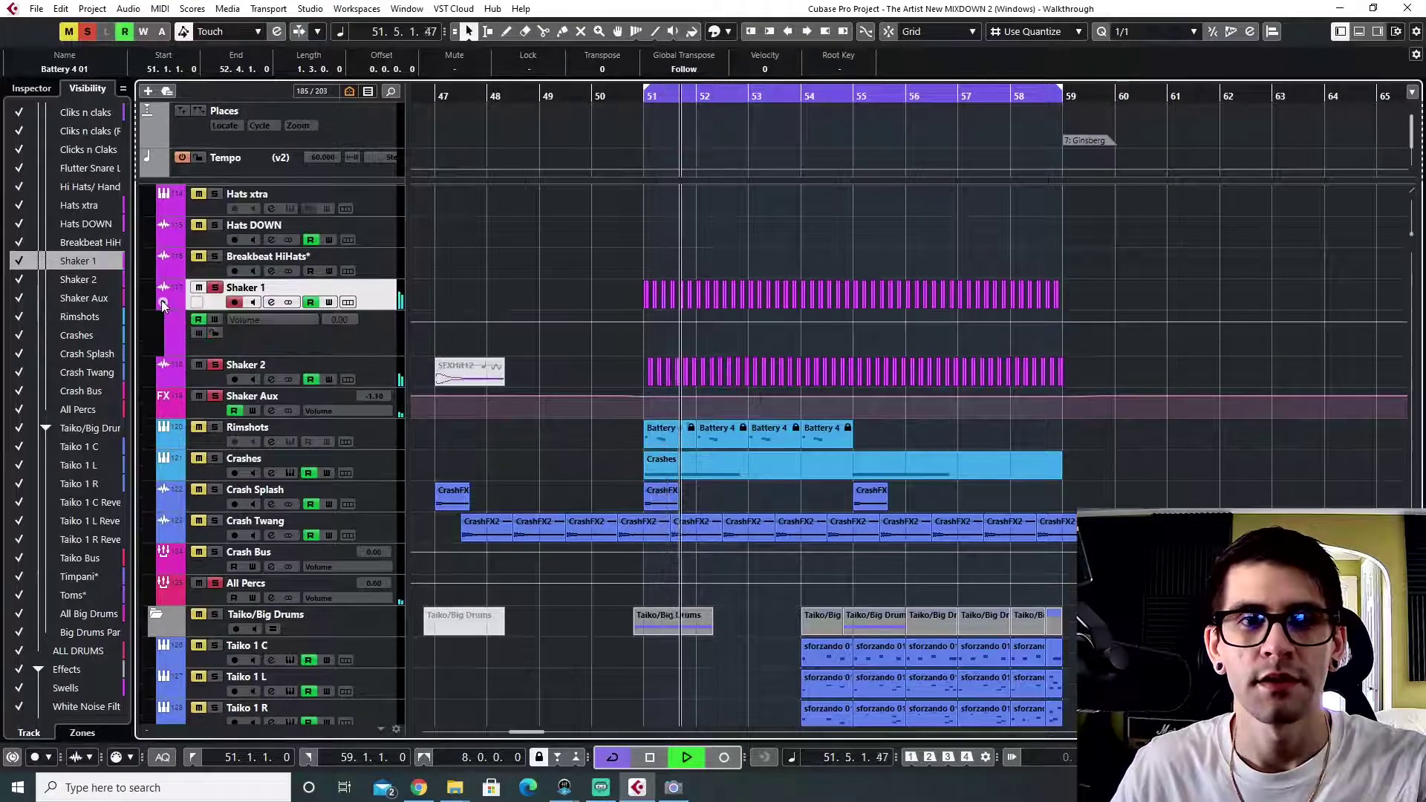
- Examine the alternating Shaker 1 and Shaker 2 clips up close during playback, then stop and clear the solo
{"action": "scroll", "coordinate": [744, 396], "scroll_direction": "up", "scroll_amount": 5}
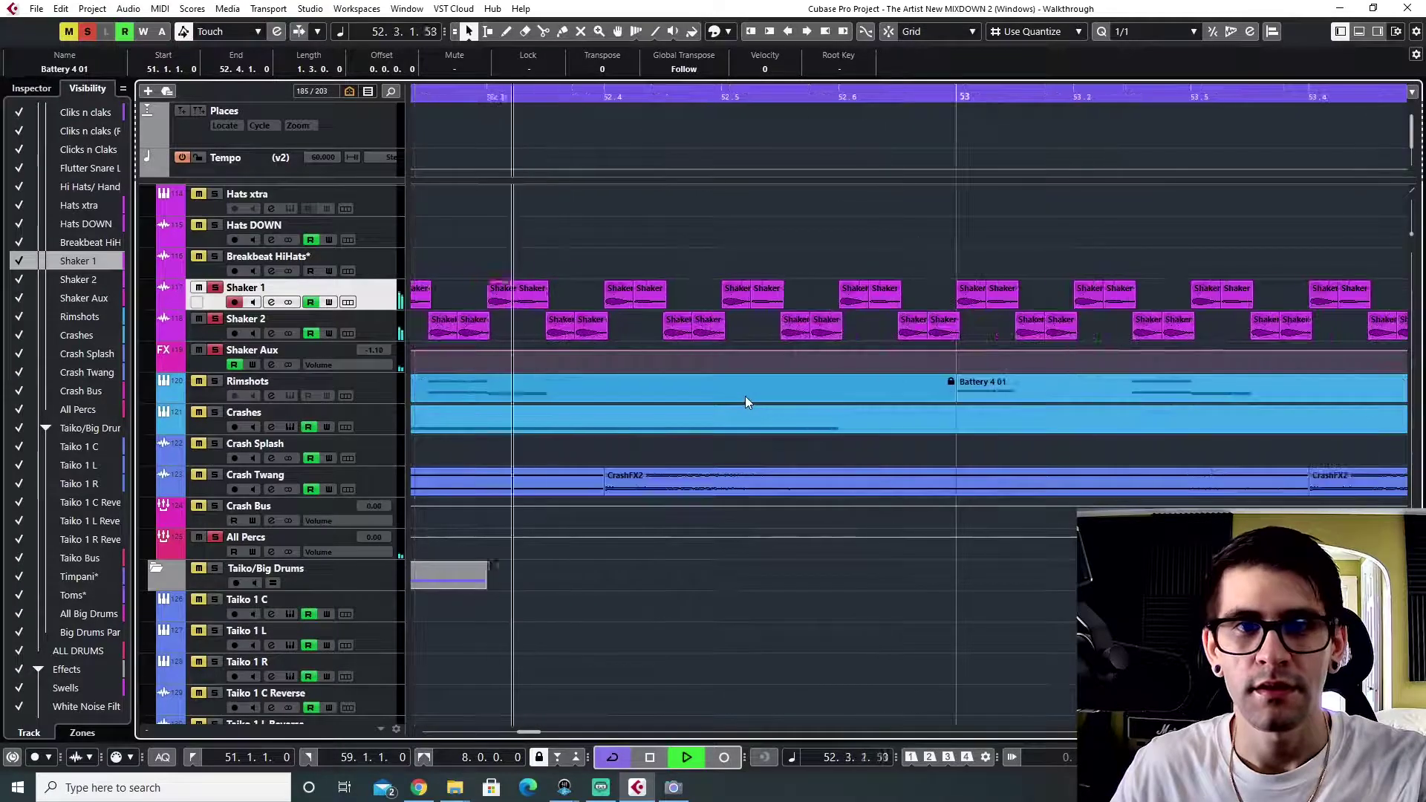
{"action": "scroll", "coordinate": [746, 395], "scroll_direction": "down", "scroll_amount": 5}
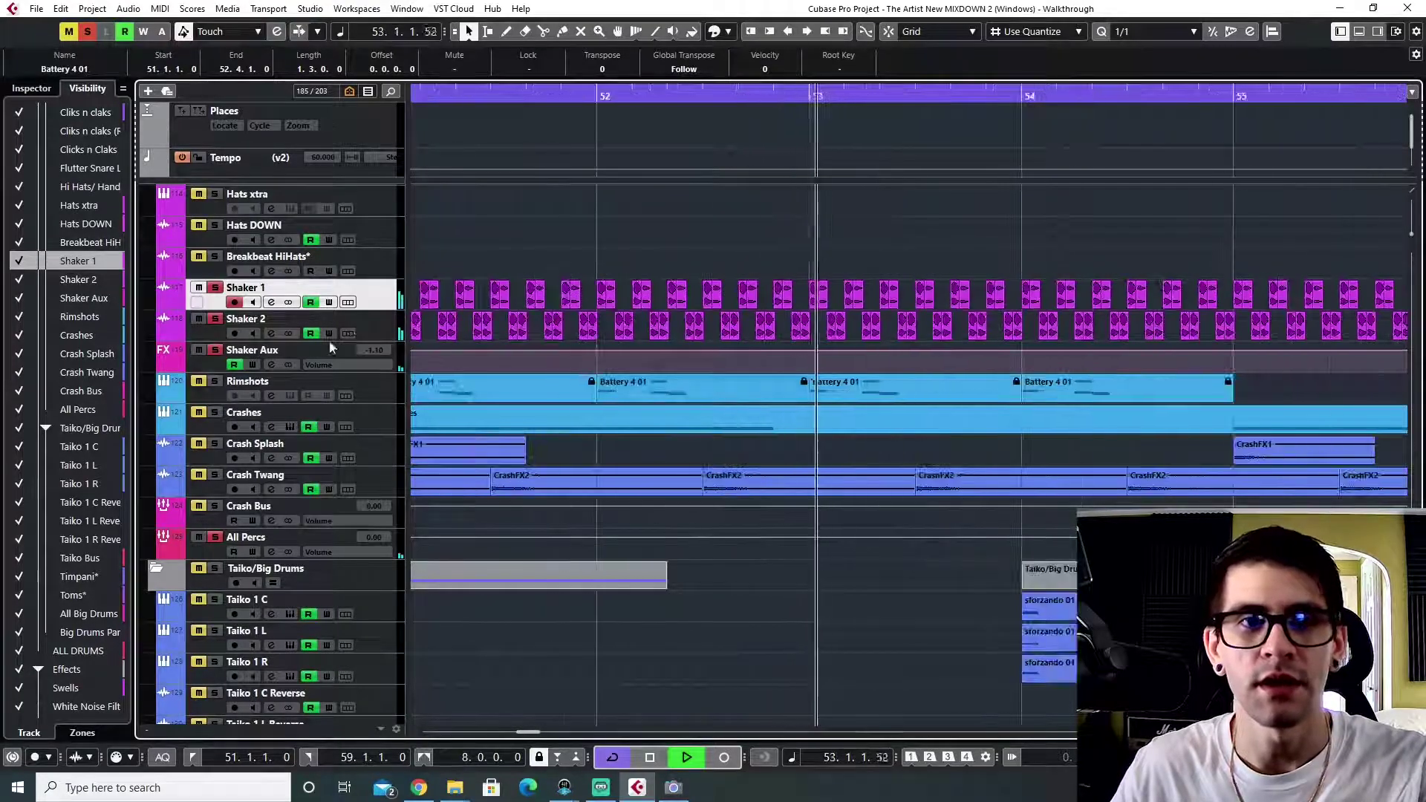
{"action": "left_click", "coordinate": [374, 324]}
{"action": "scroll", "coordinate": [570, 373], "scroll_direction": "down", "scroll_amount": 4}
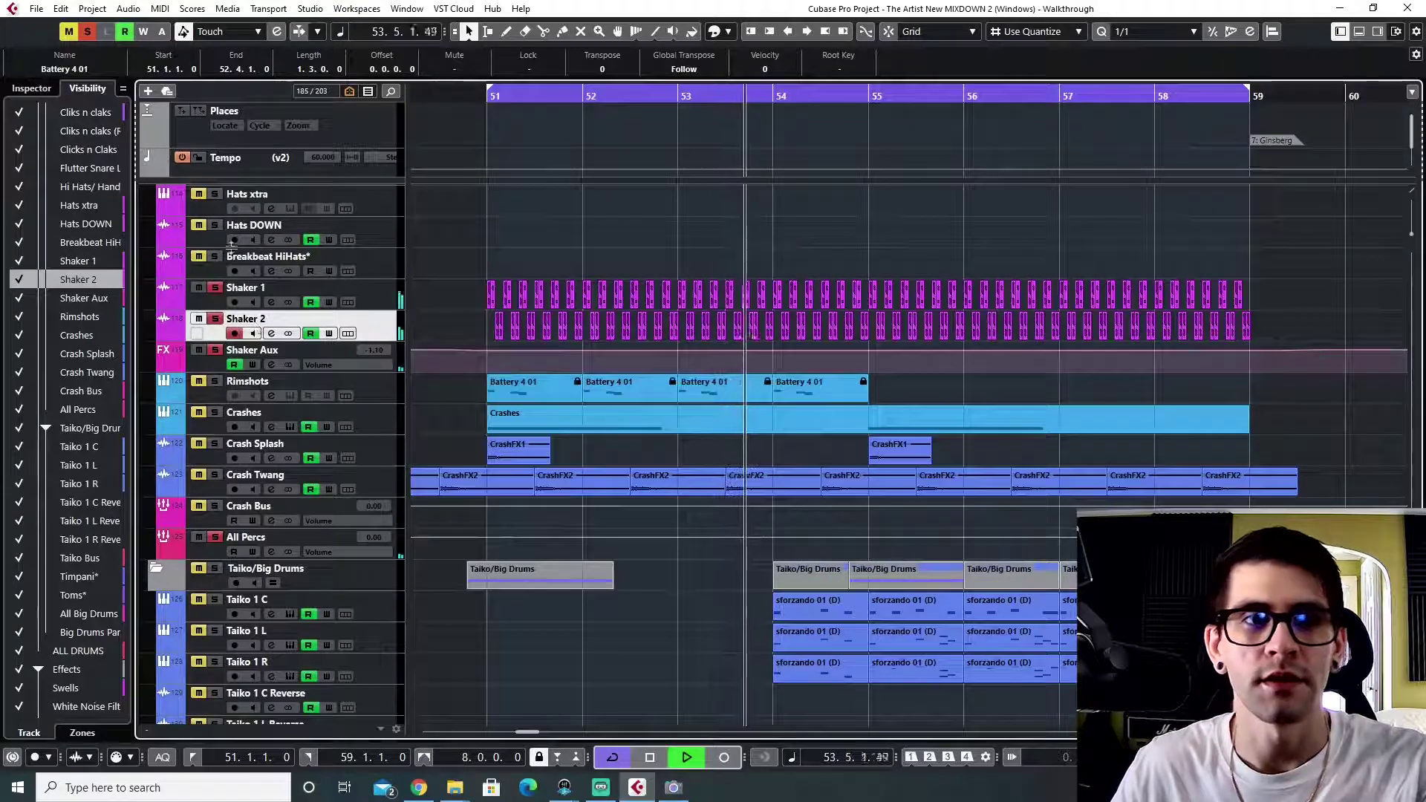
{"action": "key", "text": "space"}
{"action": "left_click", "coordinate": [87, 31]}
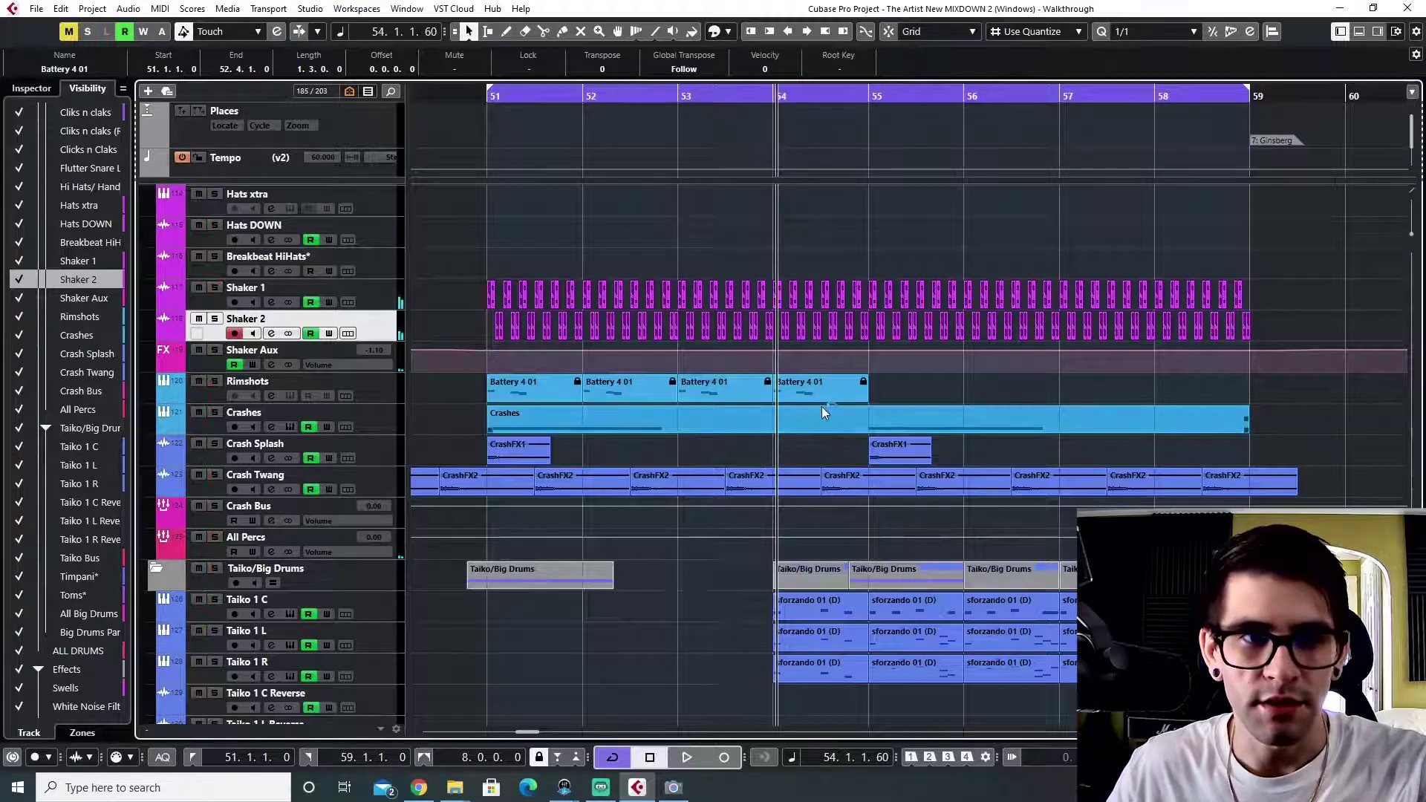
- Solo the Rimshots track, play it from bar 51 and stop
{"action": "scroll", "coordinate": [821, 407], "scroll_direction": "down", "scroll_amount": 3}
{"action": "scroll", "coordinate": [610, 347], "scroll_direction": "up", "scroll_amount": 2}
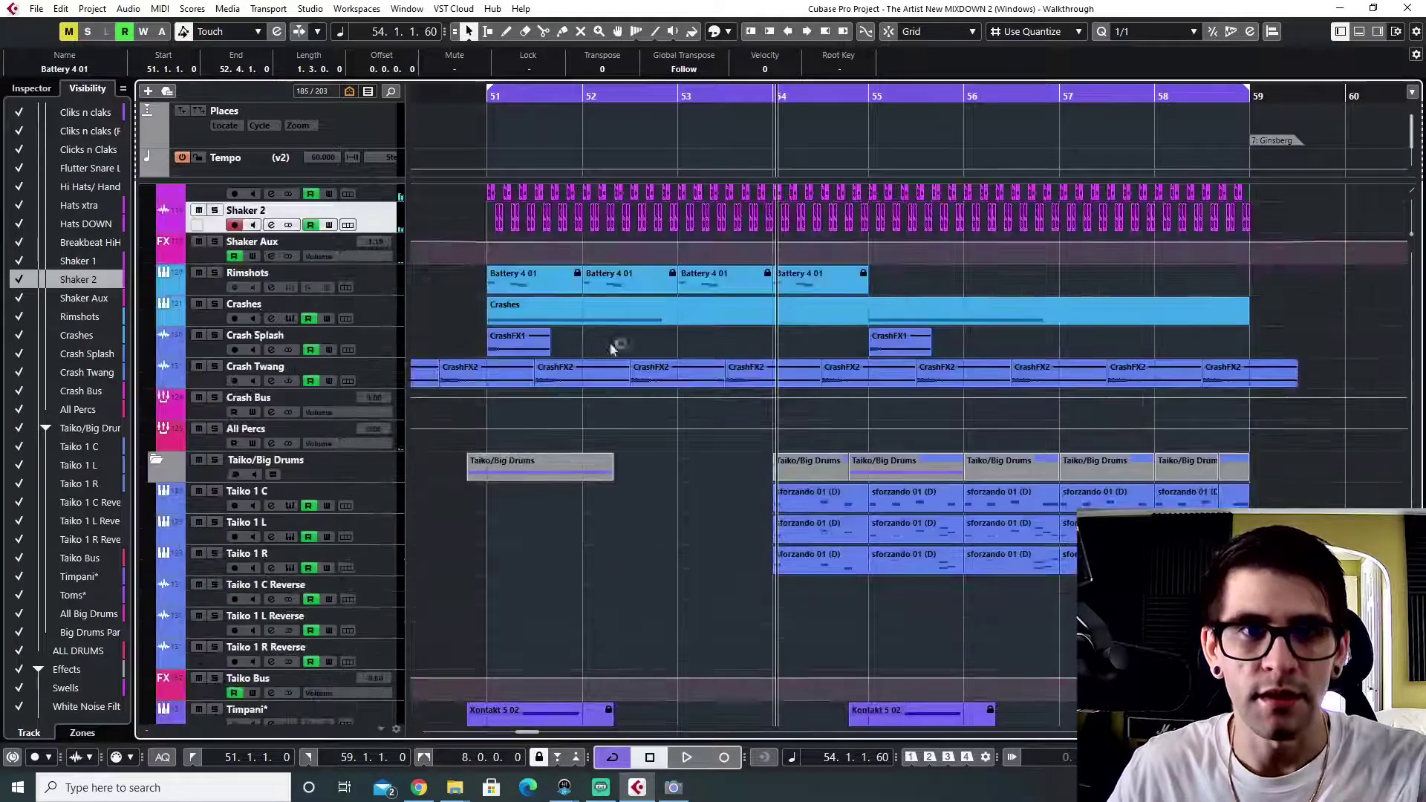
{"action": "left_click", "coordinate": [494, 93]}
{"action": "key", "text": "space"}
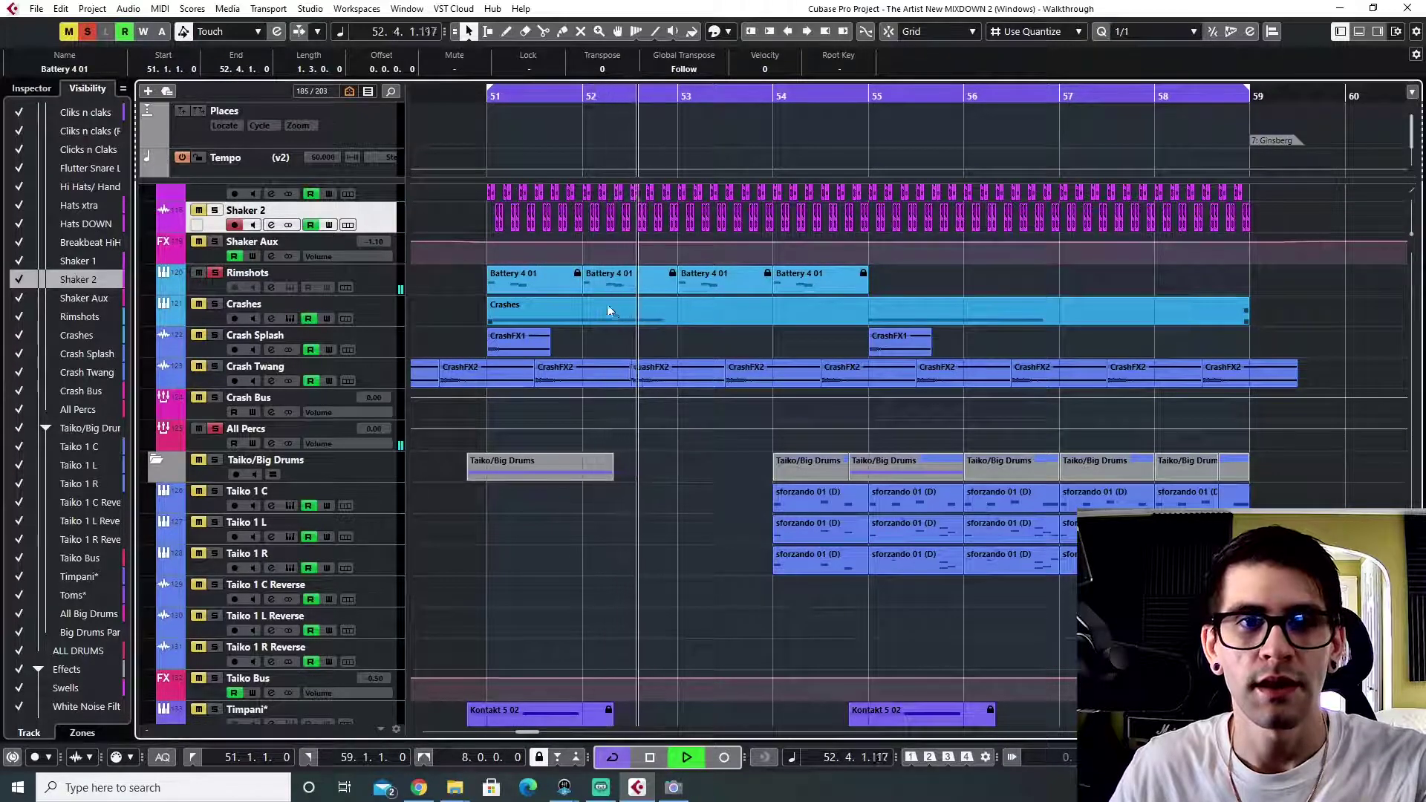
{"action": "key", "text": "space"}
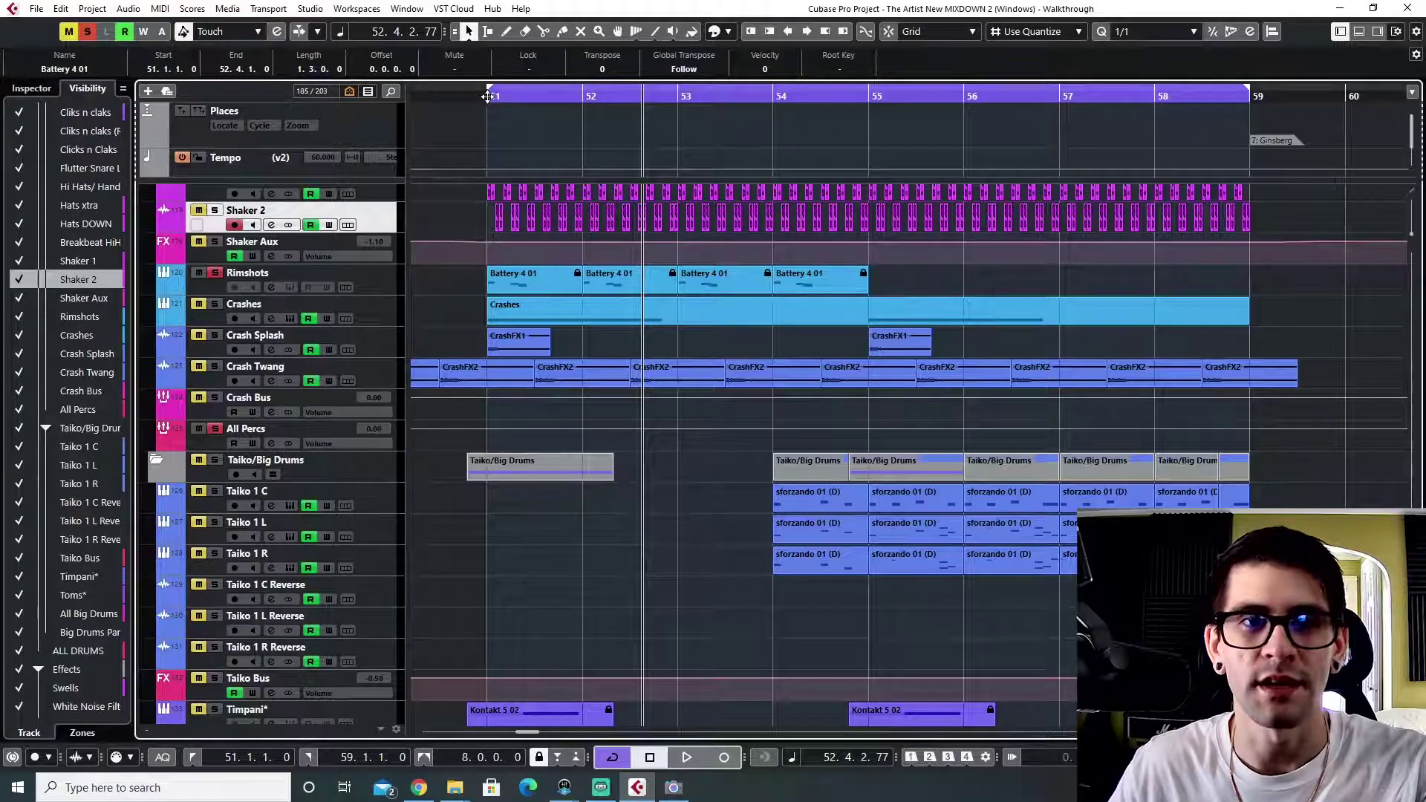
- Return the playhead to bar 51, clear the Rimshots solo and play the full mix through the crashes and taikos
{"action": "left_click", "coordinate": [487, 97]}
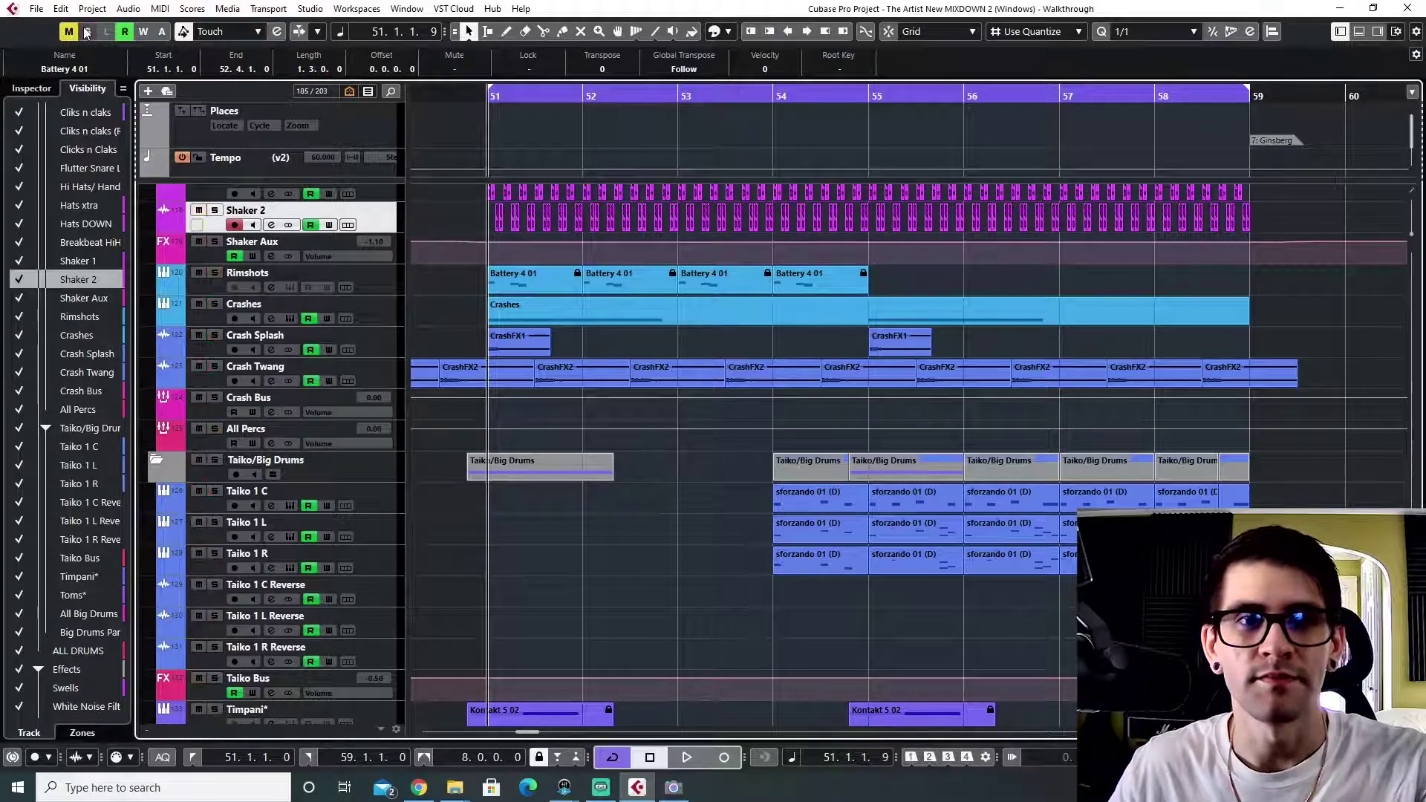
{"action": "key", "text": "space"}
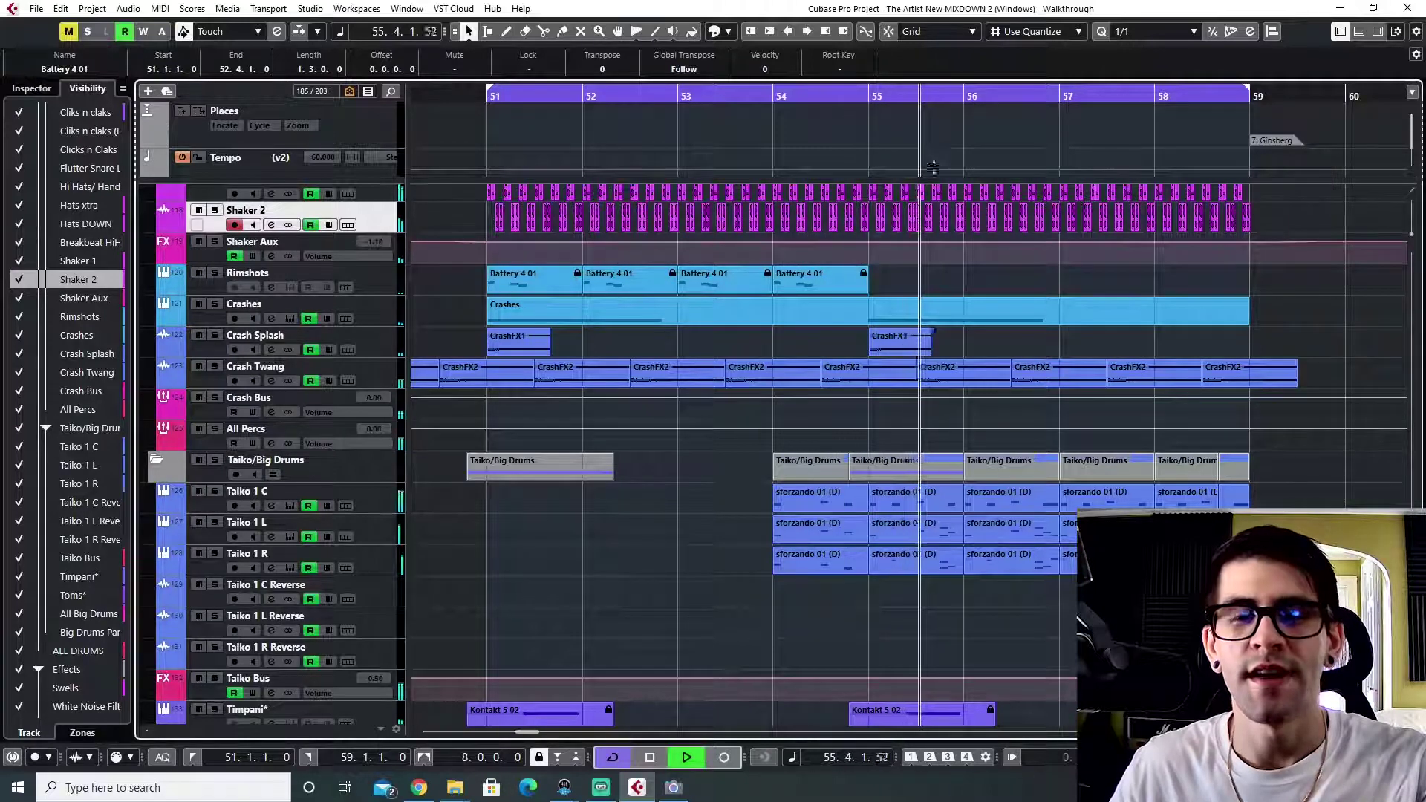
- Stop playback and return the playhead to just before bar 51
{"action": "key", "text": "space"}
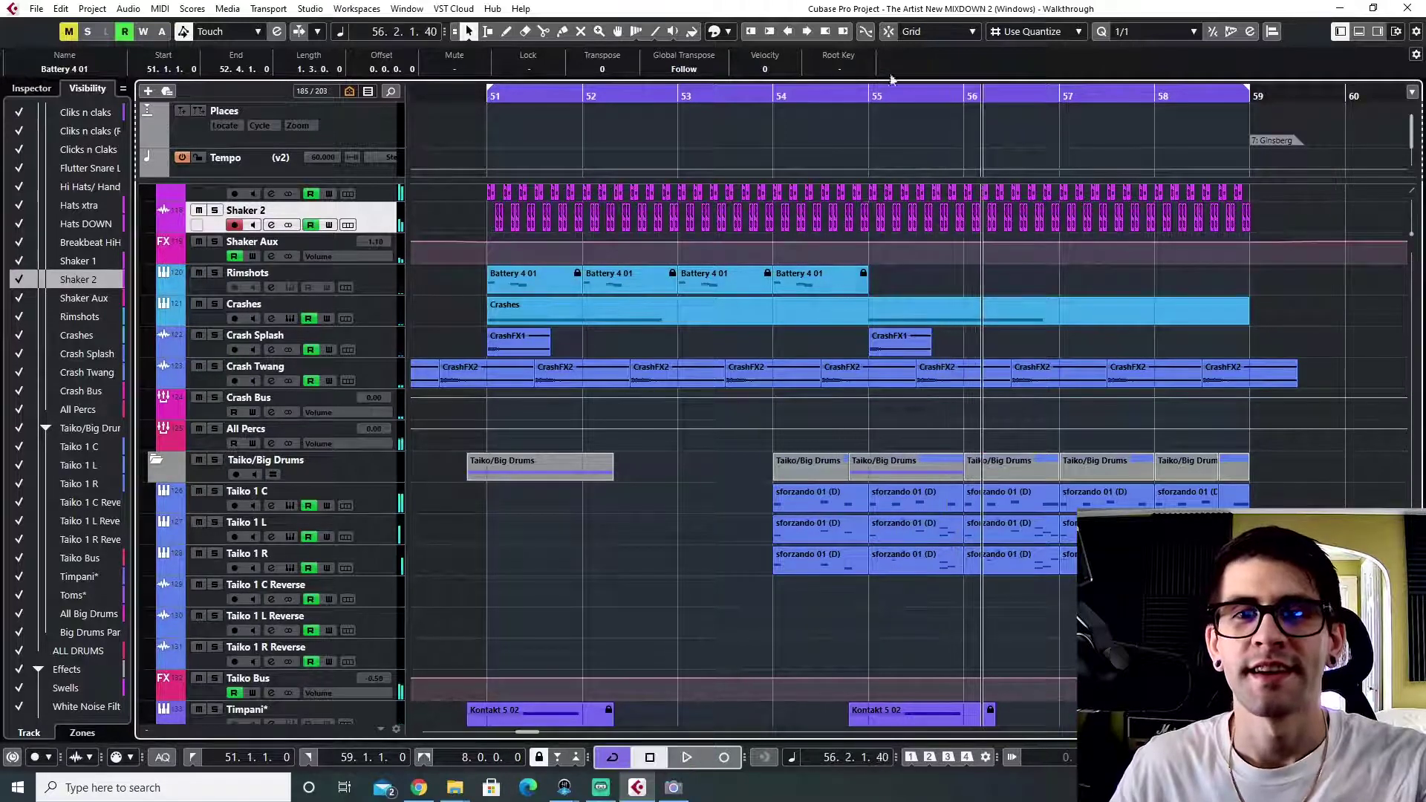
{"action": "left_click", "coordinate": [672, 95]}
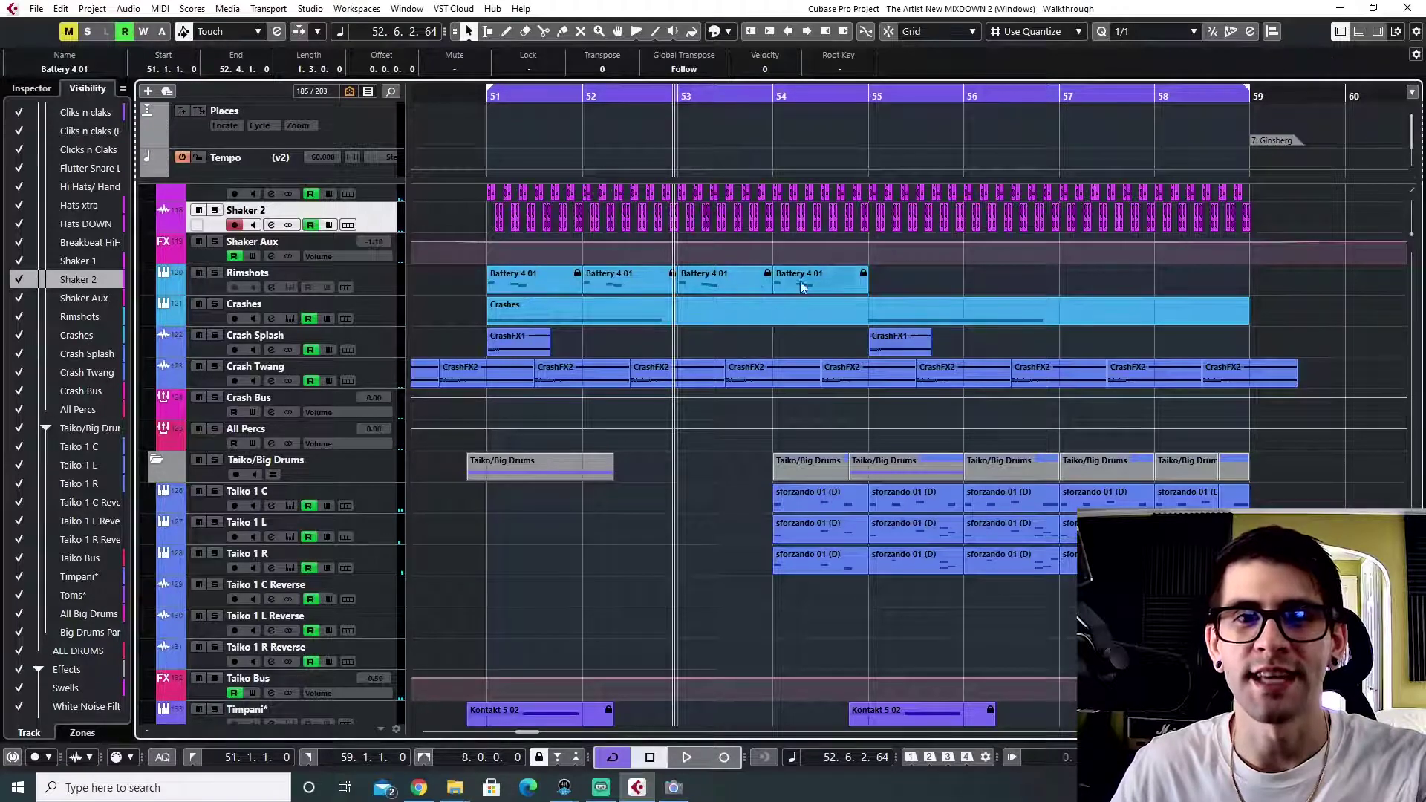
{"action": "left_click", "coordinate": [770, 95]}
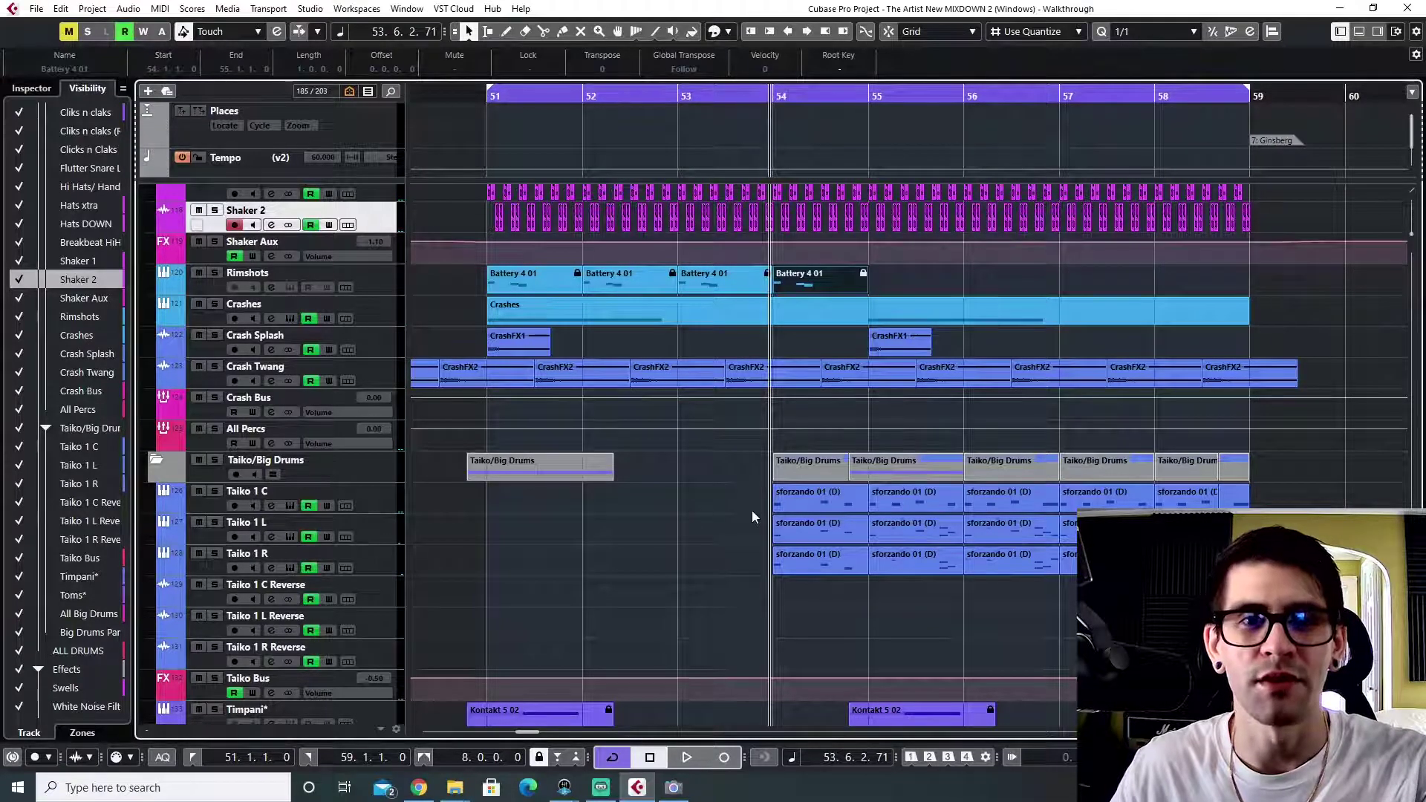
{"action": "key", "text": "KP_Subtract"}
- Open the Crashes track's Battery instrument, position its window below the Crashes clip and audition the SGST-CRASH (4).wav cell
{"action": "left_click", "coordinate": [214, 318]}
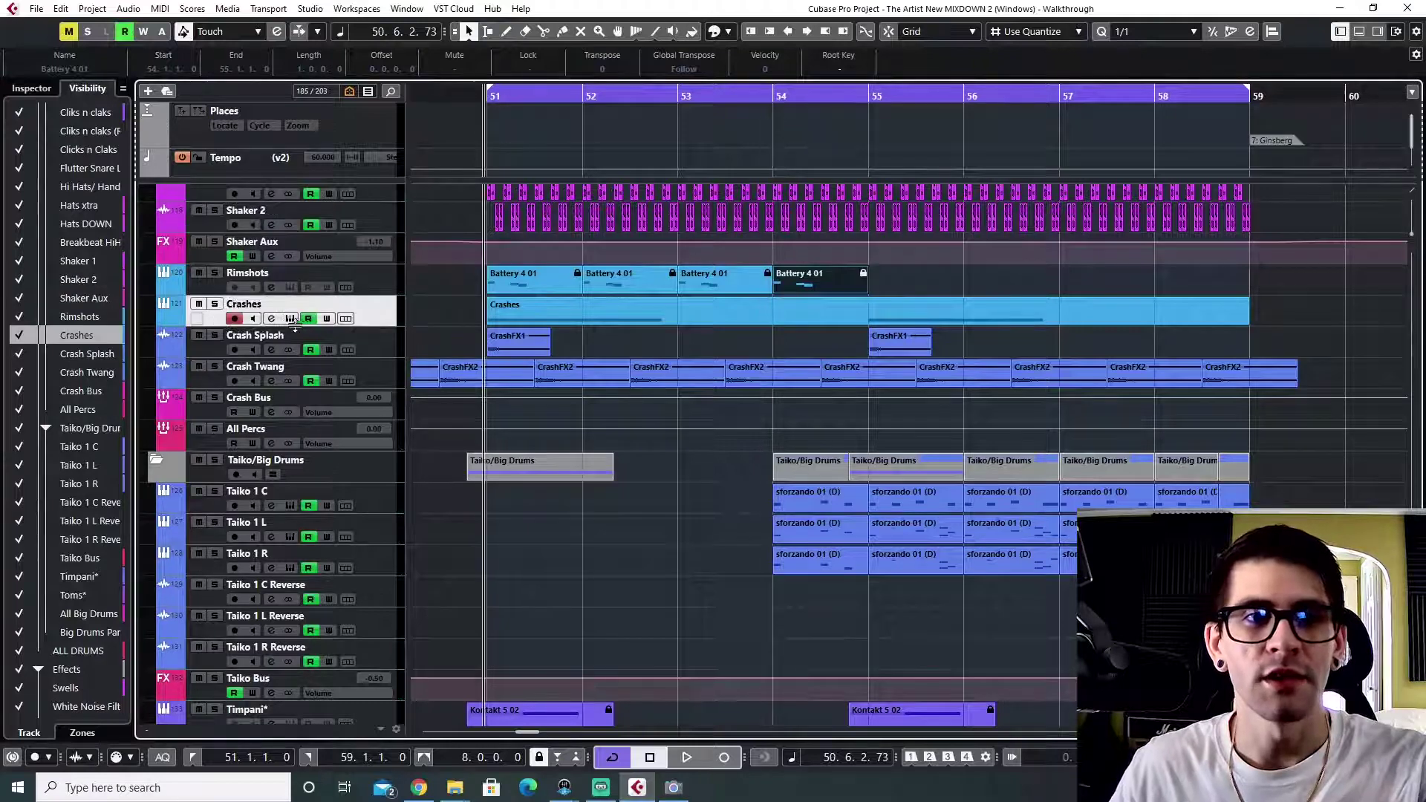
{"action": "left_click", "coordinate": [290, 318]}
{"action": "left_click_drag", "start_coordinate": [406, 222], "coordinate": [559, 375]}
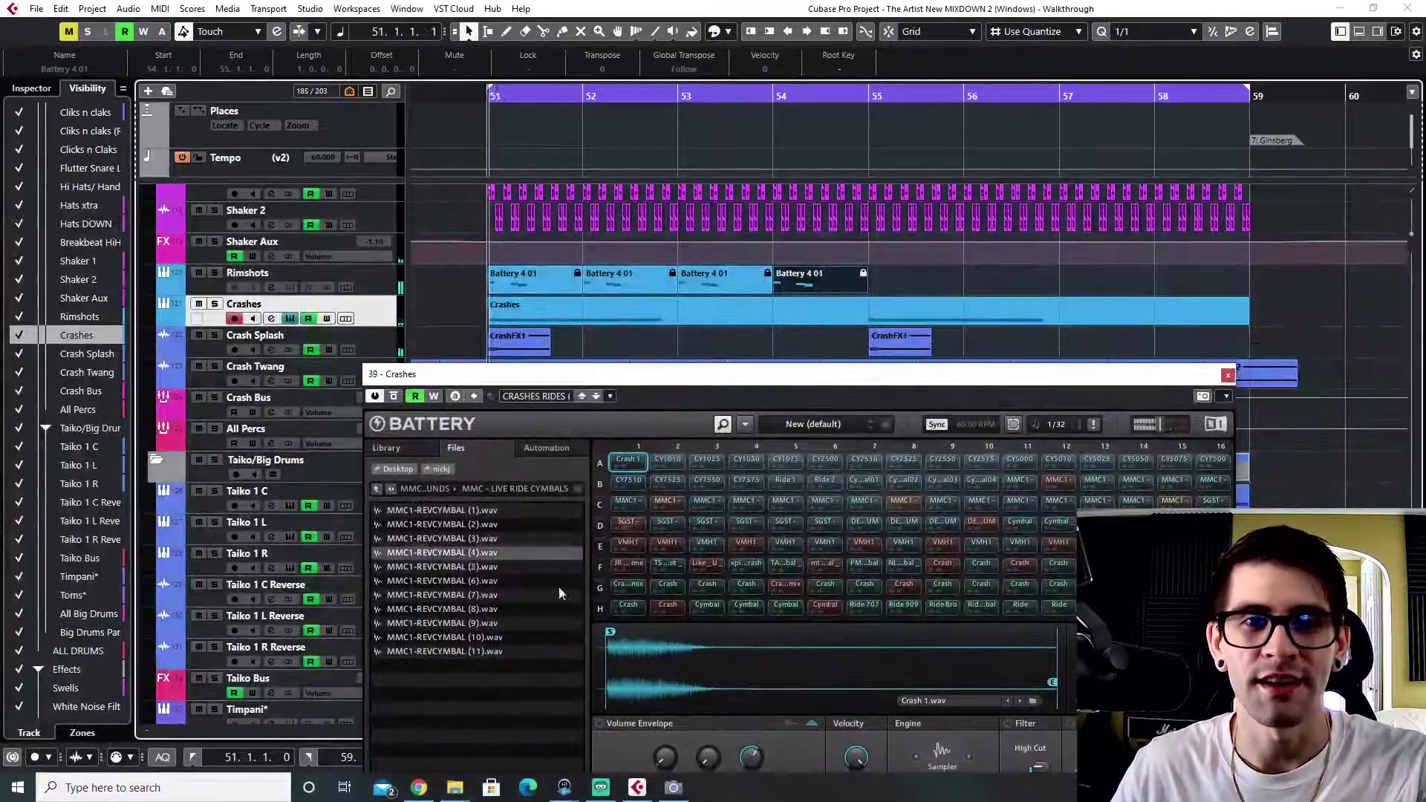
{"action": "left_click", "coordinate": [639, 525]}
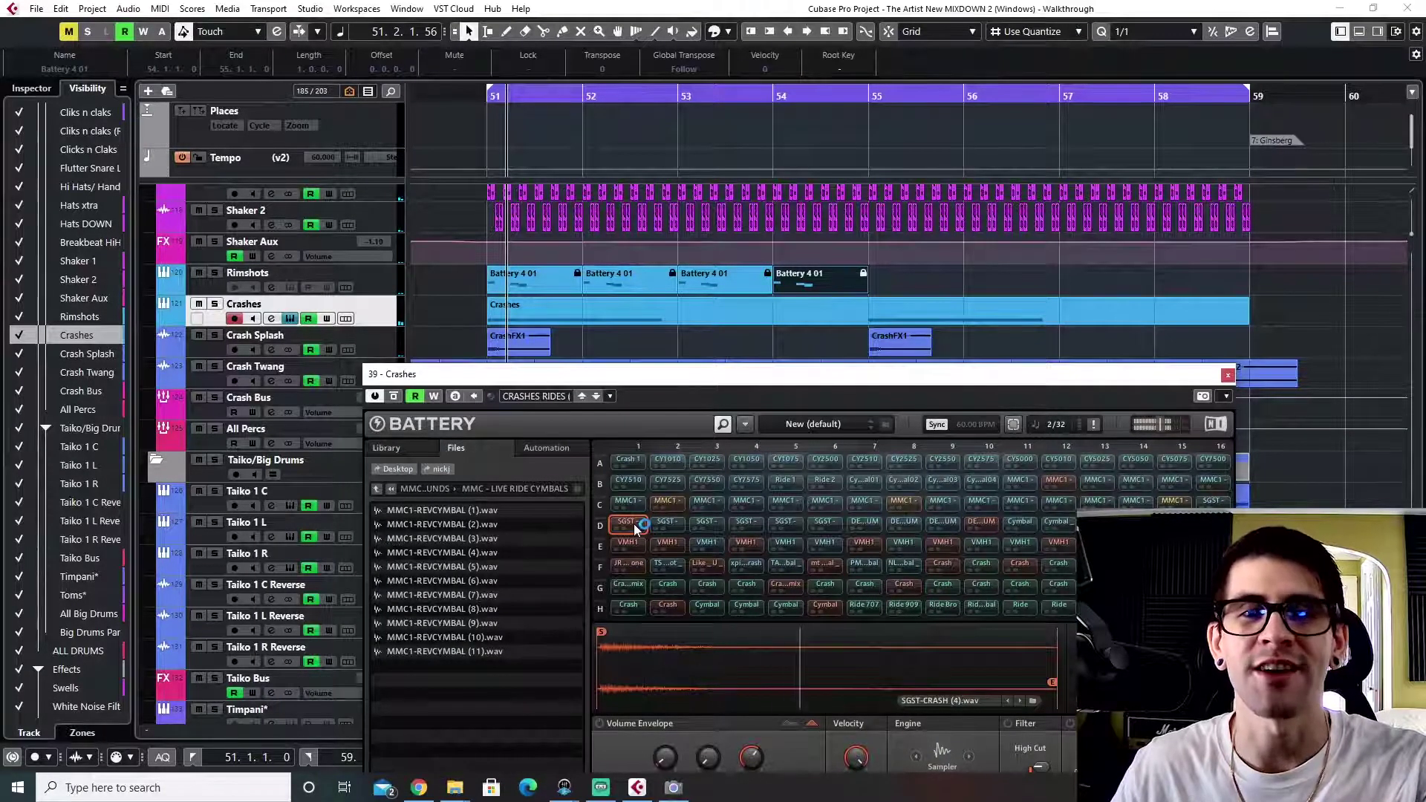
- Play the arrangement from bar 55 to hear the crashes, close the Crashes instrument window and select the Crash Twang track
{"action": "left_click", "coordinate": [867, 94]}
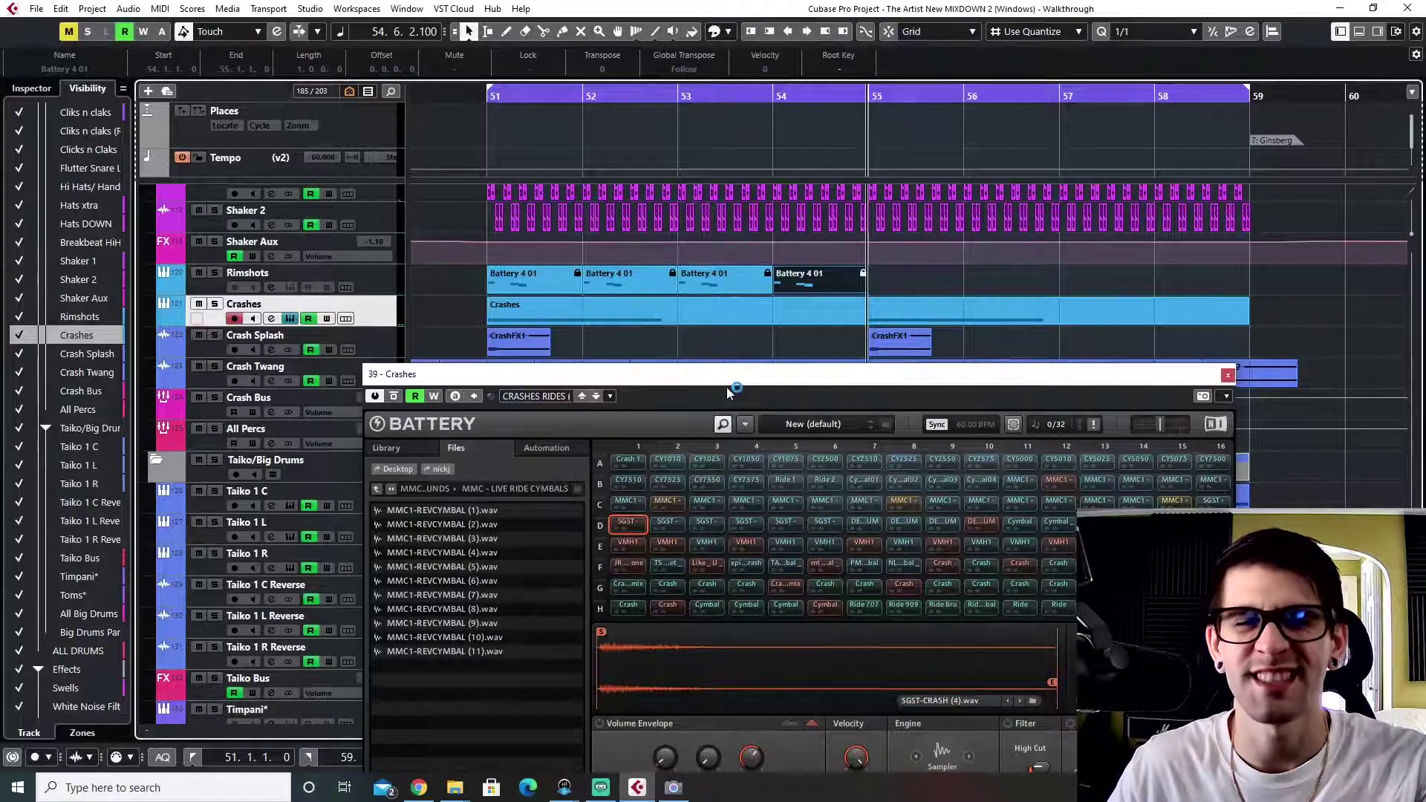
{"action": "left_click_drag", "start_coordinate": [703, 378], "coordinate": [701, 383]}
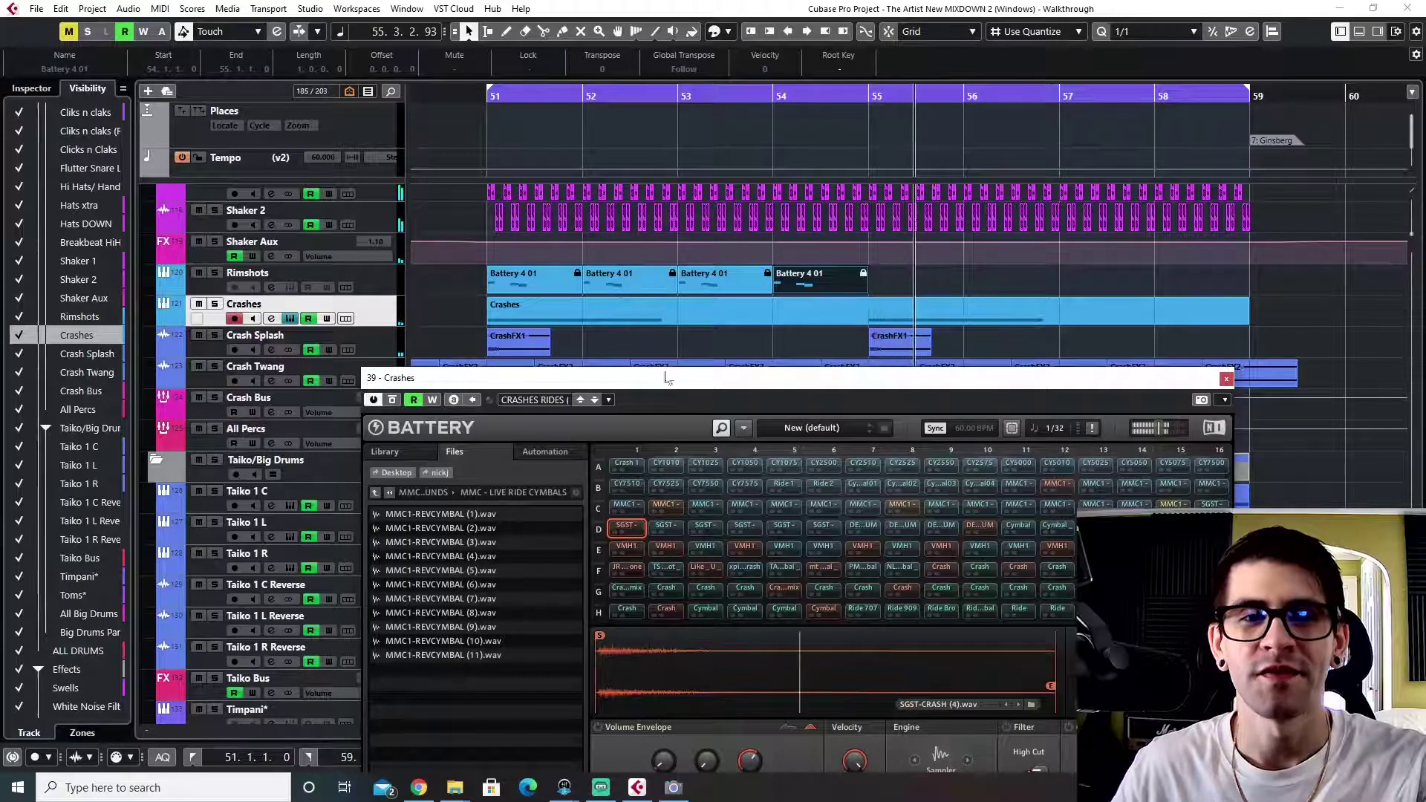
{"action": "left_click", "coordinate": [1224, 379]}
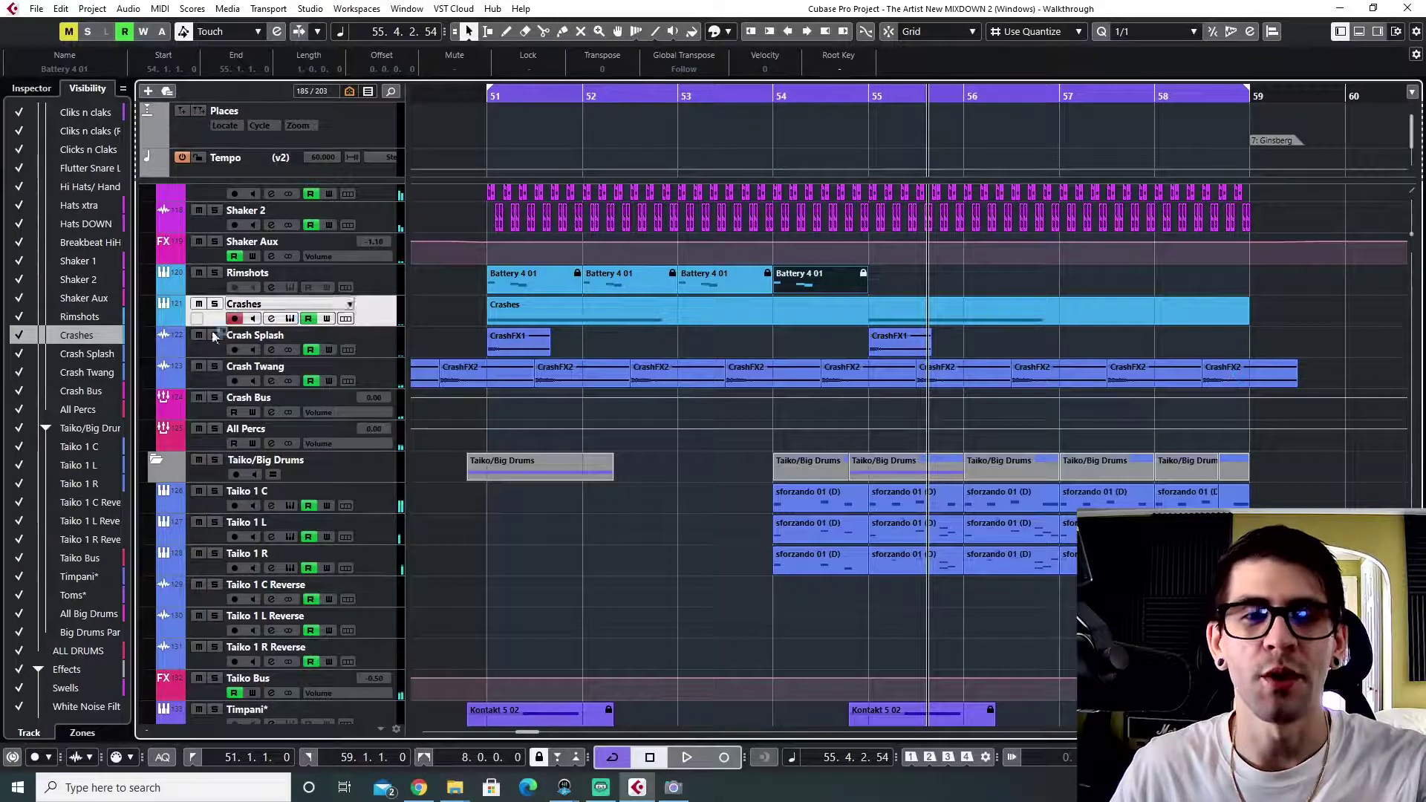
{"action": "left_click", "coordinate": [206, 381]}
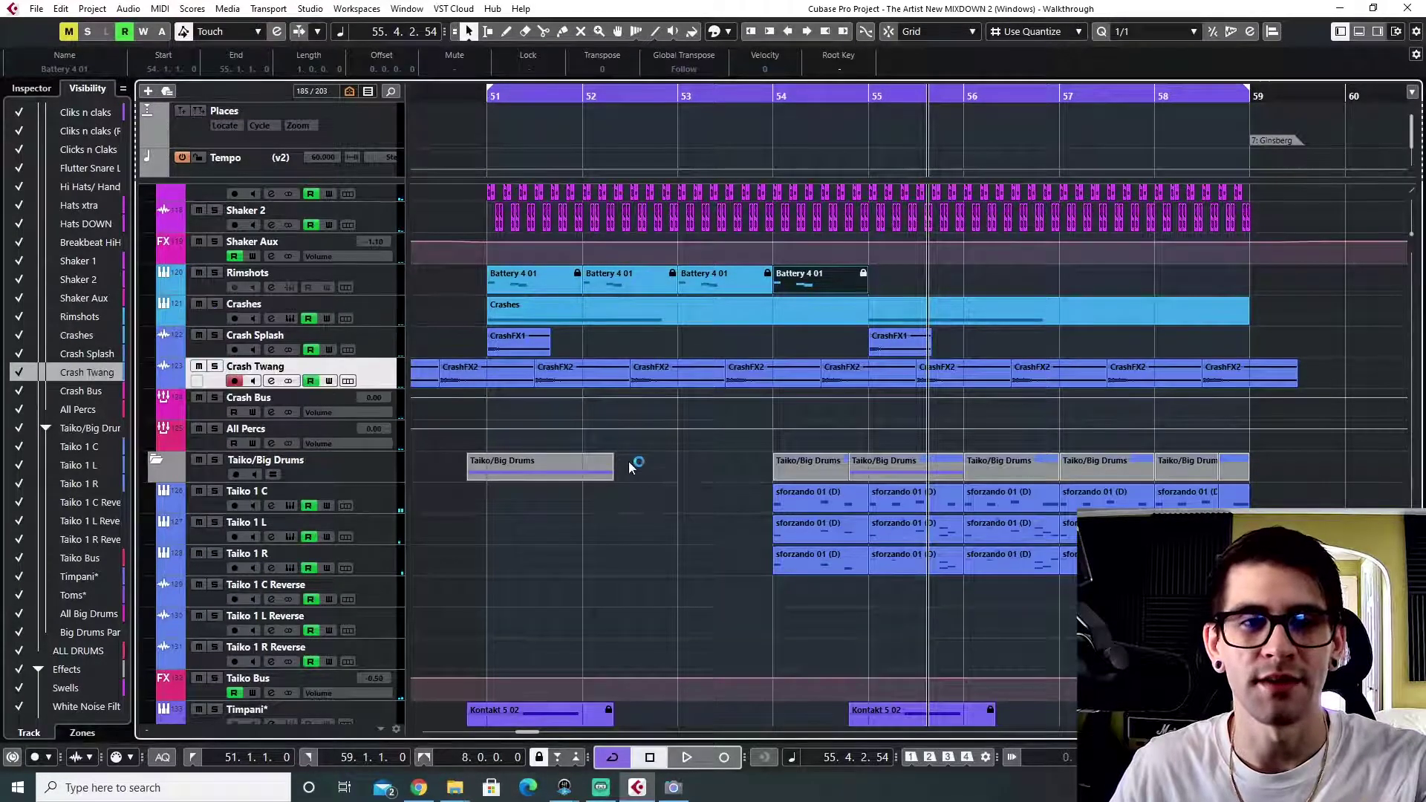
- Select the Taiko 1 C track and show its sforzando instrument window over the middle of the arrangement
{"action": "scroll", "coordinate": [629, 466], "scroll_direction": "down", "scroll_amount": 3}
{"action": "left_click", "coordinate": [367, 386]}
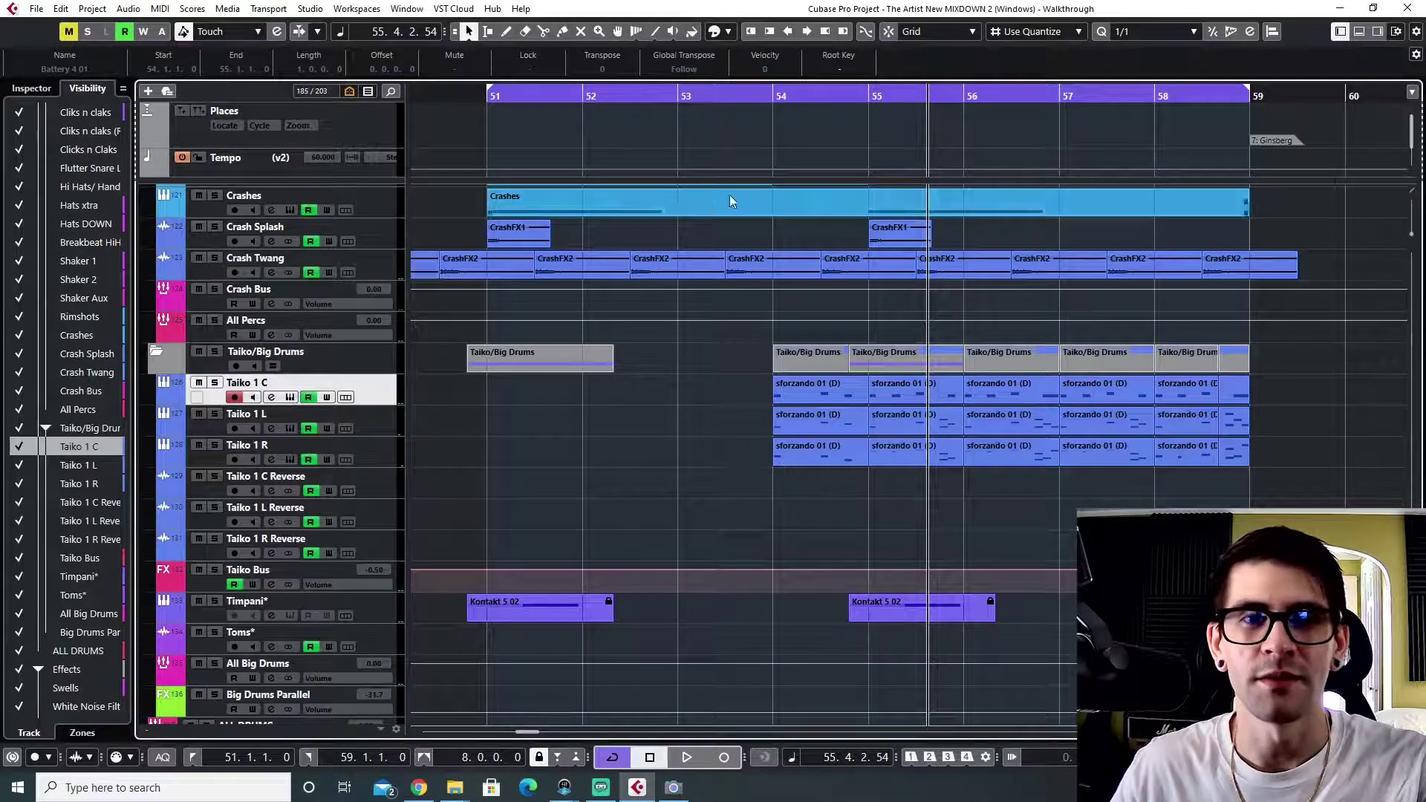
{"action": "left_click", "coordinate": [291, 397]}
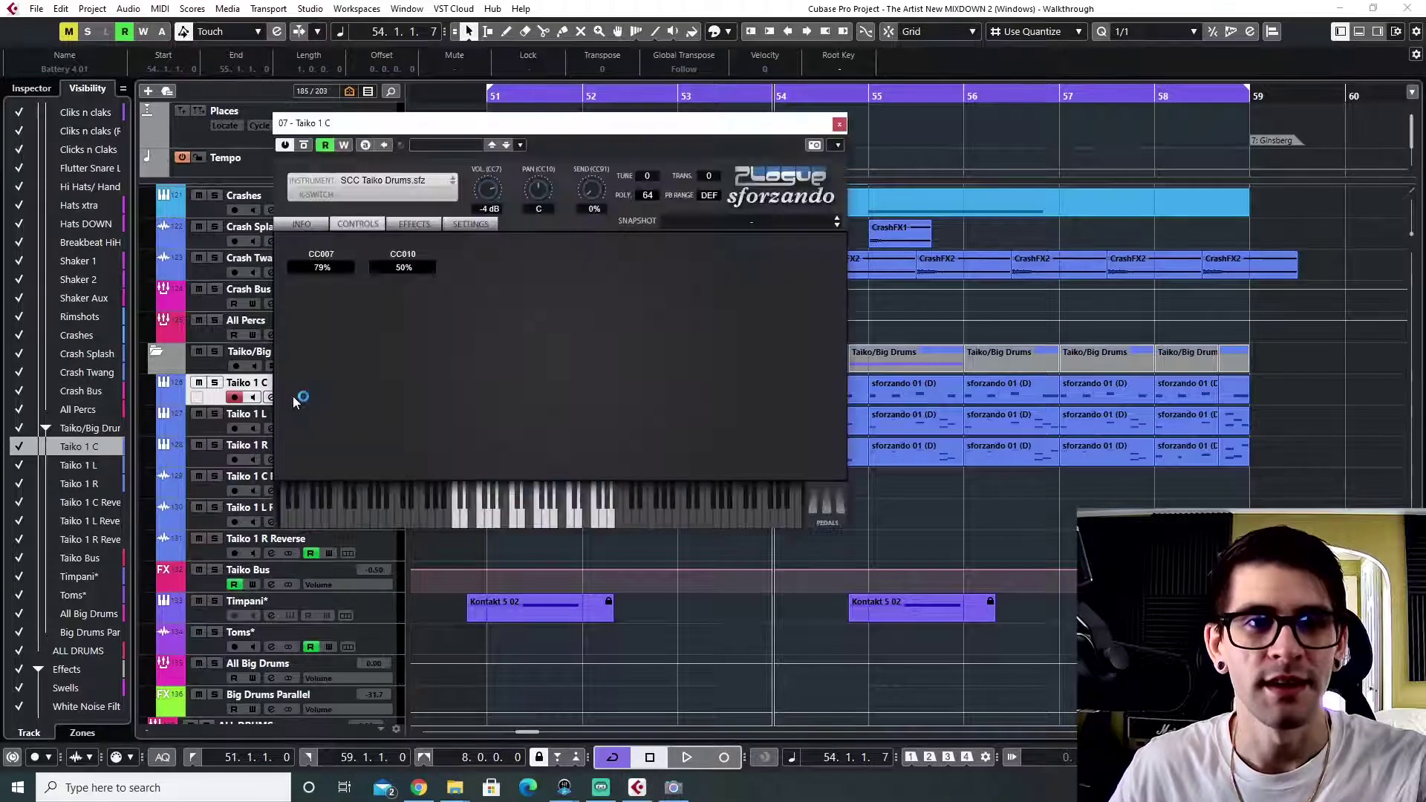
{"action": "left_click_drag", "start_coordinate": [572, 128], "coordinate": [725, 205]}
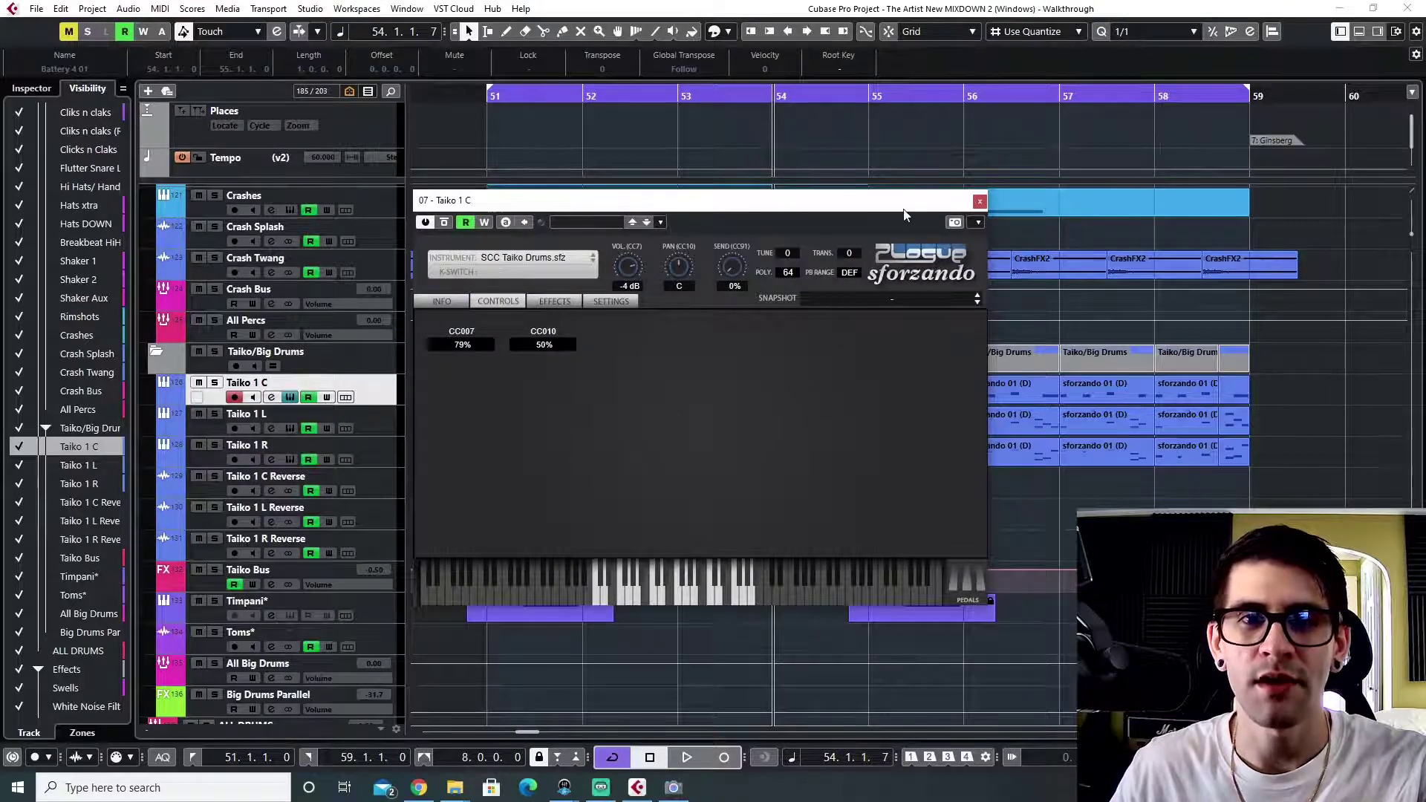
{"action": "left_click_drag", "start_coordinate": [904, 215], "coordinate": [759, 233]}
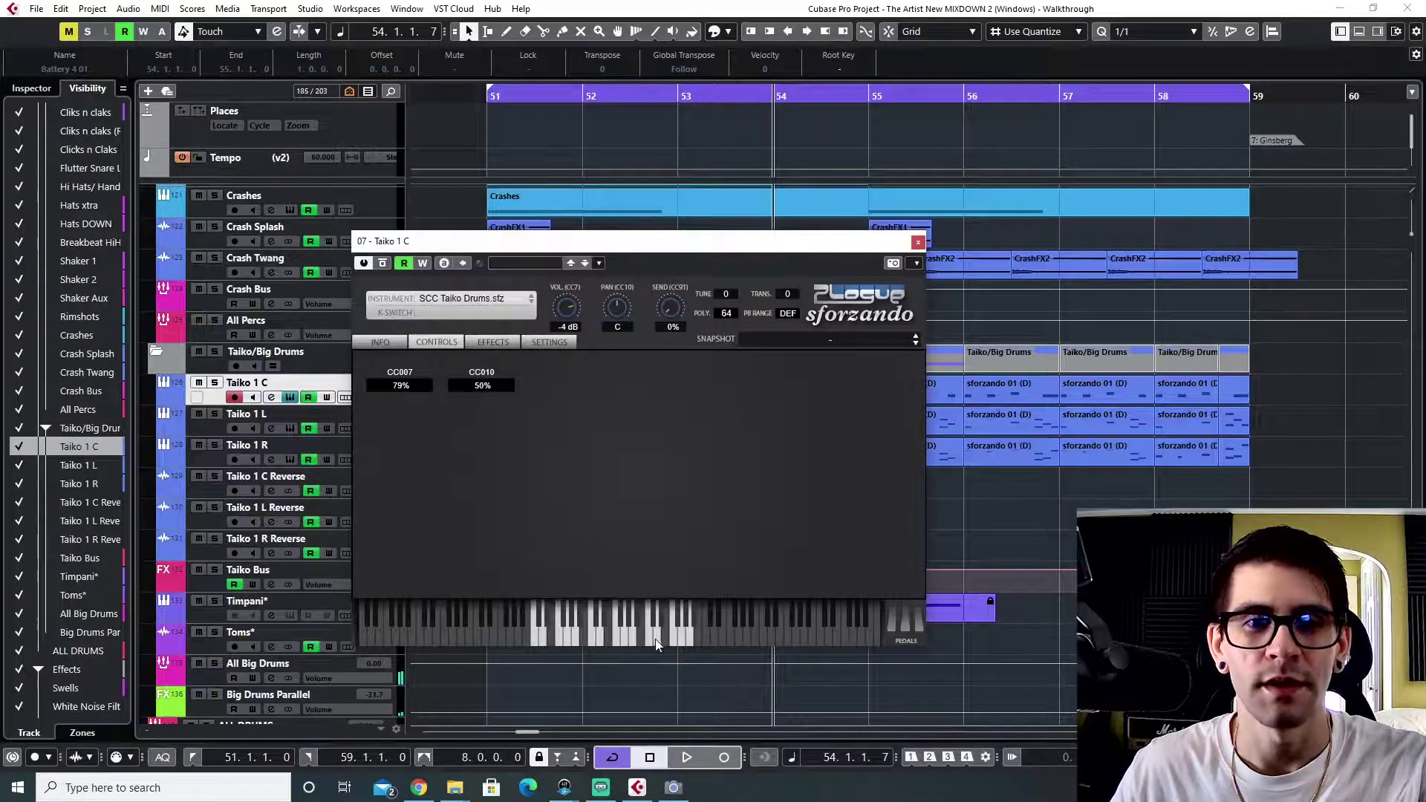
- Audition several SCC Taiko Drums notes on the sforzando keyboard and close the Taiko 1 C instrument window
{"action": "left_click", "coordinate": [600, 637]}
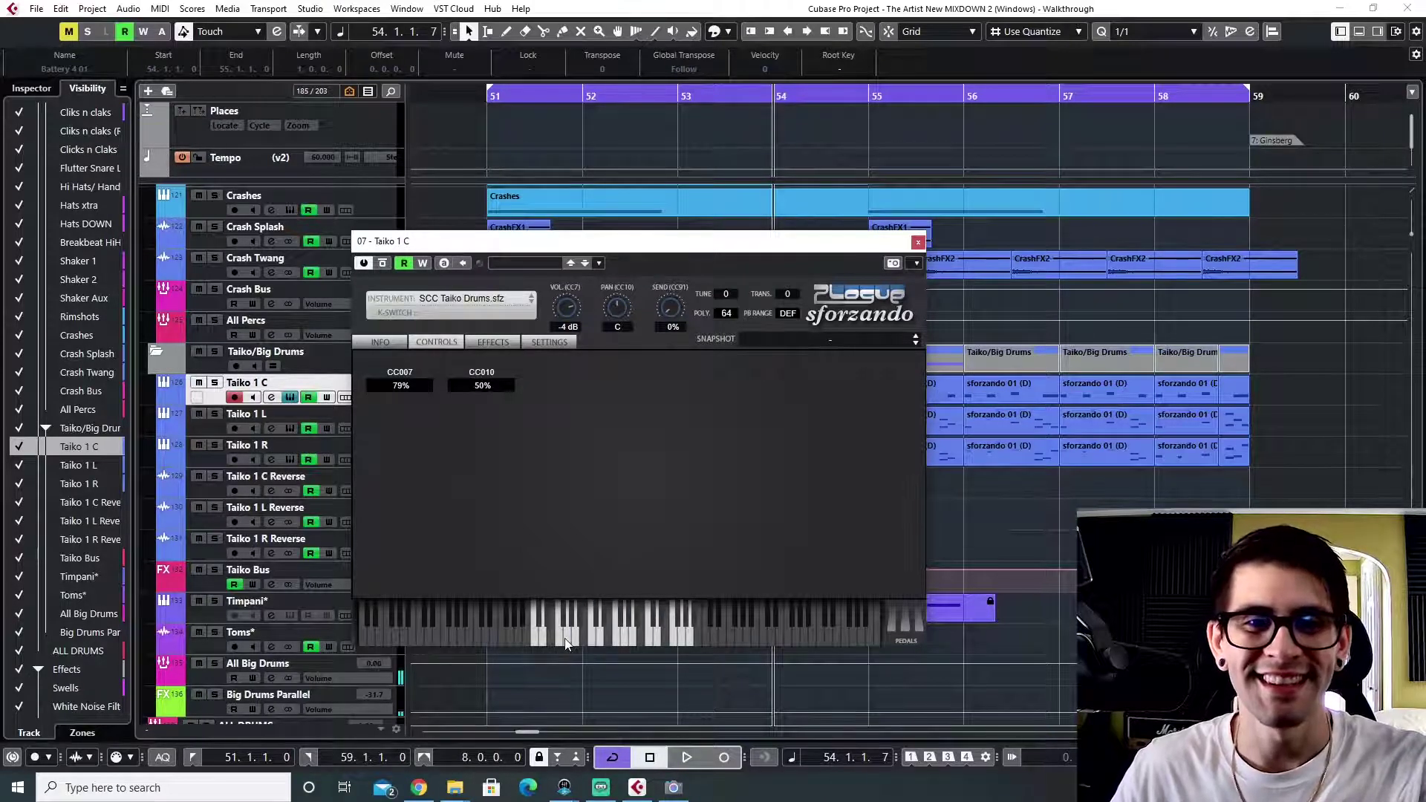
{"action": "left_click", "coordinate": [575, 640]}
{"action": "left_click", "coordinate": [686, 638]}
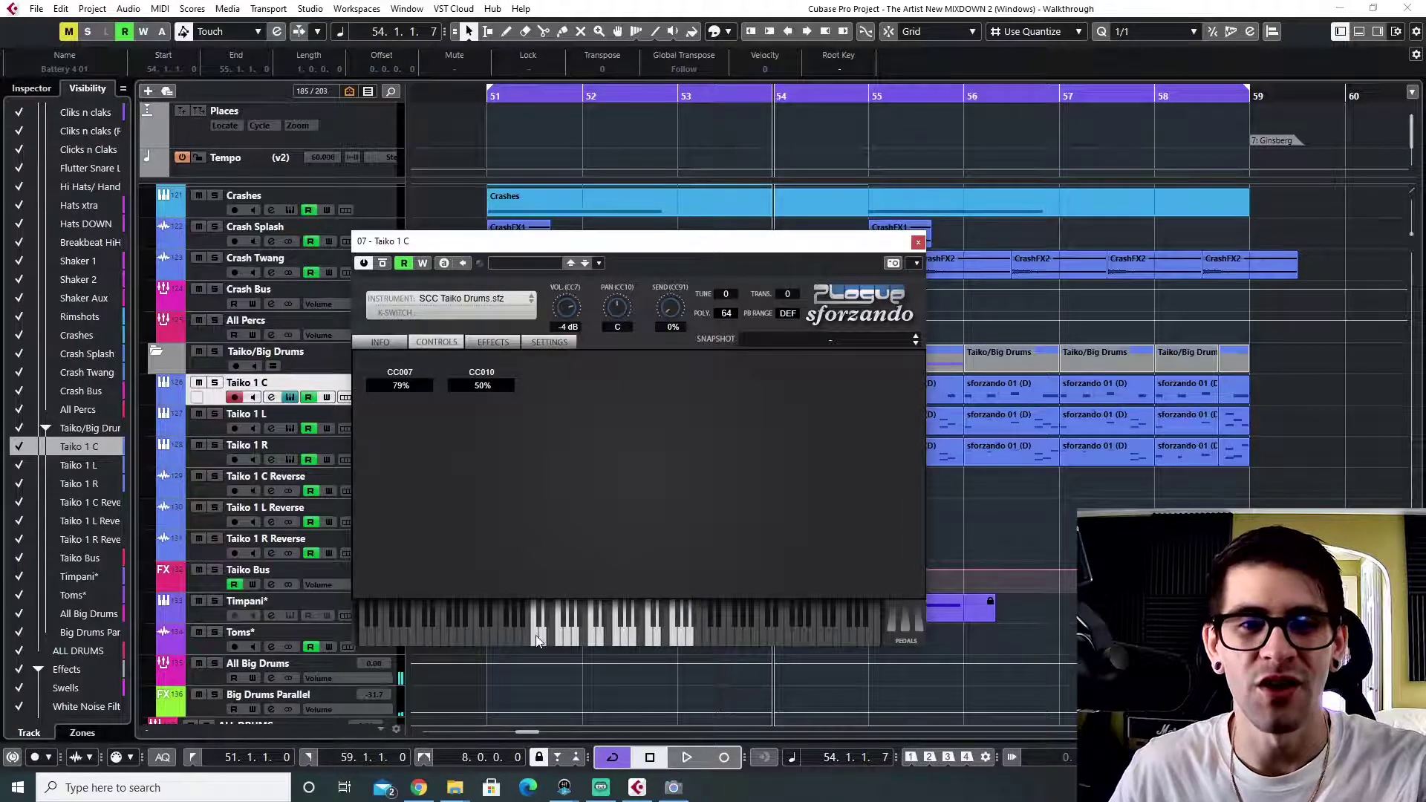
{"action": "left_click", "coordinate": [919, 242]}
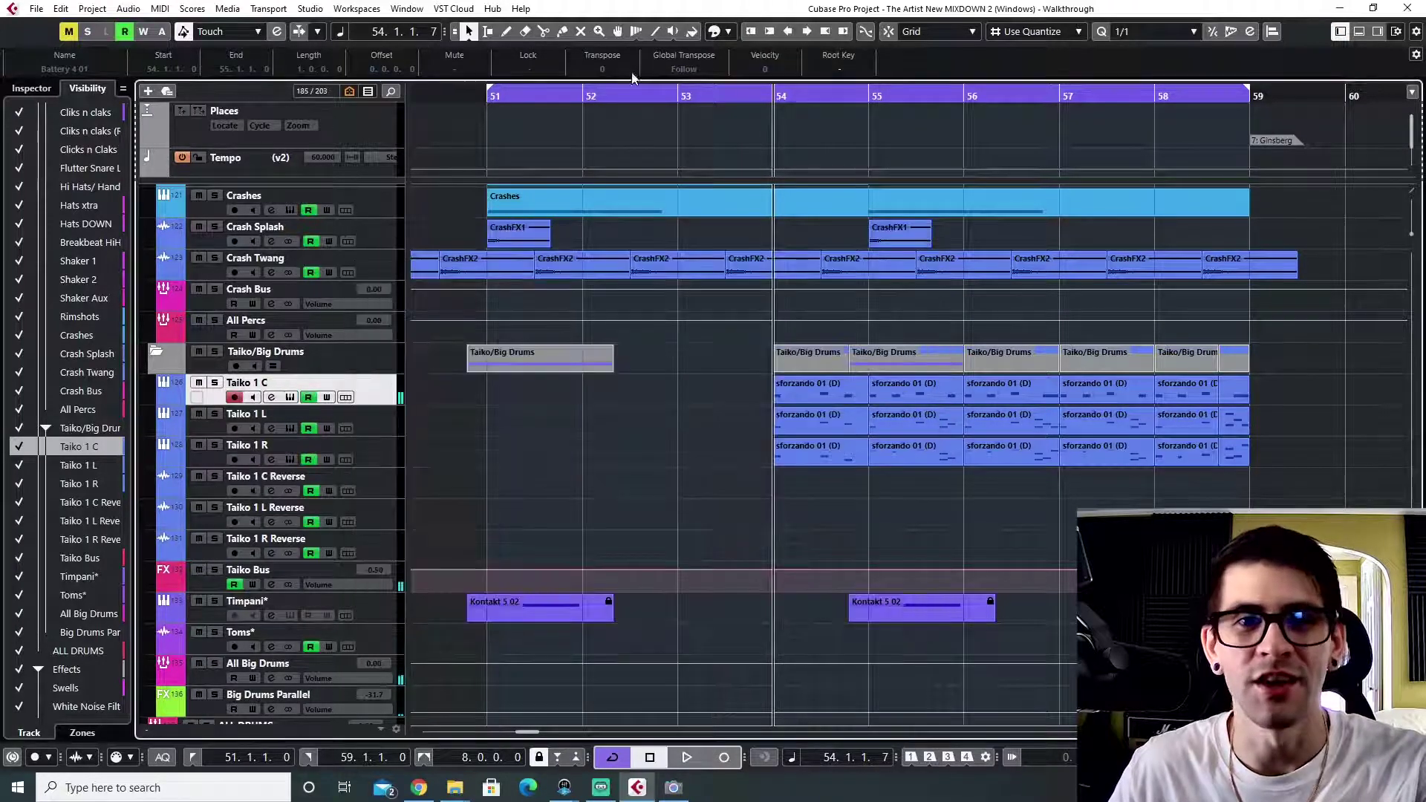
{"action": "left_click", "coordinate": [196, 392]}
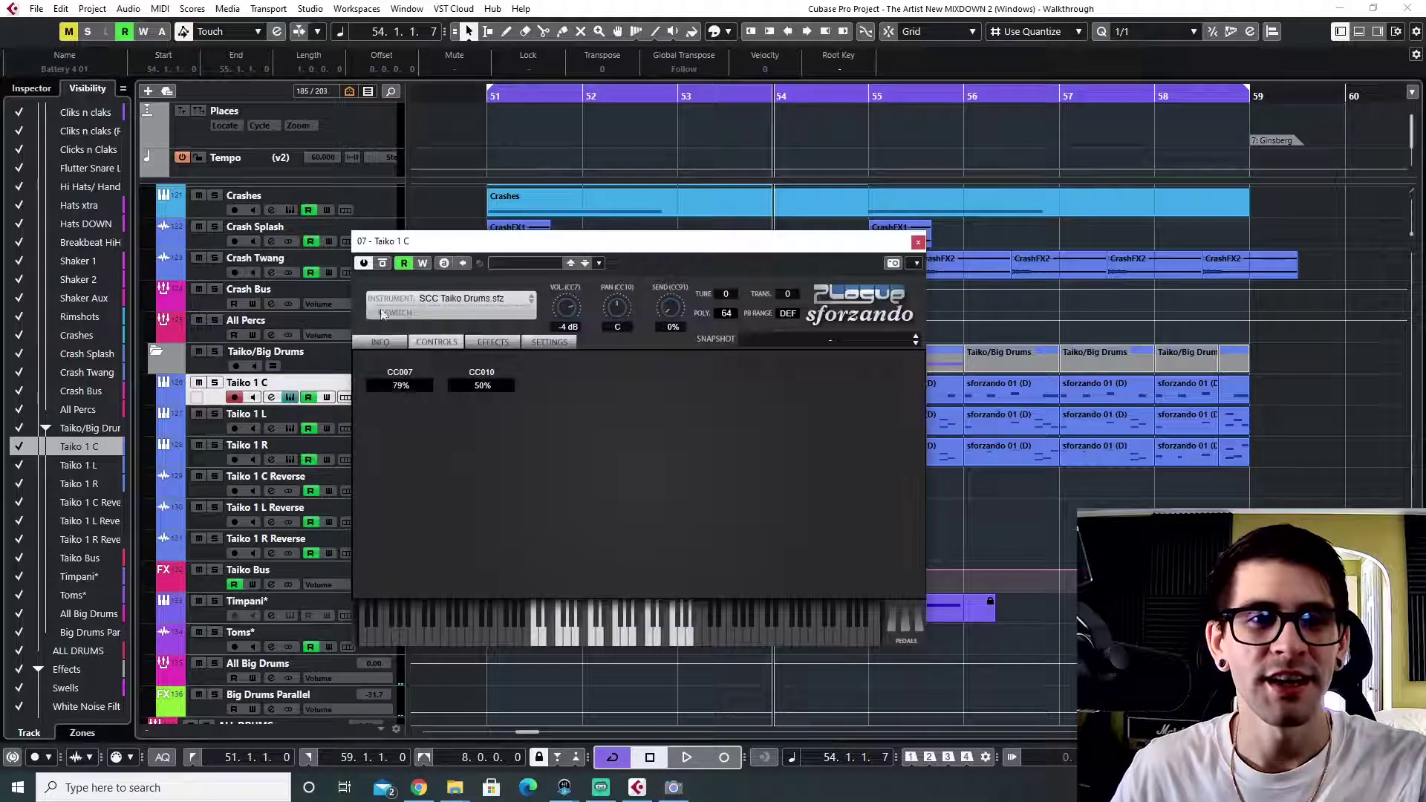
{"action": "left_click", "coordinate": [918, 243]}
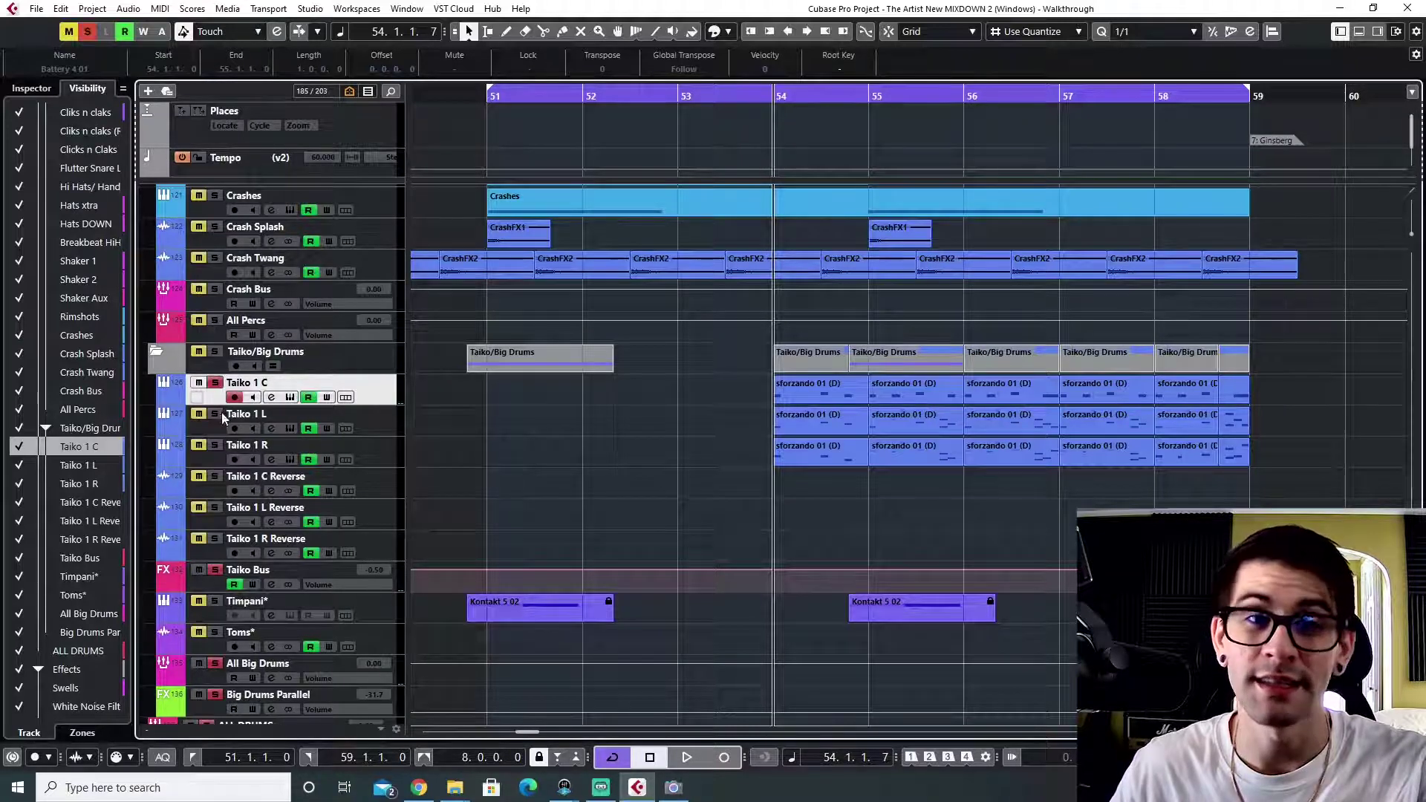
- Listen to the Taiko 1 C part on its own from bar 54 into bar 56
{"action": "scroll", "coordinate": [945, 515], "scroll_direction": "up", "scroll_amount": 4}
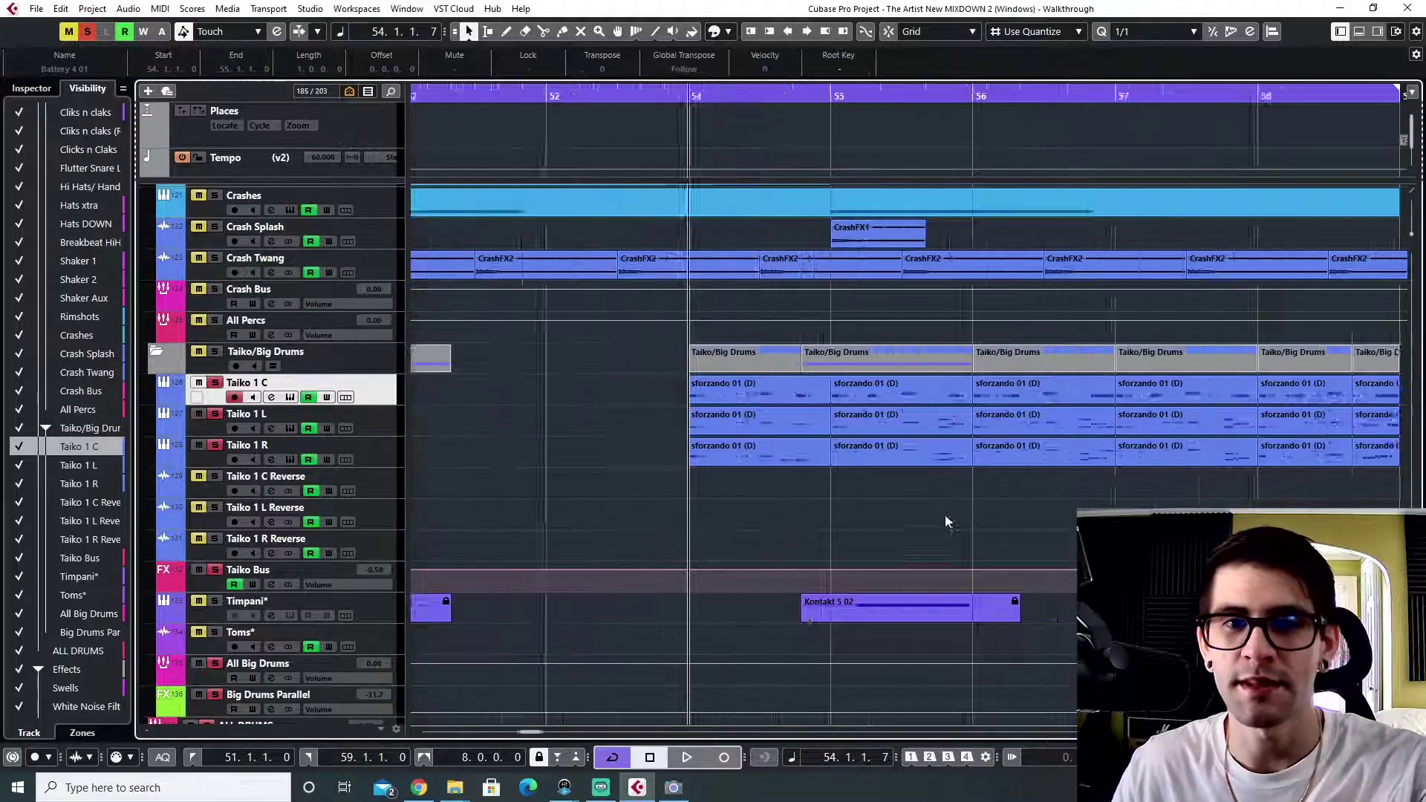
{"action": "scroll", "coordinate": [715, 401], "scroll_direction": "down", "scroll_amount": 4}
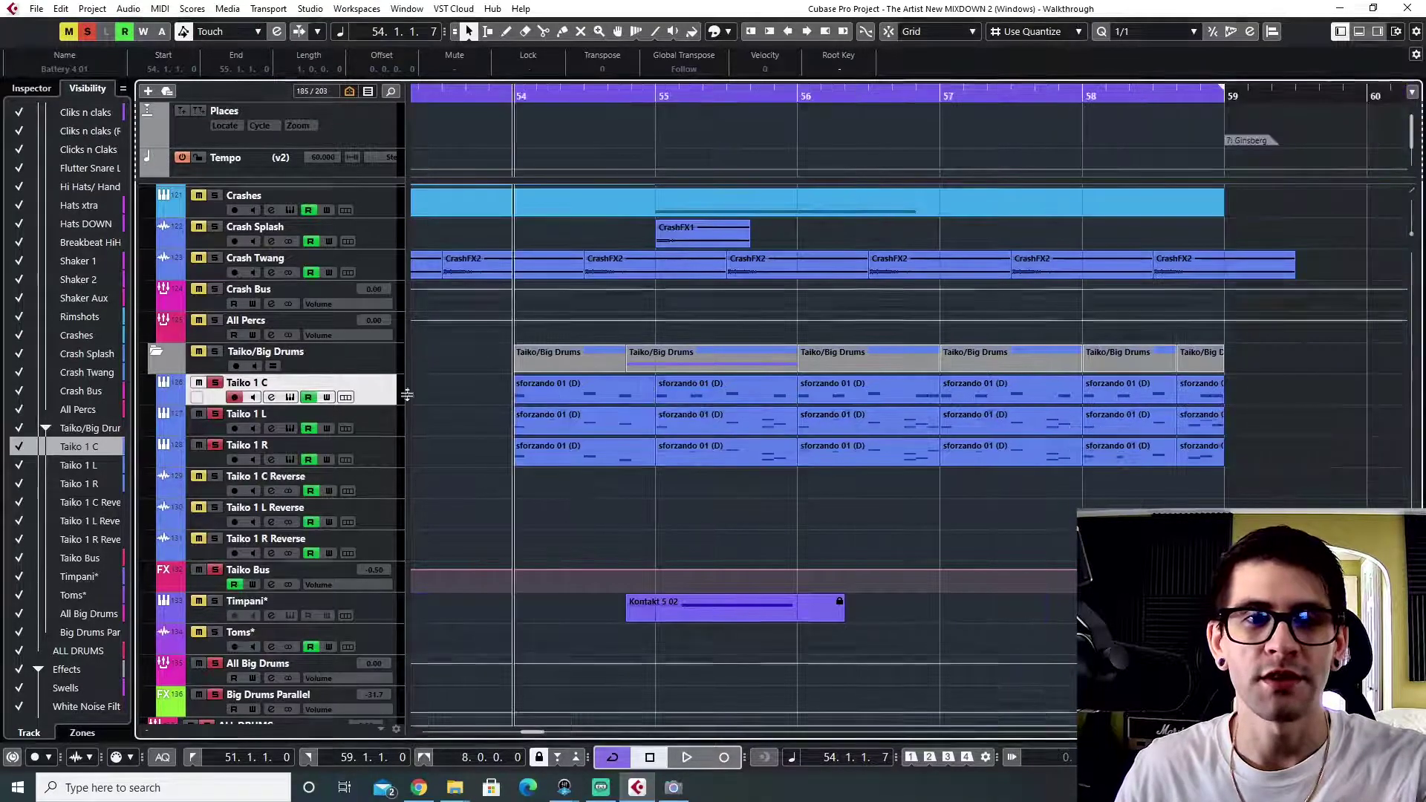
{"action": "key", "text": "space"}
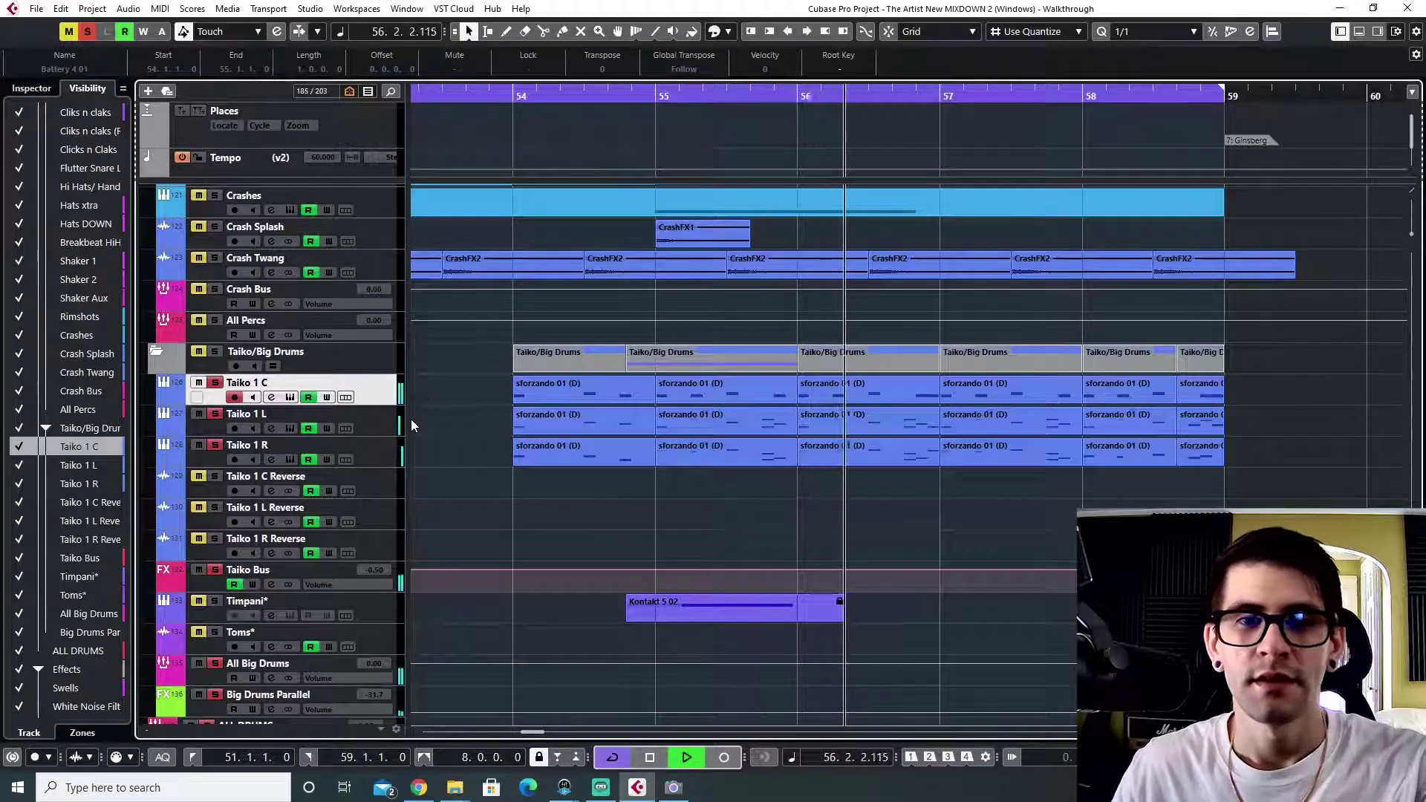
{"action": "key", "text": "space"}
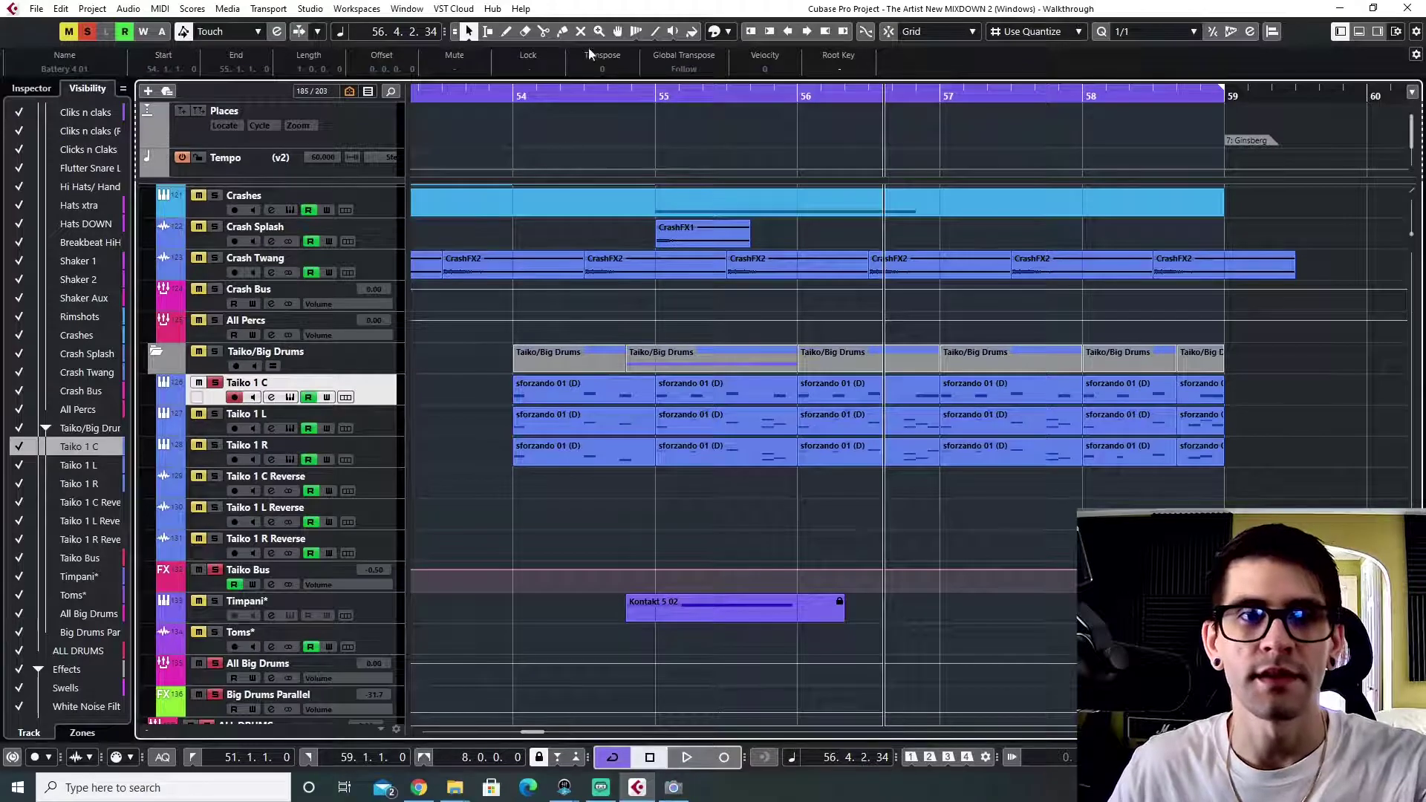
- Play the taiko parts from bar 54, adding Taiko 1 L and Taiko 1 R to the soloed Taiko 1 C
{"action": "left_click", "coordinate": [513, 101]}
{"action": "key", "text": "space"}
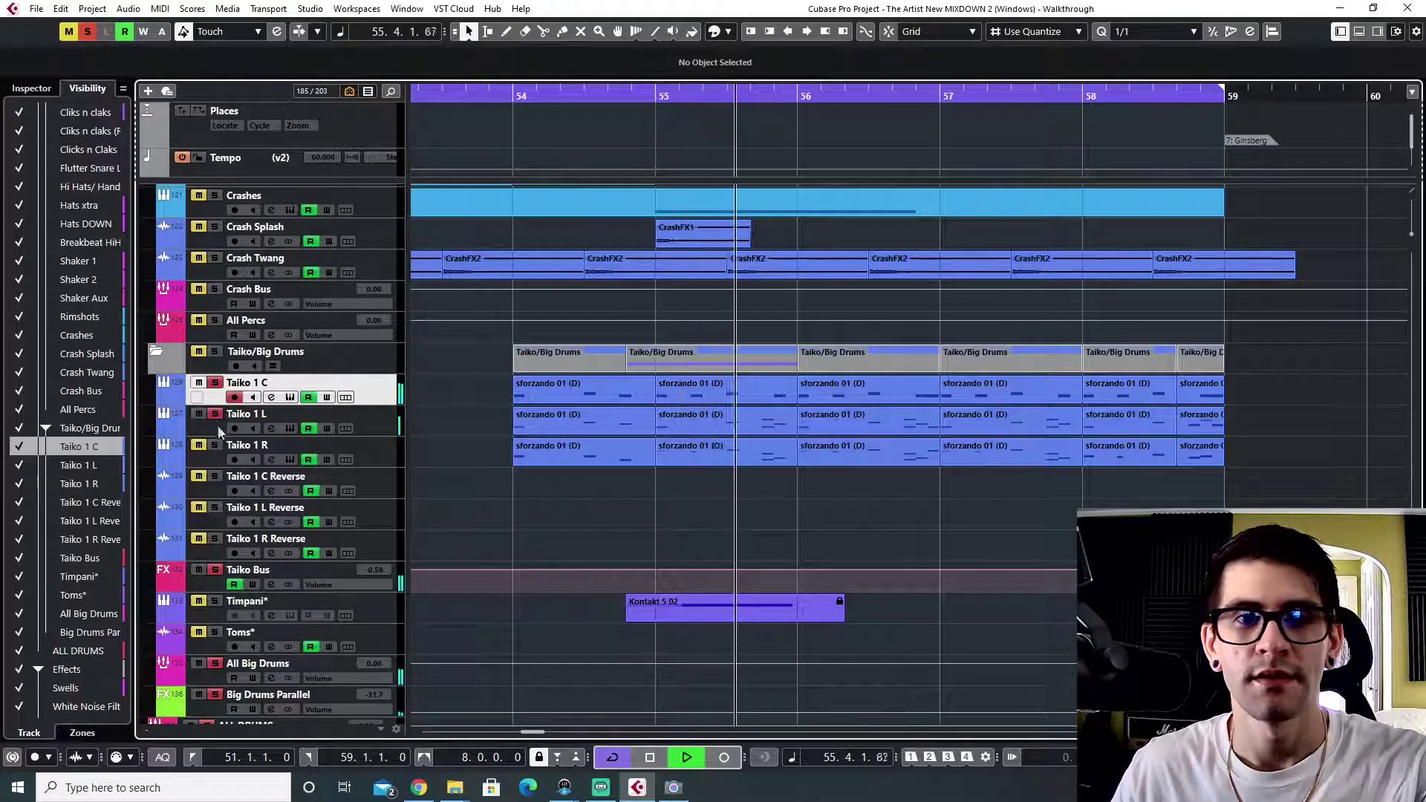
{"action": "key", "text": "space"}
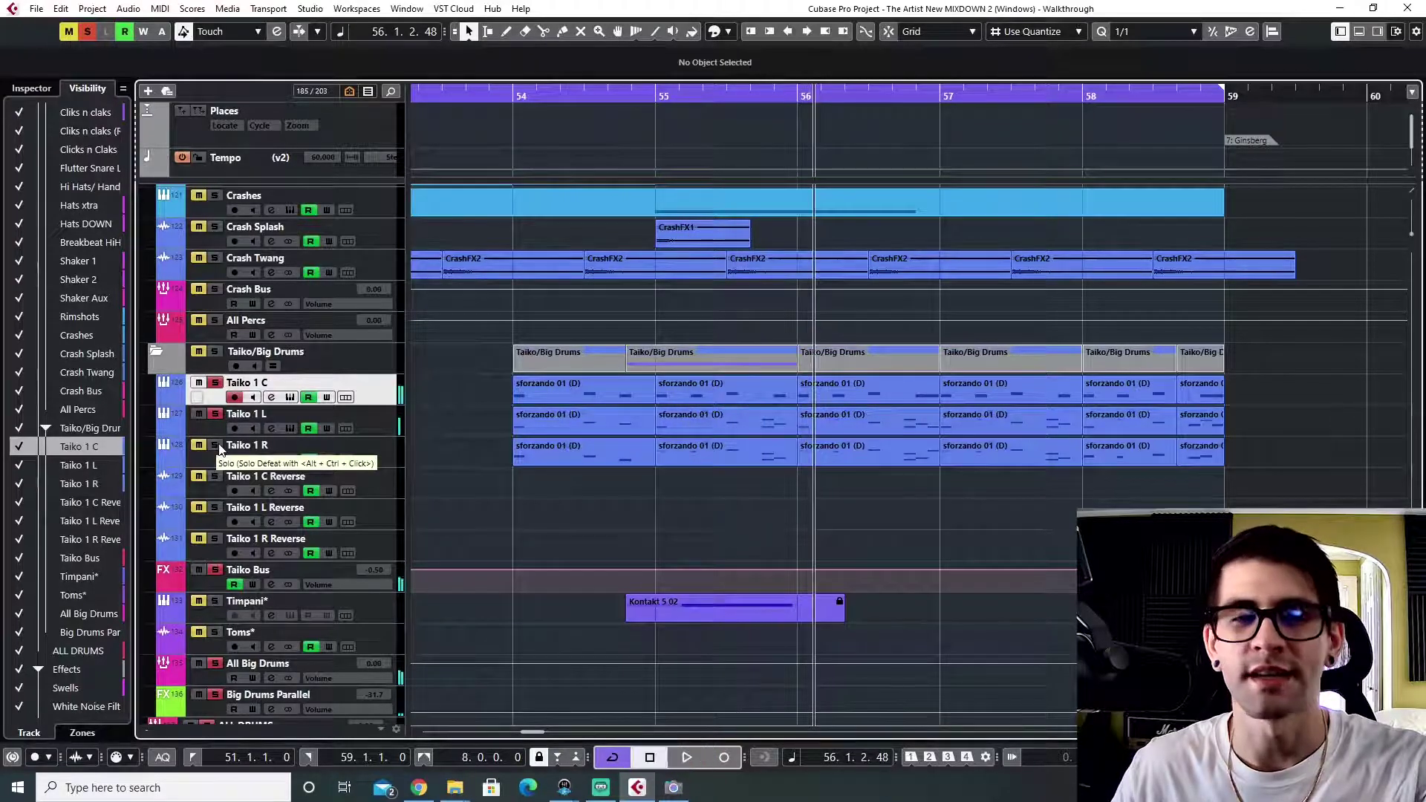
{"action": "key", "text": "space"}
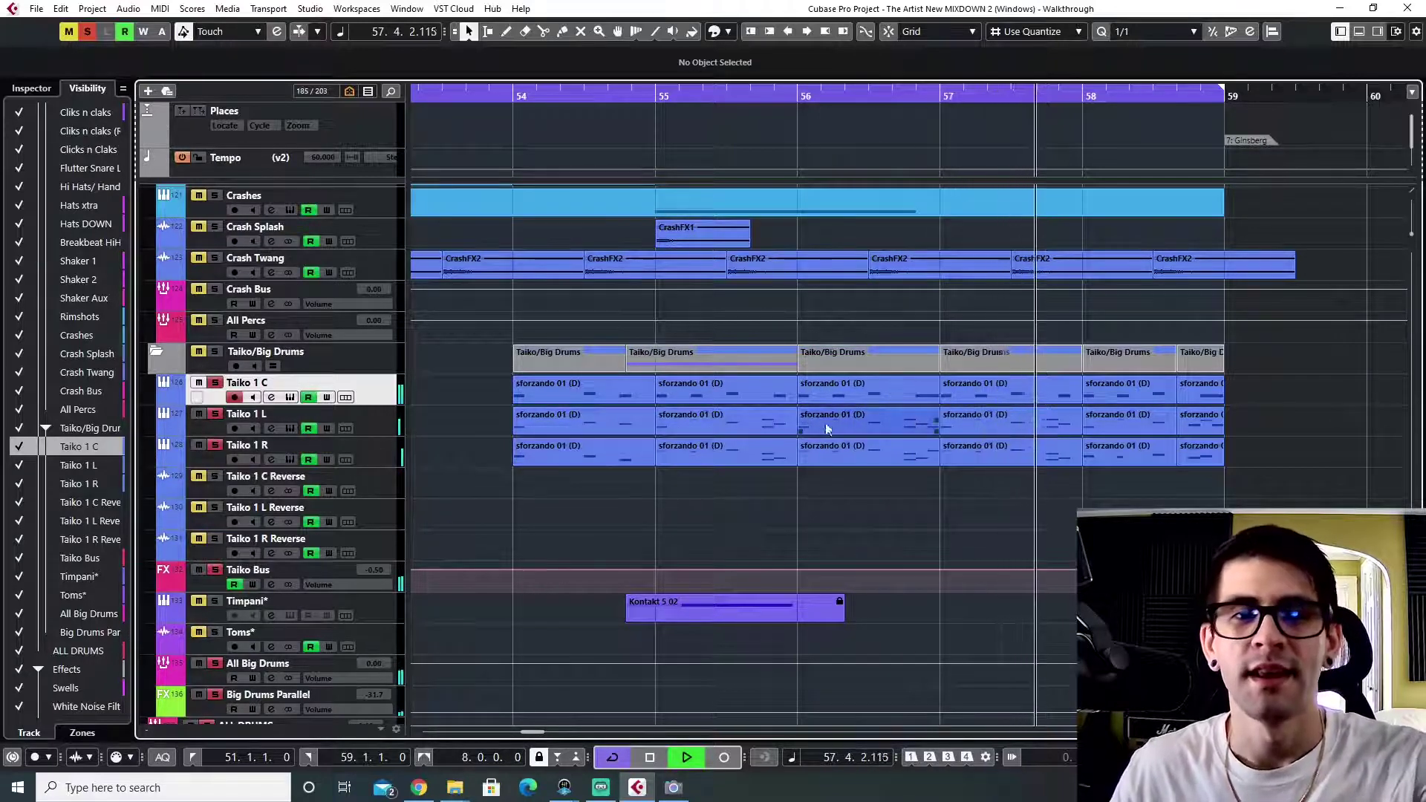
- Audition the Timpani* part around bar 55 soloed and together with all tracks, returning the playhead to the middle of bar 54
{"action": "key", "text": "space"}
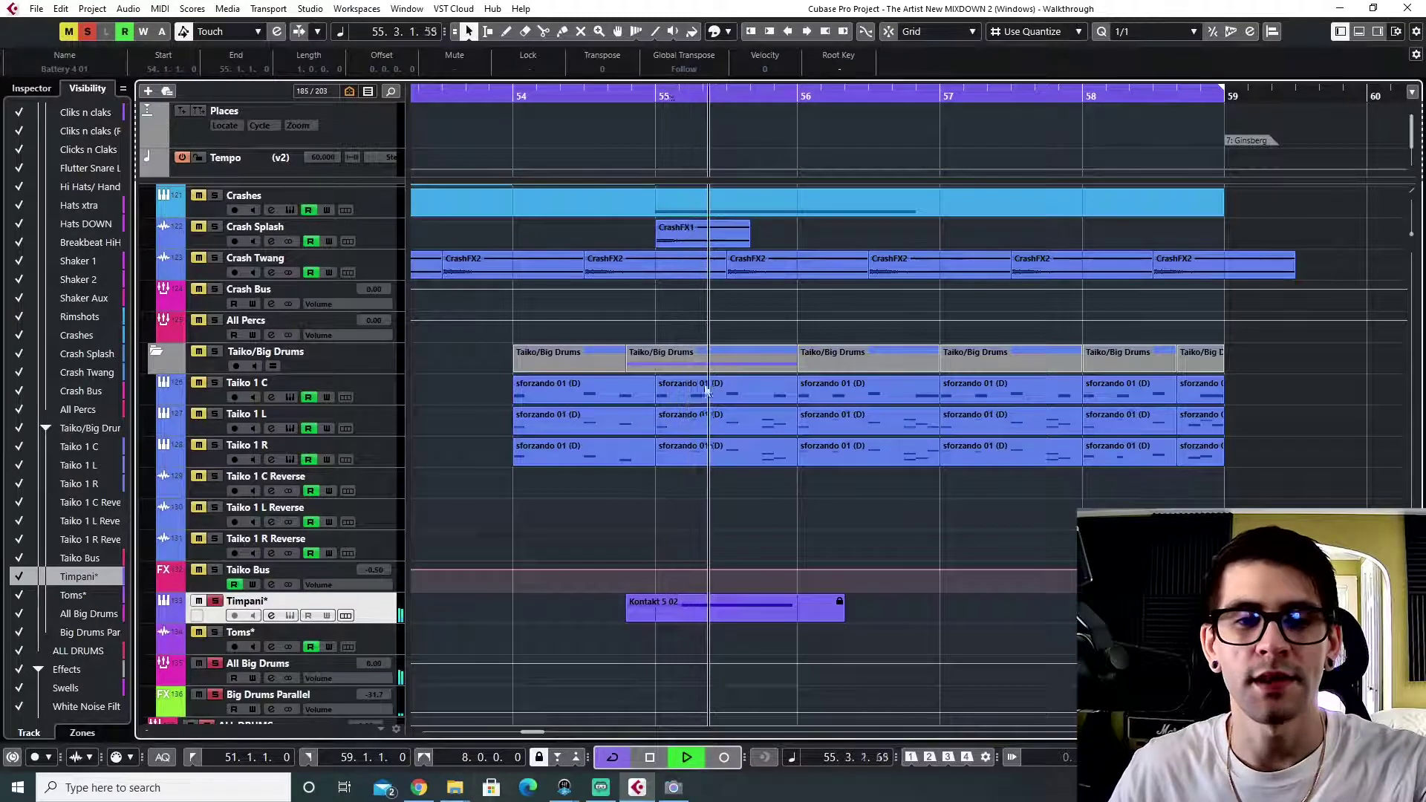
{"action": "key", "text": "space"}
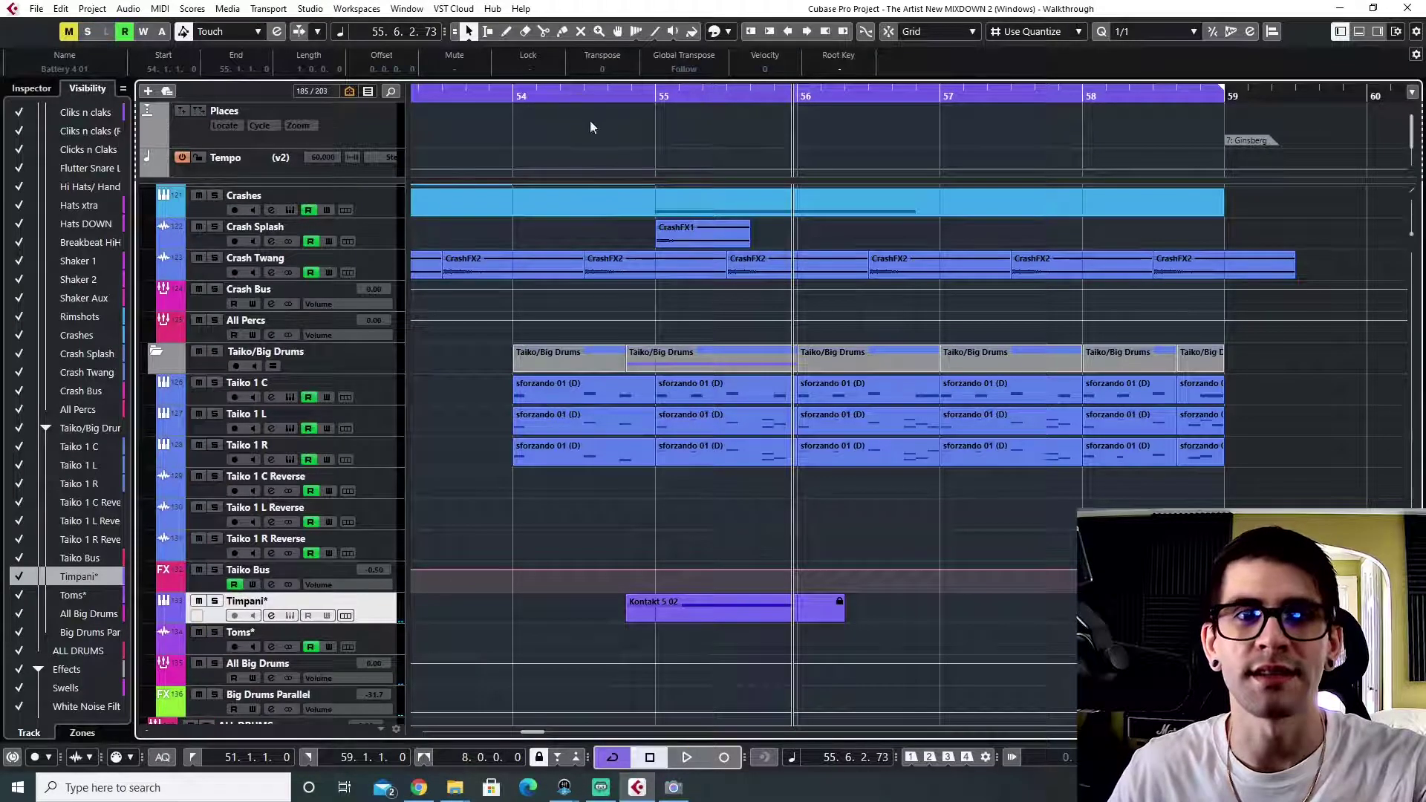
{"action": "left_click", "coordinate": [590, 102]}
{"action": "key", "text": "space"}
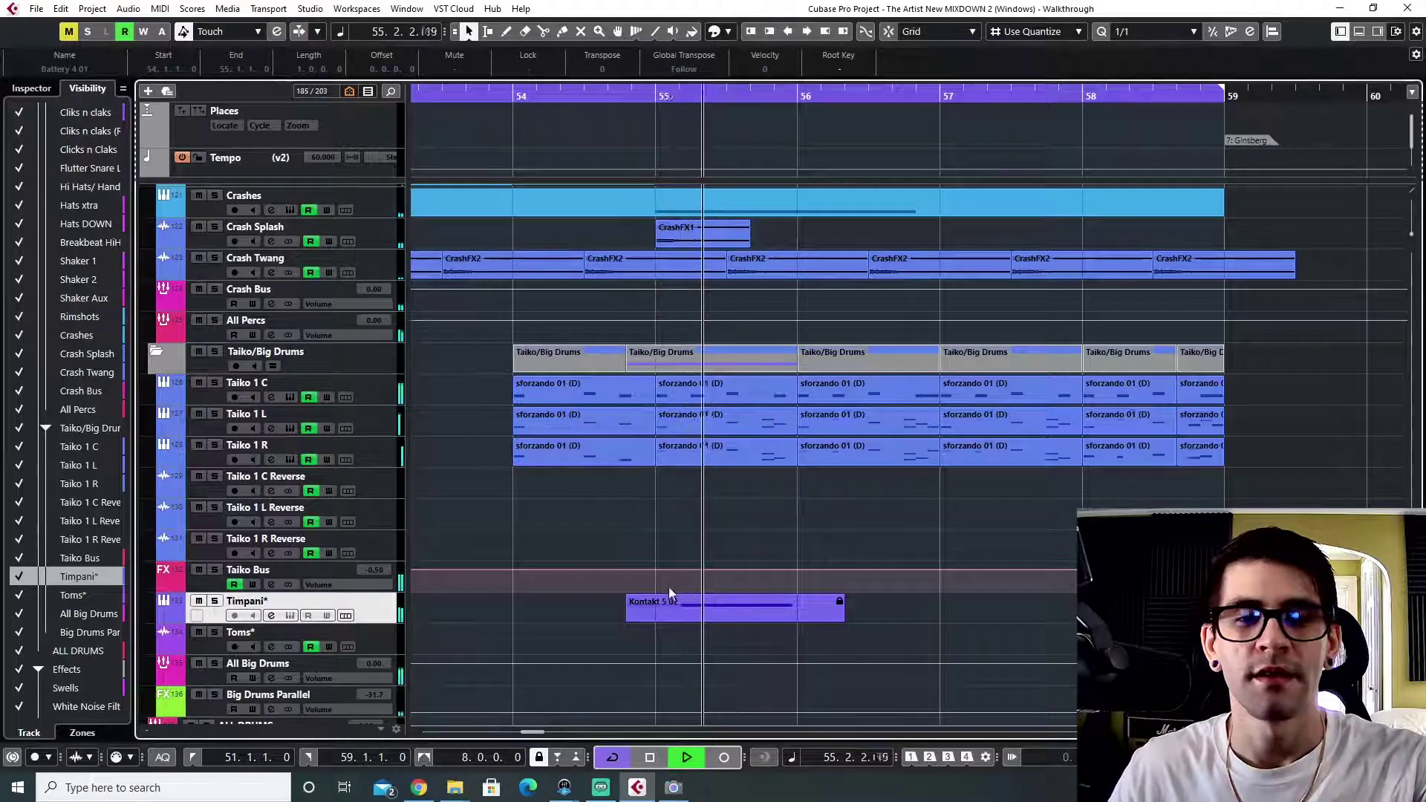
{"action": "key", "text": "space"}
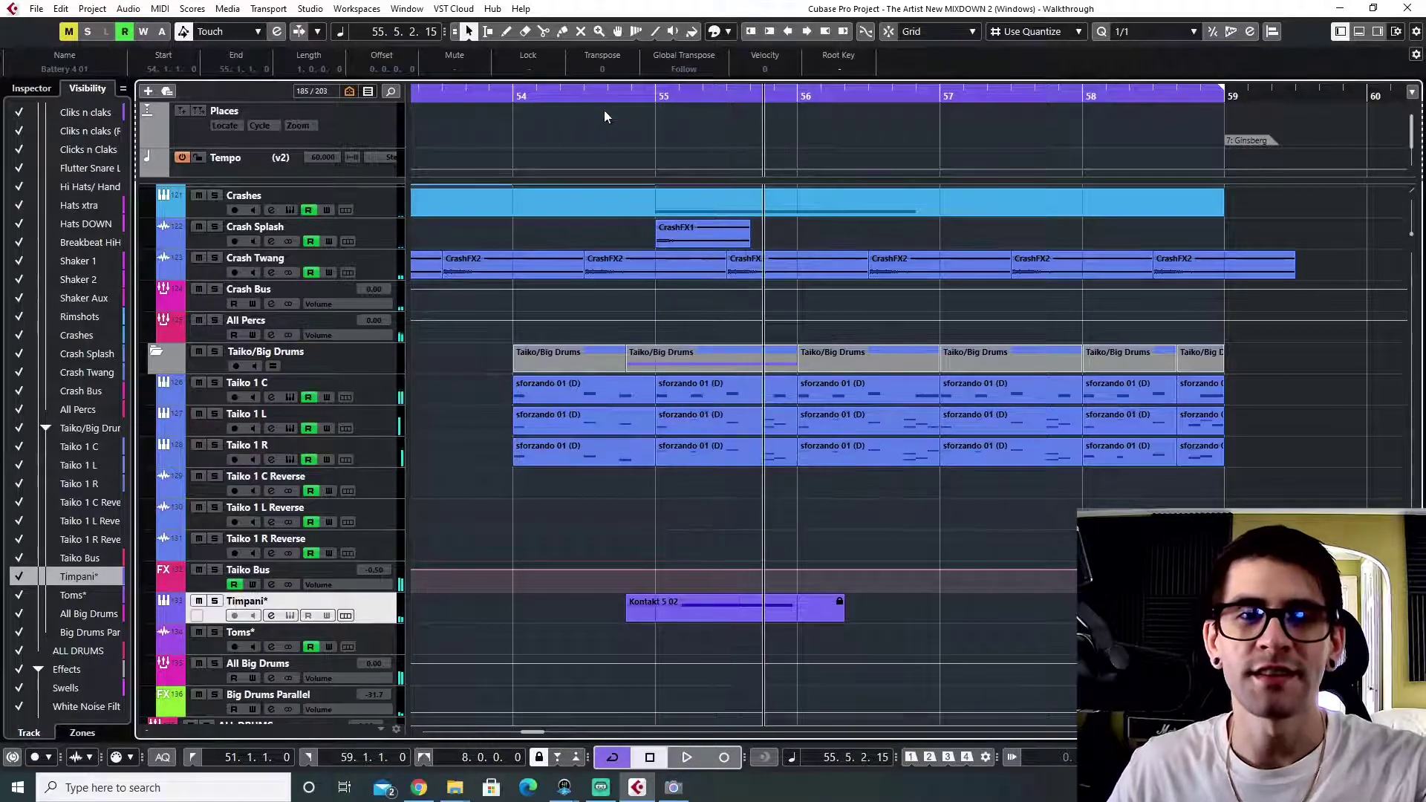
{"action": "left_click", "coordinate": [584, 97]}
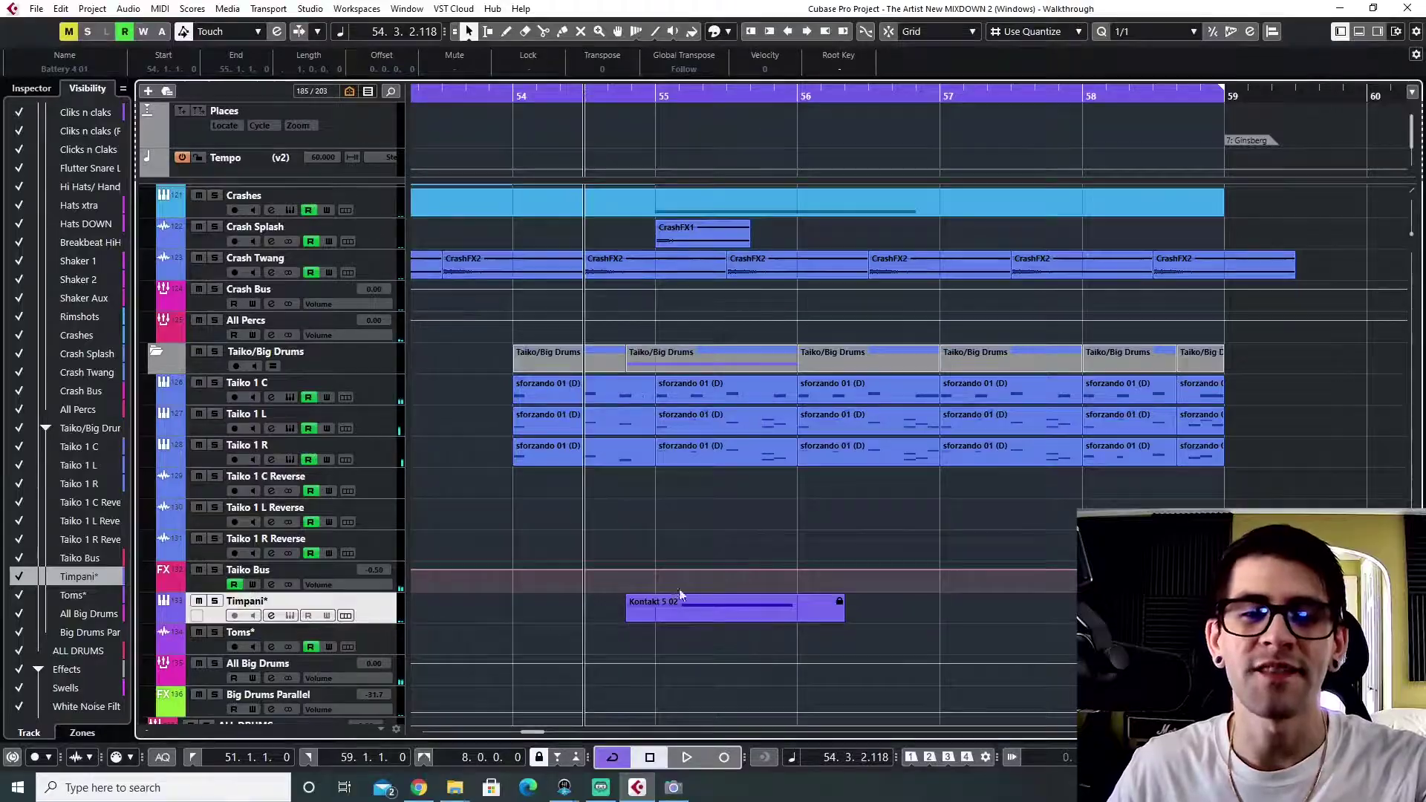
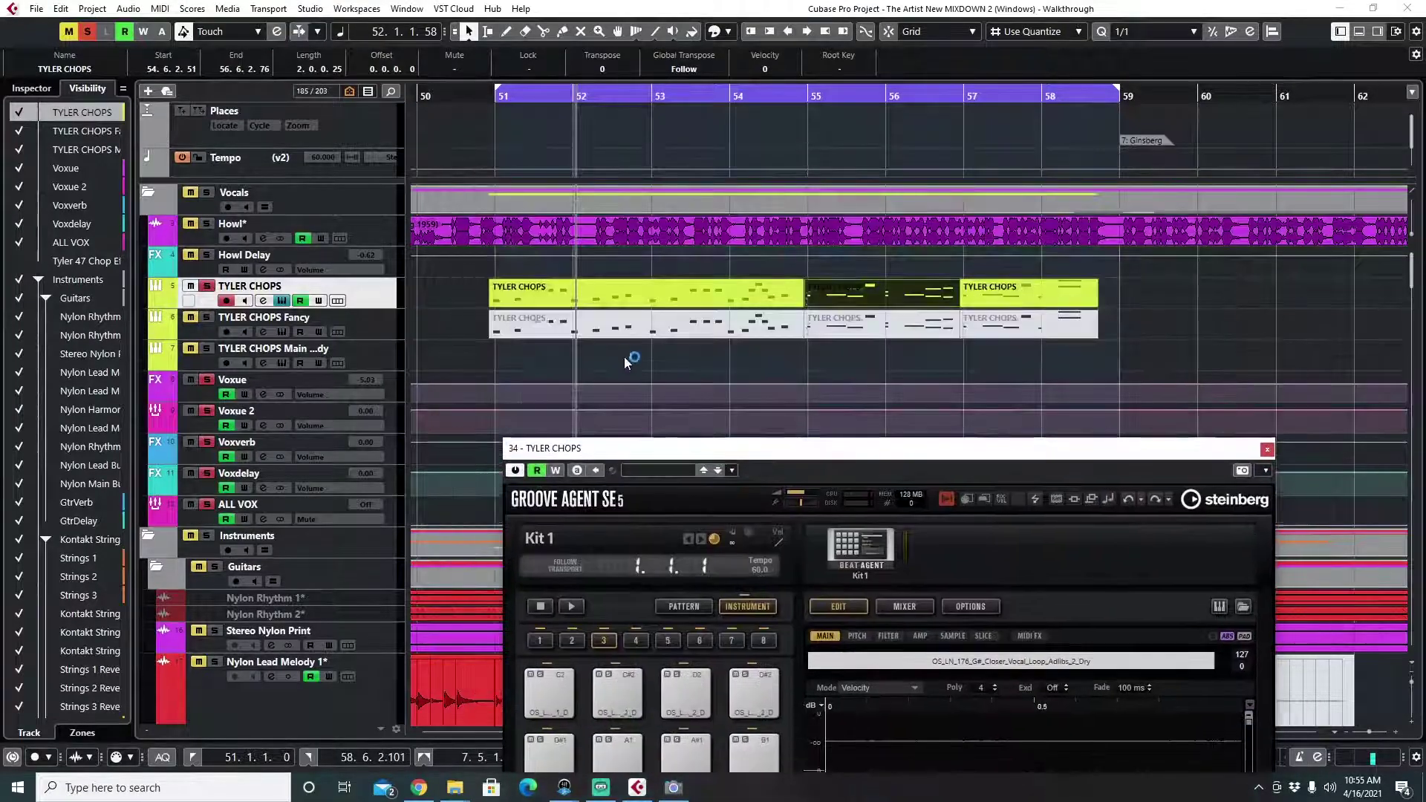
- Locate the vocal tracks' earlier sections before bar 43 and select the Voxue track
{"action": "scroll", "coordinate": [629, 355], "scroll_direction": "left", "scroll_amount": 9}
{"action": "scroll", "coordinate": [604, 347], "scroll_direction": "down", "scroll_amount": 3}
{"action": "scroll", "coordinate": [604, 347], "scroll_direction": "up", "scroll_amount": 3}
{"action": "scroll", "coordinate": [586, 357], "scroll_direction": "down", "scroll_amount": 5}
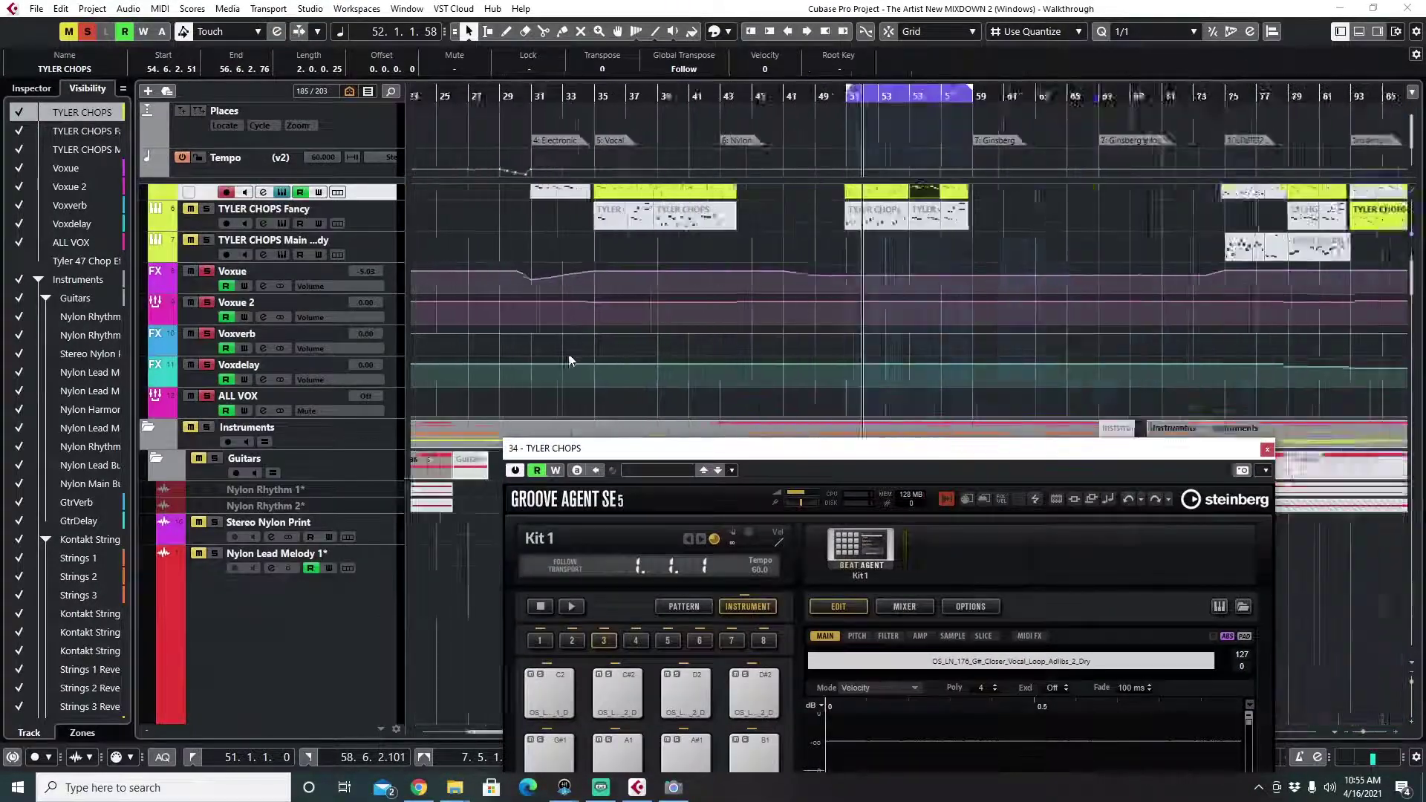
{"action": "left_click", "coordinate": [59, 168]}
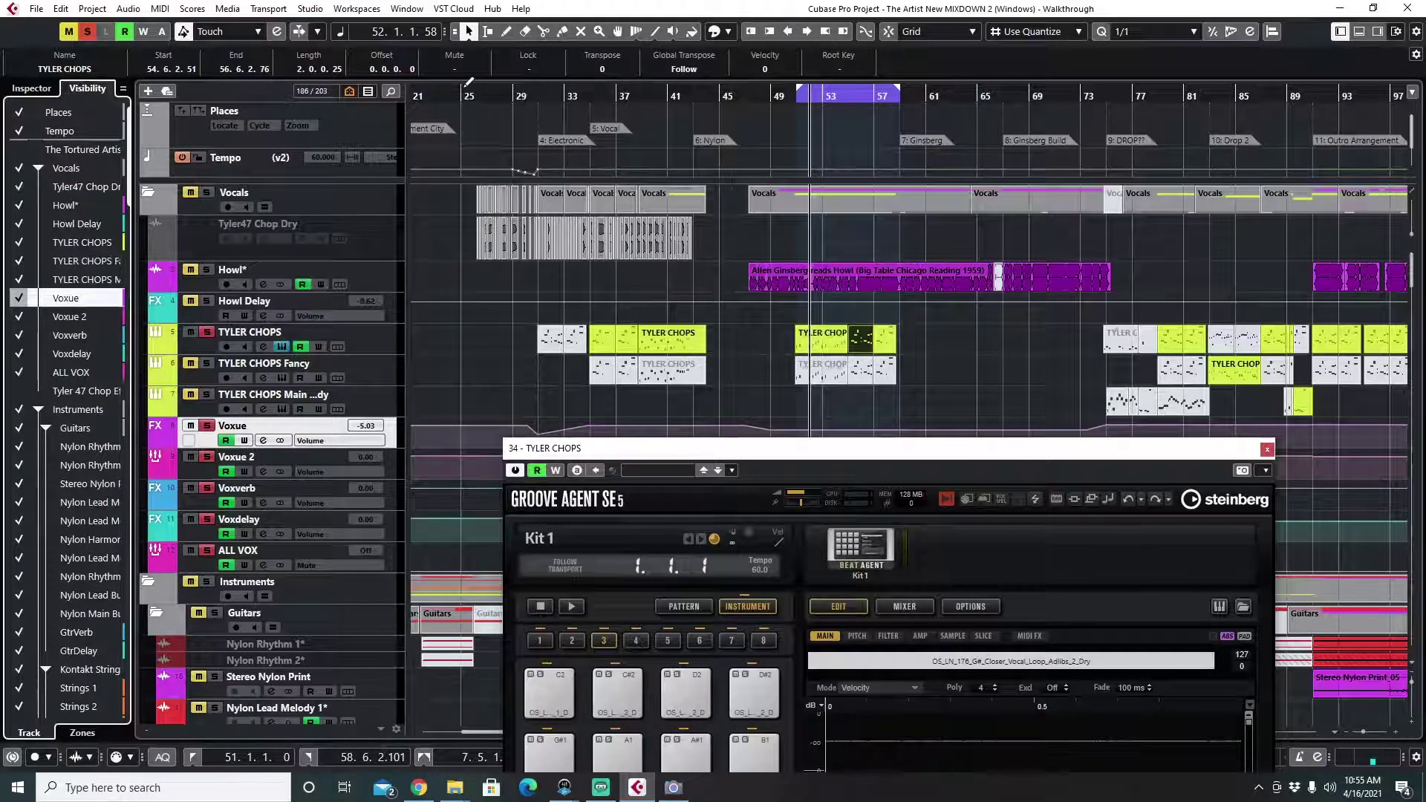
{"action": "scroll", "coordinate": [540, 327], "scroll_direction": "up", "scroll_amount": 5}
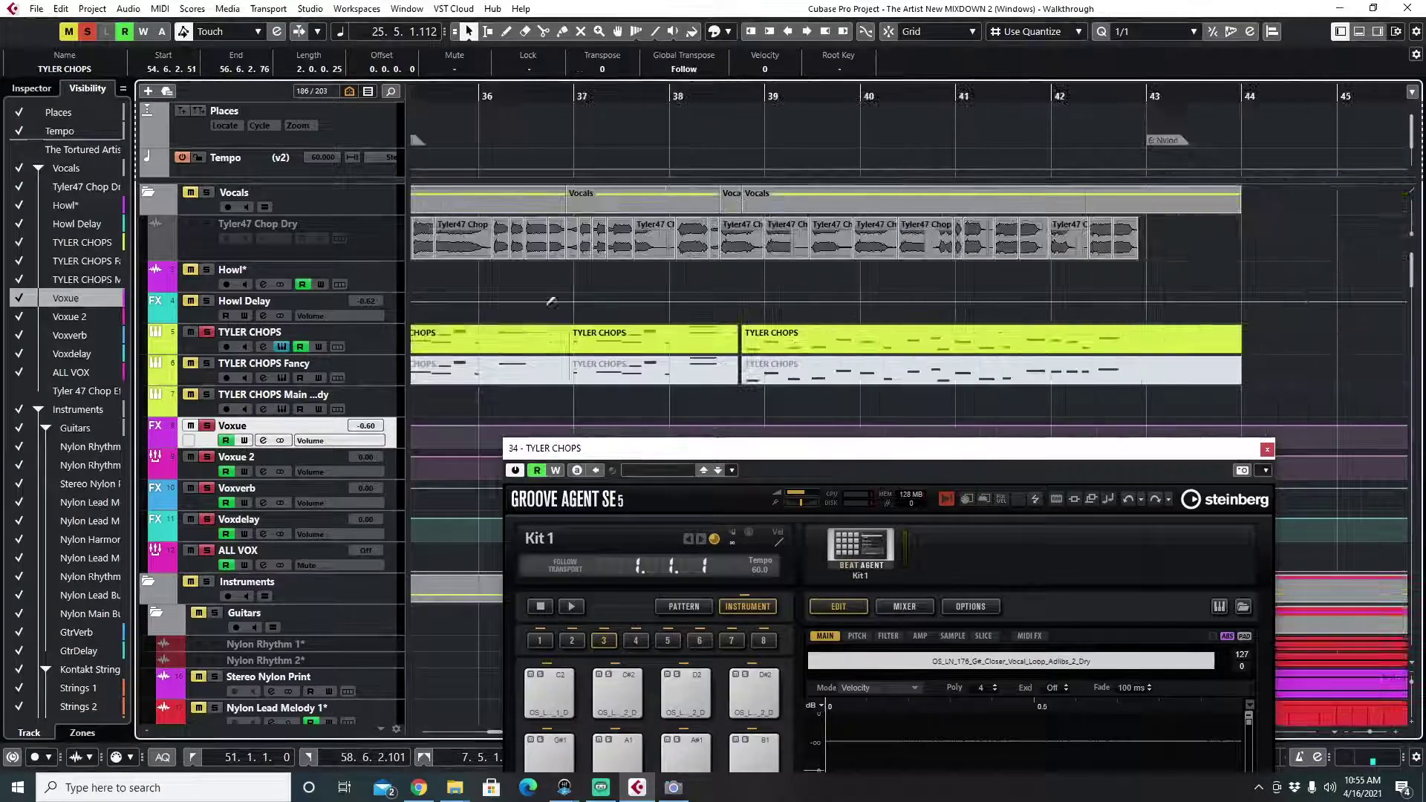
- Examine the chopped audio events on the Tyler47 Chop Dry track around bars 28 to 33, moving the Groove Agent window aside
{"action": "scroll", "coordinate": [550, 315], "scroll_direction": "up", "scroll_amount": 3}
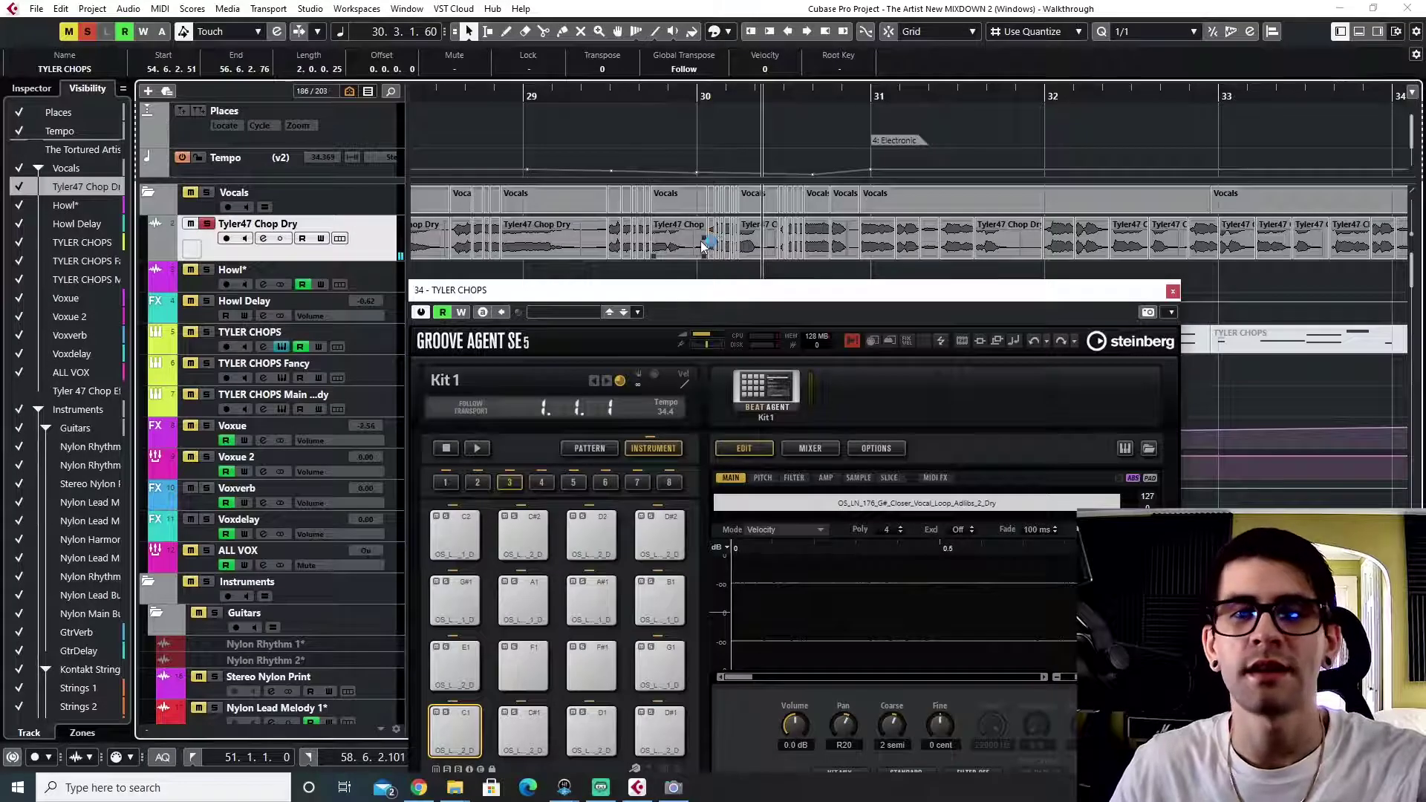
{"action": "scroll", "coordinate": [784, 228], "scroll_direction": "left", "scroll_amount": 5}
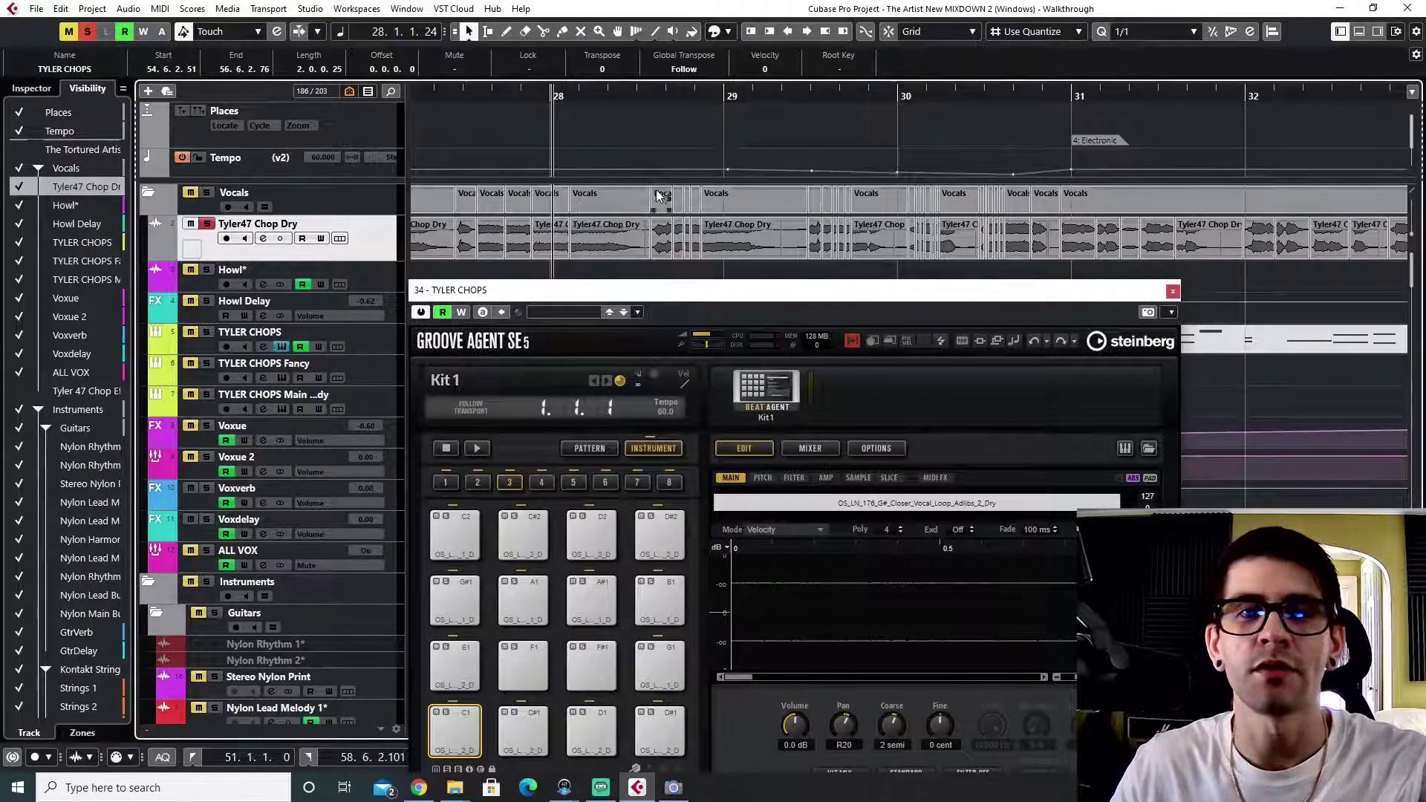
{"action": "scroll", "coordinate": [660, 197], "scroll_direction": "down", "scroll_amount": 4}
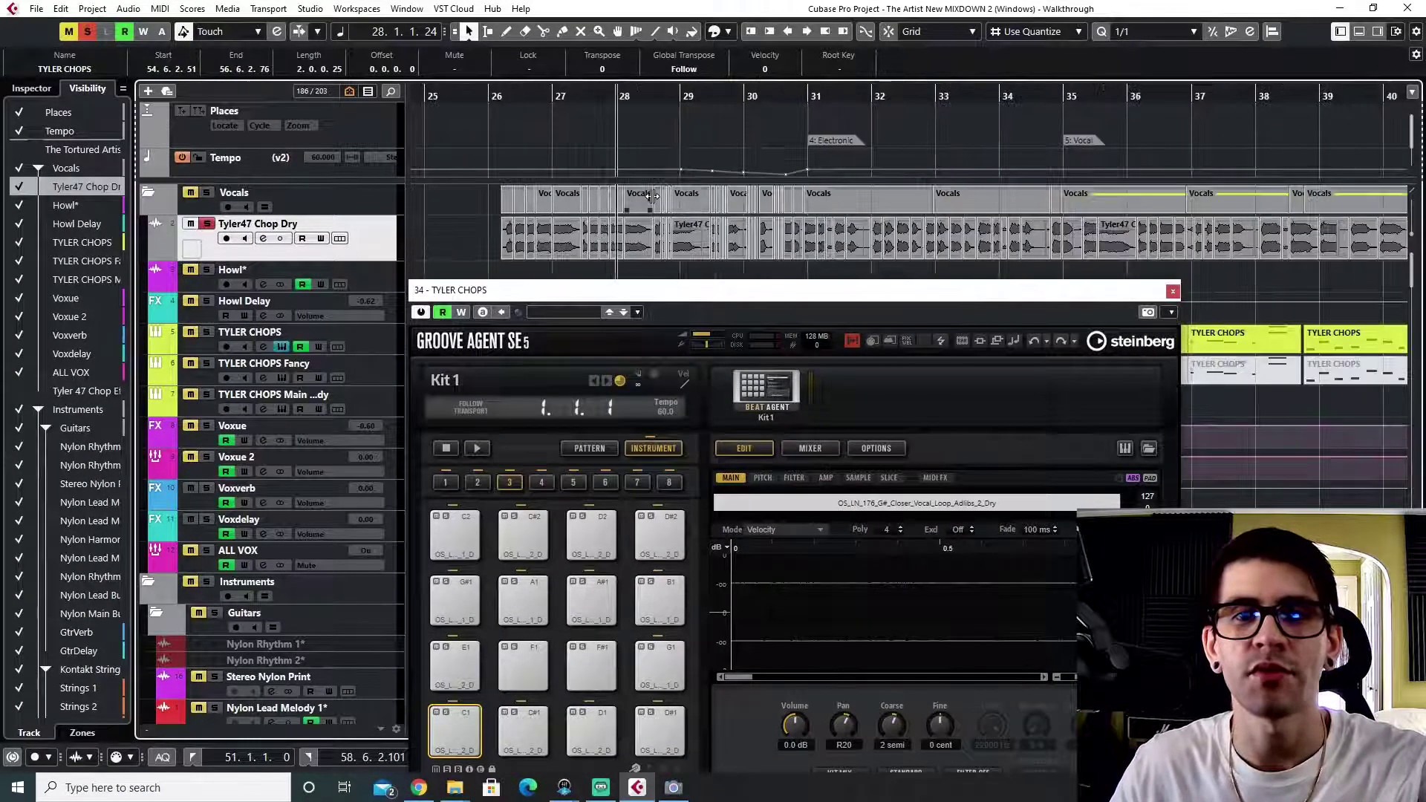
{"action": "scroll", "coordinate": [652, 196], "scroll_direction": "up", "scroll_amount": 2}
{"action": "scroll", "coordinate": [652, 196], "scroll_direction": "up", "scroll_amount": 4}
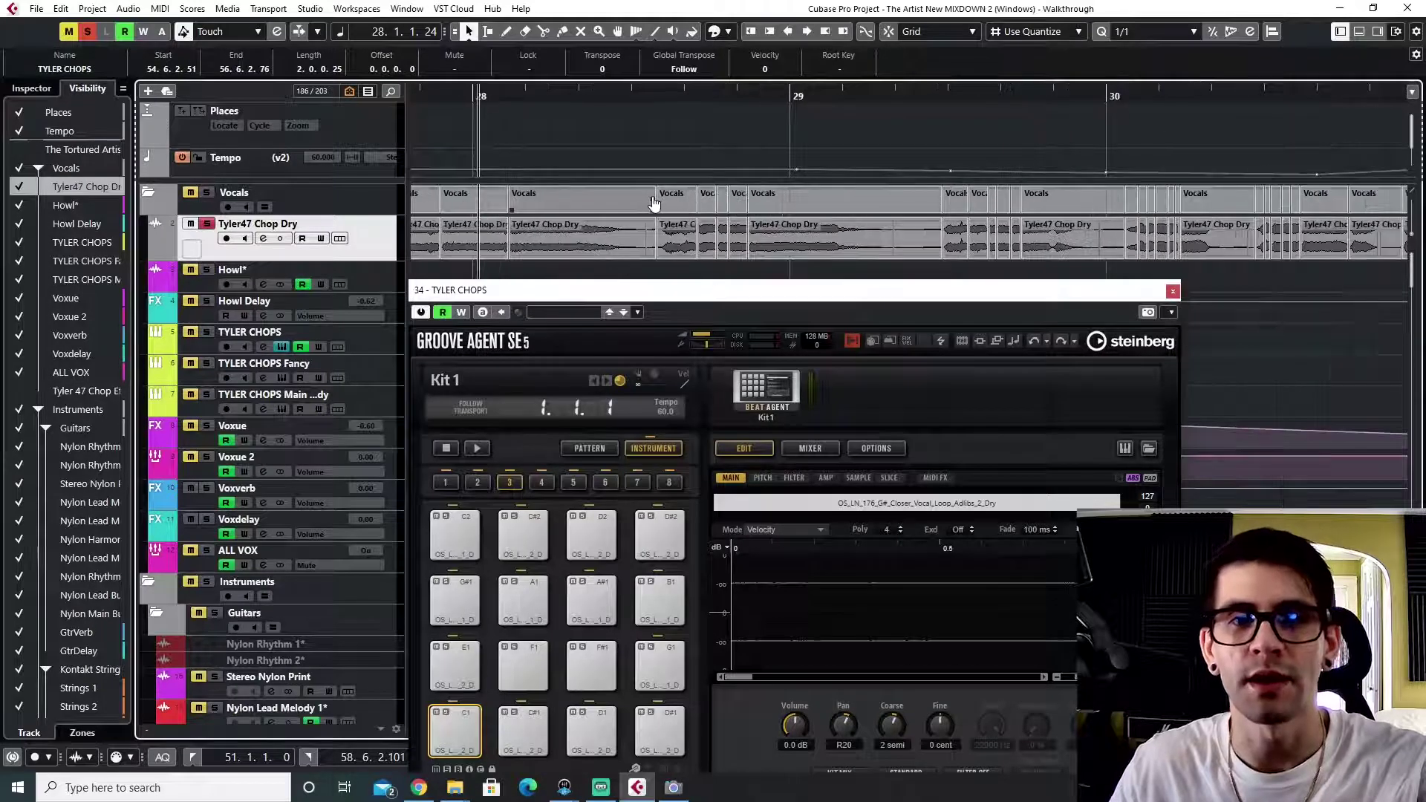
{"action": "left_click_drag", "start_coordinate": [615, 292], "coordinate": [571, 284]}
{"action": "left_click", "coordinate": [524, 239]}
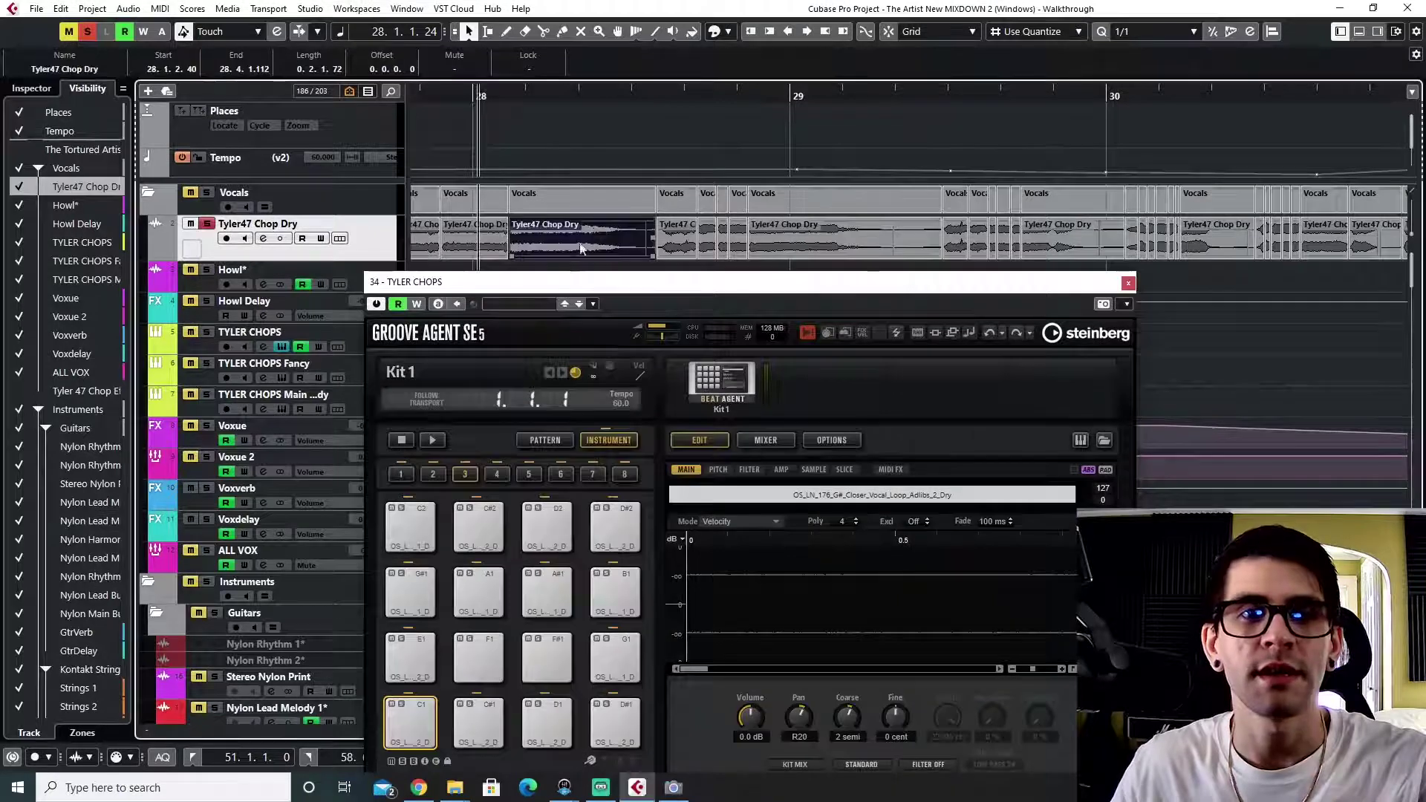
{"action": "scroll", "coordinate": [553, 236], "scroll_direction": "down", "scroll_amount": 6}
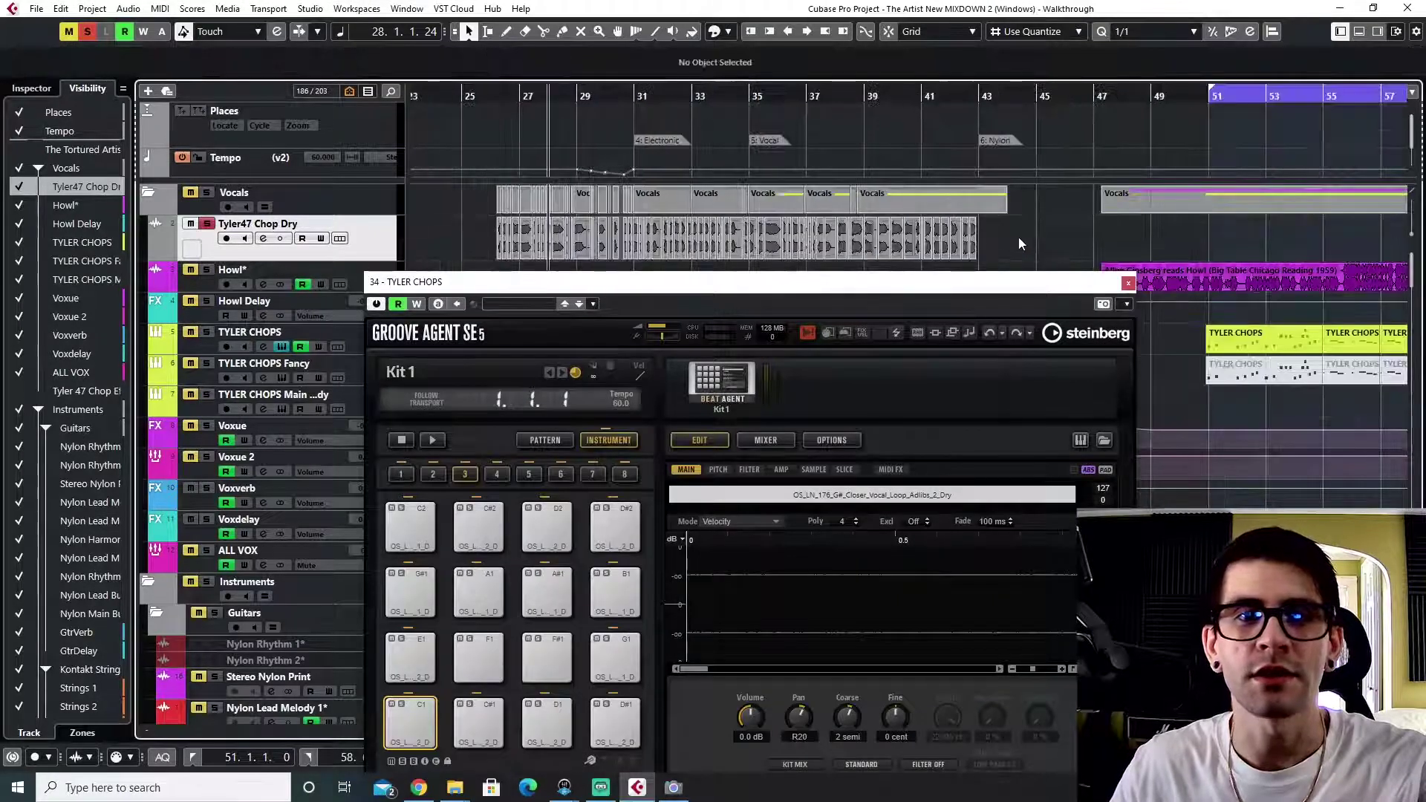
- Select the chopped events on the Tyler47 Chop Dry track, examine them around bars 30 to 37, and clear the selection
{"action": "left_click_drag", "start_coordinate": [1018, 237], "coordinate": [471, 251]}
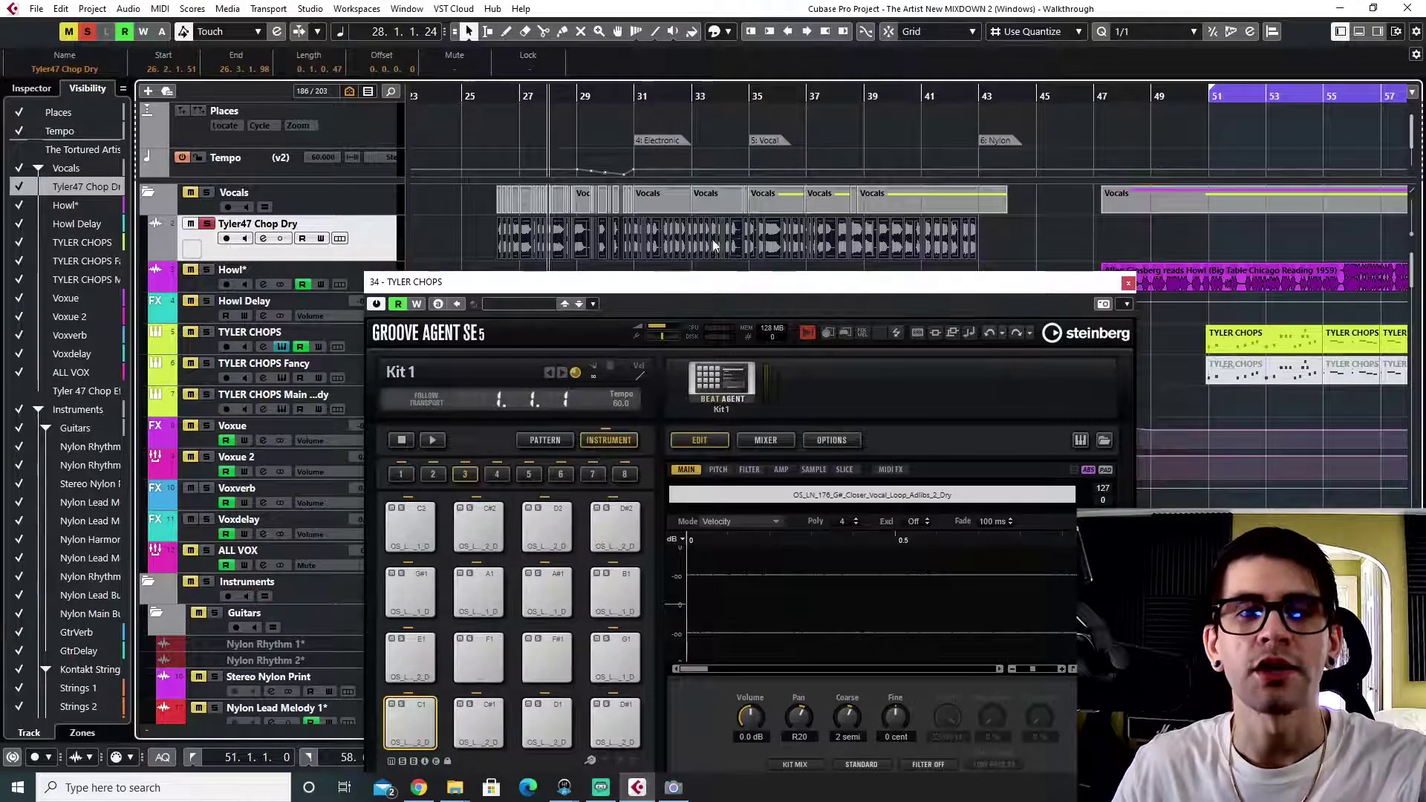
{"action": "scroll", "coordinate": [668, 237], "scroll_direction": "up", "scroll_amount": 8}
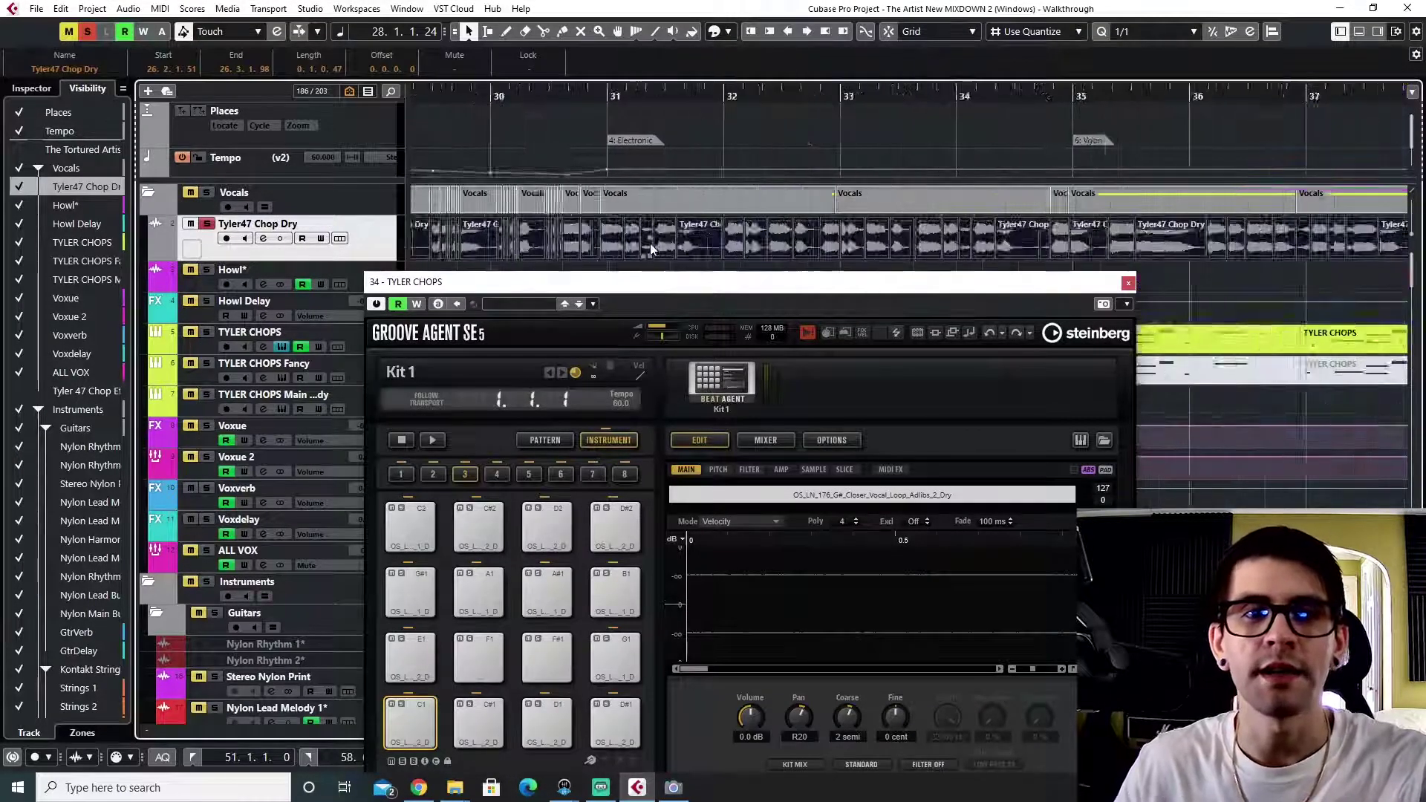
{"action": "left_click", "coordinate": [679, 131]}
{"action": "scroll", "coordinate": [599, 235], "scroll_direction": "down", "scroll_amount": 10}
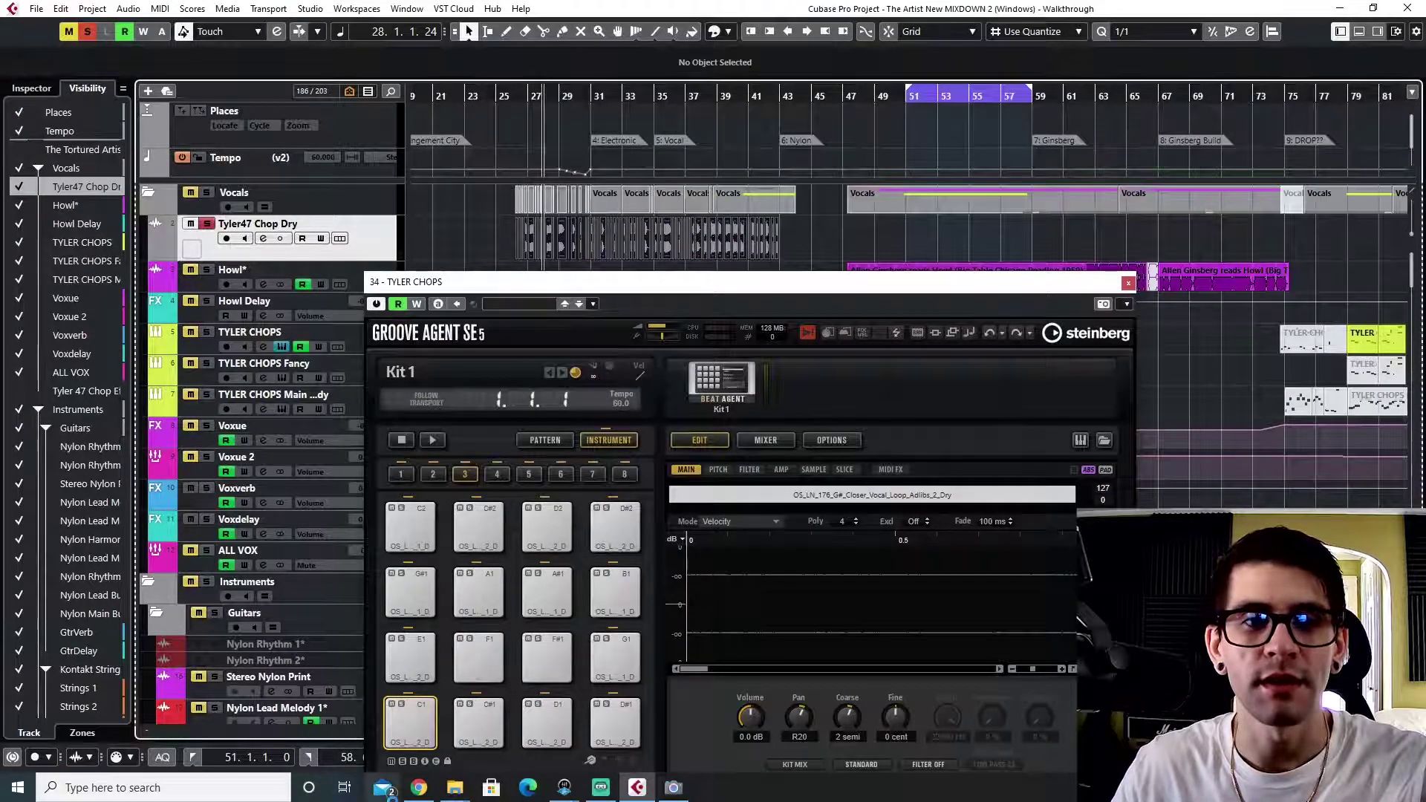
- Bring the Groove Agent window fully into view and audition group 3 vocal pads, including G#1, D2, C#2 and C2
{"action": "left_click_drag", "start_coordinate": [646, 288], "coordinate": [711, 288]}
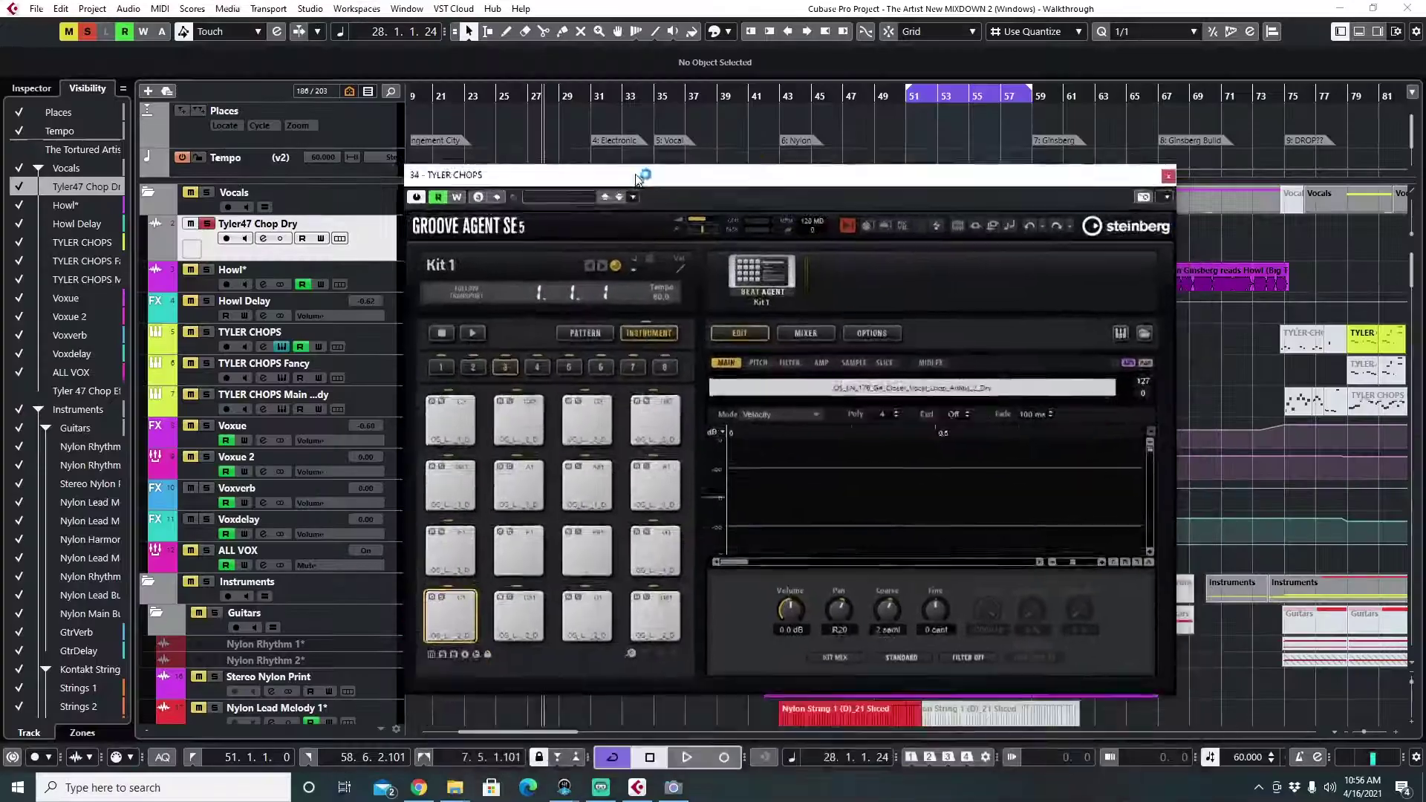
{"action": "left_click_drag", "start_coordinate": [646, 137], "coordinate": [638, 115]}
{"action": "left_click", "coordinate": [371, 540]}
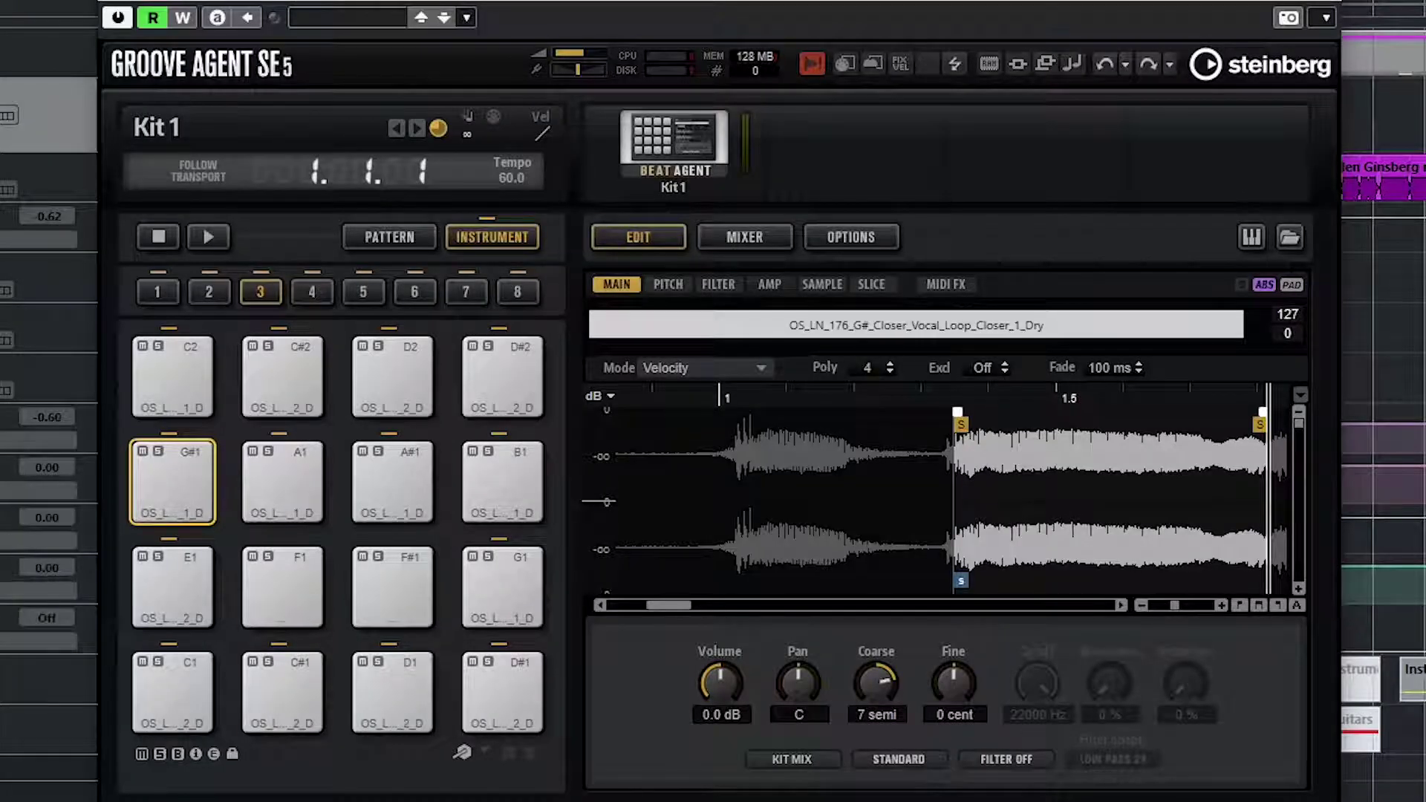
{"action": "left_click", "coordinate": [426, 506]}
{"action": "left_click", "coordinate": [361, 380]}
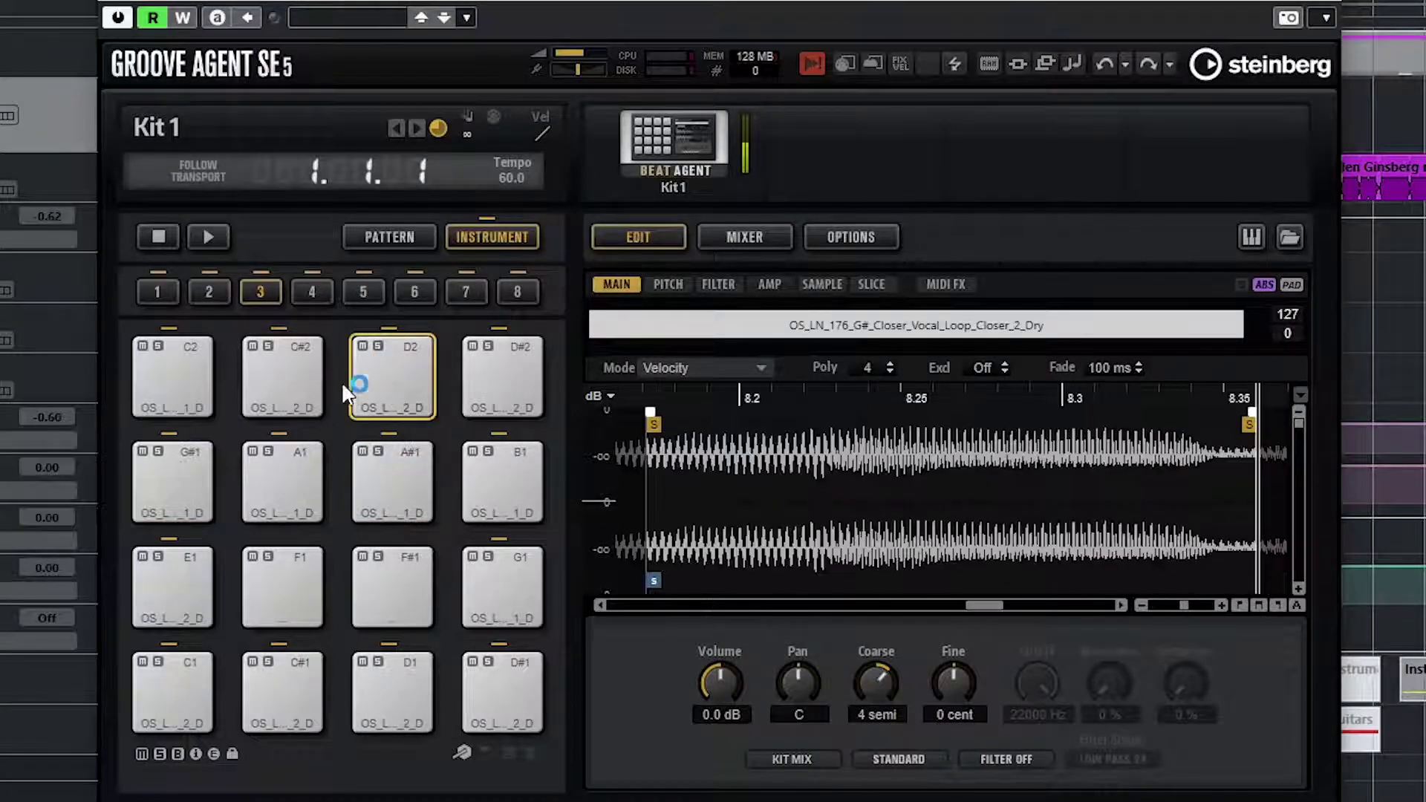
{"action": "left_click", "coordinate": [291, 385]}
{"action": "left_click", "coordinate": [197, 401]}
- Audition the G#1, E1, F1 and A1 vocal pads in Groove Agent's group 3, keeping the whole instrument window visible
{"action": "left_click", "coordinate": [182, 480]}
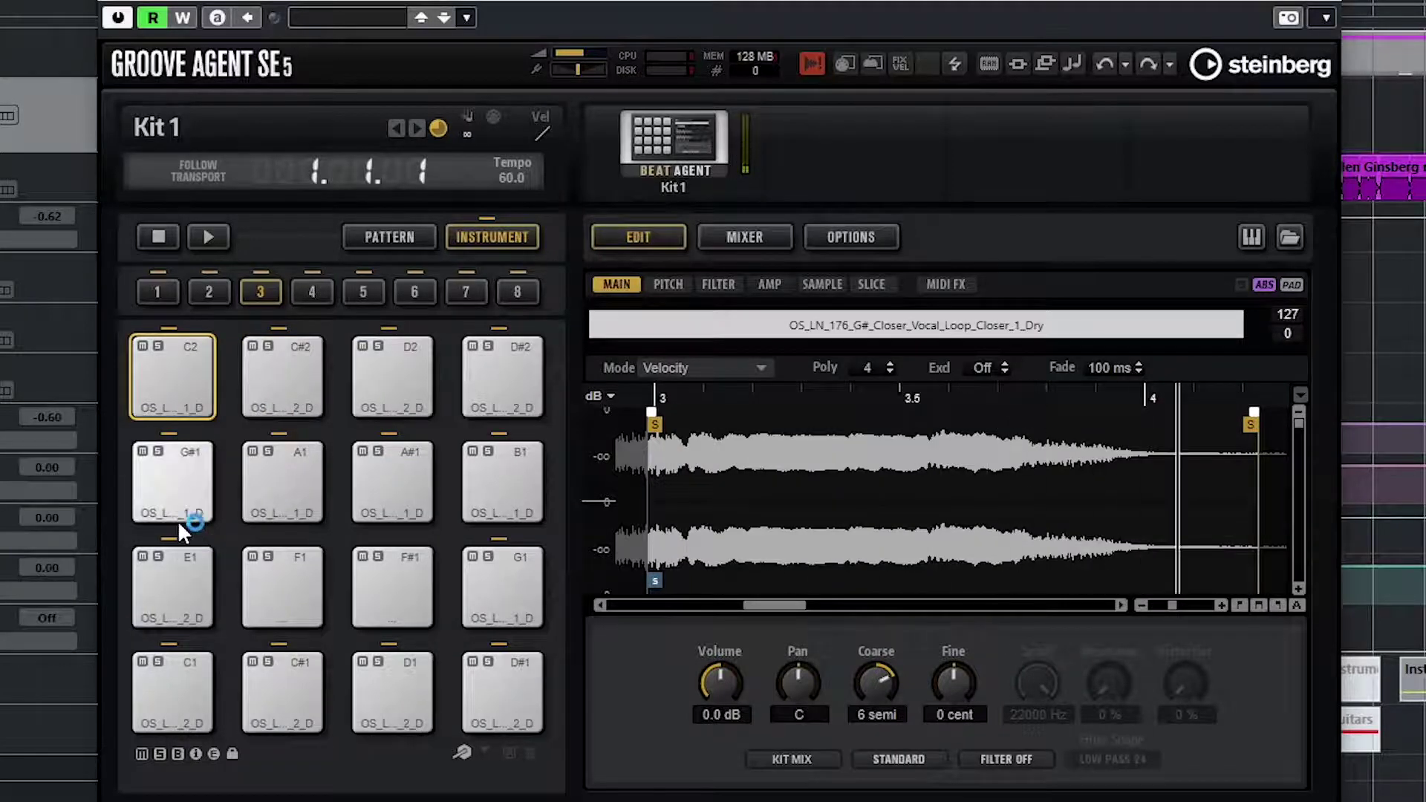
{"action": "left_click", "coordinate": [182, 590]}
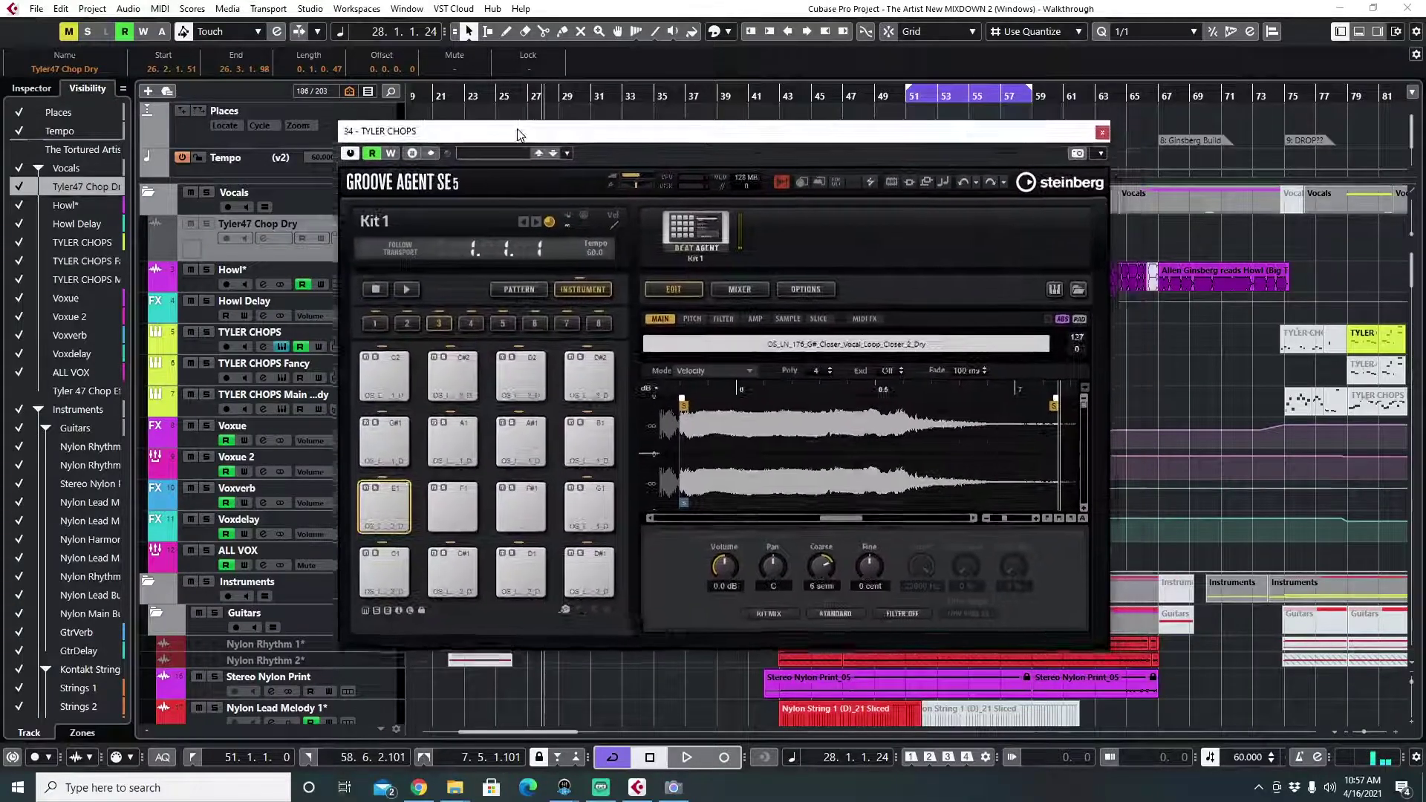
{"action": "left_click_drag", "start_coordinate": [518, 134], "coordinate": [530, 138]}
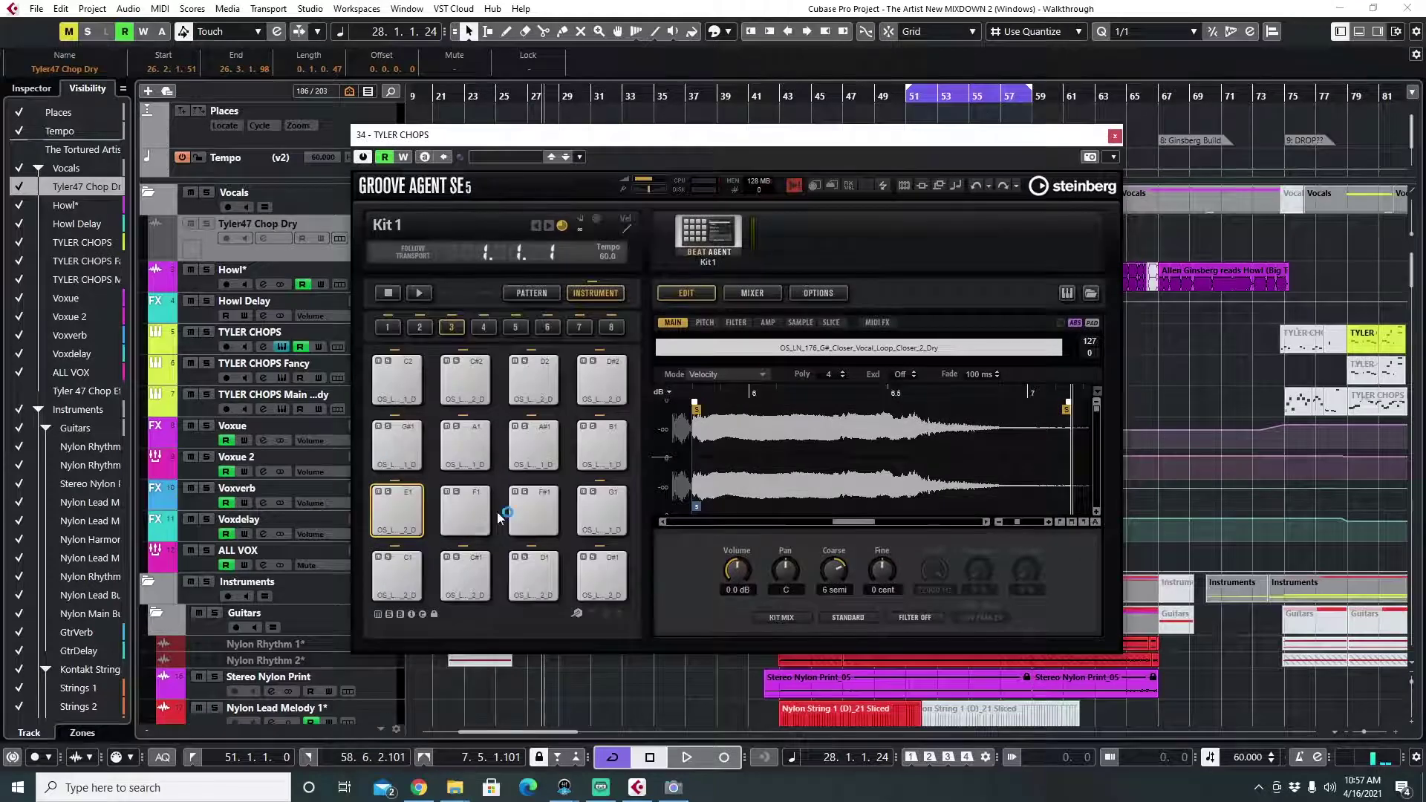
{"action": "left_click", "coordinate": [462, 510]}
{"action": "left_click", "coordinate": [465, 445]}
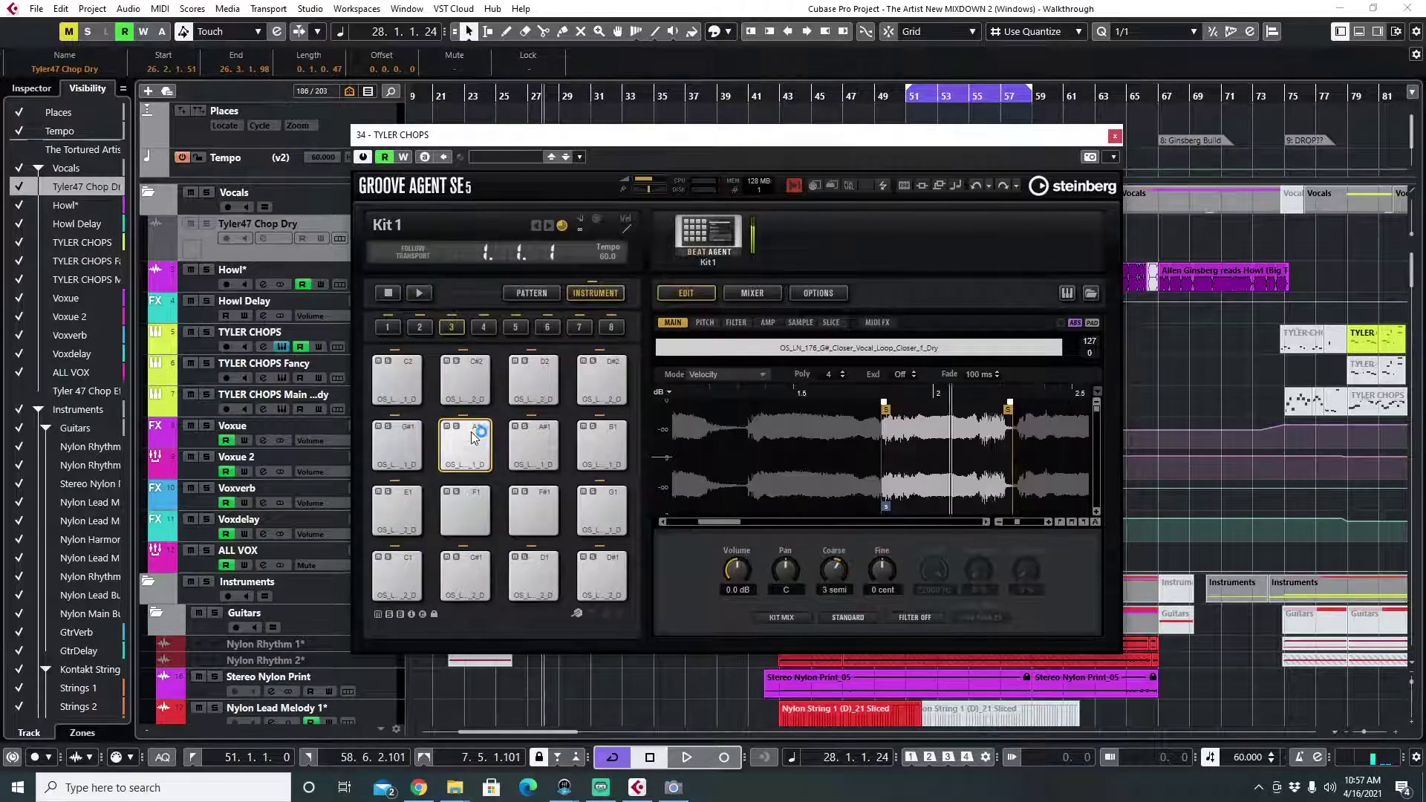
- Switch Groove Agent to pad group 4 and audition its highest vocal chops, from E3 to G3
{"action": "left_click", "coordinate": [483, 327]}
{"action": "left_click", "coordinate": [533, 383]}
{"action": "left_click", "coordinate": [593, 396]}
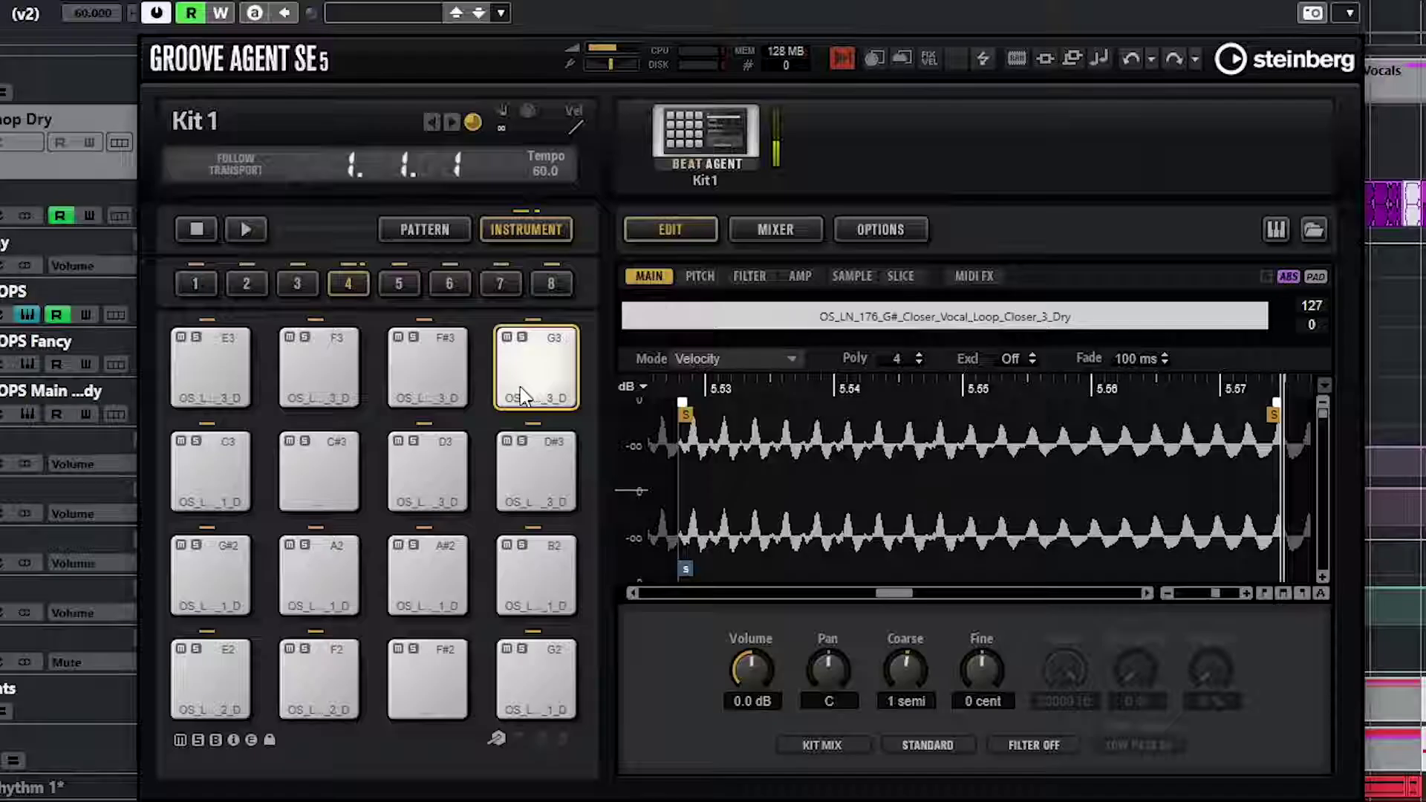
{"action": "left_click", "coordinate": [283, 377]}
{"action": "left_click", "coordinate": [189, 385]}
- Audition the C3, G#2, D3, D#3 and B2 vocal chops in Groove Agent's group 4
{"action": "left_click", "coordinate": [213, 471]}
{"action": "left_click", "coordinate": [228, 548]}
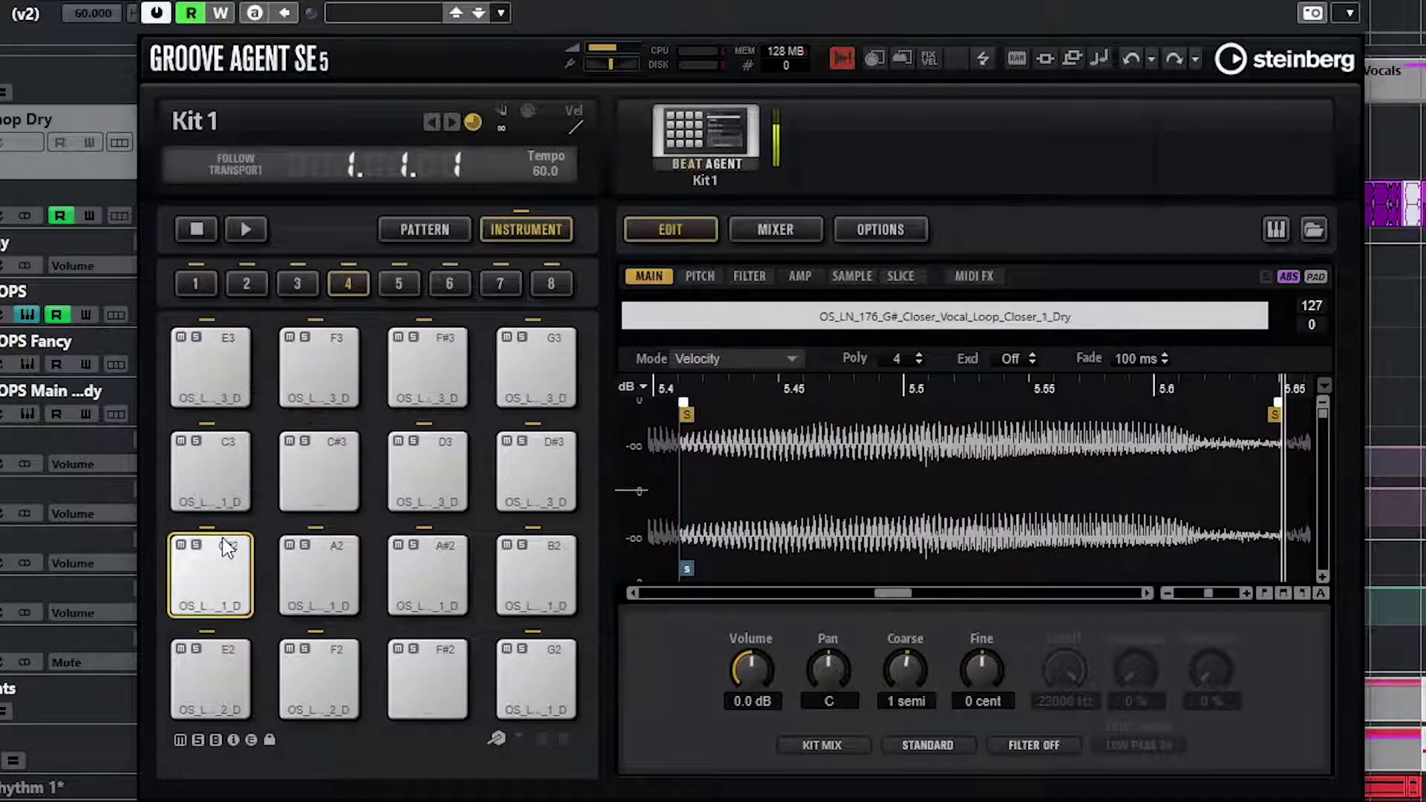
{"action": "left_click", "coordinate": [195, 486]}
{"action": "left_click", "coordinate": [420, 483]}
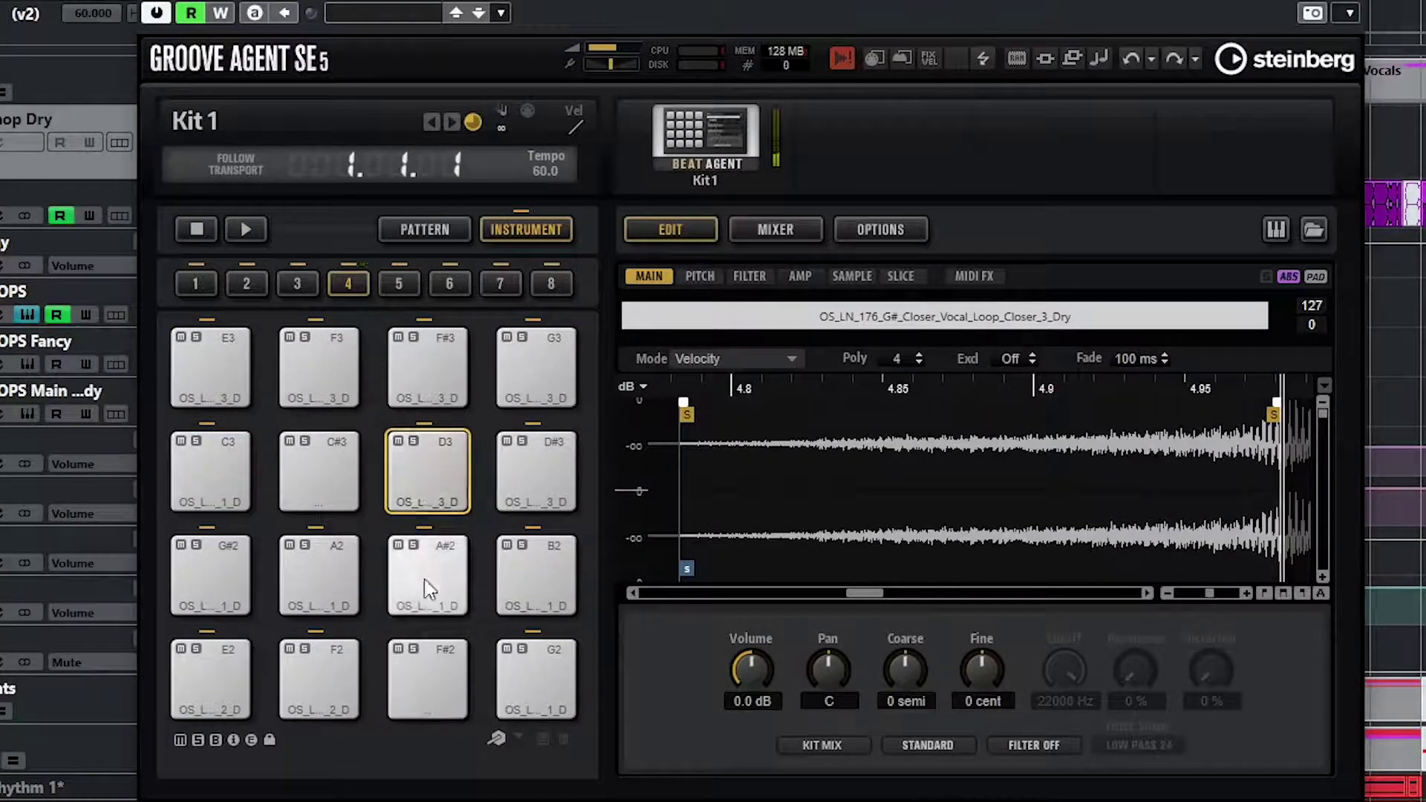
{"action": "left_click", "coordinate": [534, 476]}
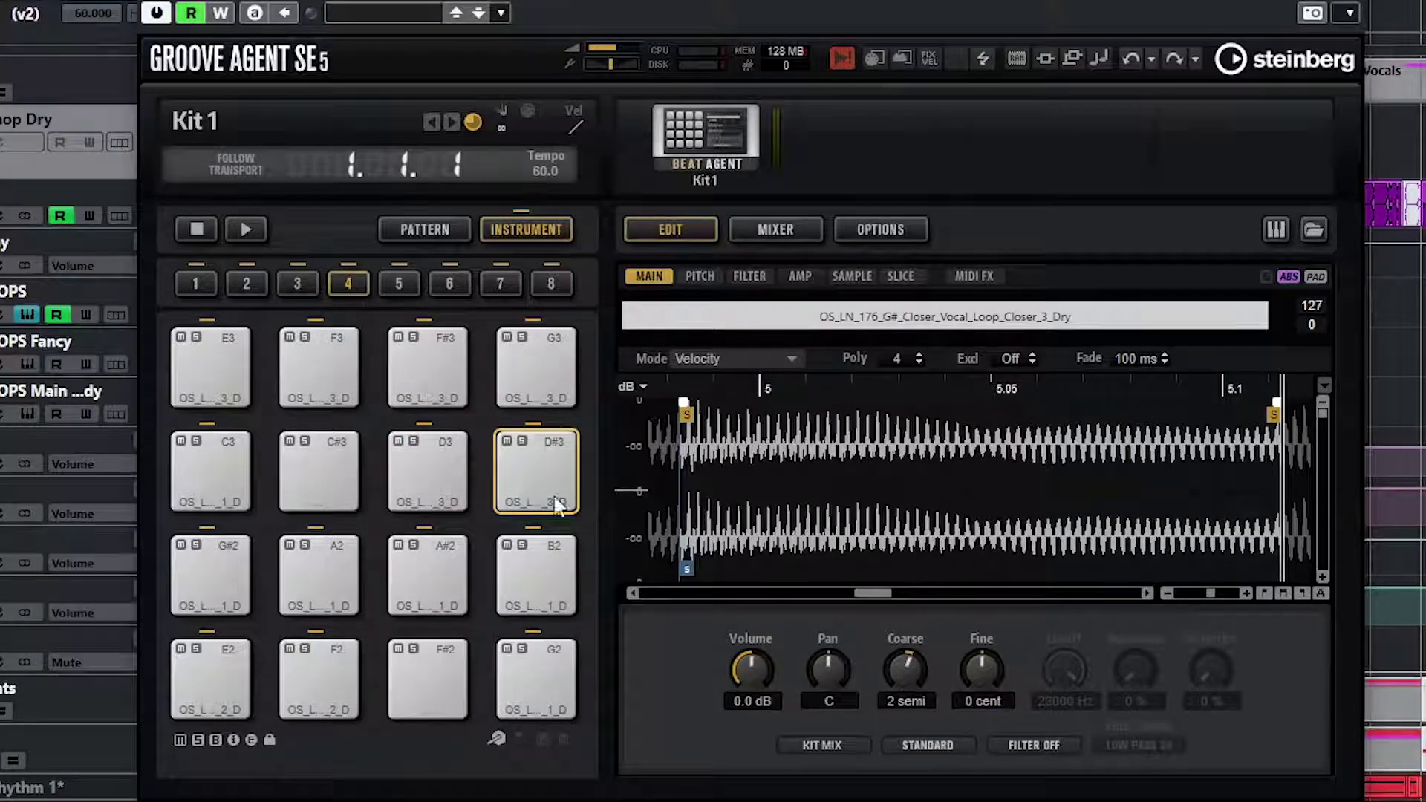
{"action": "left_click", "coordinate": [564, 586]}
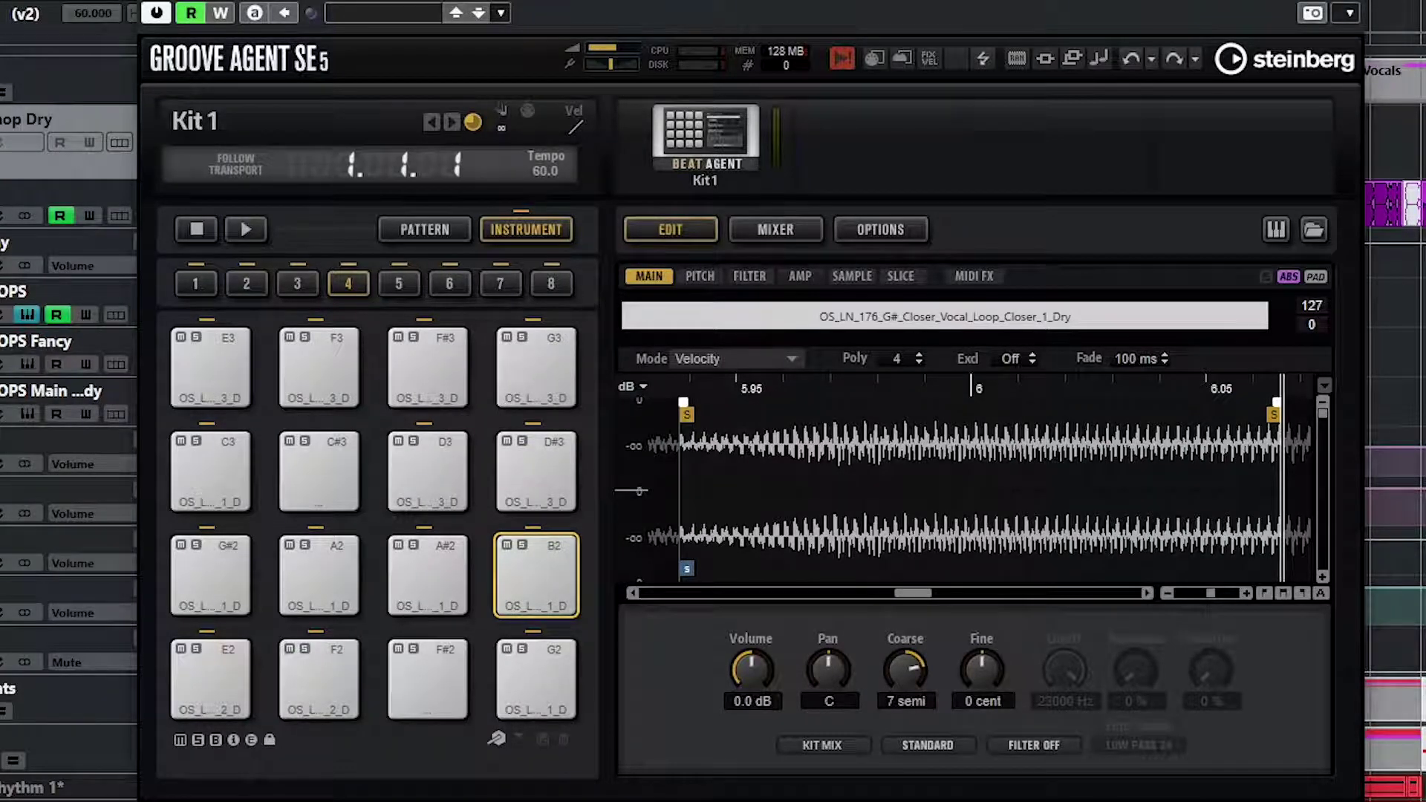
- Select the TYLER CHOPS track and play its part from bar 51 while its Groove Agent window is open
{"action": "left_click", "coordinate": [66, 291]}
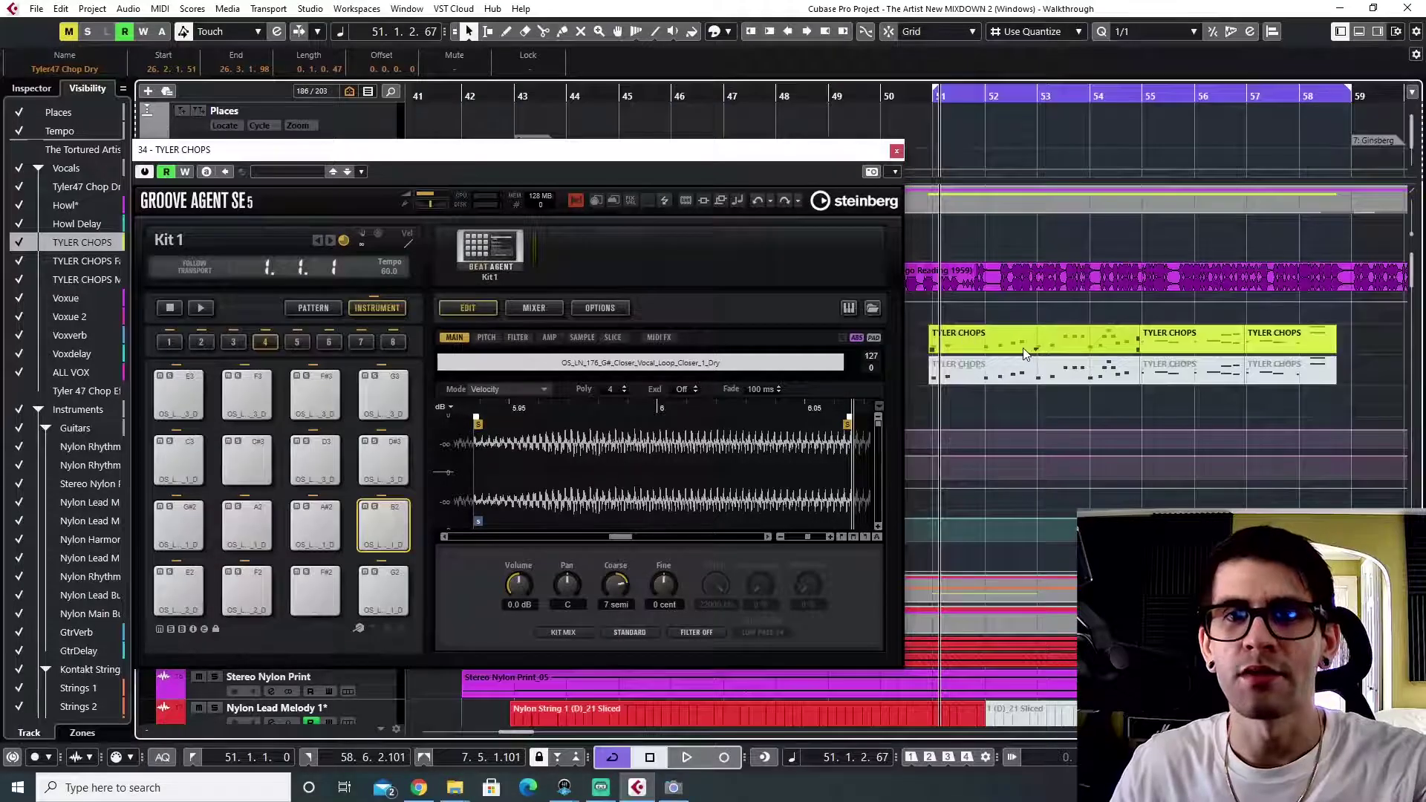
{"action": "left_click", "coordinate": [934, 98]}
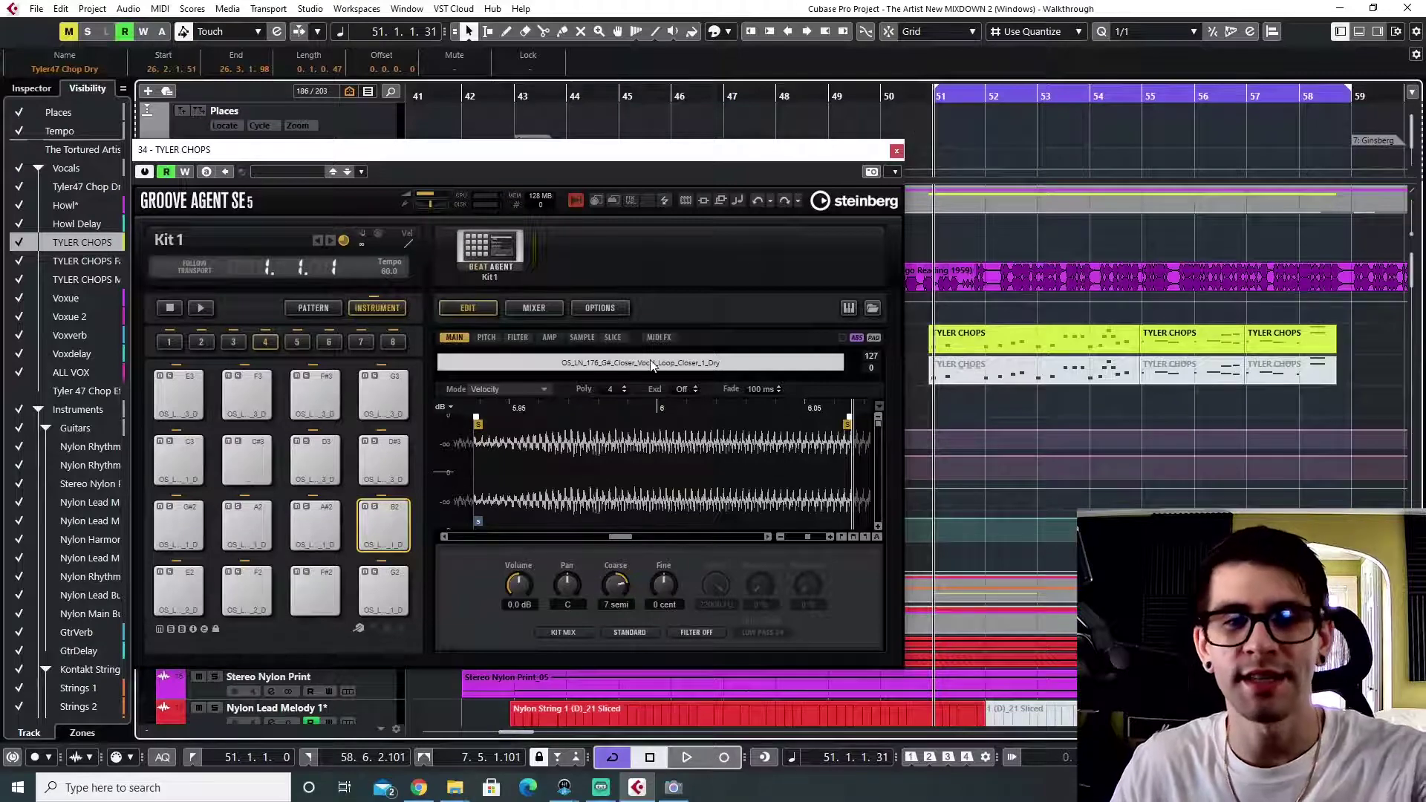
{"action": "left_click_drag", "start_coordinate": [341, 160], "coordinate": [585, 402]}
{"action": "left_click", "coordinate": [191, 332]}
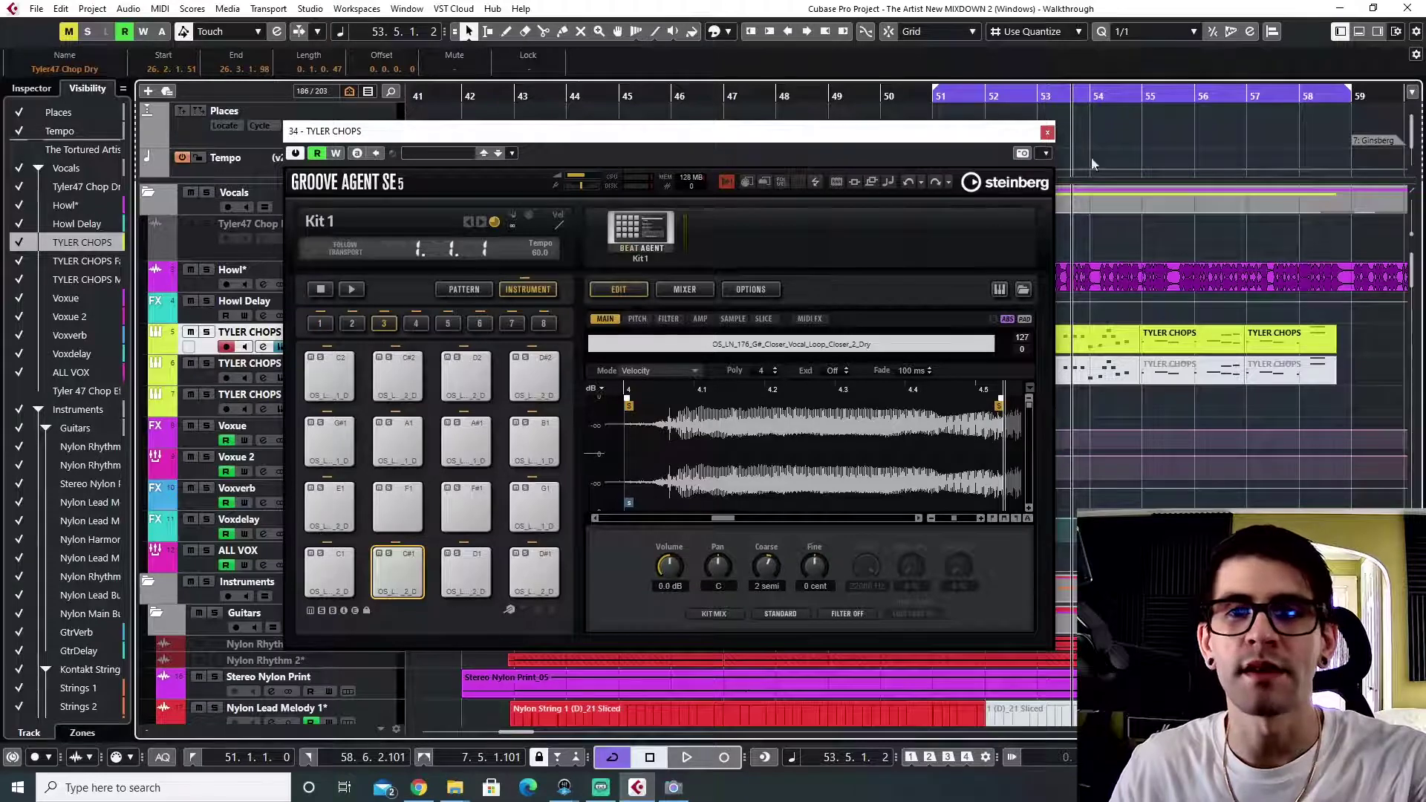
{"action": "left_click", "coordinate": [938, 92]}
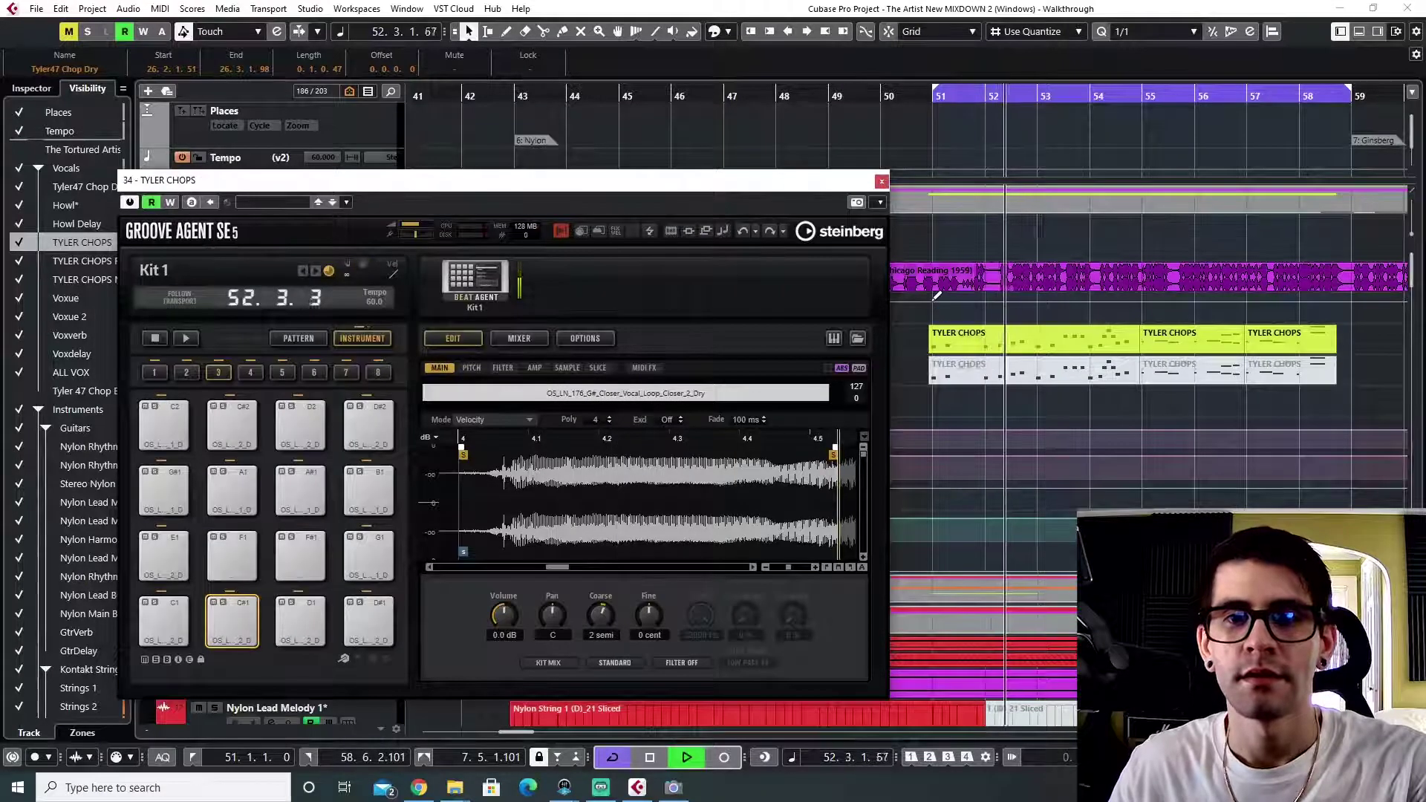
{"action": "key", "text": "space"}
- Play the TYLER CHOPS part from the middle of bar 52 past bar 55, returning the playhead to the end of bar 54
{"action": "scroll", "coordinate": [1064, 382], "scroll_direction": "up", "scroll_amount": 3}
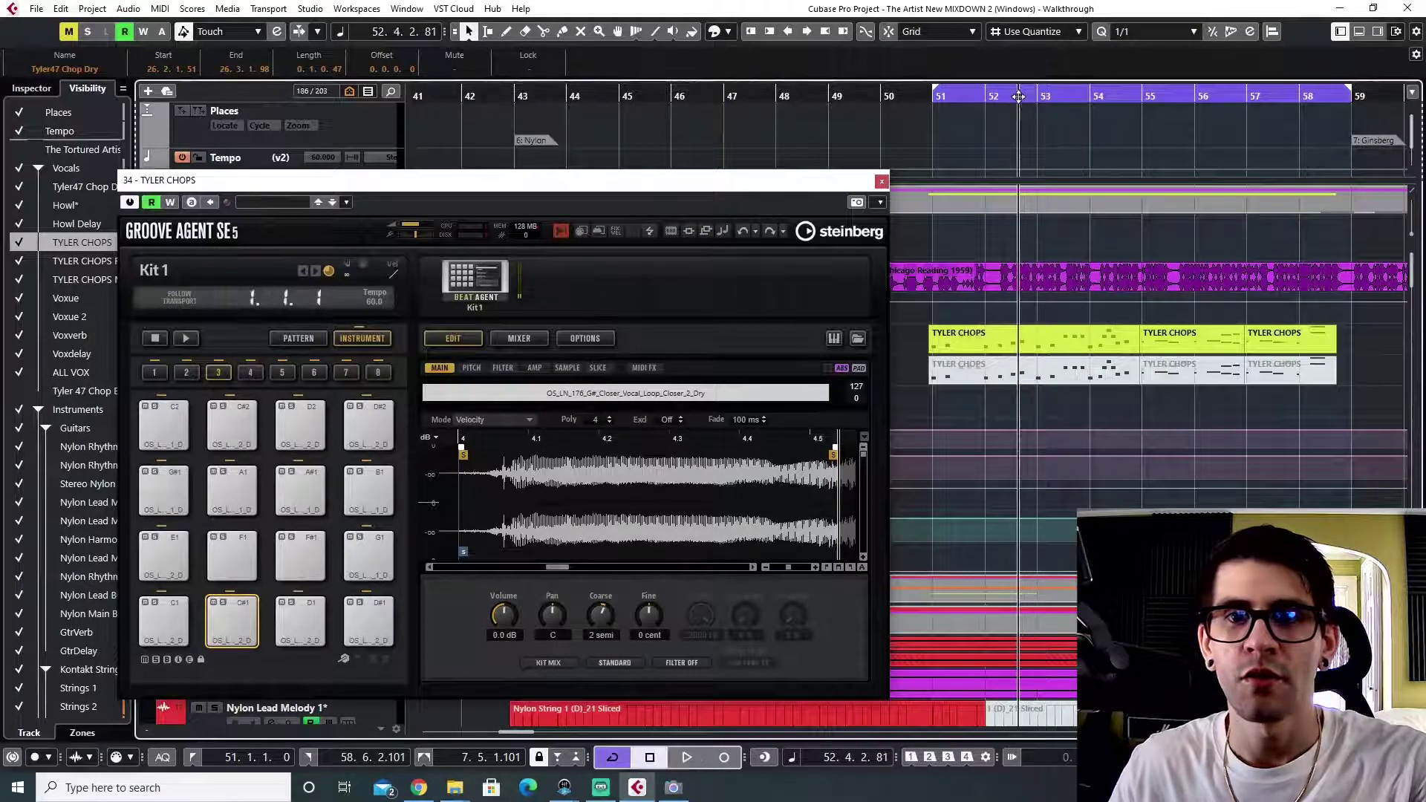
{"action": "scroll", "coordinate": [1007, 409], "scroll_direction": "up", "scroll_amount": 4}
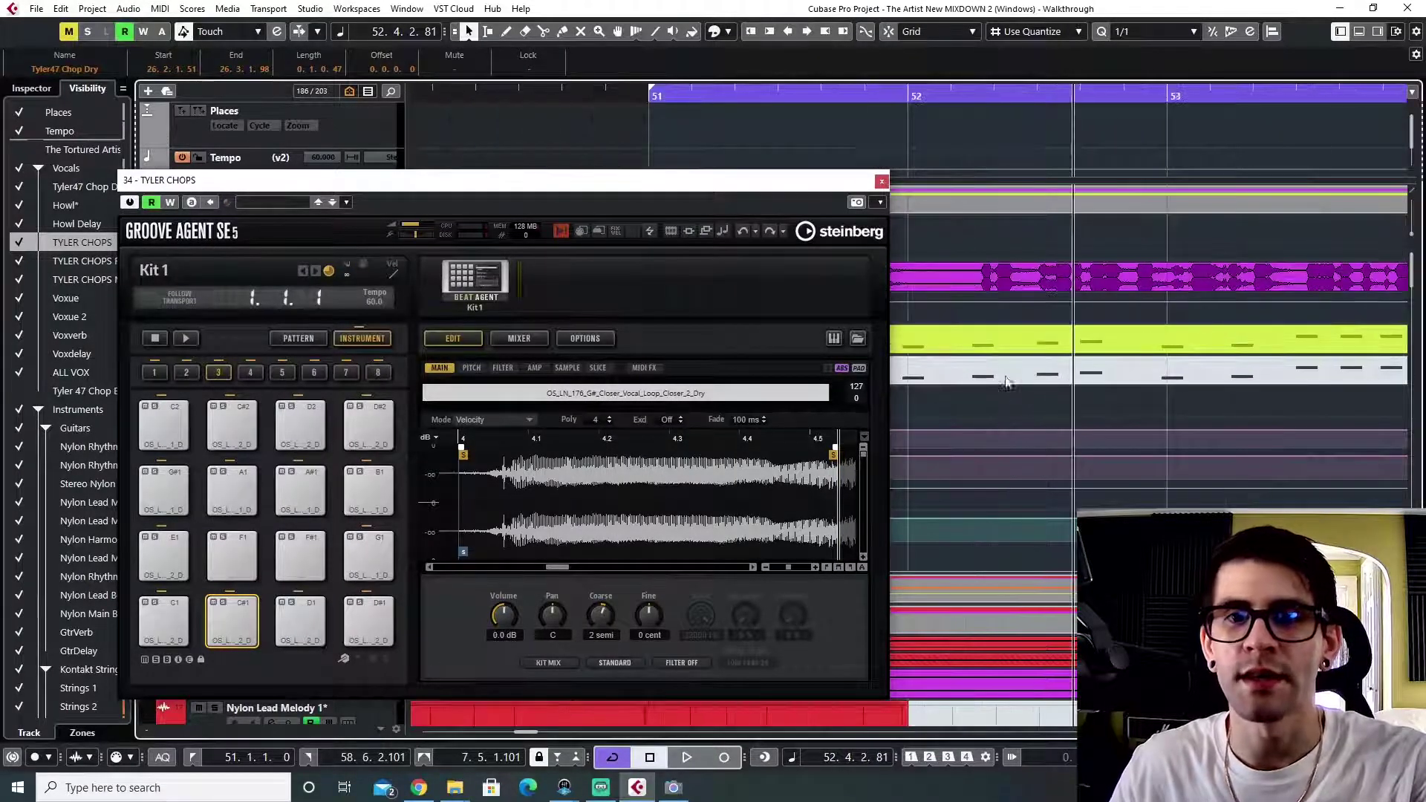
{"action": "left_click", "coordinate": [1033, 93]}
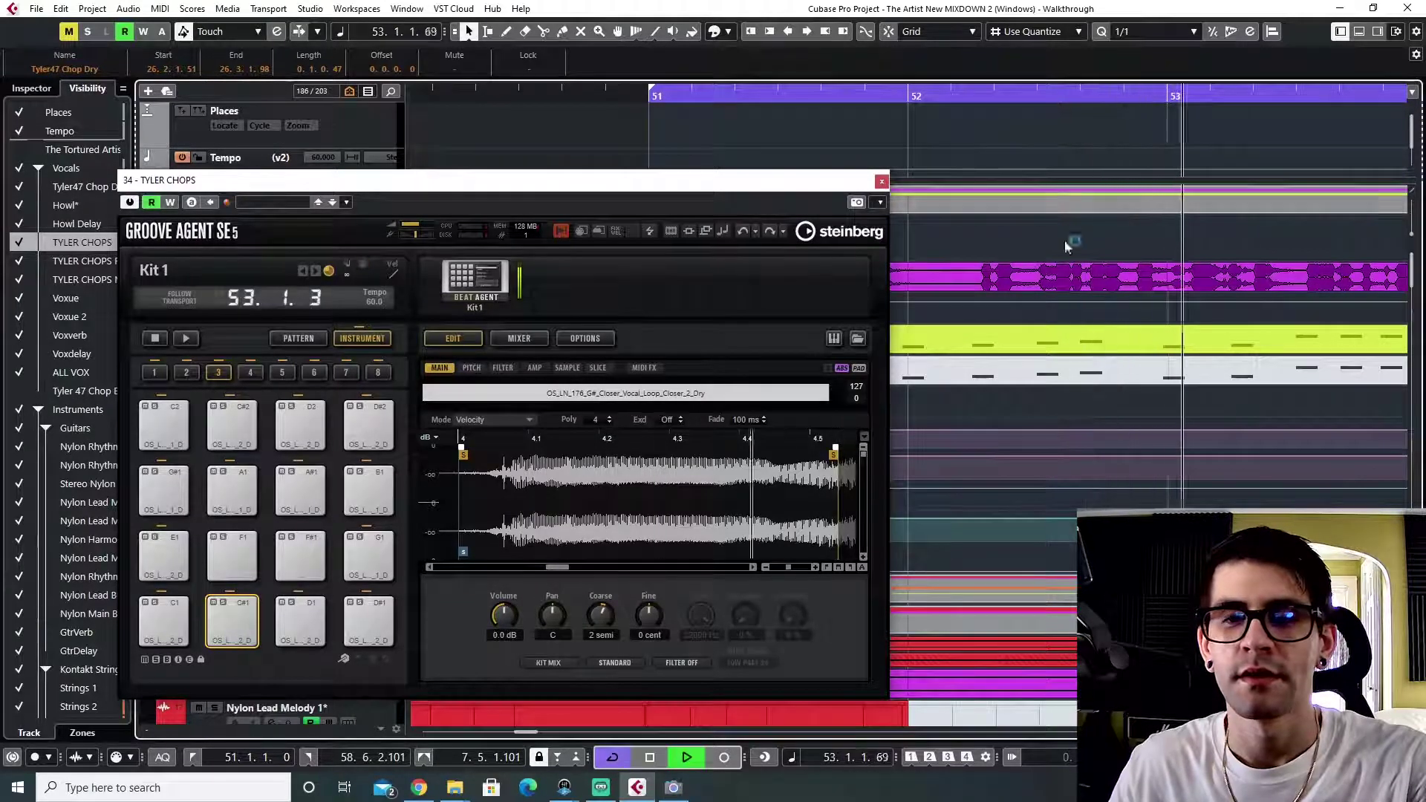
{"action": "scroll", "coordinate": [1004, 413], "scroll_direction": "down", "scroll_amount": 4}
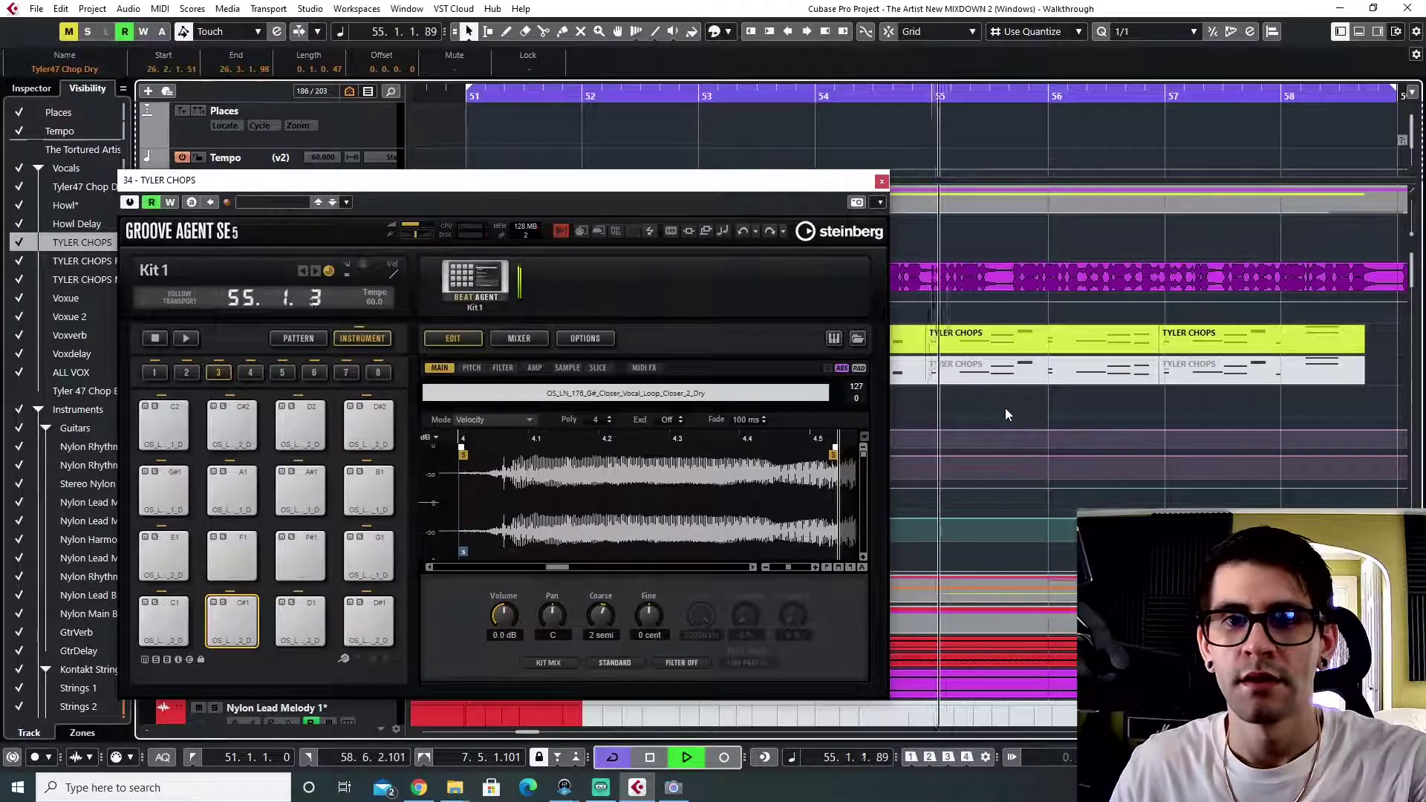
{"action": "key", "text": "space"}
{"action": "left_click", "coordinate": [916, 94]}
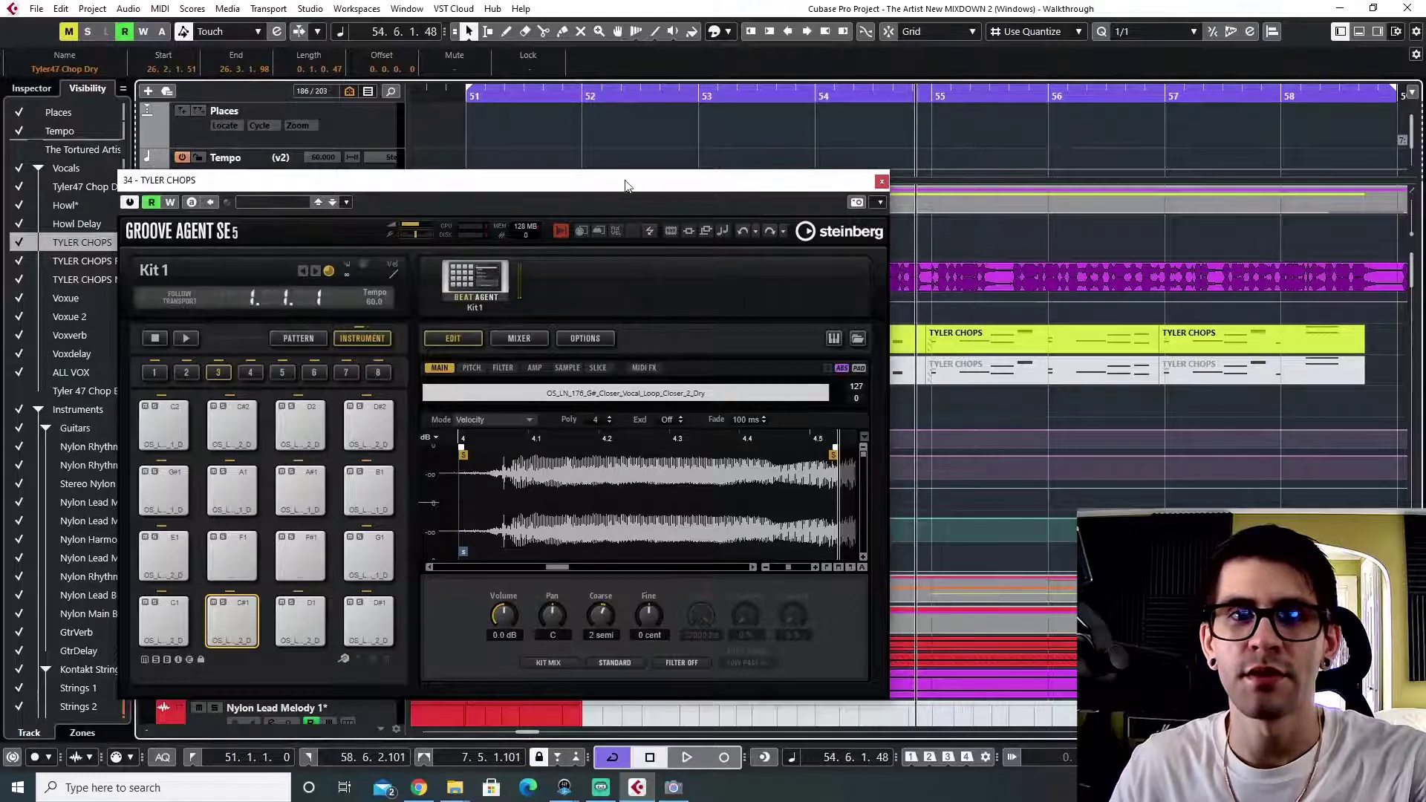
- Move the Groove Agent window off the vocal tracks and play the earlier TYLER CHOPS section from just before bar 35
{"action": "left_click_drag", "start_coordinate": [626, 186], "coordinate": [1113, 465]}
{"action": "key", "text": "g"}
{"action": "key", "text": "g"}
{"action": "key", "text": "g"}
{"action": "key", "text": "g"}
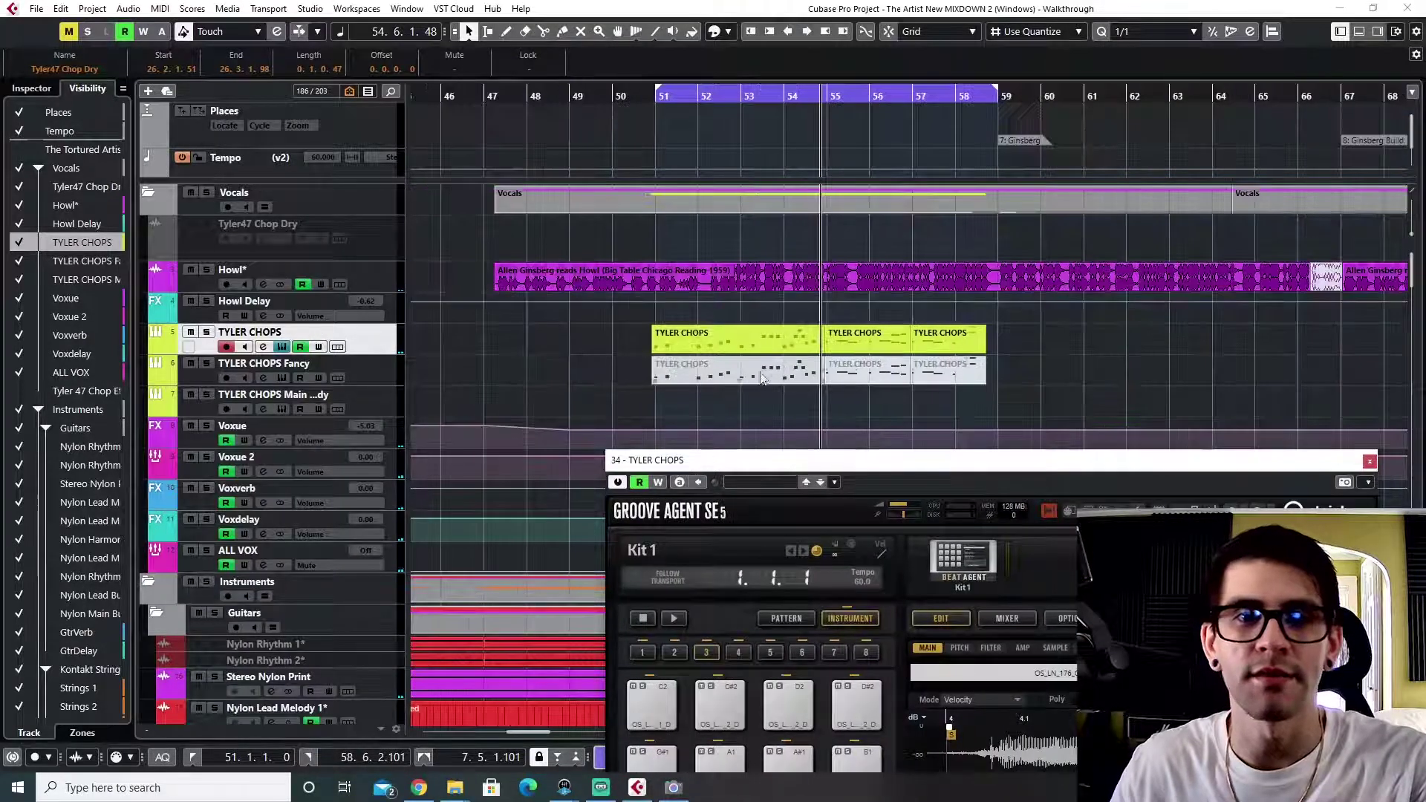
{"action": "scroll", "coordinate": [745, 373], "scroll_direction": "left", "scroll_amount": 6}
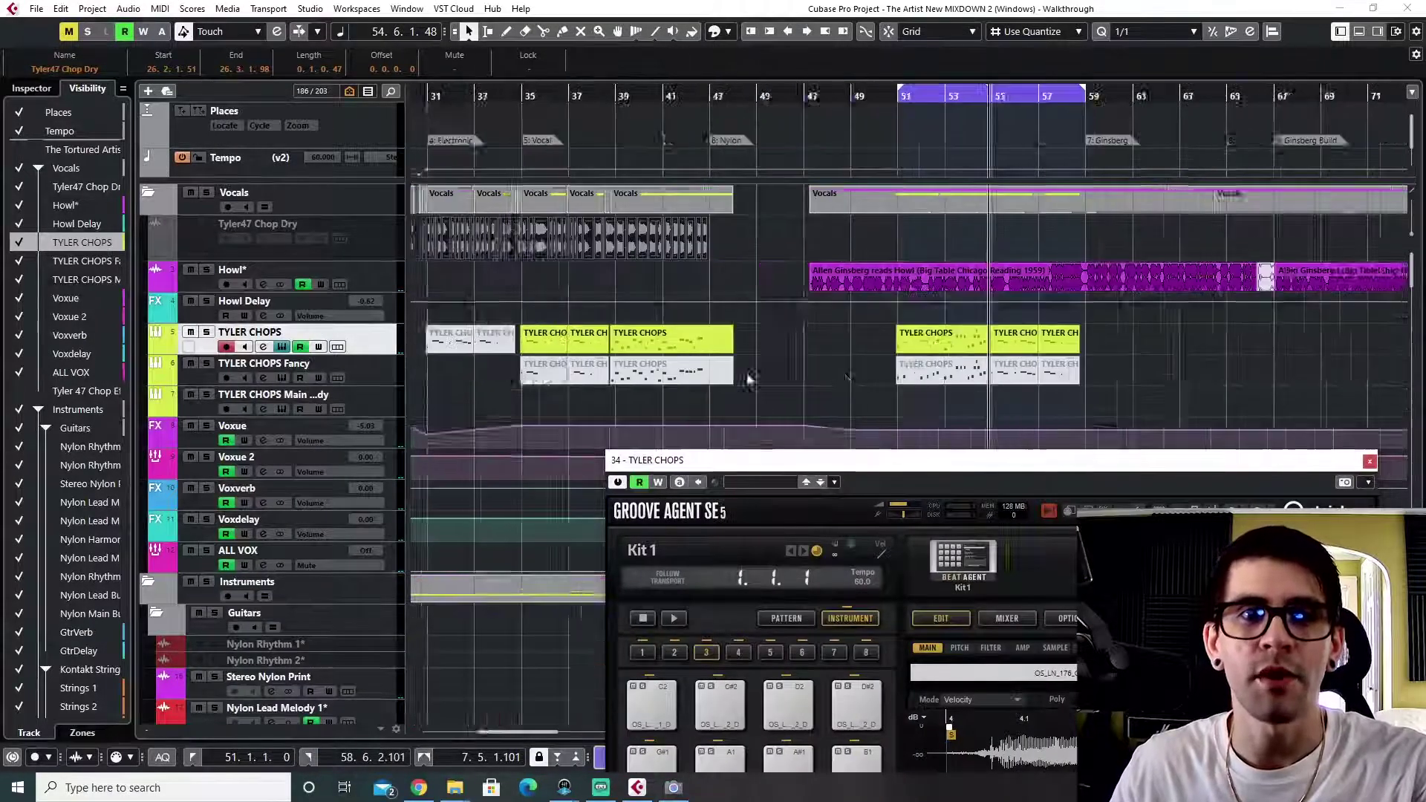
{"action": "left_click", "coordinate": [723, 90]}
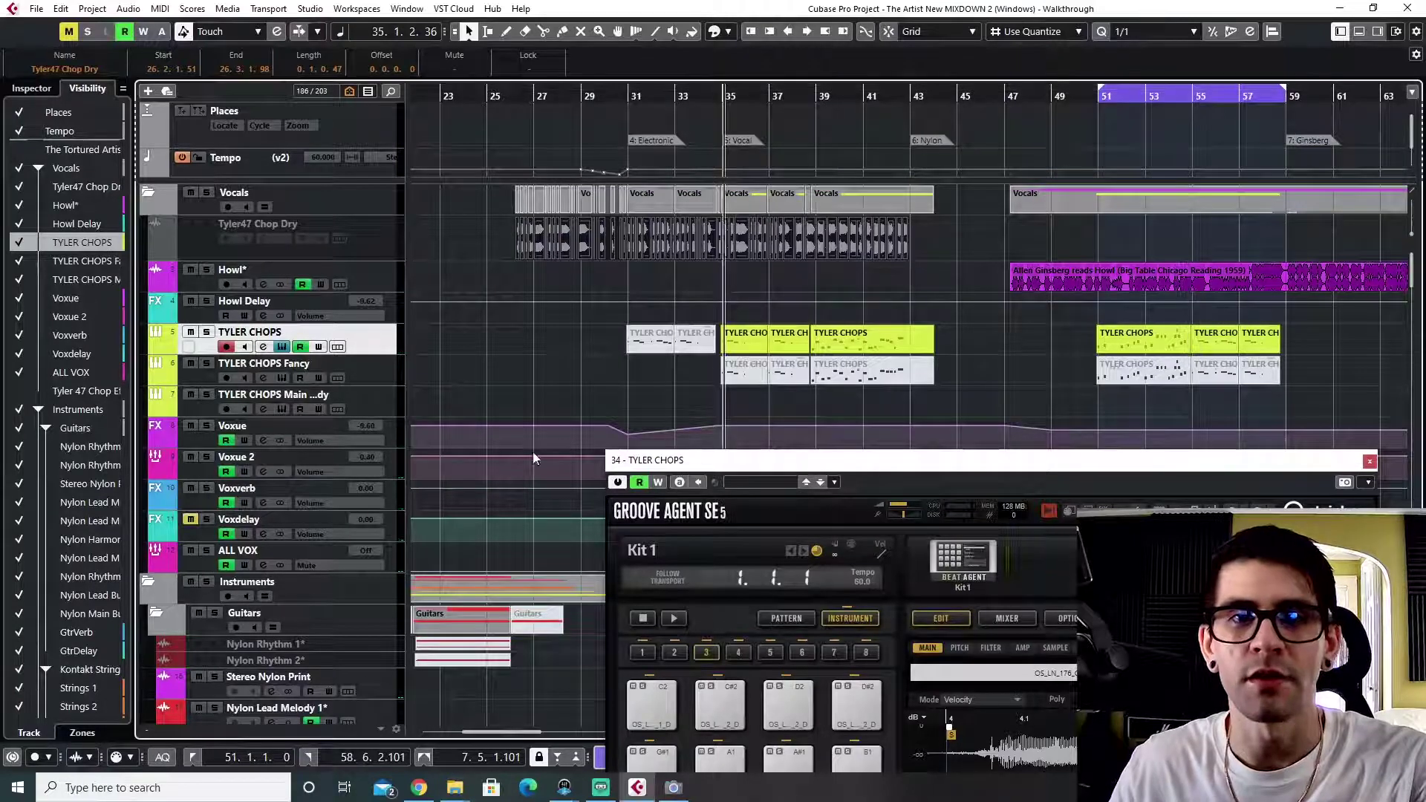
{"action": "left_click", "coordinate": [719, 95]}
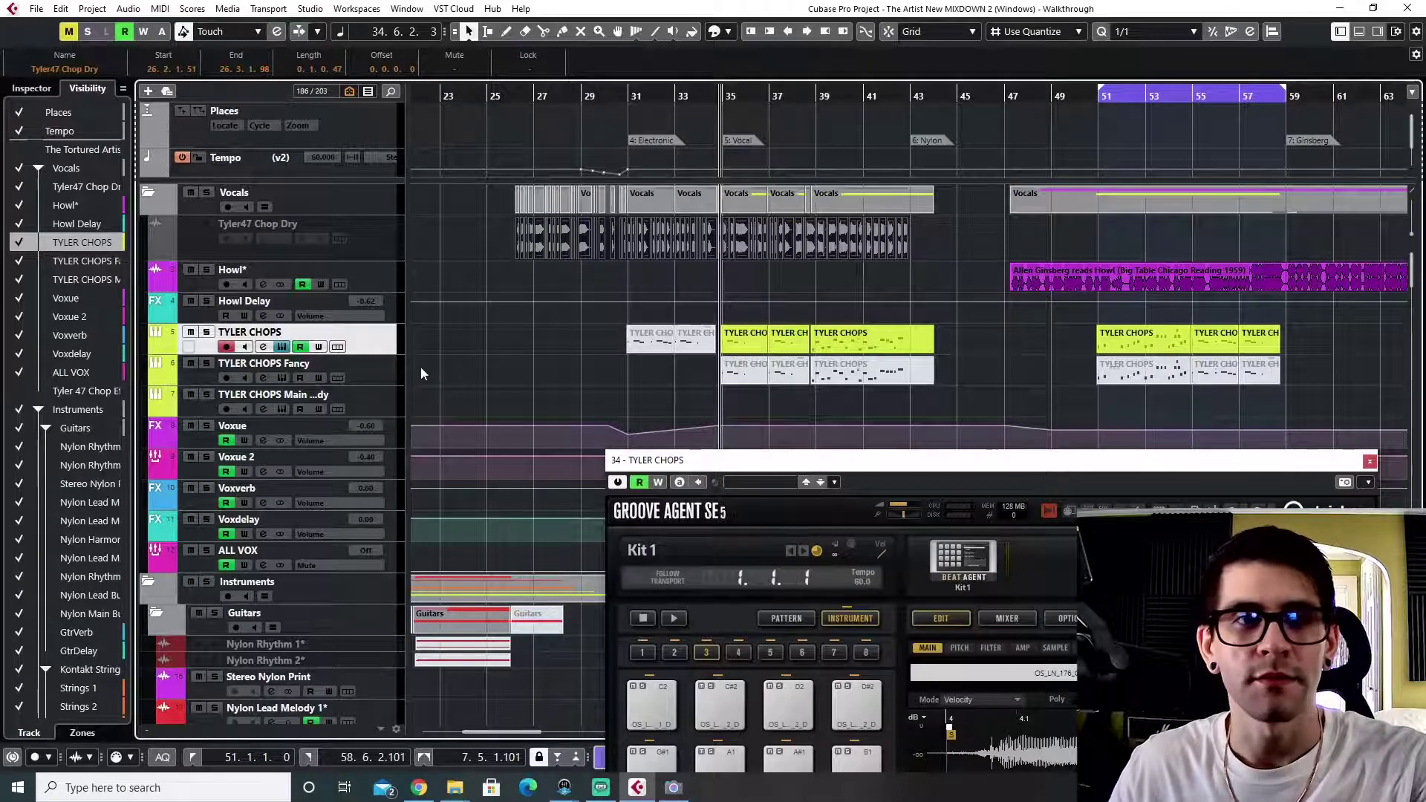
{"action": "key", "text": "space"}
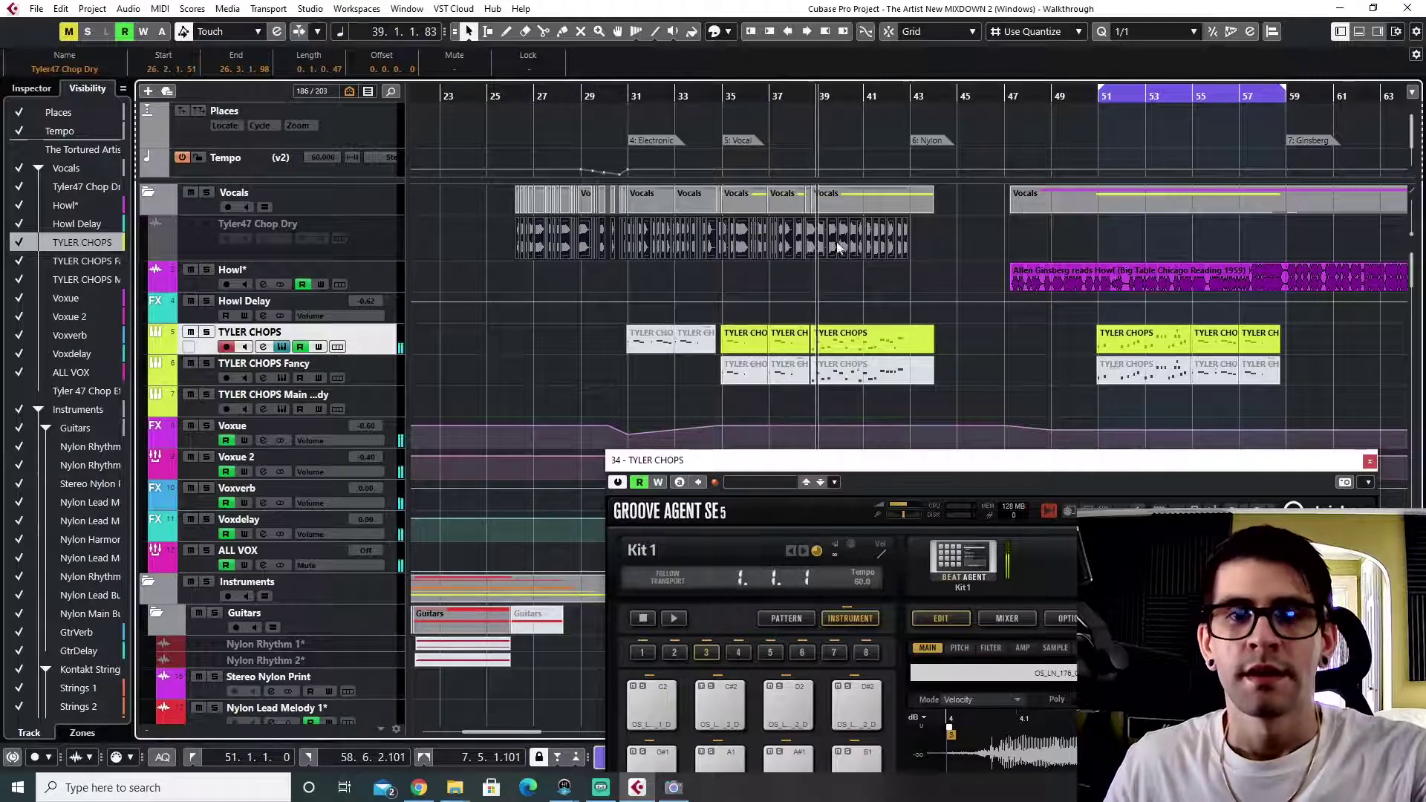
- Solo the TYLER CHOPS track and play it from just before bar 55 with its Groove Agent window back in full view
{"action": "scroll", "coordinate": [944, 389], "scroll_direction": "right", "scroll_amount": 4}
{"action": "scroll", "coordinate": [944, 385], "scroll_direction": "right", "scroll_amount": 2}
{"action": "left_click", "coordinate": [896, 96]}
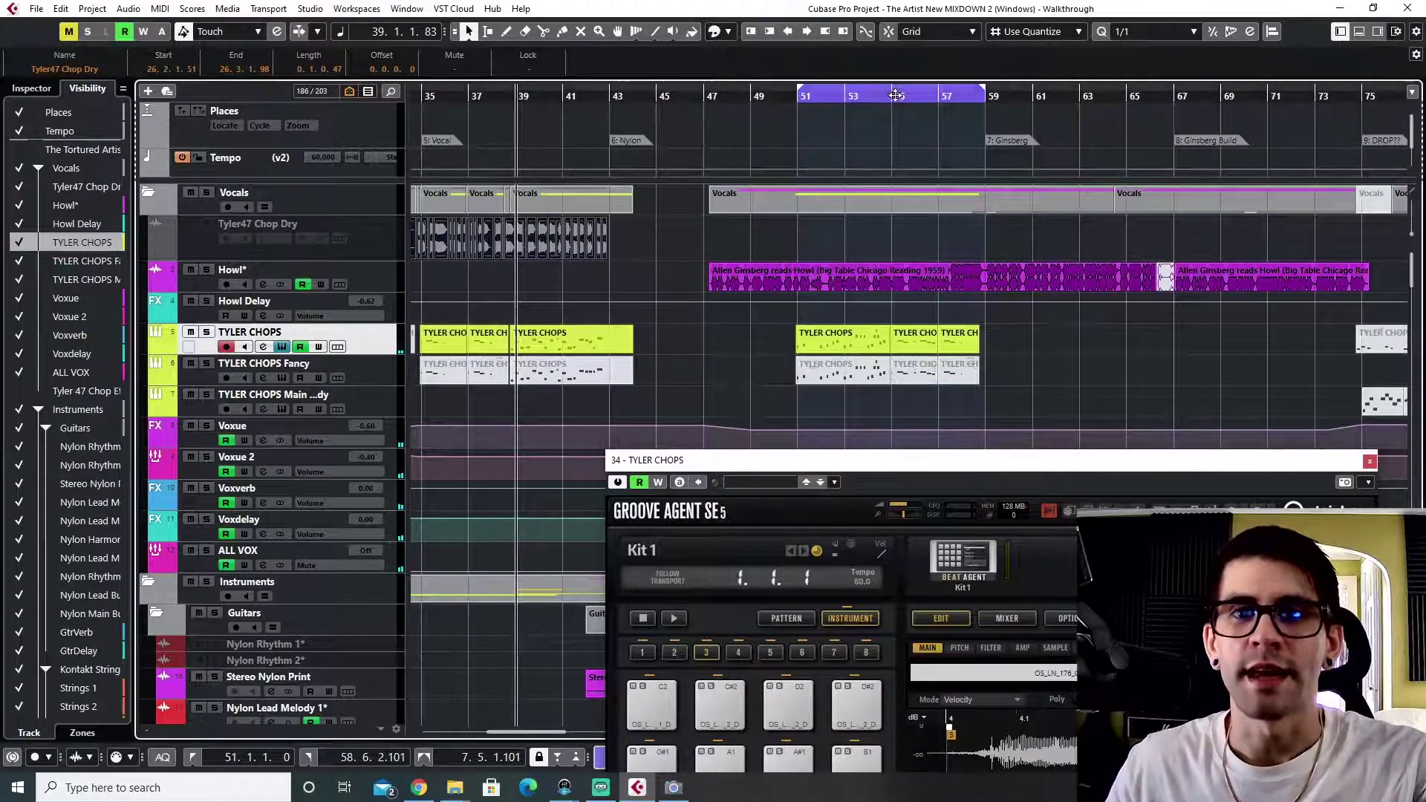
{"action": "scroll", "coordinate": [897, 366], "scroll_direction": "right", "scroll_amount": 6}
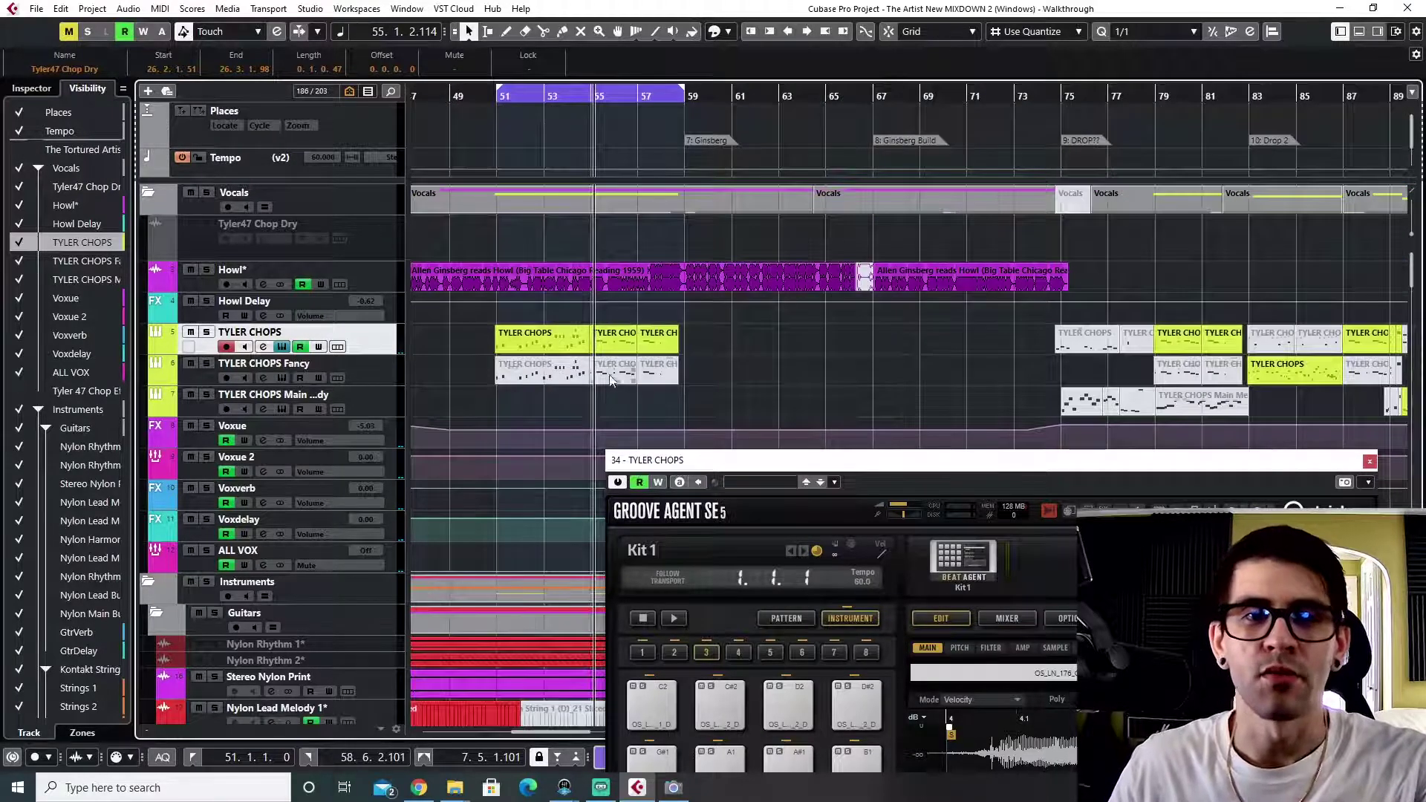
{"action": "scroll", "coordinate": [611, 381], "scroll_direction": "up", "scroll_amount": 5}
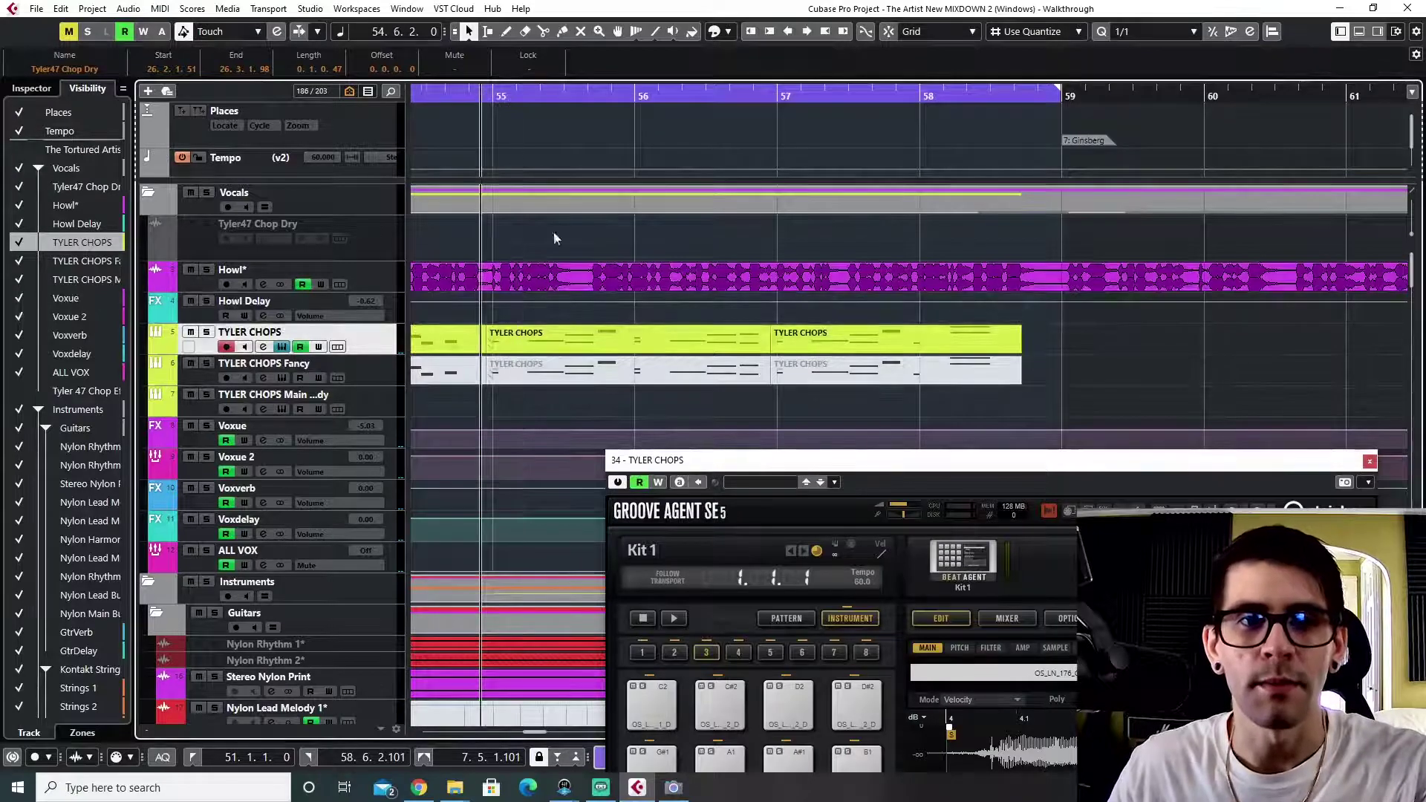
{"action": "scroll", "coordinate": [533, 305], "scroll_direction": "left", "scroll_amount": 3}
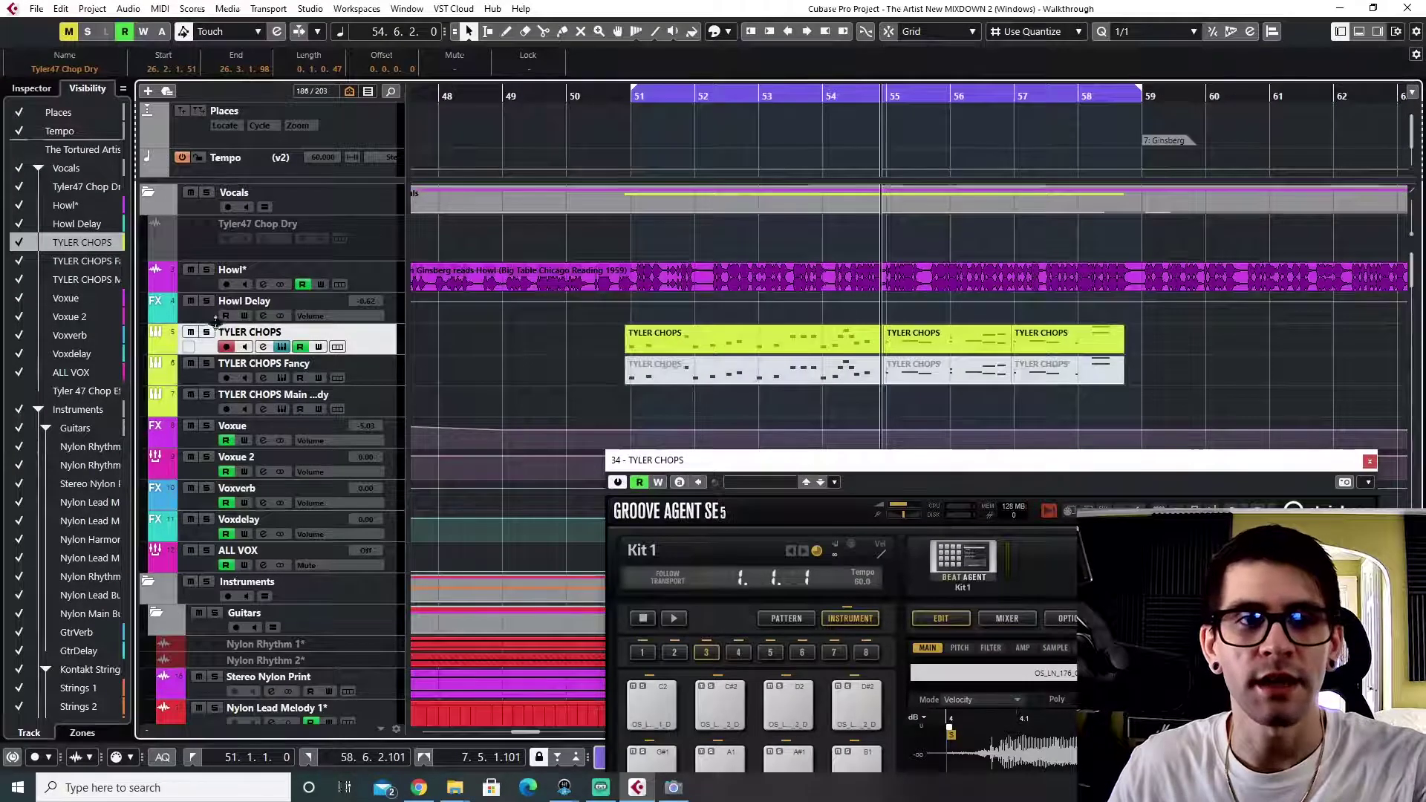
{"action": "key", "text": "s"}
{"action": "key", "text": "space"}
{"action": "left_click_drag", "start_coordinate": [724, 468], "coordinate": [334, 176]}
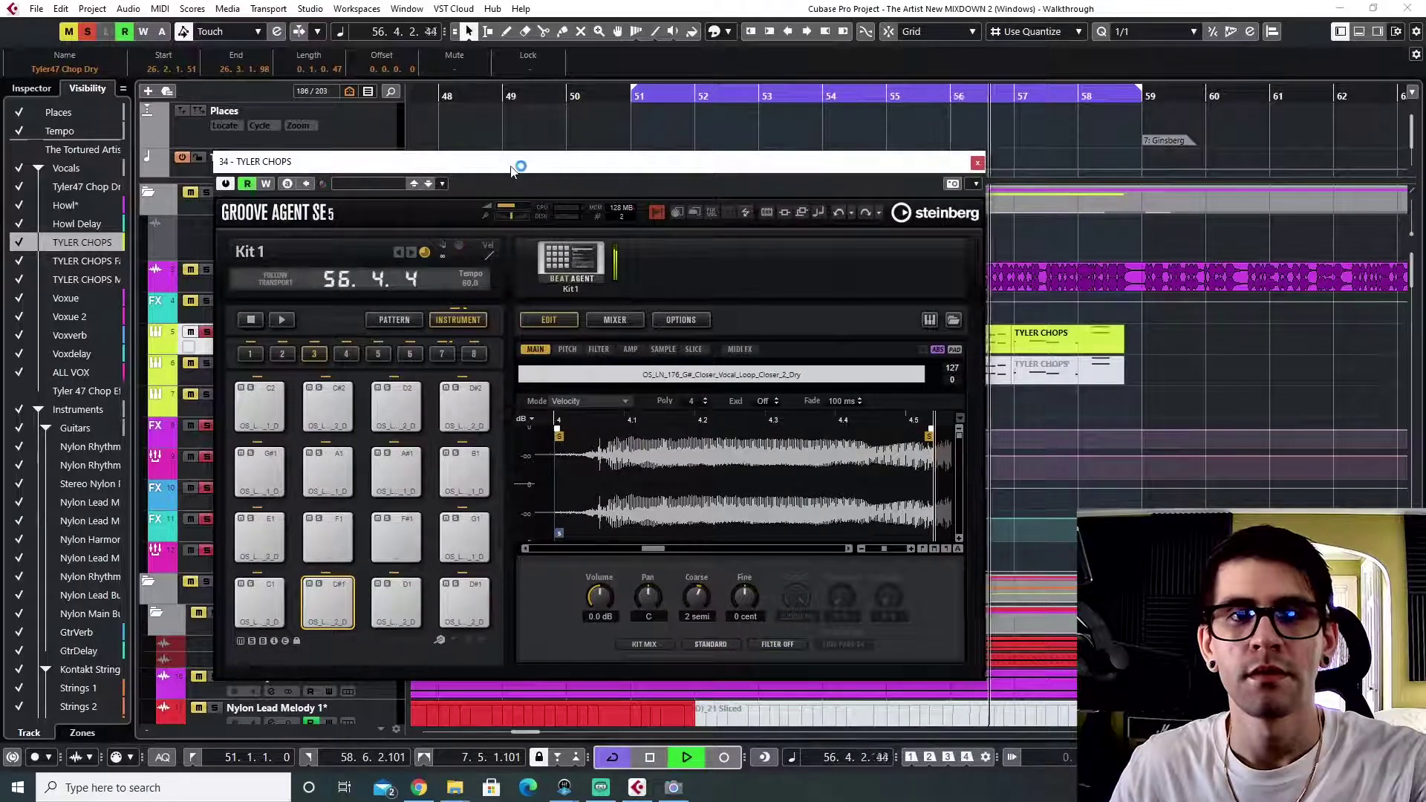
{"action": "key", "text": "space"}
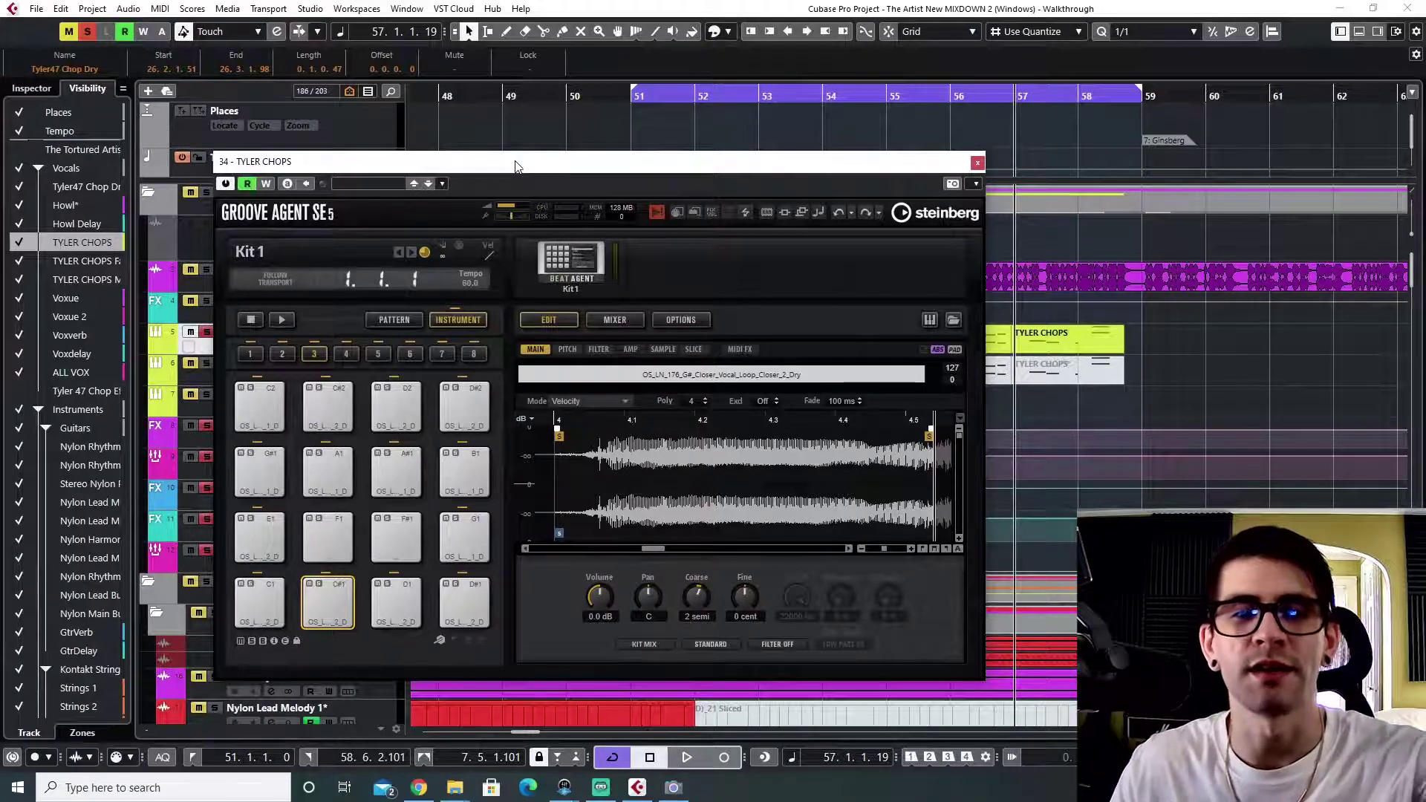
- Audition the Closer Vocal Loop Adlibs pads, including G6 and A#7, in pad group 8 of the TYLER CHOPS Groove Agent, and close its window
{"action": "left_click_drag", "start_coordinate": [690, 172], "coordinate": [881, 389]}
{"action": "left_click", "coordinate": [886, 98]}
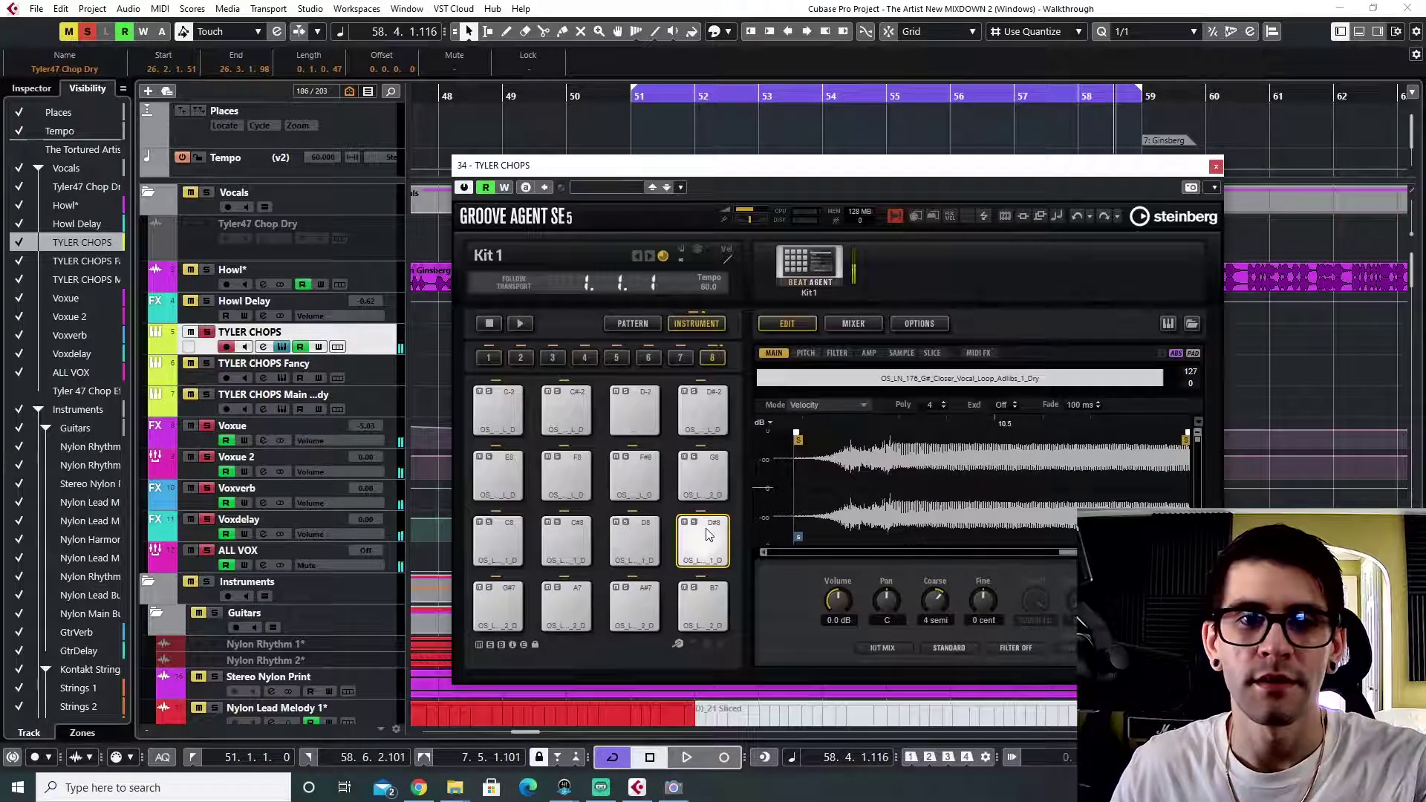
{"action": "left_click", "coordinate": [712, 483]}
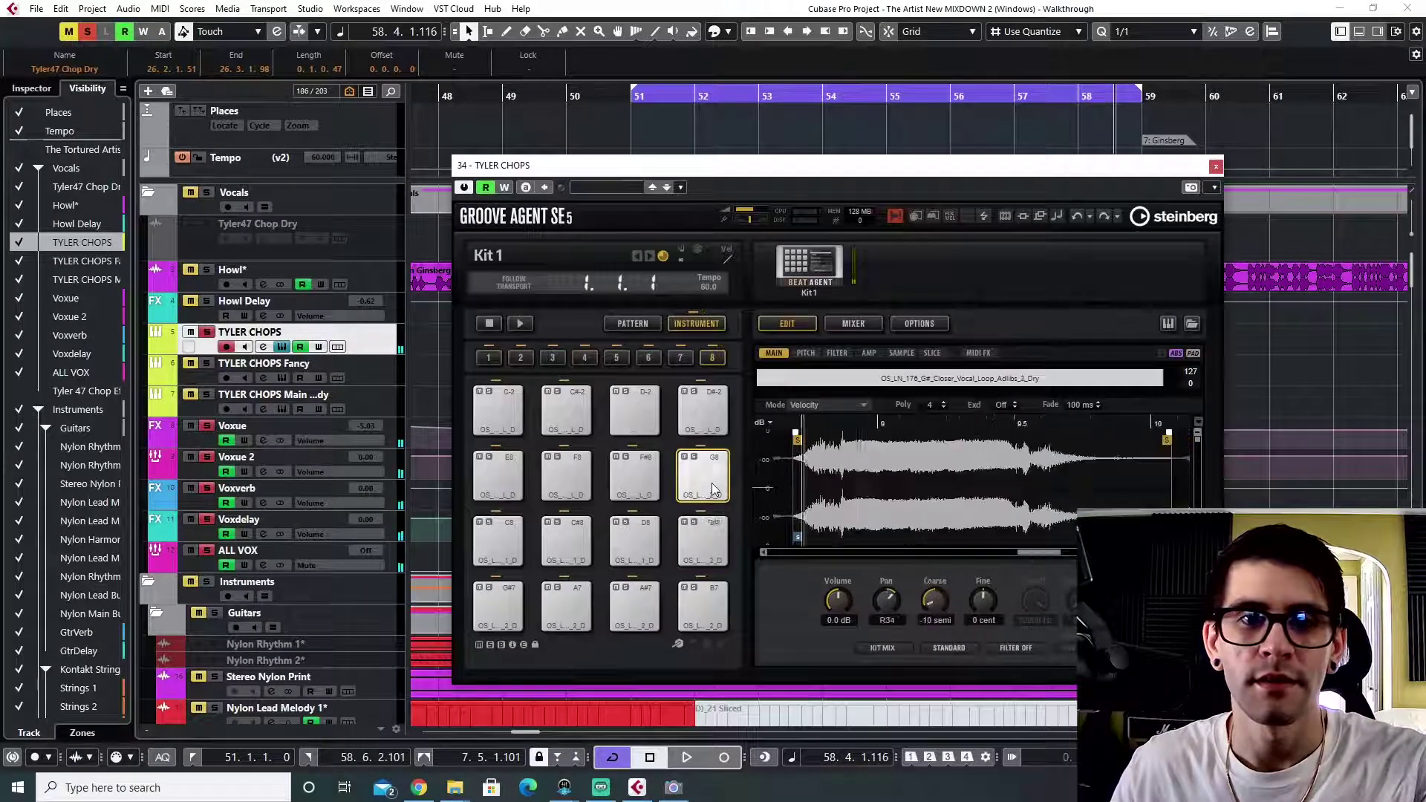
{"action": "left_click", "coordinate": [661, 604]}
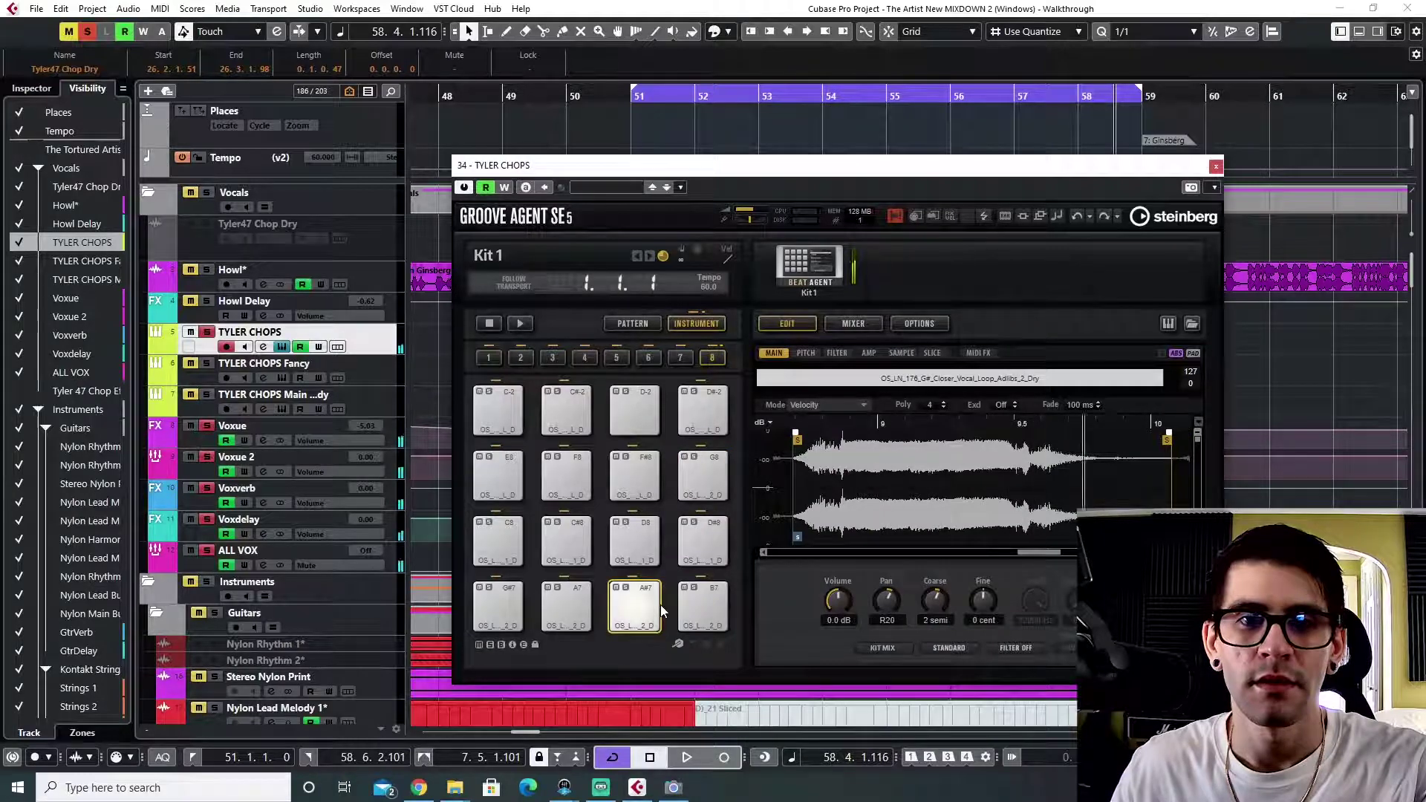
{"action": "left_click", "coordinate": [637, 604]}
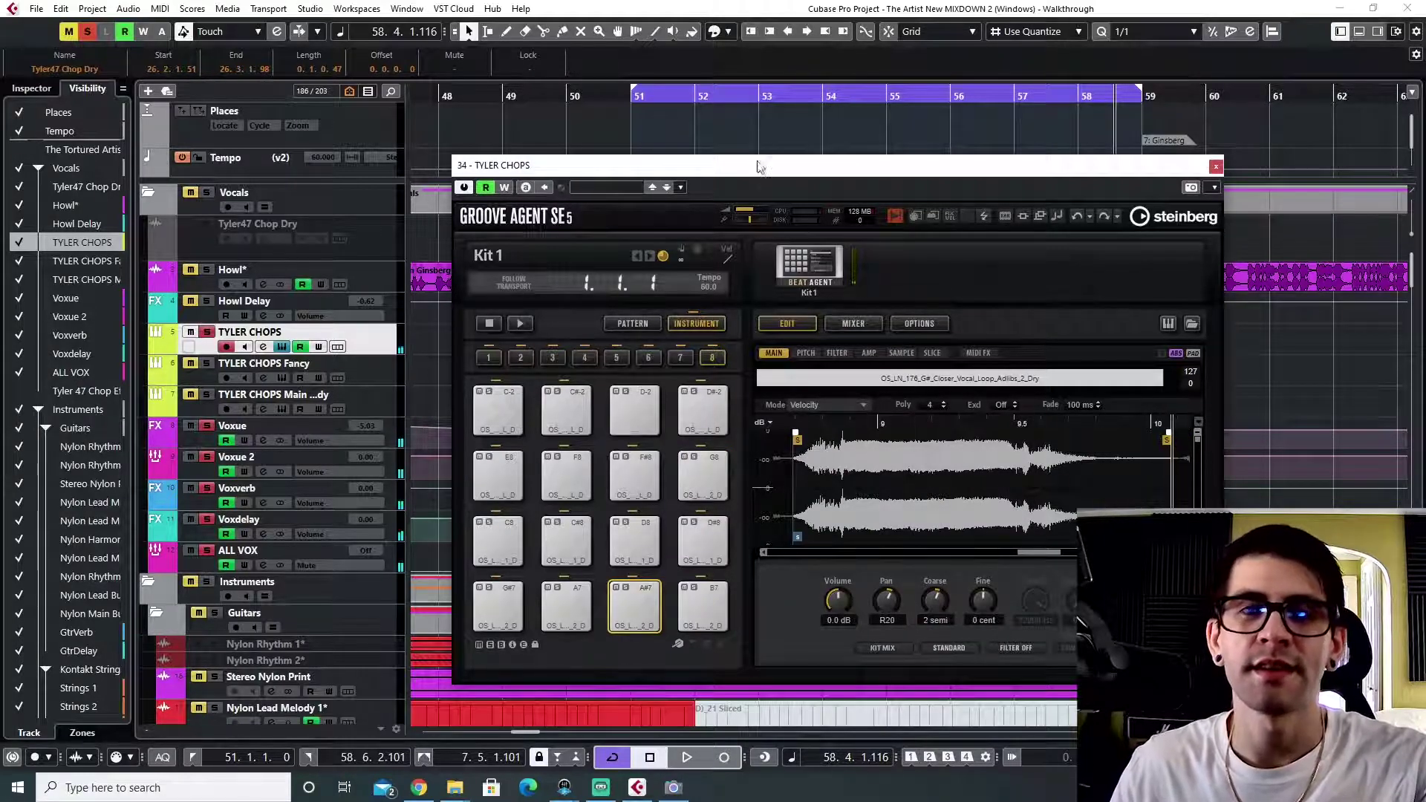
{"action": "left_click_drag", "start_coordinate": [758, 173], "coordinate": [661, 234]}
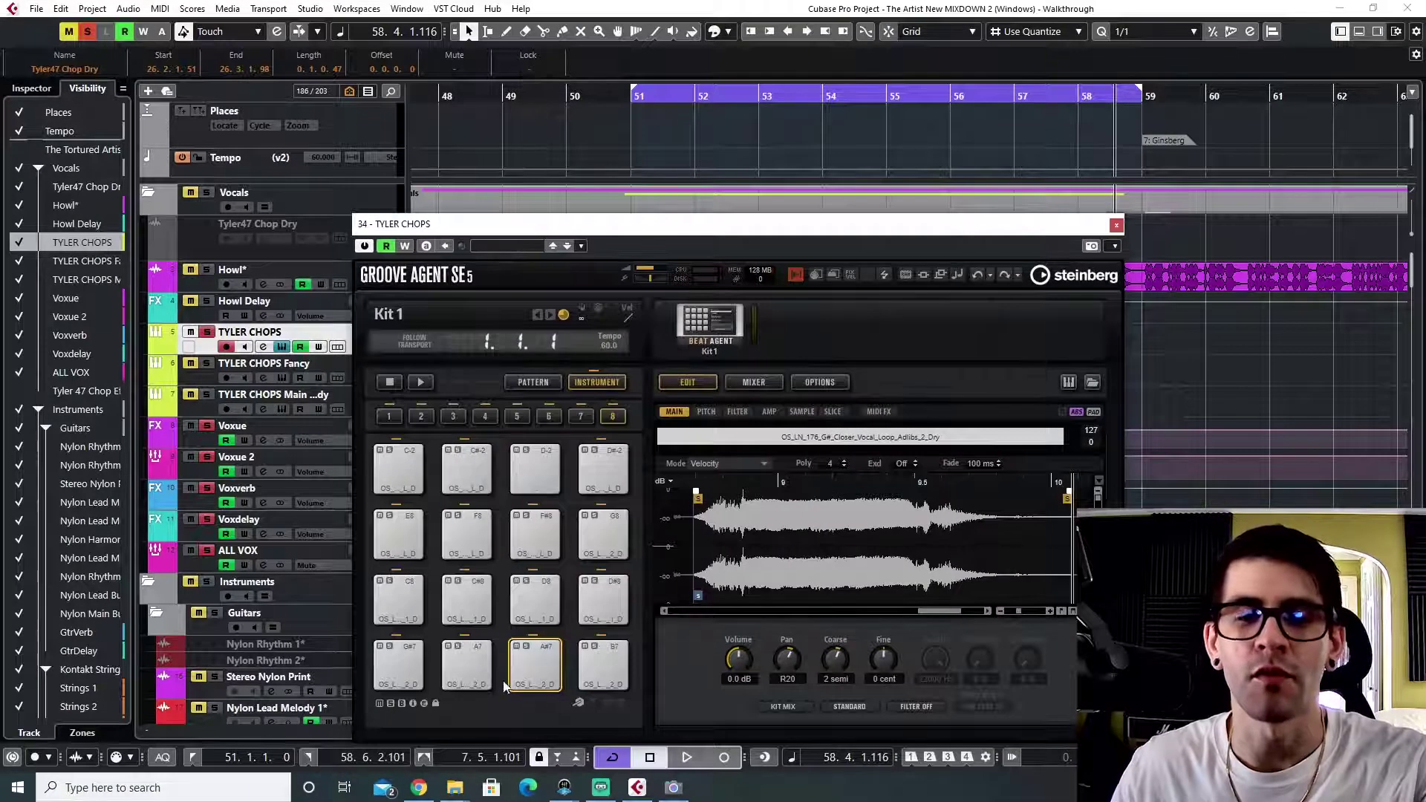
{"action": "left_click", "coordinate": [545, 668]}
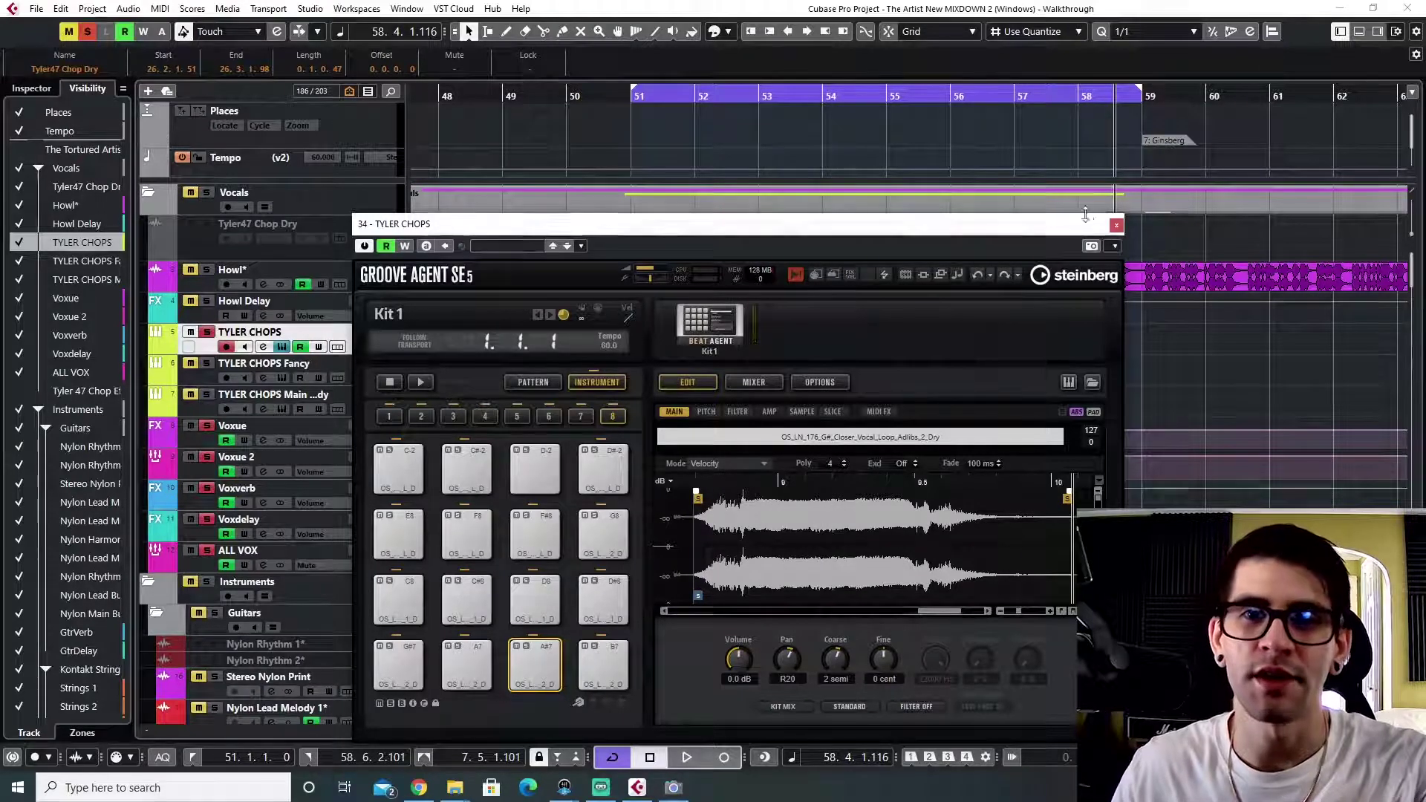
{"action": "left_click", "coordinate": [1116, 225]}
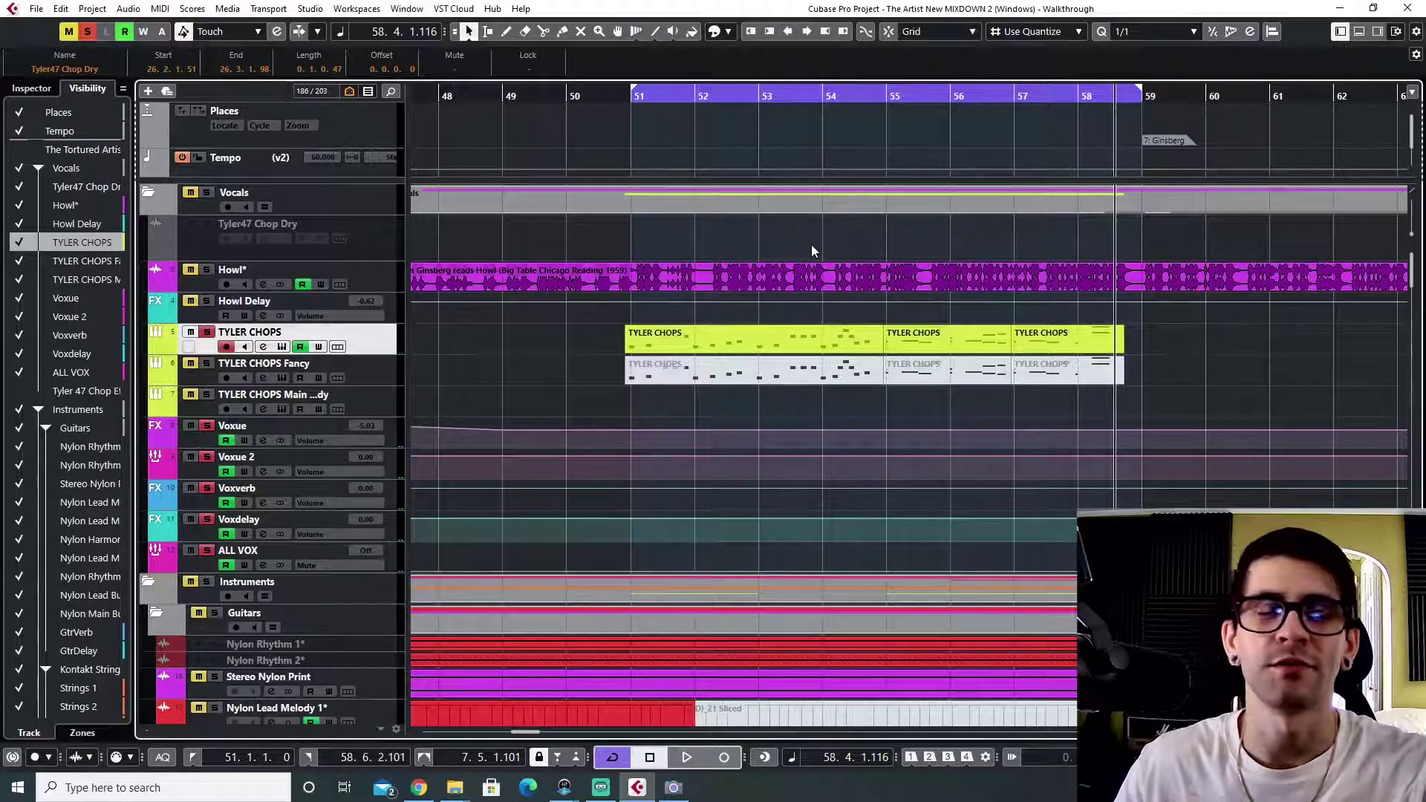
- Deactivate all solos and play the full arrangement from bar 71 up to bar 83
{"action": "left_click", "coordinate": [887, 100]}
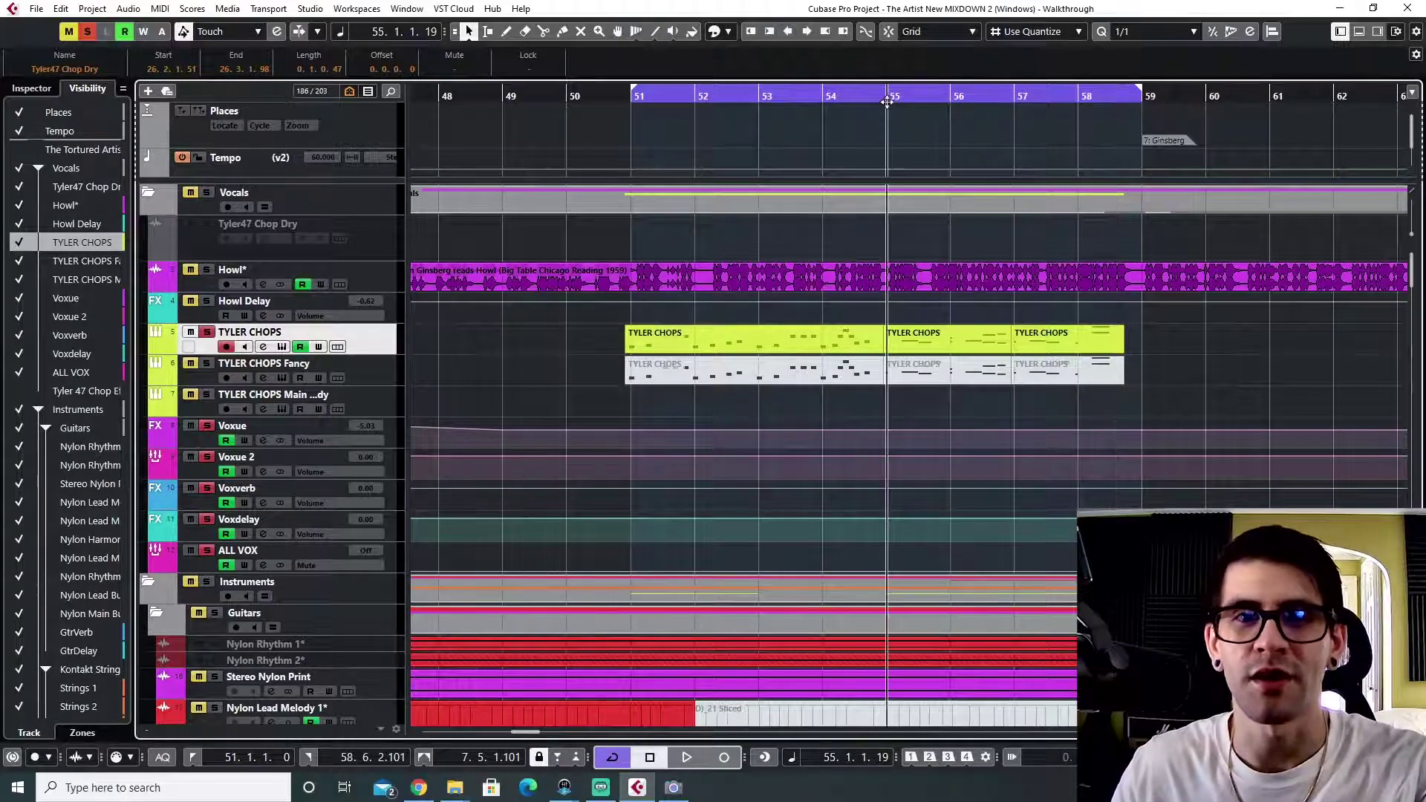
{"action": "key", "text": "g"}
{"action": "key", "text": "g"}
{"action": "scroll", "coordinate": [705, 445], "scroll_direction": "right", "scroll_amount": 3}
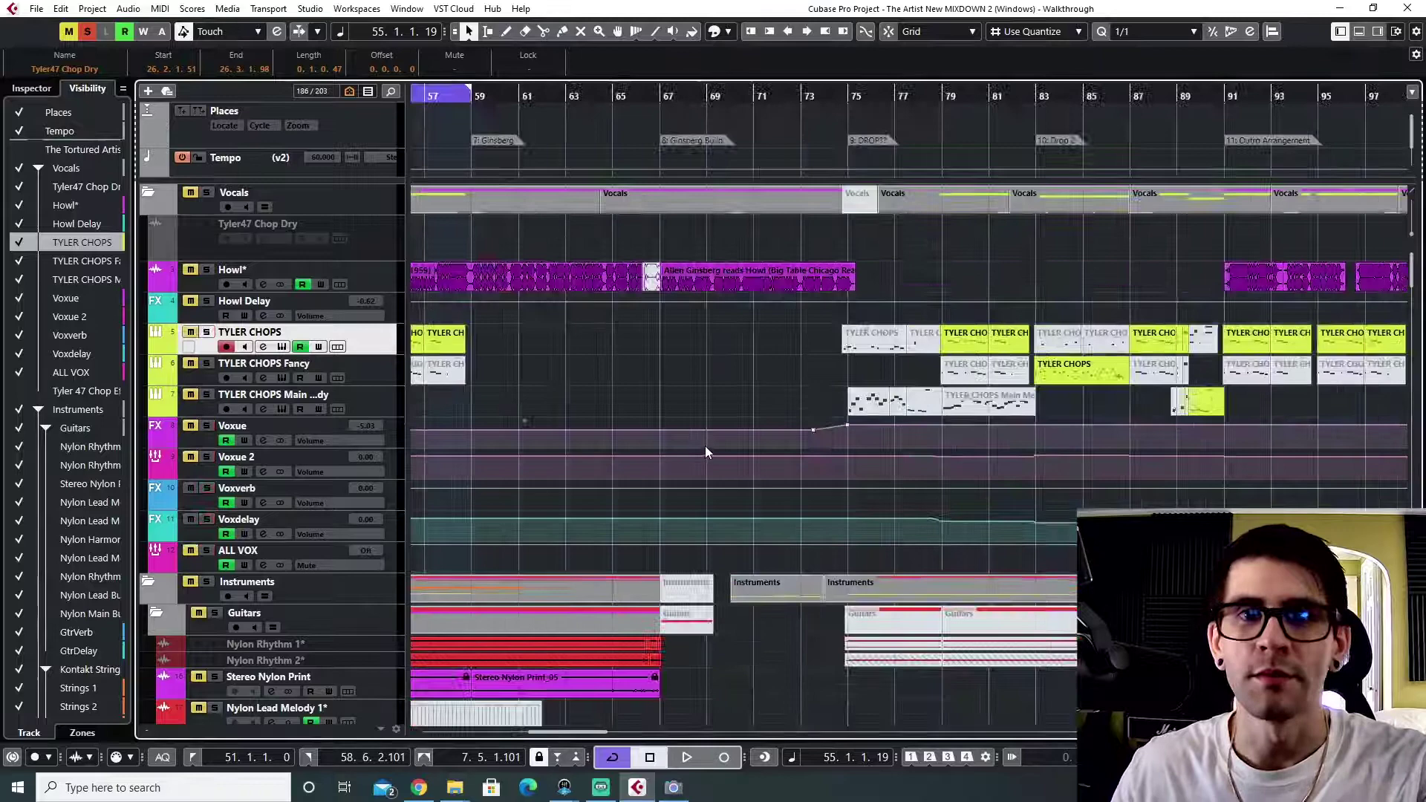
{"action": "left_click", "coordinate": [754, 97]}
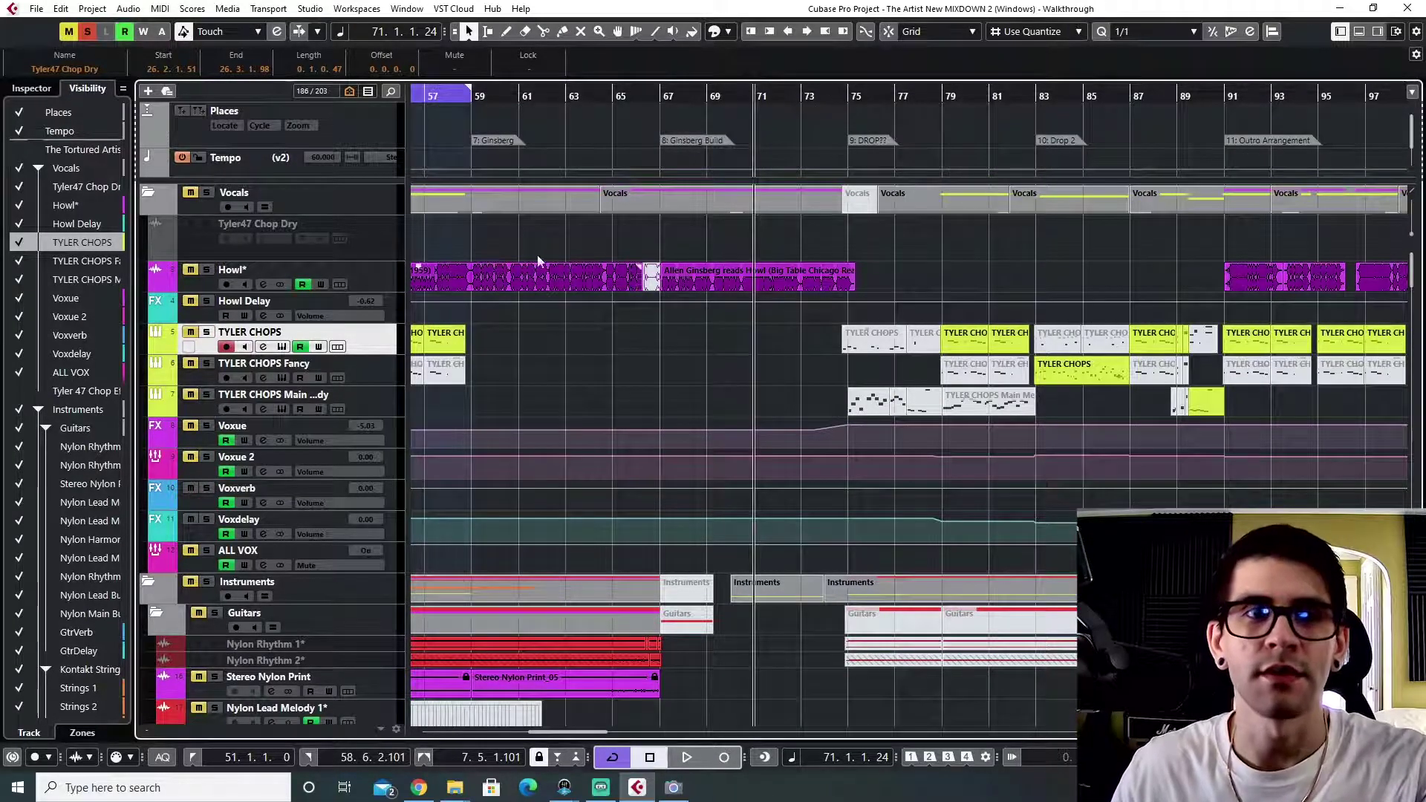
{"action": "left_click", "coordinate": [85, 31]}
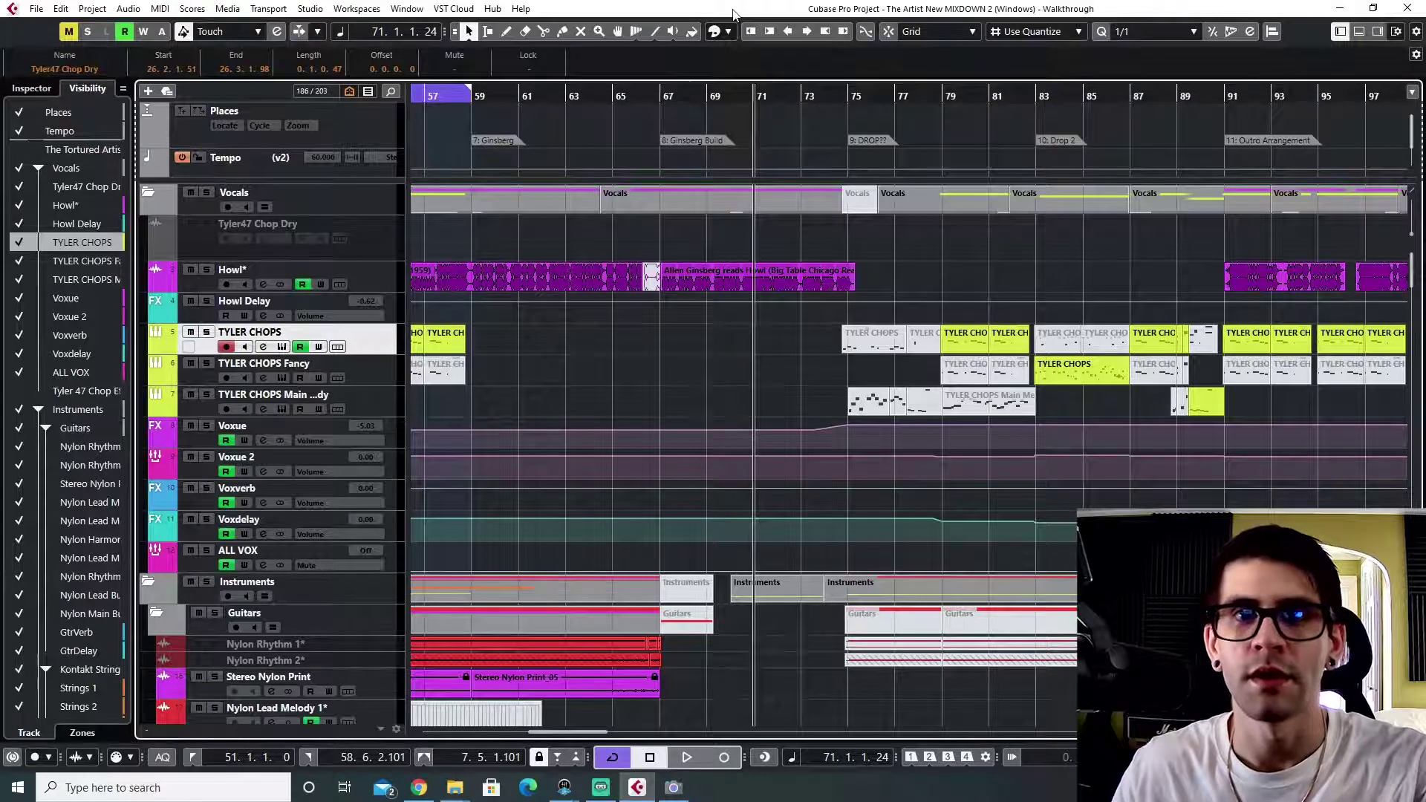
{"action": "key", "text": "space"}
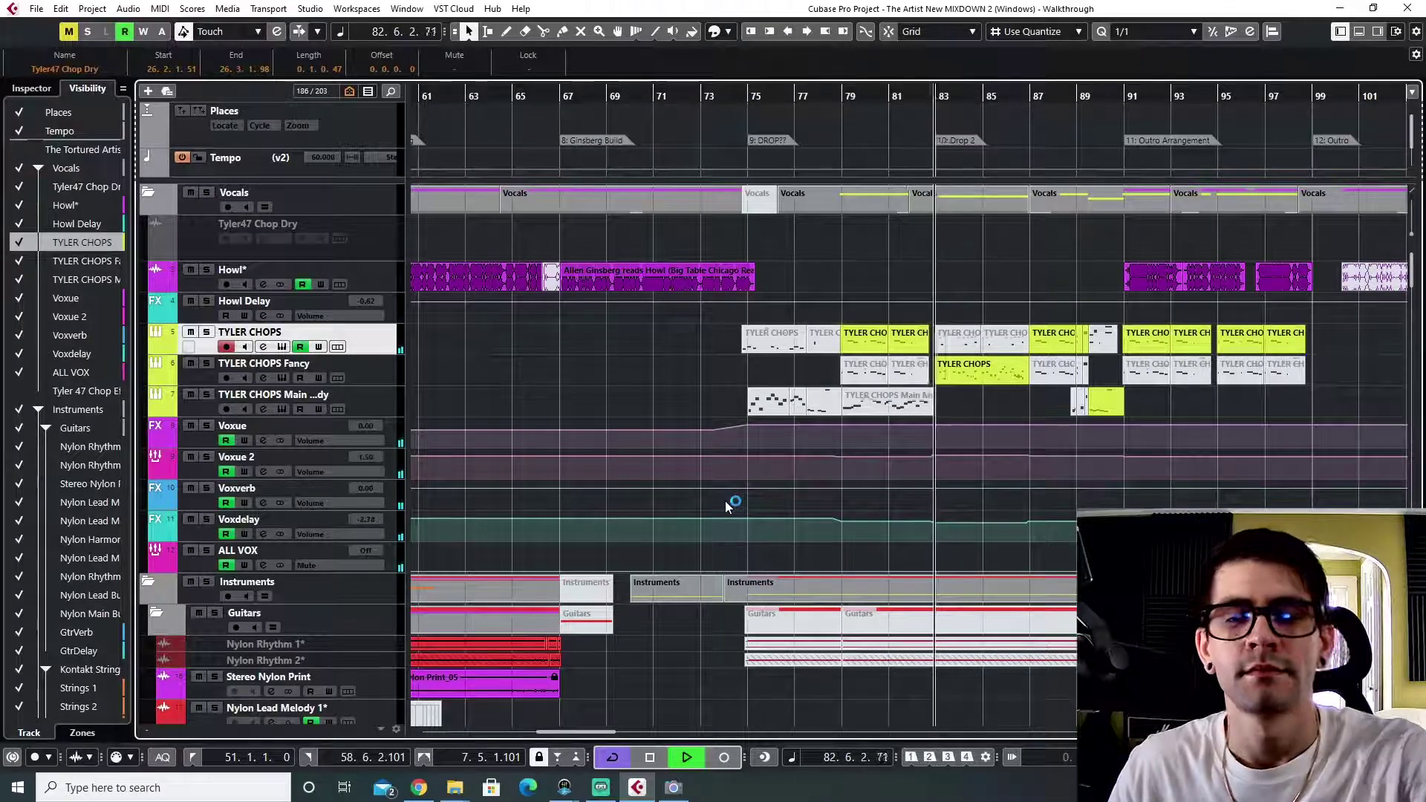
{"action": "key", "text": "space"}
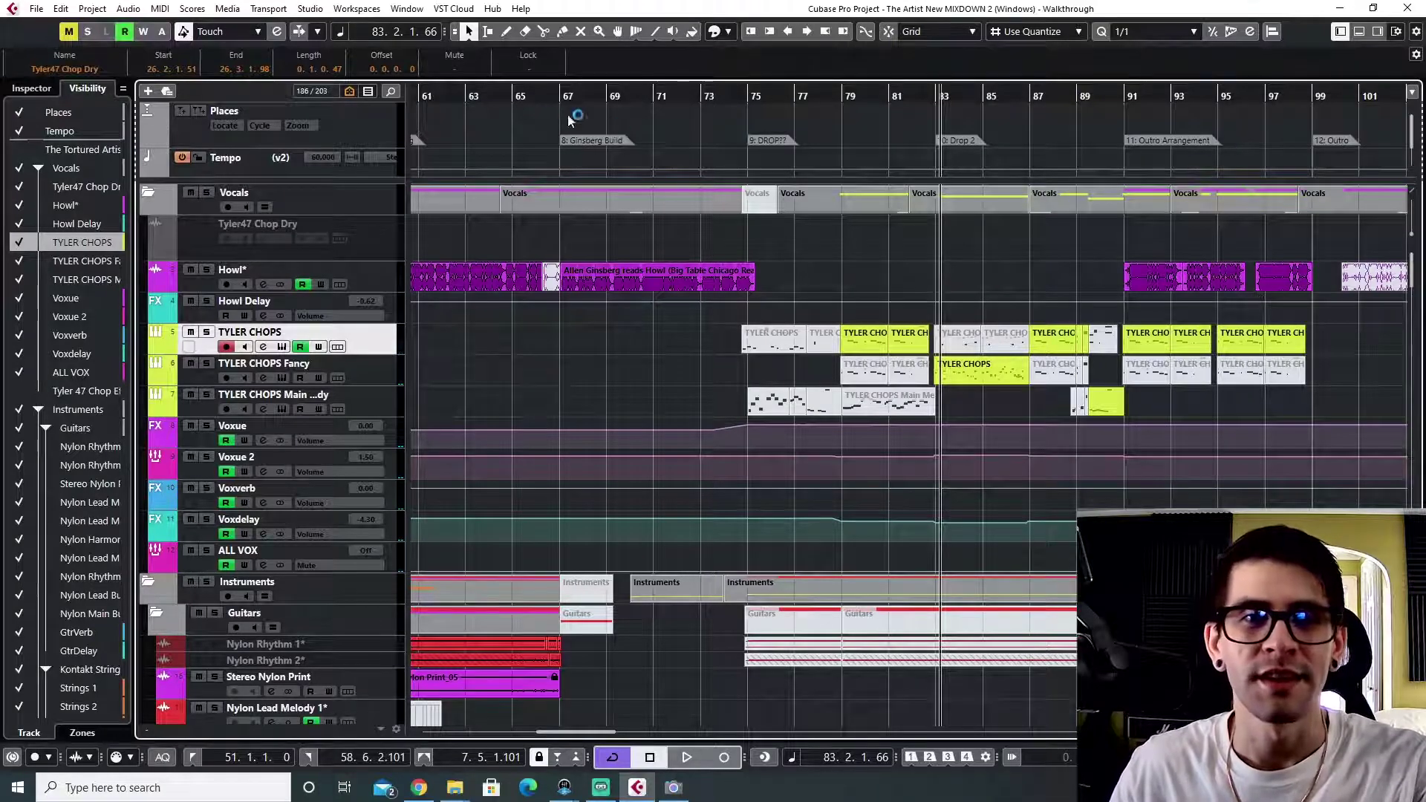
- Solo the Dat Sax* track and play it from bar 75 while viewing its Kontakt VG Jazz Tenor Sax instrument, closing the window at the end
{"action": "left_click", "coordinate": [652, 97]}
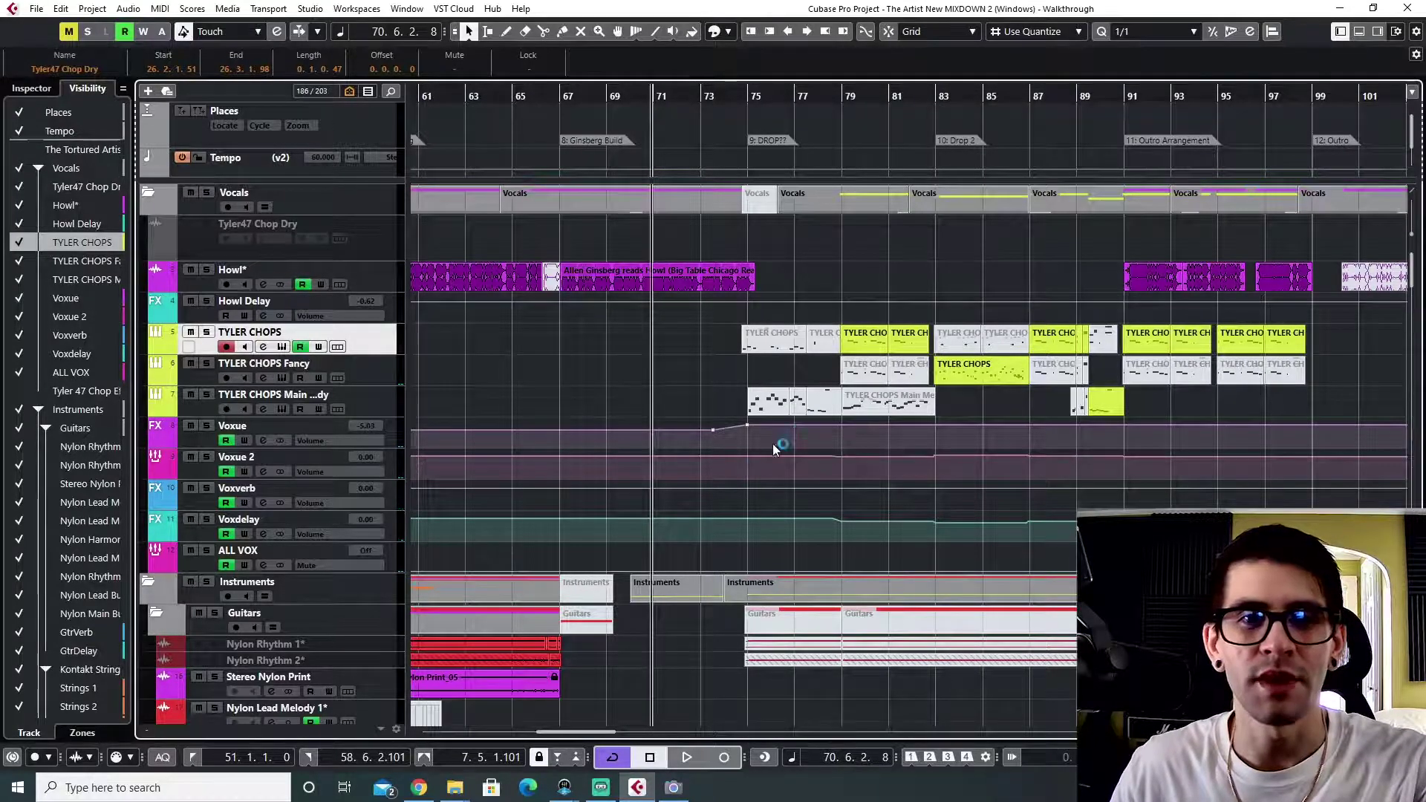
{"action": "scroll", "coordinate": [773, 446], "scroll_direction": "down", "scroll_amount": 10}
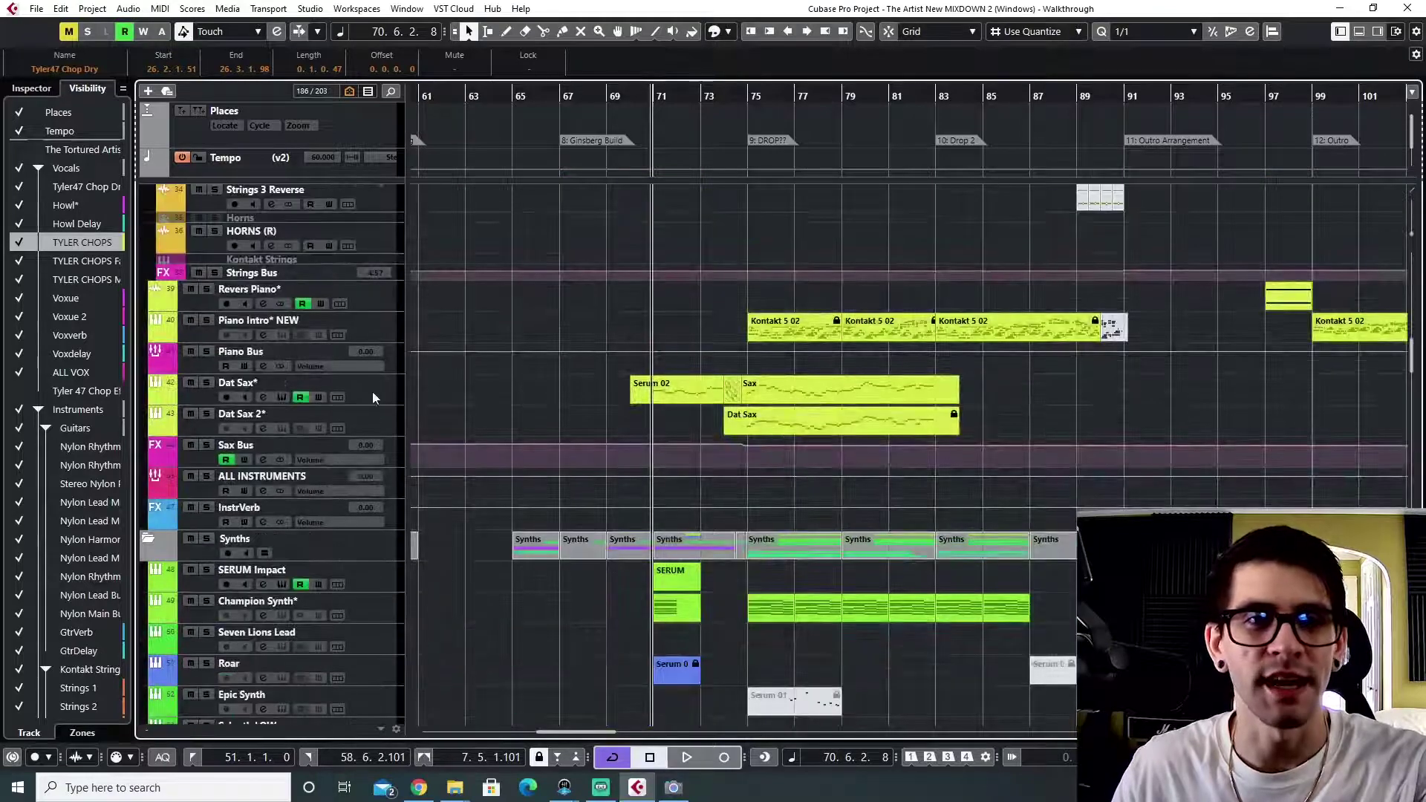
{"action": "left_click", "coordinate": [373, 398]}
{"action": "left_click", "coordinate": [206, 382]}
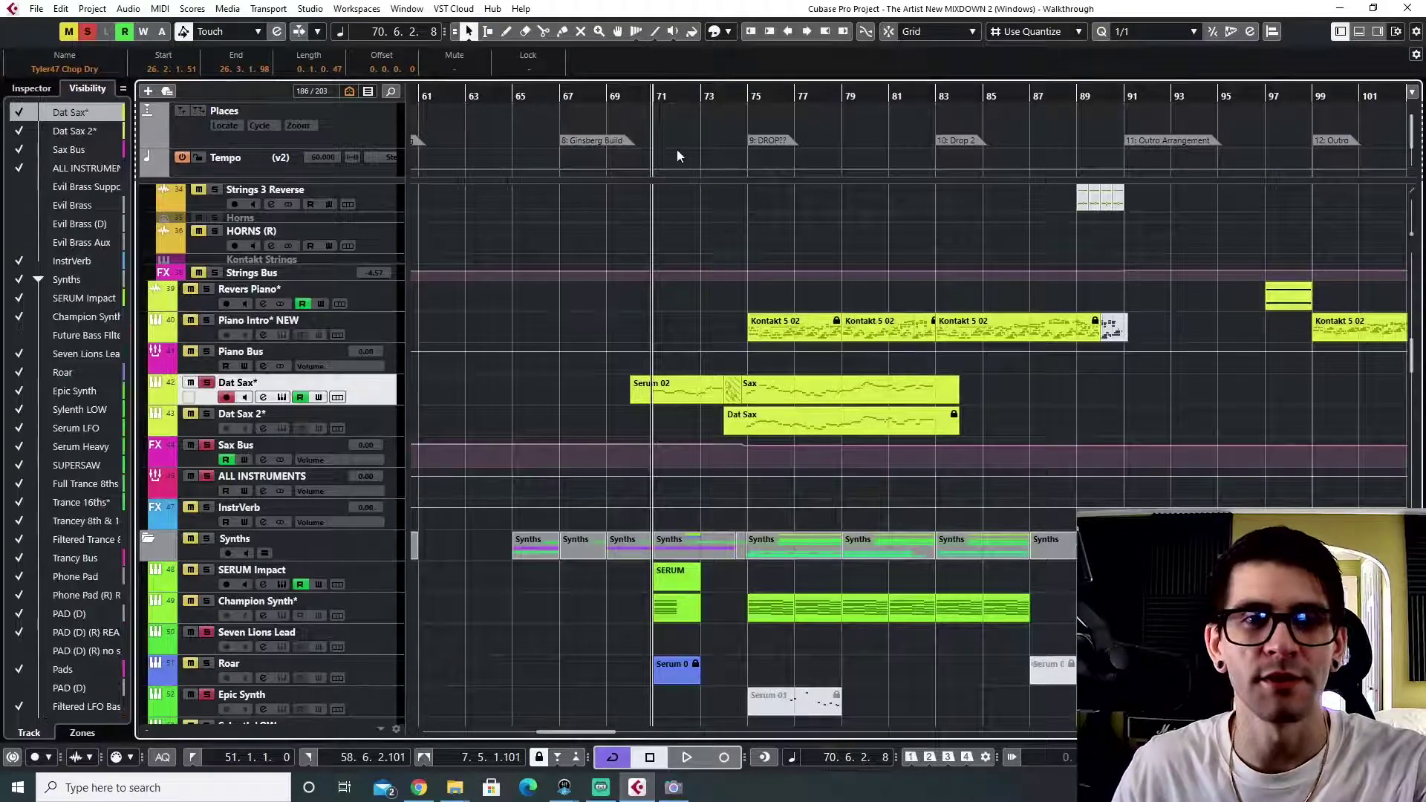
{"action": "left_click", "coordinate": [752, 97]}
{"action": "left_click", "coordinate": [281, 397]}
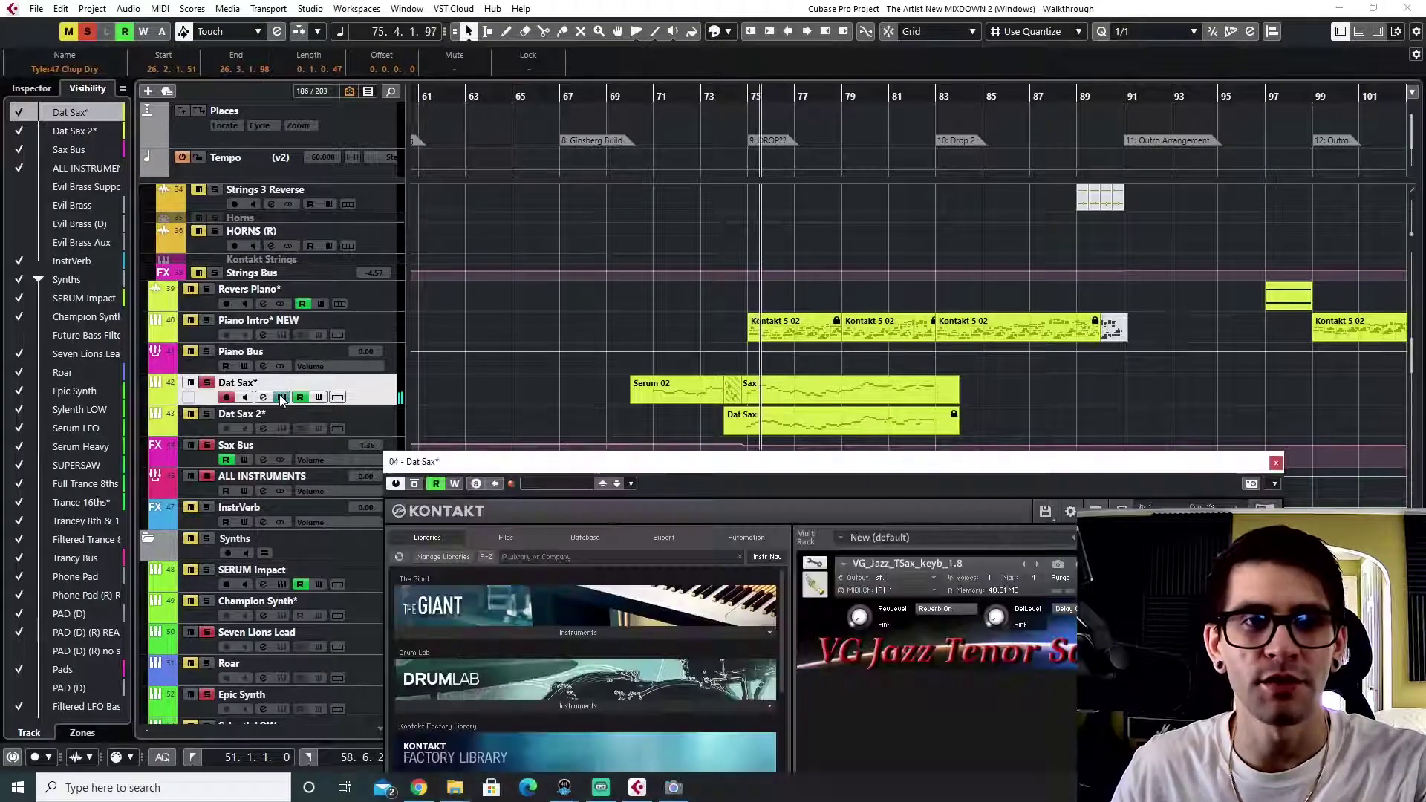
{"action": "left_click_drag", "start_coordinate": [578, 467], "coordinate": [435, 84]}
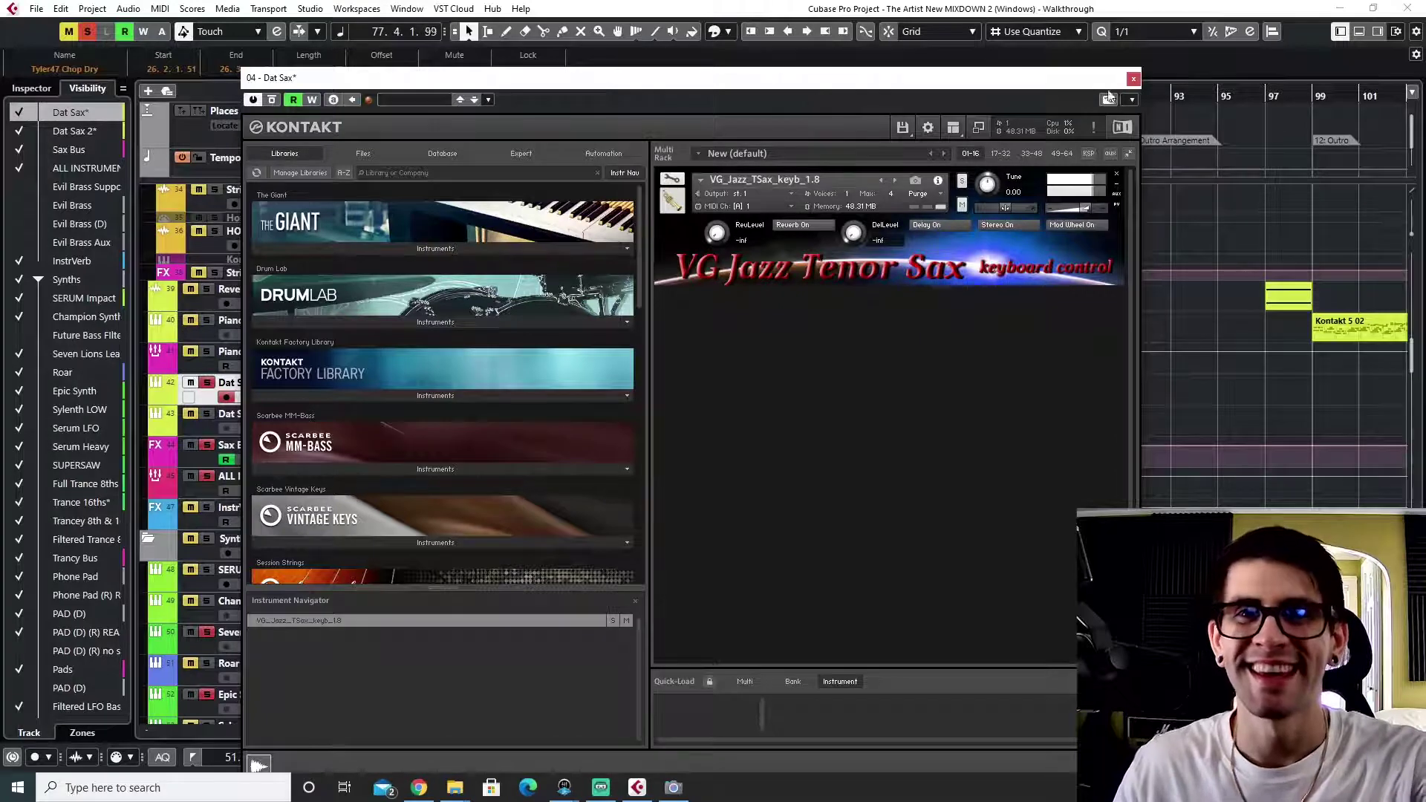
{"action": "left_click", "coordinate": [1133, 79]}
- Solo Dat Sax 2* together with Dat Sax* and play both from just before bar 75
{"action": "left_click", "coordinate": [742, 96]}
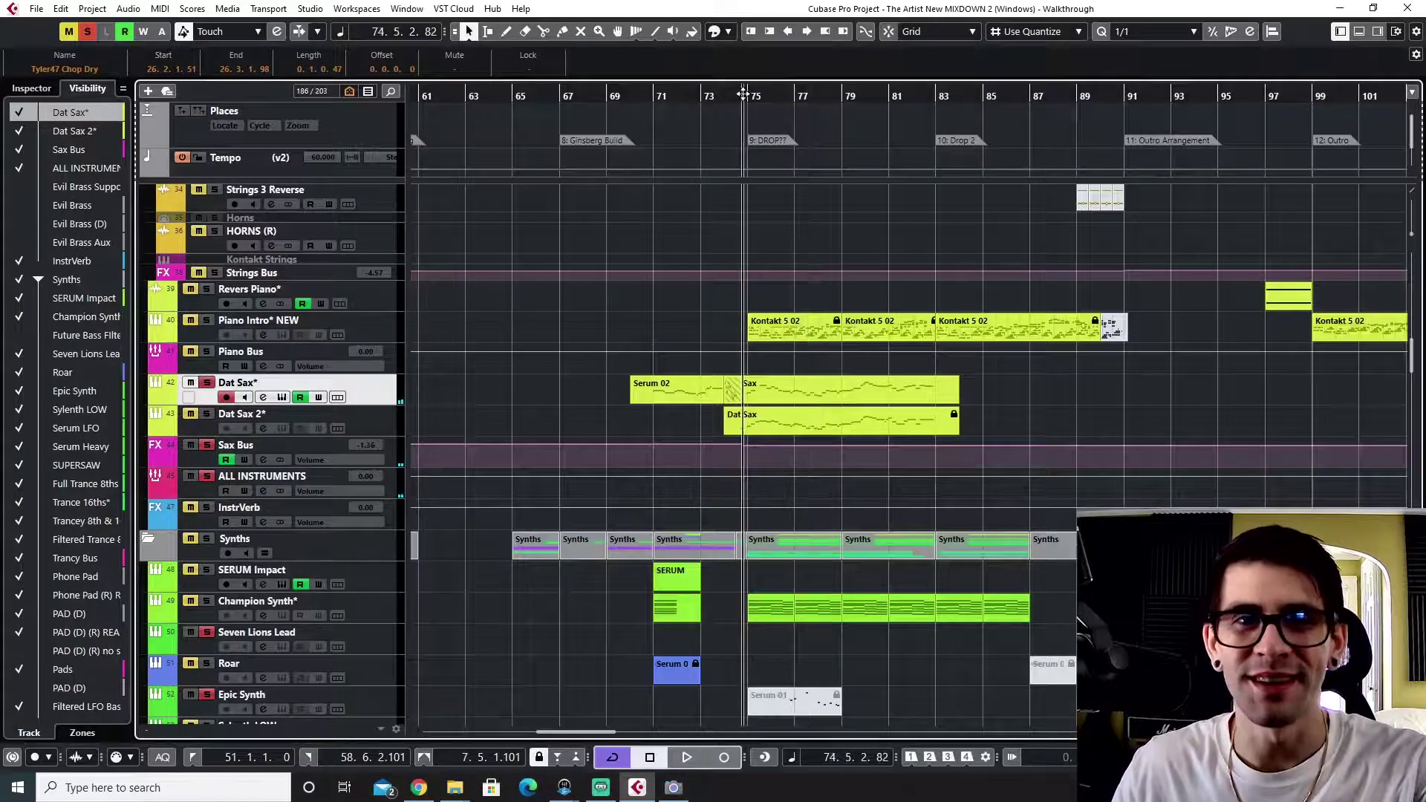
{"action": "left_click", "coordinate": [284, 436]}
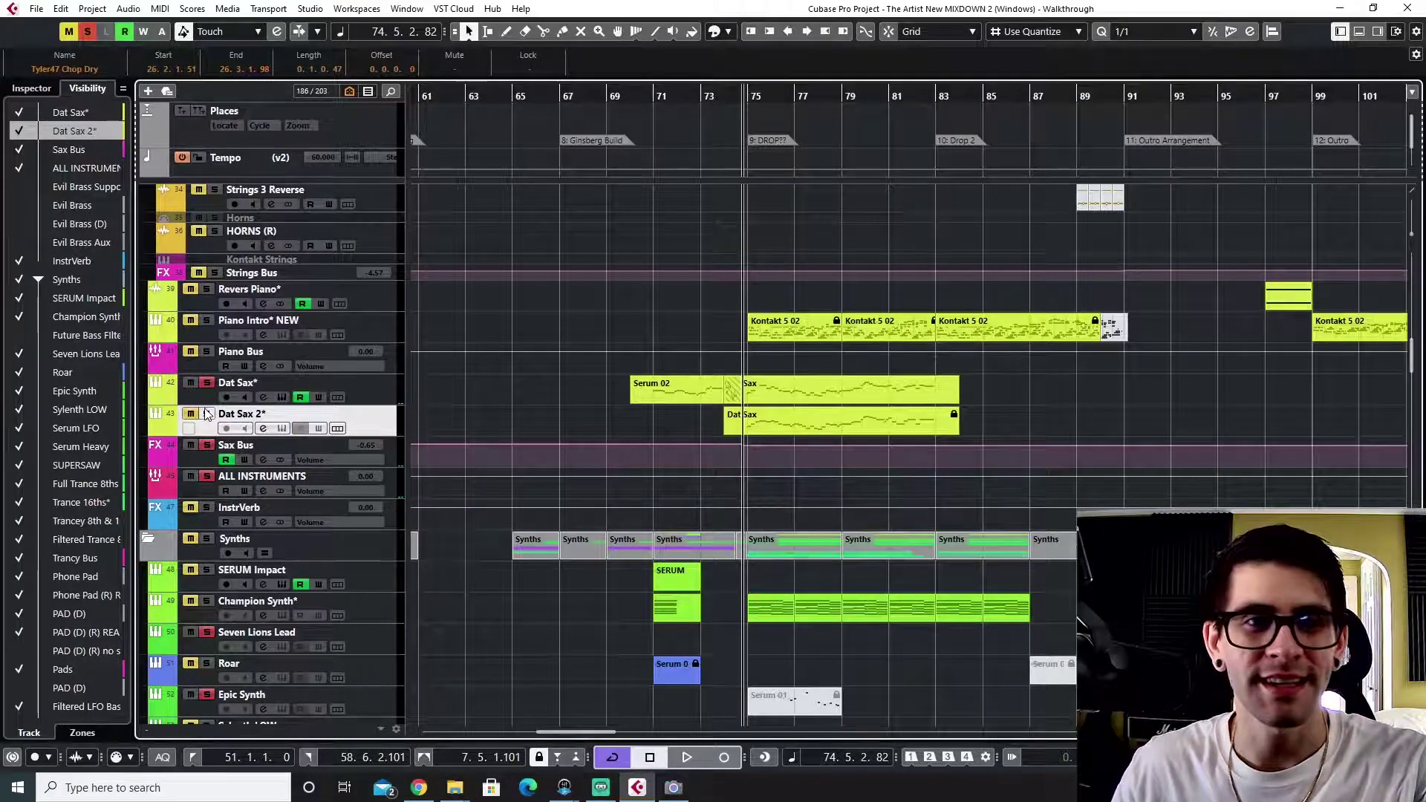
{"action": "key", "text": "space"}
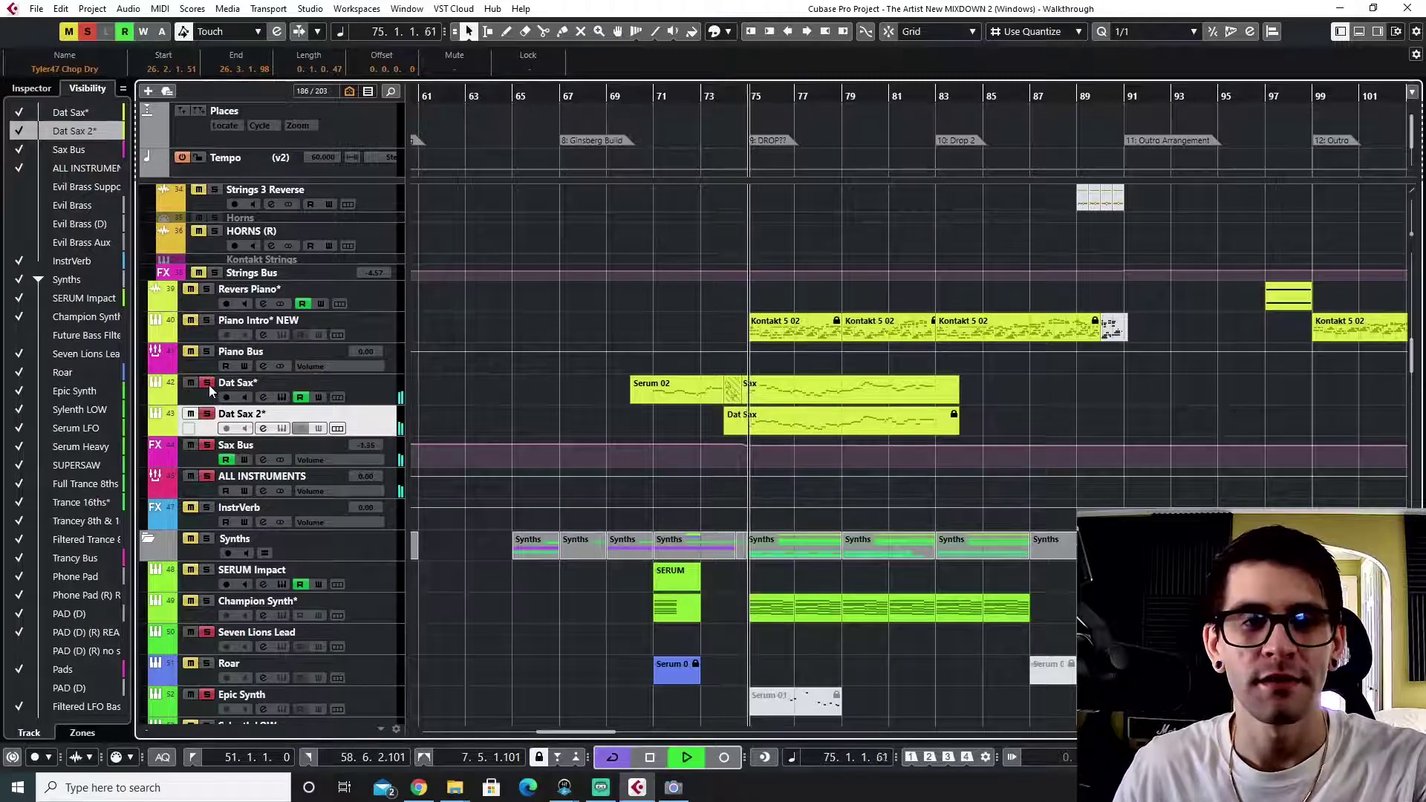
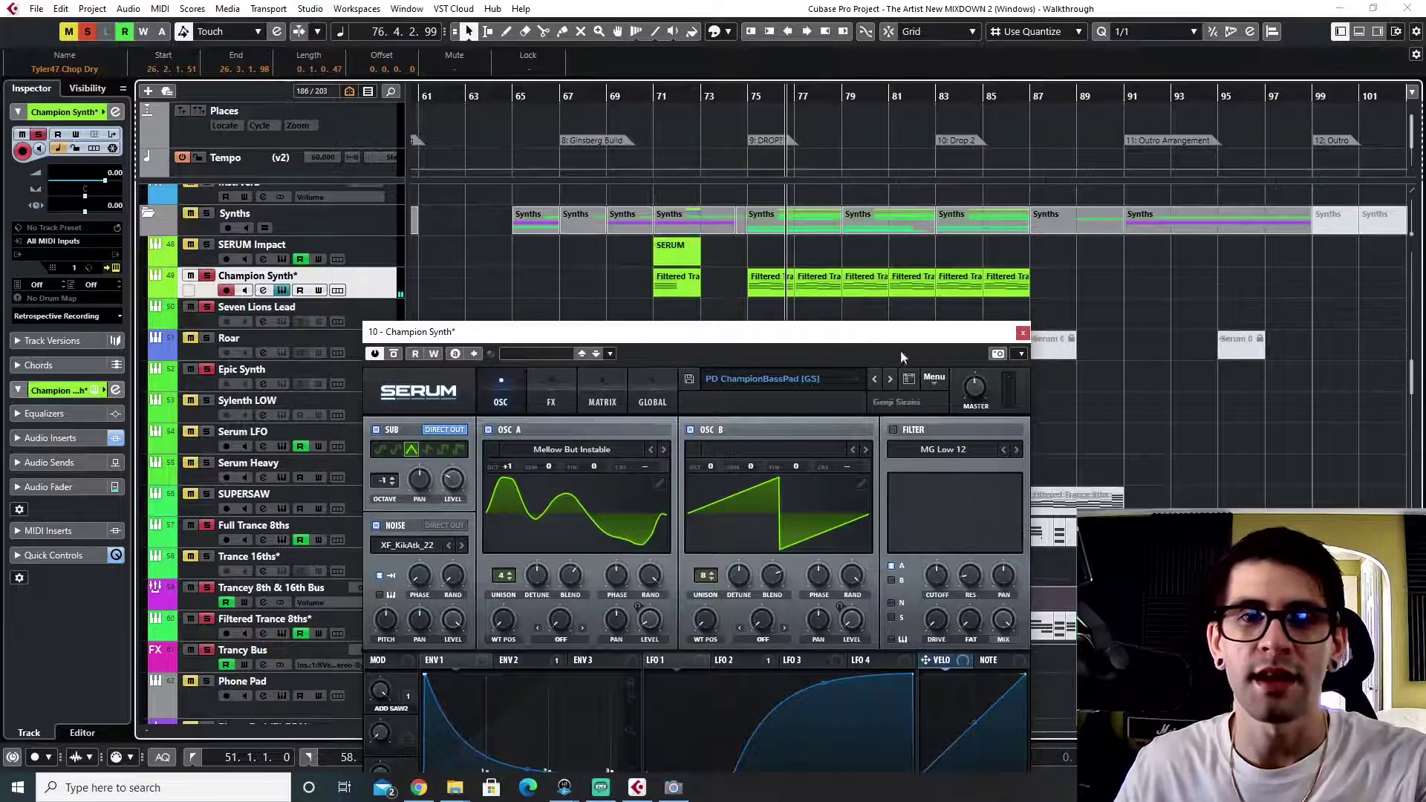
- Close the Champion Synth* window, unsolo that track and play the soloed Serum LFO track from just before bar 75 to the end of that bar
{"action": "left_click", "coordinate": [1023, 334]}
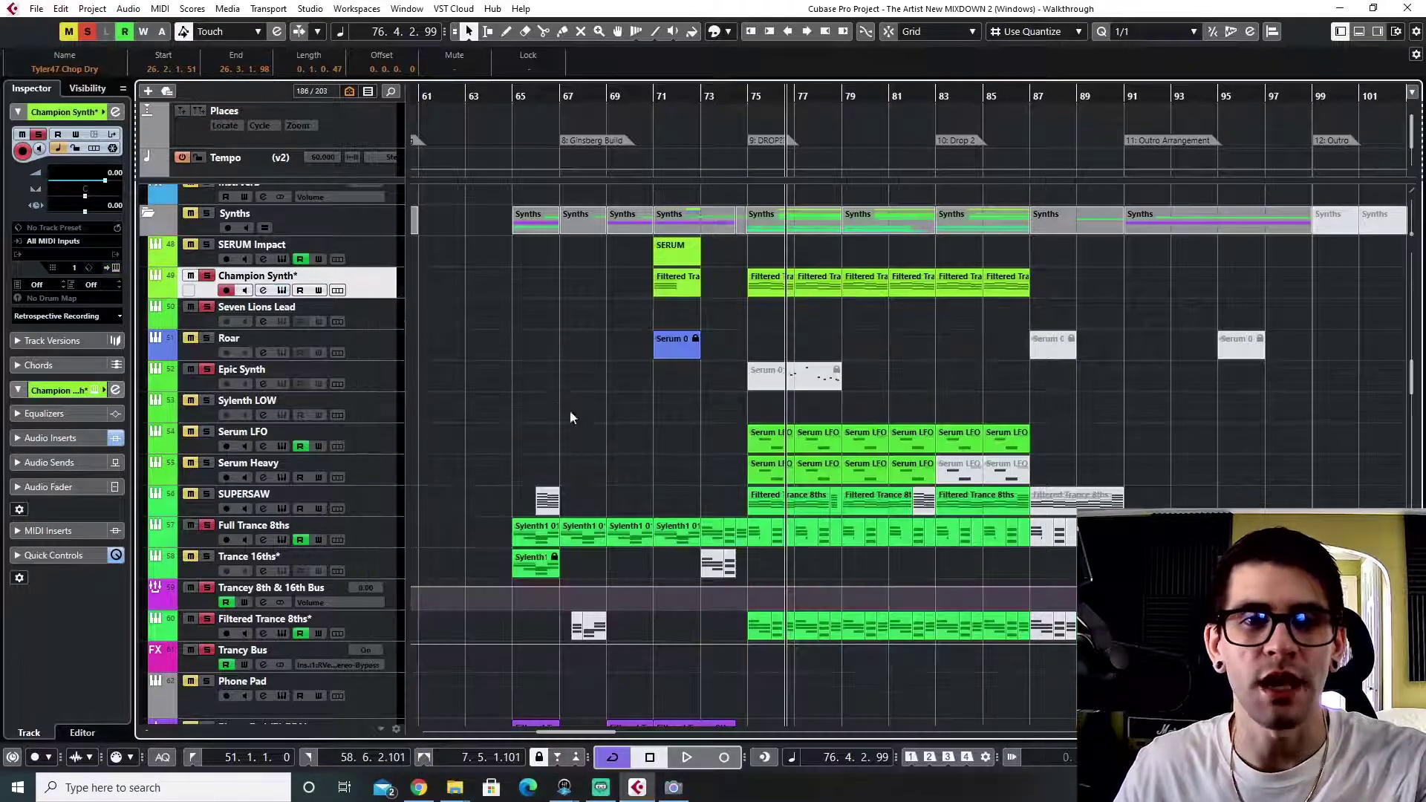
{"action": "scroll", "coordinate": [569, 411], "scroll_direction": "down", "scroll_amount": 5}
{"action": "scroll", "coordinate": [340, 263], "scroll_direction": "up", "scroll_amount": 3}
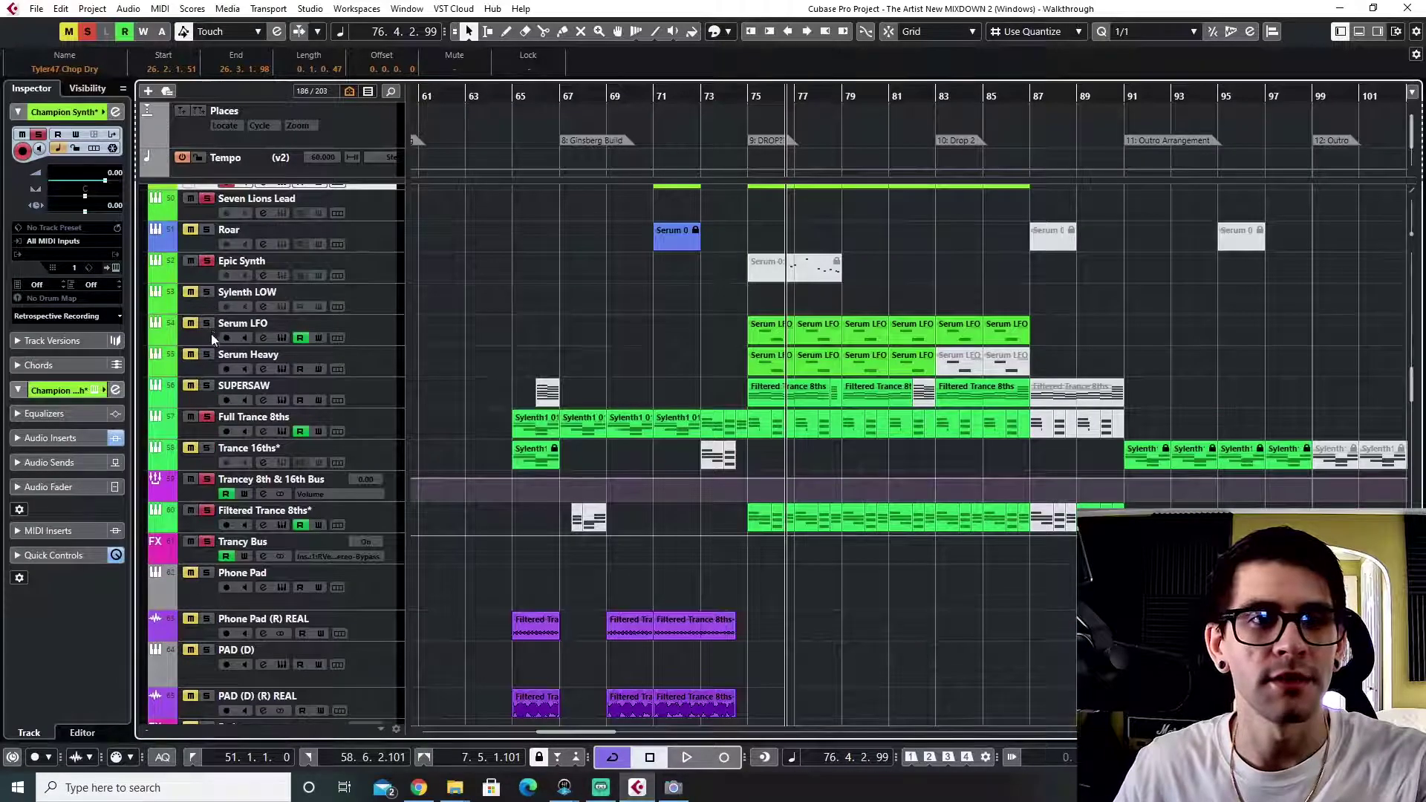
{"action": "scroll", "coordinate": [210, 357], "scroll_direction": "up", "scroll_amount": 3}
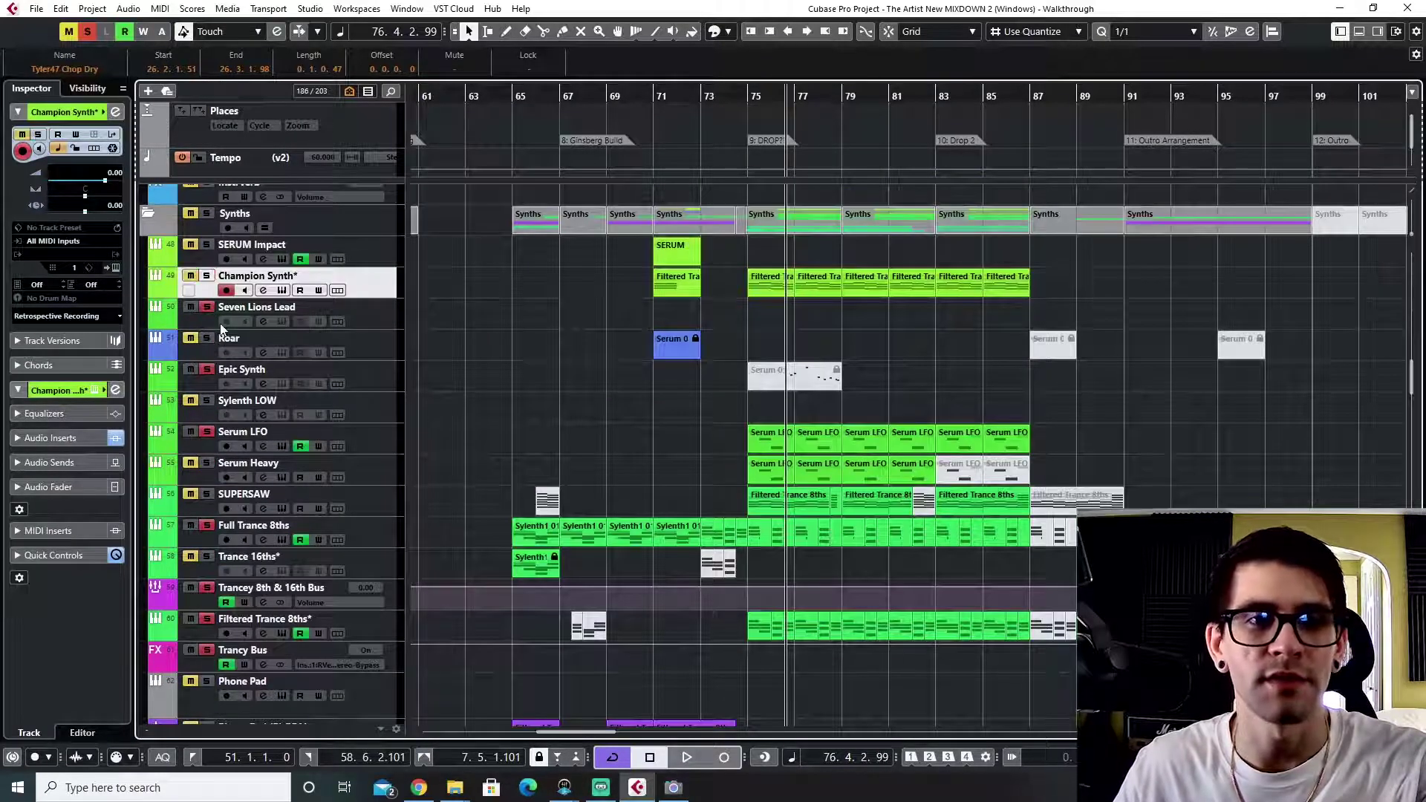
{"action": "left_click", "coordinate": [338, 434]}
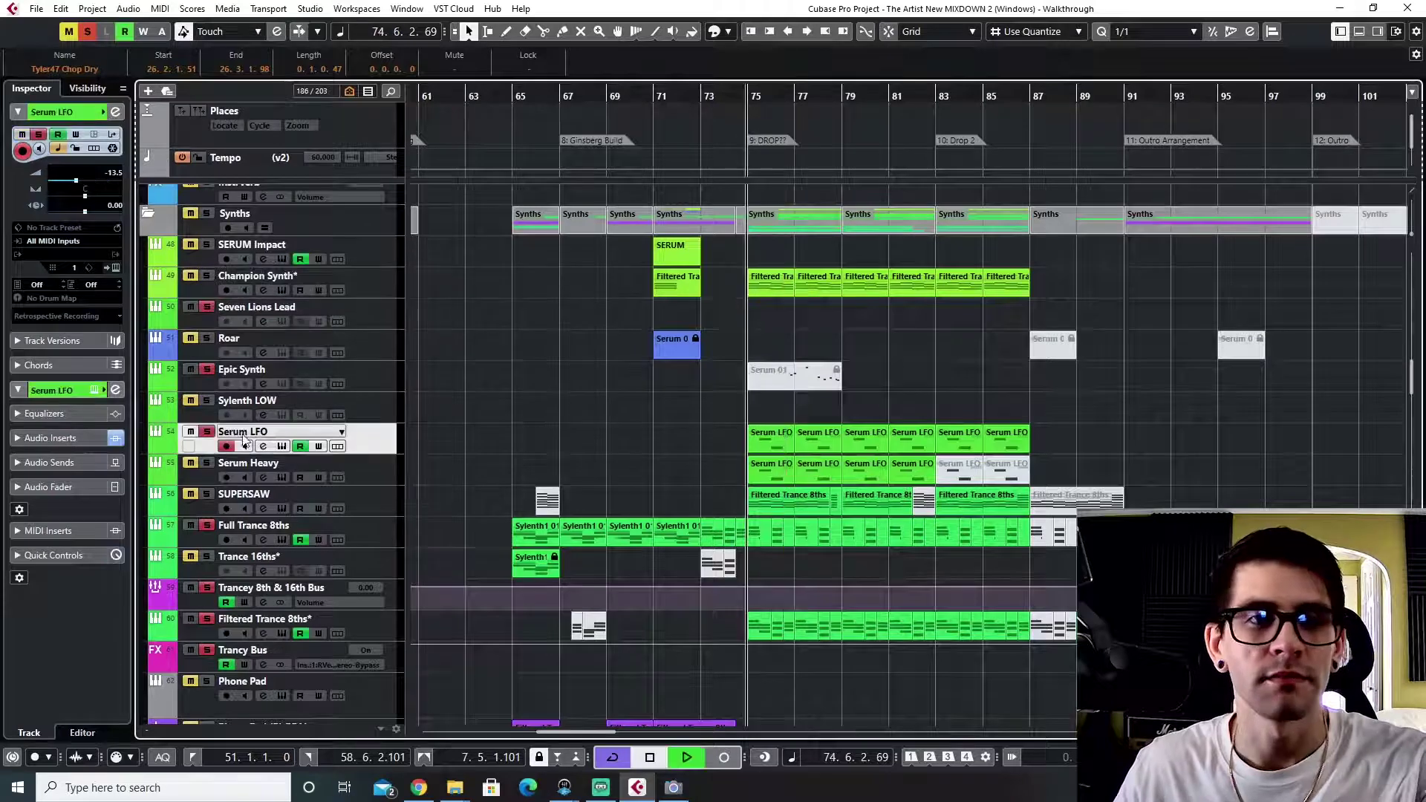
{"action": "key", "text": "space"}
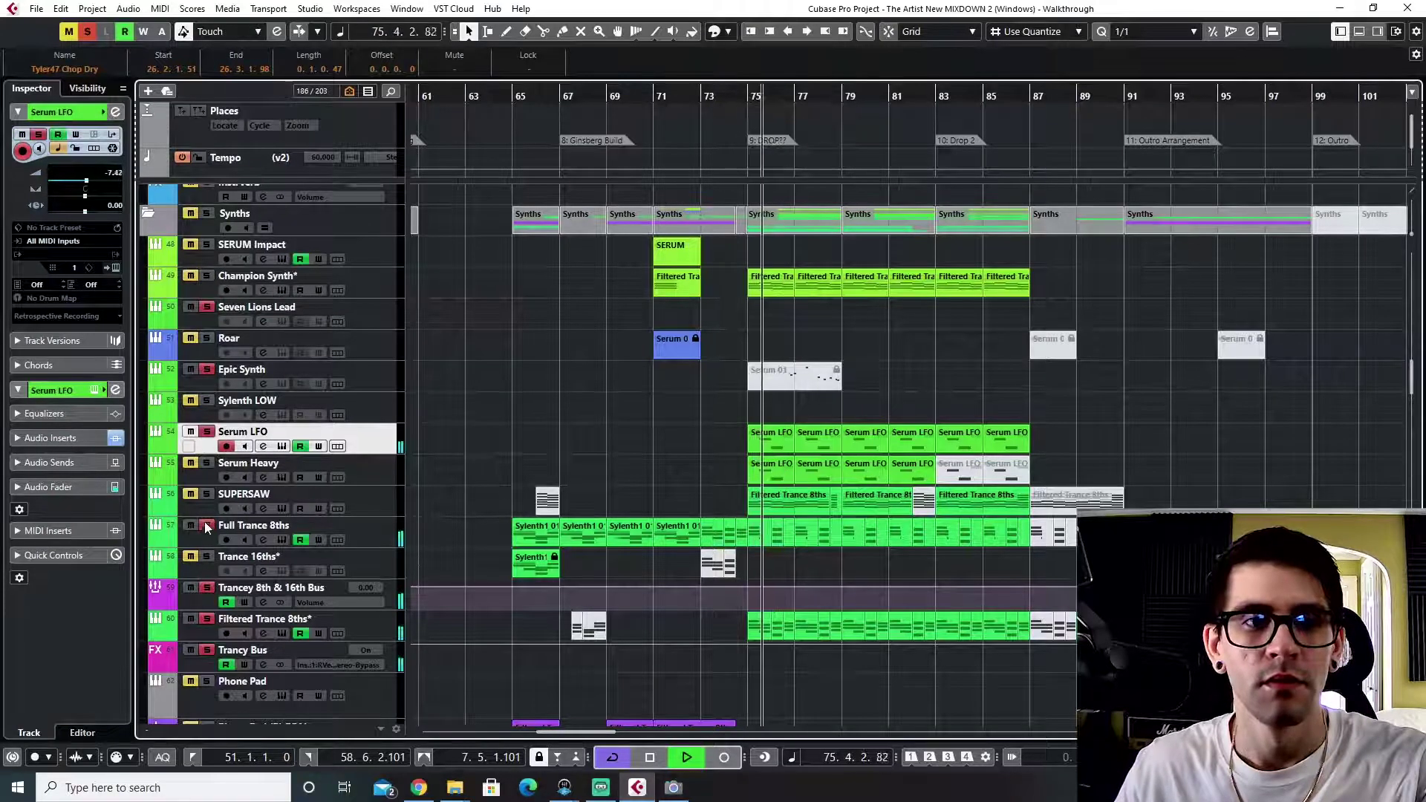
{"action": "key", "text": "space"}
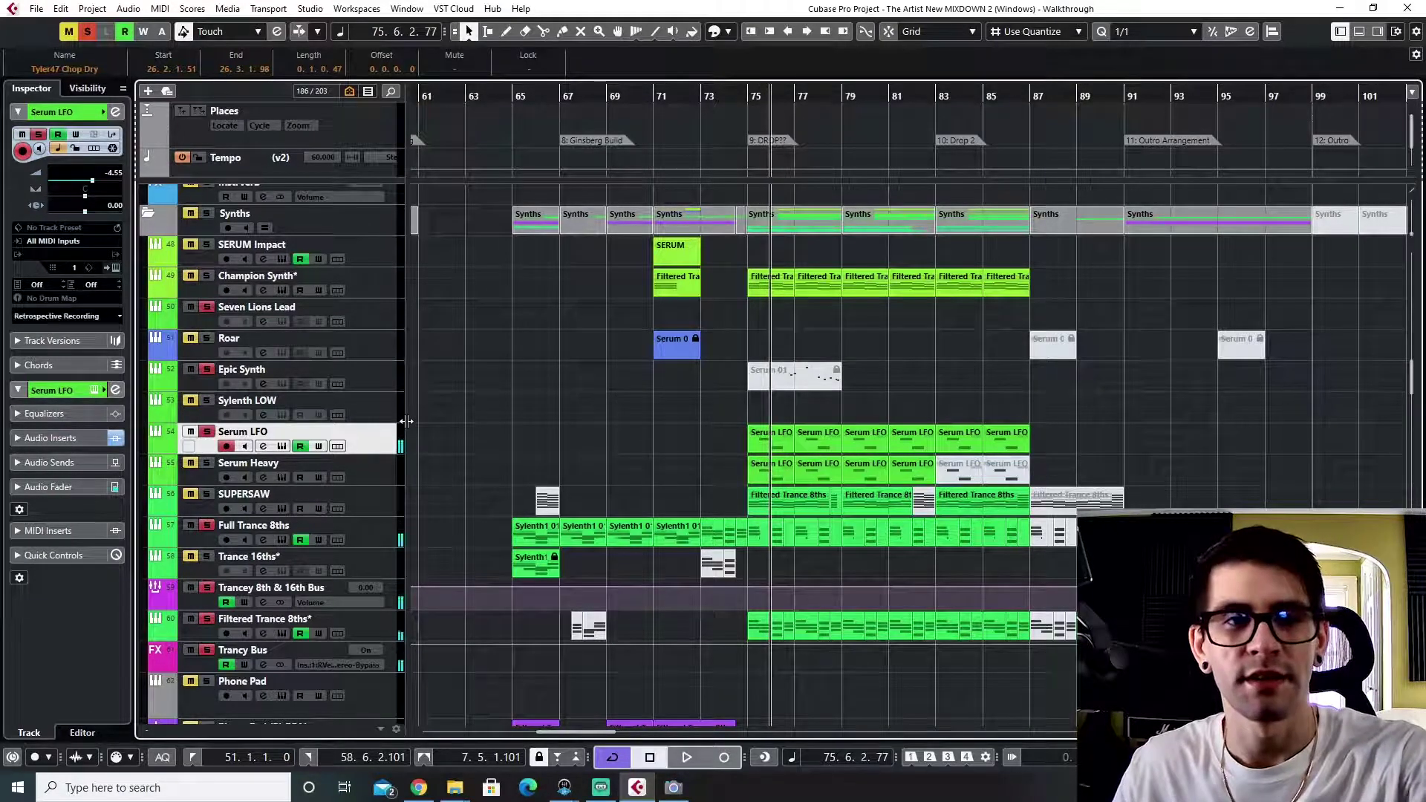
- Open the Serum instrument of the Serum LFO track and switch its Band 12 filter off and on again to compare the sound
{"action": "left_click", "coordinate": [281, 446]}
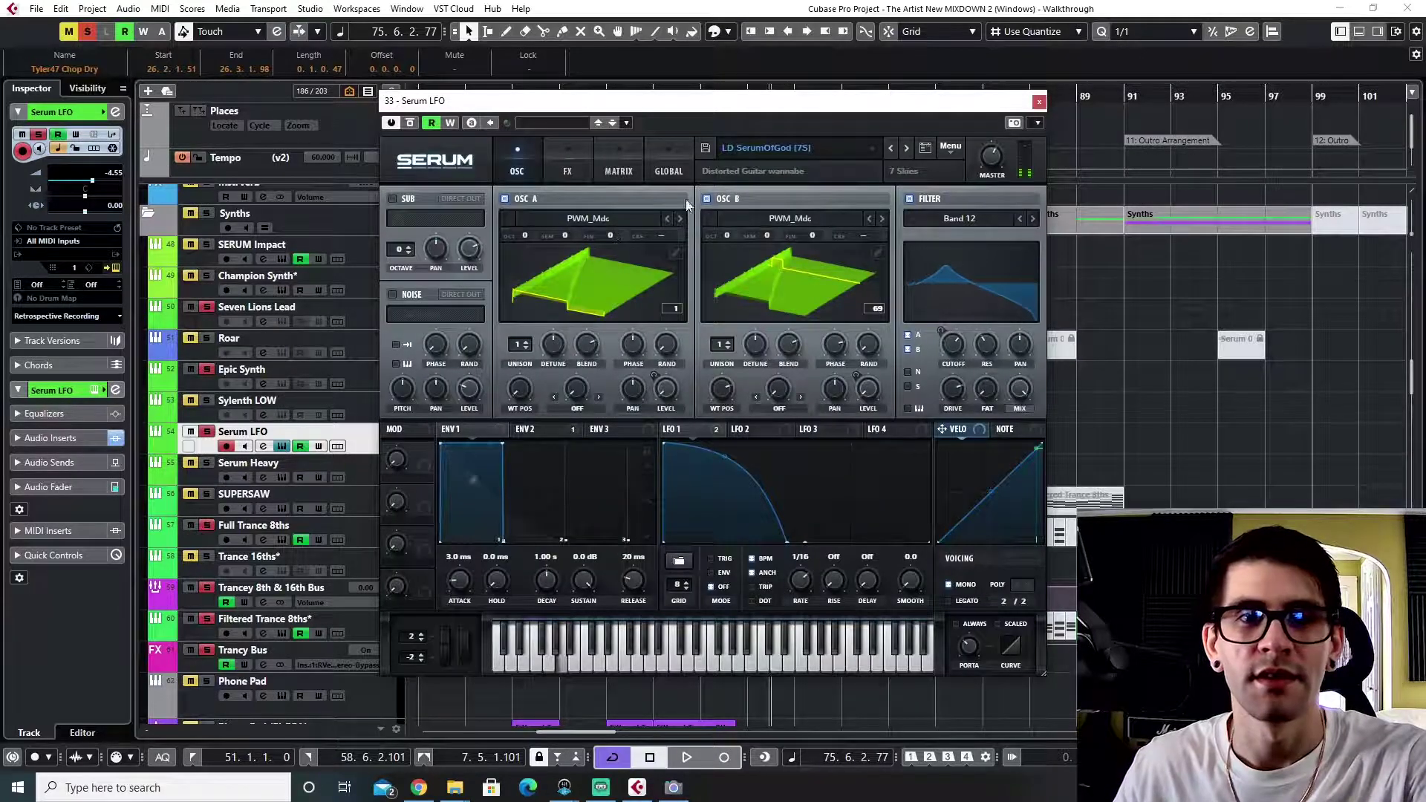
{"action": "left_click", "coordinate": [908, 197]}
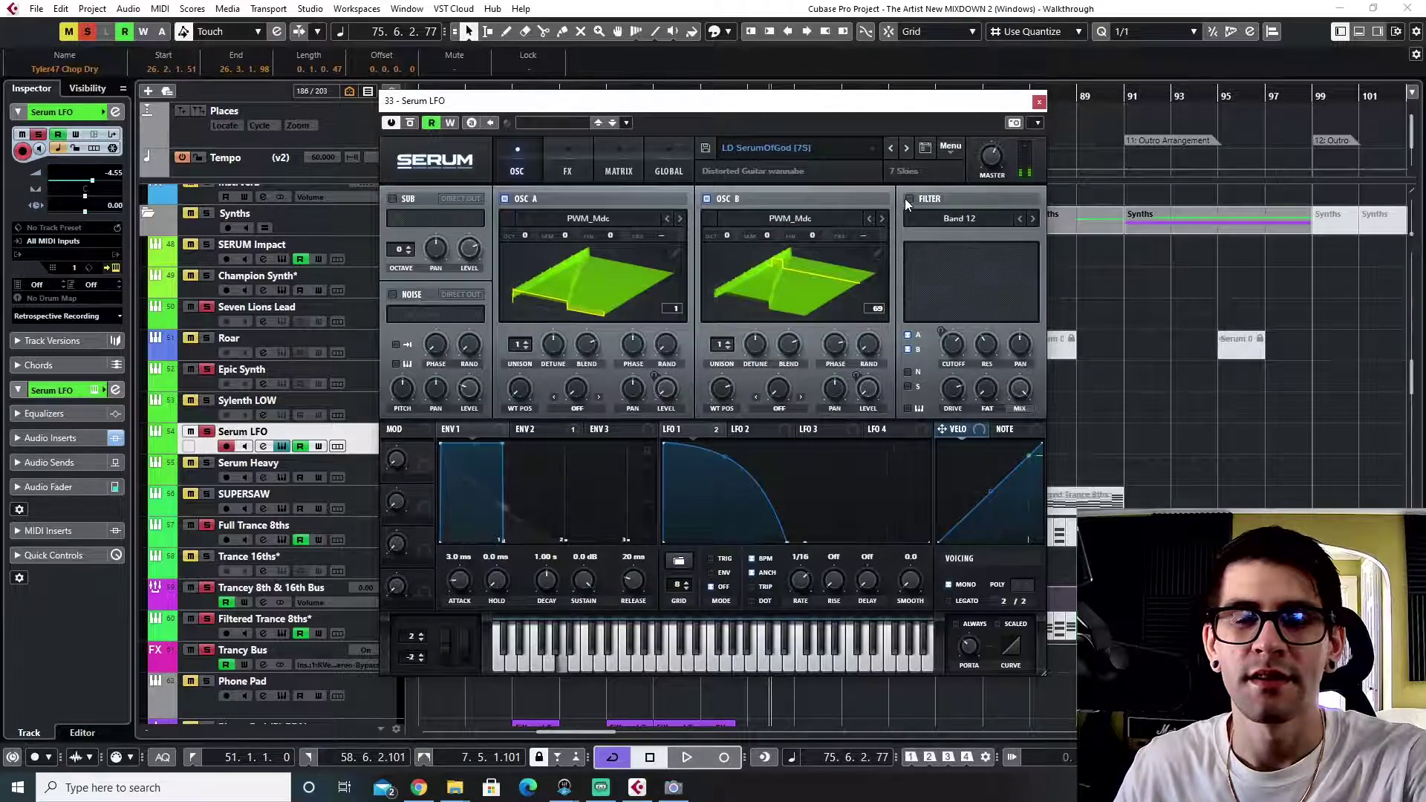
{"action": "left_click", "coordinate": [909, 198]}
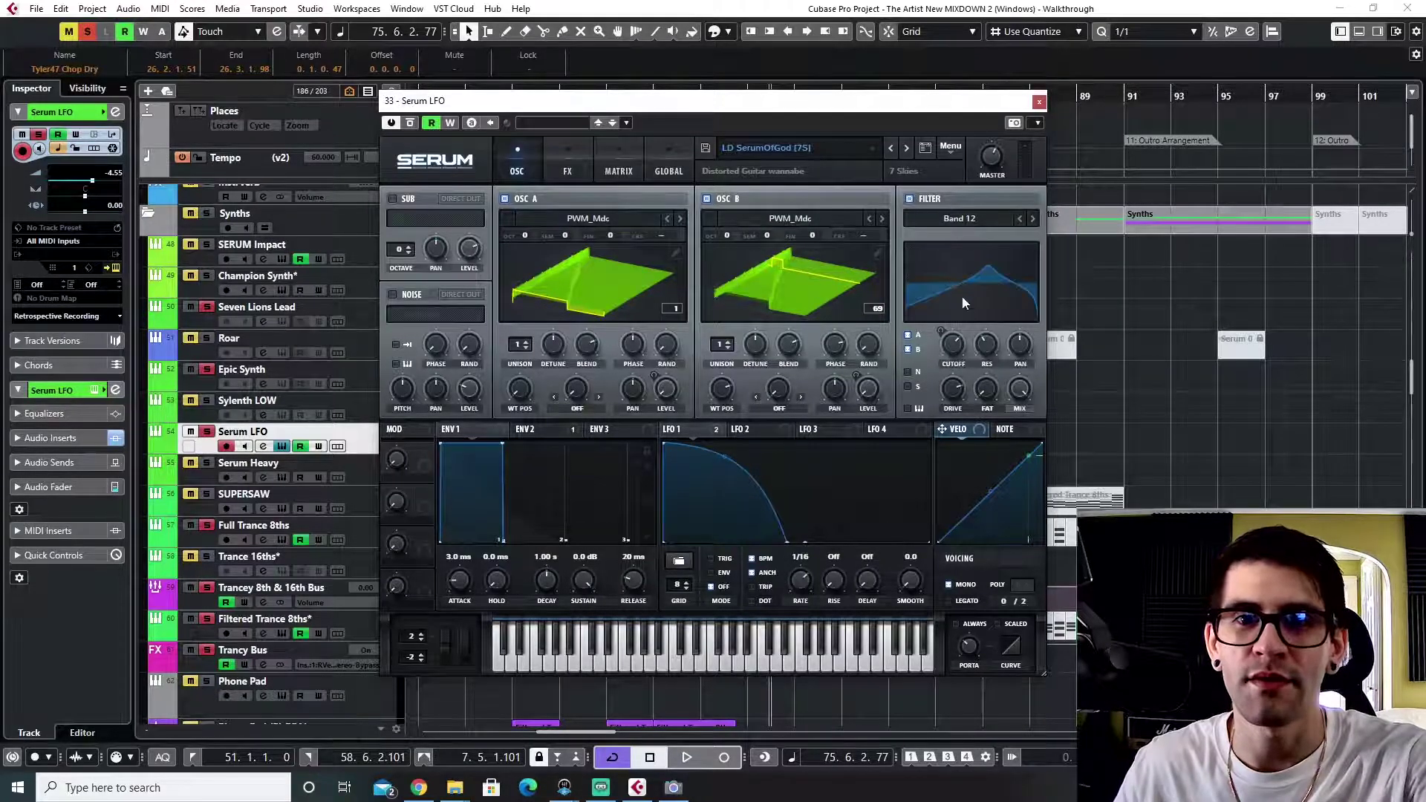
- Show Envelope 2 and its filter cutoff modulation in Serum, and compare the sound with the filter off and on again
{"action": "left_click", "coordinate": [531, 430]}
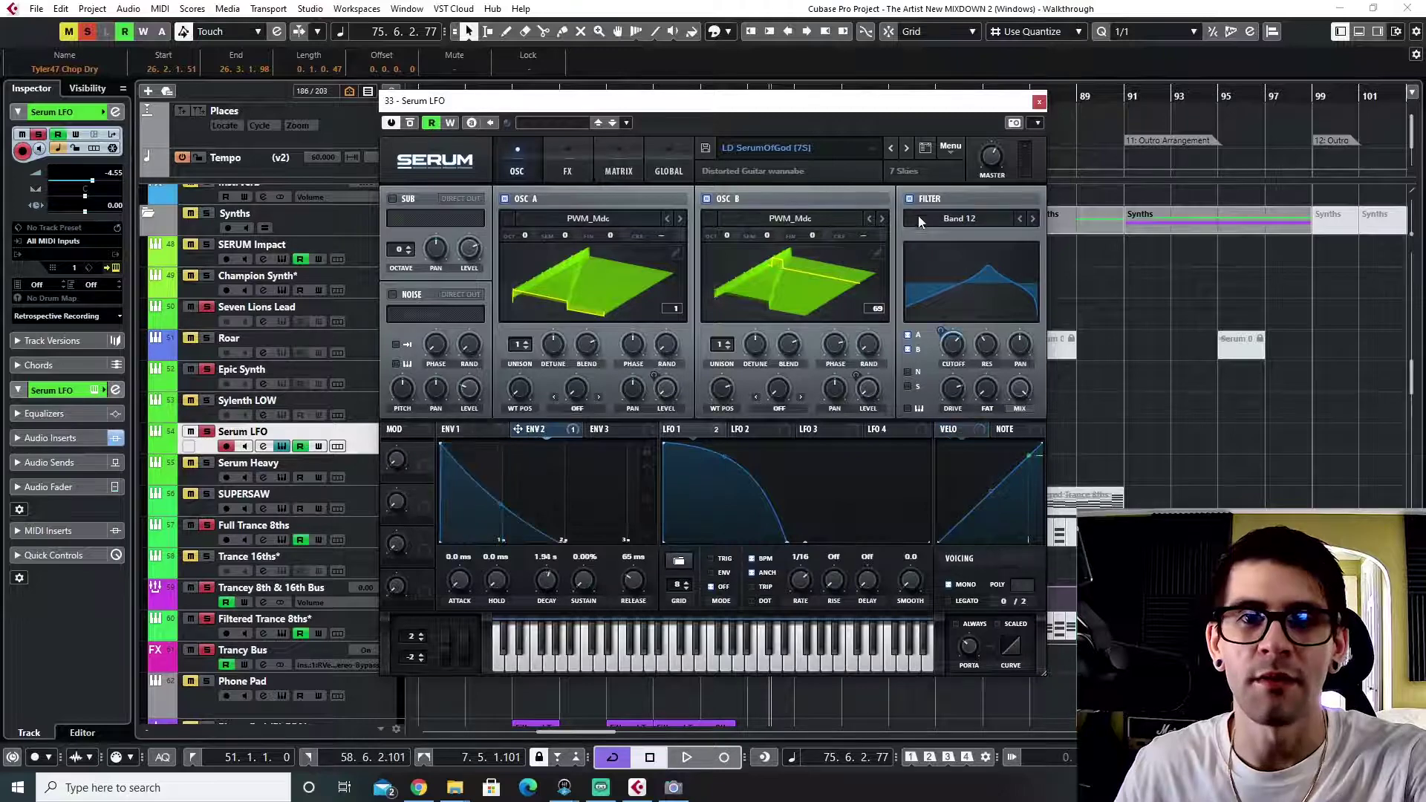
{"action": "left_click", "coordinate": [951, 347]}
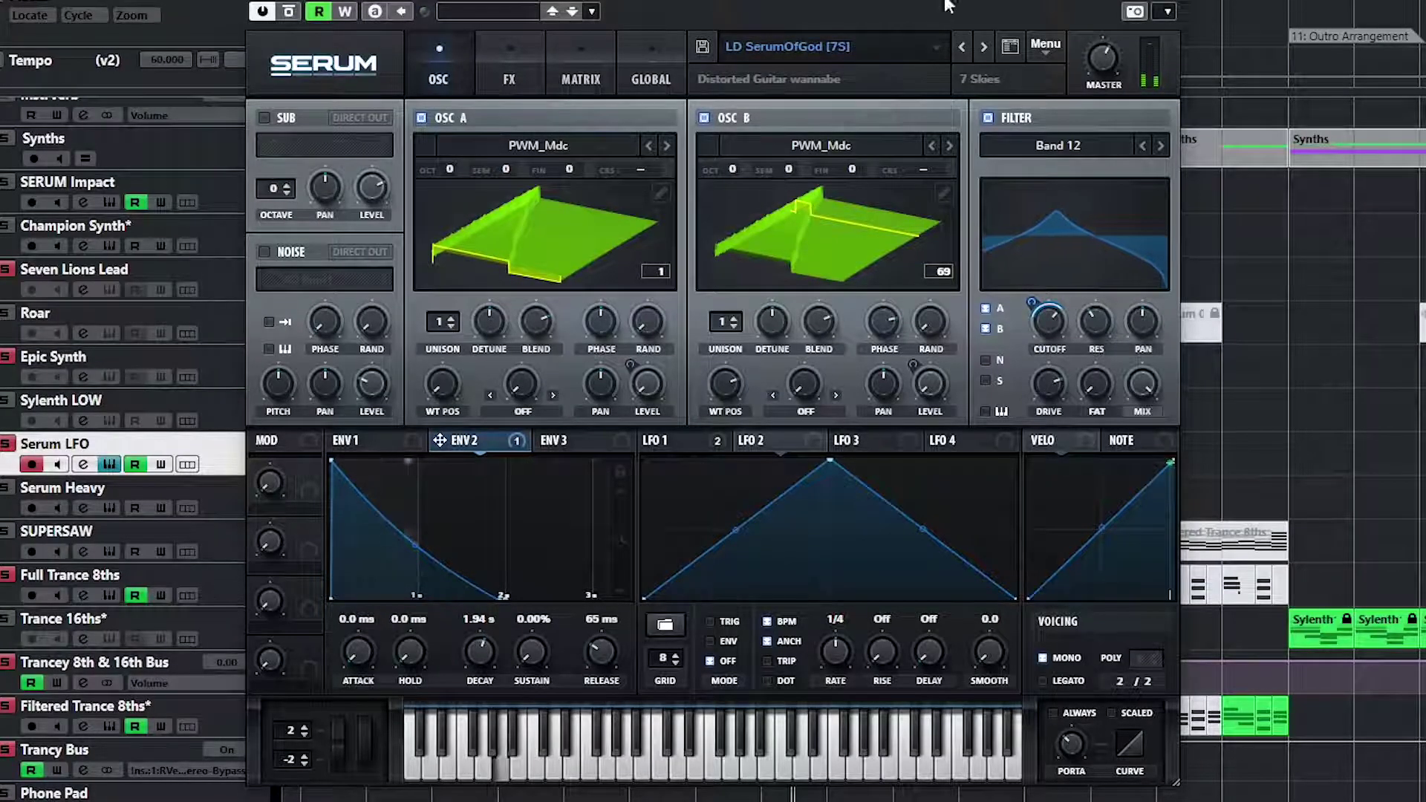
{"action": "left_click", "coordinate": [986, 117]}
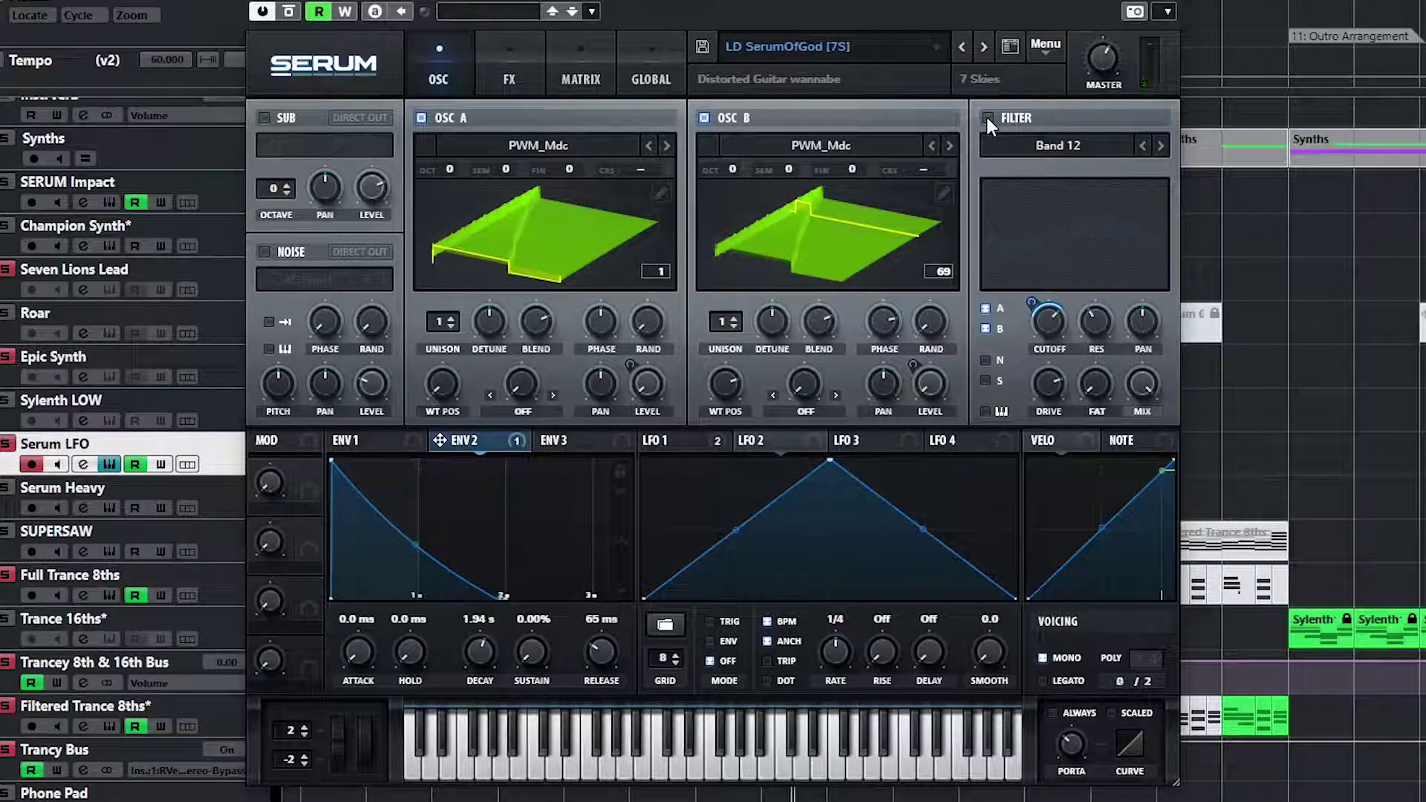
{"action": "left_click", "coordinate": [988, 117]}
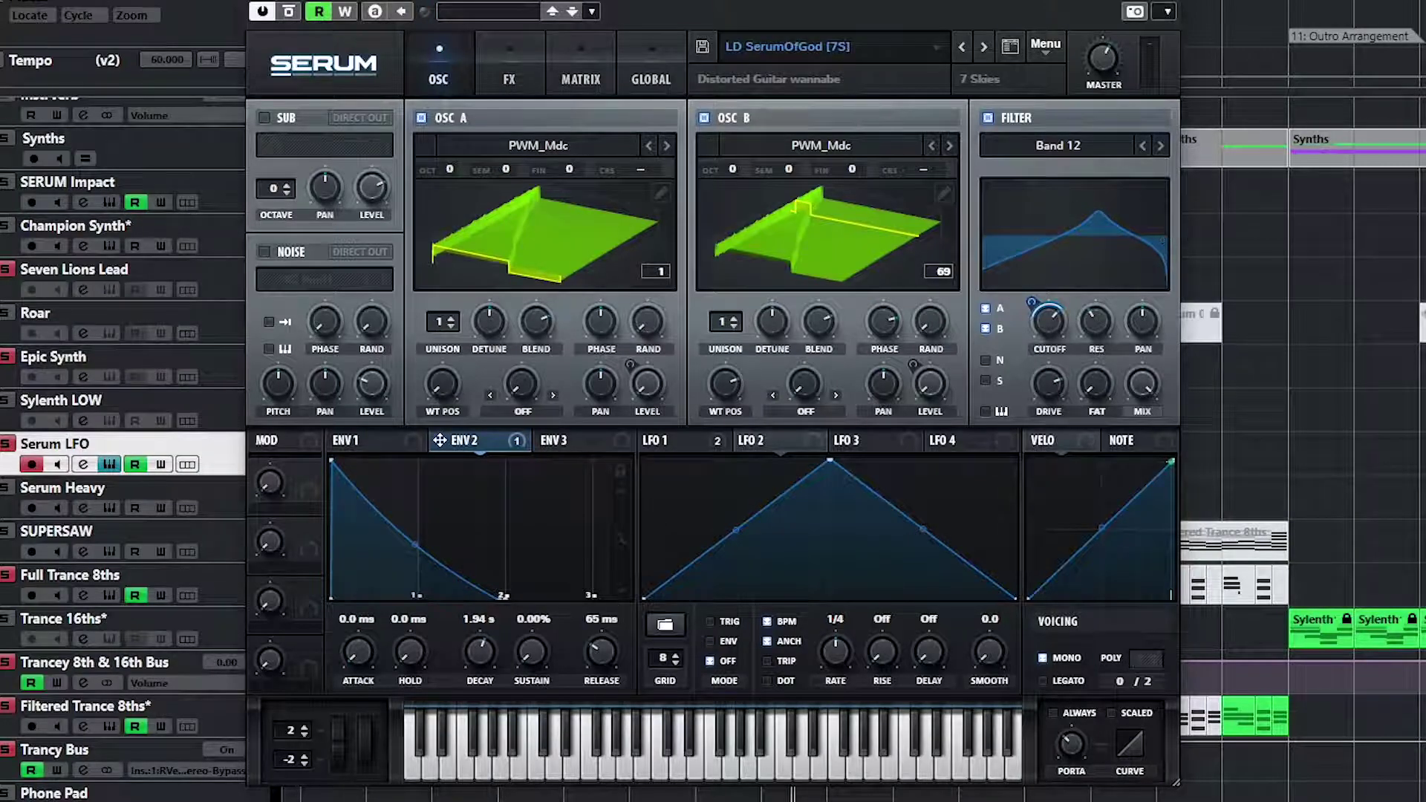
- Show Serum's effects rack and switch the compressor off and on again to compare the sound
{"action": "left_click", "coordinate": [492, 68]}
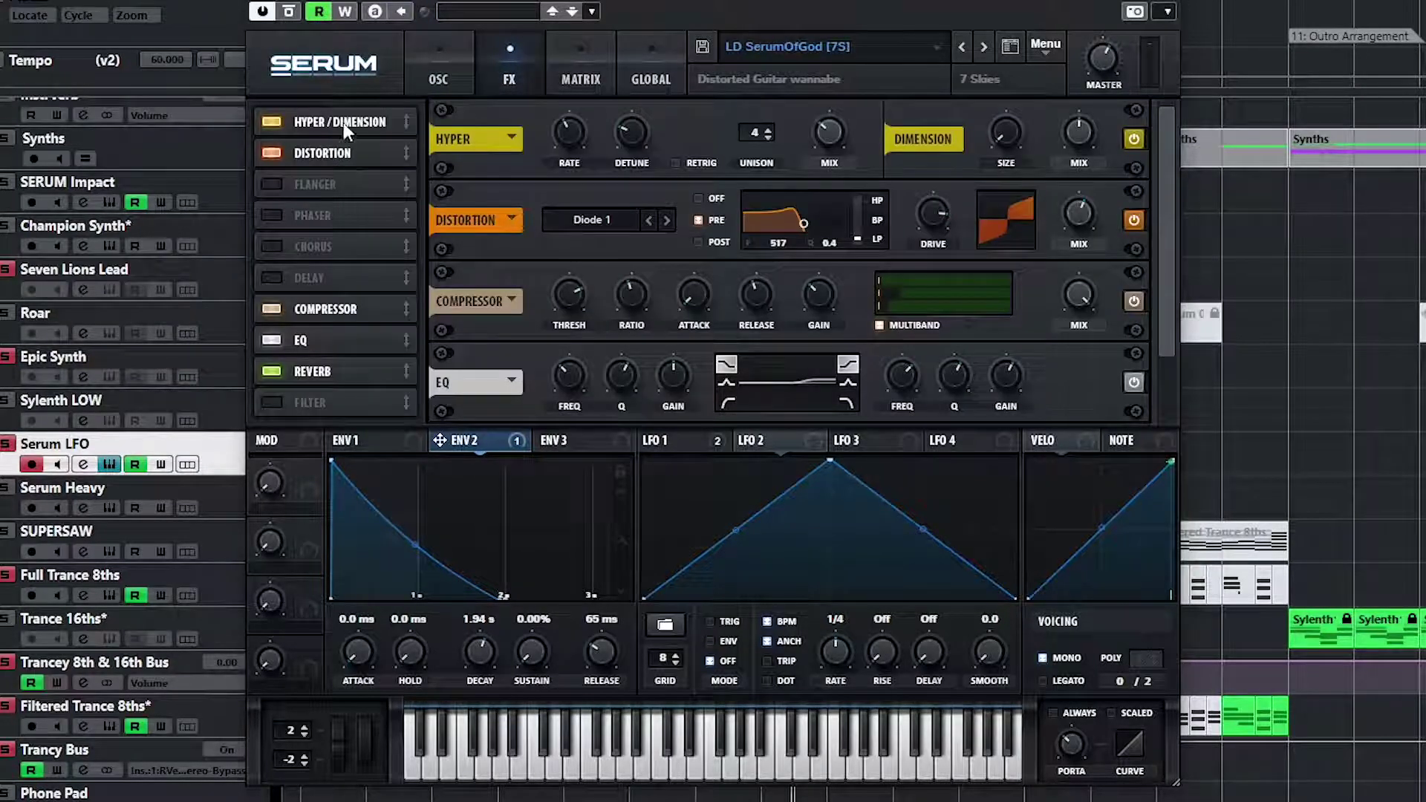
{"action": "scroll", "coordinate": [318, 314], "scroll_direction": "down", "scroll_amount": 1}
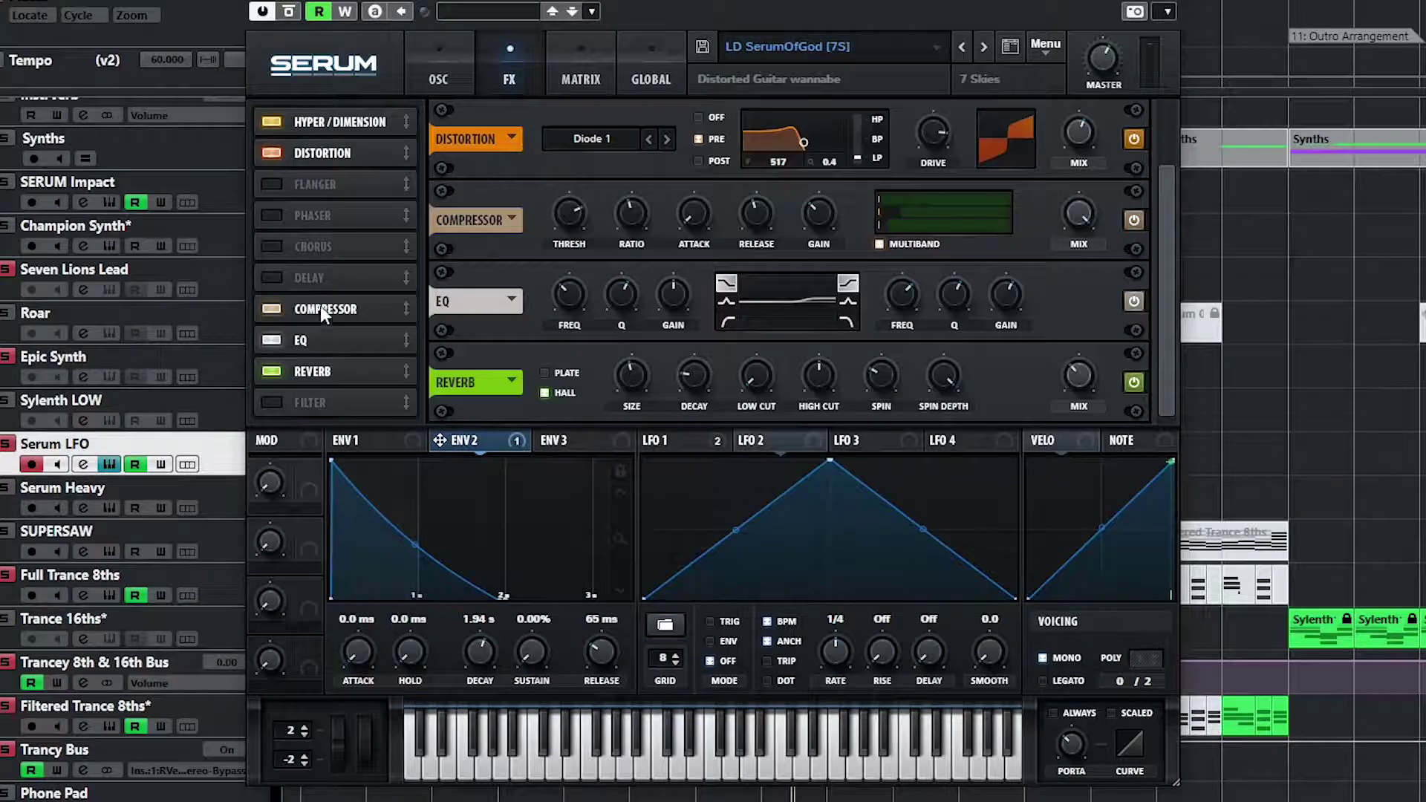
{"action": "left_click", "coordinate": [273, 309]}
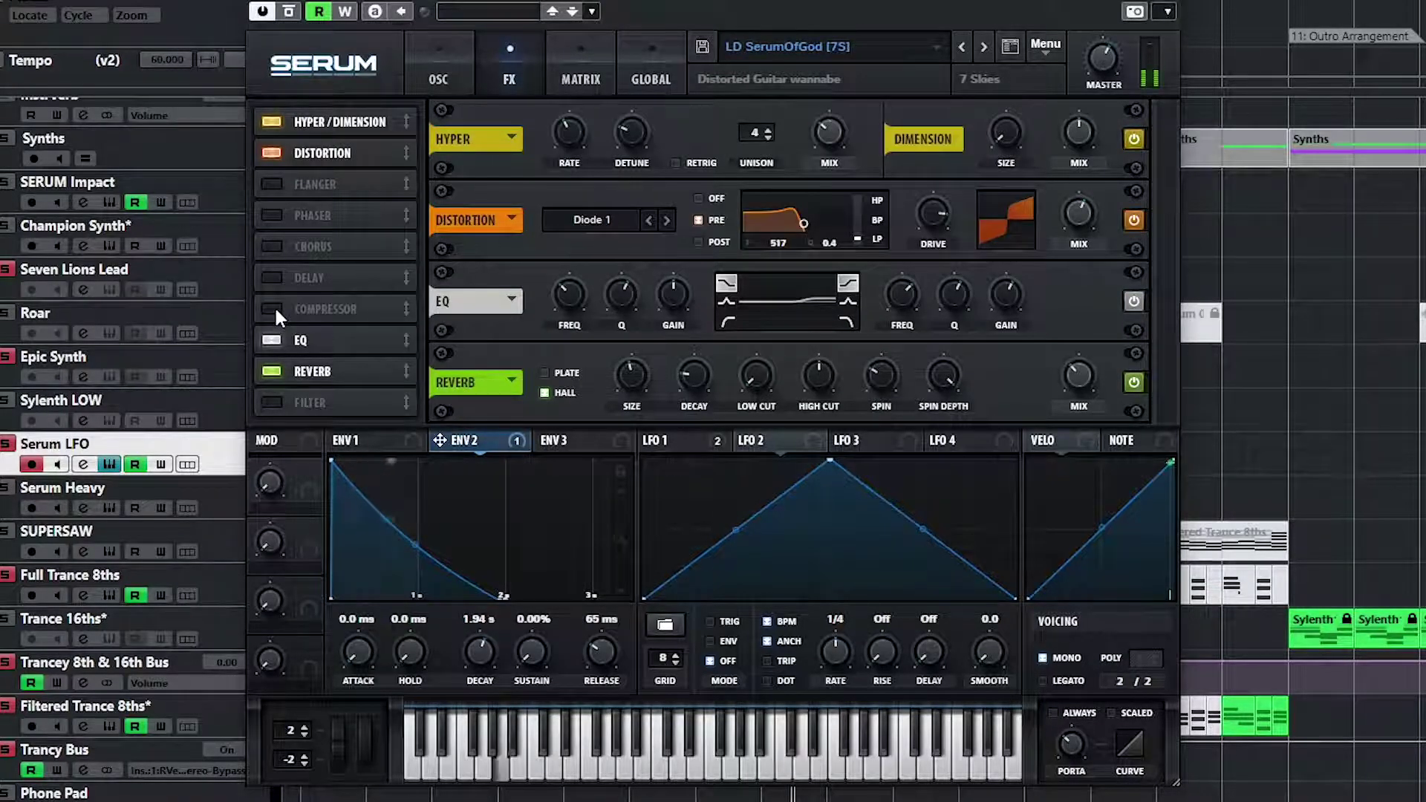
{"action": "left_click", "coordinate": [274, 309]}
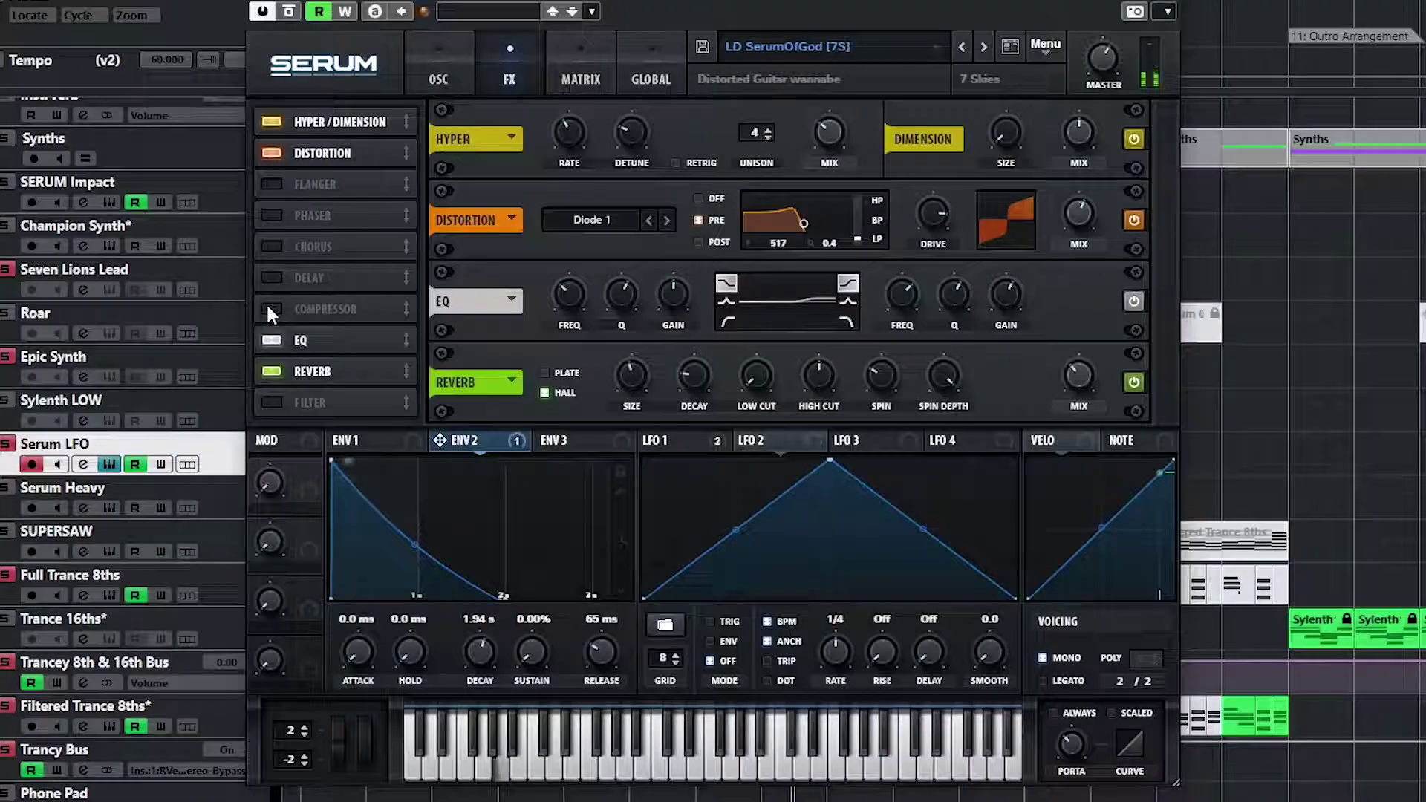
{"action": "left_click", "coordinate": [271, 308]}
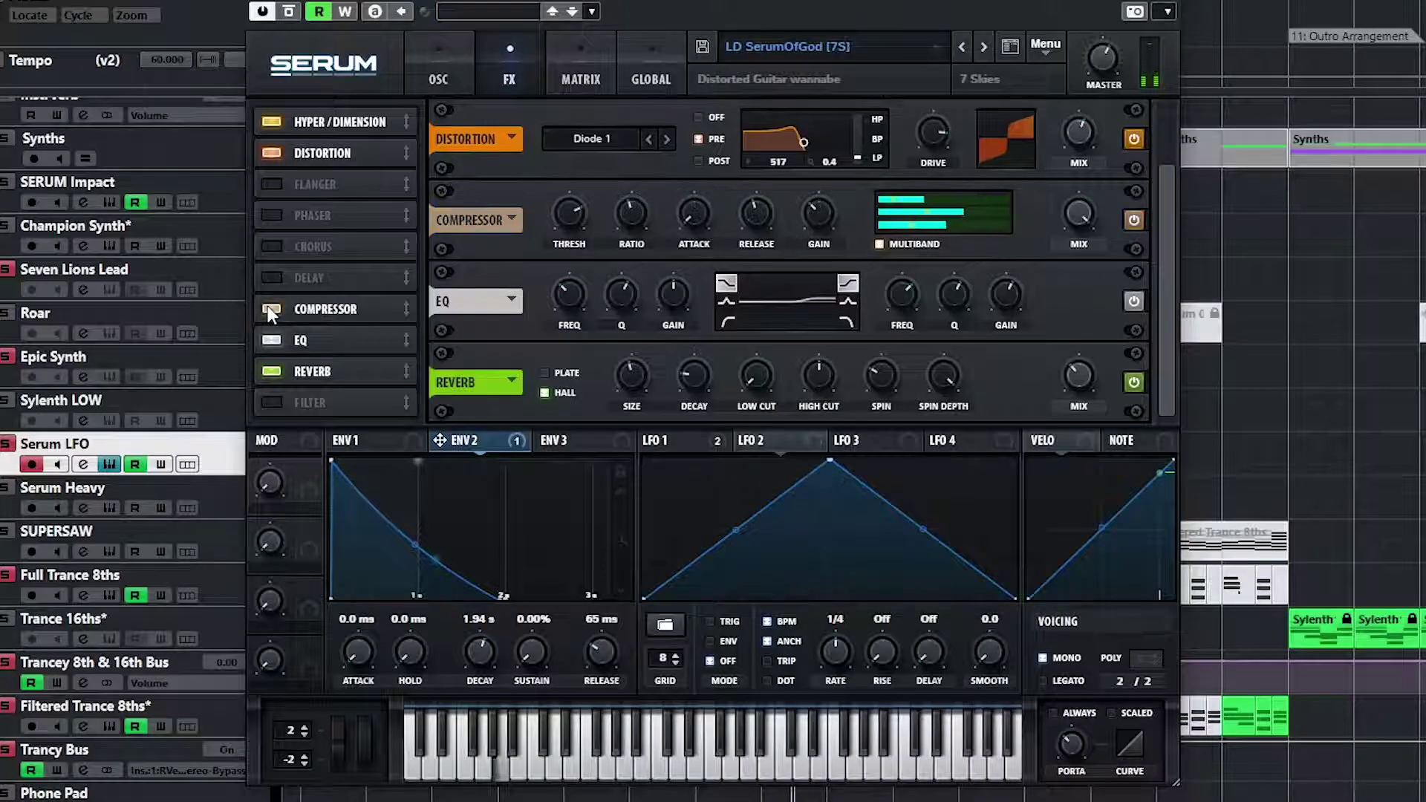
- Compare the sound with Serum's distortion switched off and on twice, and with its reverb switched off and on
{"action": "left_click", "coordinate": [277, 152]}
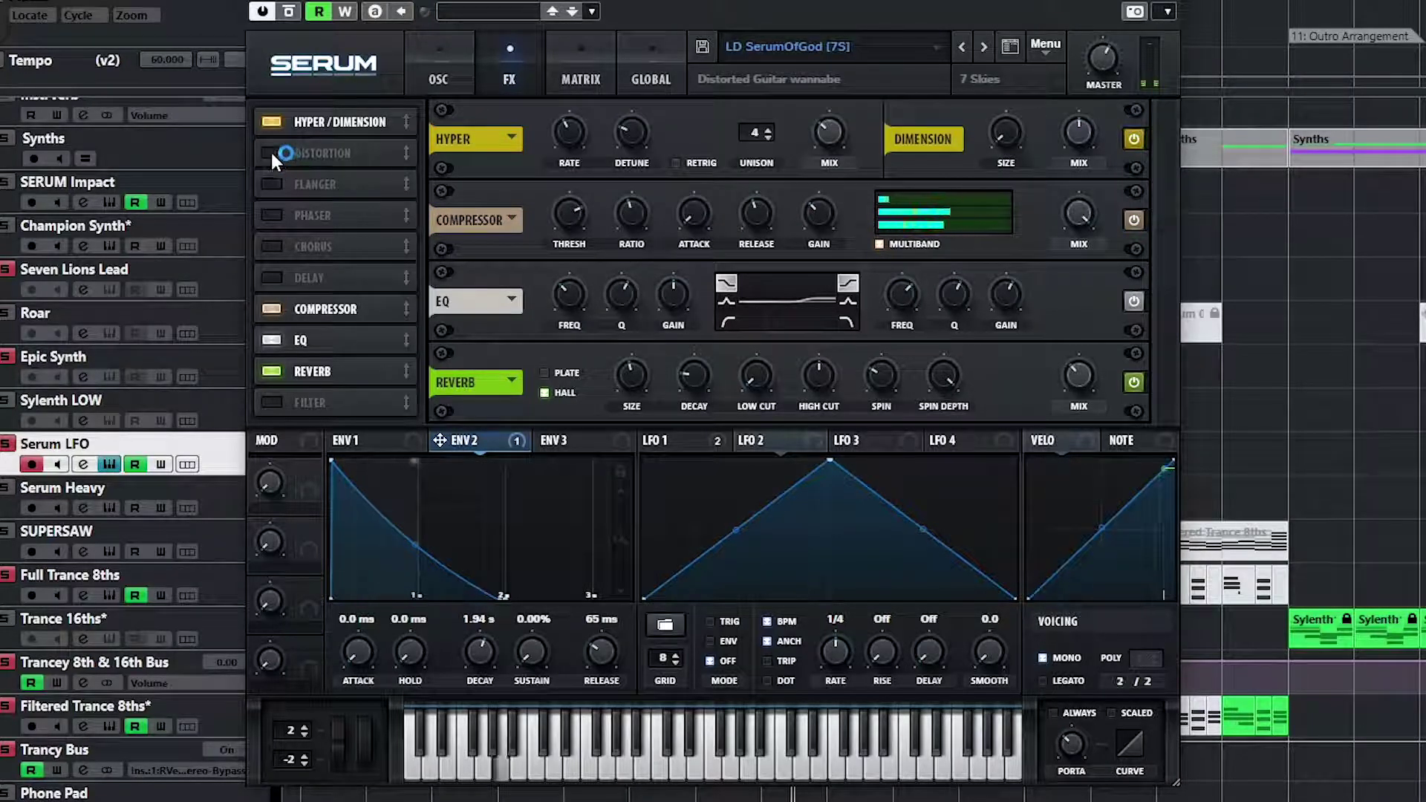
{"action": "left_click", "coordinate": [272, 152]}
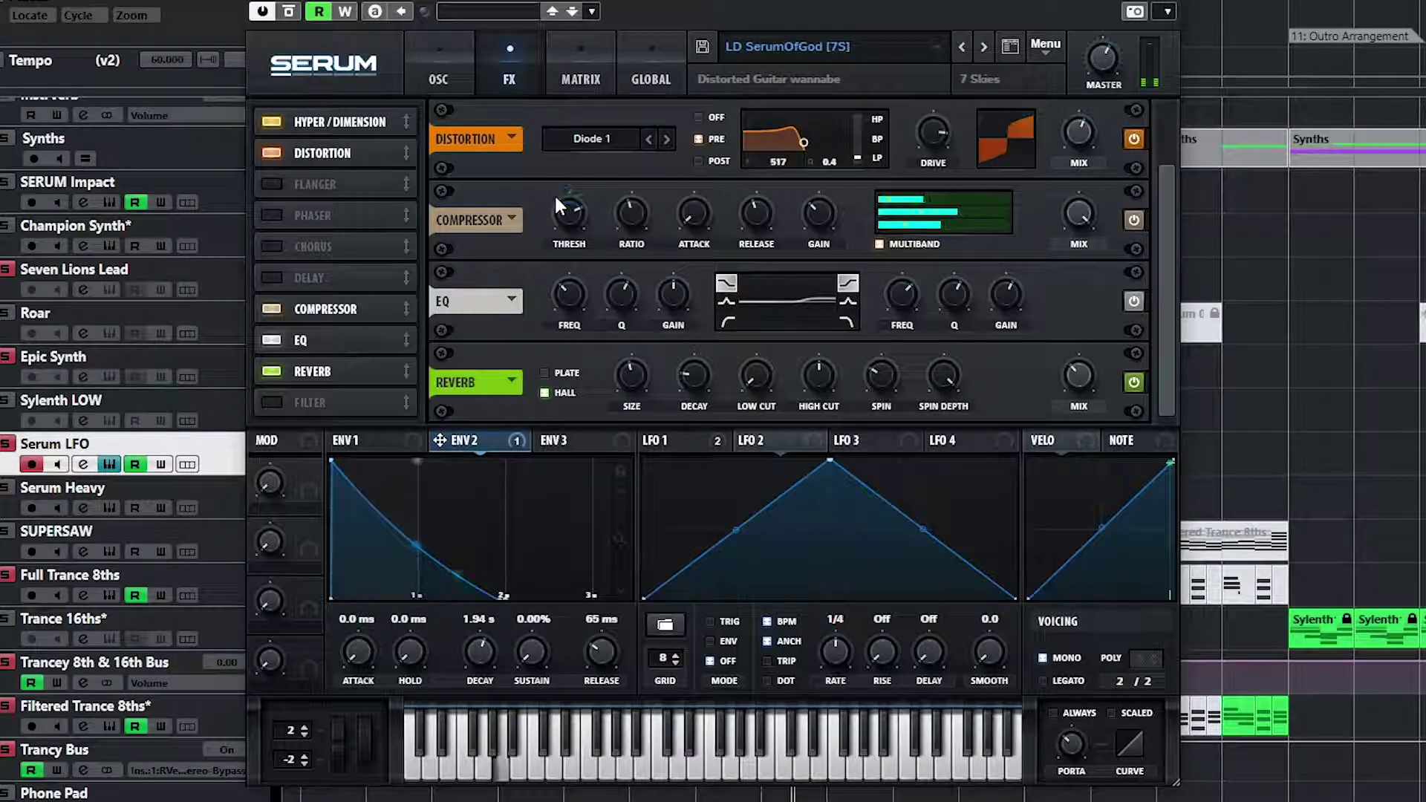
{"action": "left_click", "coordinate": [272, 152]}
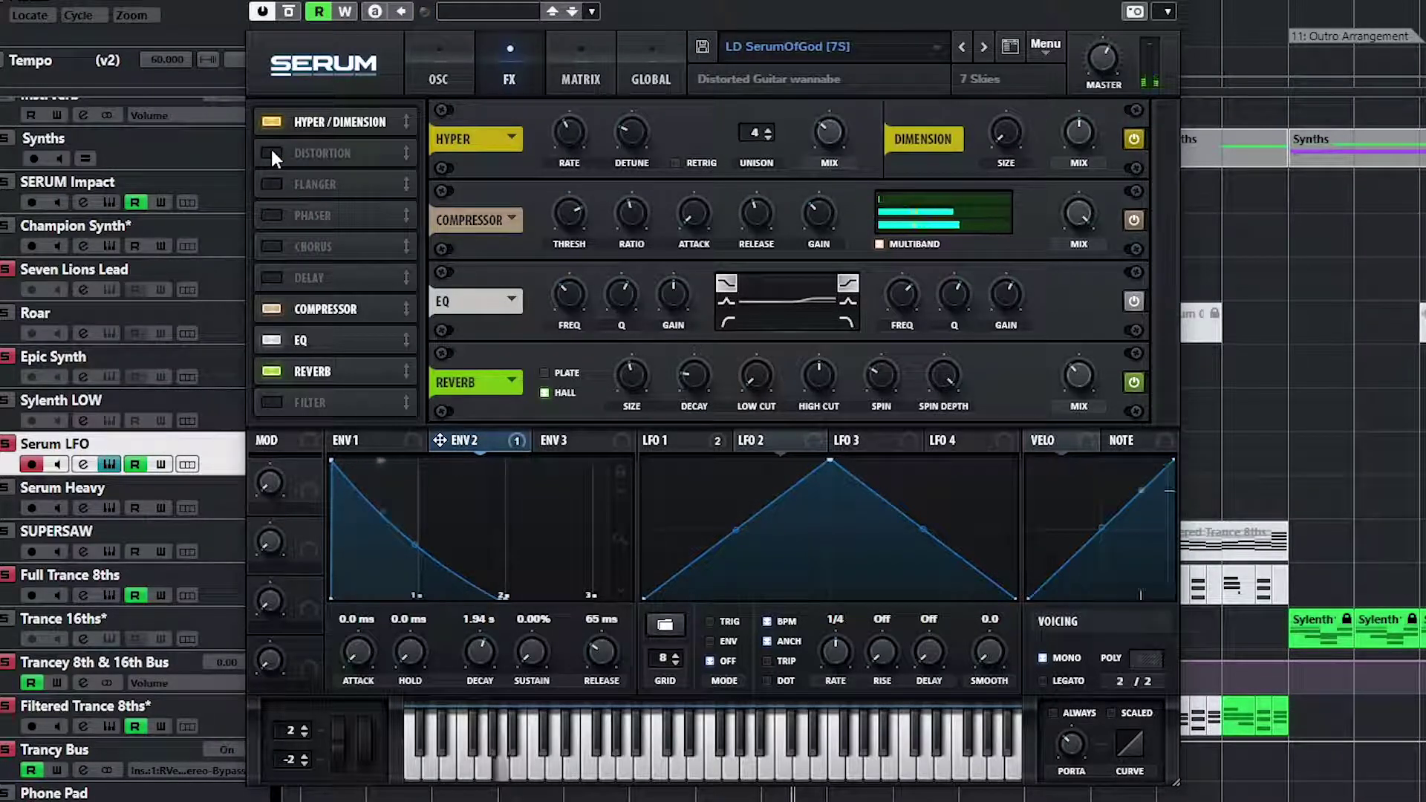
{"action": "left_click", "coordinate": [272, 153]}
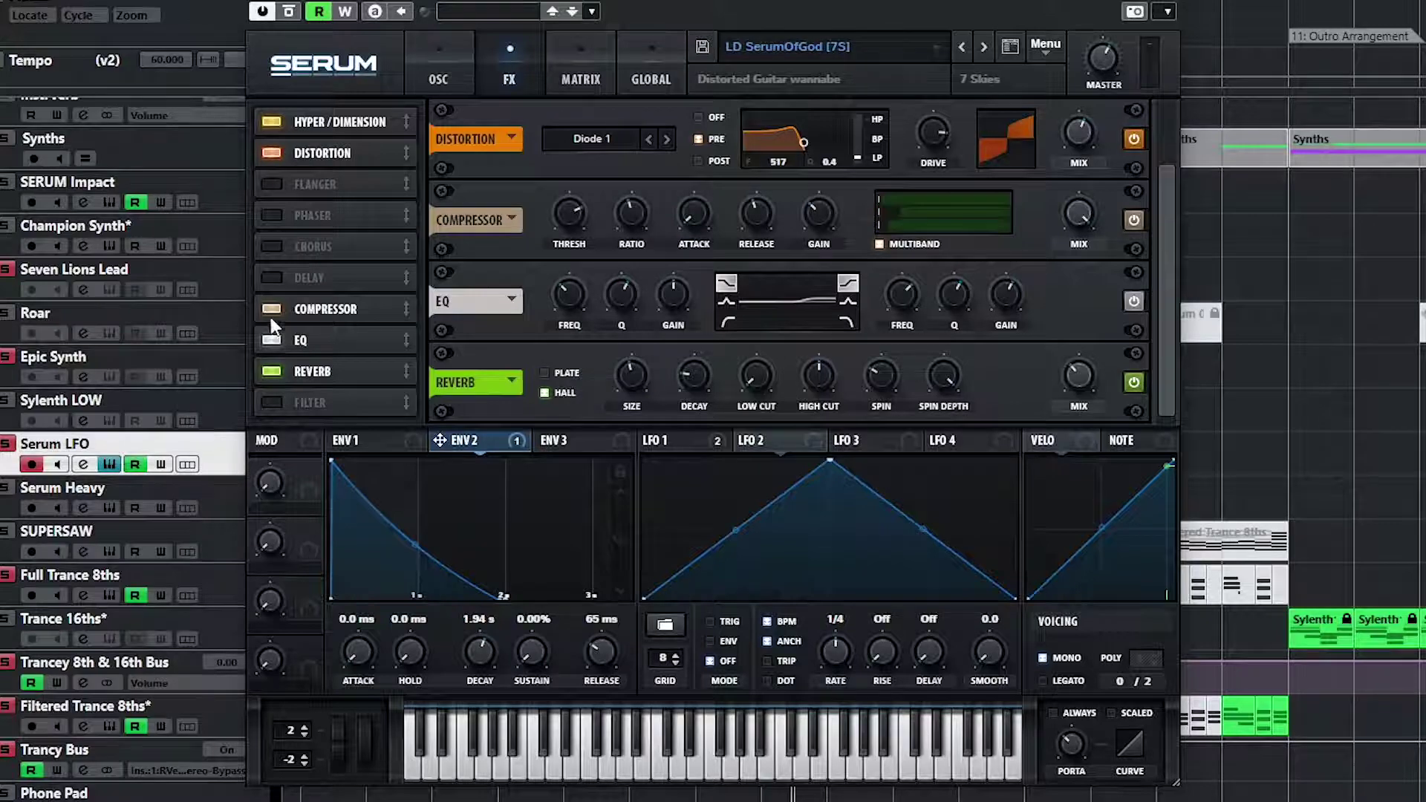
{"action": "left_click", "coordinate": [271, 372]}
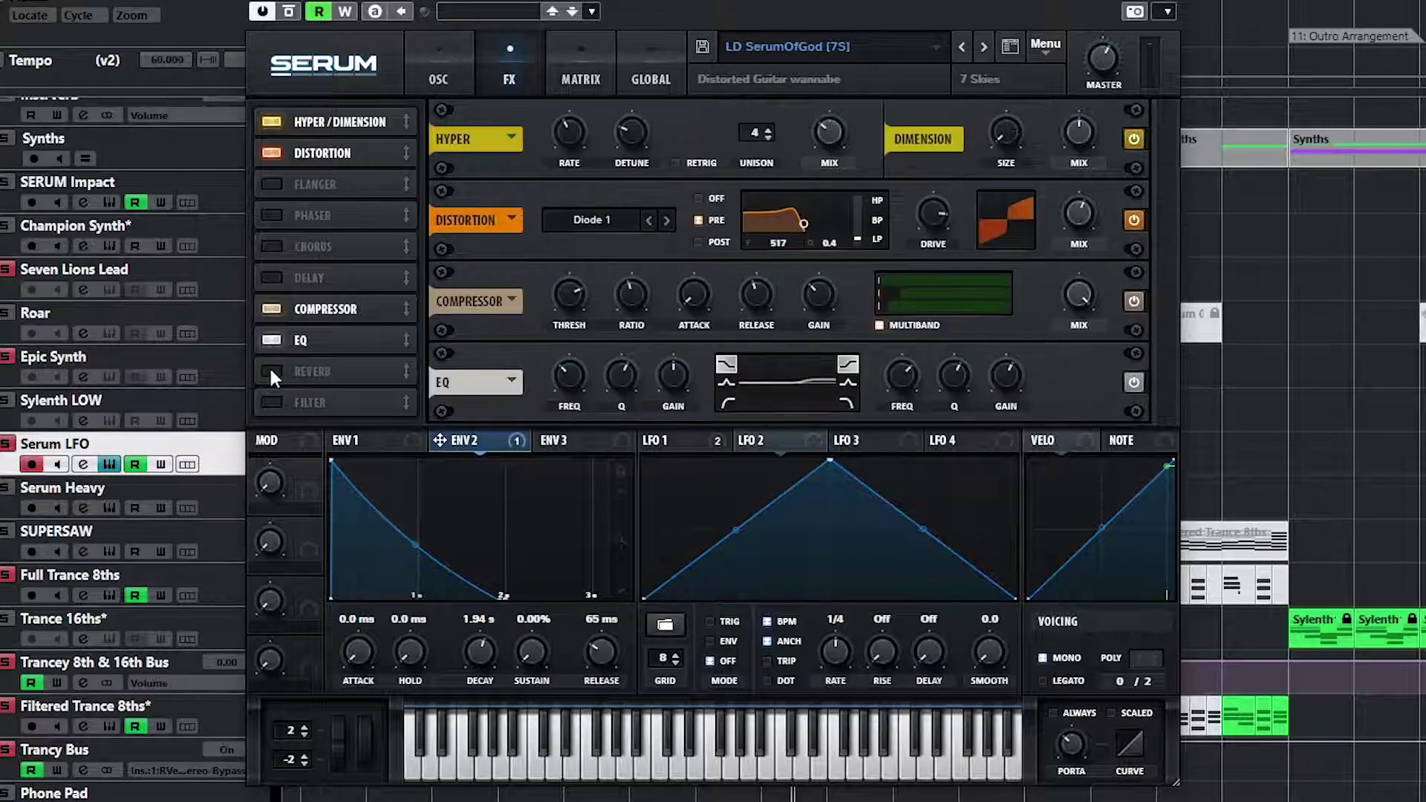
{"action": "left_click", "coordinate": [271, 371]}
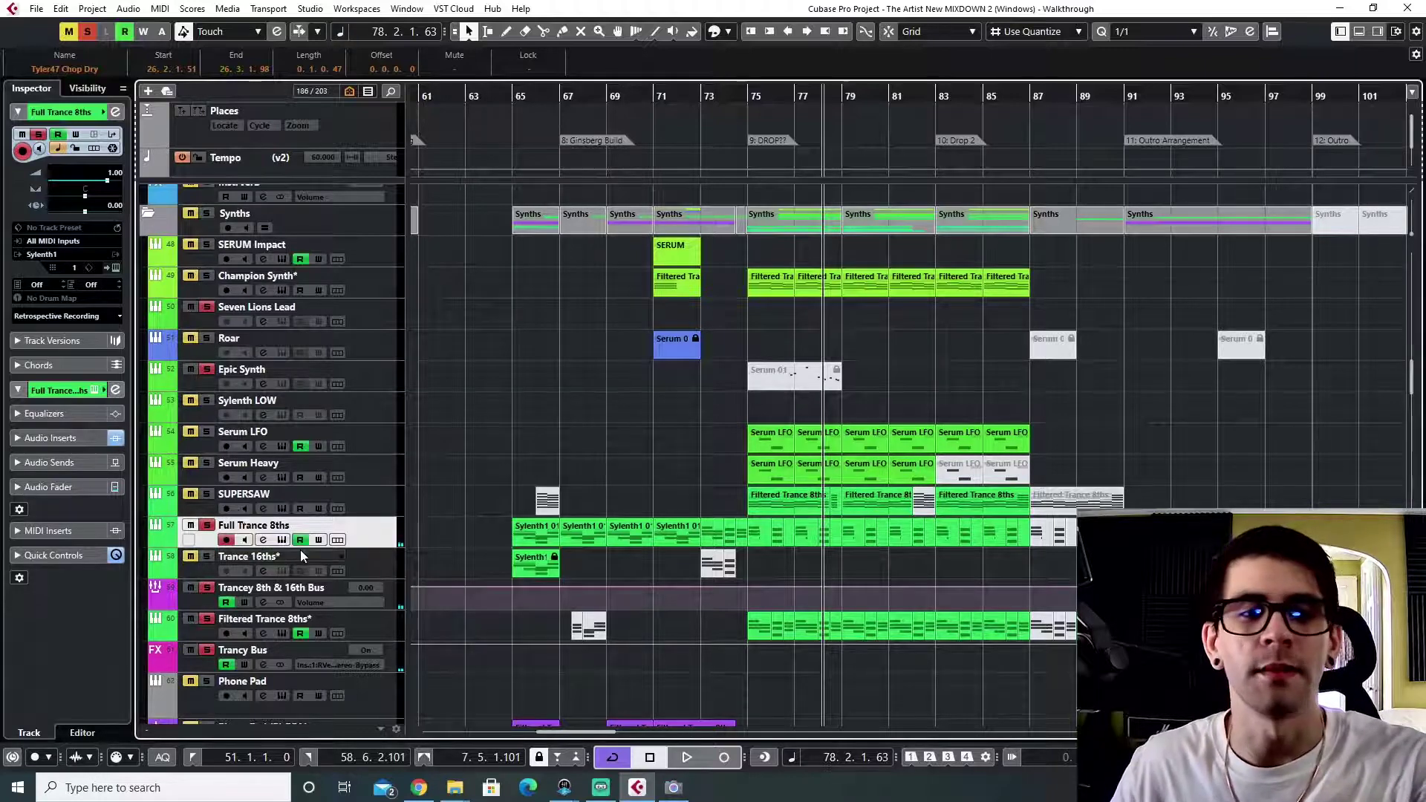
- Open the Sylenth1 instrument of the Full Trance 8ths track and show its Part B oscillators
{"action": "left_click", "coordinate": [282, 541]}
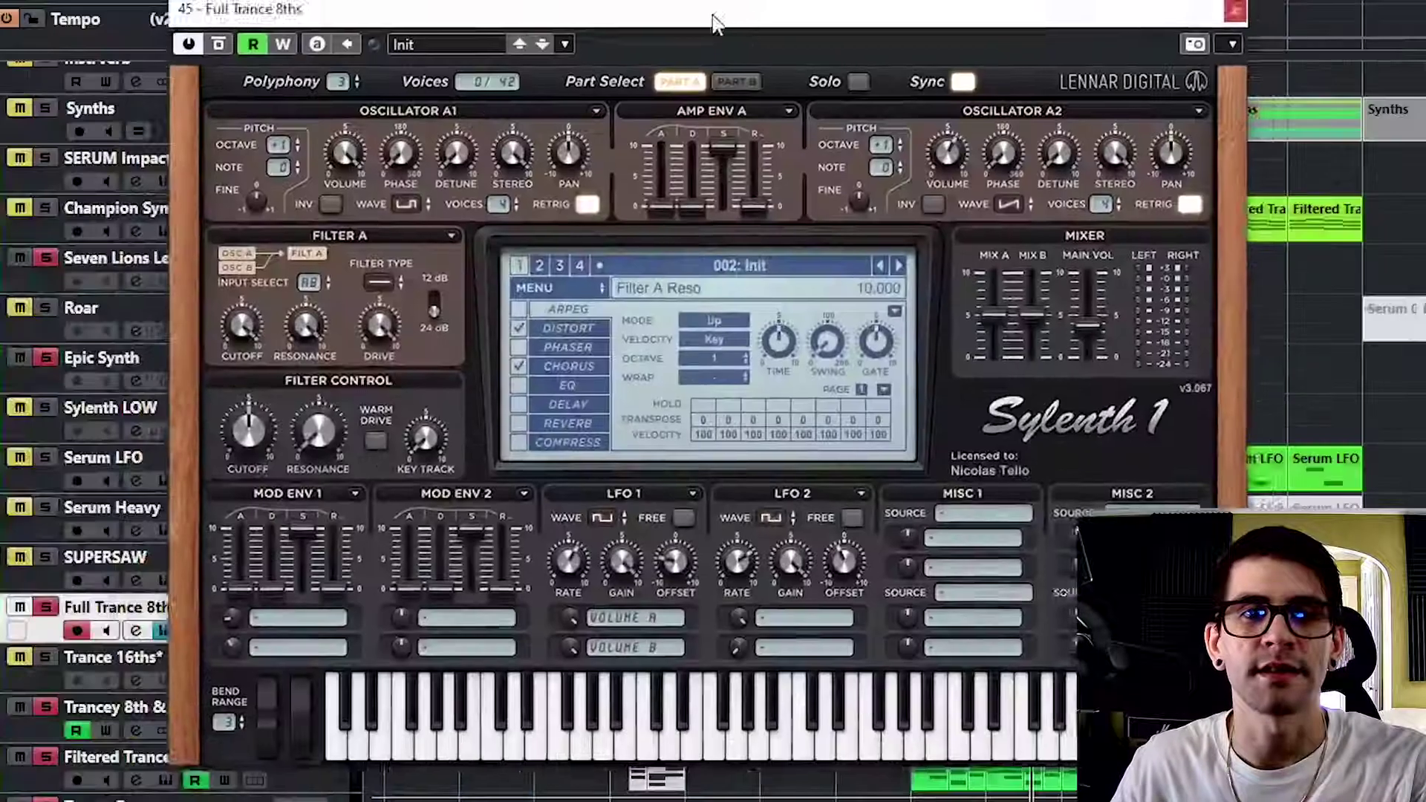
{"action": "left_click_drag", "start_coordinate": [711, 22], "coordinate": [742, 0]}
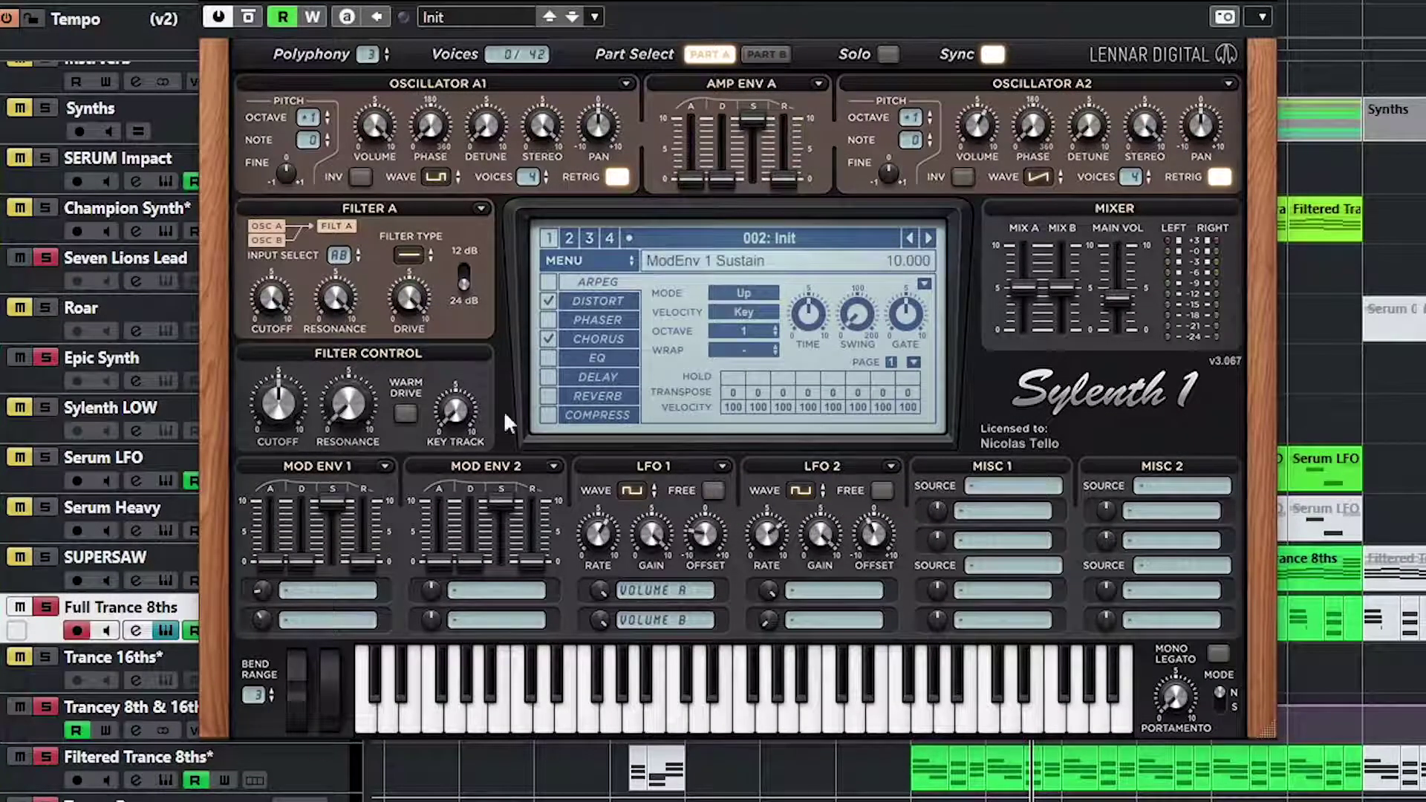
{"action": "left_click_drag", "start_coordinate": [664, 0], "coordinate": [629, 13]}
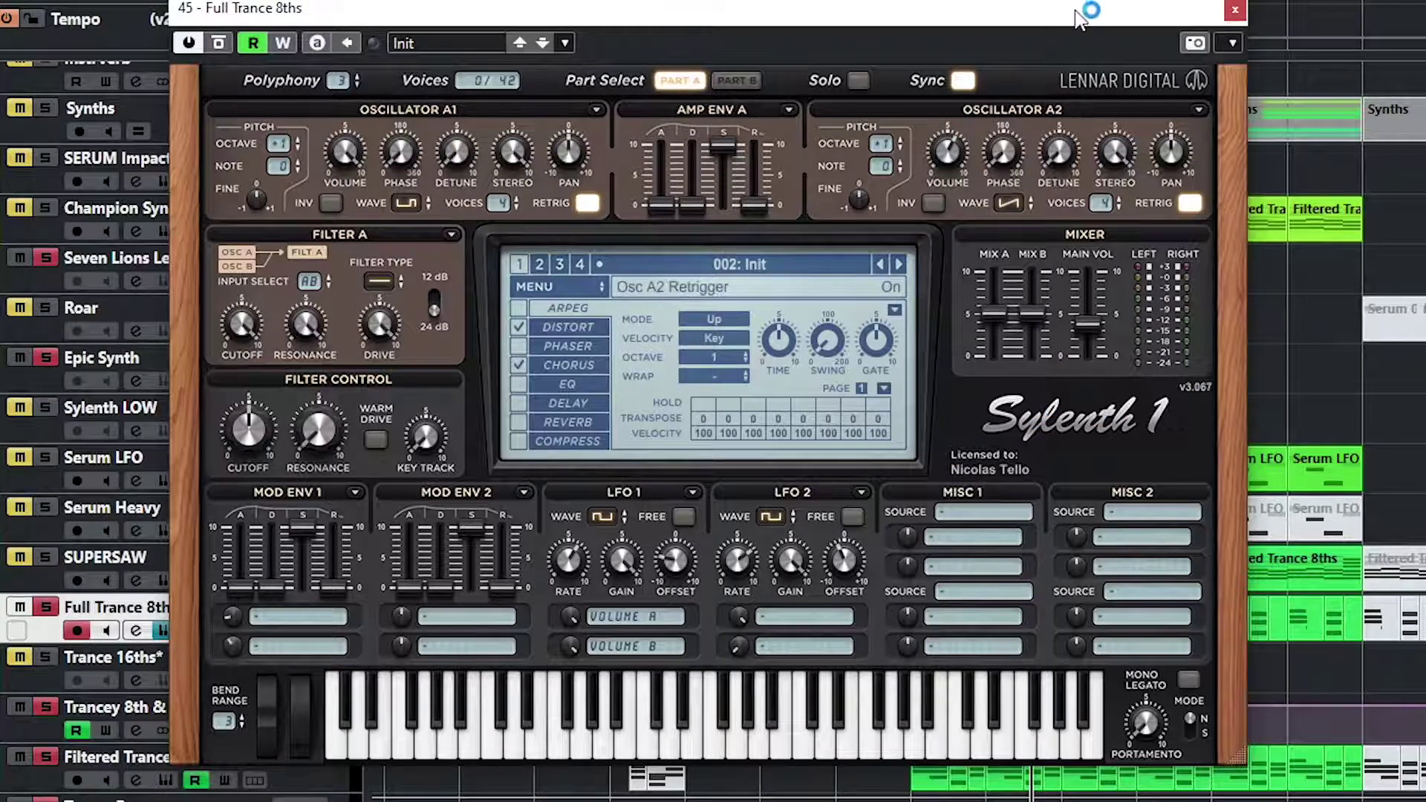
{"action": "left_click_drag", "start_coordinate": [1081, 18], "coordinate": [1070, 43]}
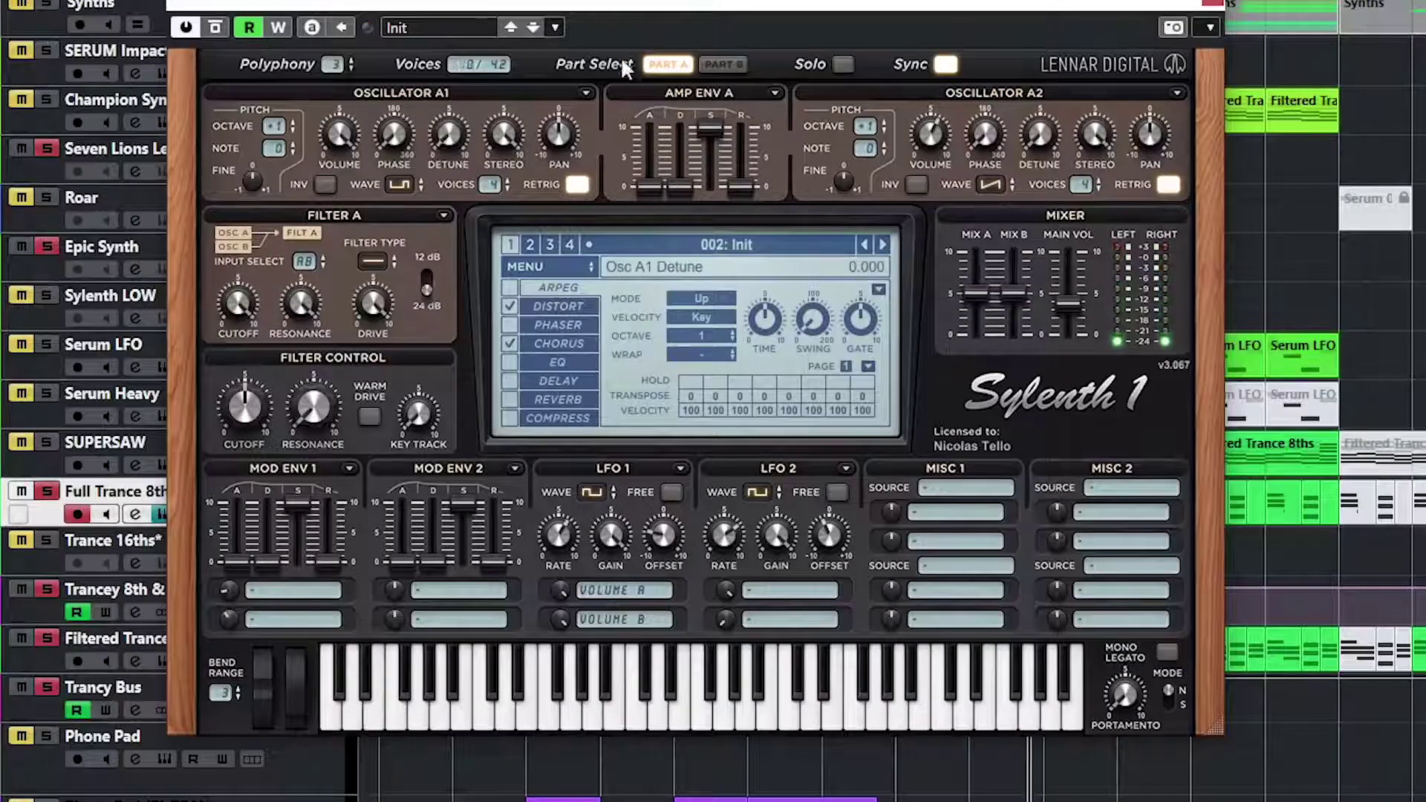
{"action": "left_click", "coordinate": [722, 65]}
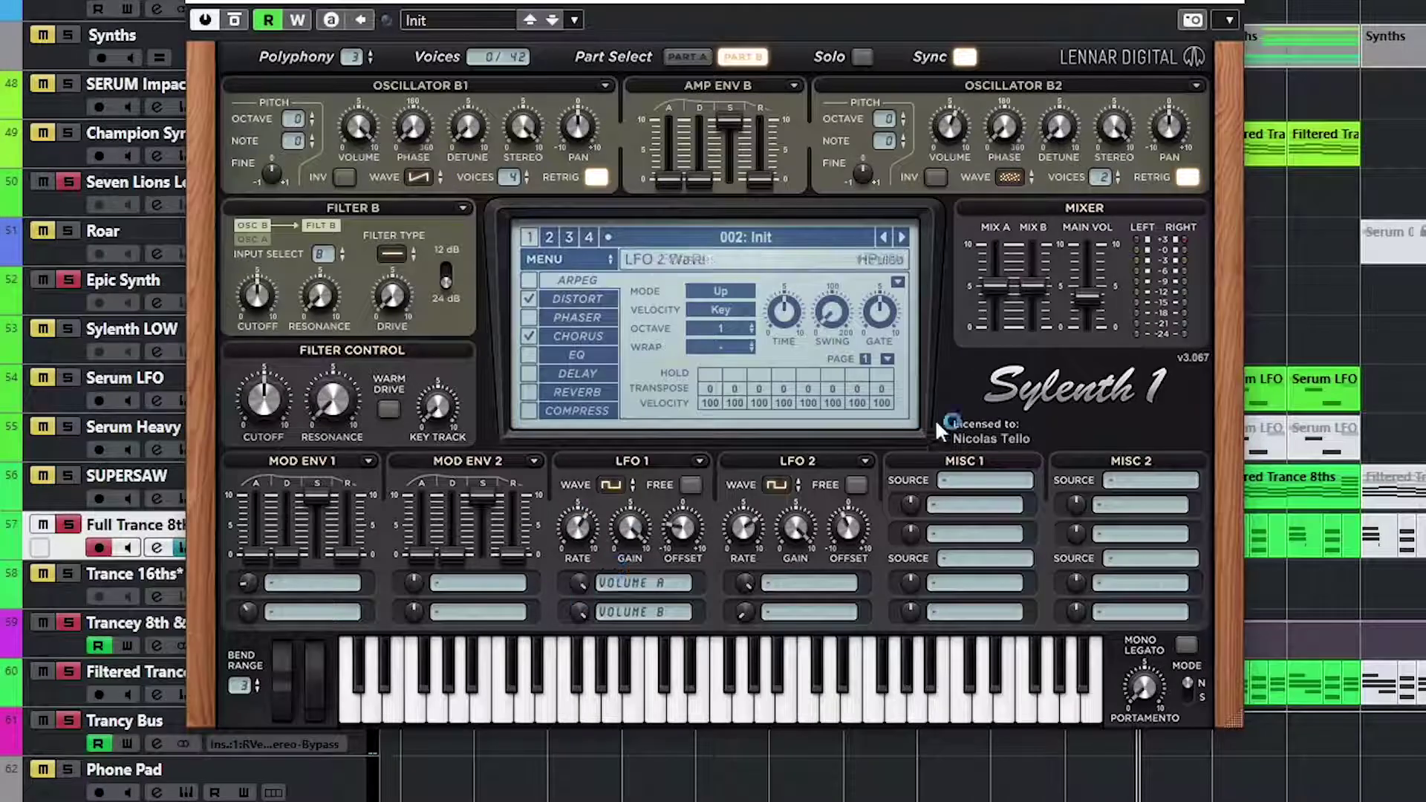
- Switch Sylenth1's LFO 1 wave to Sine and back to Half Pulse to compare the sound
{"action": "left_click", "coordinate": [607, 486]}
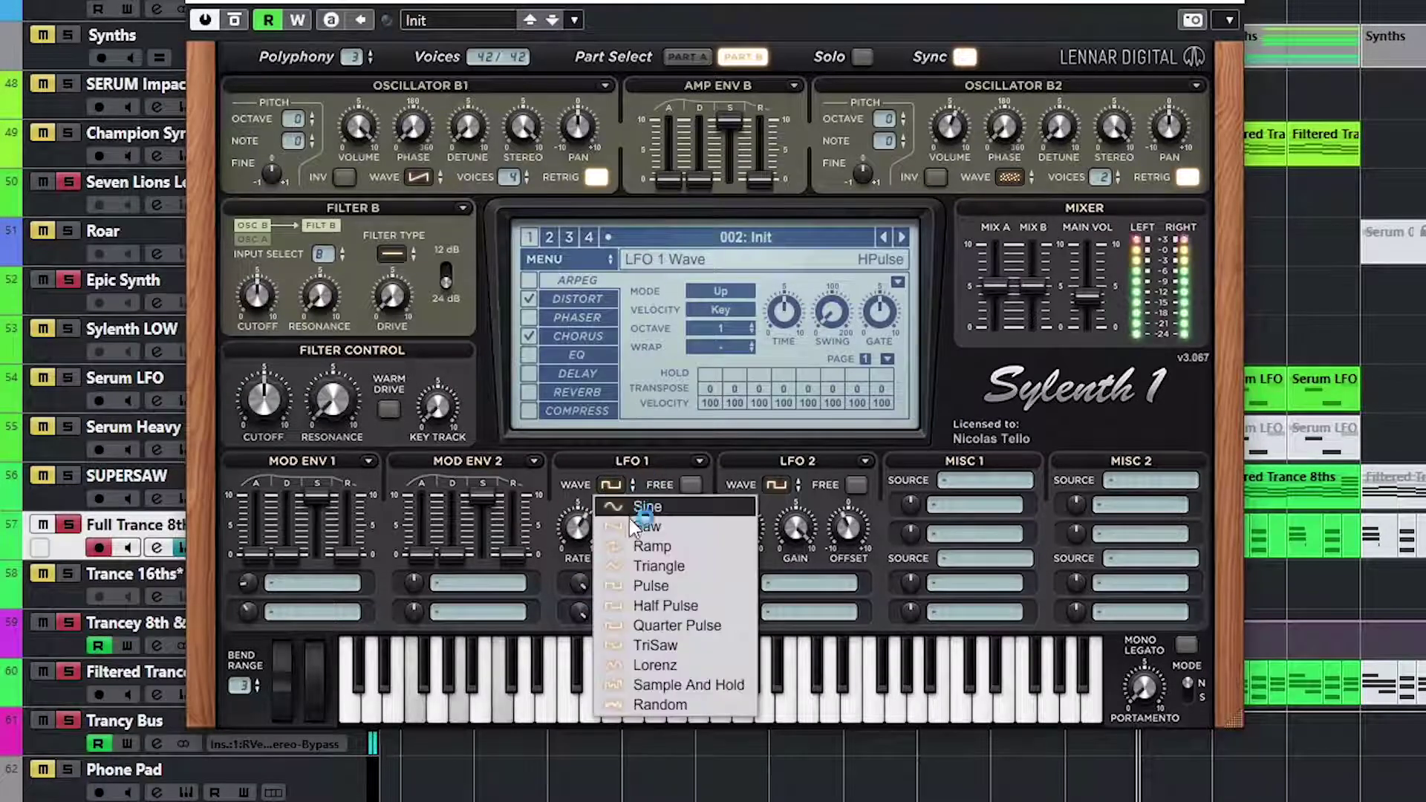
{"action": "left_click", "coordinate": [646, 511]}
{"action": "left_click", "coordinate": [612, 484]}
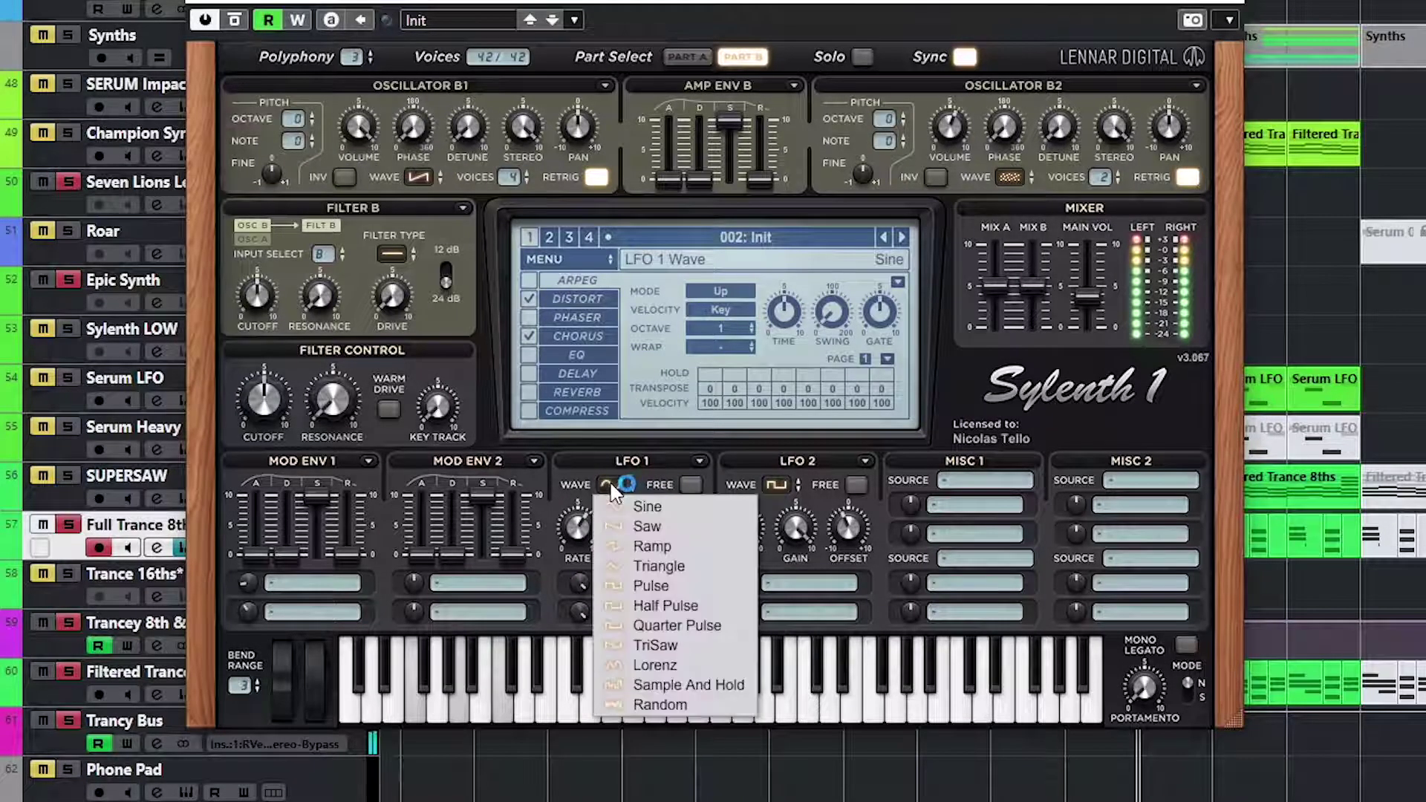
{"action": "left_click", "coordinate": [632, 605]}
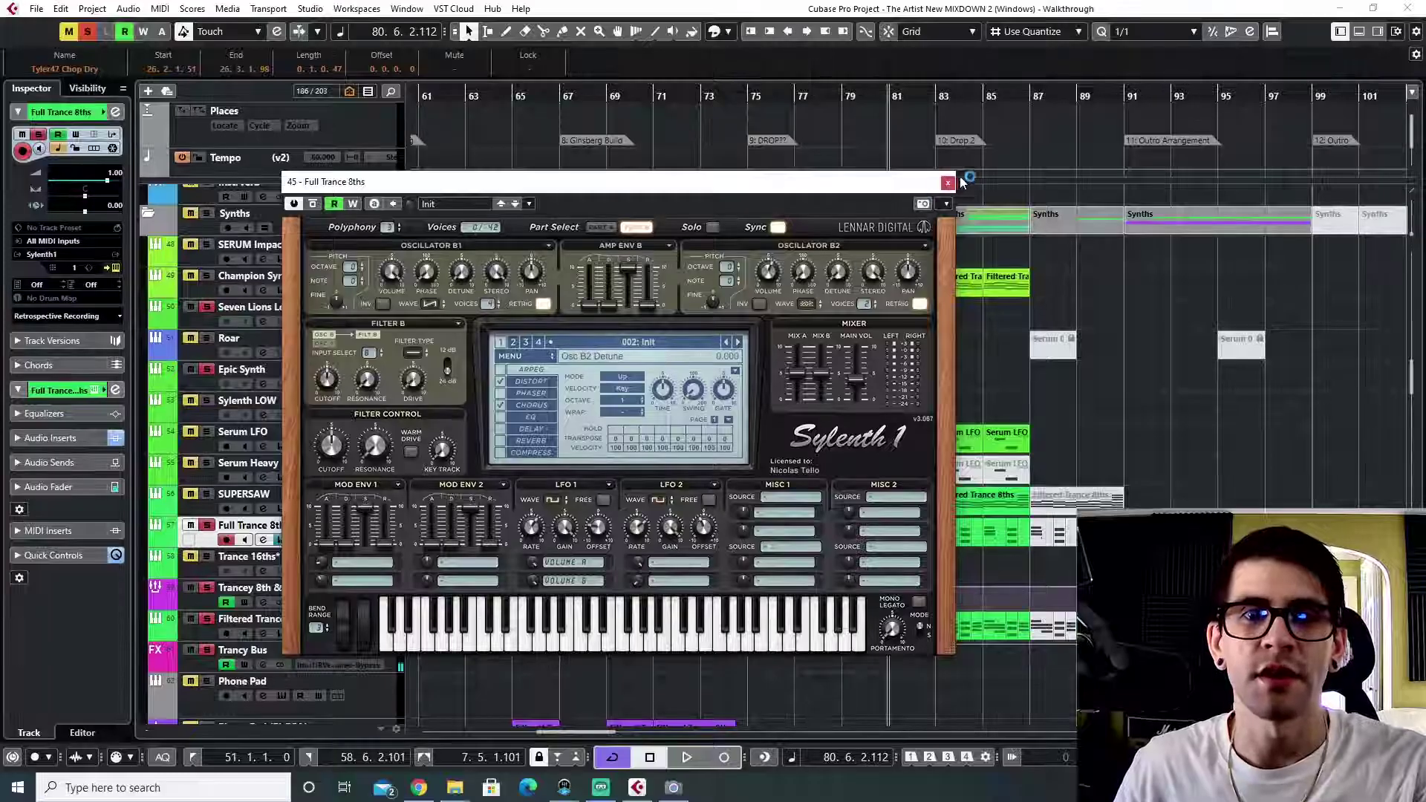
- Close the Full Trance 8ths instrument window and replace all existing solos with a solo on Filtered Trance 8ths*
{"action": "left_click", "coordinate": [947, 182]}
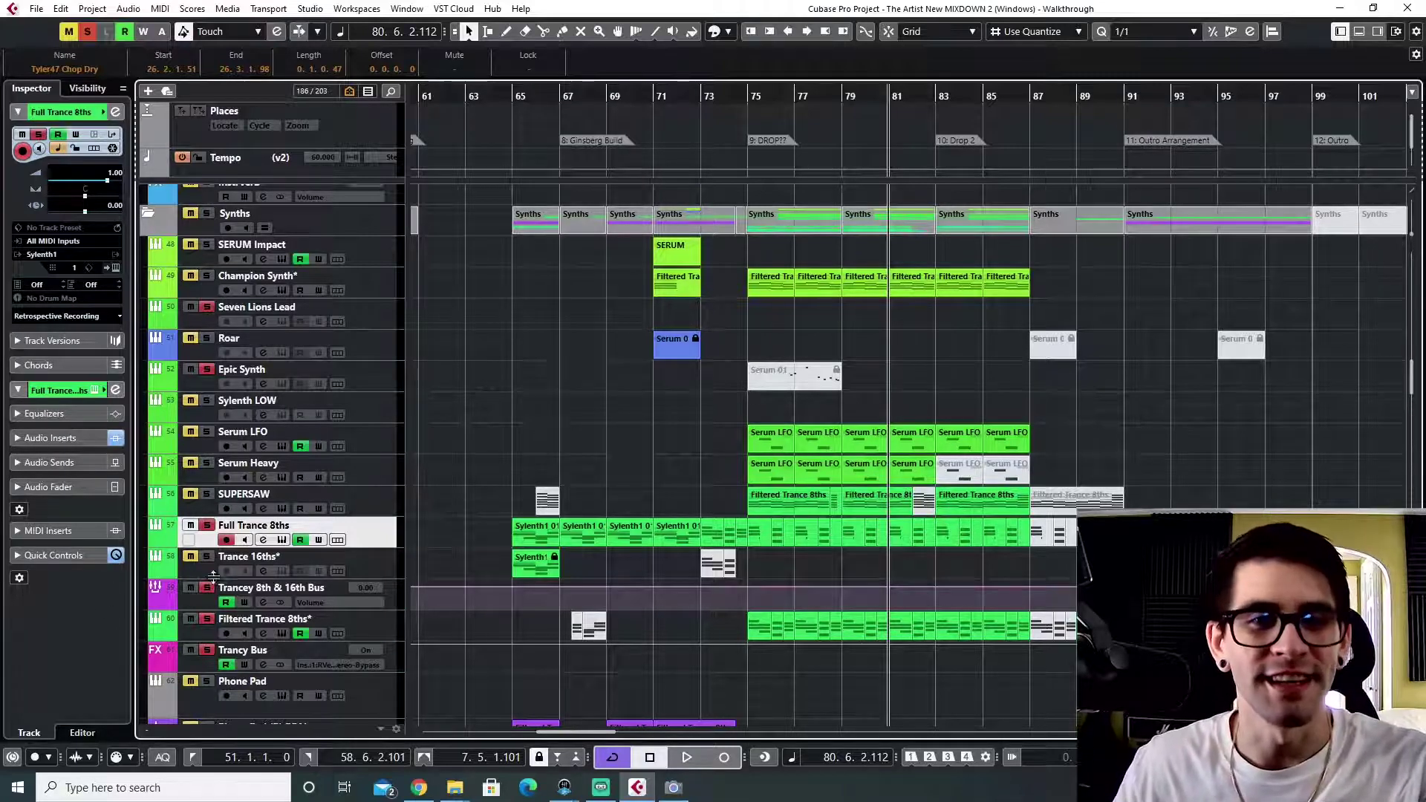
{"action": "left_click", "coordinate": [259, 570]}
{"action": "left_click", "coordinate": [202, 632]}
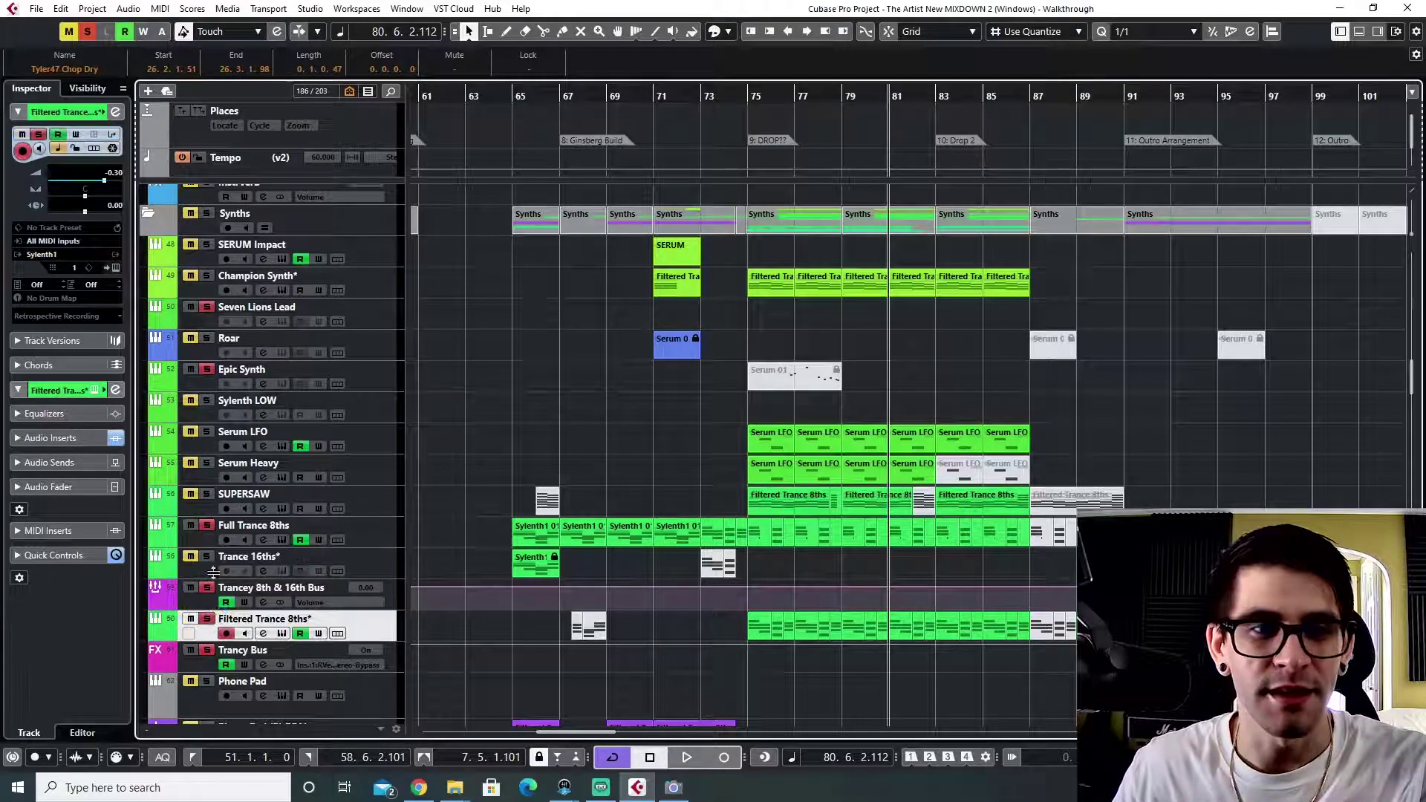
{"action": "left_click", "coordinate": [86, 31]}
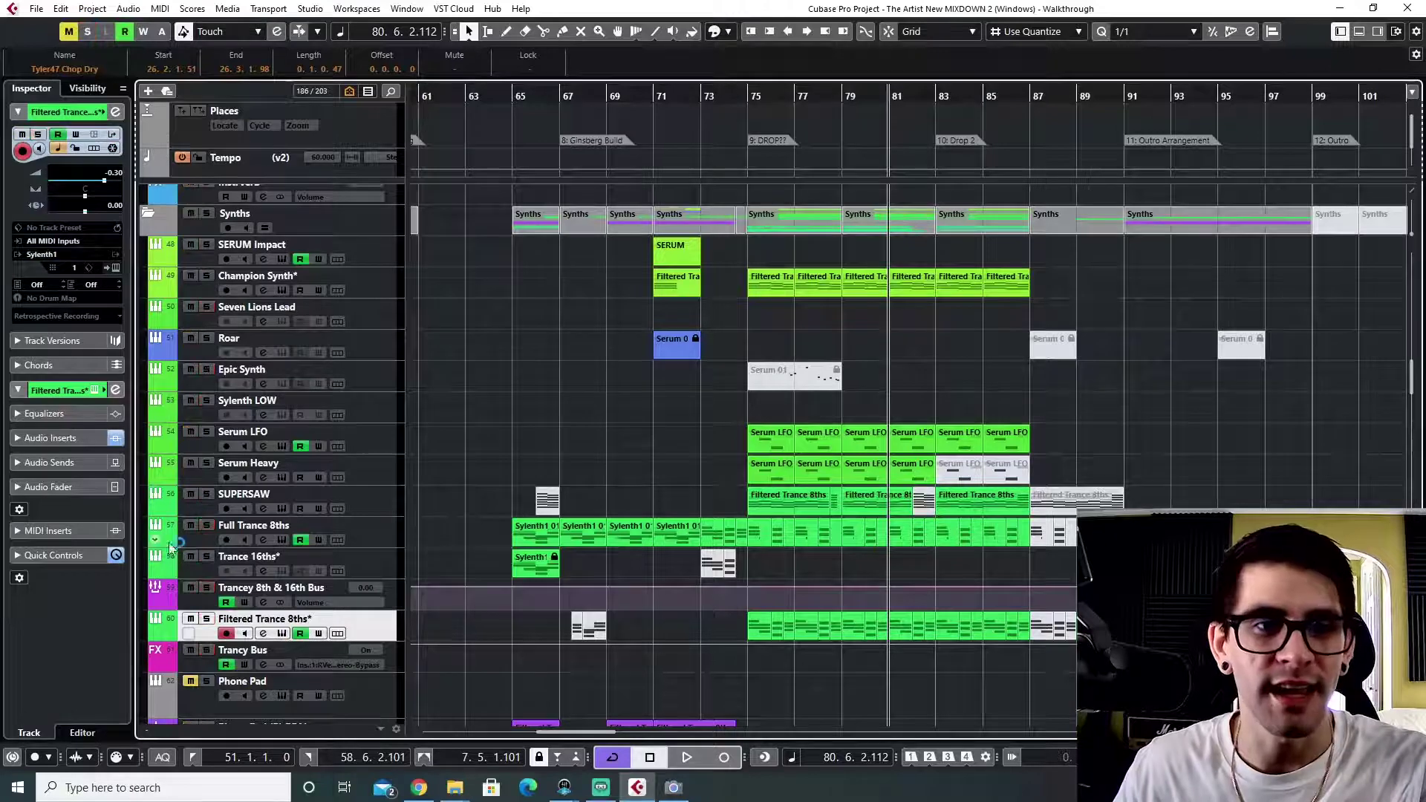
{"action": "left_click", "coordinate": [206, 619]}
- Place the playhead just before bar 75 and open the Sylenth1 instrument of Filtered Trance 8ths*
{"action": "scroll", "coordinate": [927, 465], "scroll_direction": "down", "scroll_amount": 5}
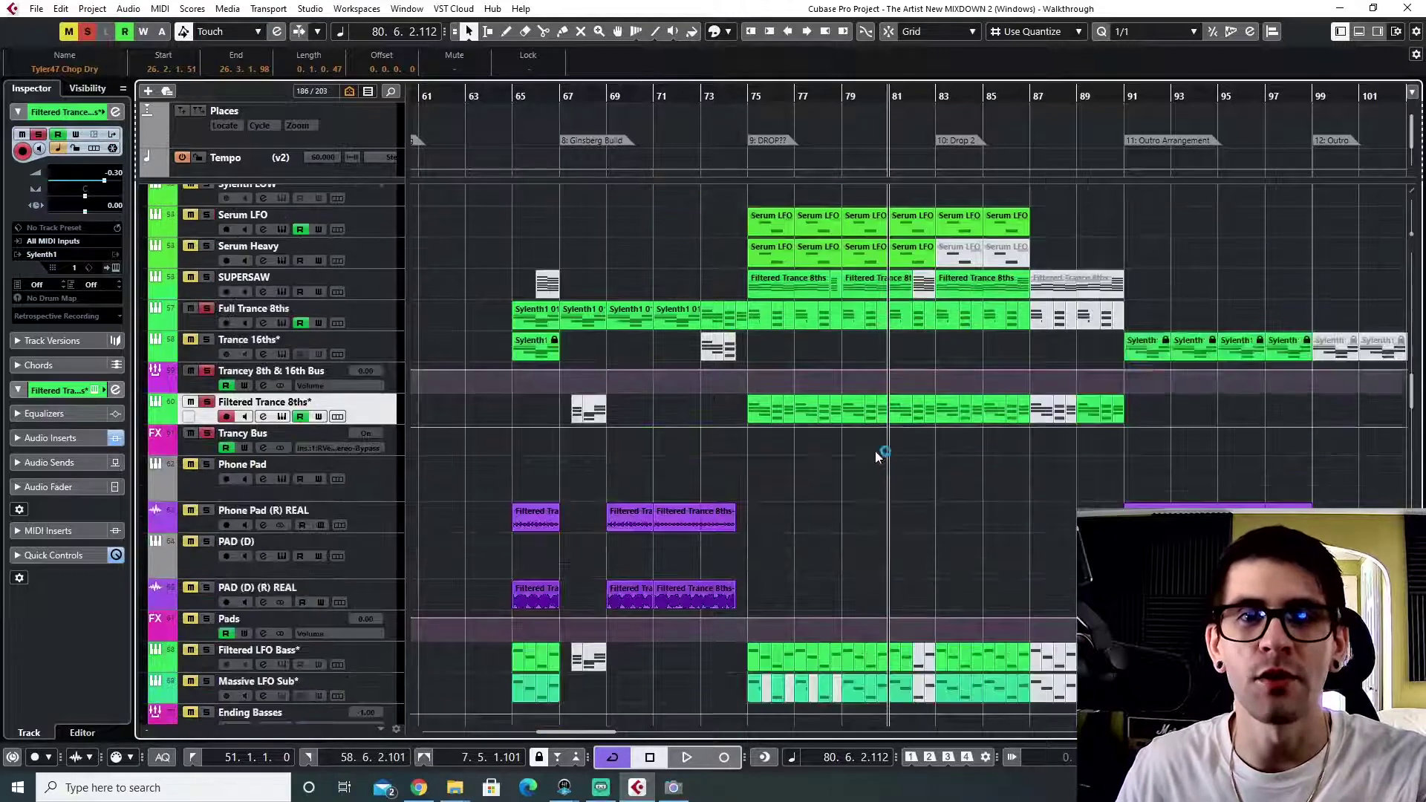
{"action": "left_click", "coordinate": [746, 95]}
{"action": "scroll", "coordinate": [704, 422], "scroll_direction": "down", "scroll_amount": 3}
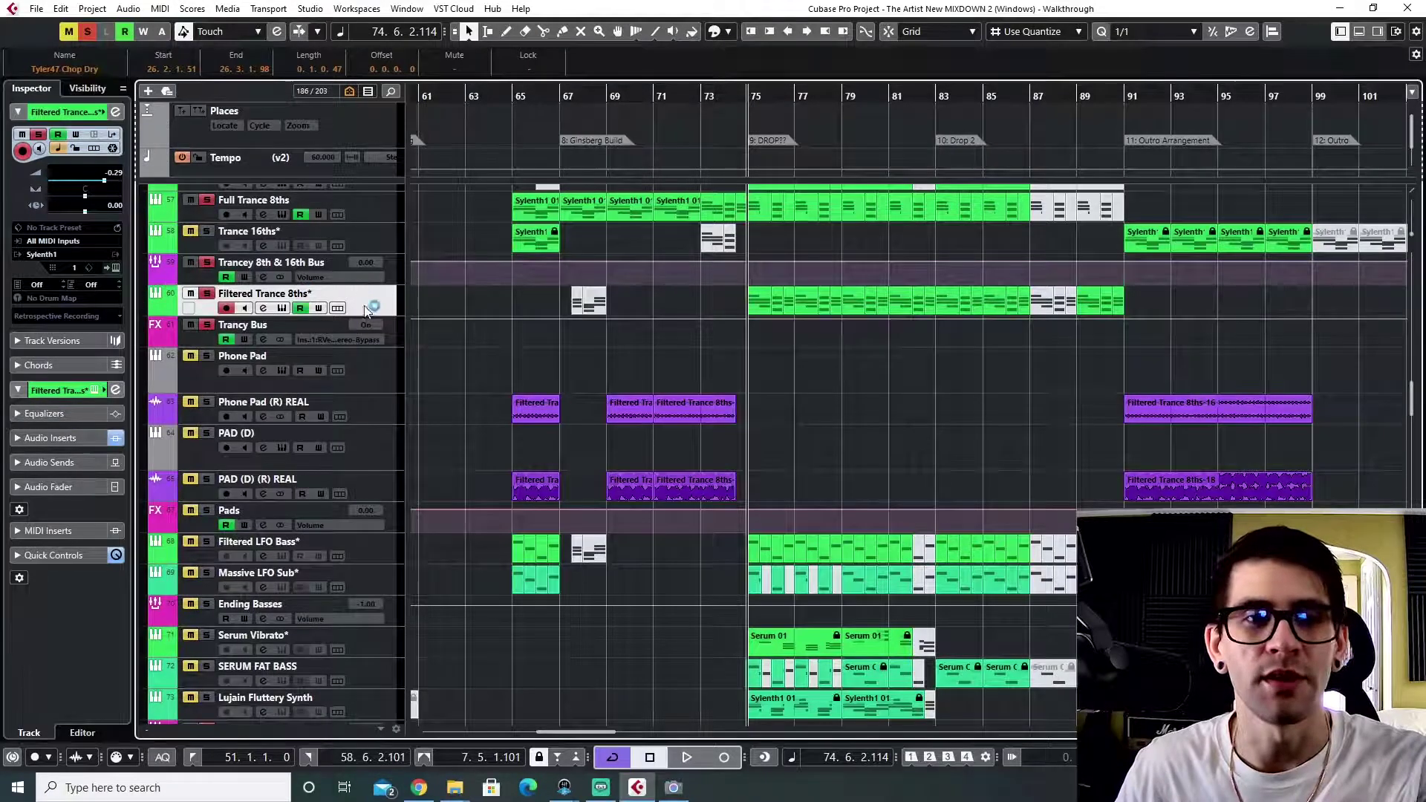
{"action": "left_click", "coordinate": [282, 308]}
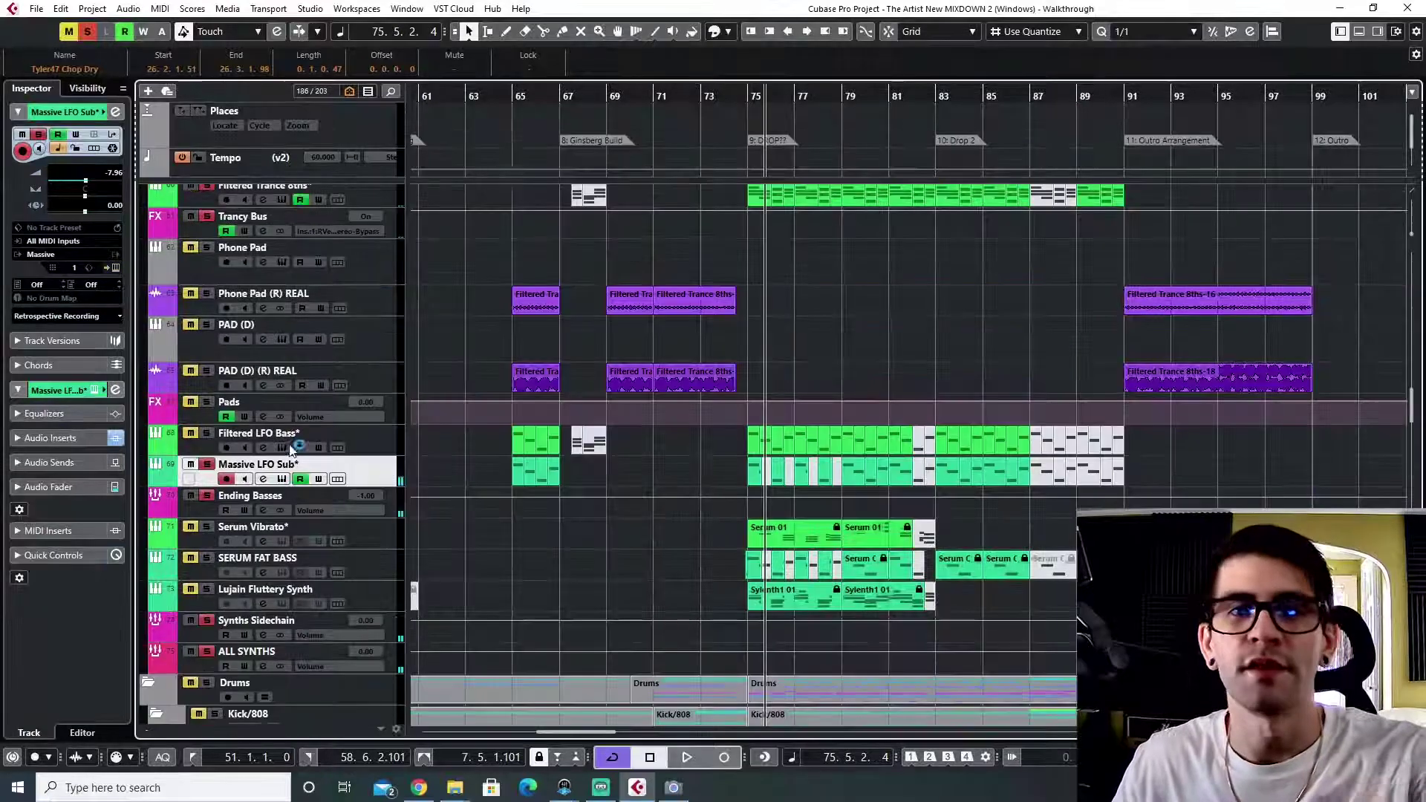
- Return the playhead to just before bar 75 and open the Massive instrument of the Massive LFO Sub* track
{"action": "left_click", "coordinate": [750, 97]}
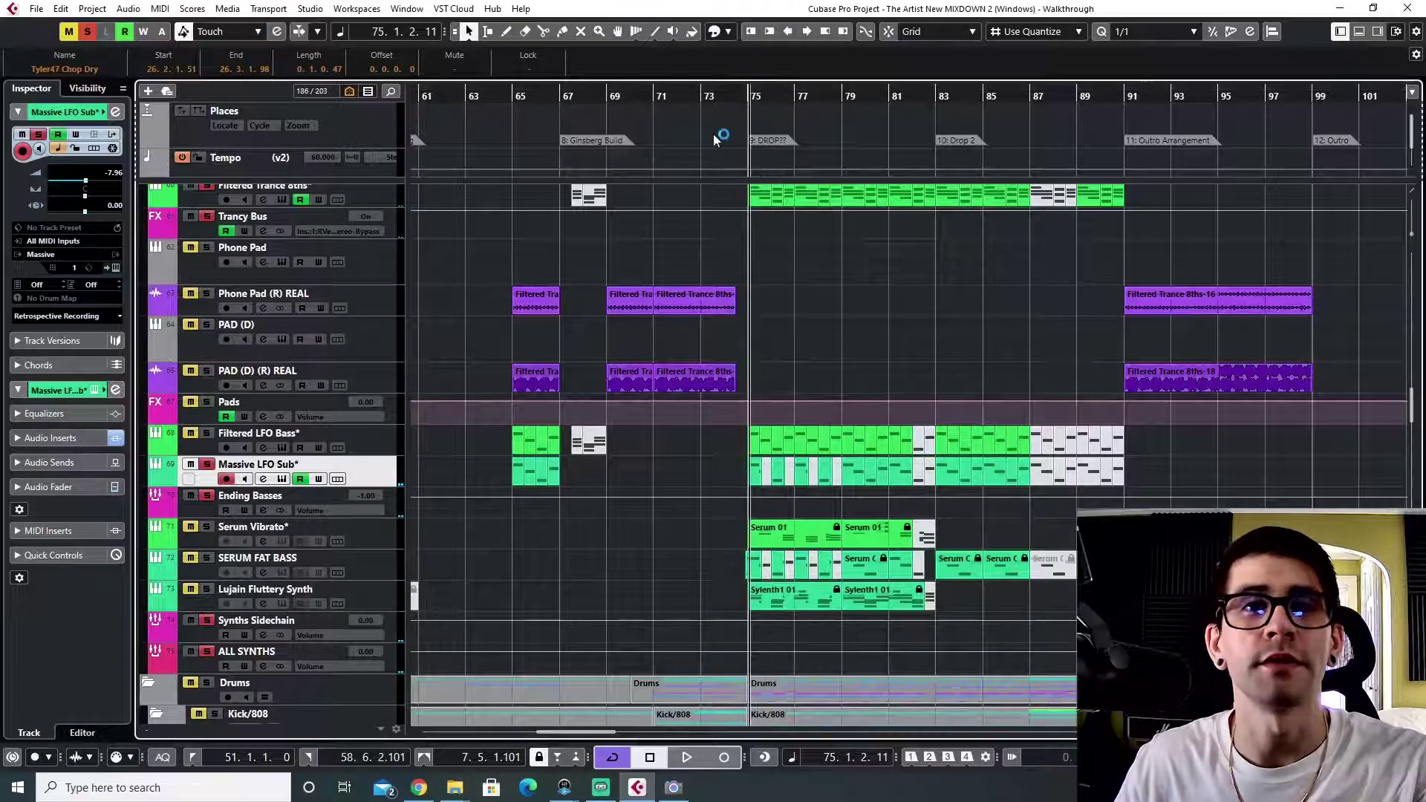
{"action": "left_click", "coordinate": [748, 97]}
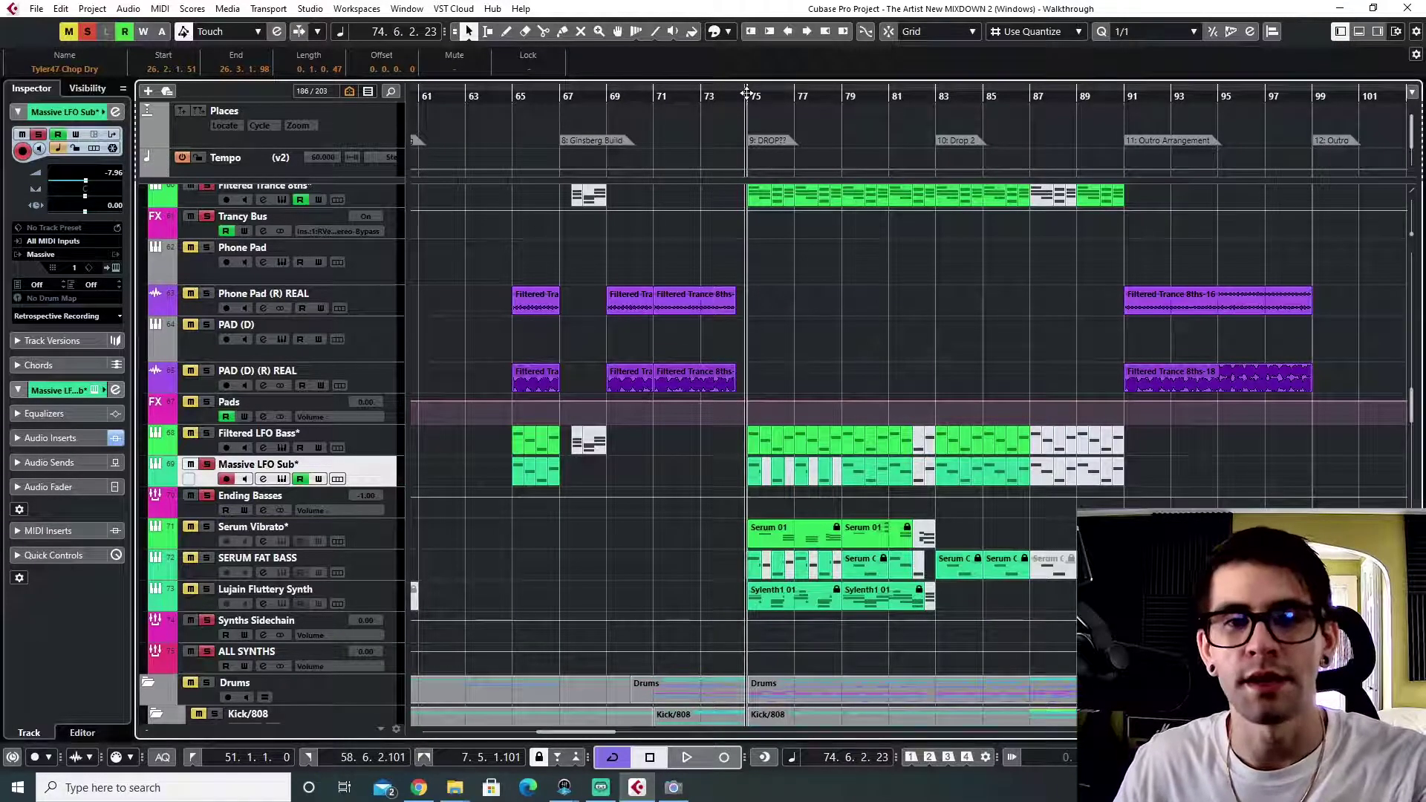
{"action": "left_click", "coordinate": [373, 444]}
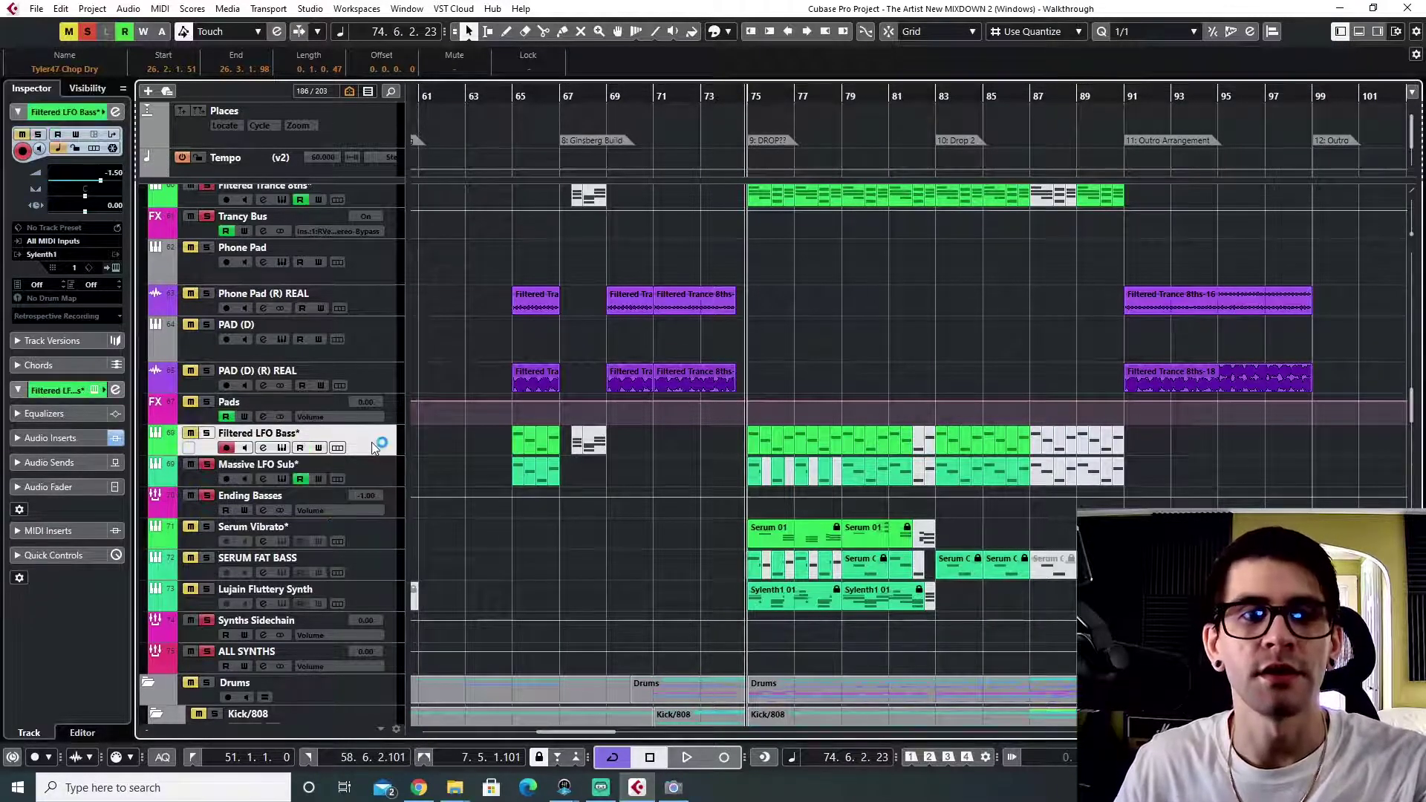
{"action": "left_click", "coordinate": [282, 468]}
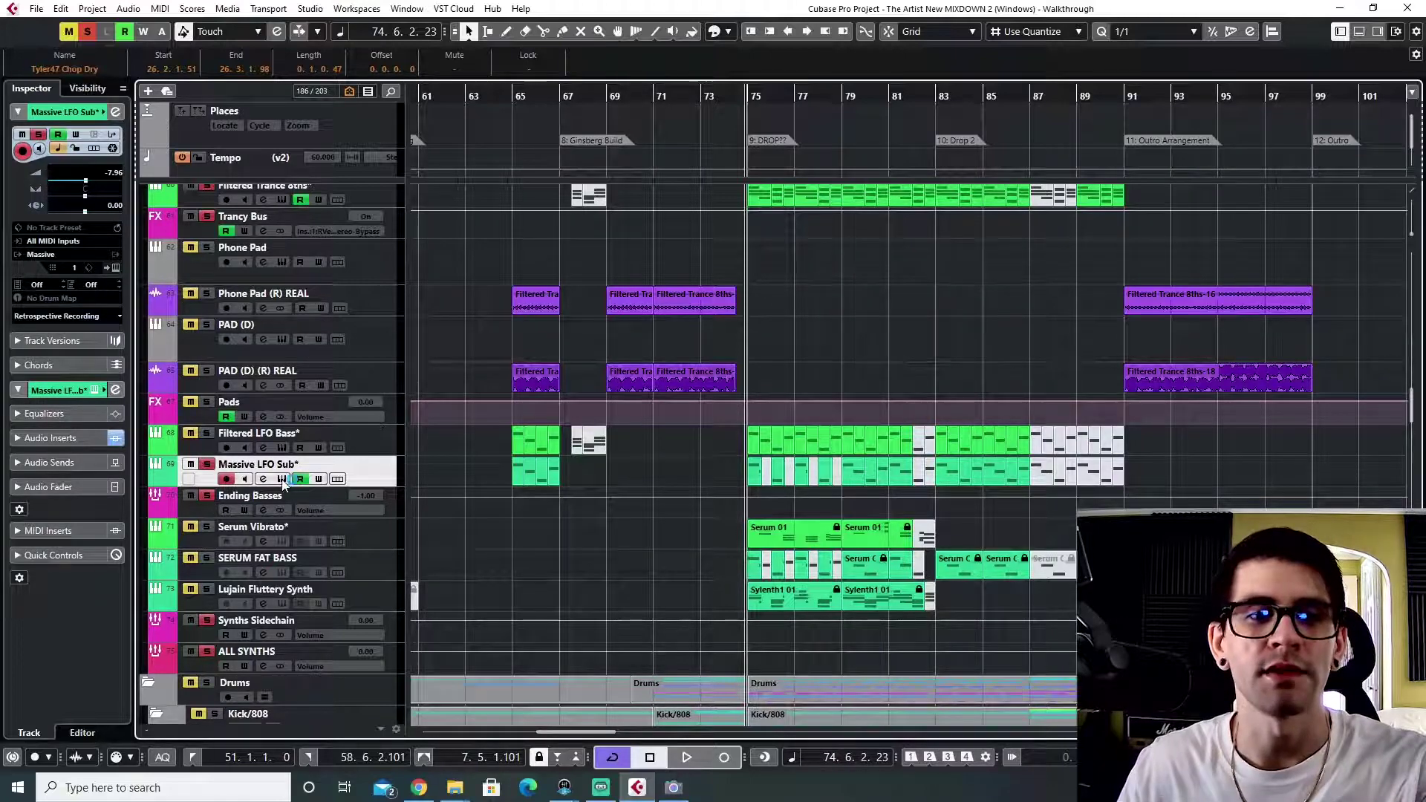
{"action": "left_click_drag", "start_coordinate": [580, 48], "coordinate": [836, 164]}
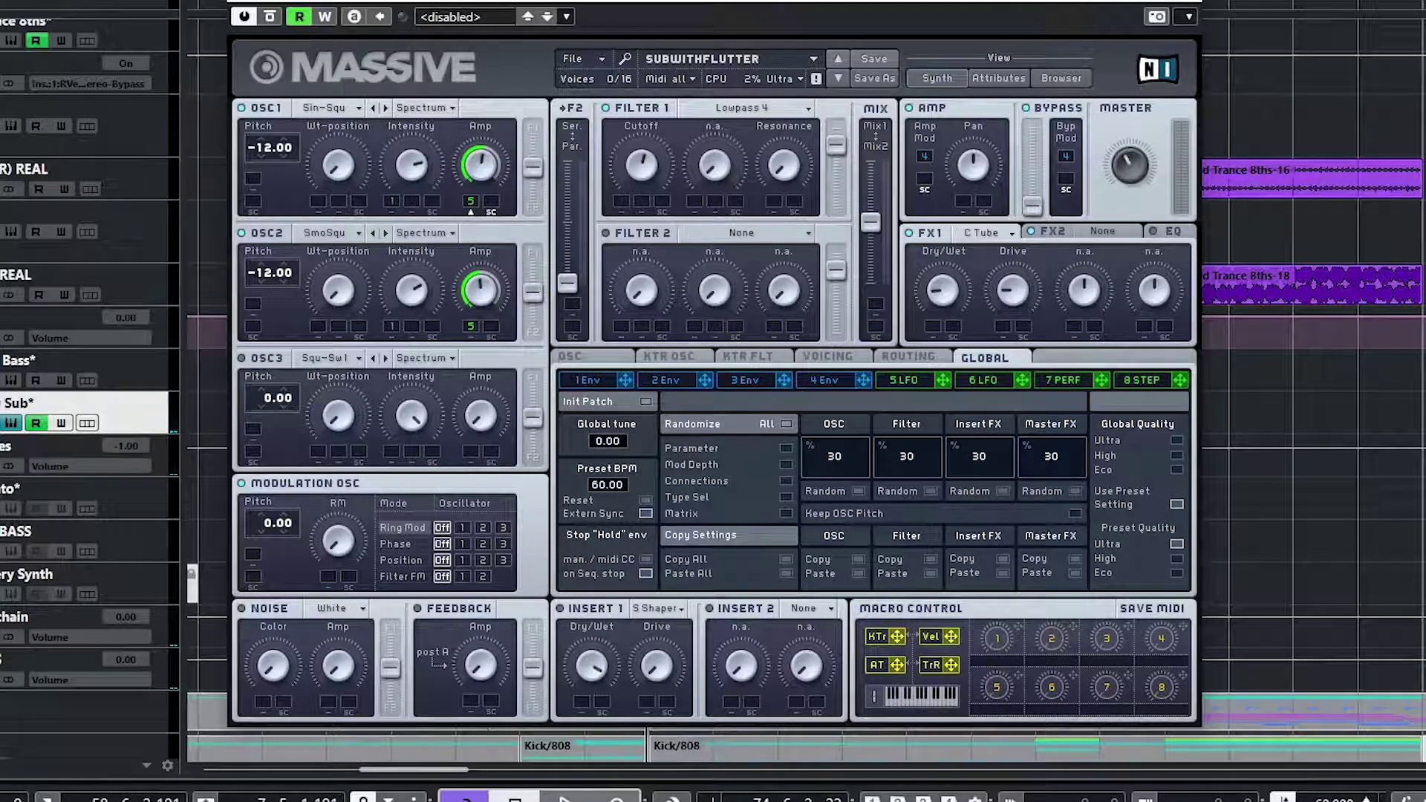
- Open the Sylenth1 instrument of Filtered LFO Bass* and reposition the Massive LFO Sub* instrument window
{"action": "left_click", "coordinate": [136, 368]}
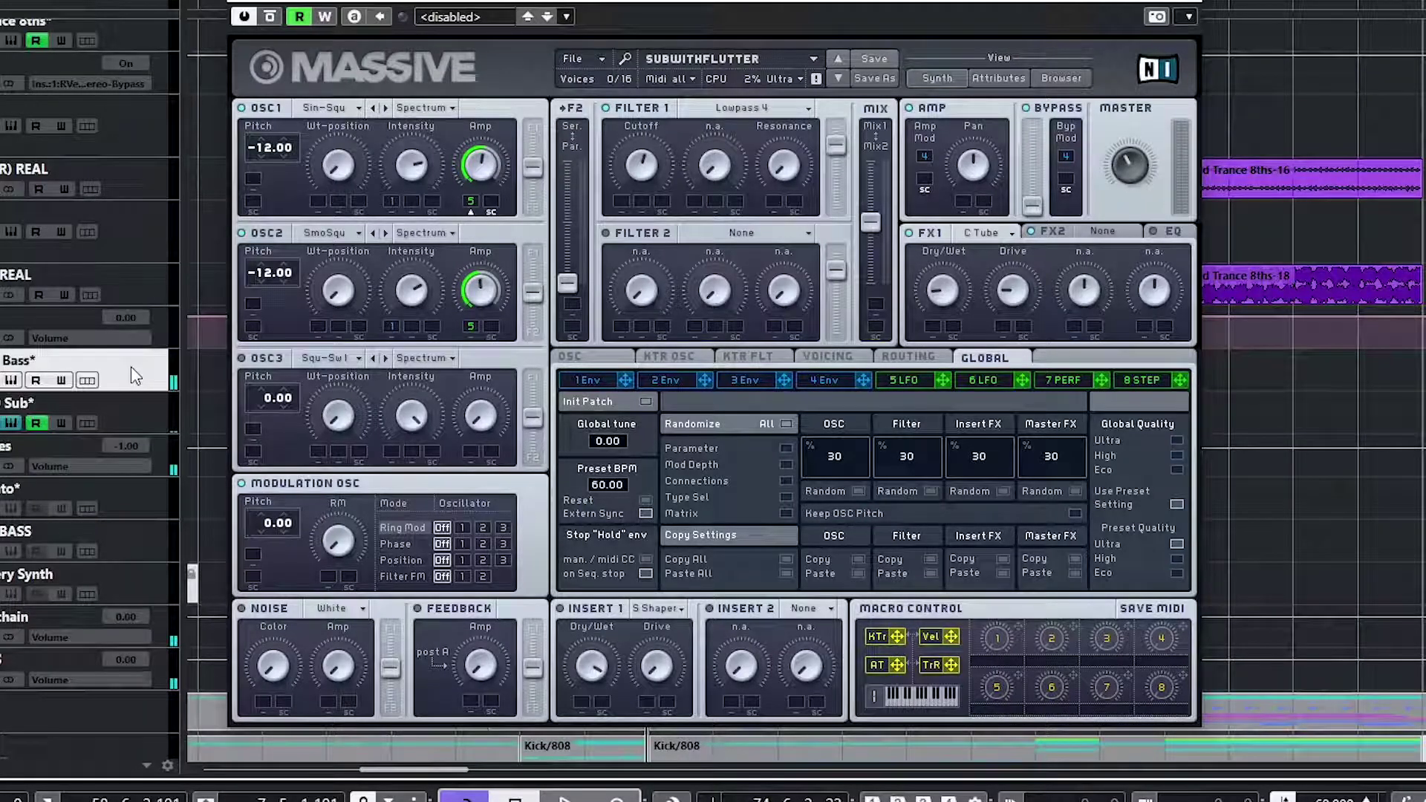
{"action": "left_click", "coordinate": [11, 382]}
{"action": "left_click", "coordinate": [1044, 152]}
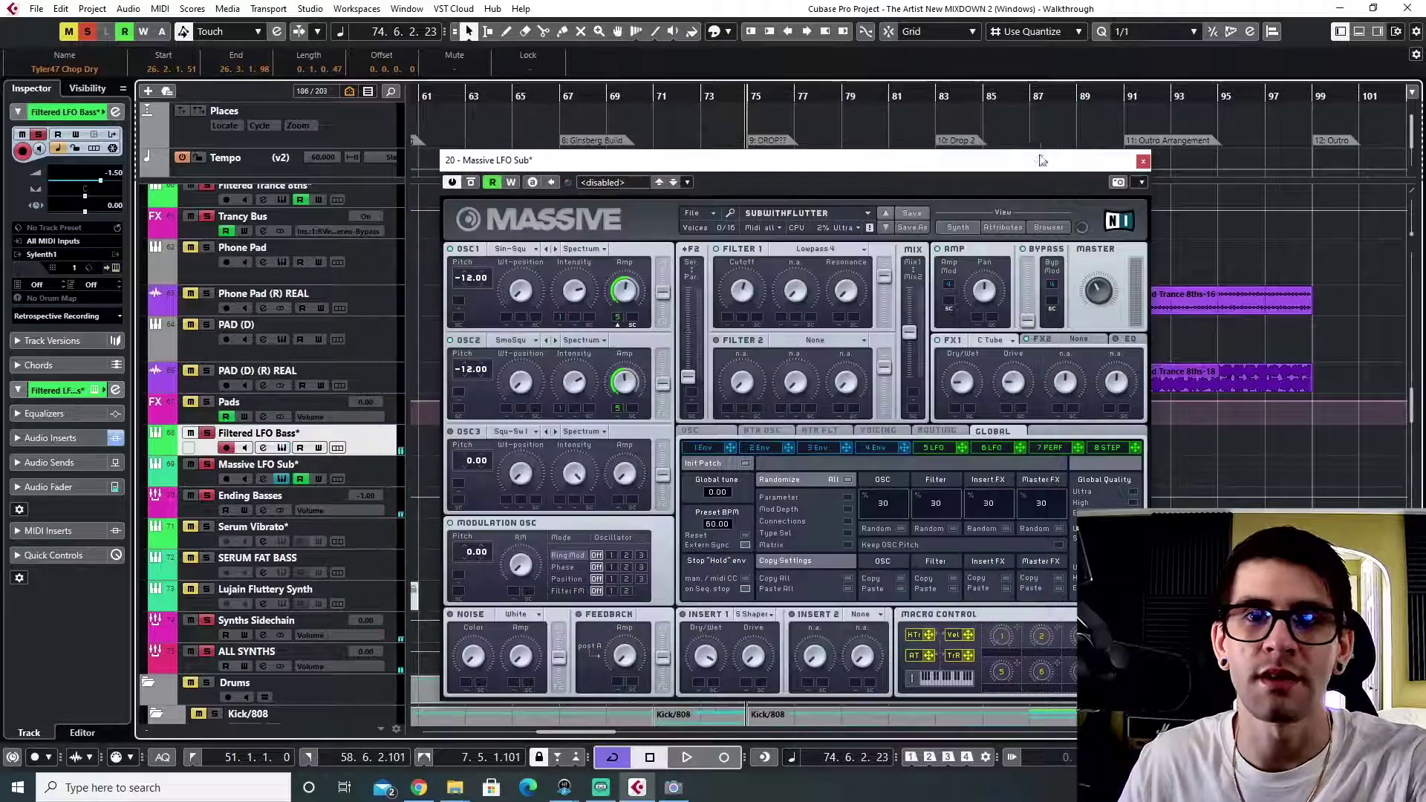
{"action": "left_click_drag", "start_coordinate": [1043, 159], "coordinate": [929, 156]}
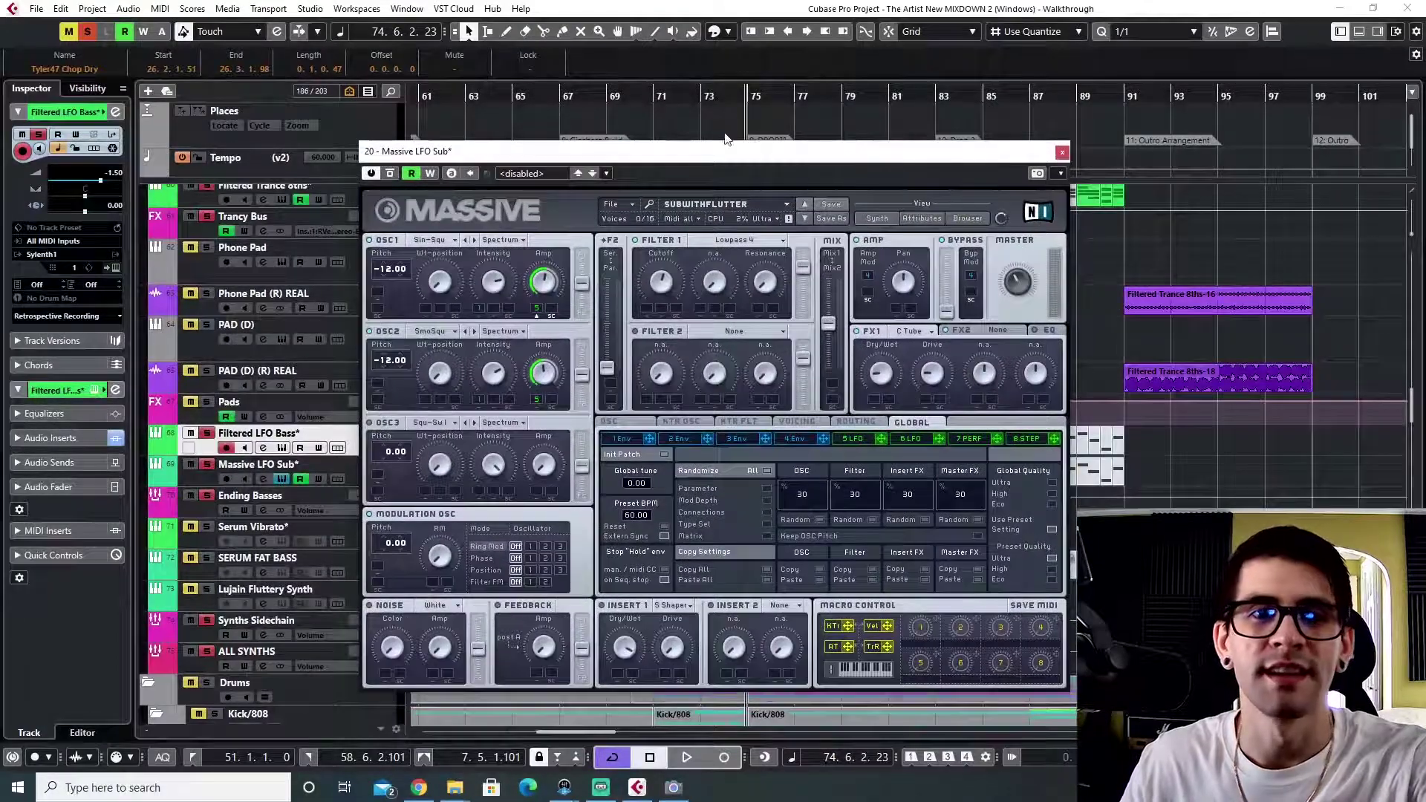
{"action": "left_click_drag", "start_coordinate": [717, 152], "coordinate": [698, 231]}
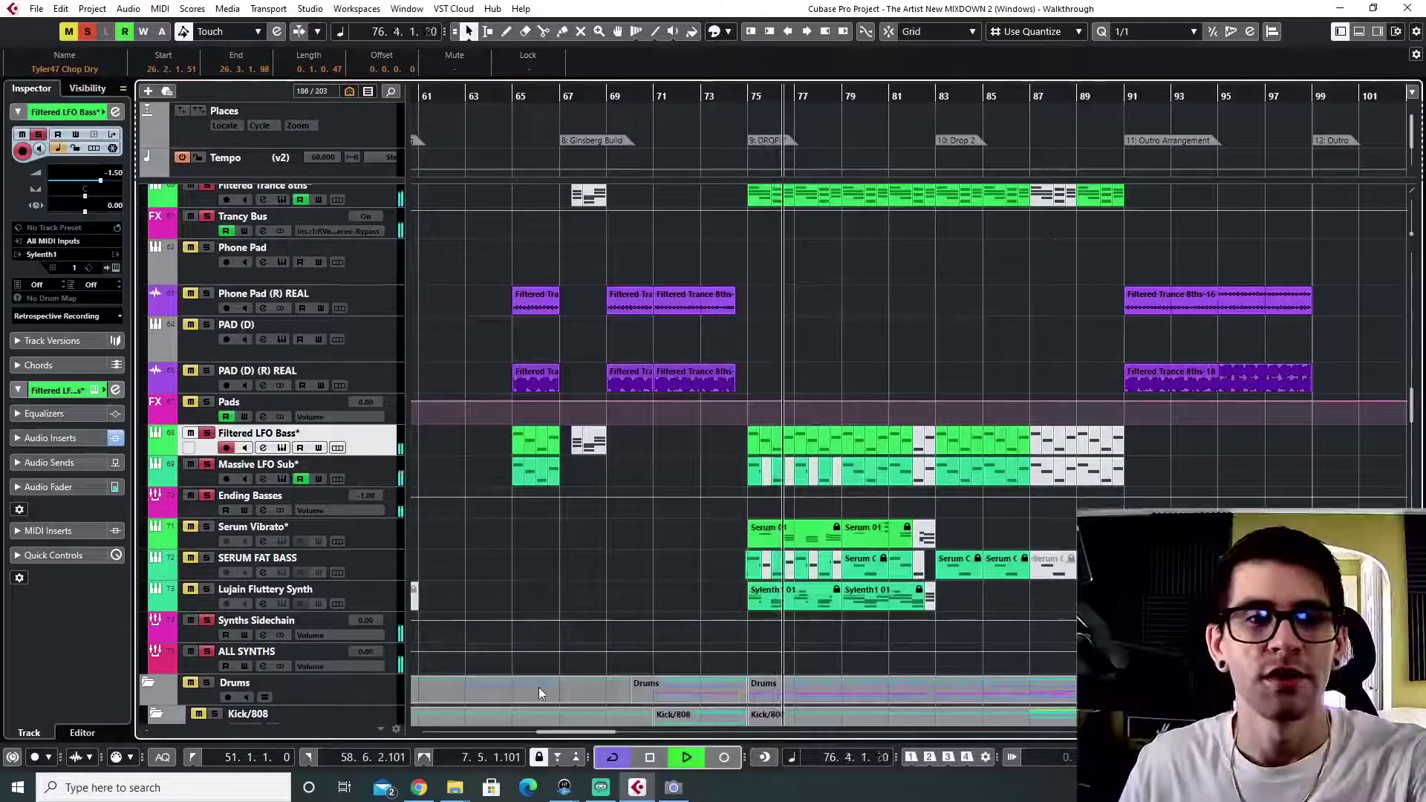
- Stop playback and open the Serum instrument of the Serum Vibrato* track
{"action": "key", "text": "space"}
{"action": "left_click", "coordinate": [376, 532]}
{"action": "left_click", "coordinate": [282, 542]}
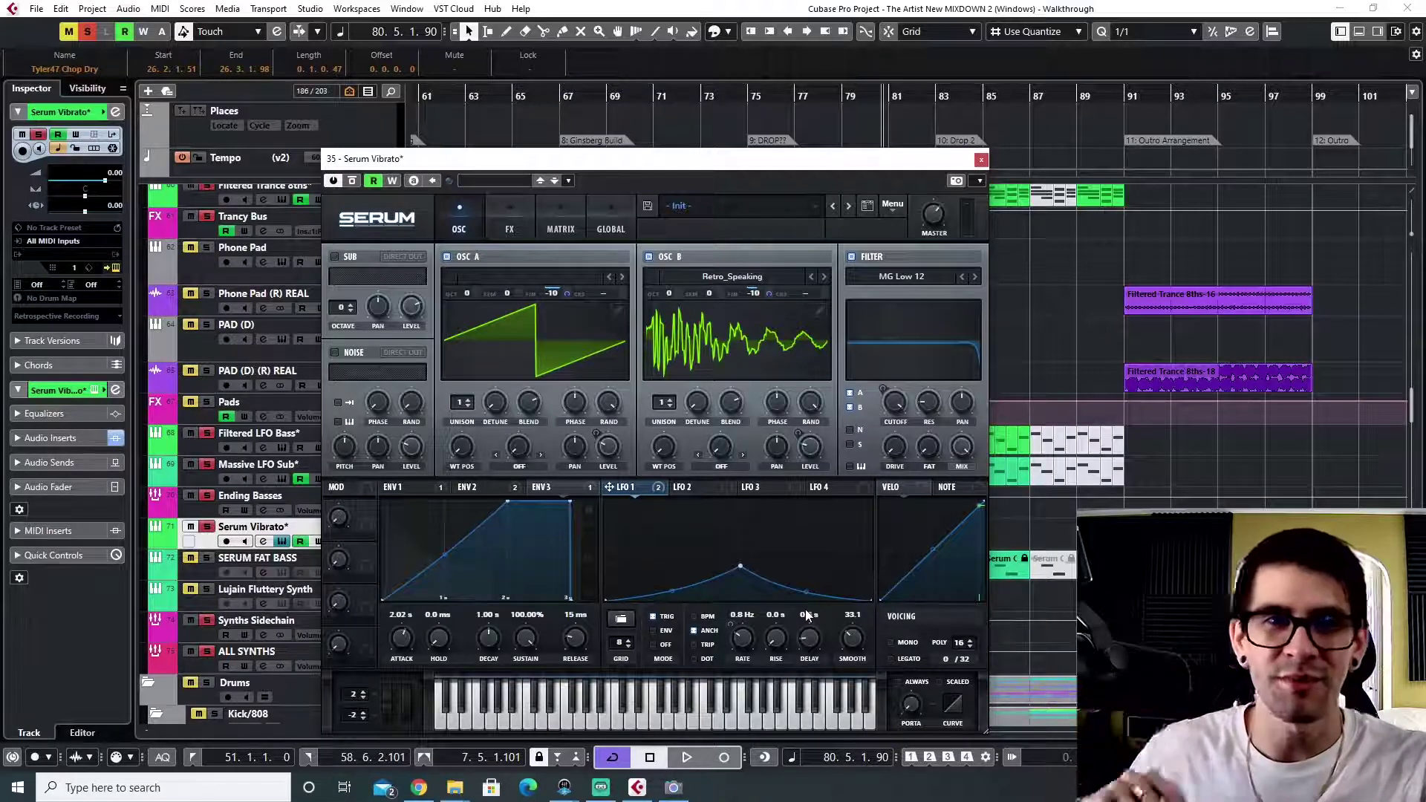
- Play the Serum Vibrato* part from just before bar 75 and stop after a couple of bars
{"action": "left_click", "coordinate": [760, 111]}
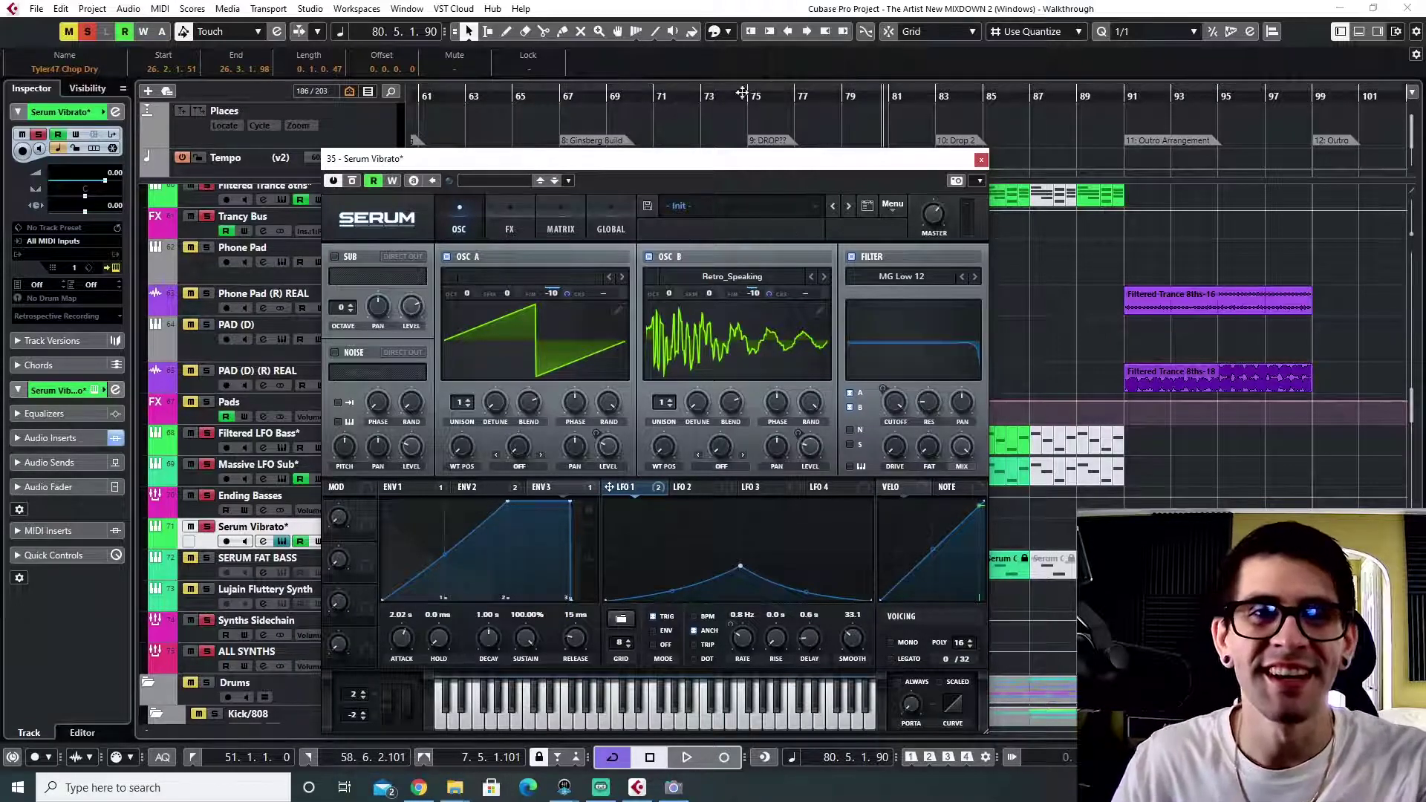
{"action": "key", "text": "space"}
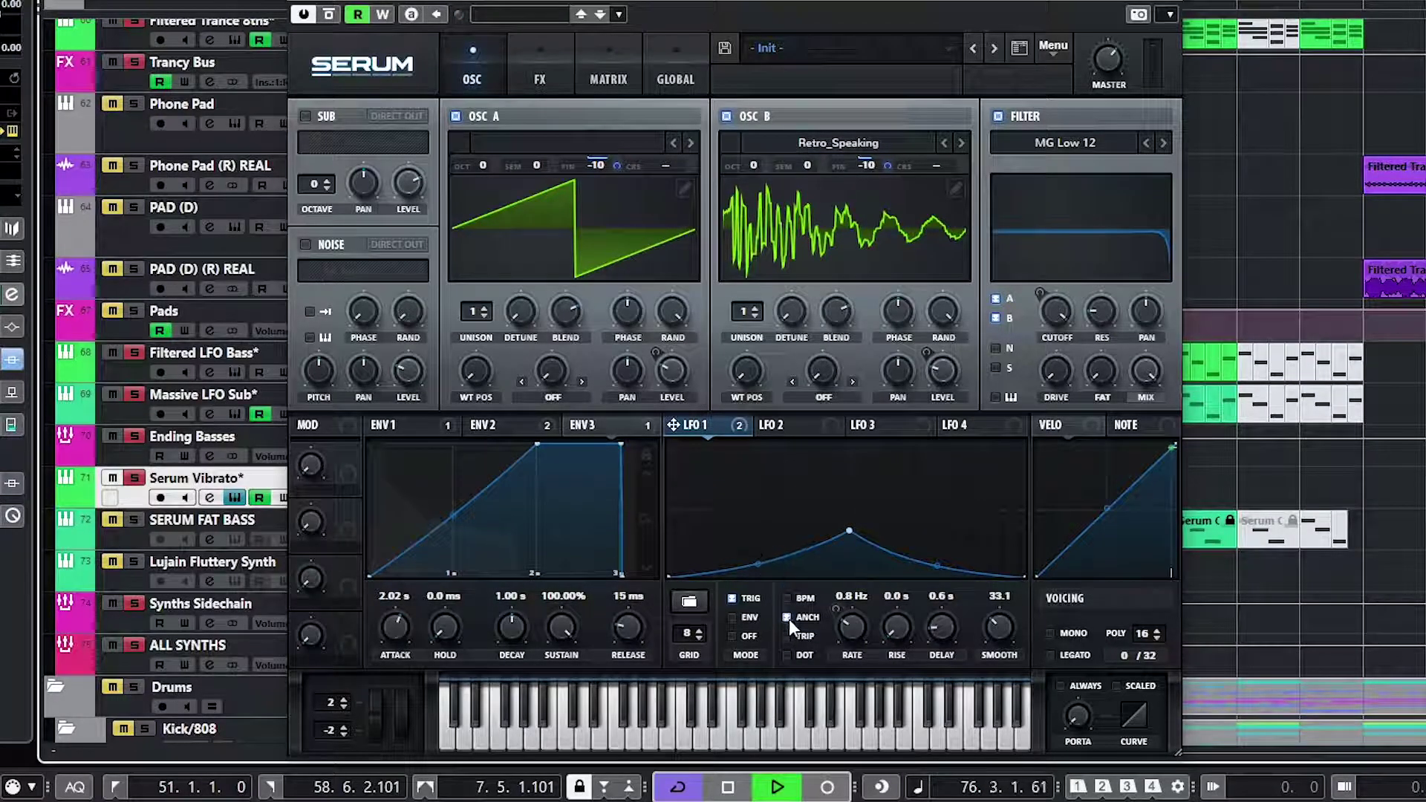
{"action": "key", "text": "space"}
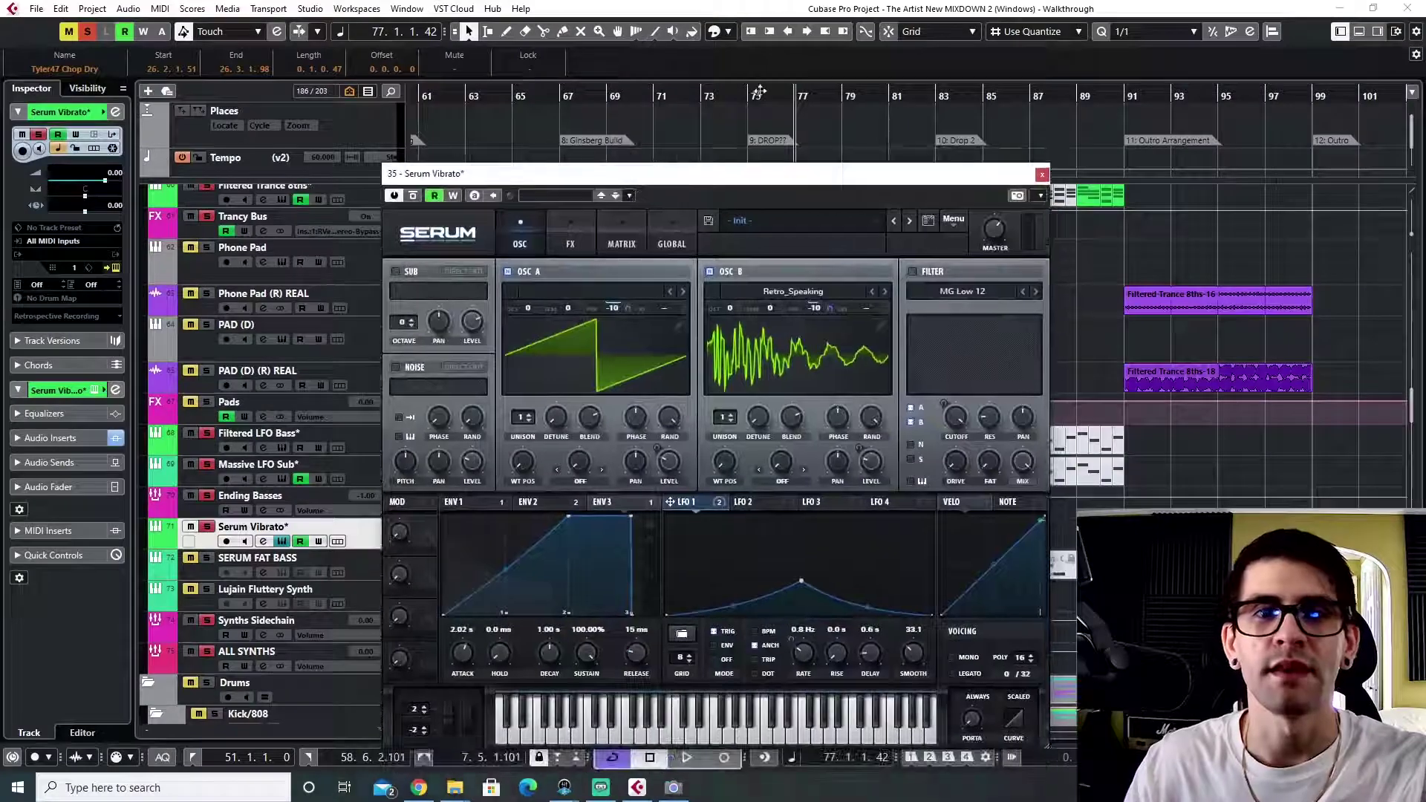
- Return the playhead to just before bar 75, replay the part with the Serum window repositioned, and close the Serum Vibrato* instrument
{"action": "left_click", "coordinate": [746, 97]}
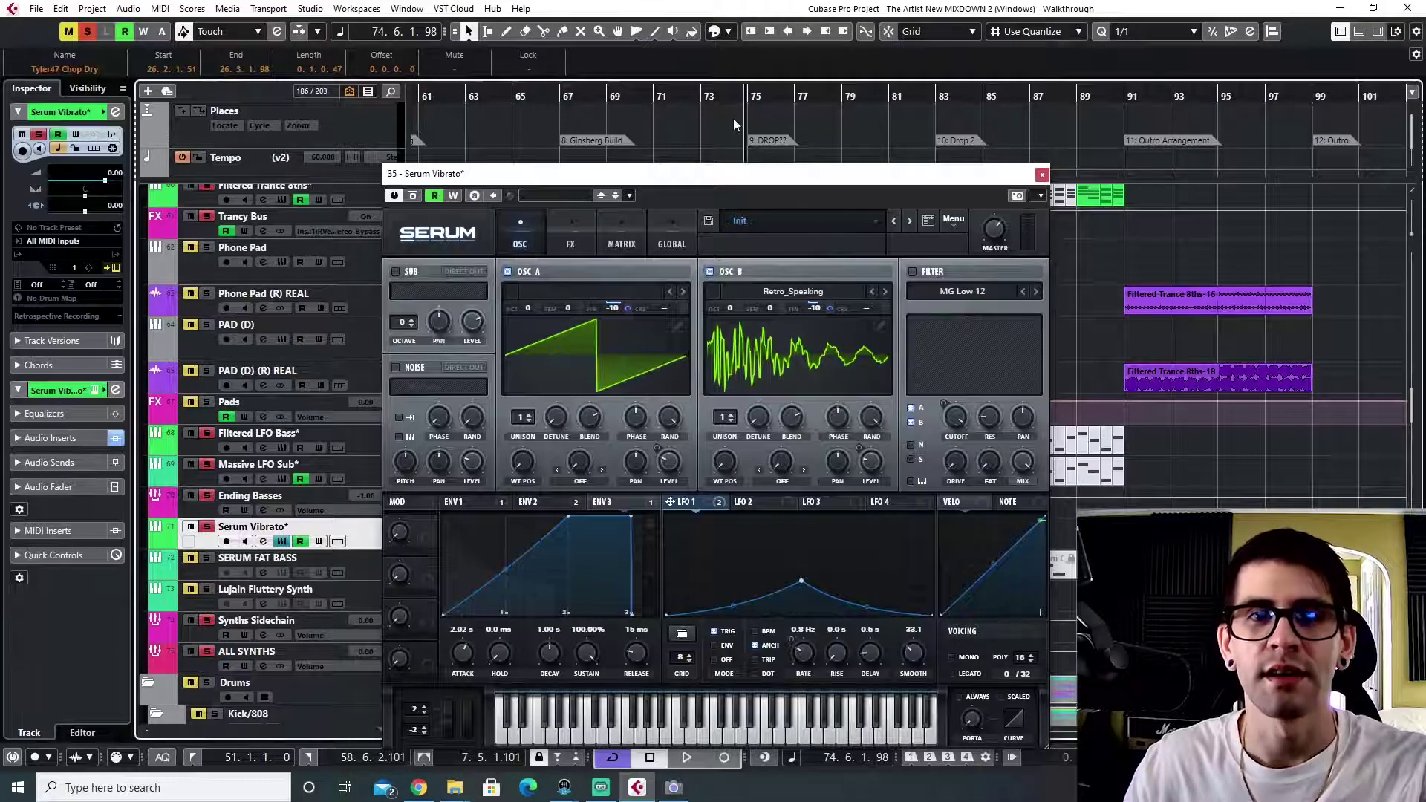
{"action": "mouse_move", "coordinate": [697, 172]}
{"action": "left_mouse_down"}
{"action": "mouse_move", "coordinate": [786, 168]}
{"action": "mouse_move", "coordinate": [682, 145]}
{"action": "mouse_move", "coordinate": [713, 182]}
{"action": "left_mouse_up"}
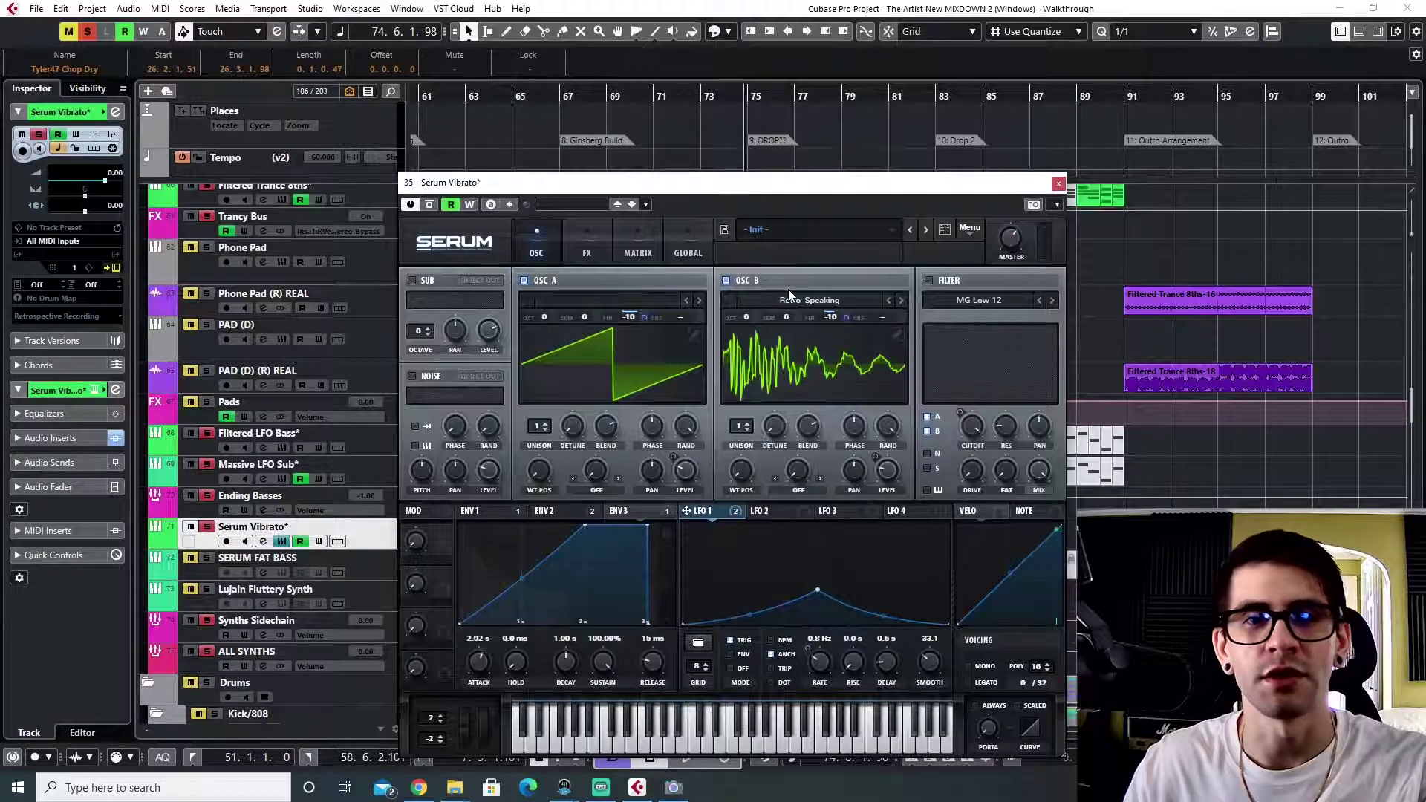
{"action": "key", "text": "space"}
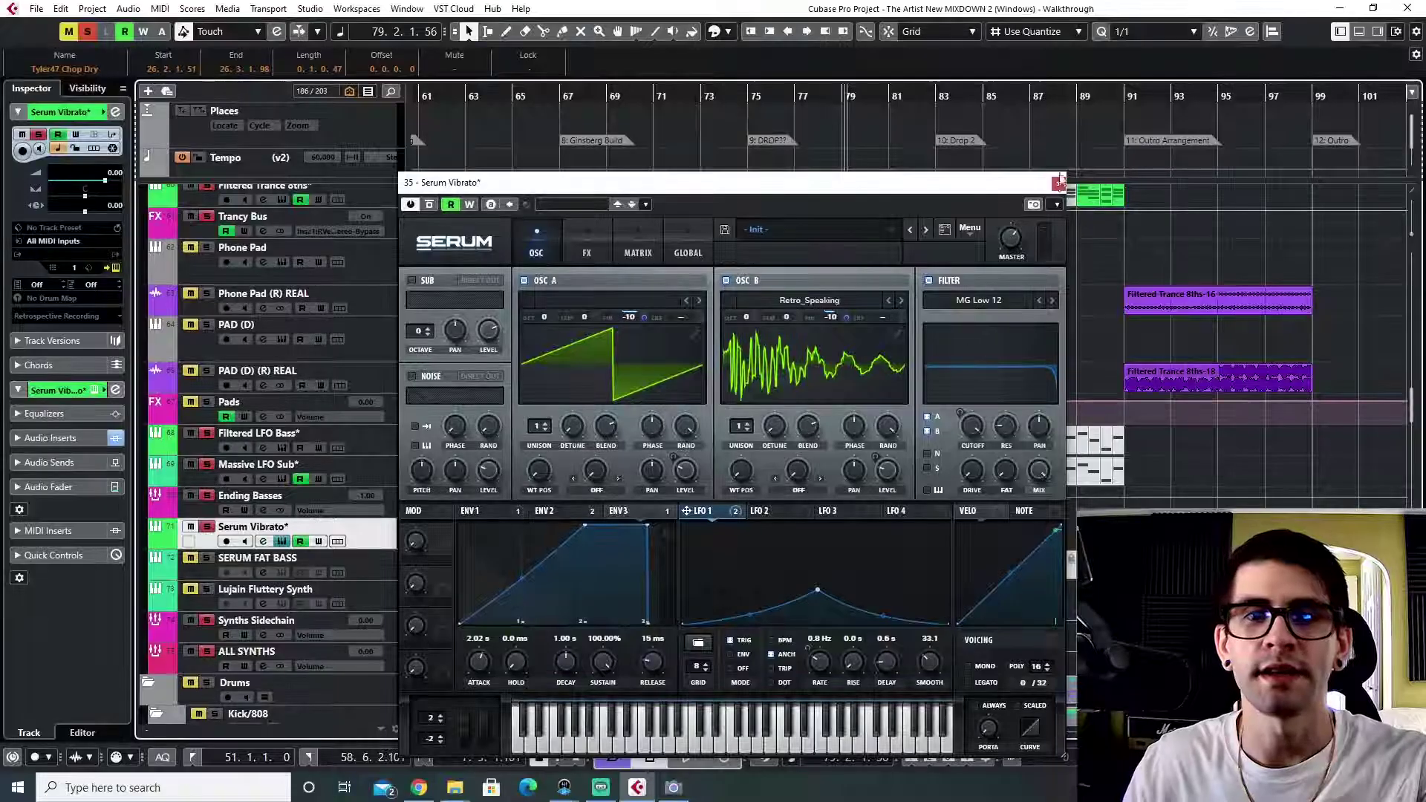
{"action": "left_click", "coordinate": [1058, 182]}
- Solo the SERUM FAT BASS track and audition it from just before bar 75
{"action": "scroll", "coordinate": [203, 448], "scroll_direction": "down", "scroll_amount": 3}
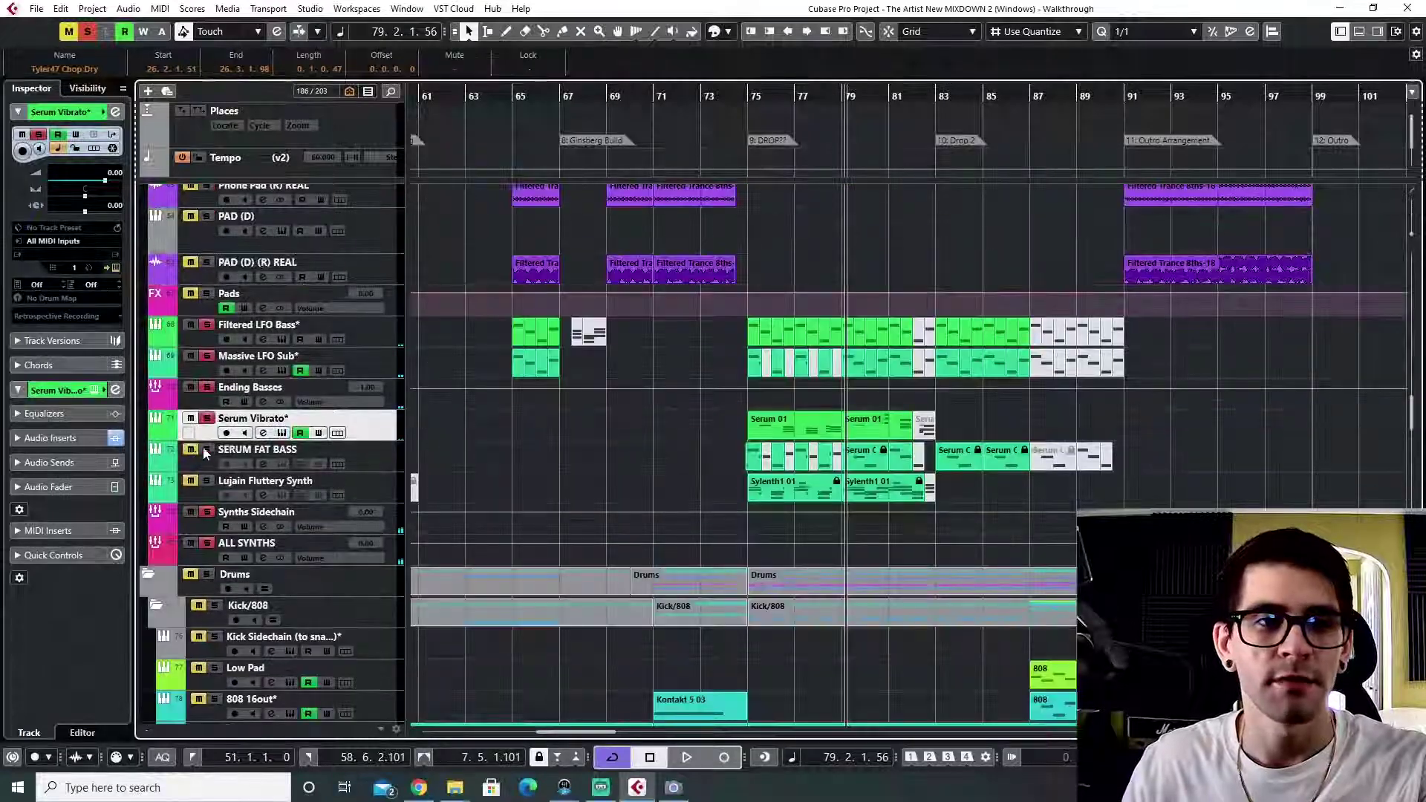
{"action": "left_click", "coordinate": [748, 94]}
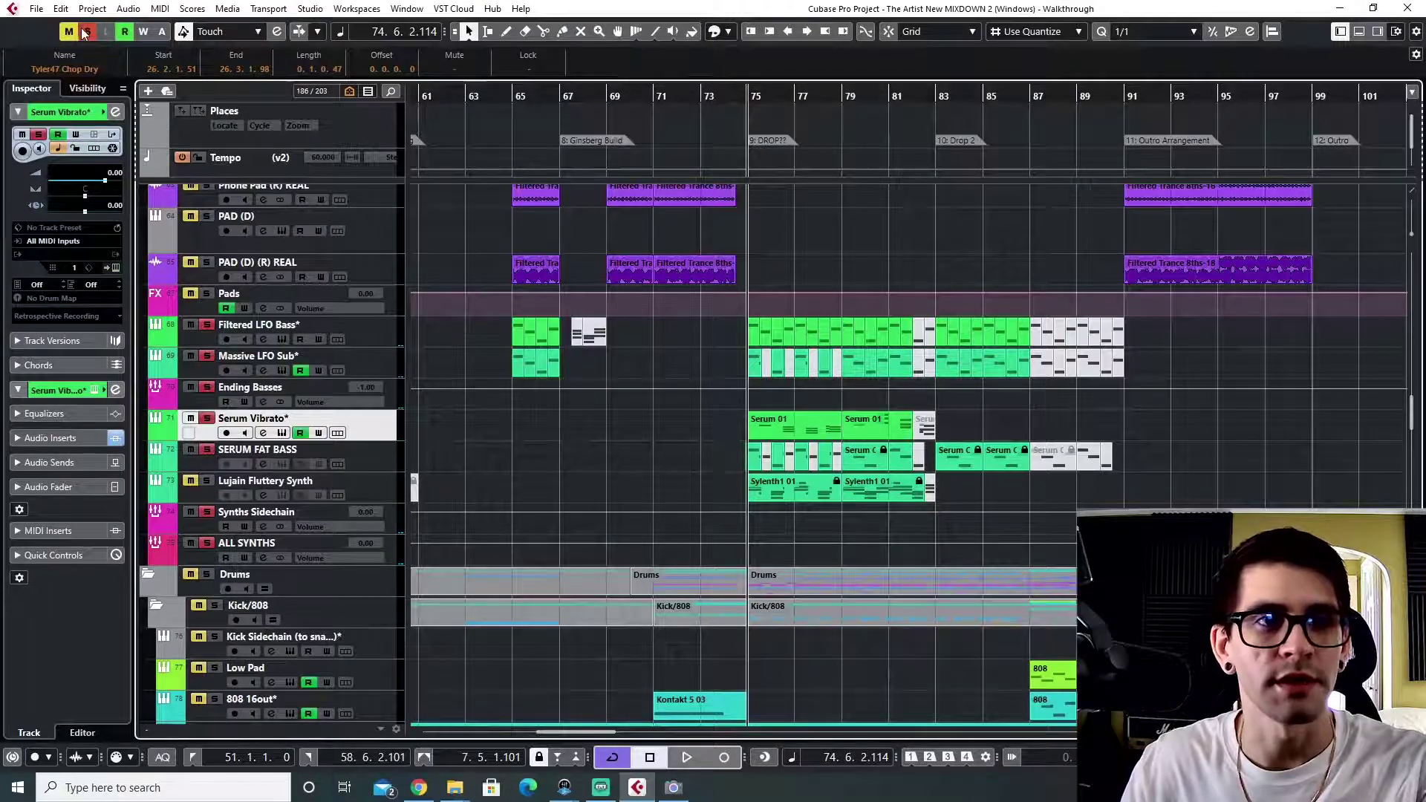
{"action": "key", "text": "space"}
{"action": "left_click", "coordinate": [358, 454]}
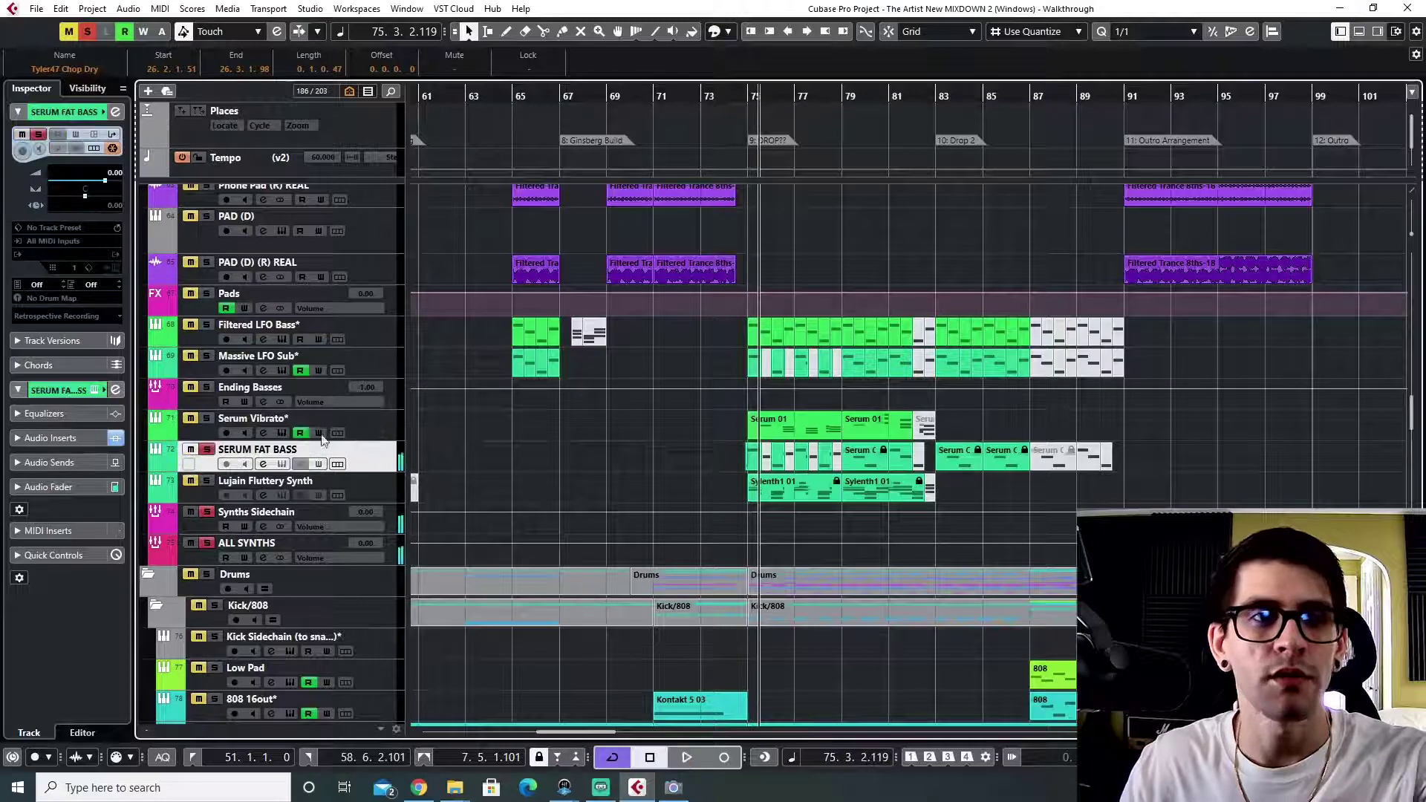
- Unfreeze the SERUM FAT BASS channel while keeping its freeze files, and open its Serum instrument
{"action": "left_click", "coordinate": [300, 464]}
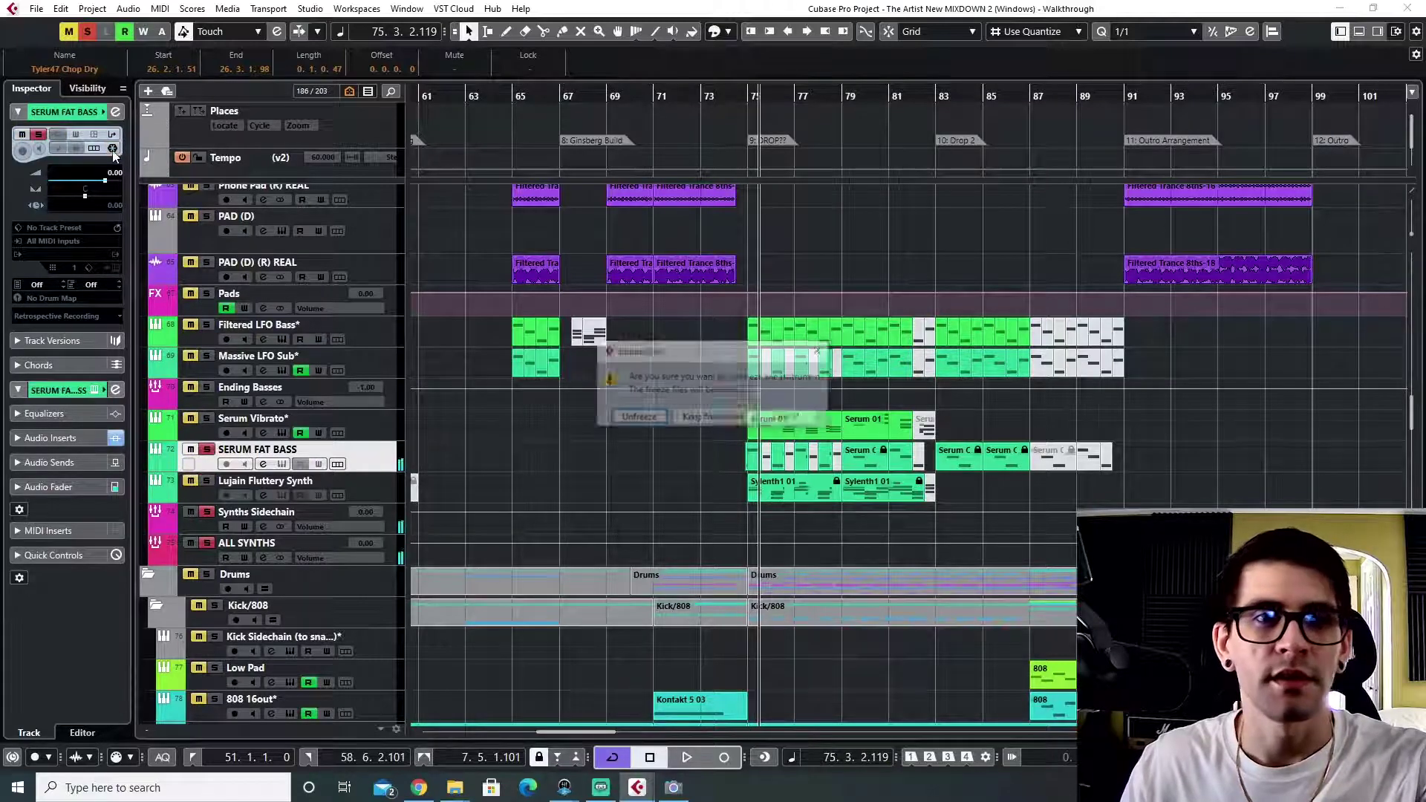
{"action": "left_click", "coordinate": [713, 417]}
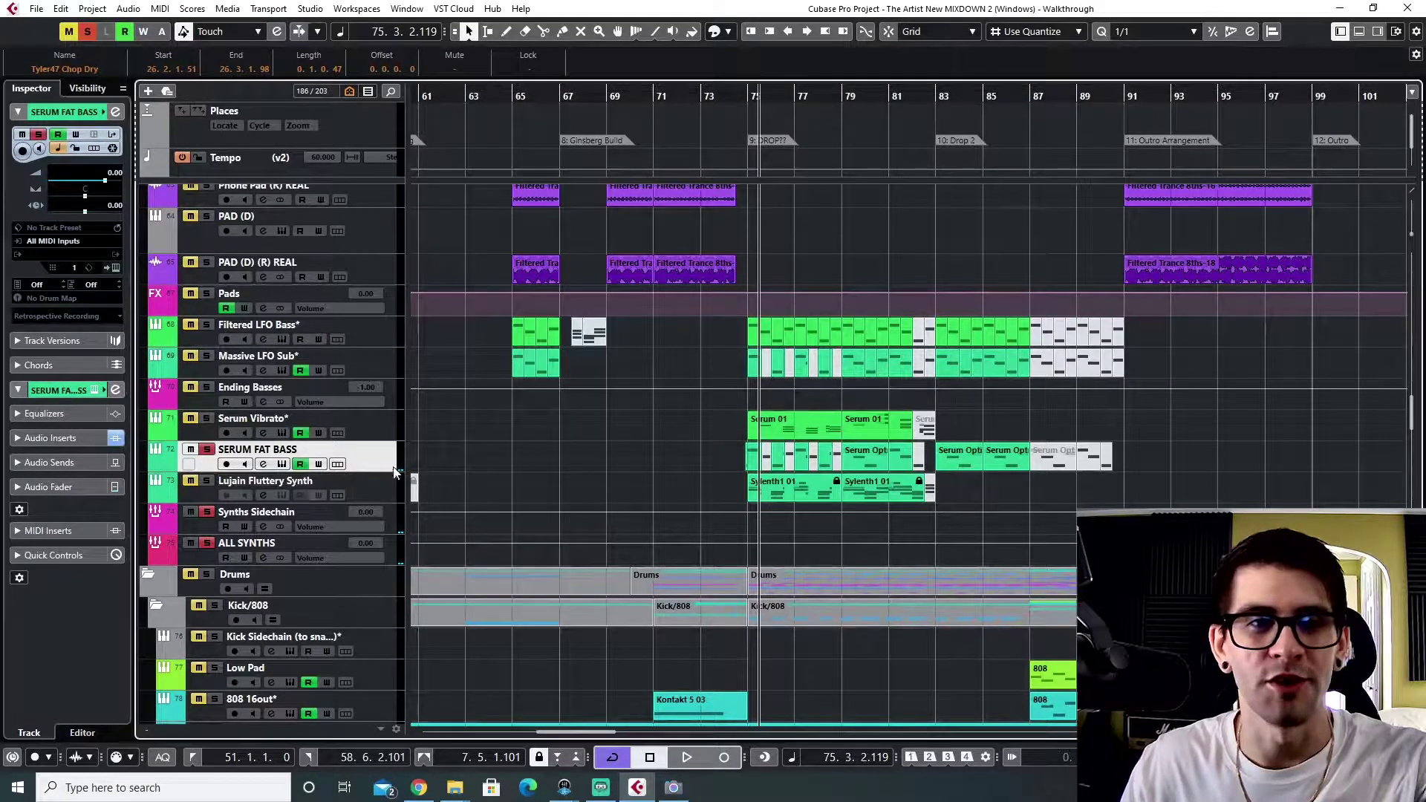
{"action": "key", "text": "space"}
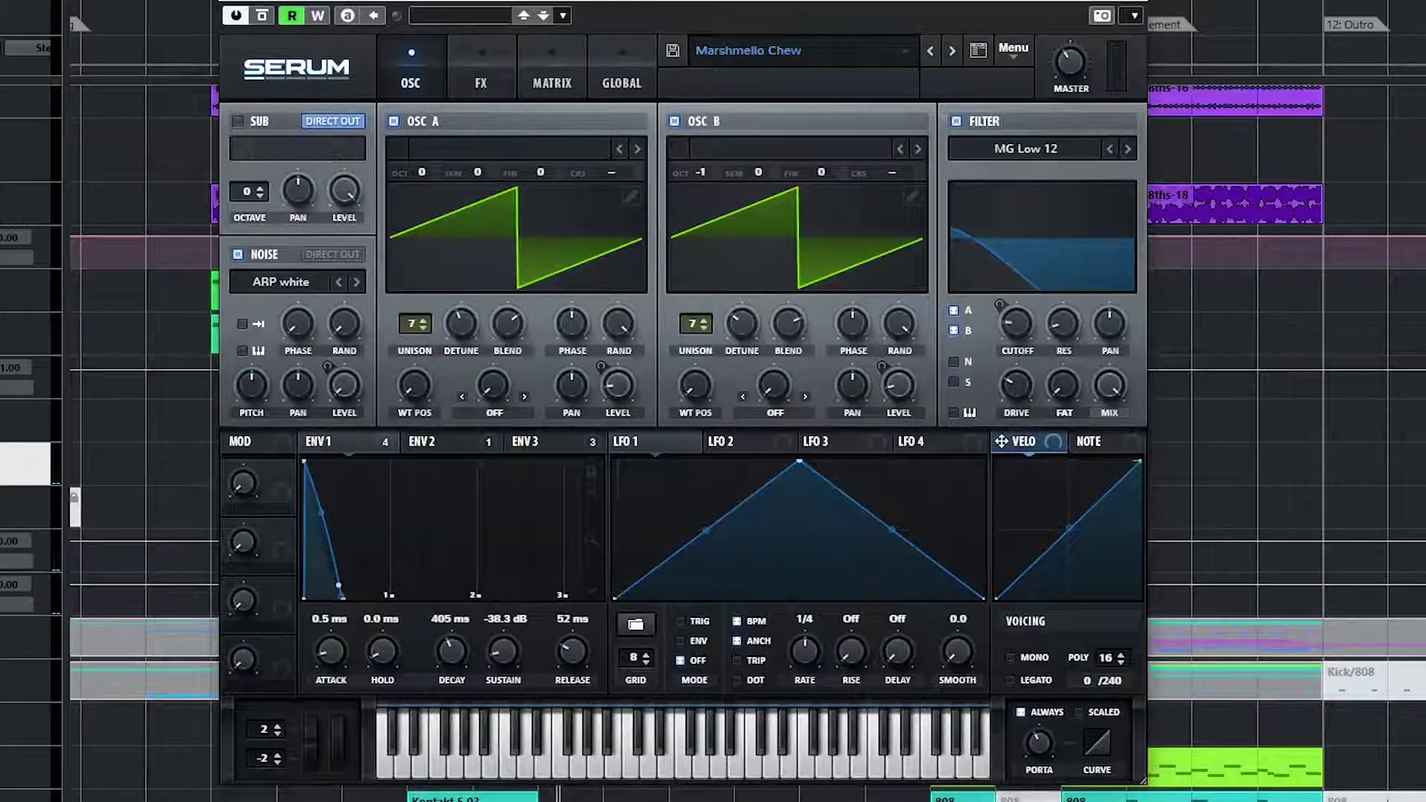
{"action": "left_click_drag", "start_coordinate": [530, 2], "coordinate": [515, 45]}
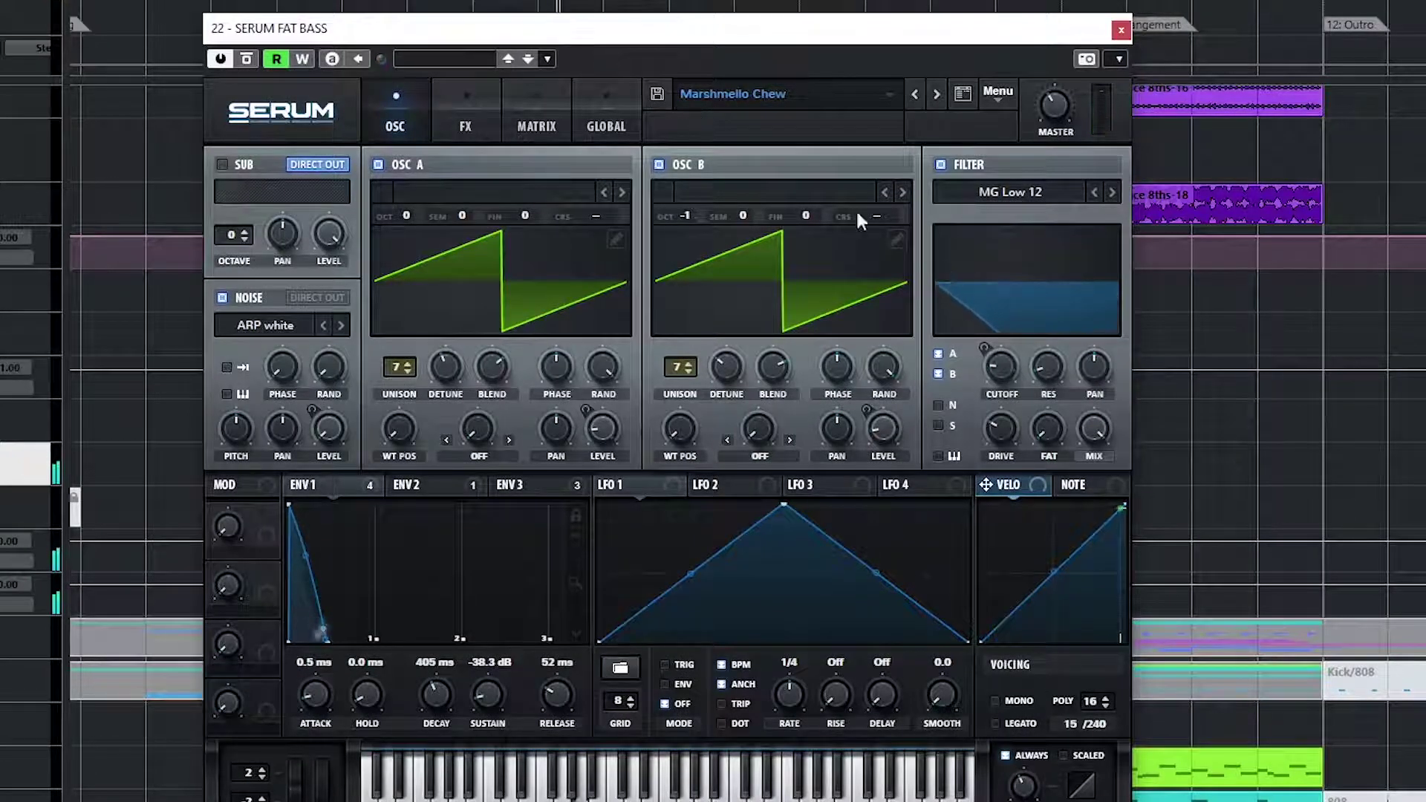
- Compare the SERUM FAT BASS sound with Serum's filter off and on, and close the instrument
{"action": "left_click", "coordinate": [940, 165]}
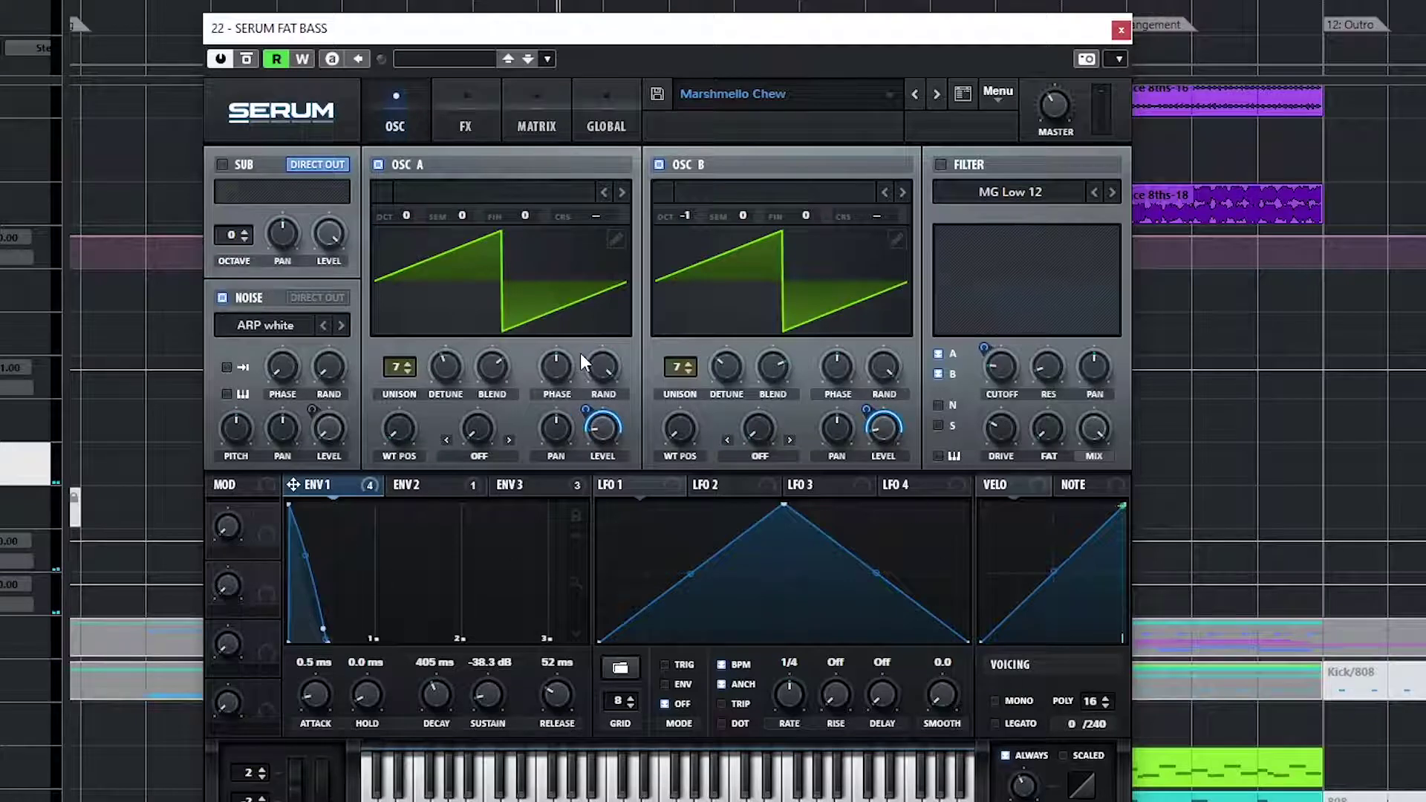
{"action": "left_click", "coordinate": [940, 165]}
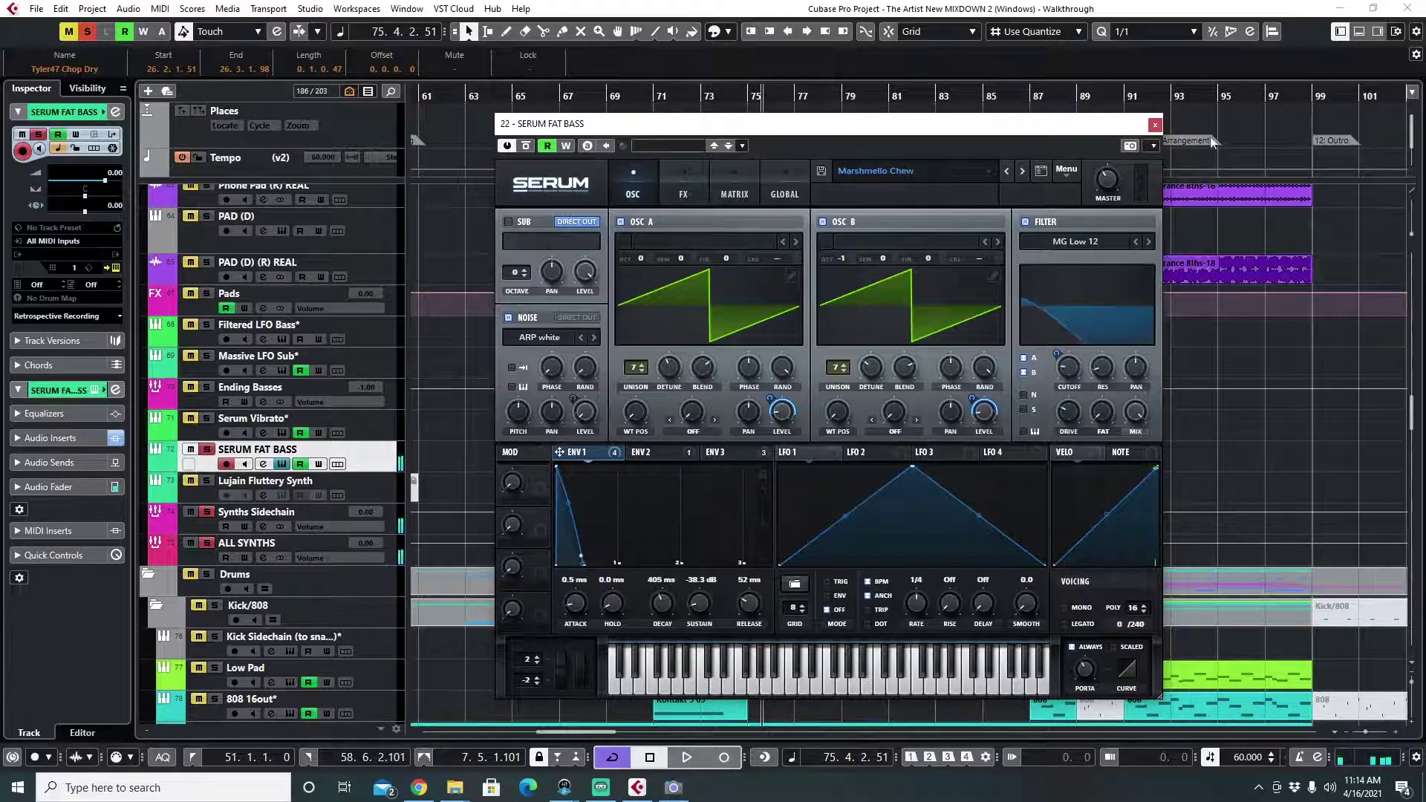
{"action": "left_click", "coordinate": [1157, 125]}
- Clear the existing solos and solo the Dirty Kick* track
{"action": "scroll", "coordinate": [651, 511], "scroll_direction": "down", "scroll_amount": 3}
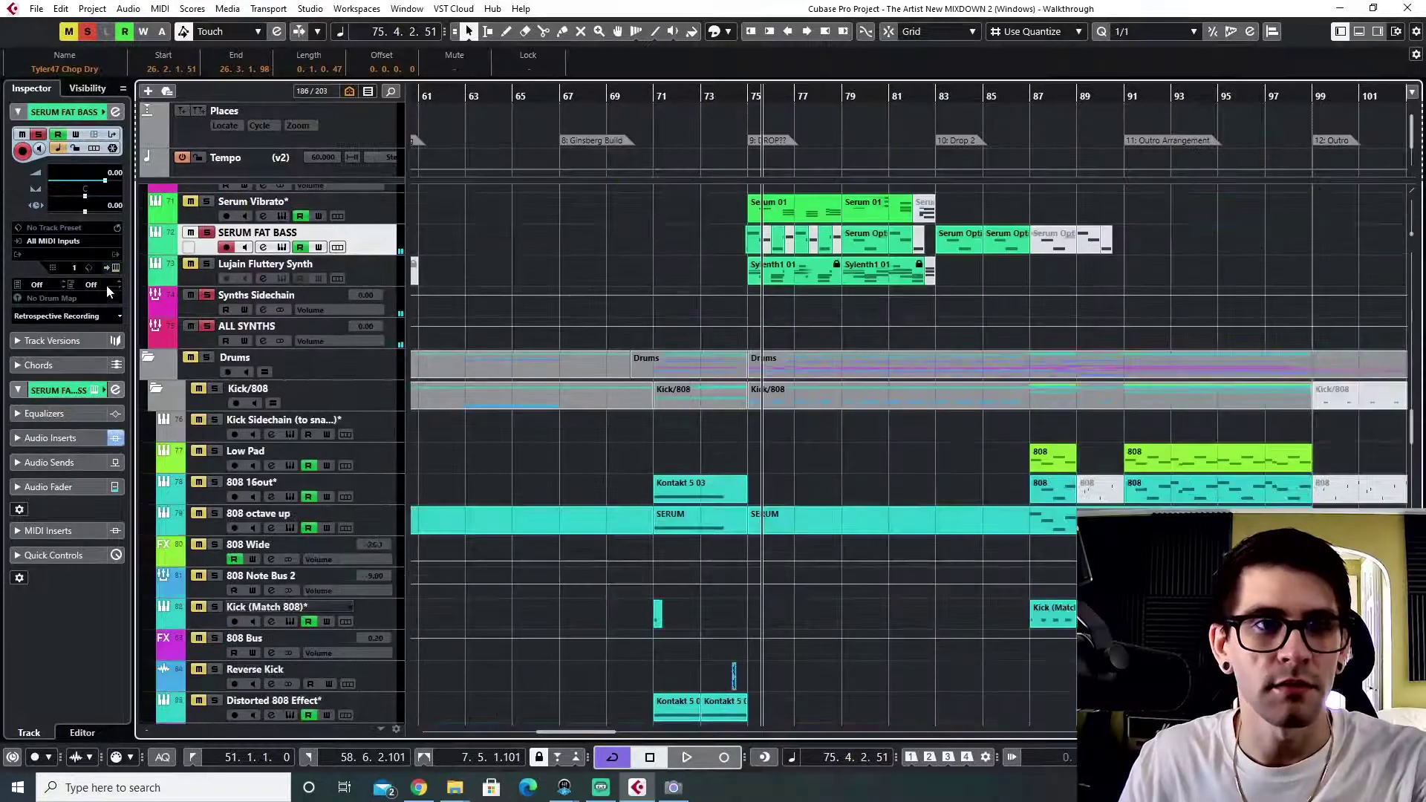
{"action": "left_click", "coordinate": [389, 275]}
{"action": "scroll", "coordinate": [349, 320], "scroll_direction": "down", "scroll_amount": 6}
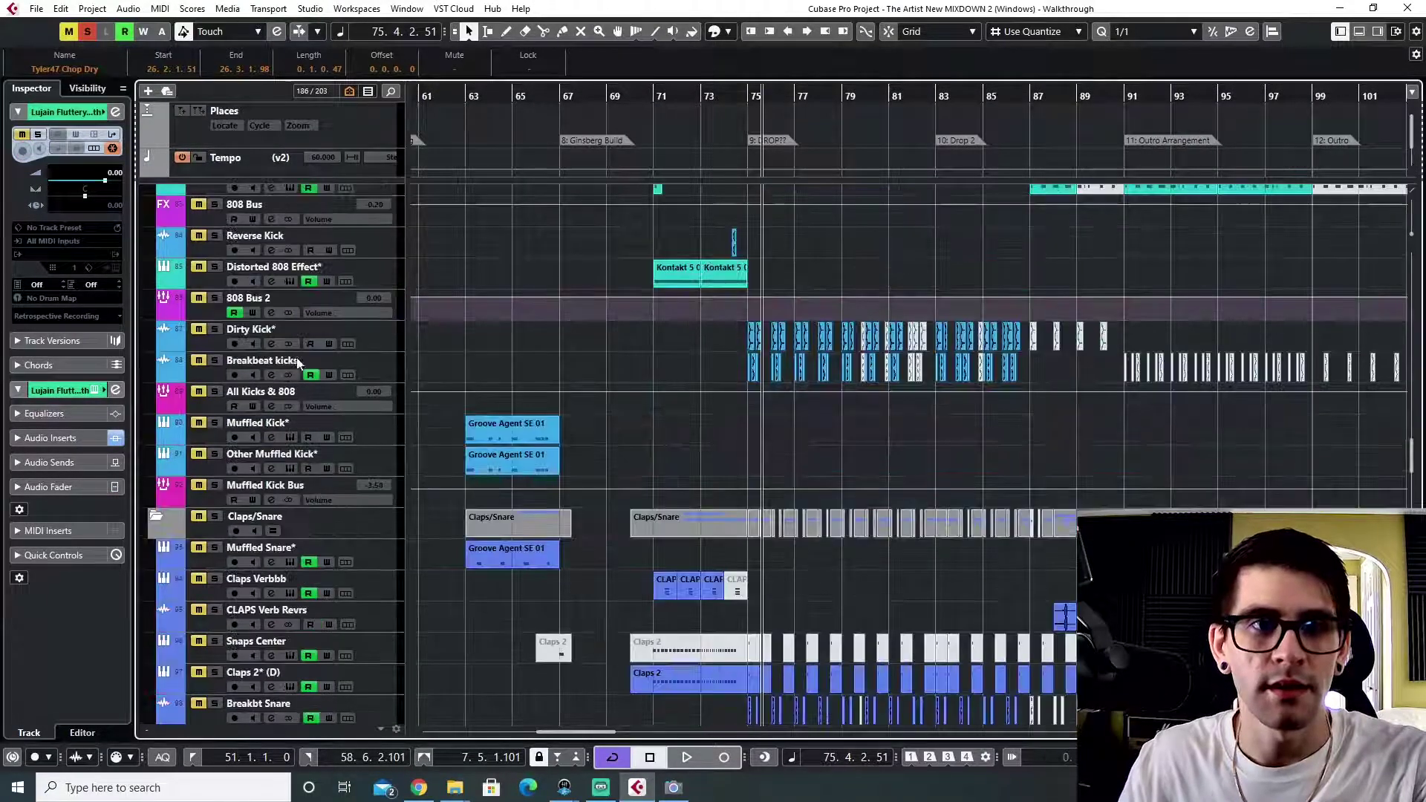
{"action": "left_click", "coordinate": [369, 330]}
{"action": "scroll", "coordinate": [401, 386], "scroll_direction": "down", "scroll_amount": 4}
{"action": "scroll", "coordinate": [409, 415], "scroll_direction": "up", "scroll_amount": 2}
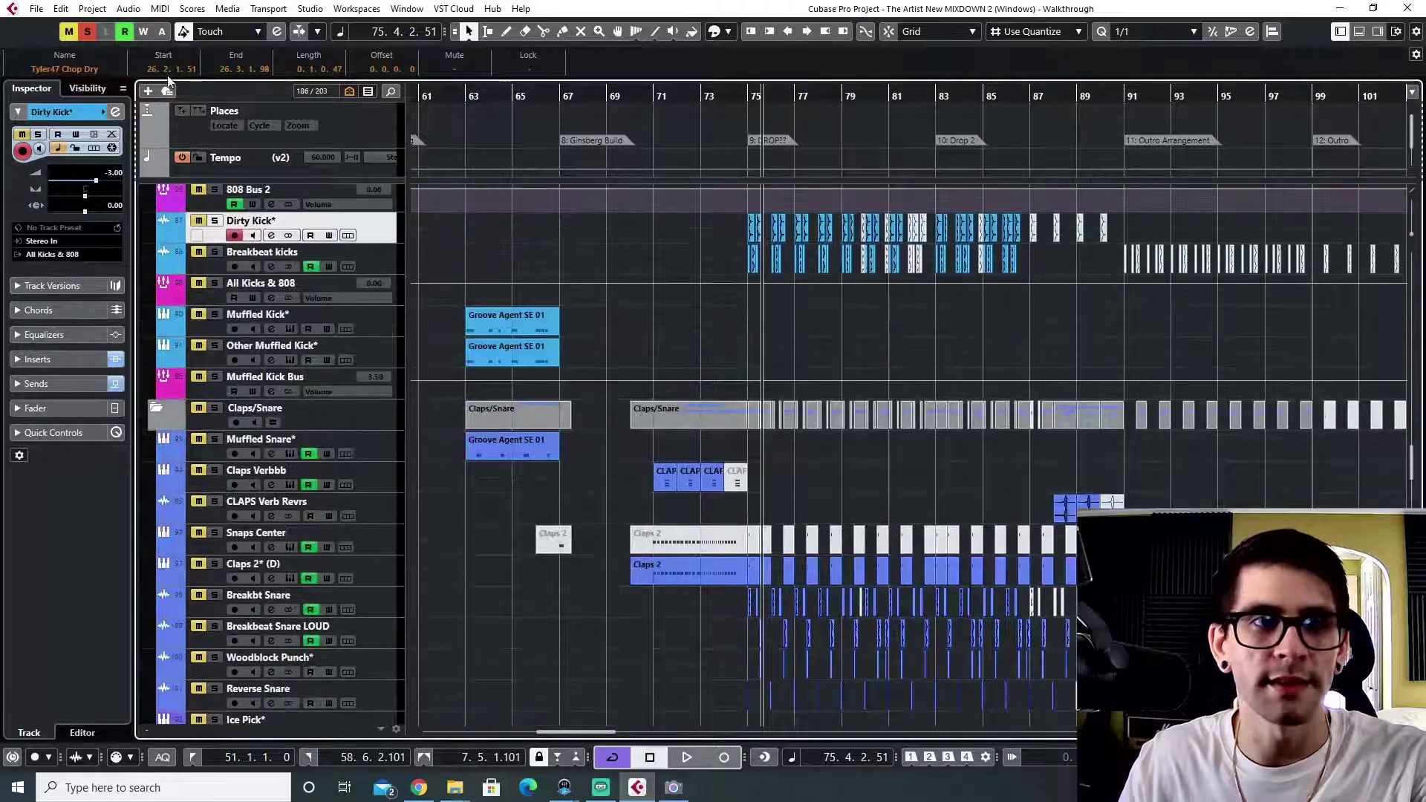
{"action": "left_click", "coordinate": [87, 31]}
{"action": "left_click", "coordinate": [214, 223]}
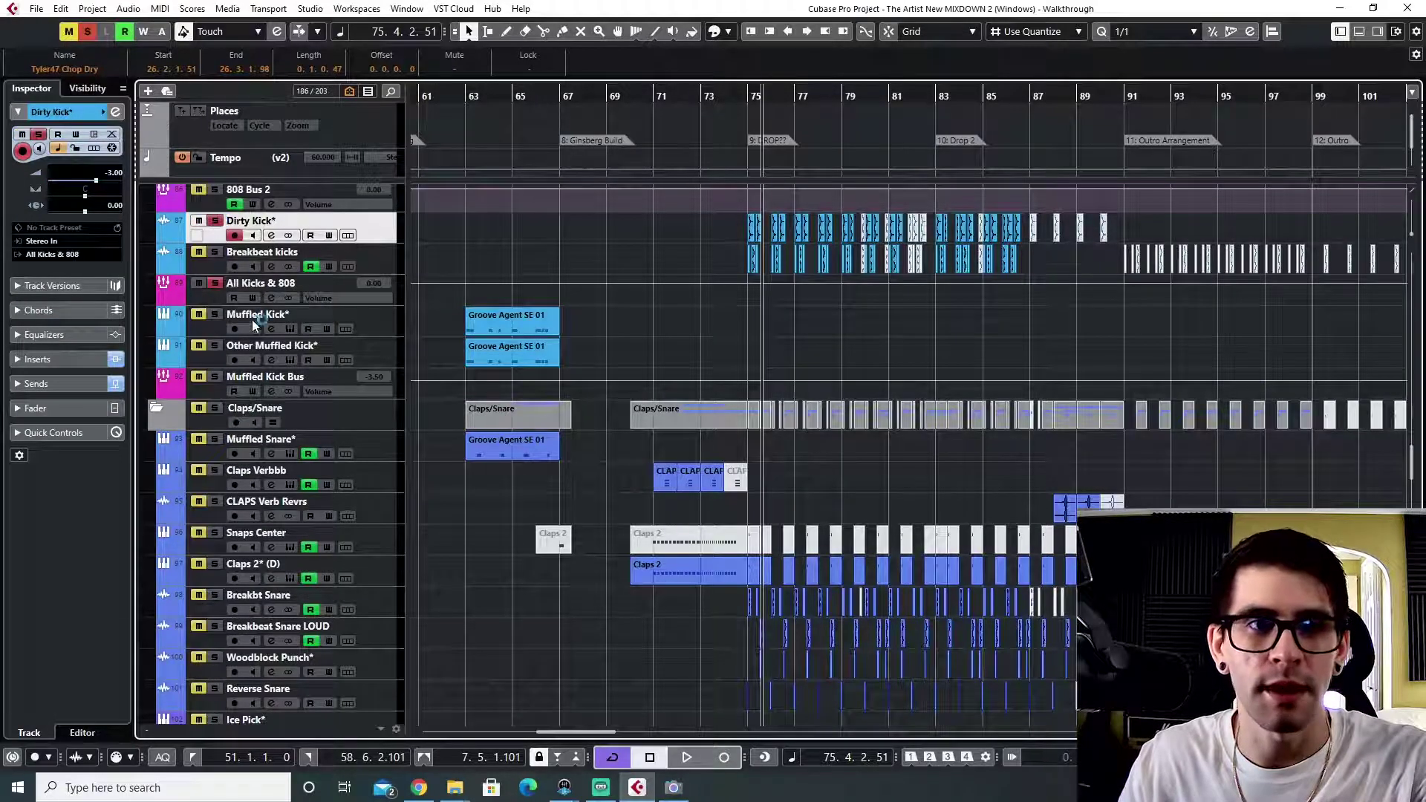
- Add Breakbeat kicks and the clap, snare, Woodblock Punch* and Ice Pick* tracks to the solo and play from just before bar 75
{"action": "left_click", "coordinate": [746, 98]}
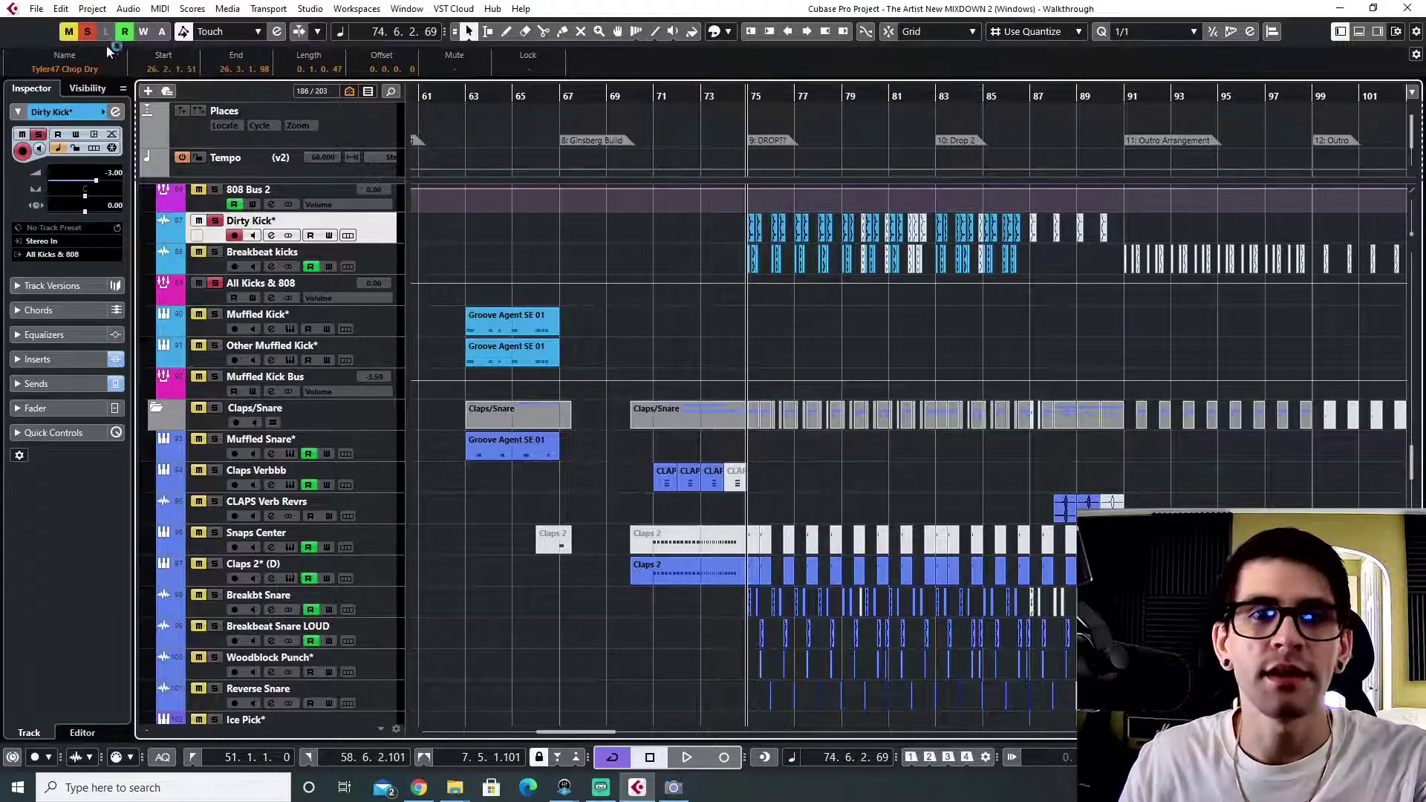
{"action": "left_click", "coordinate": [215, 254]}
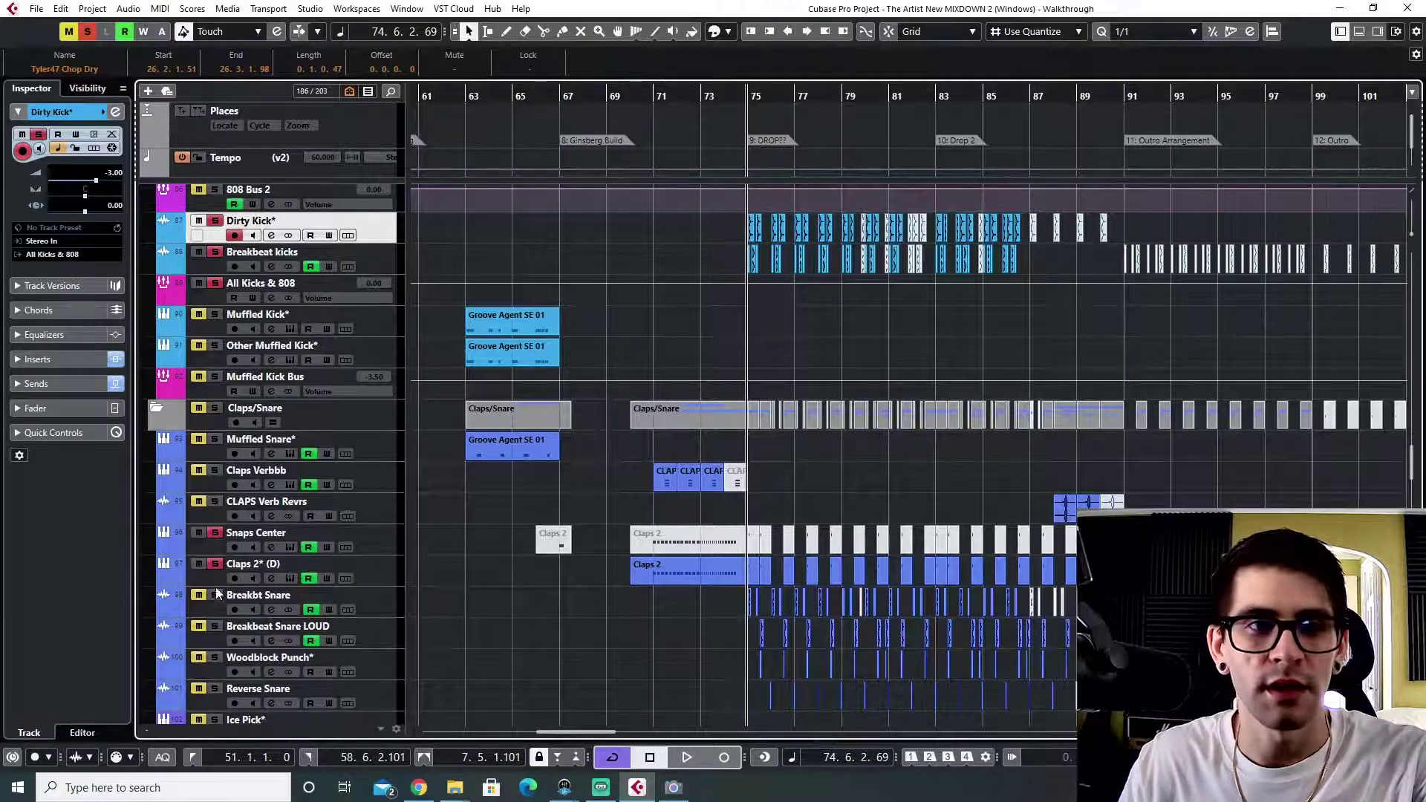
{"action": "left_click", "coordinate": [215, 658]}
{"action": "left_click", "coordinate": [215, 689]}
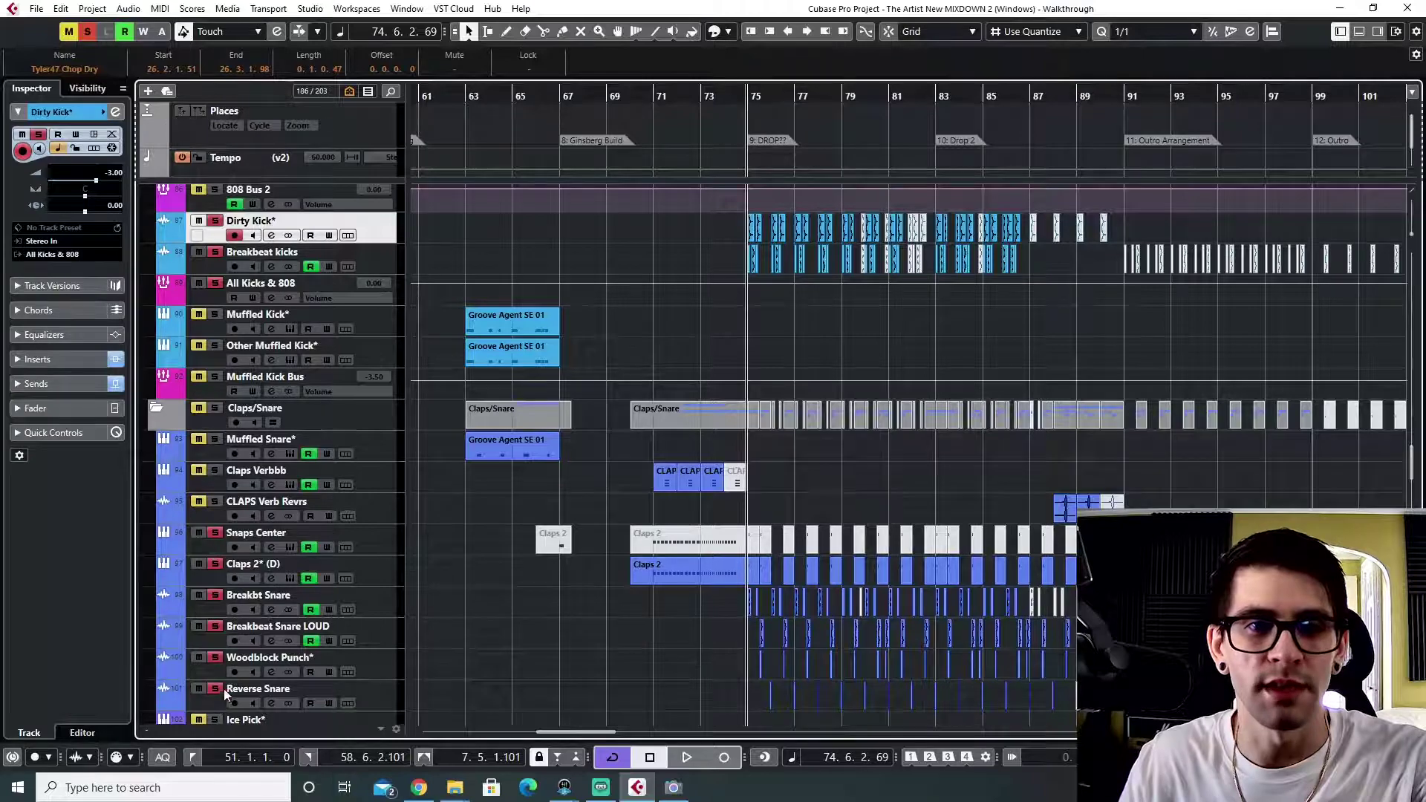
{"action": "scroll", "coordinate": [217, 676], "scroll_direction": "down", "scroll_amount": 3}
{"action": "key", "text": "space"}
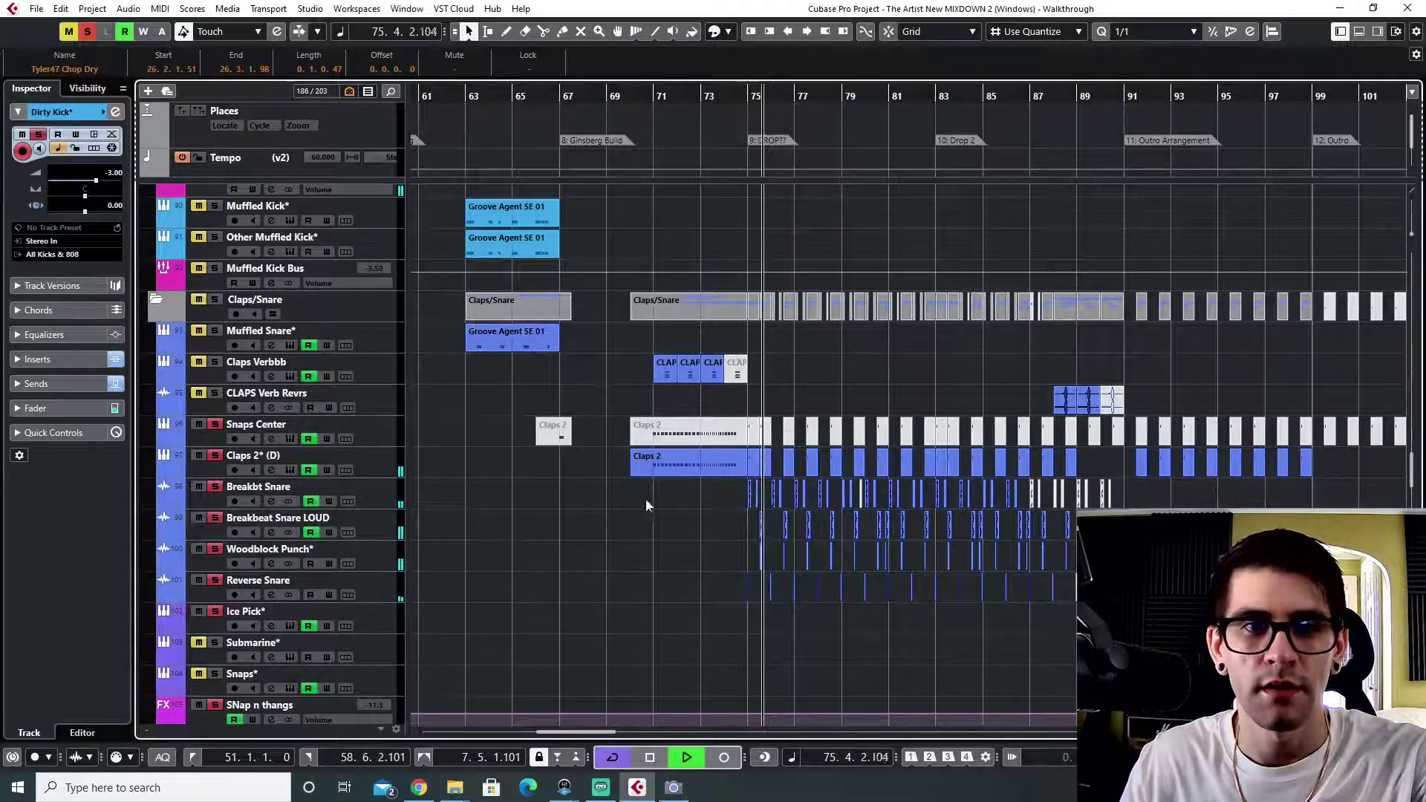
- Add Hats xtra and Breakbeat HiHats* to the soloed drums during playback, and stop after listening
{"action": "scroll", "coordinate": [644, 498], "scroll_direction": "down", "scroll_amount": 9}
{"action": "scroll", "coordinate": [790, 595], "scroll_direction": "down", "scroll_amount": 7}
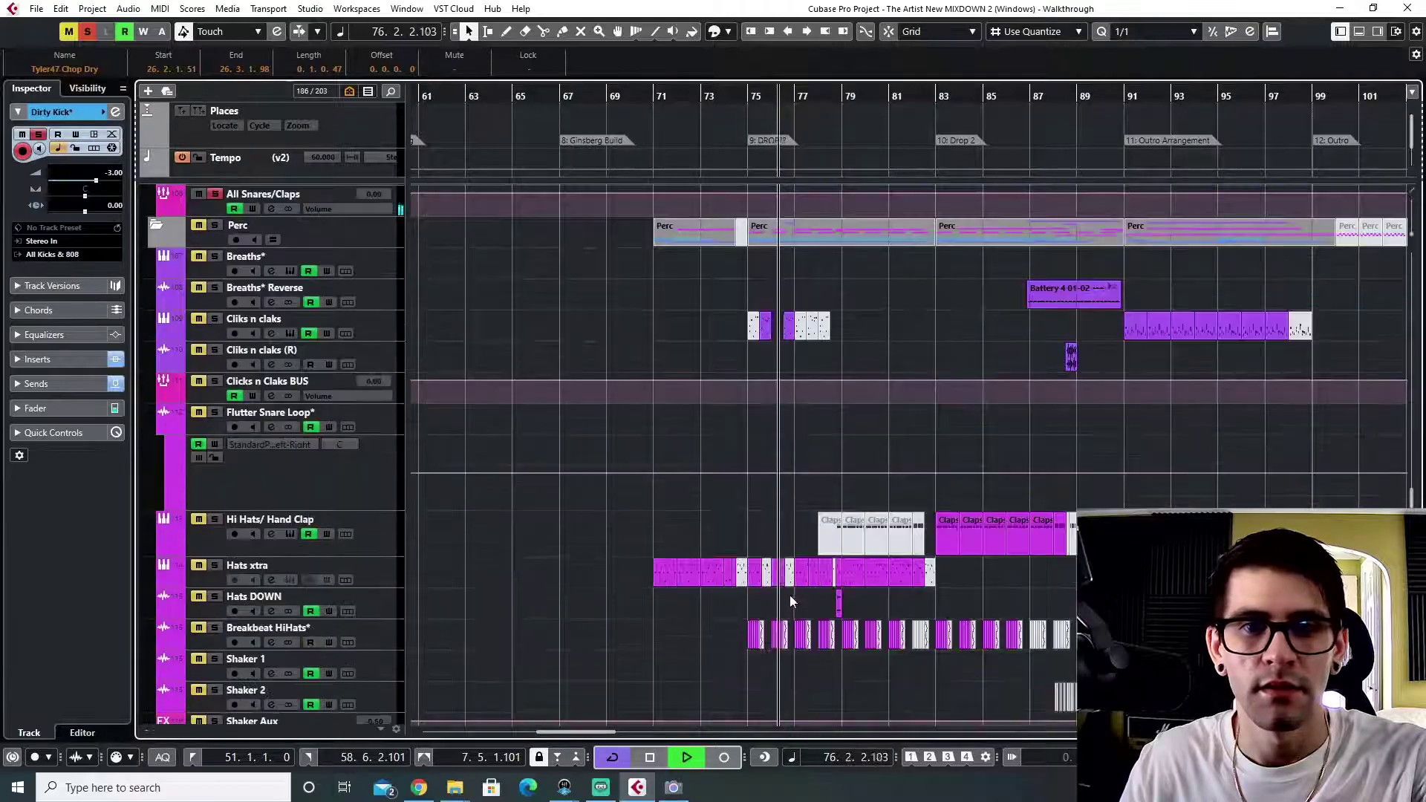
{"action": "left_click", "coordinate": [376, 625]}
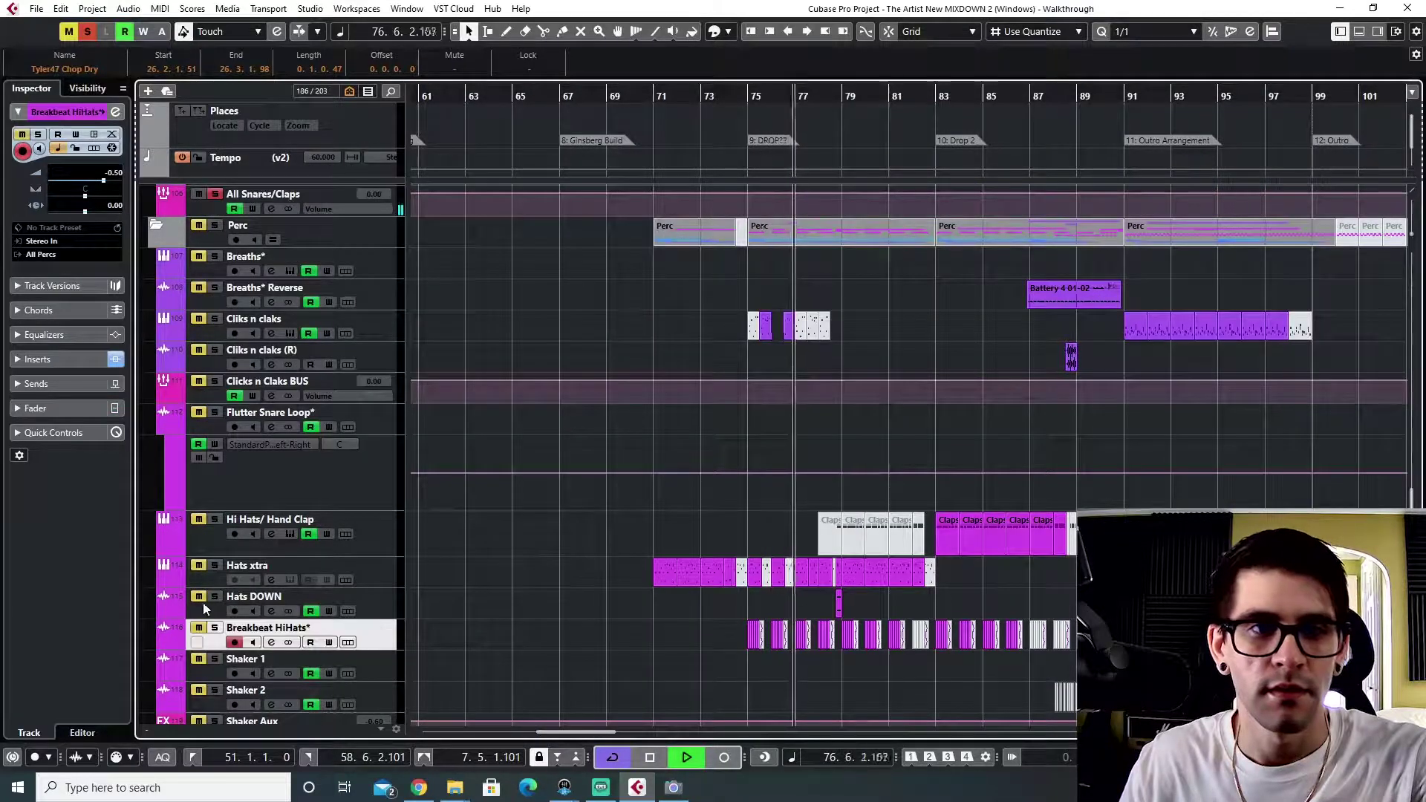
{"action": "left_click", "coordinate": [215, 628]}
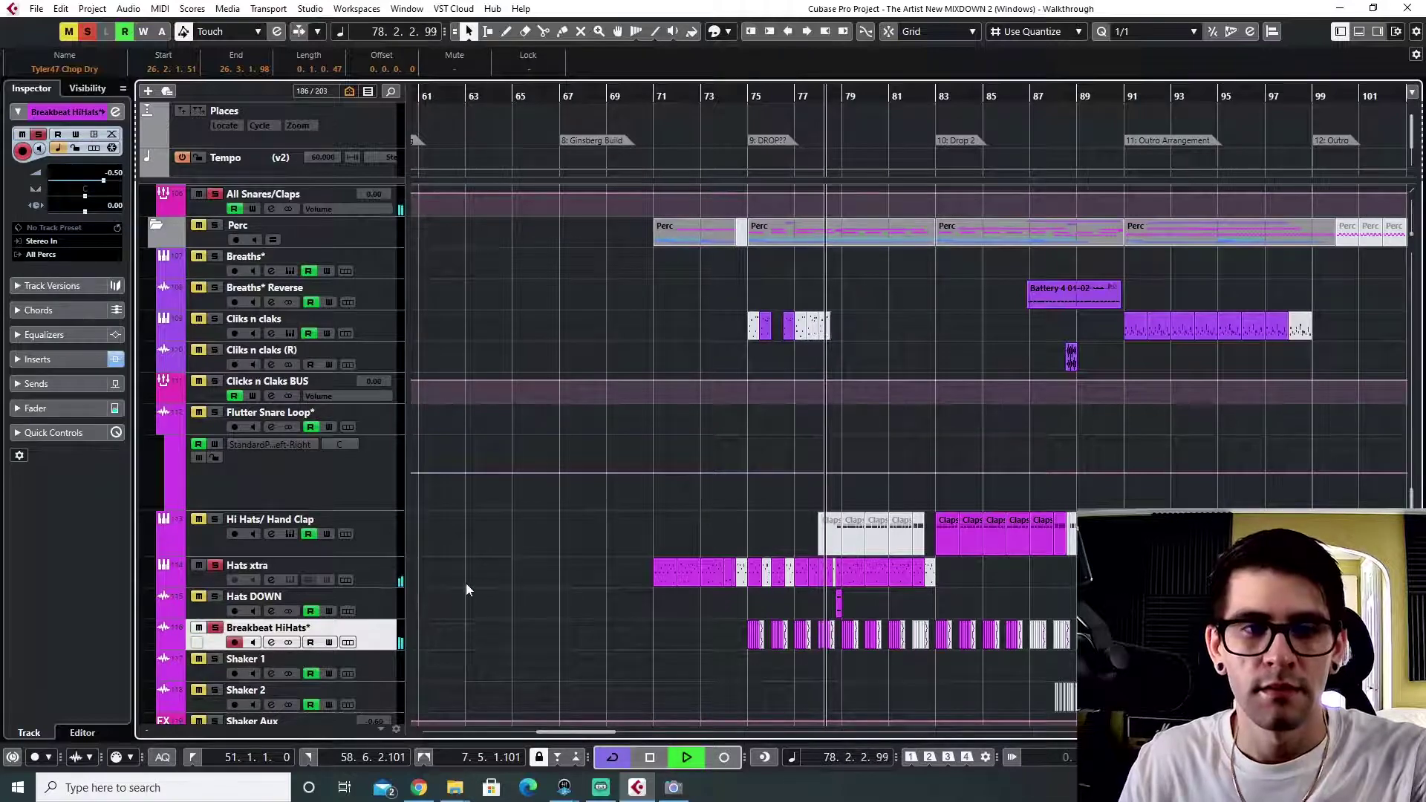
{"action": "scroll", "coordinate": [673, 541], "scroll_direction": "up", "scroll_amount": 15}
{"action": "key", "text": "space"}
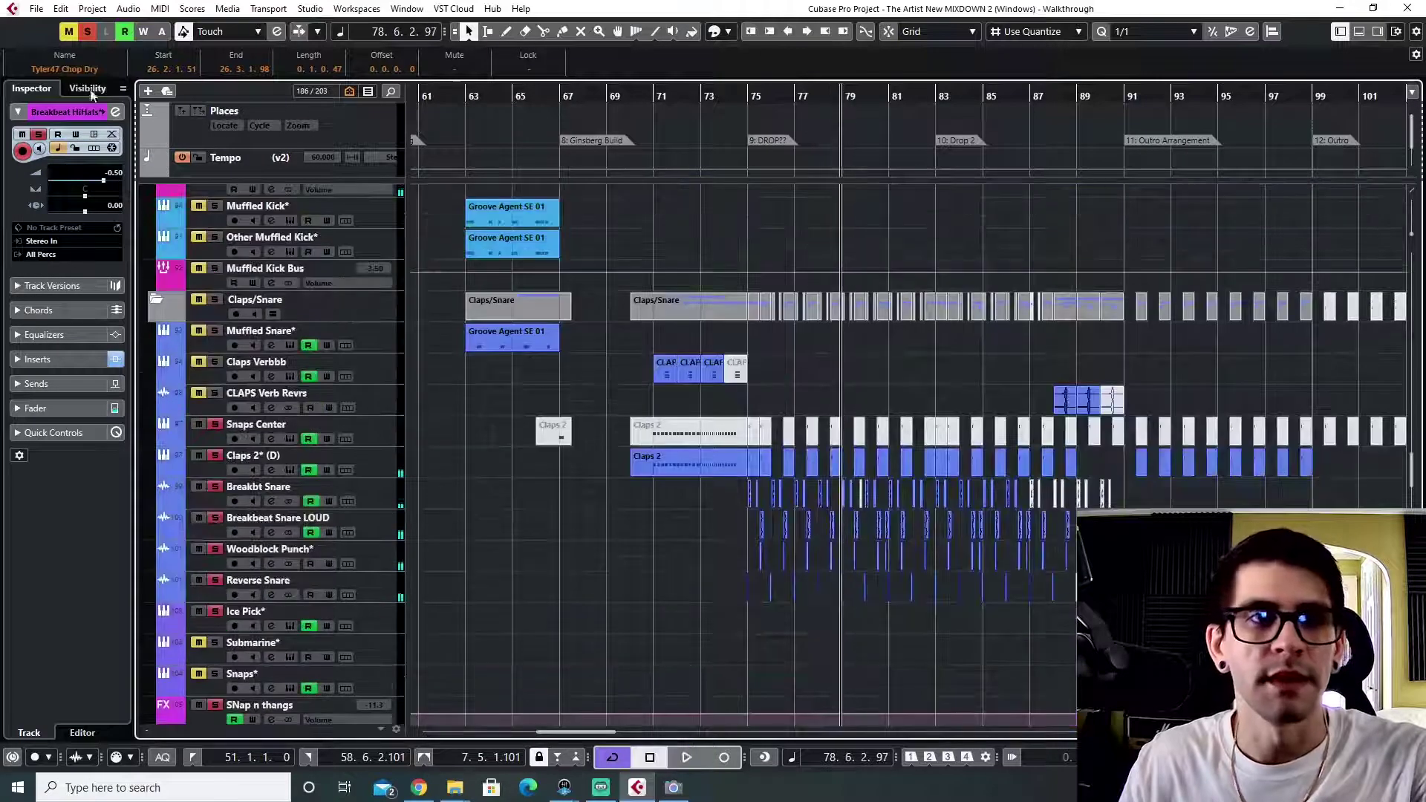
- Clear all solos, solo only the Woodblock Punch* track and play it from just before bar 75
{"action": "left_click", "coordinate": [85, 31]}
{"action": "left_click", "coordinate": [746, 103]}
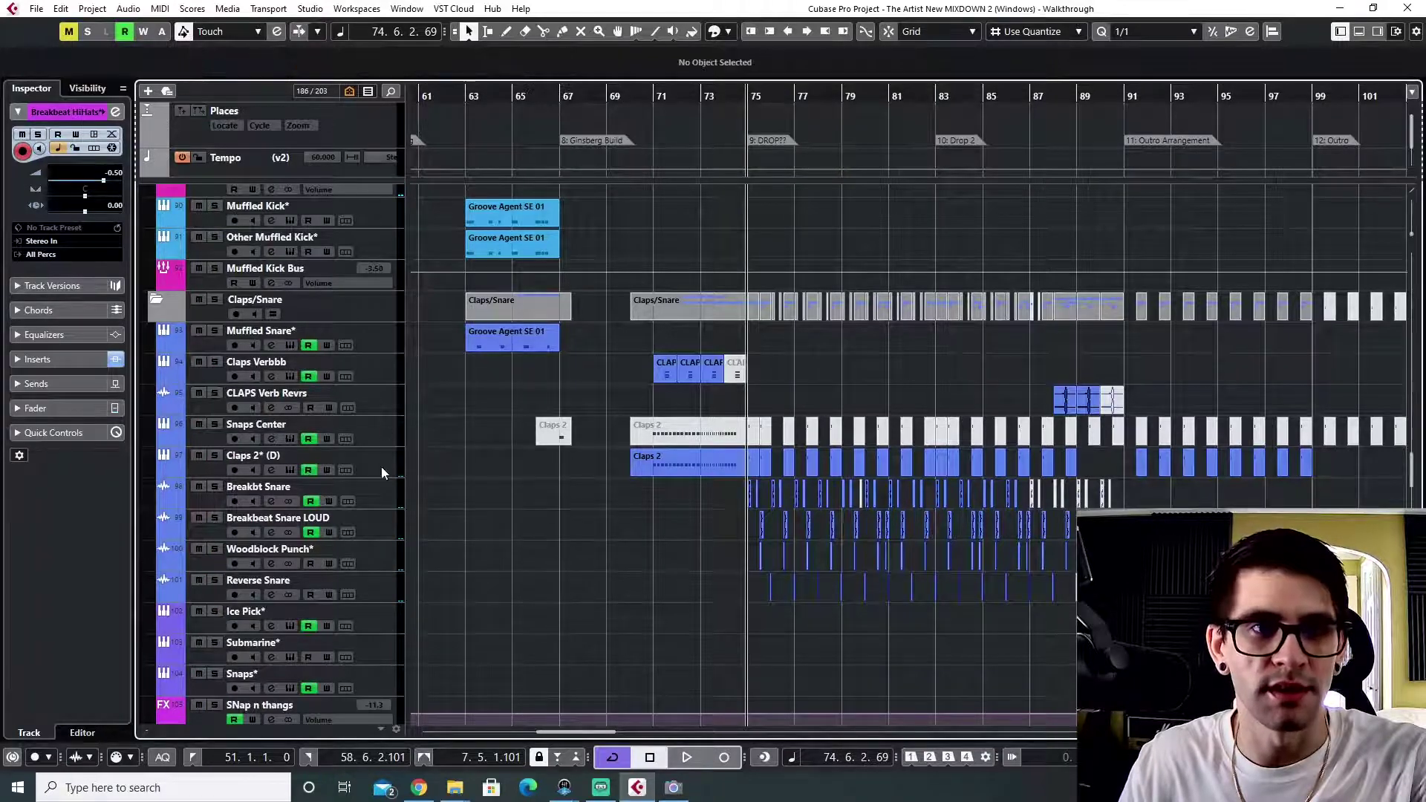
{"action": "left_click", "coordinate": [367, 493]}
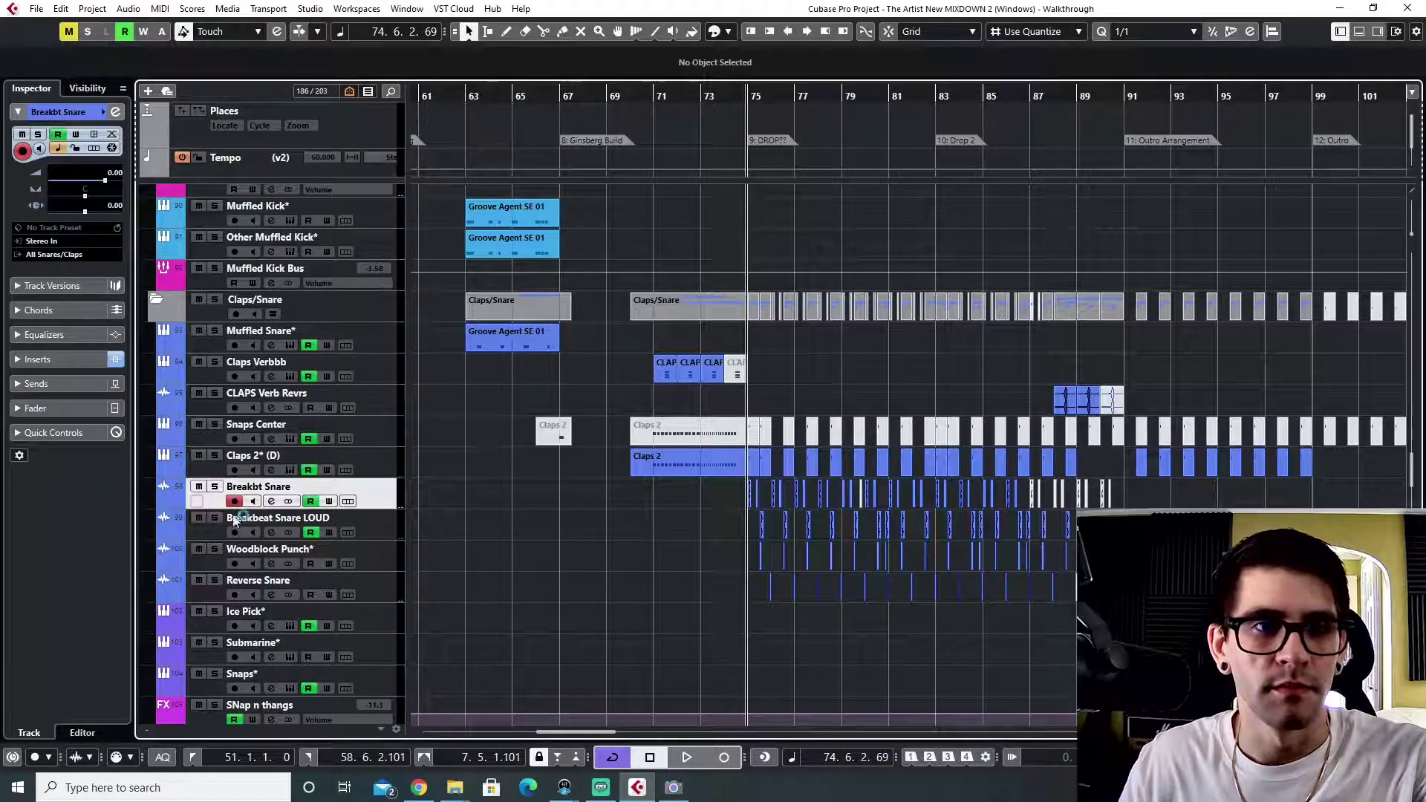
{"action": "left_click", "coordinate": [215, 548]}
{"action": "key", "text": "space"}
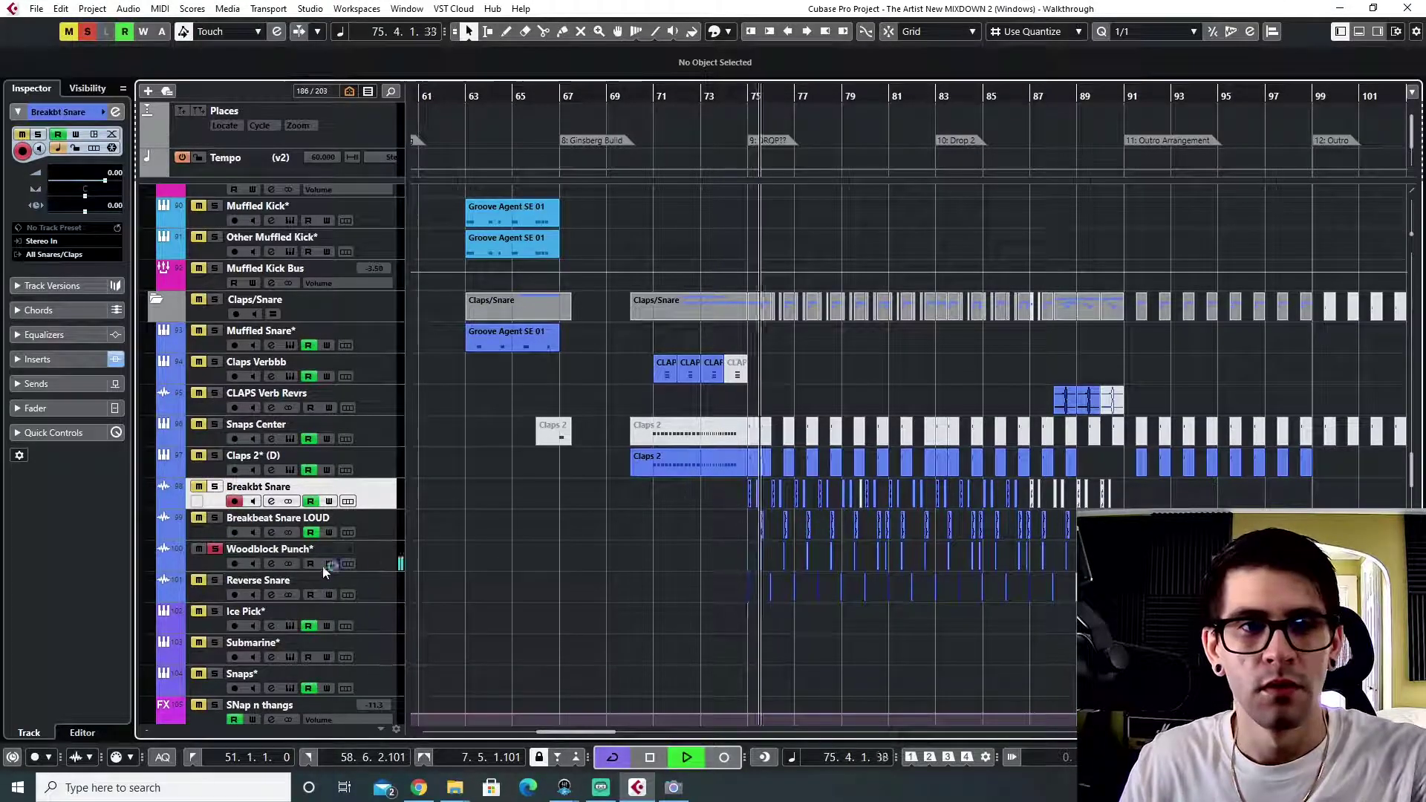
- Add Breakbt Snare and Breakbeat Snare LOUD to the soloed Woodblock Punch* to hear the layered snare, and stop playback
{"action": "left_click", "coordinate": [388, 558]}
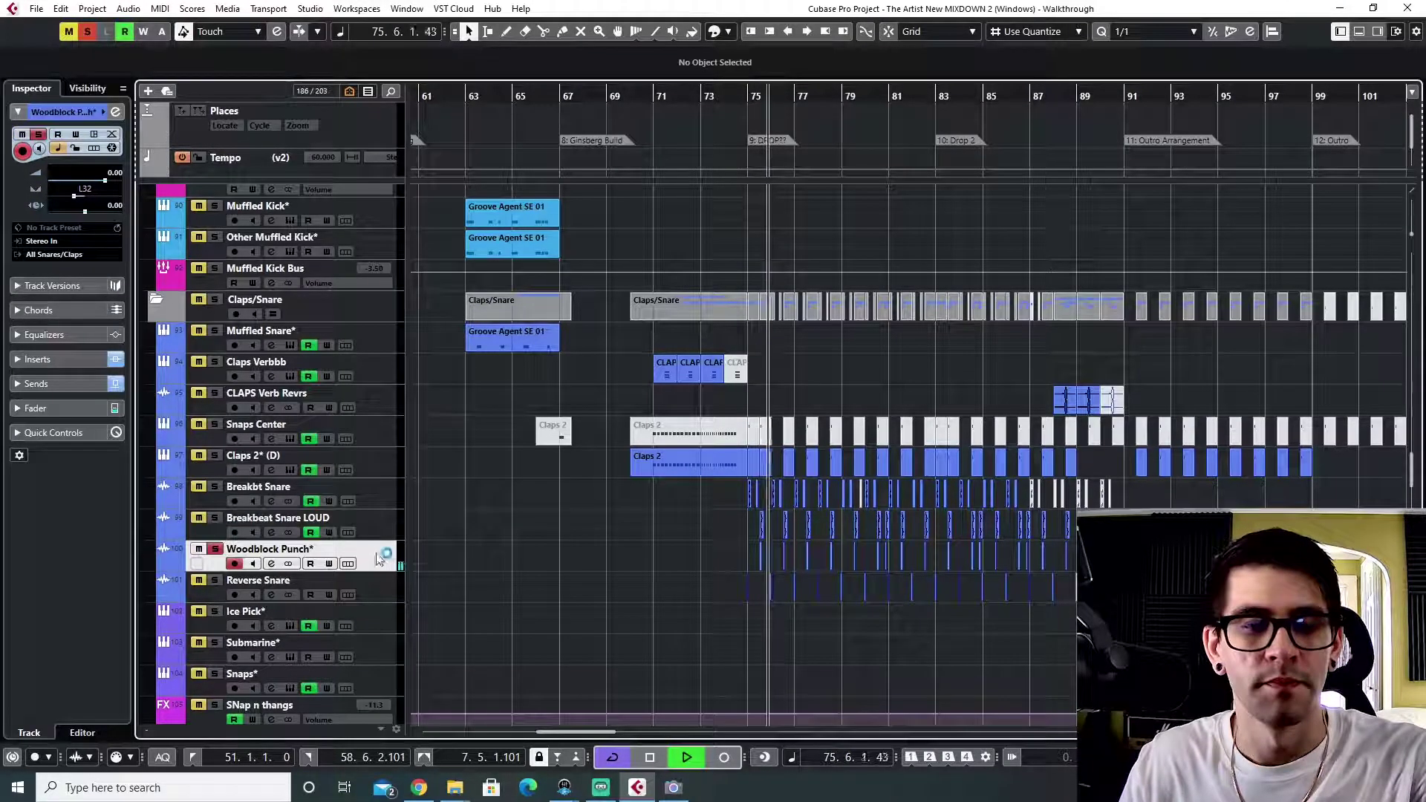
{"action": "left_click", "coordinate": [215, 487]}
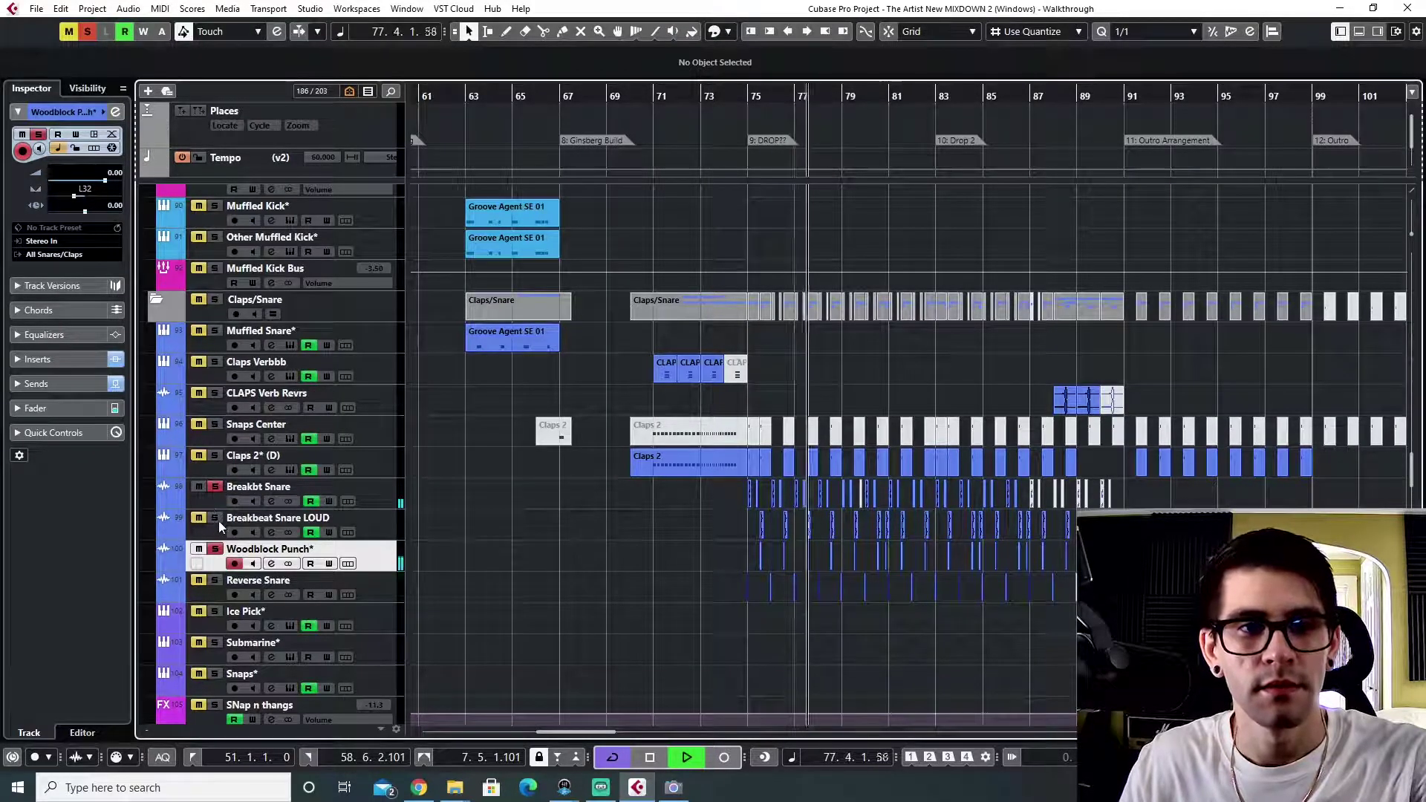
{"action": "left_click", "coordinate": [216, 518]}
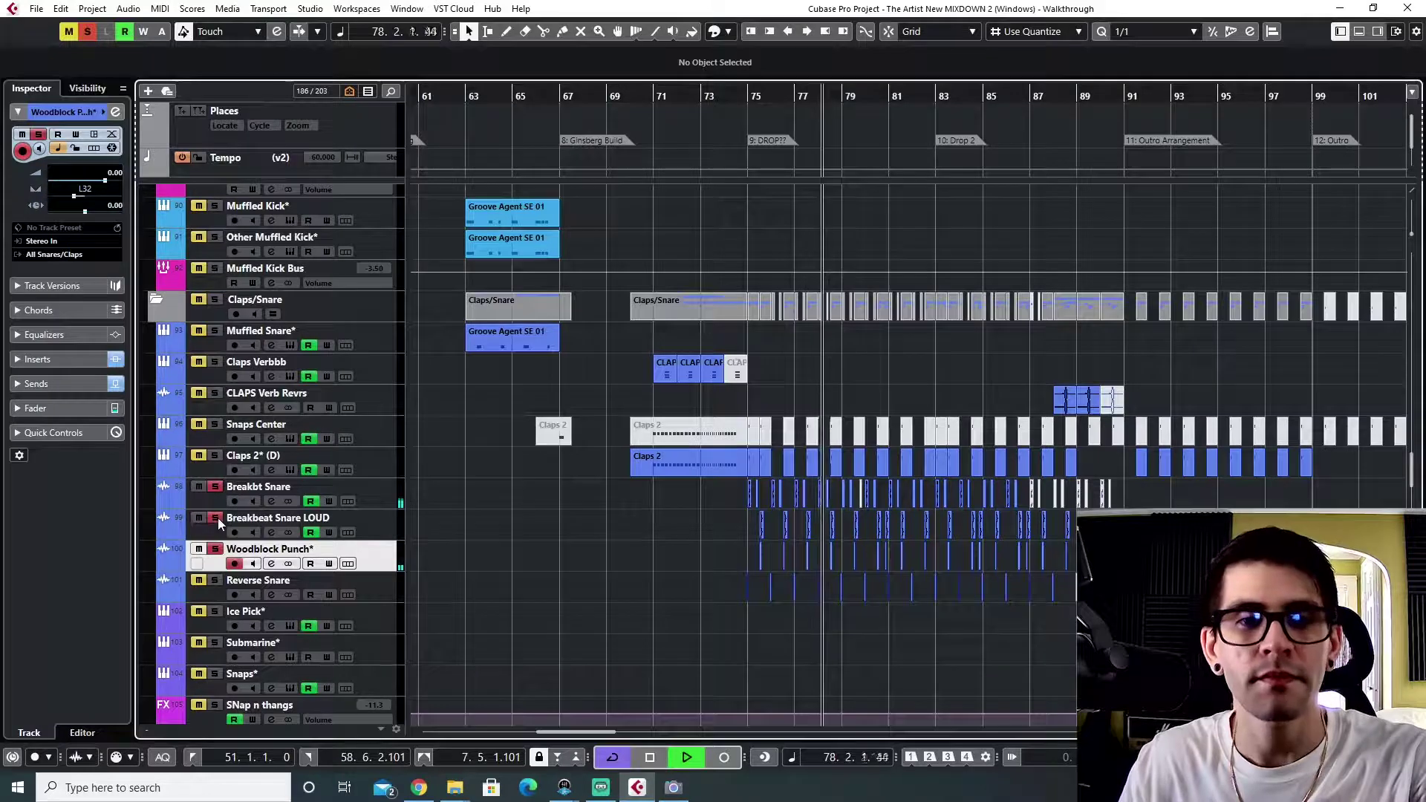
{"action": "key", "text": "space"}
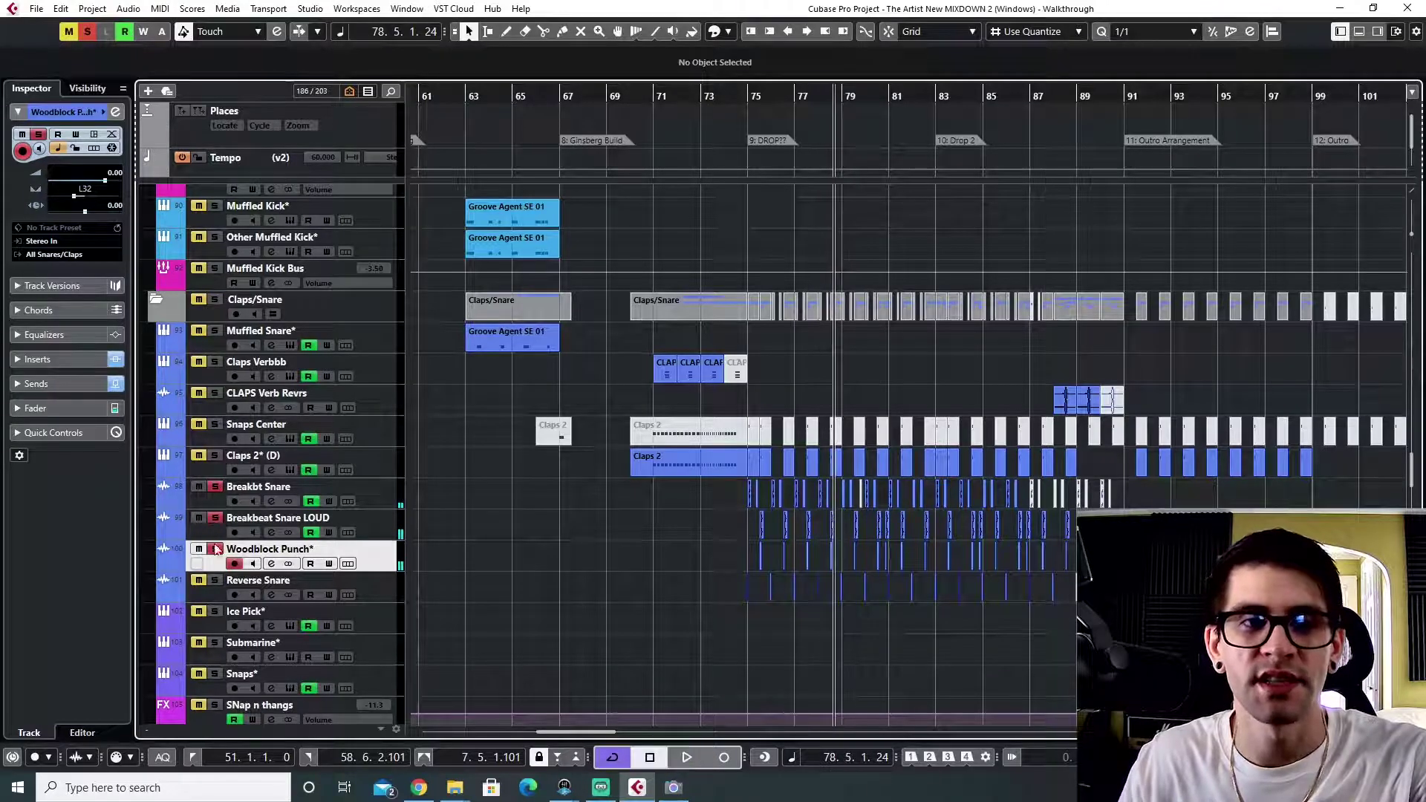
{"action": "left_click", "coordinate": [215, 550]}
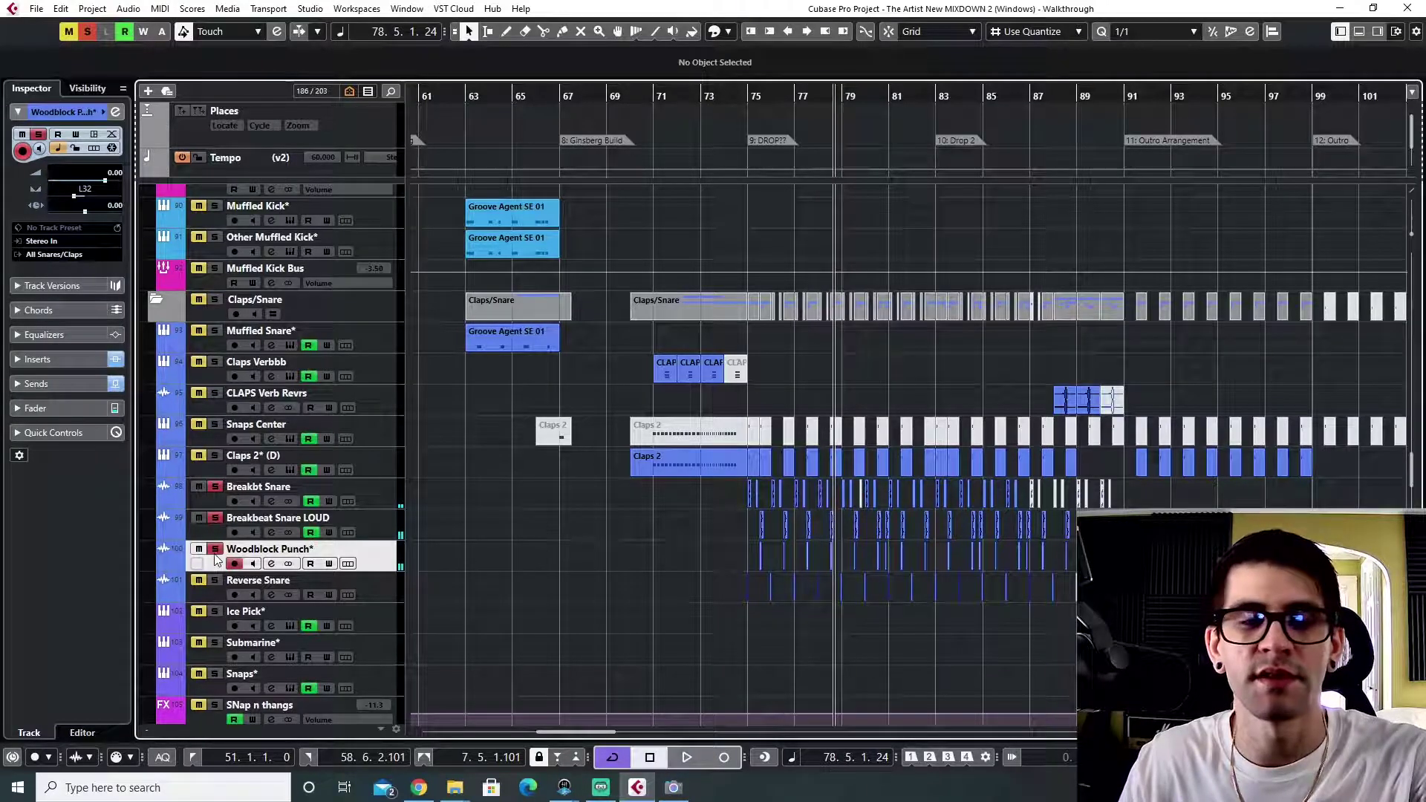
- Play the soloed snare layers again from bar 78, stop, and clear all solos
{"action": "left_click", "coordinate": [752, 95]}
{"action": "scroll", "coordinate": [830, 603], "scroll_direction": "up", "scroll_amount": 8}
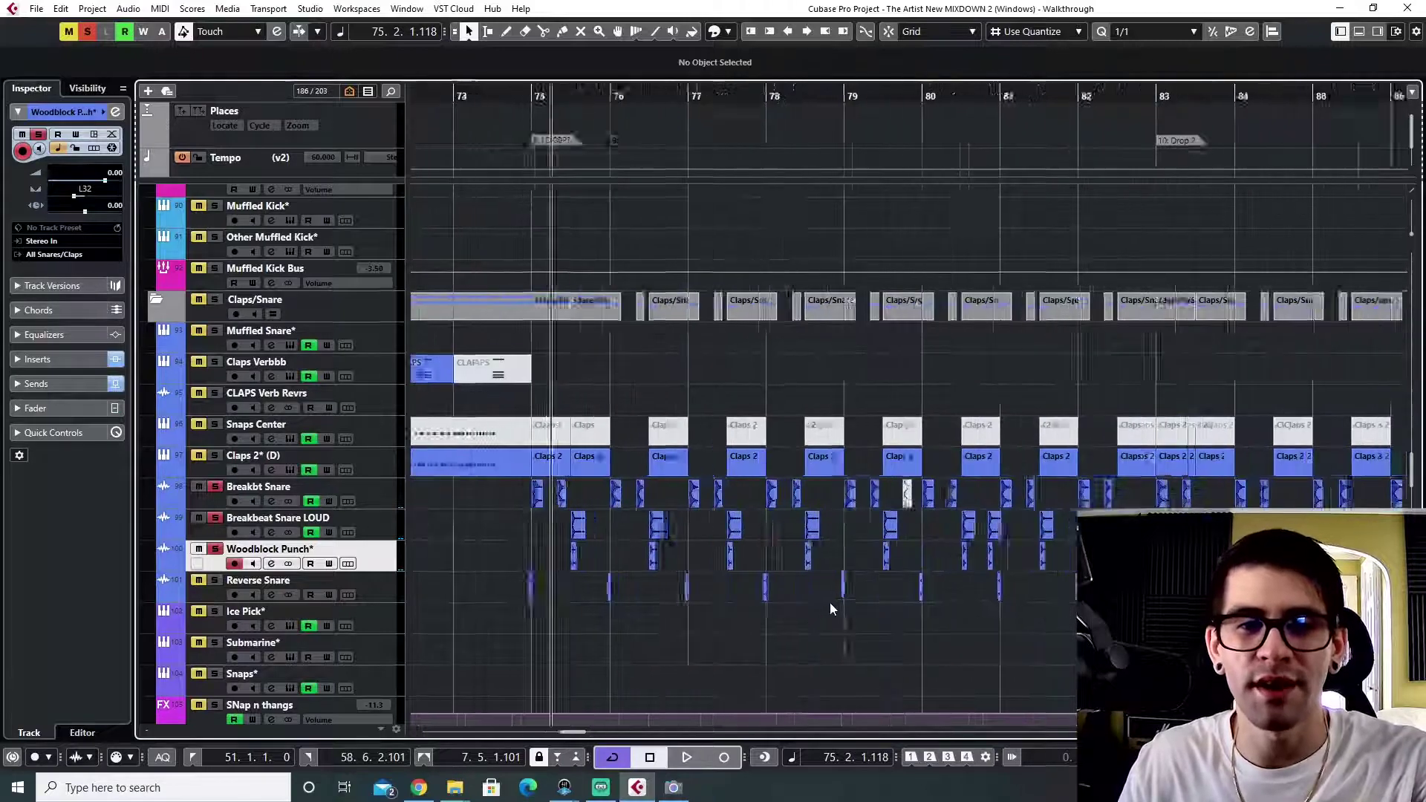
{"action": "left_click", "coordinate": [655, 95]}
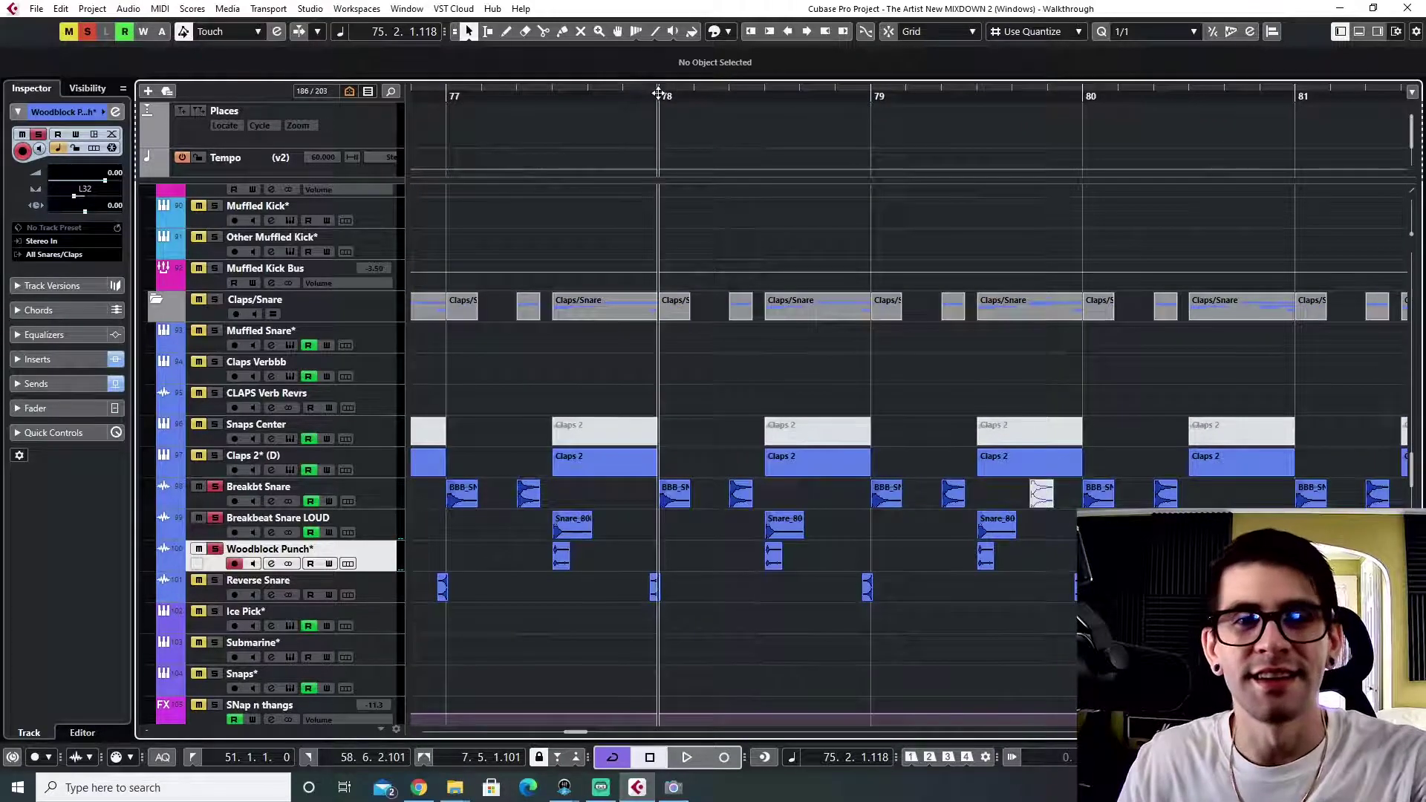
{"action": "key", "text": "space"}
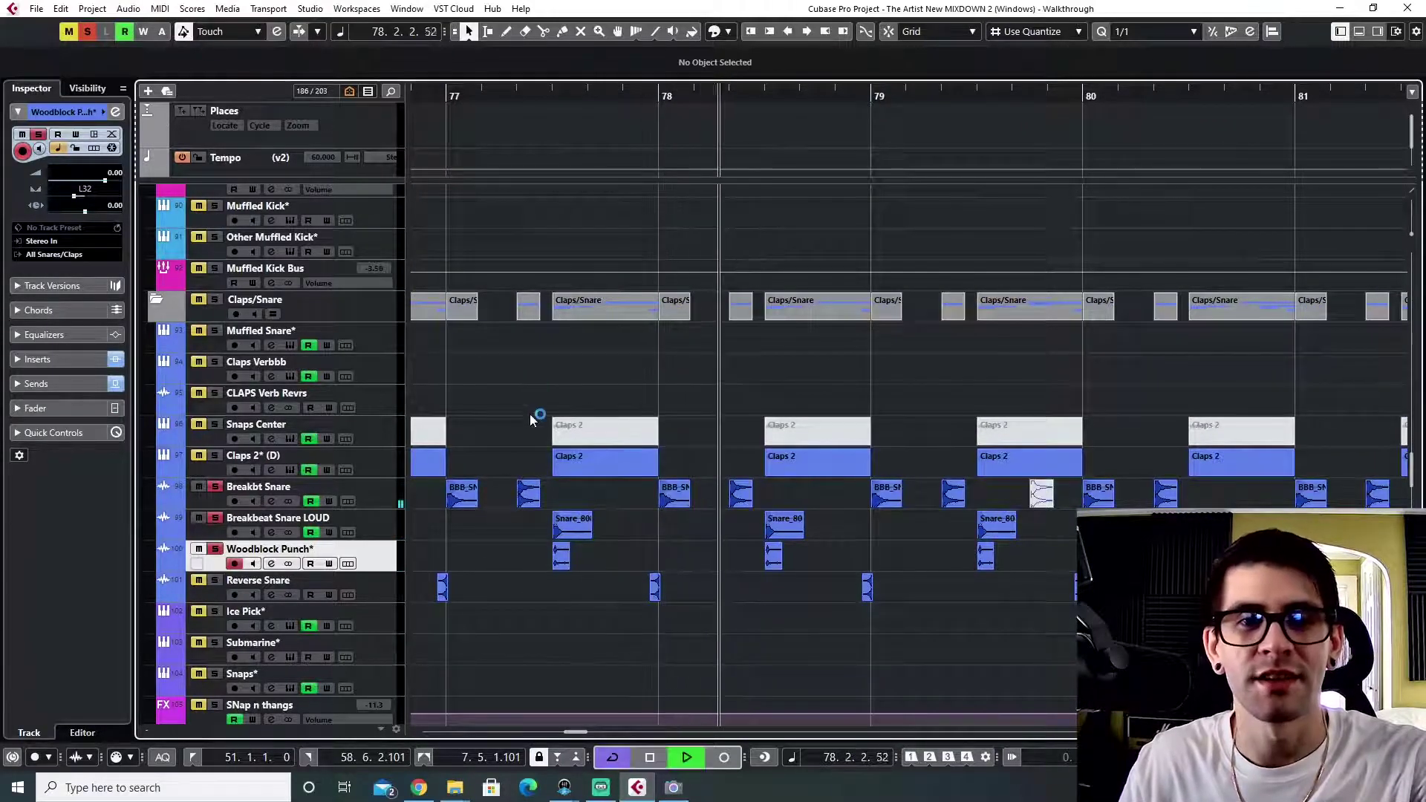
{"action": "key", "text": "space"}
{"action": "left_click", "coordinate": [87, 31]}
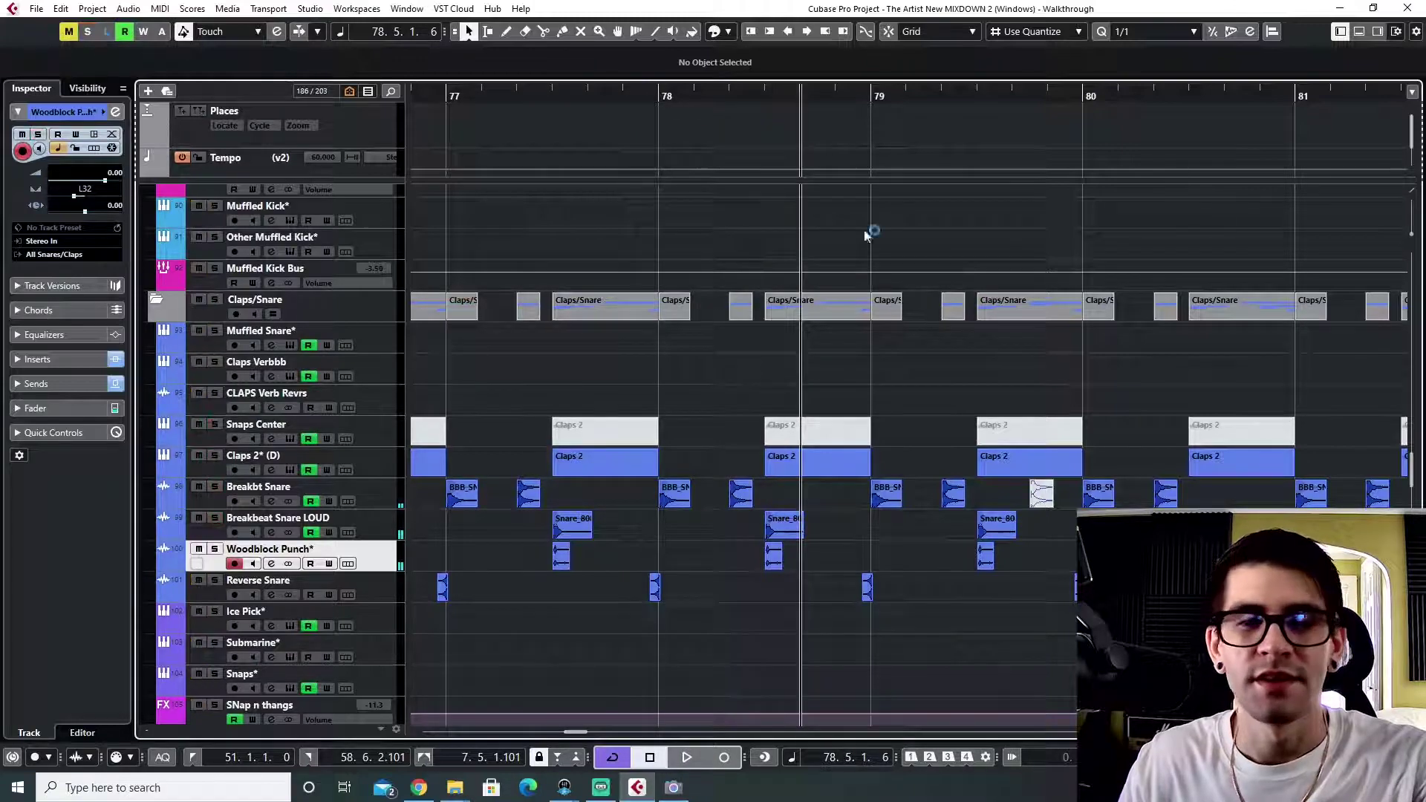
- Solo the Toms* track, play it from bar 74 into the drop, stop, and clear the solo
{"action": "scroll", "coordinate": [1024, 520], "scroll_direction": "down", "scroll_amount": 6}
{"action": "scroll", "coordinate": [1025, 519], "scroll_direction": "down", "scroll_amount": 10}
{"action": "left_click", "coordinate": [709, 423]}
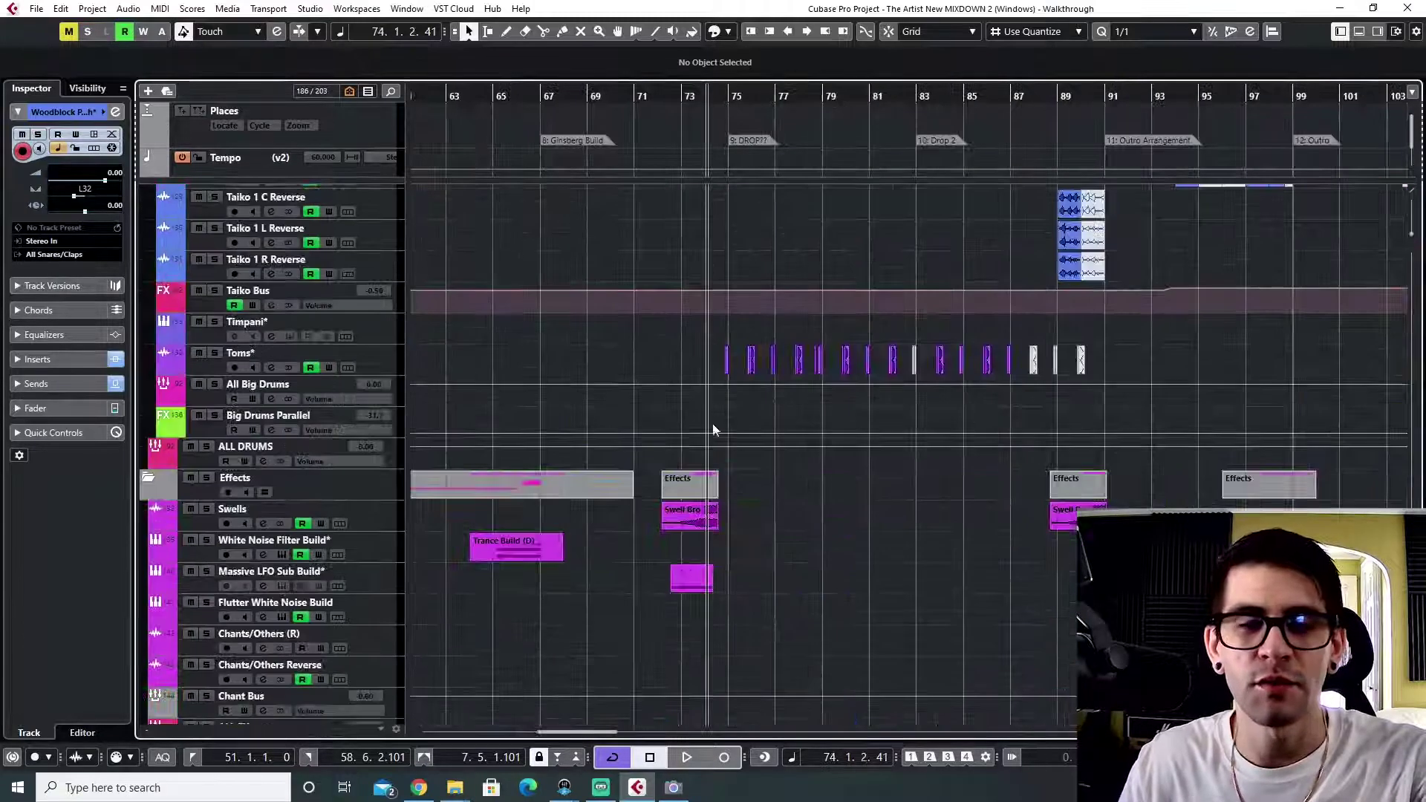
{"action": "scroll", "coordinate": [732, 438], "scroll_direction": "up", "scroll_amount": 5}
{"action": "left_click", "coordinate": [602, 95]}
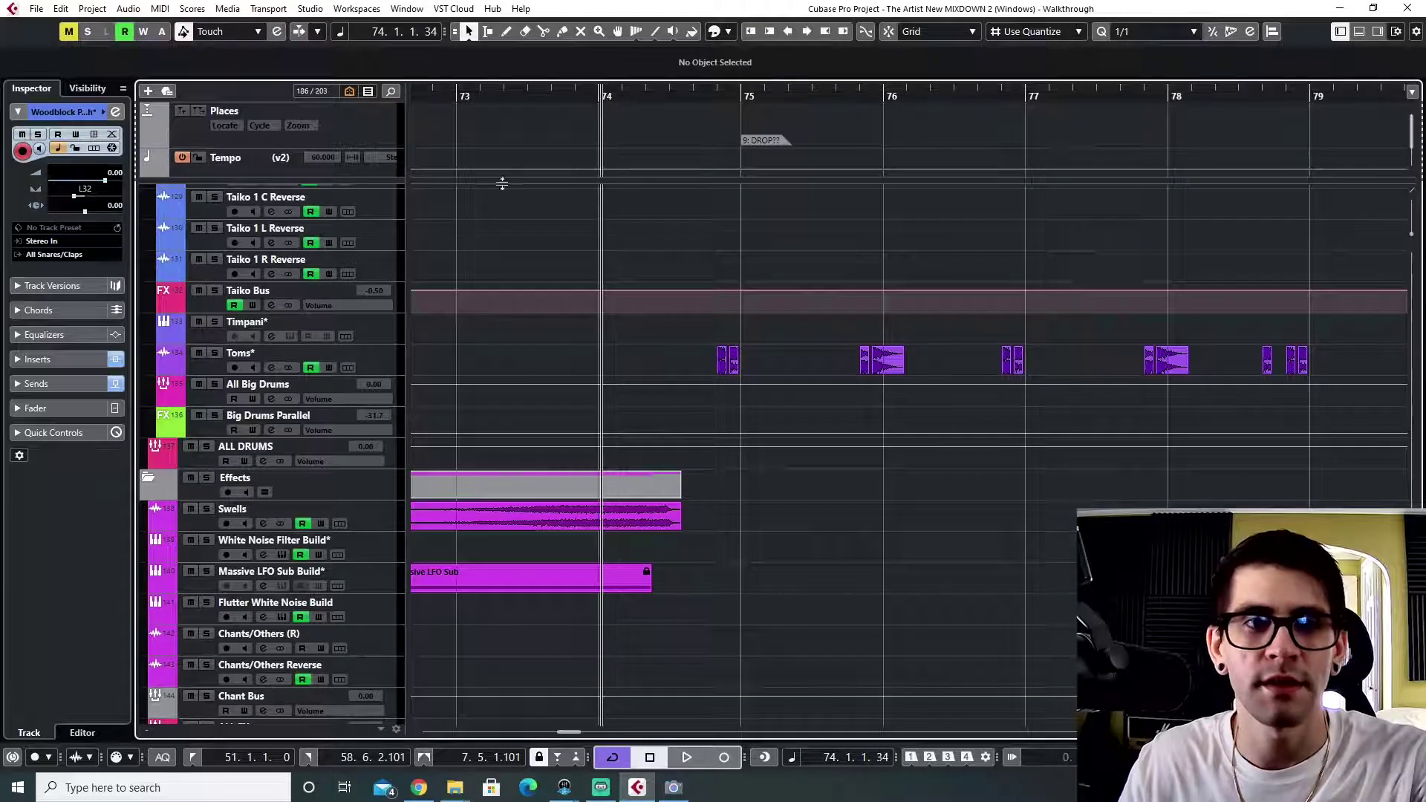
{"action": "key", "text": "space"}
{"action": "left_click", "coordinate": [215, 353]}
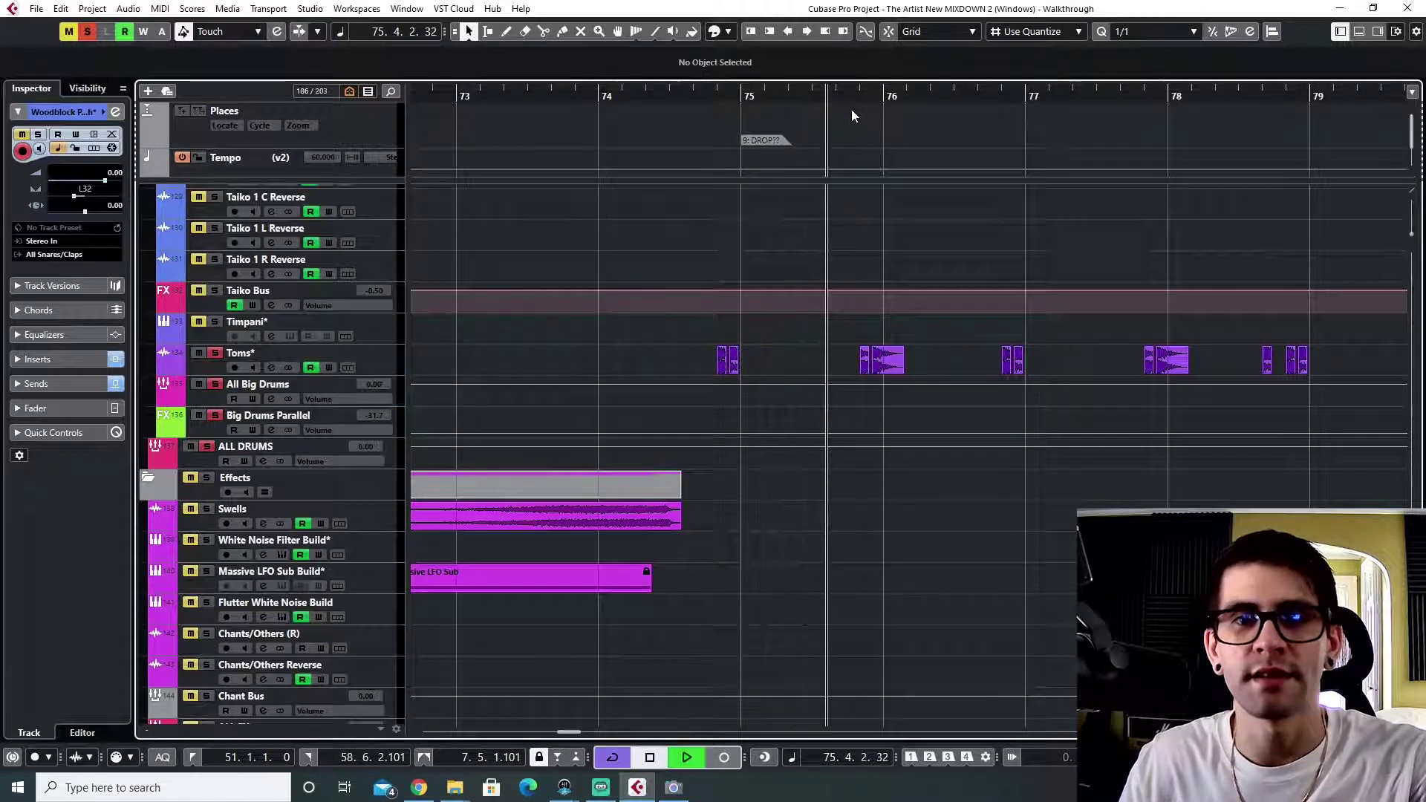
{"action": "key", "text": "space"}
{"action": "key", "text": "g"}
{"action": "key", "text": "g"}
{"action": "key", "text": "g"}
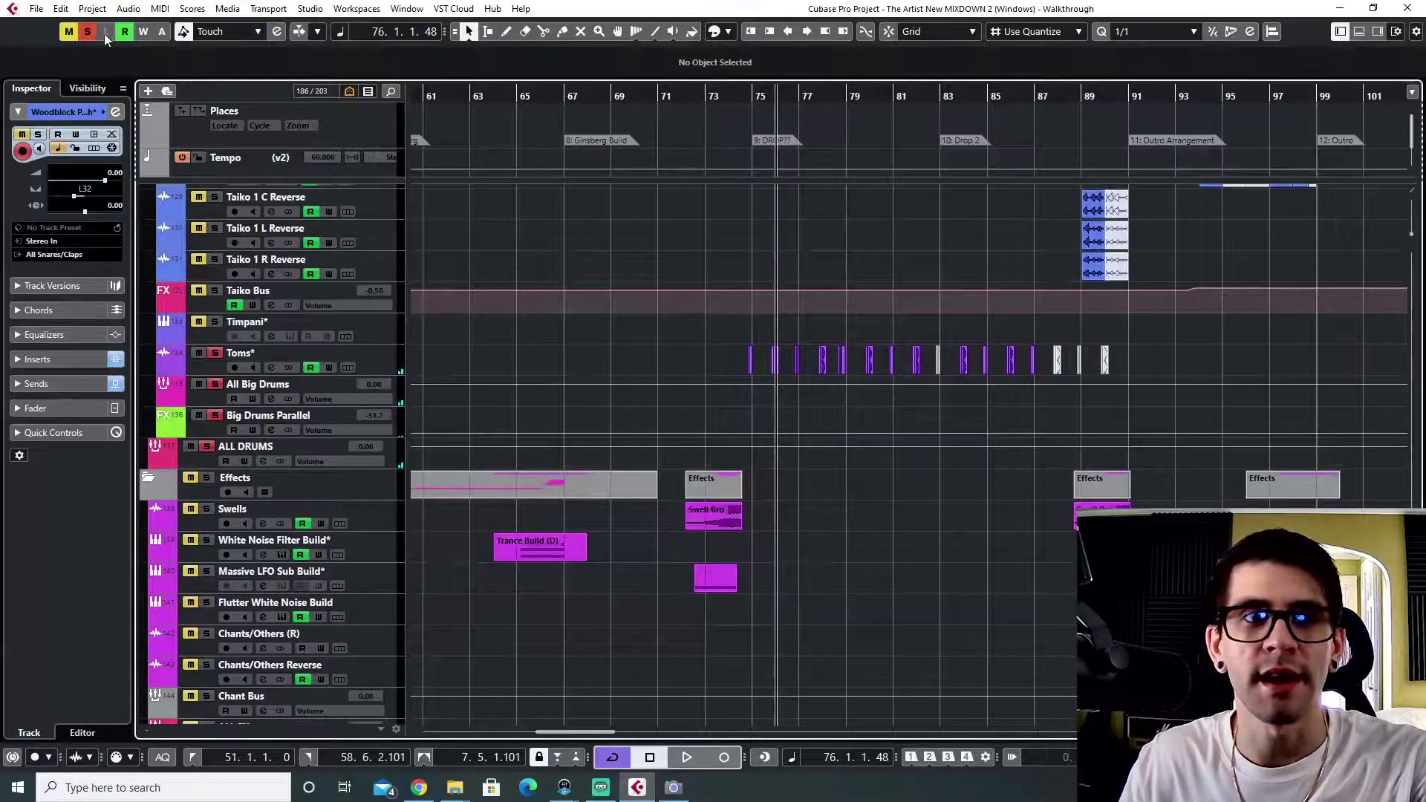
{"action": "left_click", "coordinate": [89, 32]}
- Look through the percussion, strings, piano and sax tracks down to the Cinematics folder and survey its clips across the whole timeline
{"action": "scroll", "coordinate": [765, 605], "scroll_direction": "up", "scroll_amount": 10}
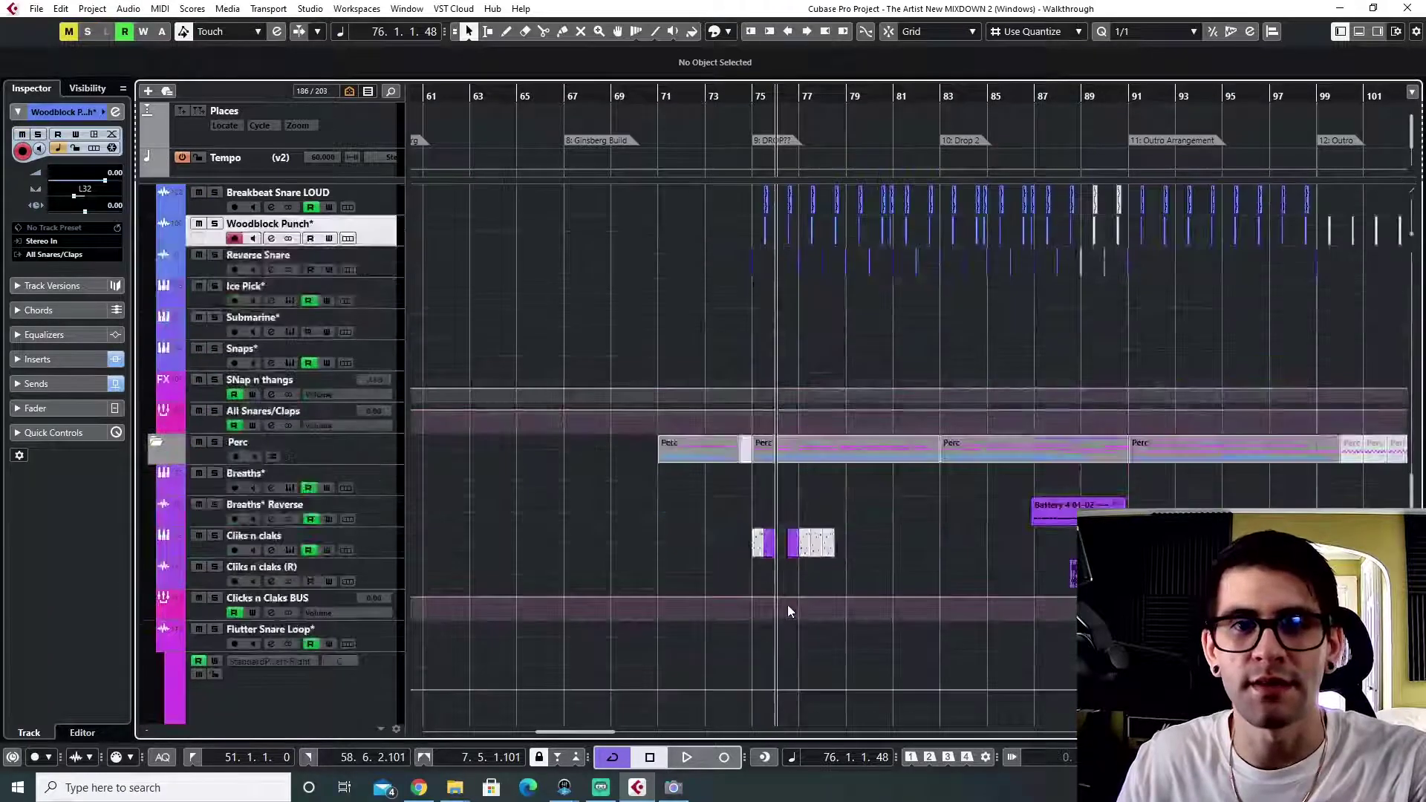
{"action": "scroll", "coordinate": [788, 608], "scroll_direction": "down", "scroll_amount": 15}
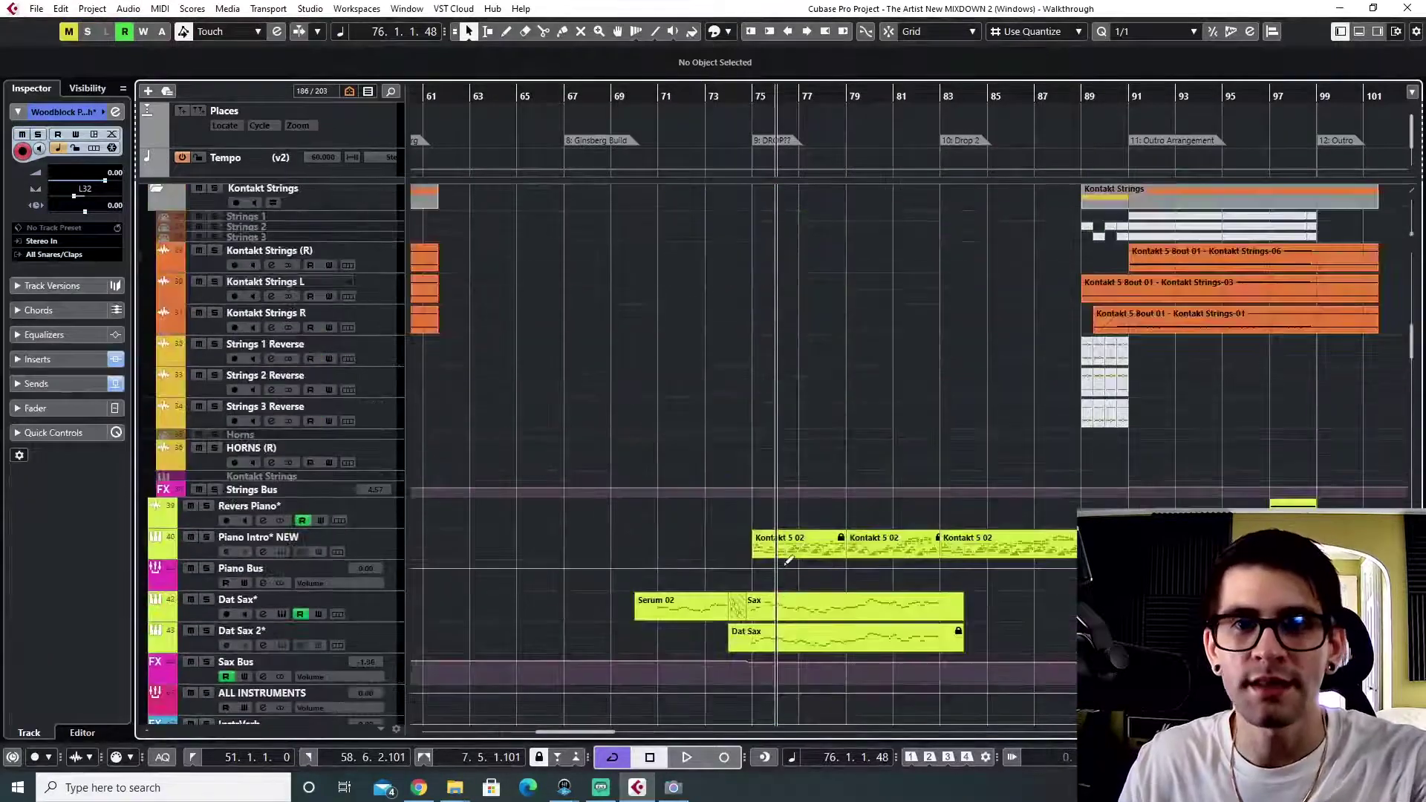
{"action": "scroll", "coordinate": [787, 563], "scroll_direction": "down", "scroll_amount": 15}
{"action": "key", "text": "g"}
{"action": "key", "text": "g"}
{"action": "key", "text": "g"}
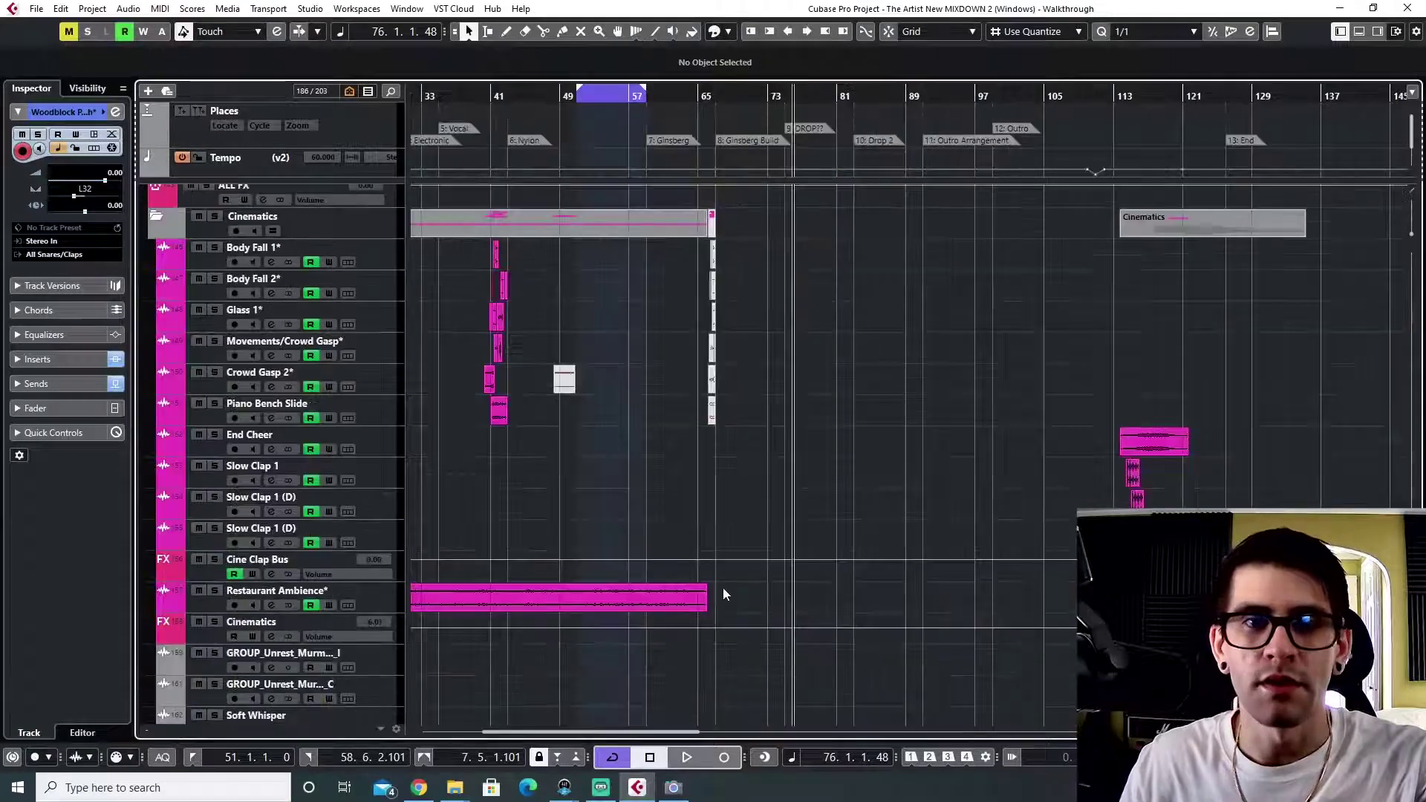
{"action": "key", "text": "g"}
{"action": "key", "text": "g"}
{"action": "key", "text": "g"}
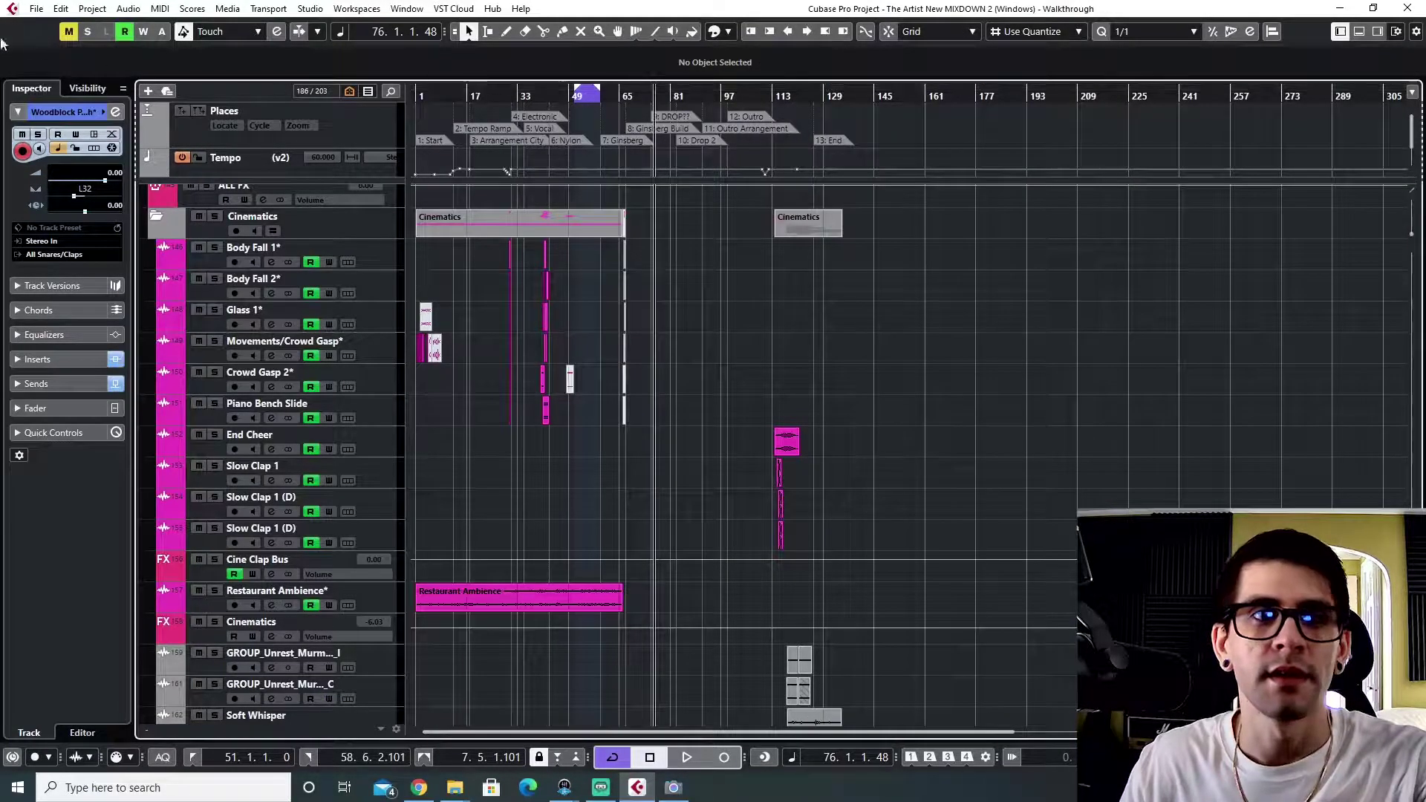
- Place the playhead at bar 16 and at bar 28, play the full mix briefly from there, and stop
{"action": "left_click", "coordinate": [467, 96]}
{"action": "key", "text": "h"}
{"action": "key", "text": "h"}
{"action": "key", "text": "h"}
{"action": "scroll", "coordinate": [490, 253], "scroll_direction": "up", "scroll_amount": 15}
{"action": "key", "text": "h"}
{"action": "key", "text": "h"}
{"action": "key", "text": "h"}
{"action": "key", "text": "h"}
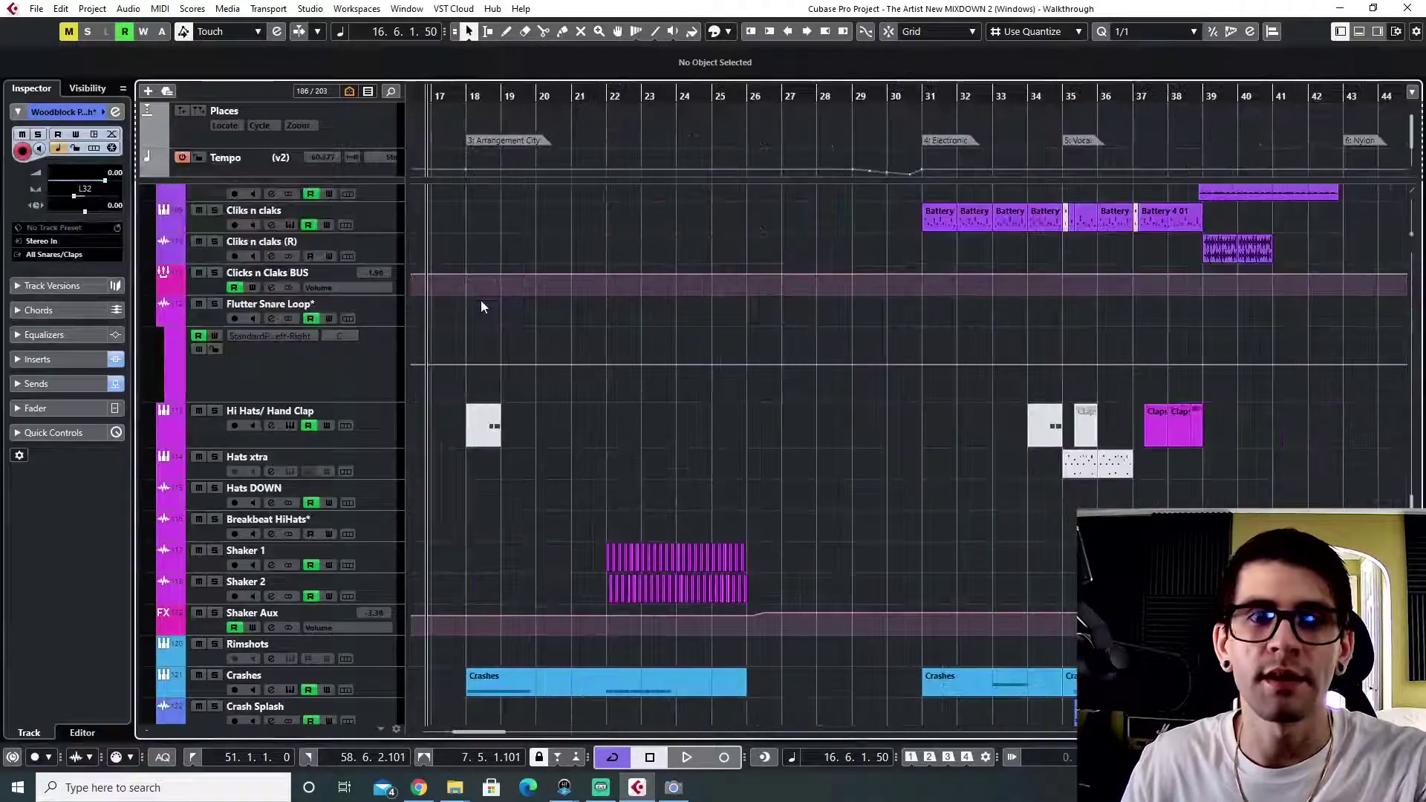
{"action": "left_click", "coordinate": [819, 96]}
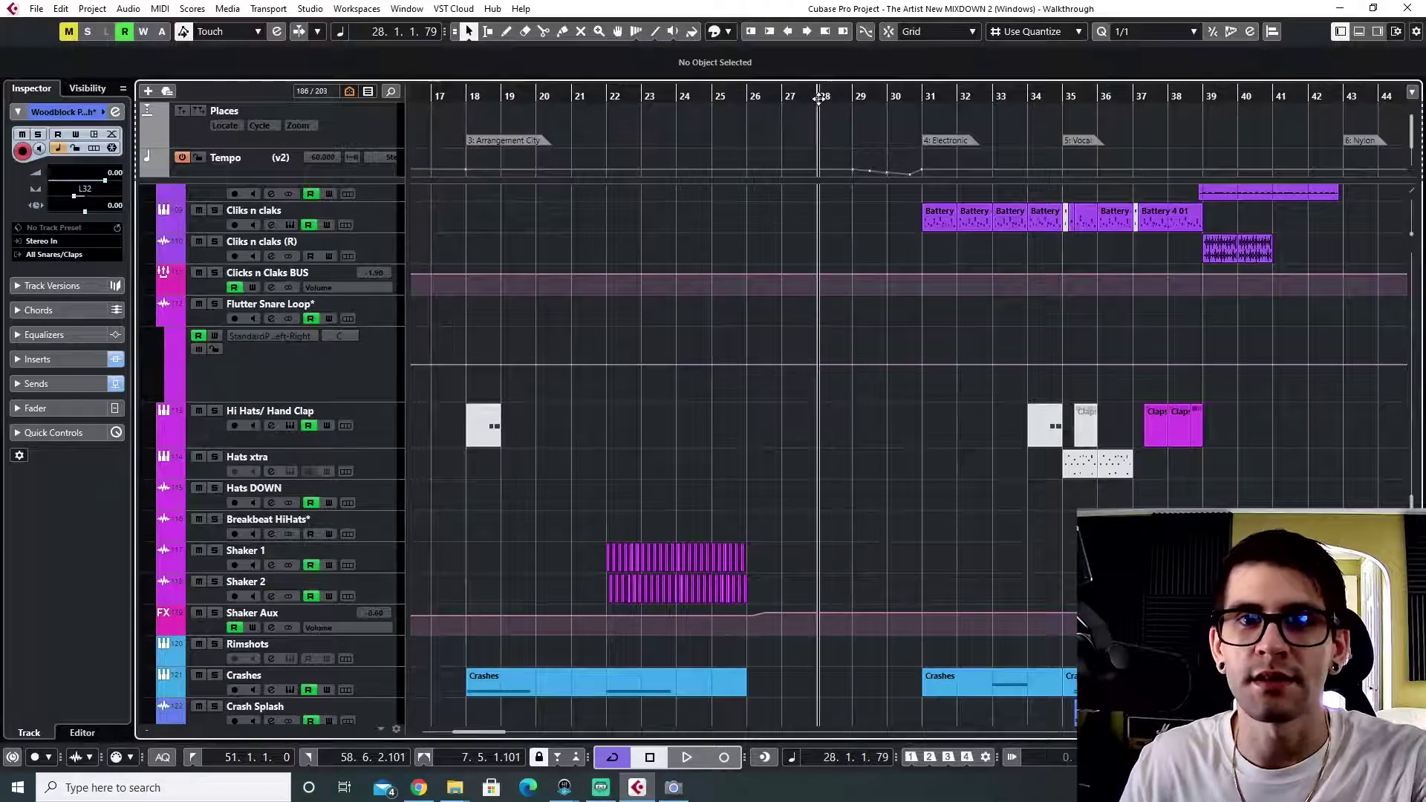
{"action": "scroll", "coordinate": [551, 251], "scroll_direction": "right", "scroll_amount": 3}
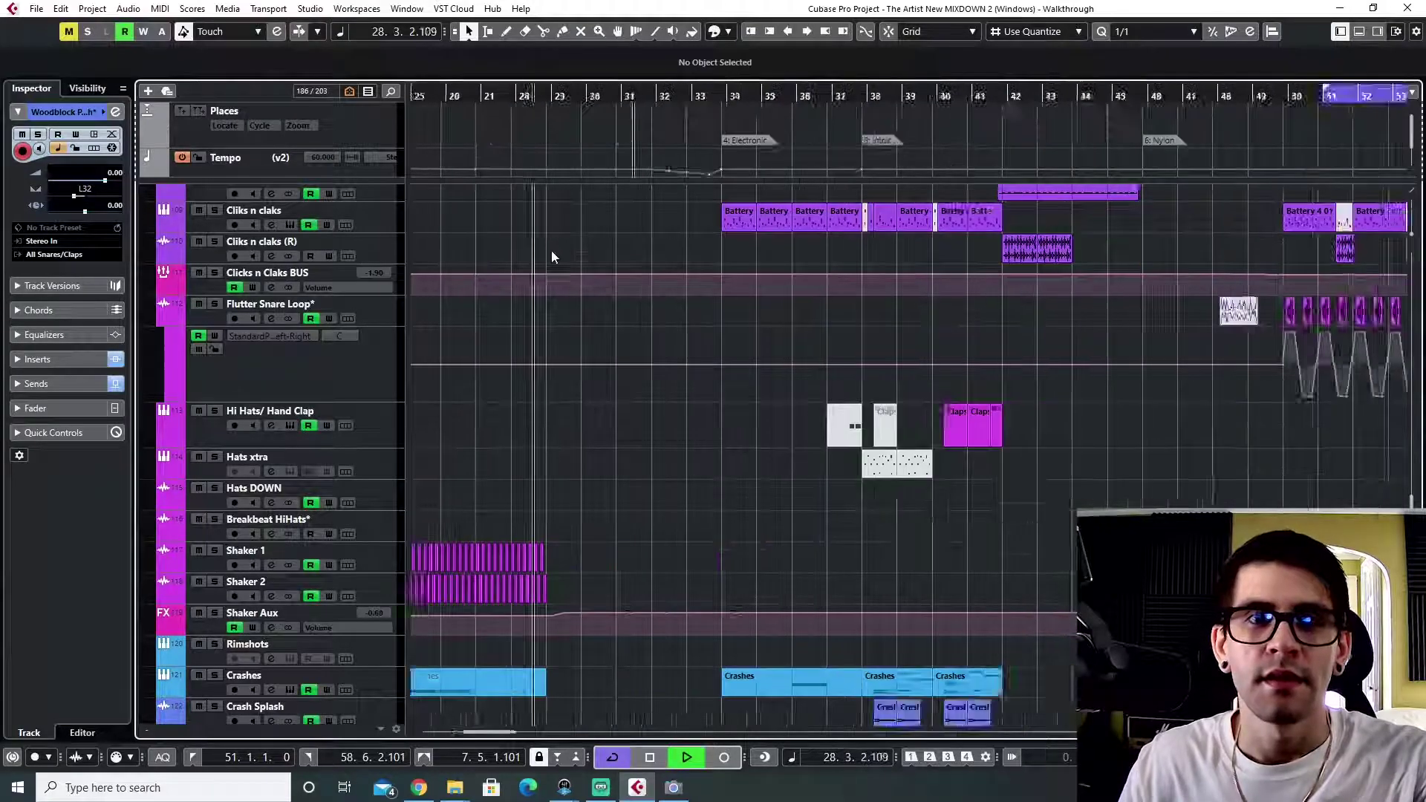
{"action": "scroll", "coordinate": [546, 272], "scroll_direction": "left", "scroll_amount": 7}
{"action": "scroll", "coordinate": [547, 272], "scroll_direction": "left", "scroll_amount": 3}
{"action": "key", "text": "space"}
- Play the intro from bar 7 and from about bar 12 through the Tempo Ramp marker, and stop past bar 14
{"action": "left_click", "coordinate": [631, 97]}
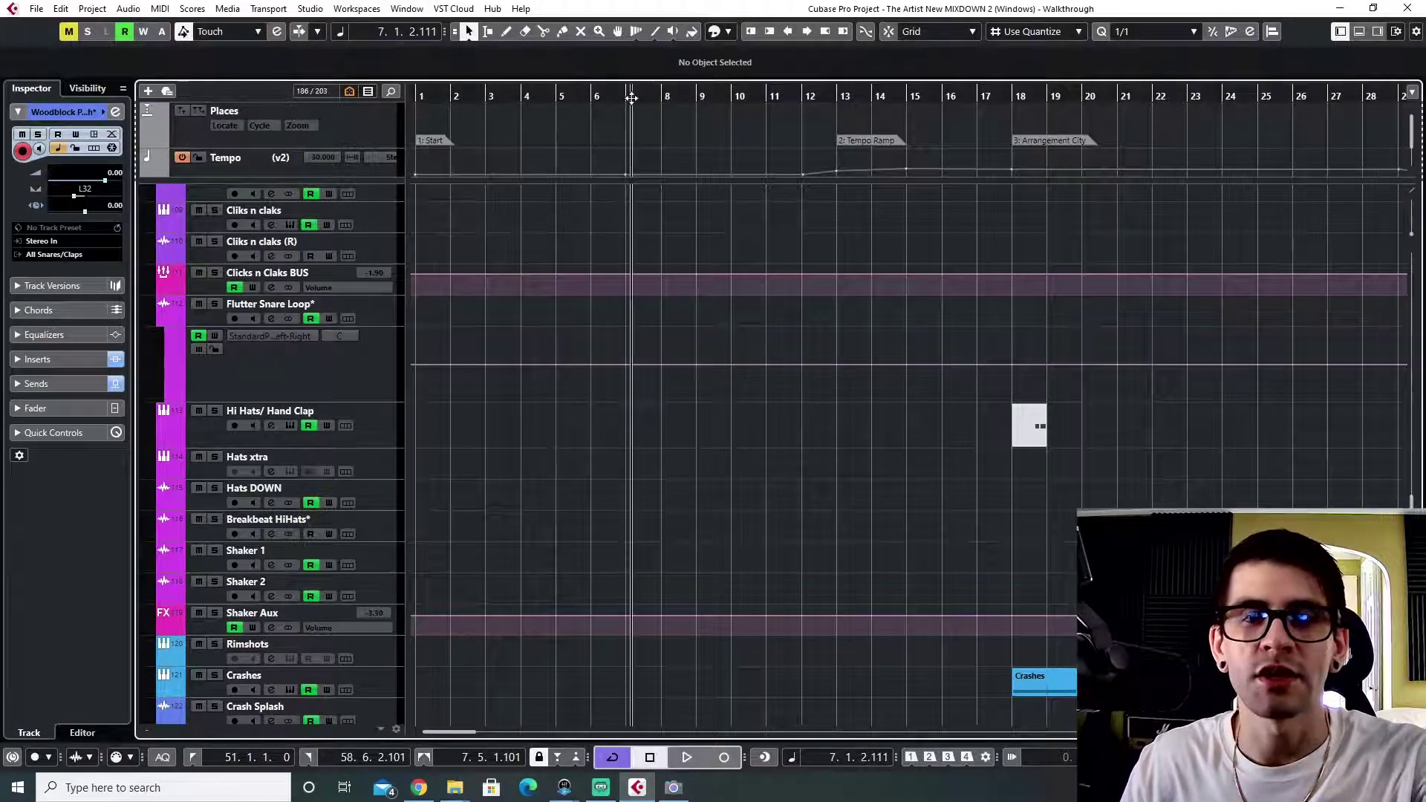
{"action": "key", "text": "space"}
{"action": "left_click", "coordinate": [798, 96]}
{"action": "key", "text": "space"}
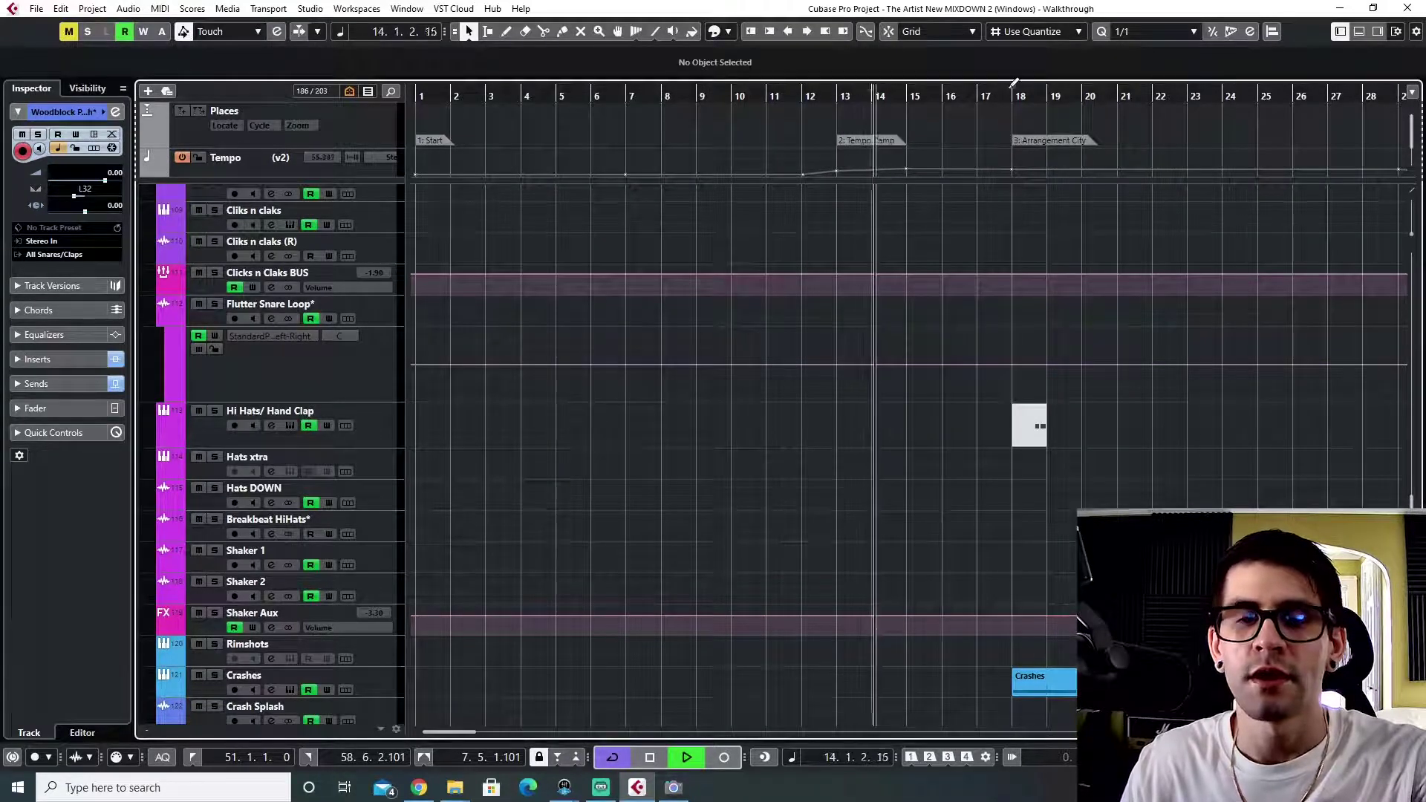
{"action": "key", "text": "space"}
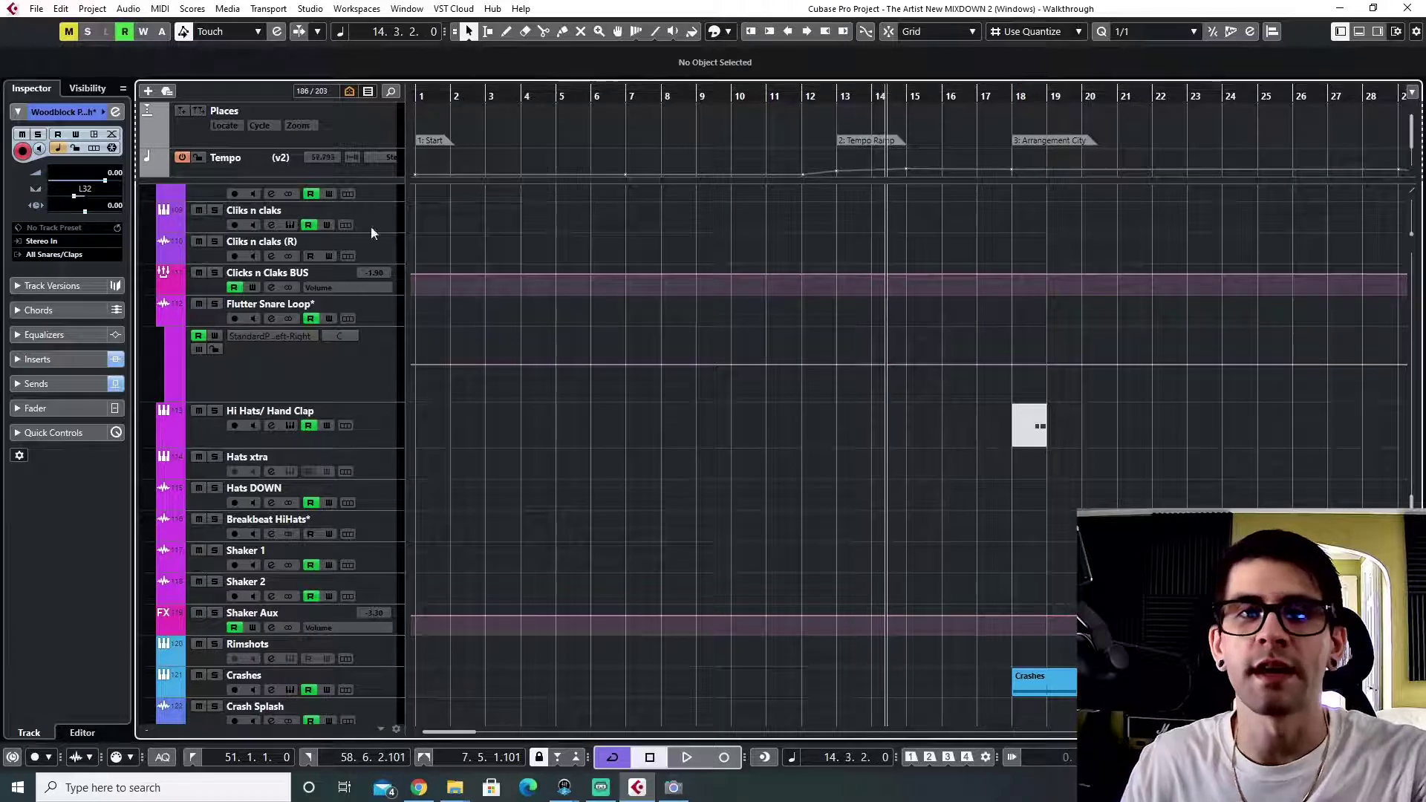
- Select the Tempo track and check the tempo at bar 13 and just before the Arrangement City marker at bar 18
{"action": "left_click", "coordinate": [252, 175]}
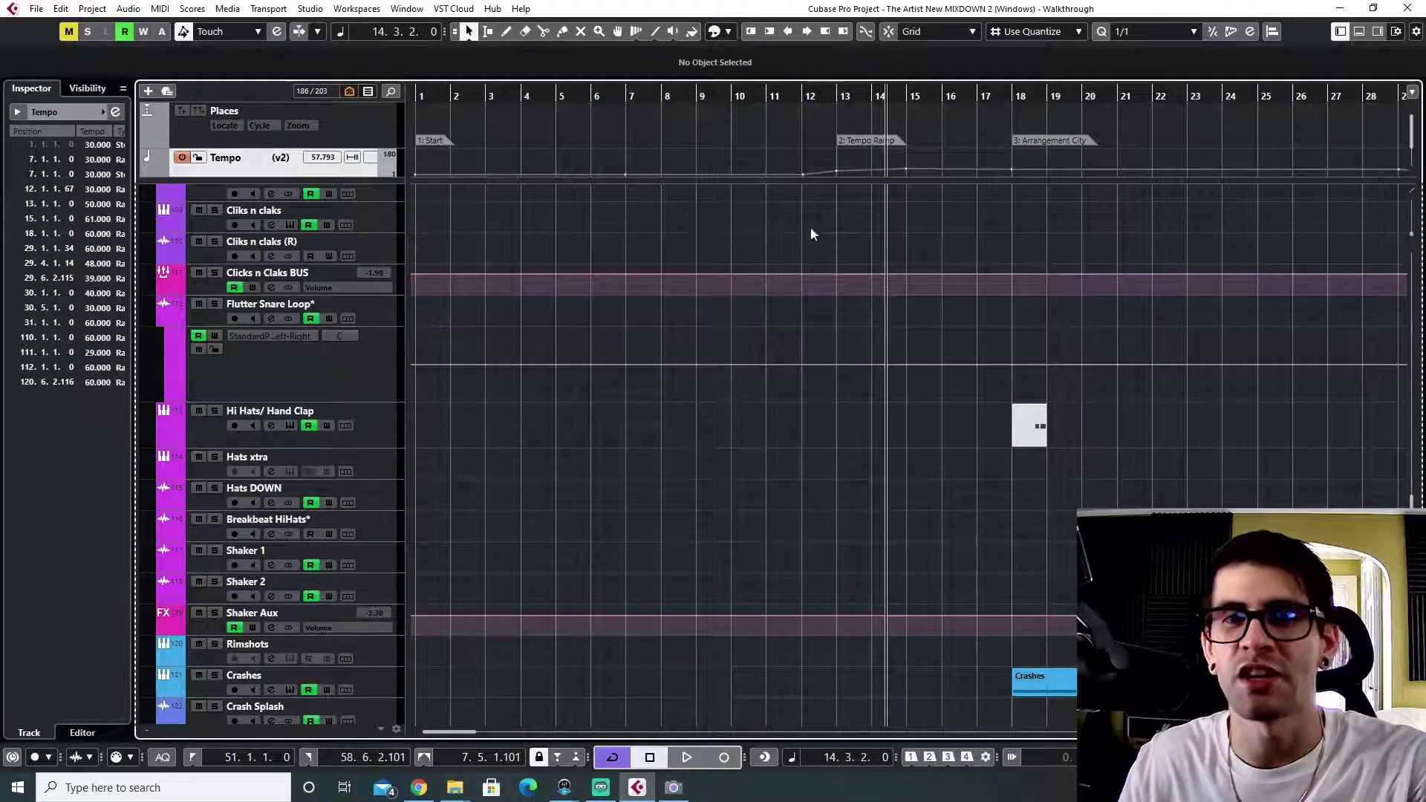
{"action": "left_click", "coordinate": [912, 93]}
{"action": "left_click", "coordinate": [1011, 93]}
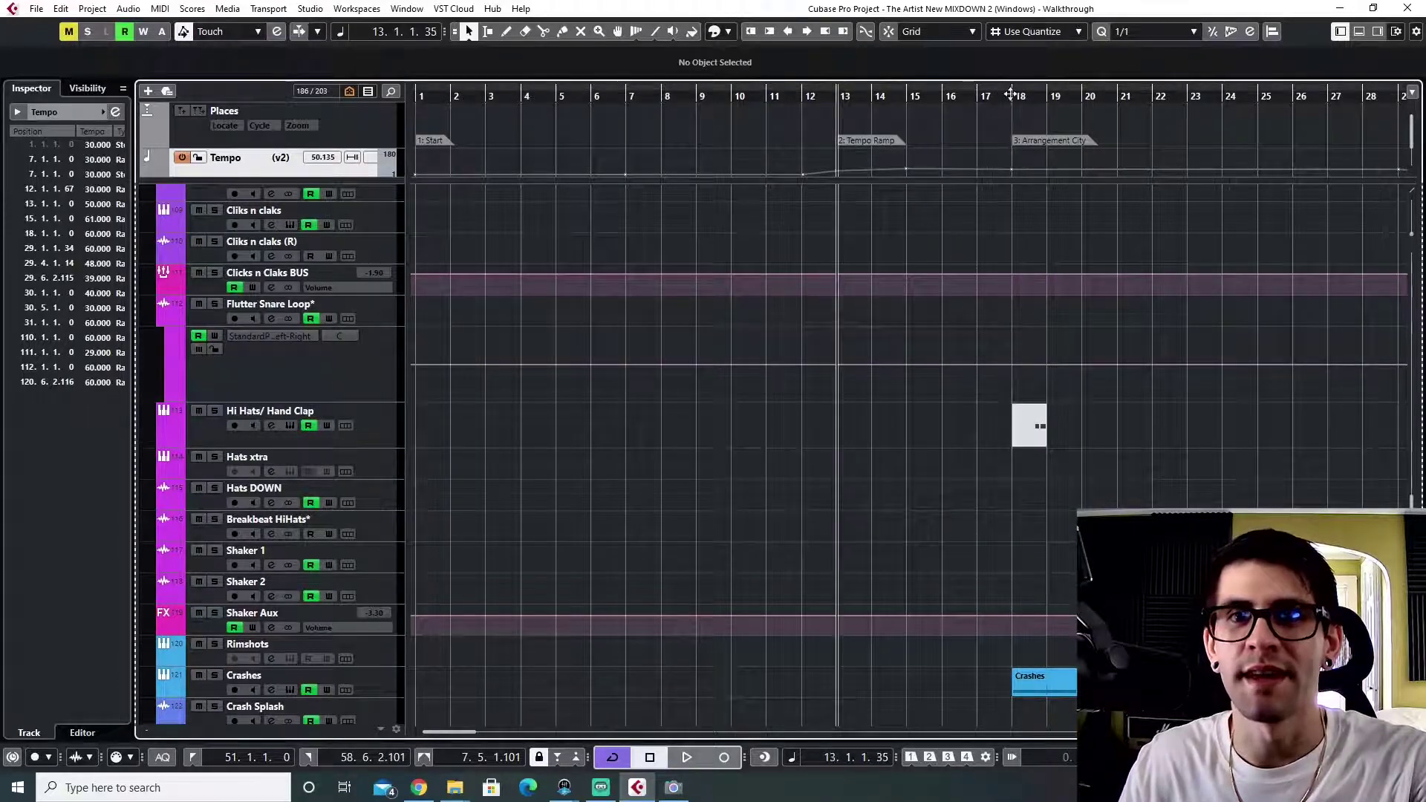
{"action": "left_click_drag", "start_coordinate": [1011, 93], "coordinate": [1001, 99]}
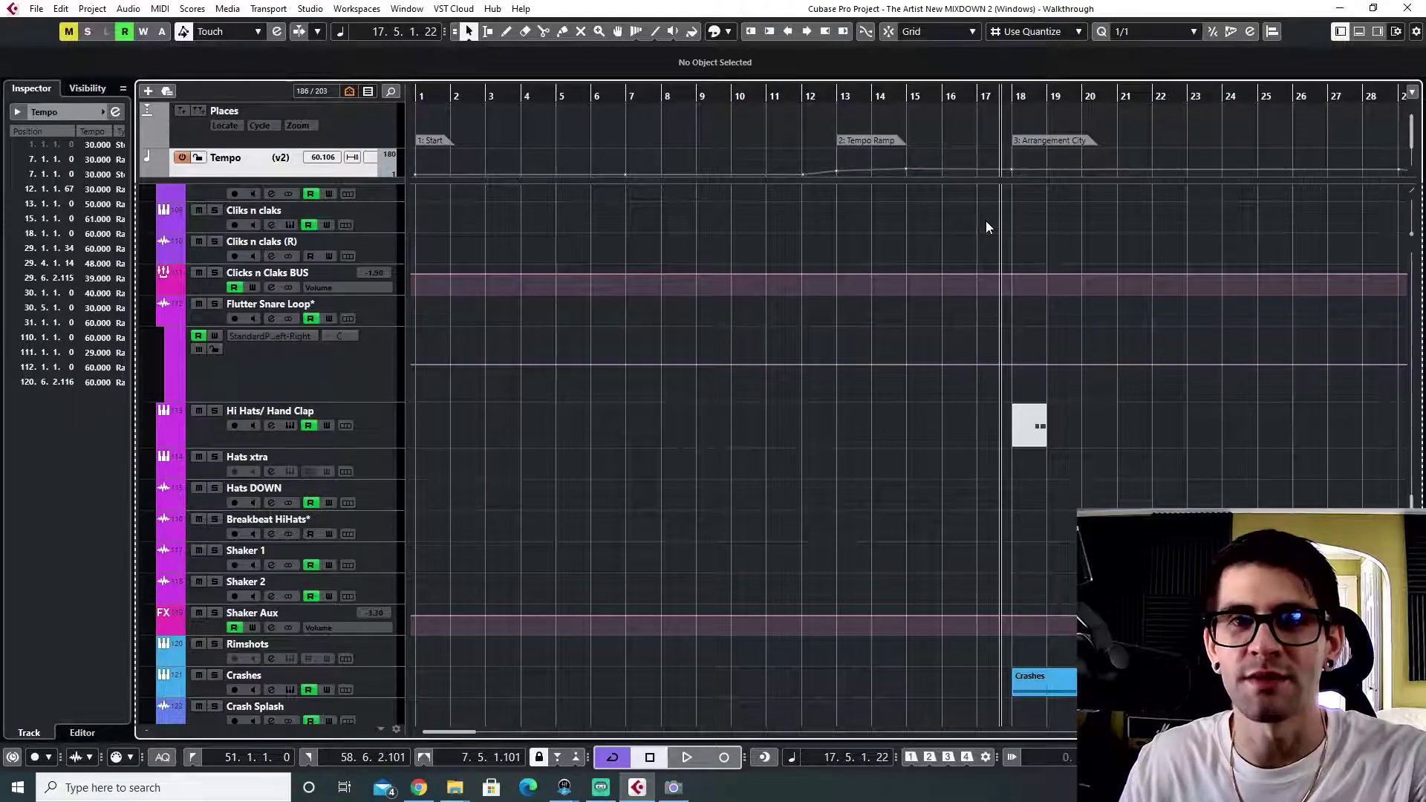
- Play the full mix from just before bar 18 into the Arrangement City section, and stop
{"action": "scroll", "coordinate": [986, 220], "scroll_direction": "right", "scroll_amount": 5}
{"action": "scroll", "coordinate": [674, 246], "scroll_direction": "right", "scroll_amount": 3}
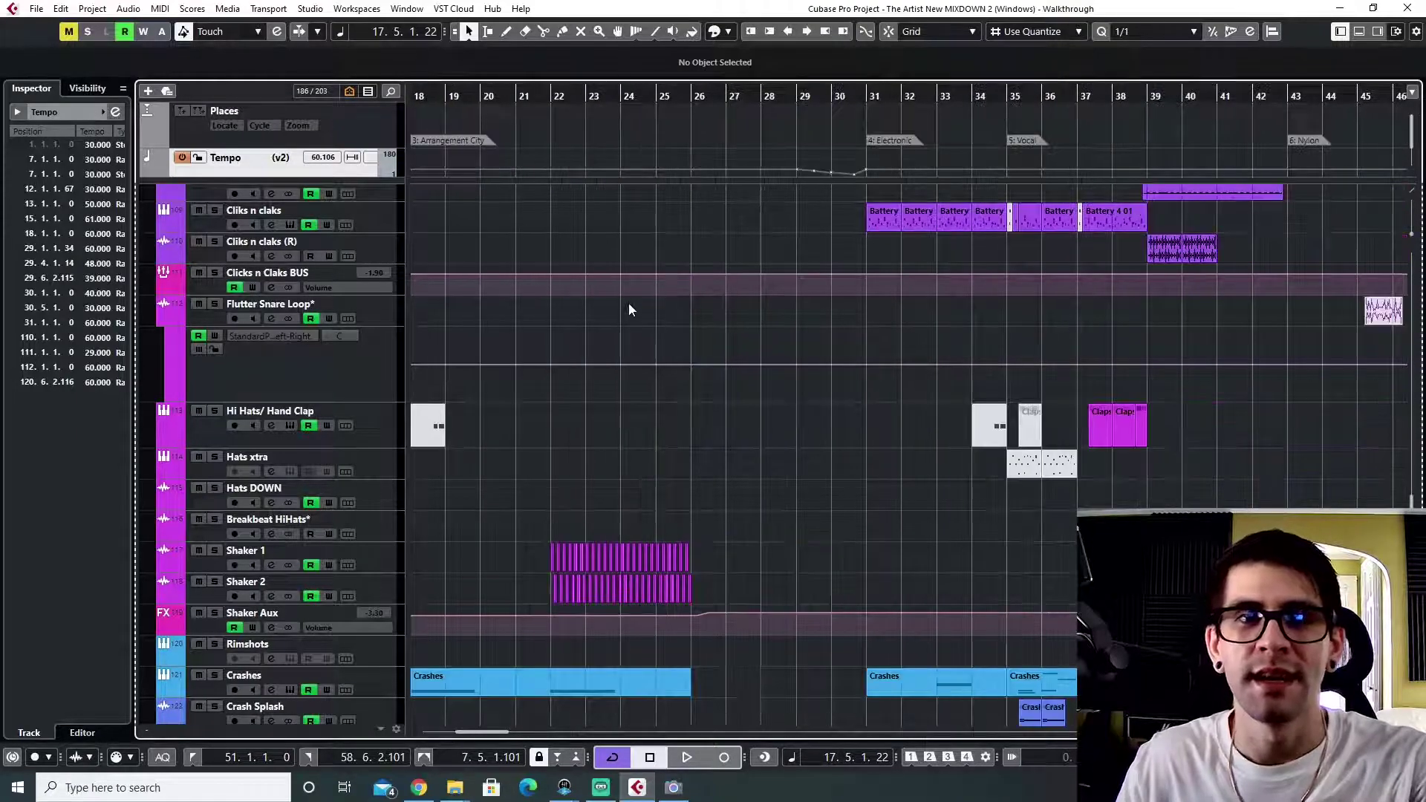
{"action": "scroll", "coordinate": [629, 305], "scroll_direction": "left", "scroll_amount": 3}
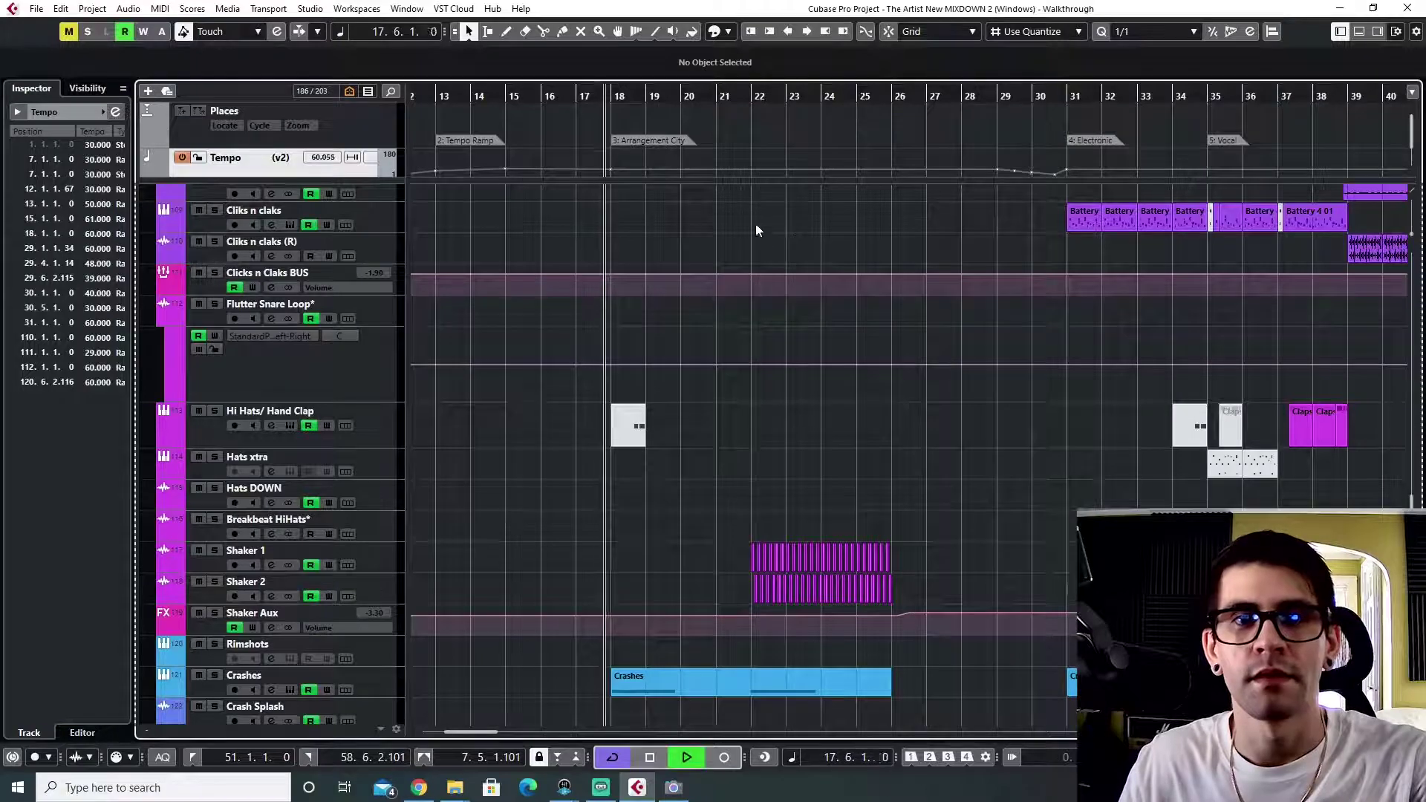
{"action": "scroll", "coordinate": [725, 427], "scroll_direction": "right", "scroll_amount": 2}
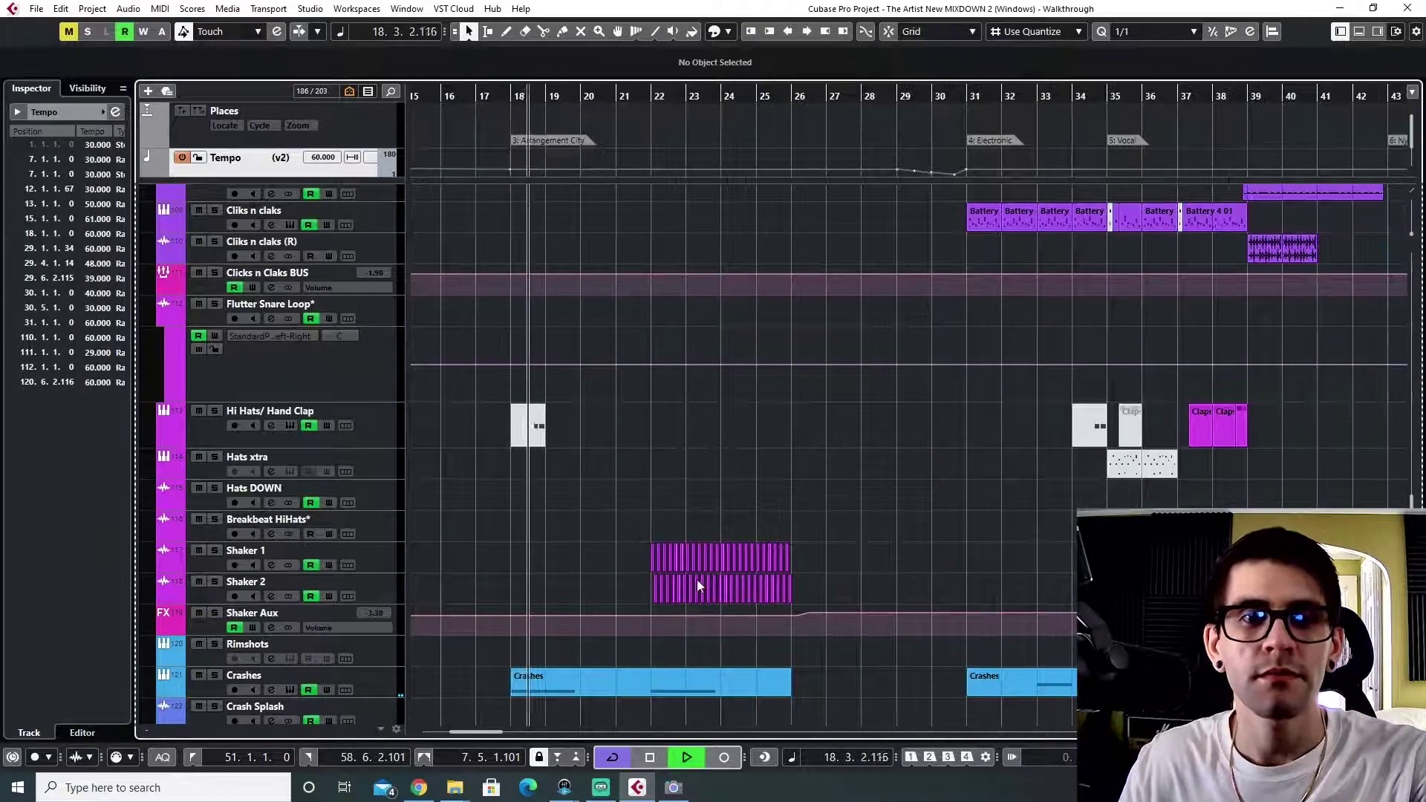
{"action": "scroll", "coordinate": [697, 579], "scroll_direction": "down", "scroll_amount": 5}
{"action": "key", "text": "space"}
- Play the Cinematics sound effects in bar 30 up to the Electronic marker, stop, and return the playhead to the start of bar 30
{"action": "scroll", "coordinate": [681, 566], "scroll_direction": "down", "scroll_amount": 5}
{"action": "scroll", "coordinate": [684, 563], "scroll_direction": "down", "scroll_amount": 8}
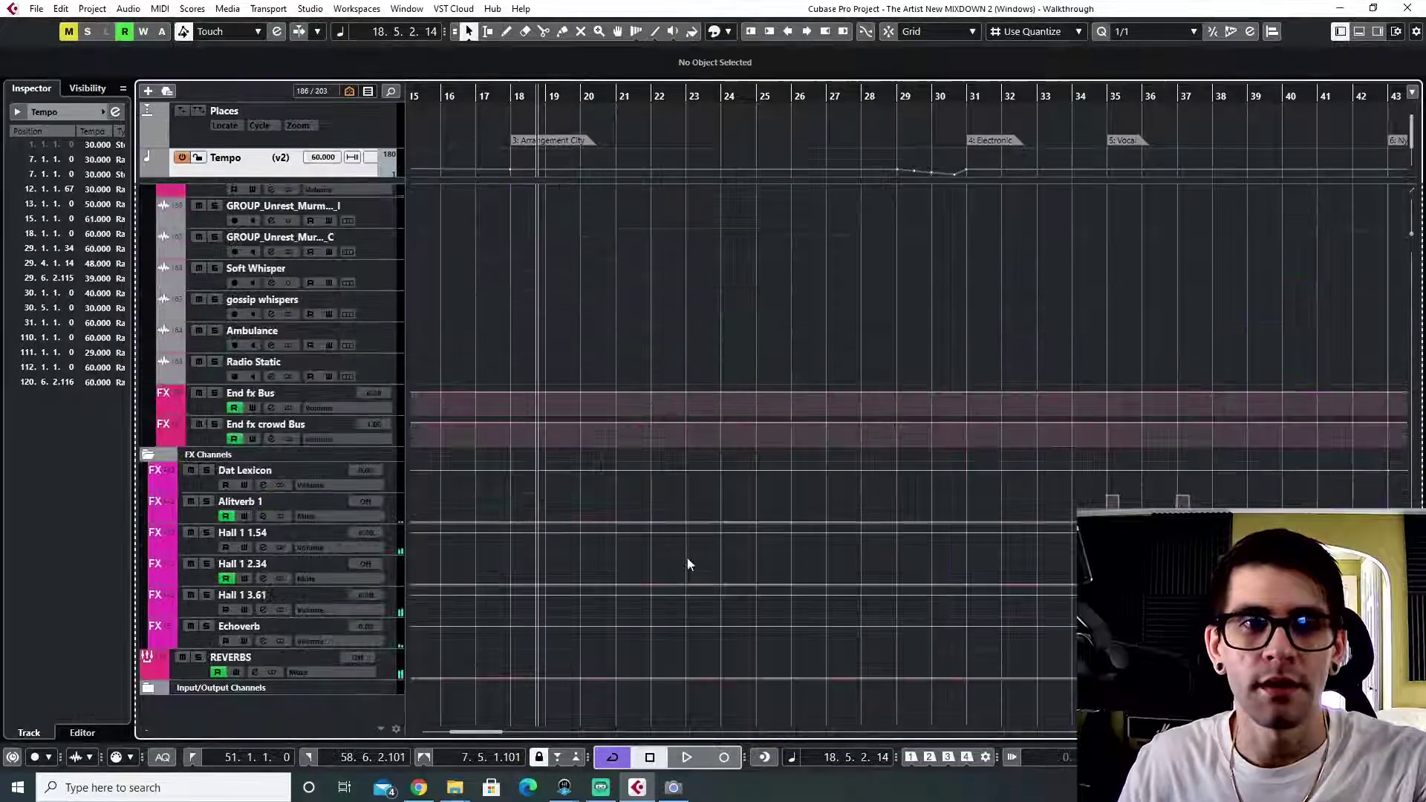
{"action": "scroll", "coordinate": [689, 550], "scroll_direction": "up", "scroll_amount": 12}
{"action": "scroll", "coordinate": [693, 550], "scroll_direction": "down", "scroll_amount": 9}
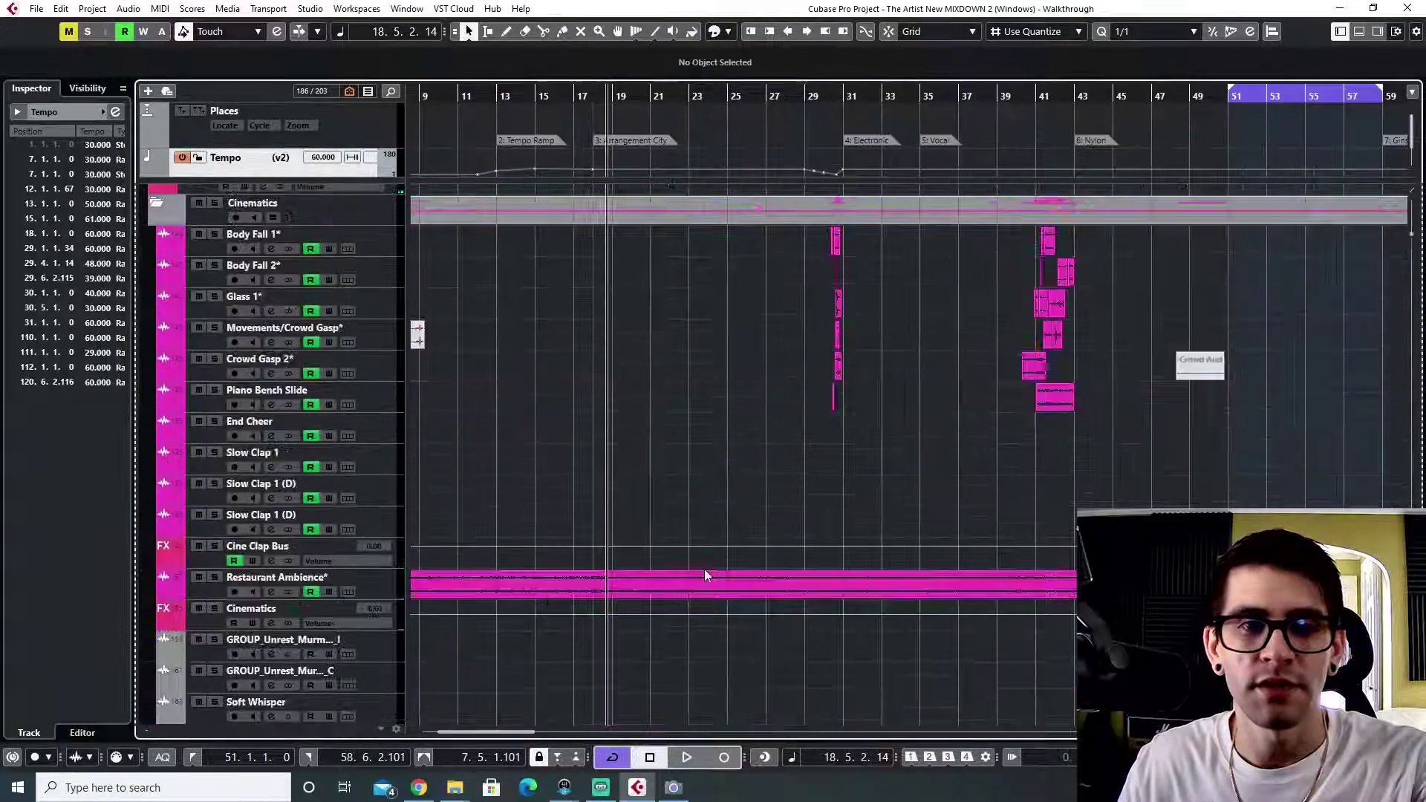
{"action": "left_click", "coordinate": [841, 113]}
{"action": "scroll", "coordinate": [824, 364], "scroll_direction": "up", "scroll_amount": 3}
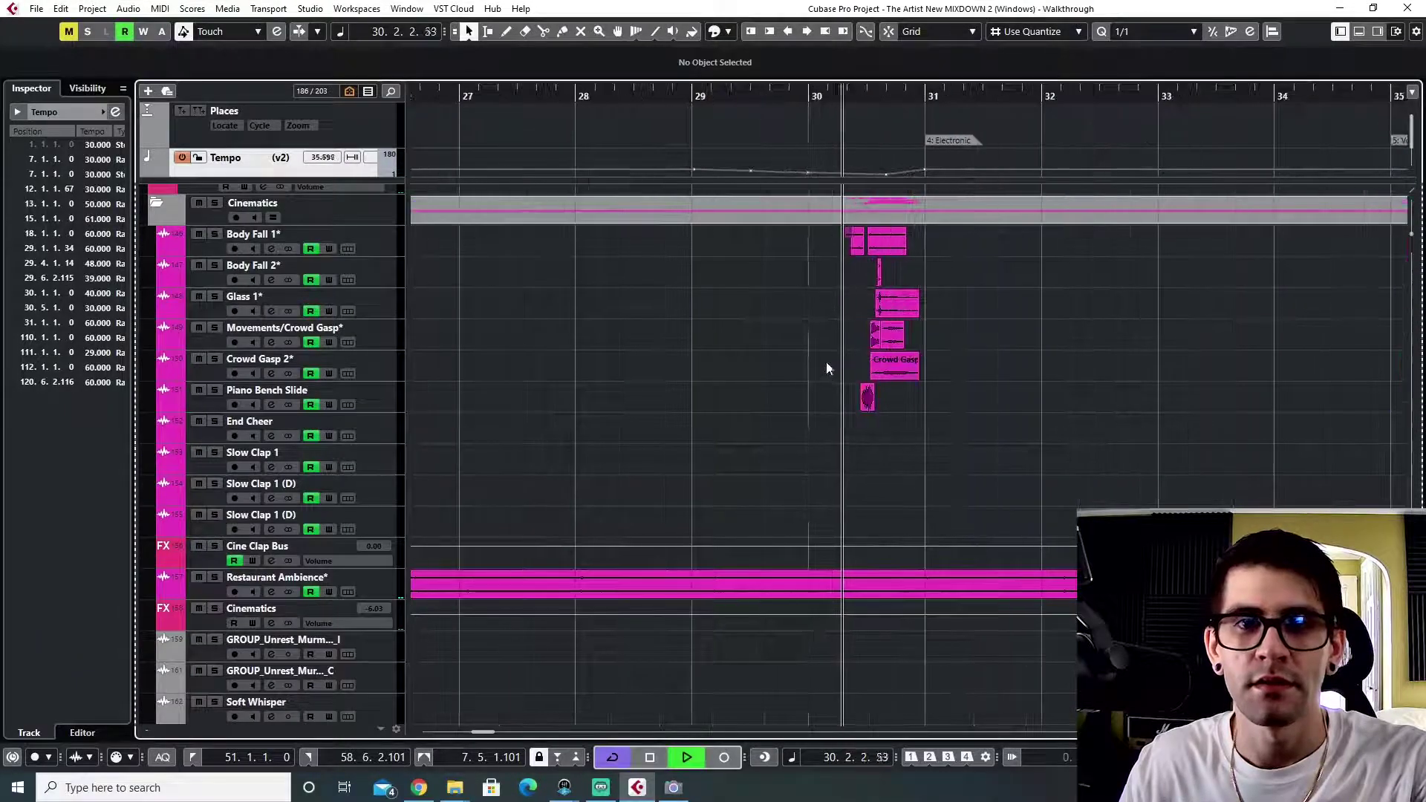
{"action": "scroll", "coordinate": [819, 363], "scroll_direction": "right", "scroll_amount": 3}
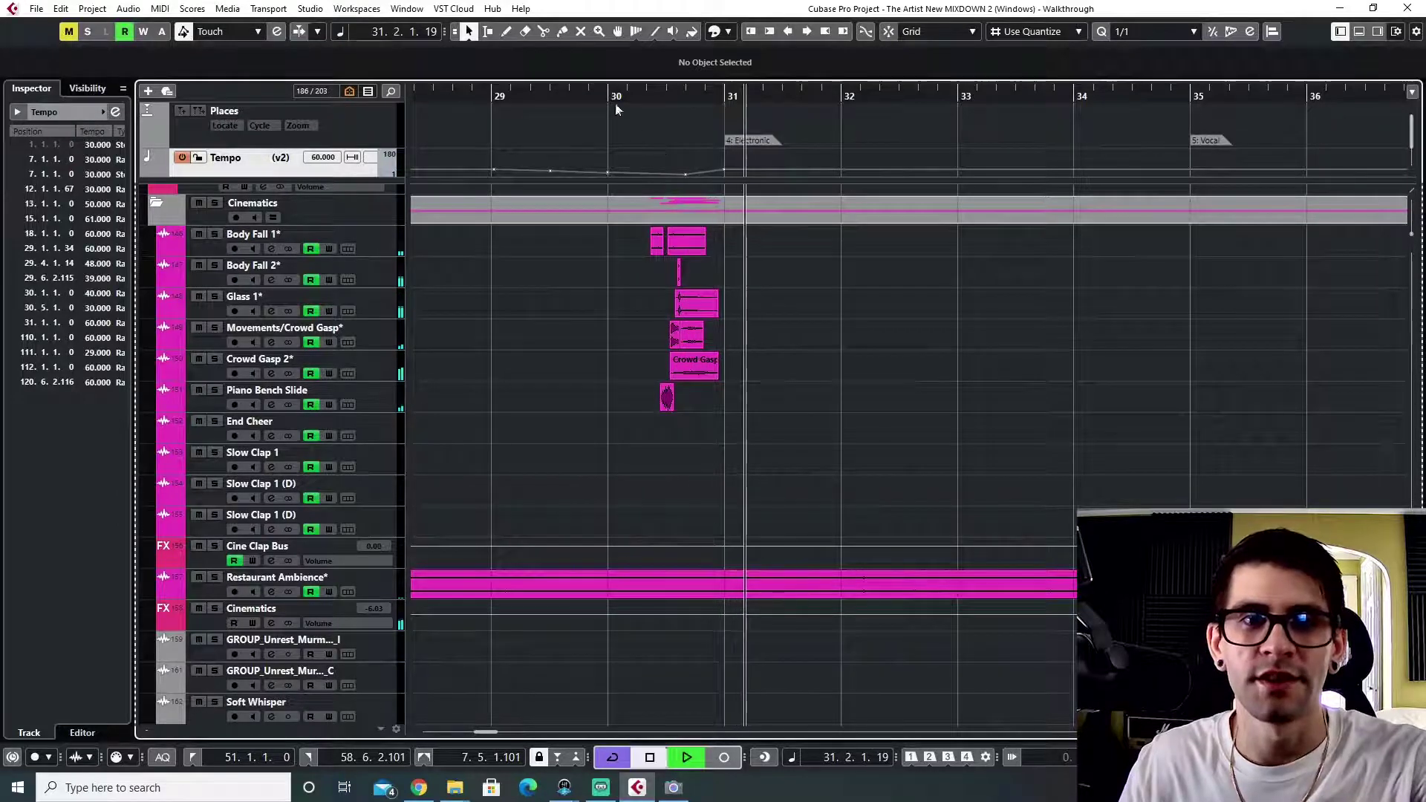
{"action": "key", "text": "space"}
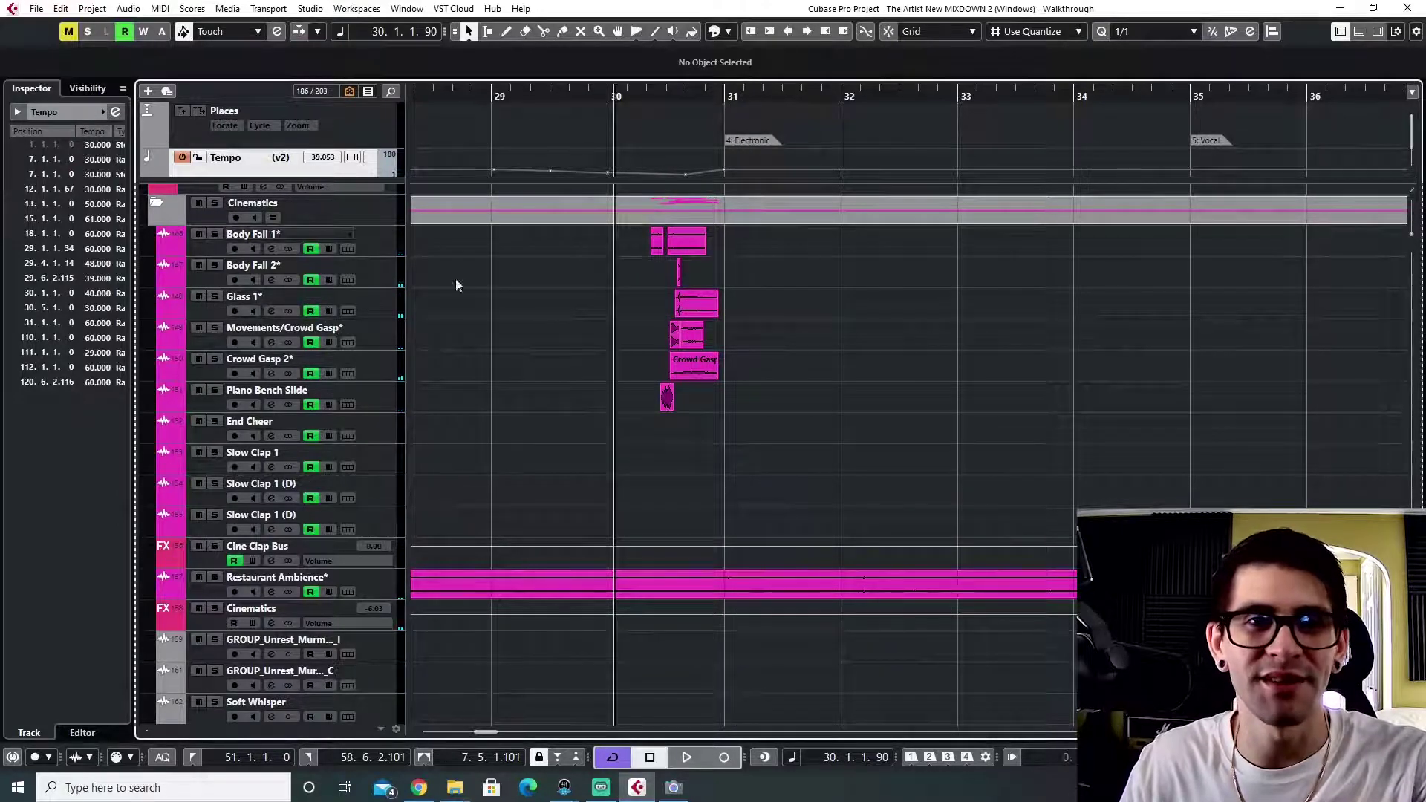
- Solo the Crowd Gasp 2* track and play its clip from about 30.4 to just before bar 31
{"action": "scroll", "coordinate": [760, 453], "scroll_direction": "up", "scroll_amount": 5}
{"action": "scroll", "coordinate": [630, 448], "scroll_direction": "left", "scroll_amount": 3}
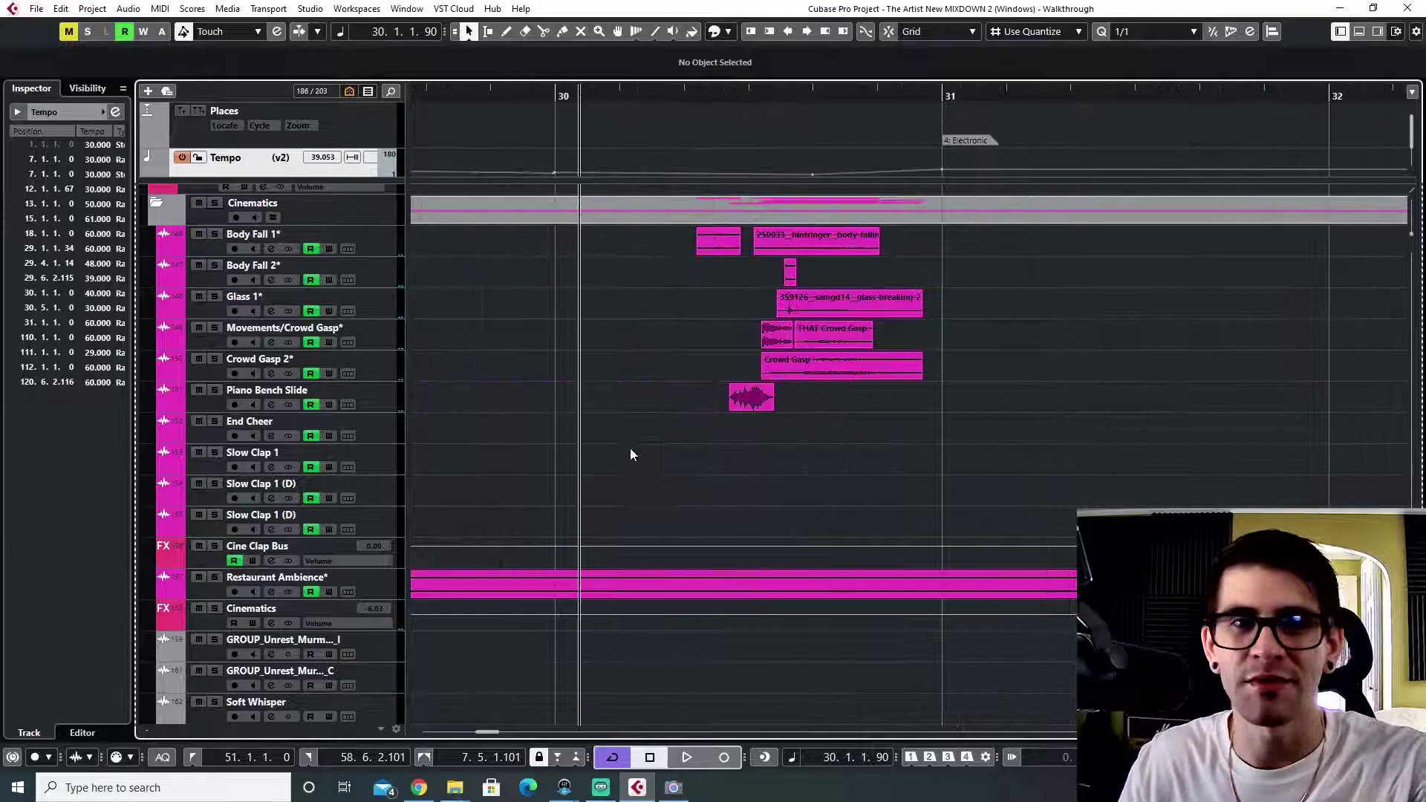
{"action": "left_click", "coordinate": [556, 104]}
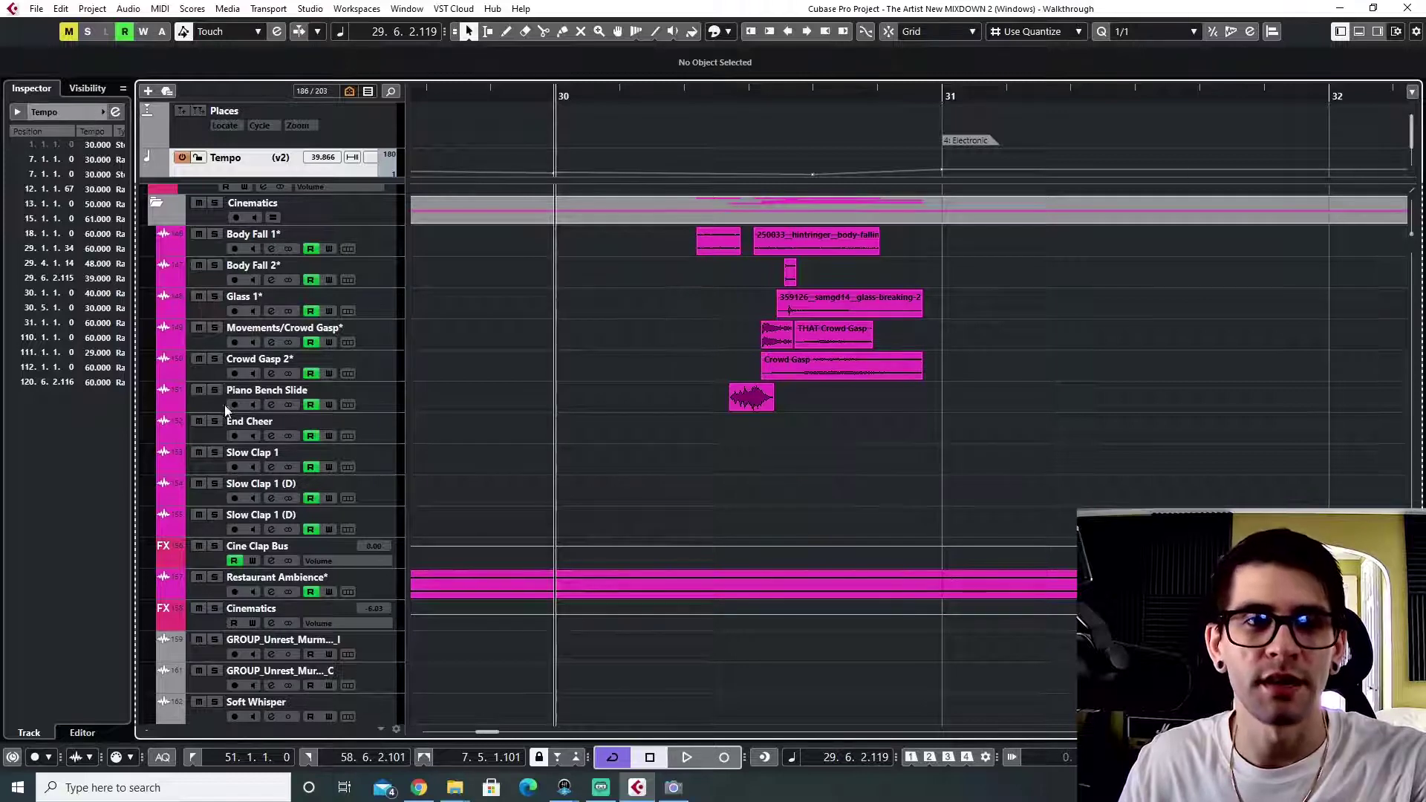
{"action": "left_click", "coordinate": [215, 359]}
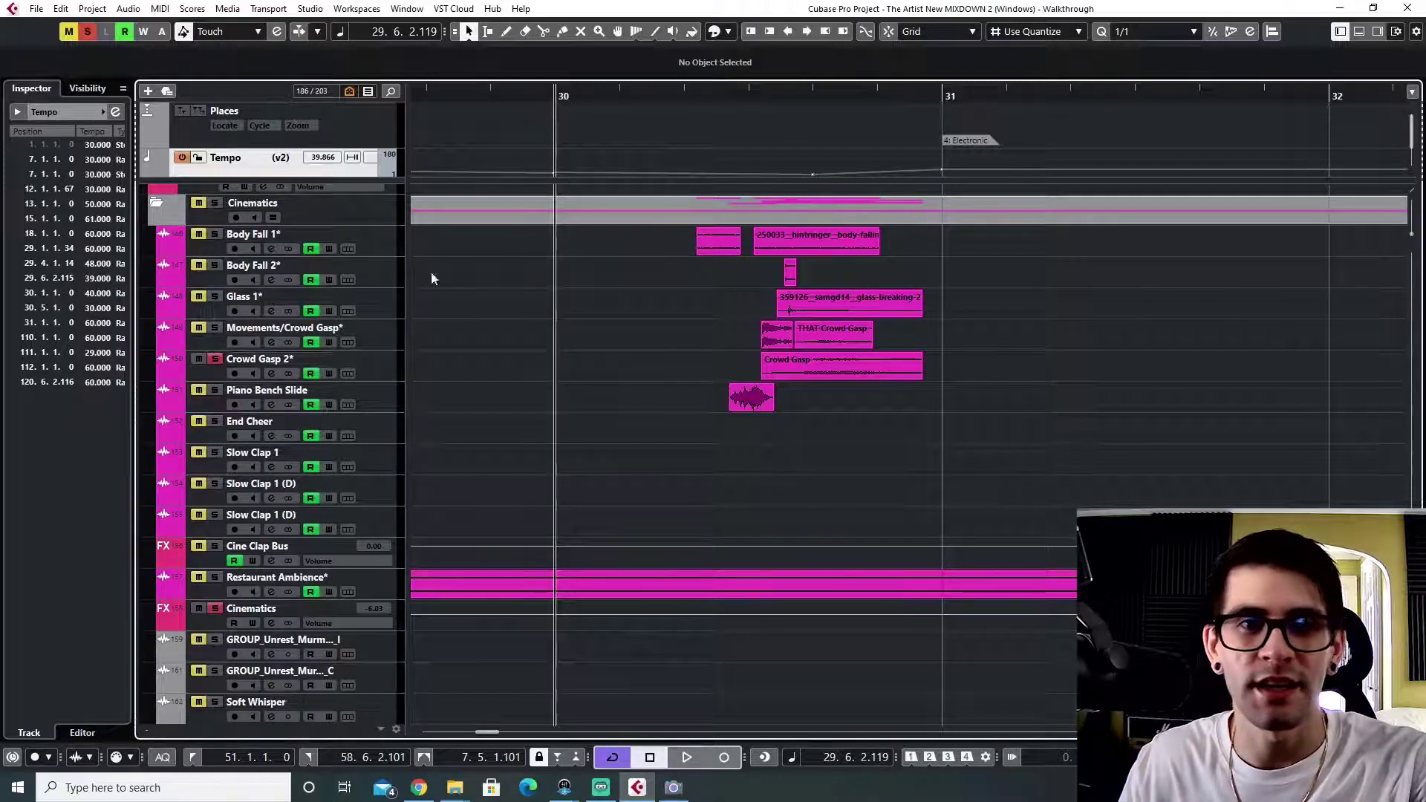
{"action": "scroll", "coordinate": [915, 499], "scroll_direction": "up", "scroll_amount": 4}
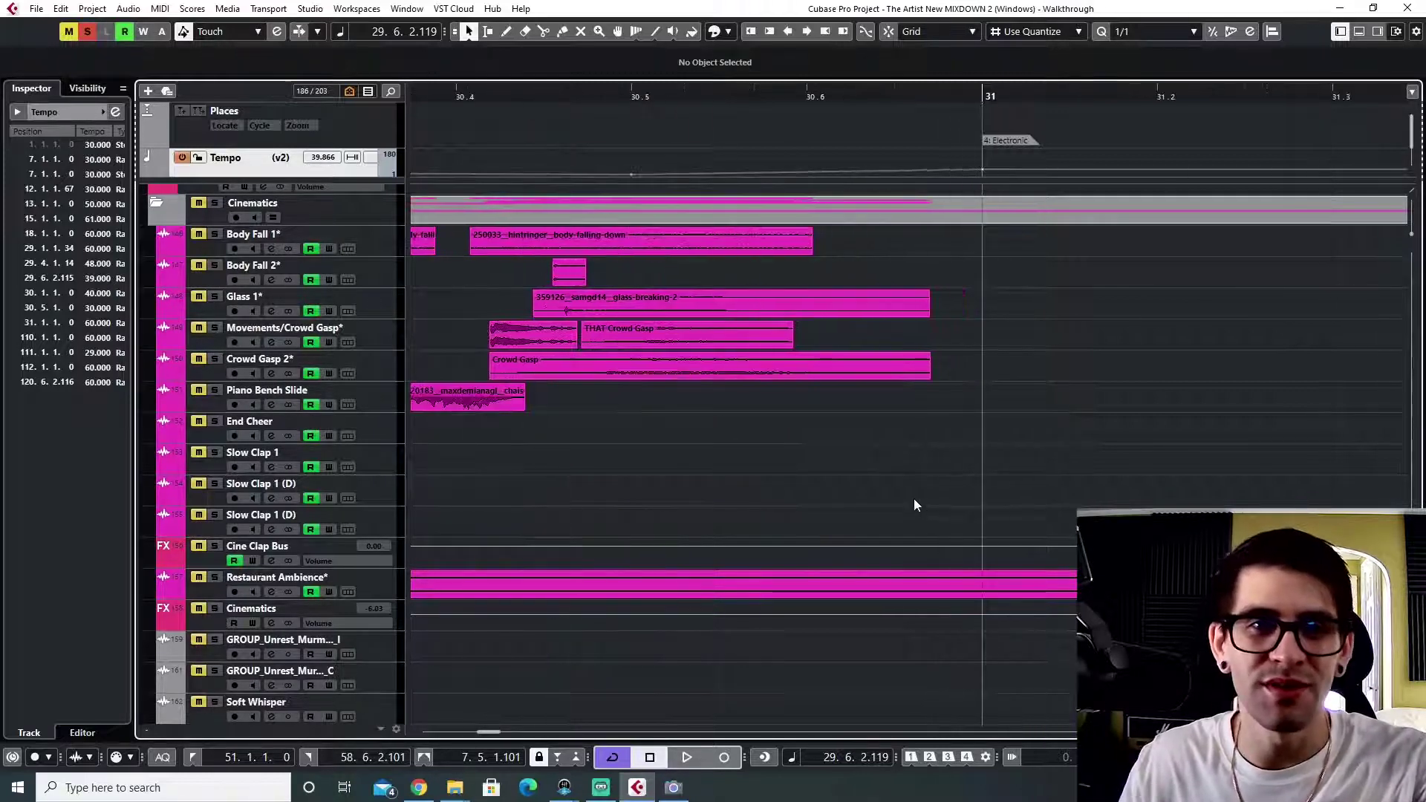
{"action": "left_click", "coordinate": [580, 93]}
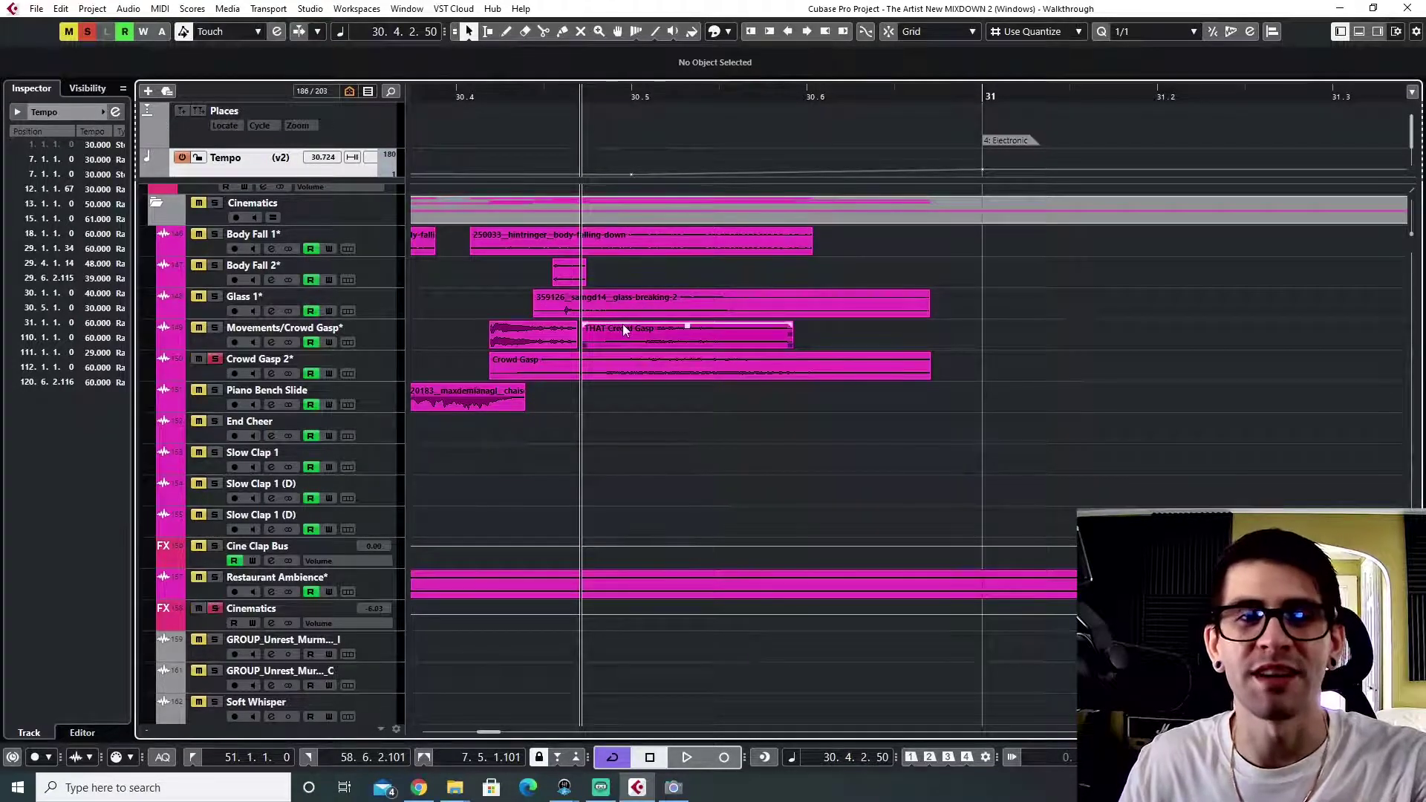
{"action": "key", "text": "space"}
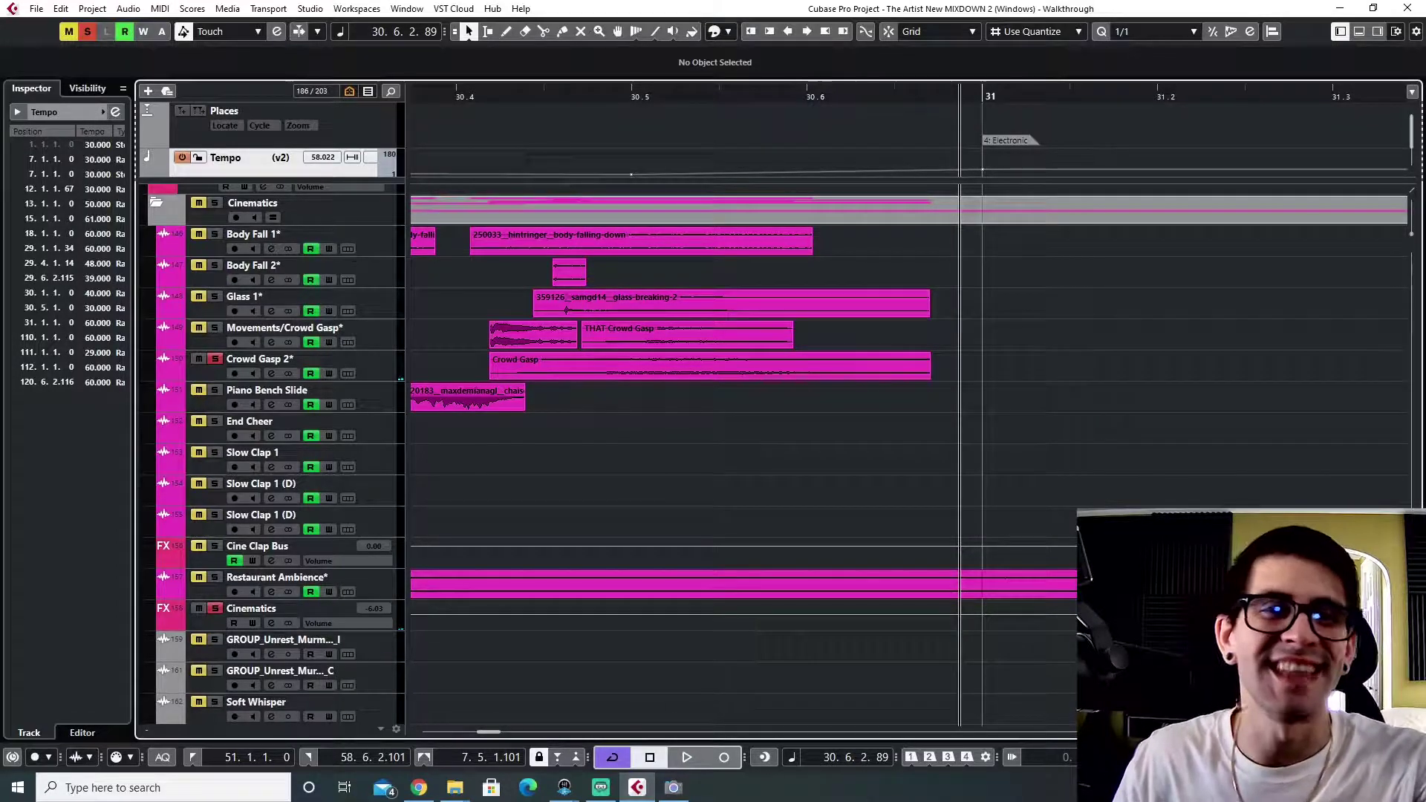
- Clear all solos and play the full mix from about 30.4 into the start of the Electronic section, and stop
{"action": "left_click", "coordinate": [88, 34]}
{"action": "key", "text": "g"}
{"action": "key", "text": "g"}
{"action": "key", "text": "g"}
{"action": "key", "text": "g"}
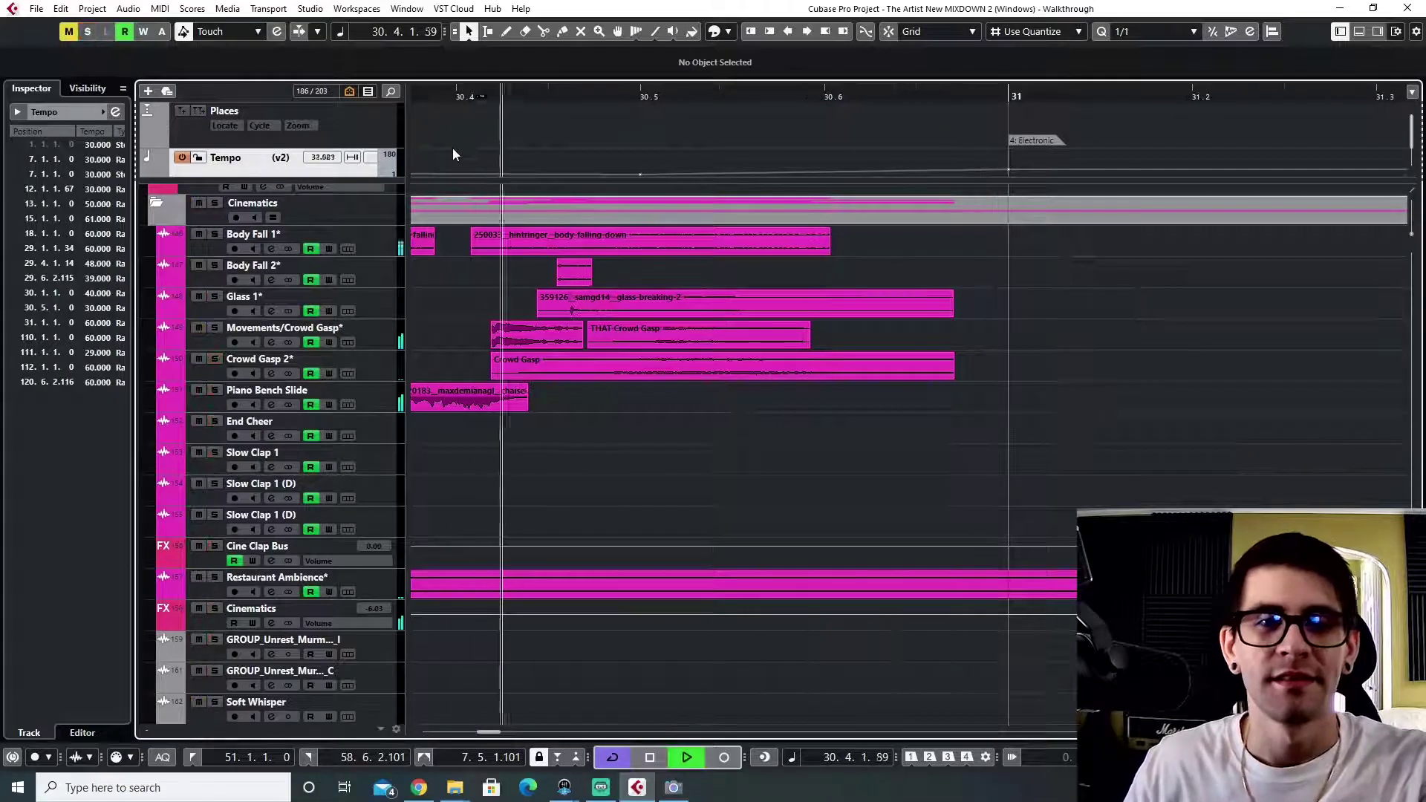
{"action": "scroll", "coordinate": [639, 429], "scroll_direction": "up", "scroll_amount": 15}
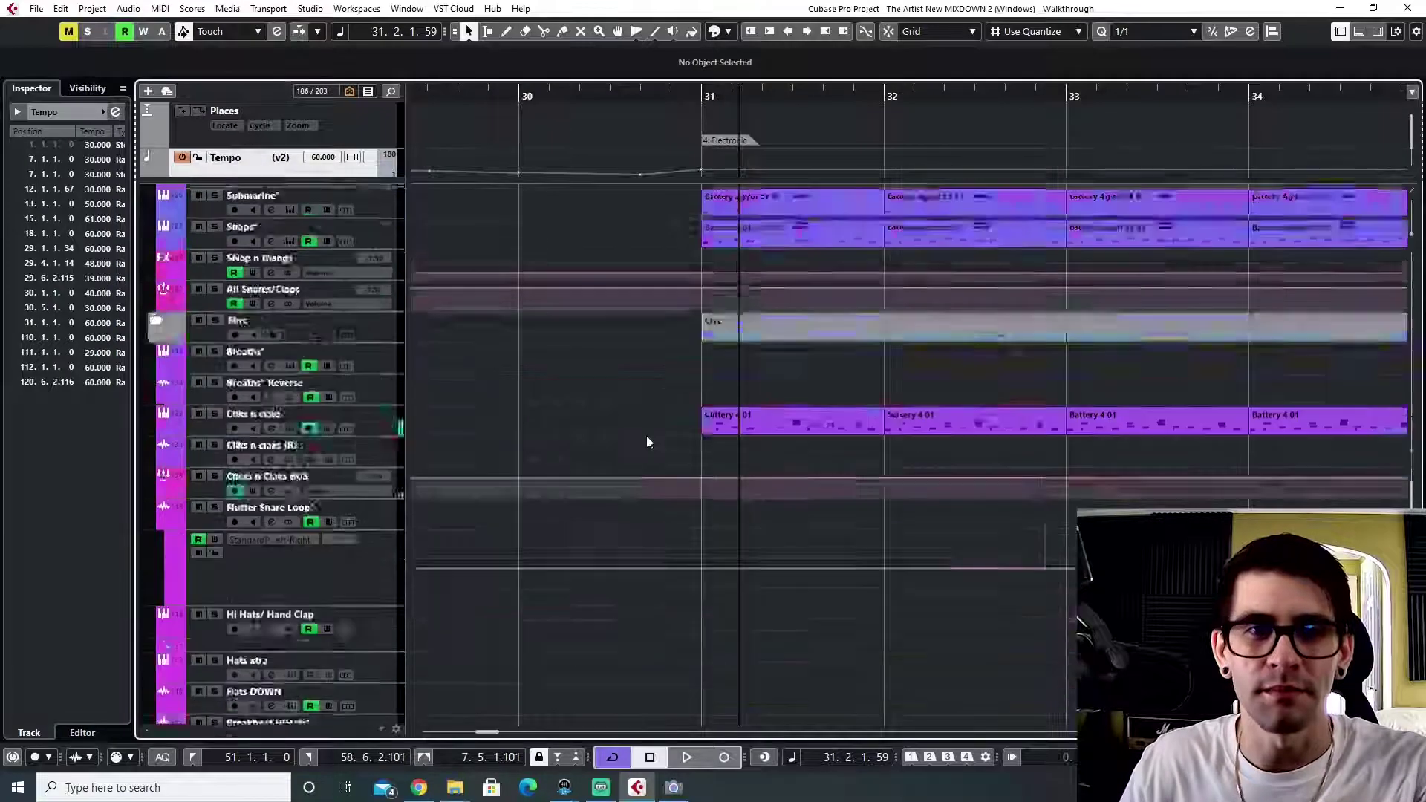
- Look through the synth, kick, clap and strings tracks around the Electronic section
{"action": "scroll", "coordinate": [648, 466], "scroll_direction": "up", "scroll_amount": 10}
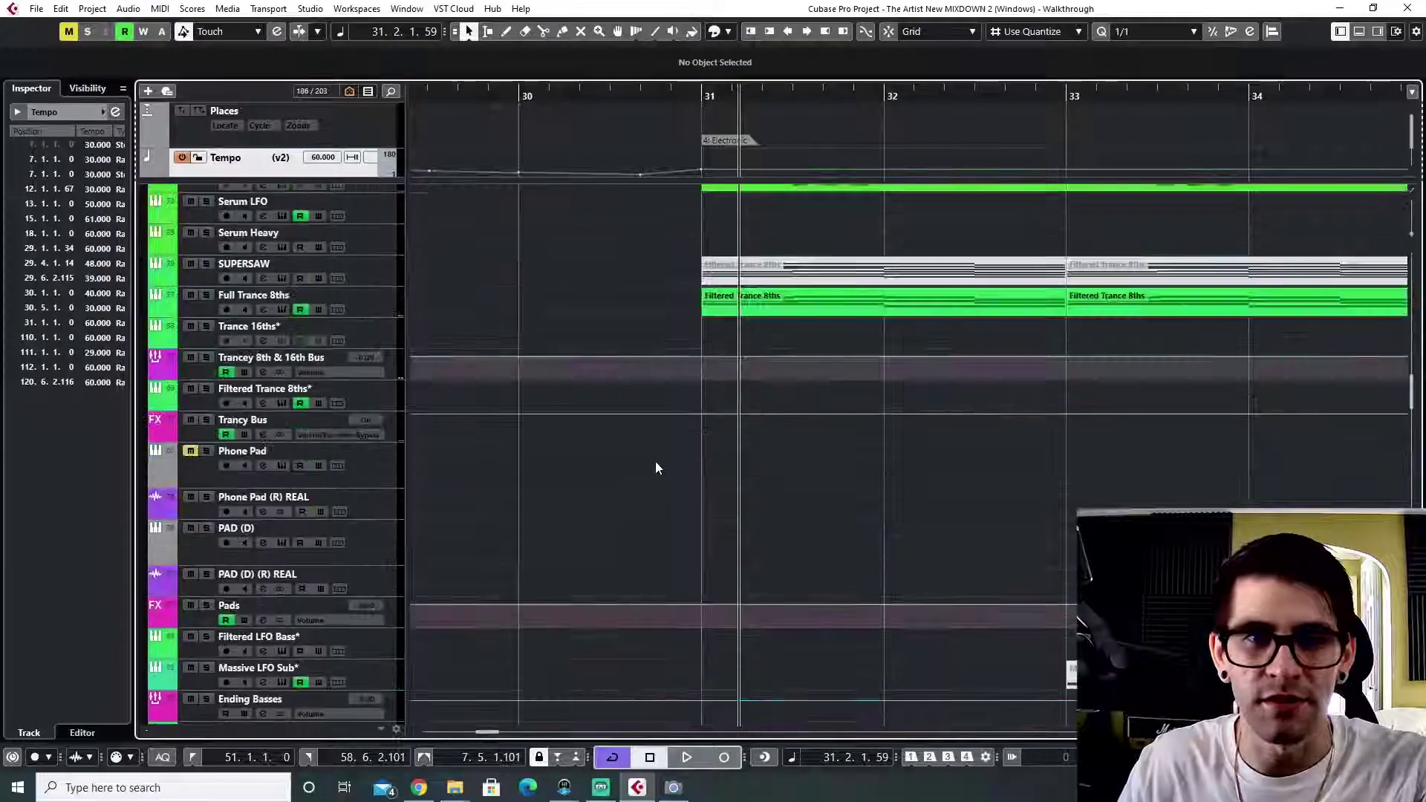
{"action": "key", "text": "g"}
{"action": "key", "text": "g"}
{"action": "key", "text": "g"}
{"action": "scroll", "coordinate": [669, 497], "scroll_direction": "down", "scroll_amount": 20}
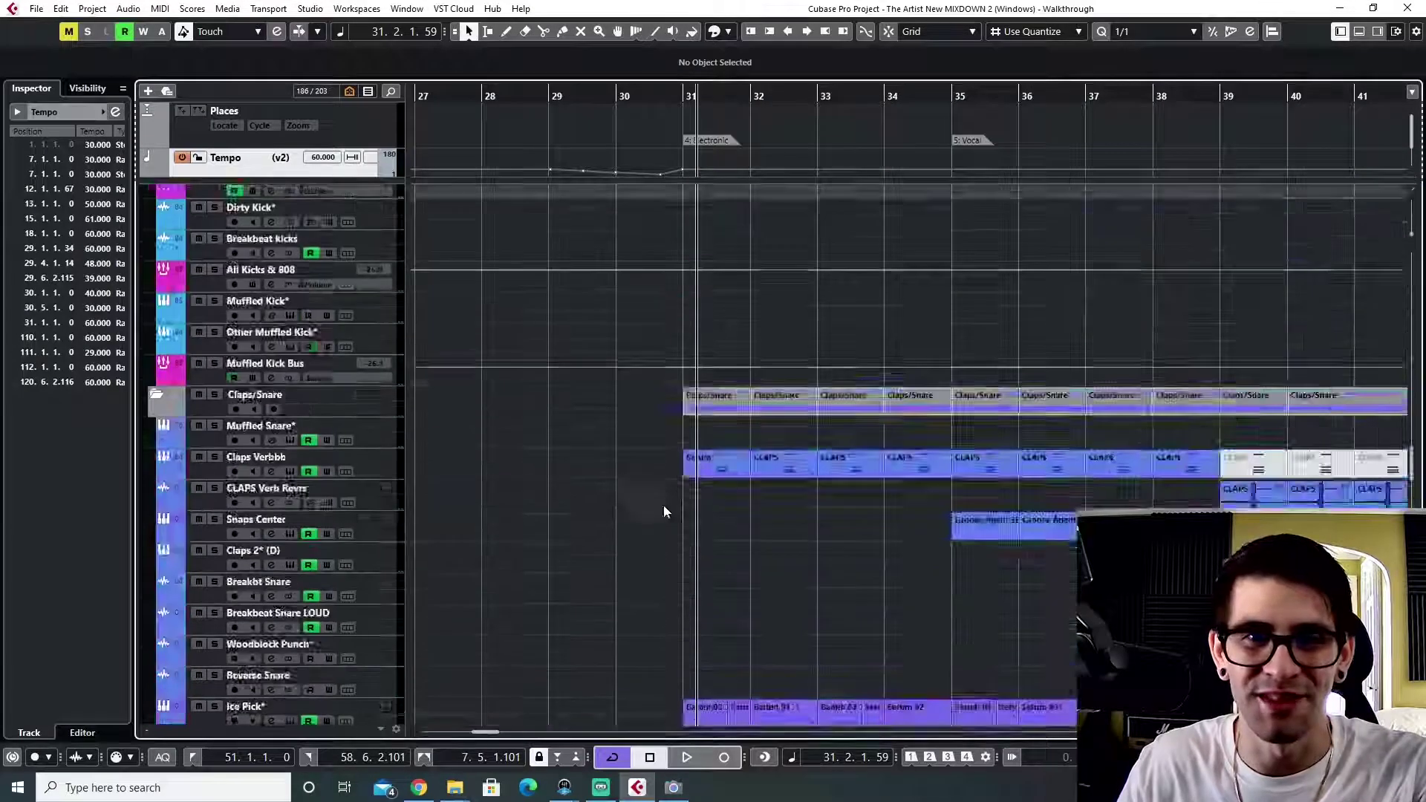
{"action": "scroll", "coordinate": [658, 500], "scroll_direction": "up", "scroll_amount": 20}
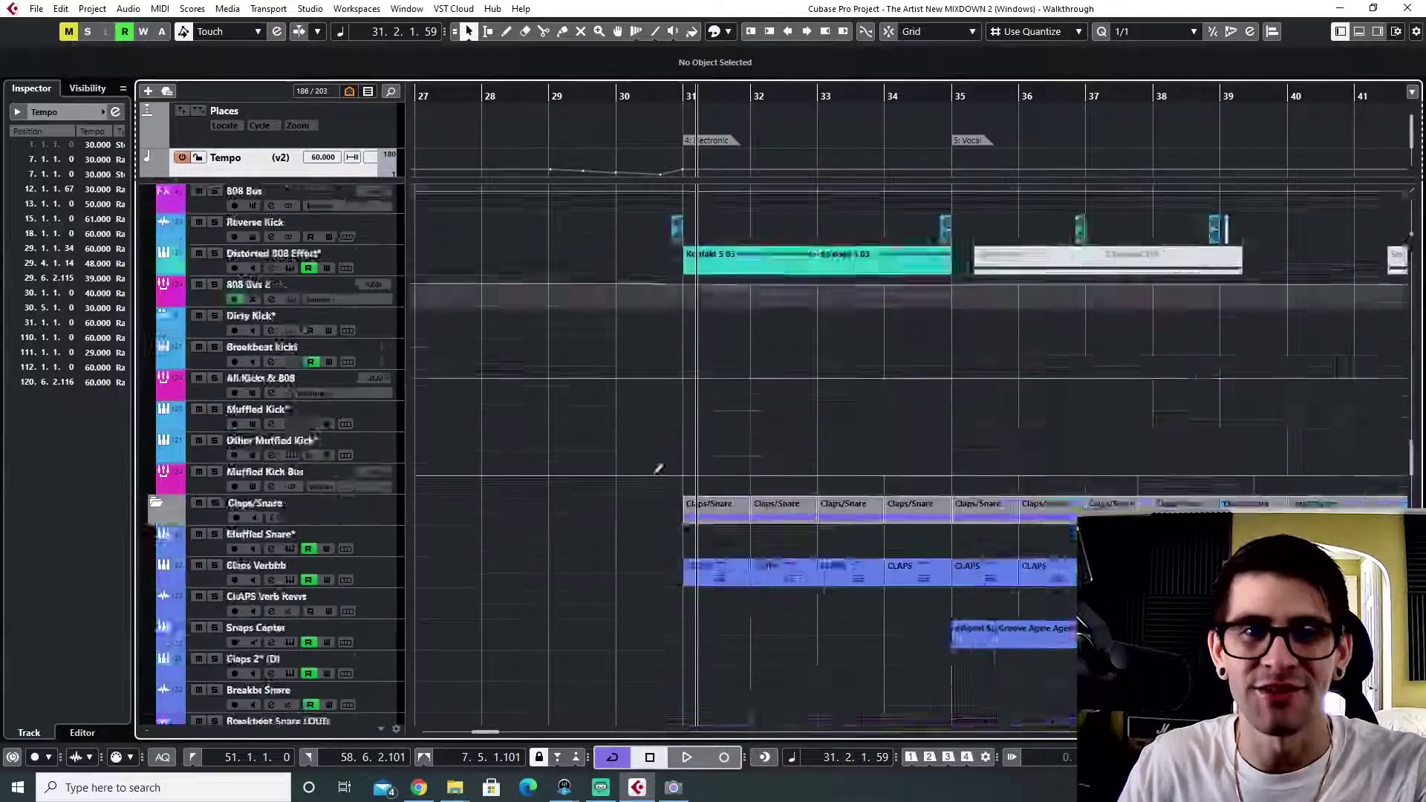
{"action": "scroll", "coordinate": [666, 465], "scroll_direction": "down", "scroll_amount": 2}
{"action": "key", "text": "g"}
{"action": "key", "text": "g"}
{"action": "key", "text": "g"}
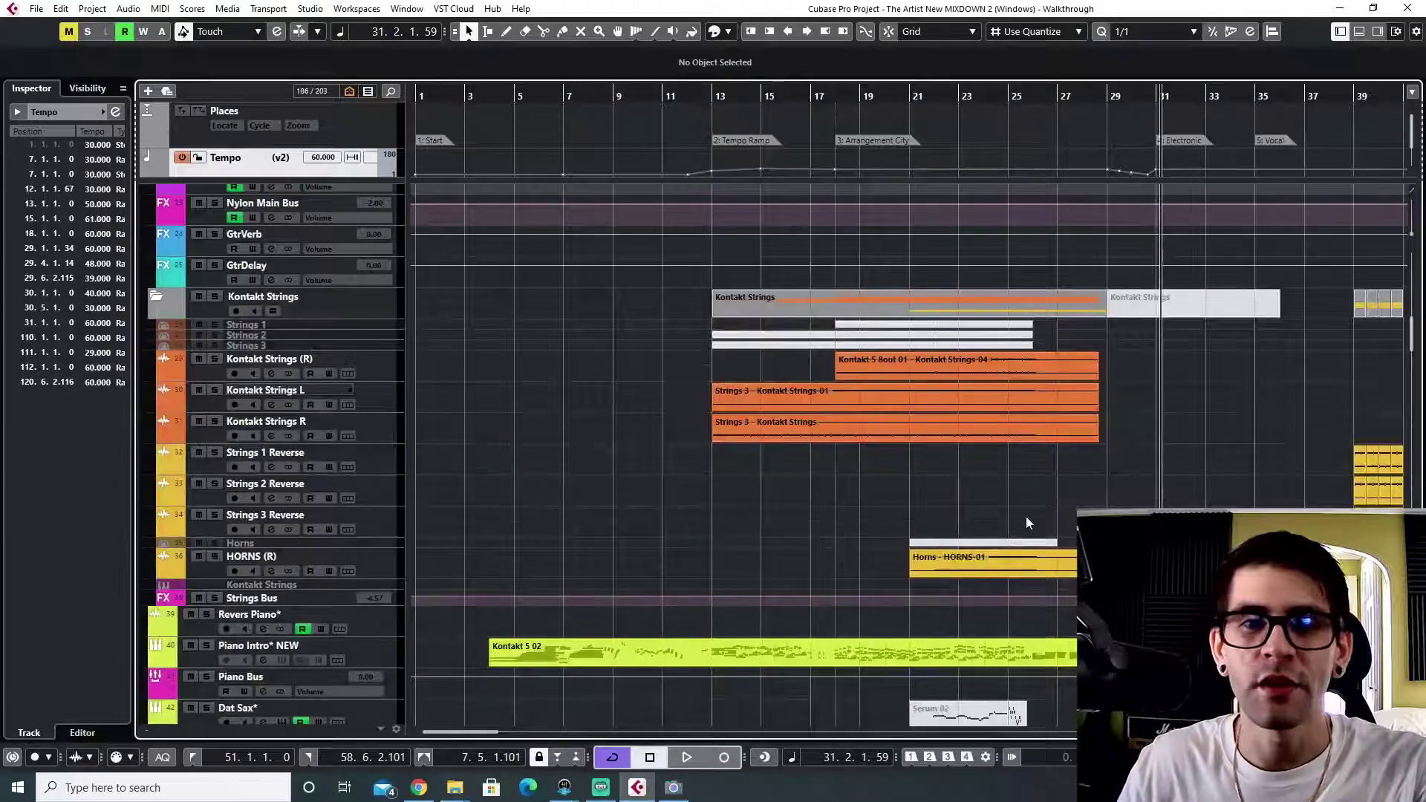
- Play the drop from bar 75 and solo the Piano Intro* NEW track to hear it alone
{"action": "key", "text": "h"}
{"action": "scroll", "coordinate": [978, 520], "scroll_direction": "right", "scroll_amount": 10}
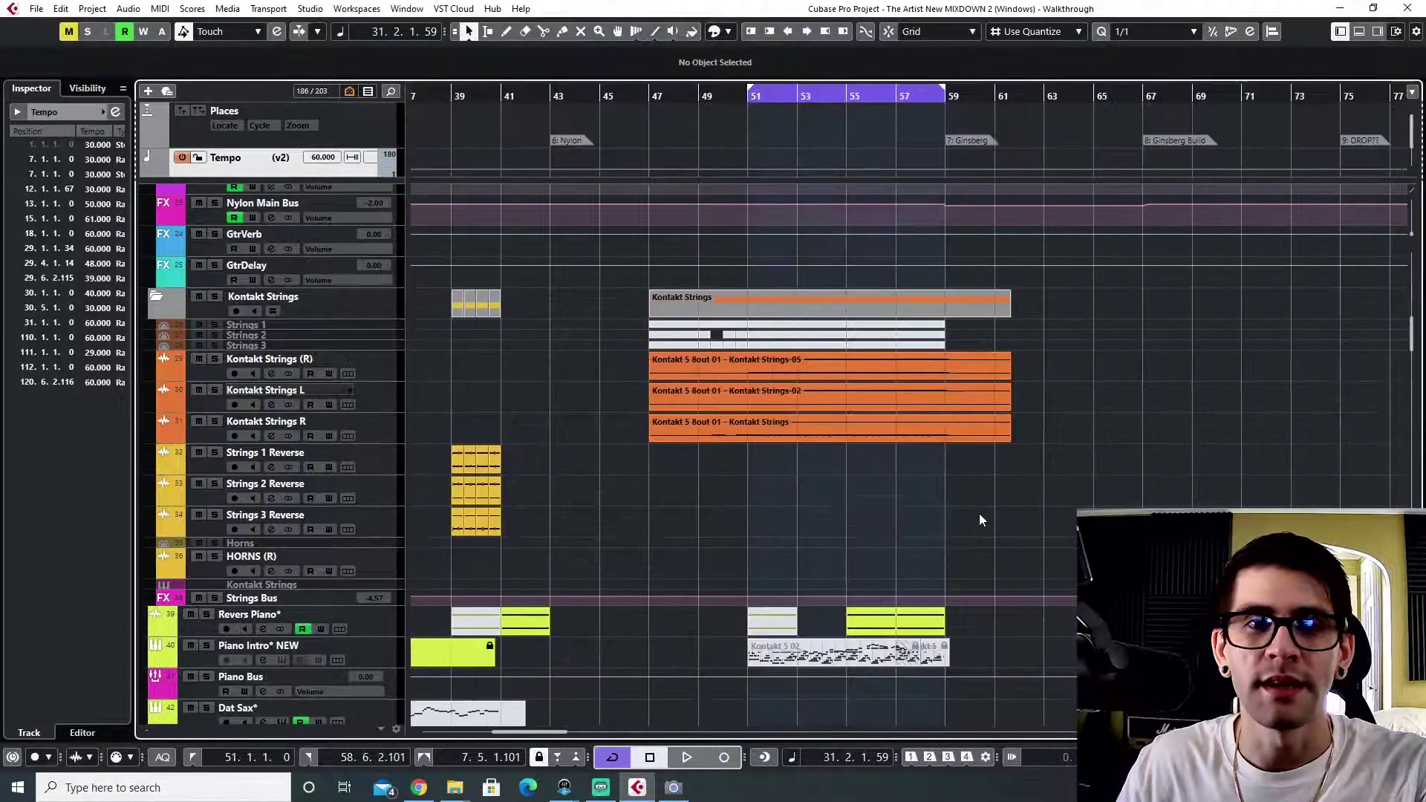
{"action": "scroll", "coordinate": [620, 404], "scroll_direction": "right", "scroll_amount": 10}
{"action": "scroll", "coordinate": [639, 386], "scroll_direction": "down", "scroll_amount": 6}
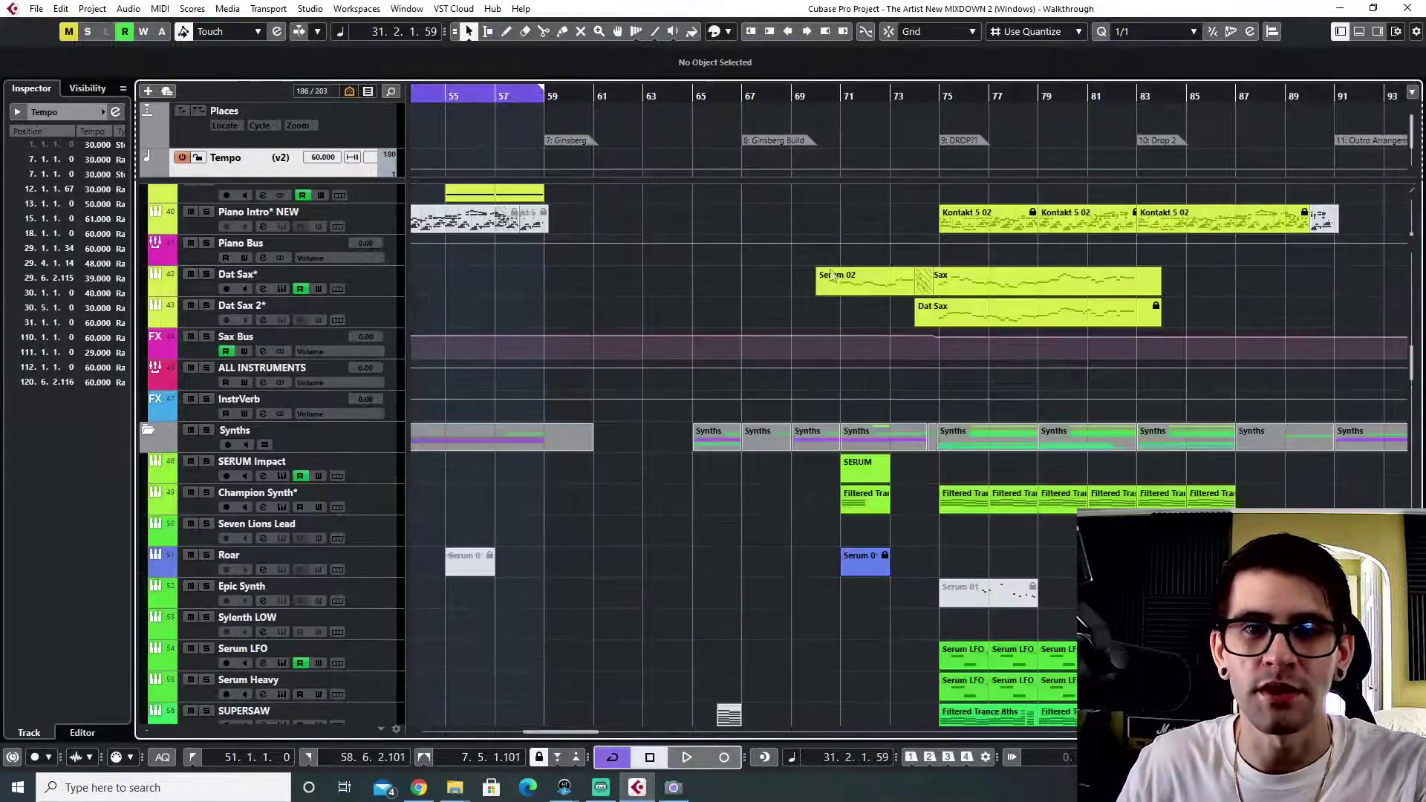
{"action": "left_click", "coordinate": [639, 223]}
{"action": "left_click", "coordinate": [112, 149]}
{"action": "left_click", "coordinate": [637, 415]}
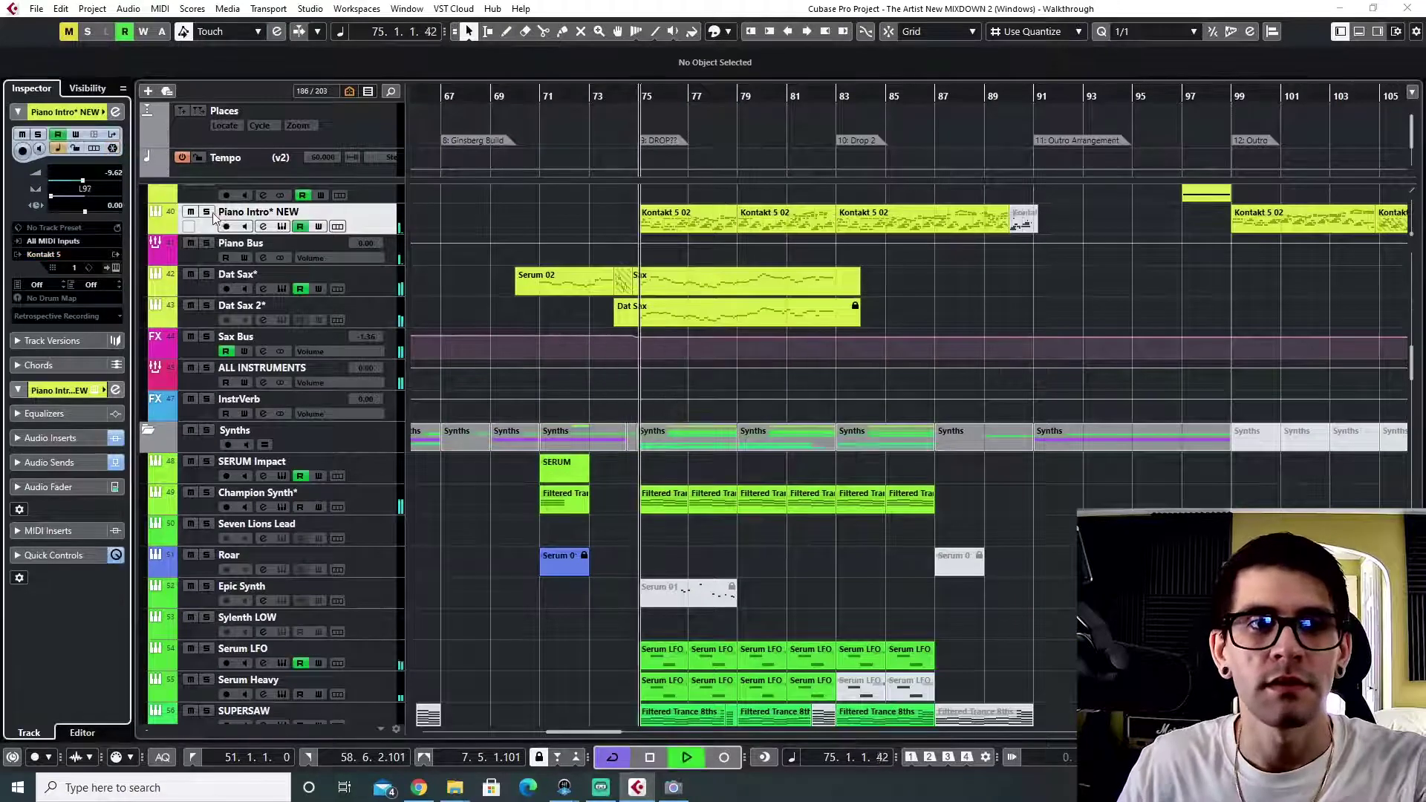
{"action": "key", "text": "space"}
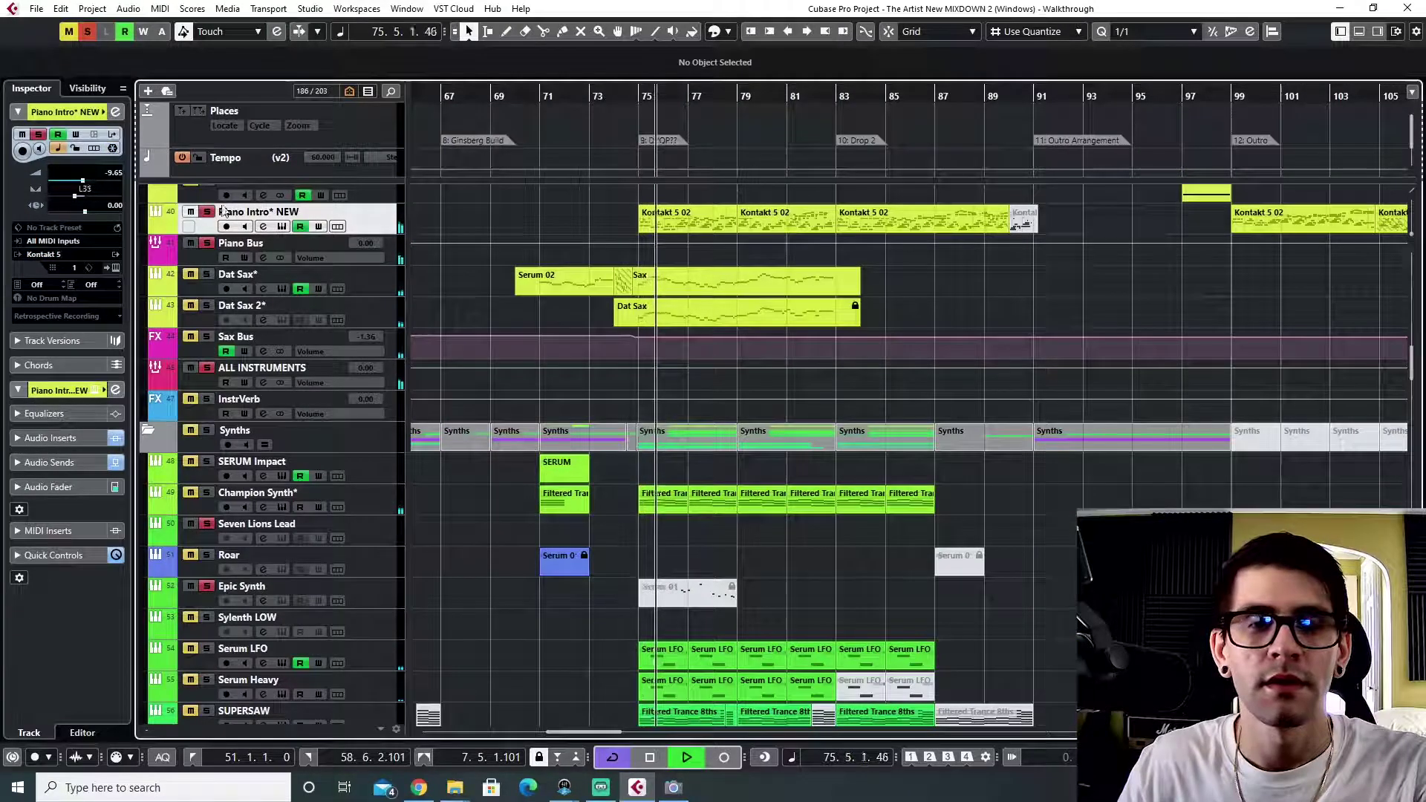
{"action": "scroll", "coordinate": [445, 297], "scroll_direction": "right", "scroll_amount": 2}
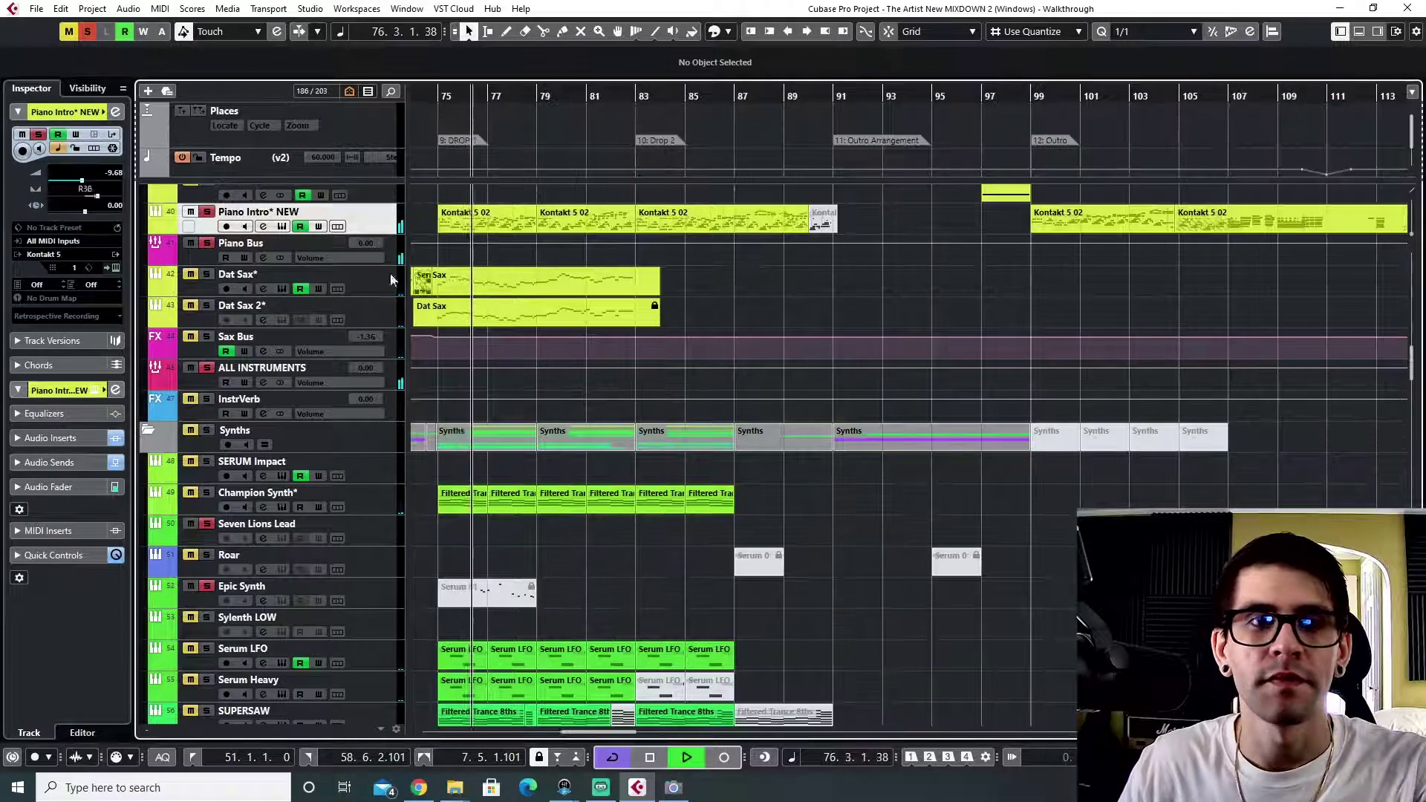
- Show the Kontakt instrument of the Piano Intro* NEW track, stop playback and move the plug-in window off the arrangement
{"action": "left_click", "coordinate": [338, 226]}
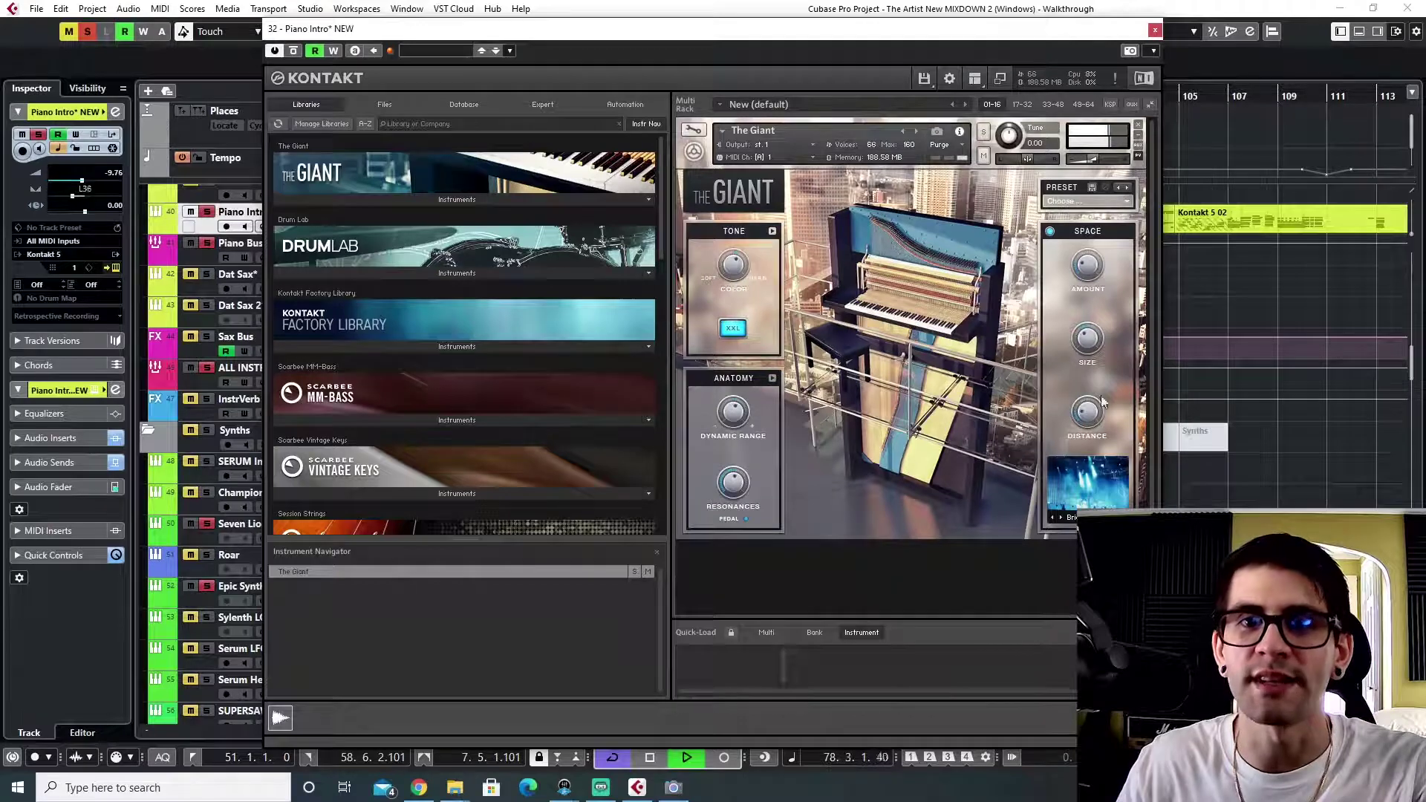
{"action": "key", "text": "space"}
{"action": "left_click_drag", "start_coordinate": [801, 34], "coordinate": [1127, 418]}
- Play the soloed piano from about bar 103 and again from just after the Outro marker, stop, and close the Kontakt window
{"action": "scroll", "coordinate": [911, 306], "scroll_direction": "left", "scroll_amount": 5}
{"action": "scroll", "coordinate": [929, 311], "scroll_direction": "right", "scroll_amount": 9}
{"action": "scroll", "coordinate": [933, 320], "scroll_direction": "right", "scroll_amount": 4}
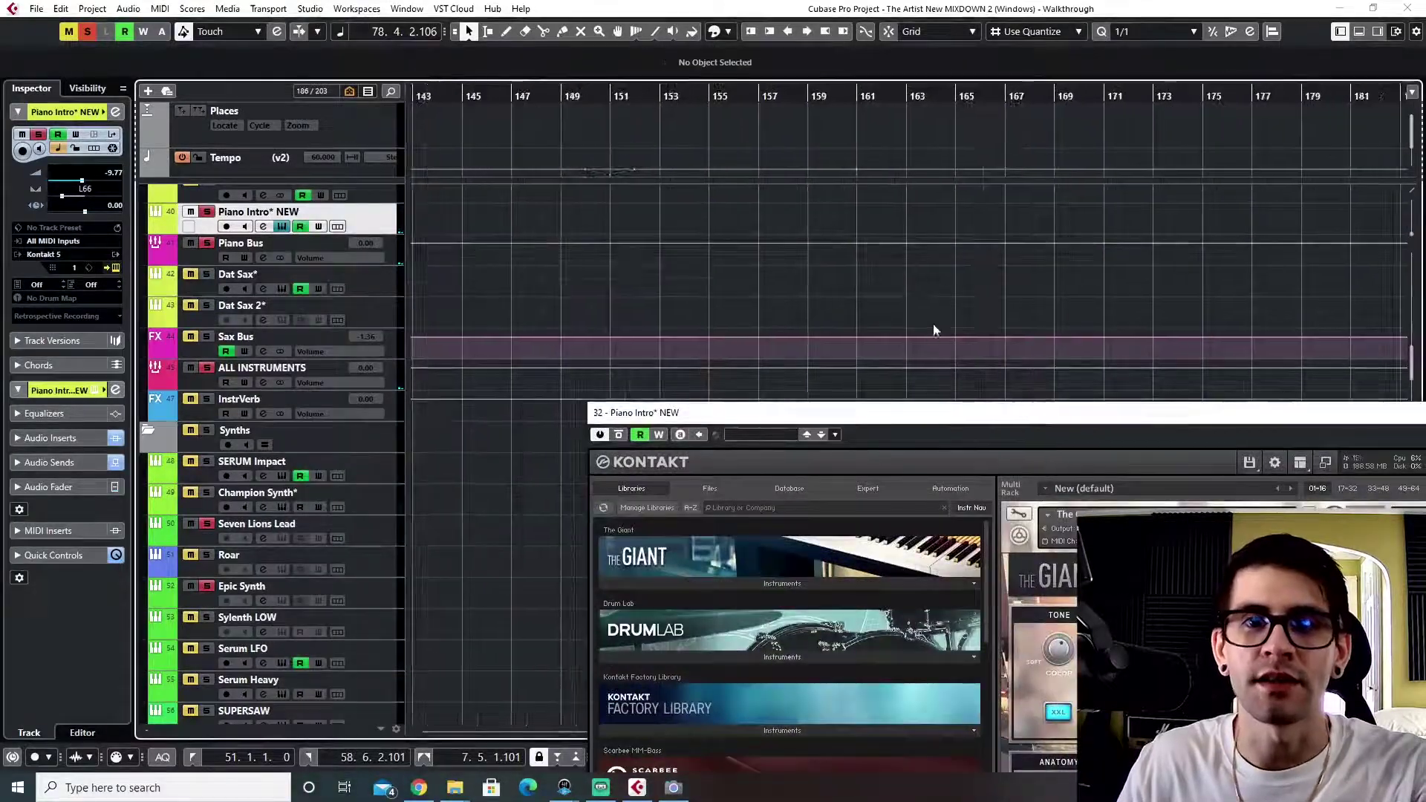
{"action": "scroll", "coordinate": [906, 349], "scroll_direction": "left", "scroll_amount": 8}
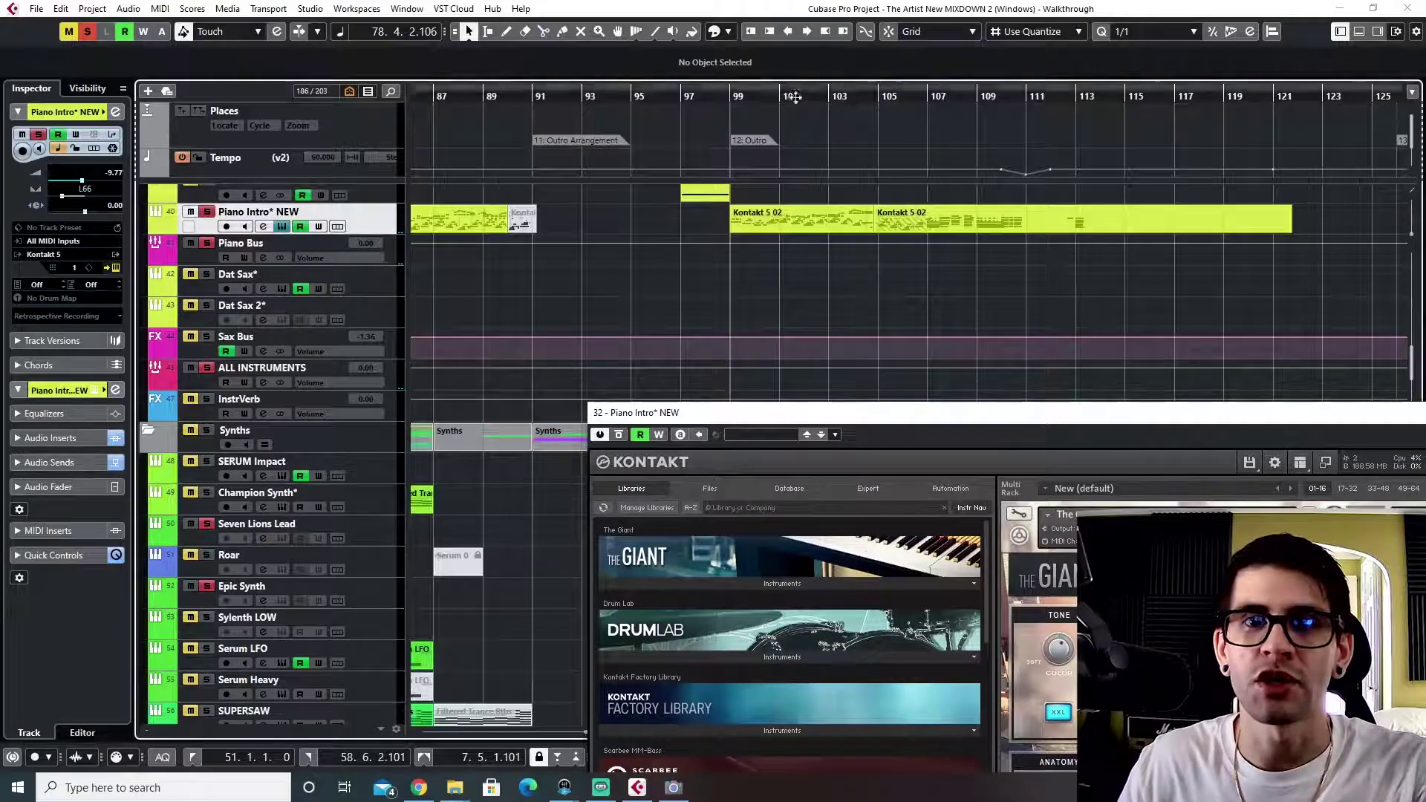
{"action": "left_click", "coordinate": [832, 95]}
{"action": "left_click_drag", "start_coordinate": [830, 422], "coordinate": [503, 160]}
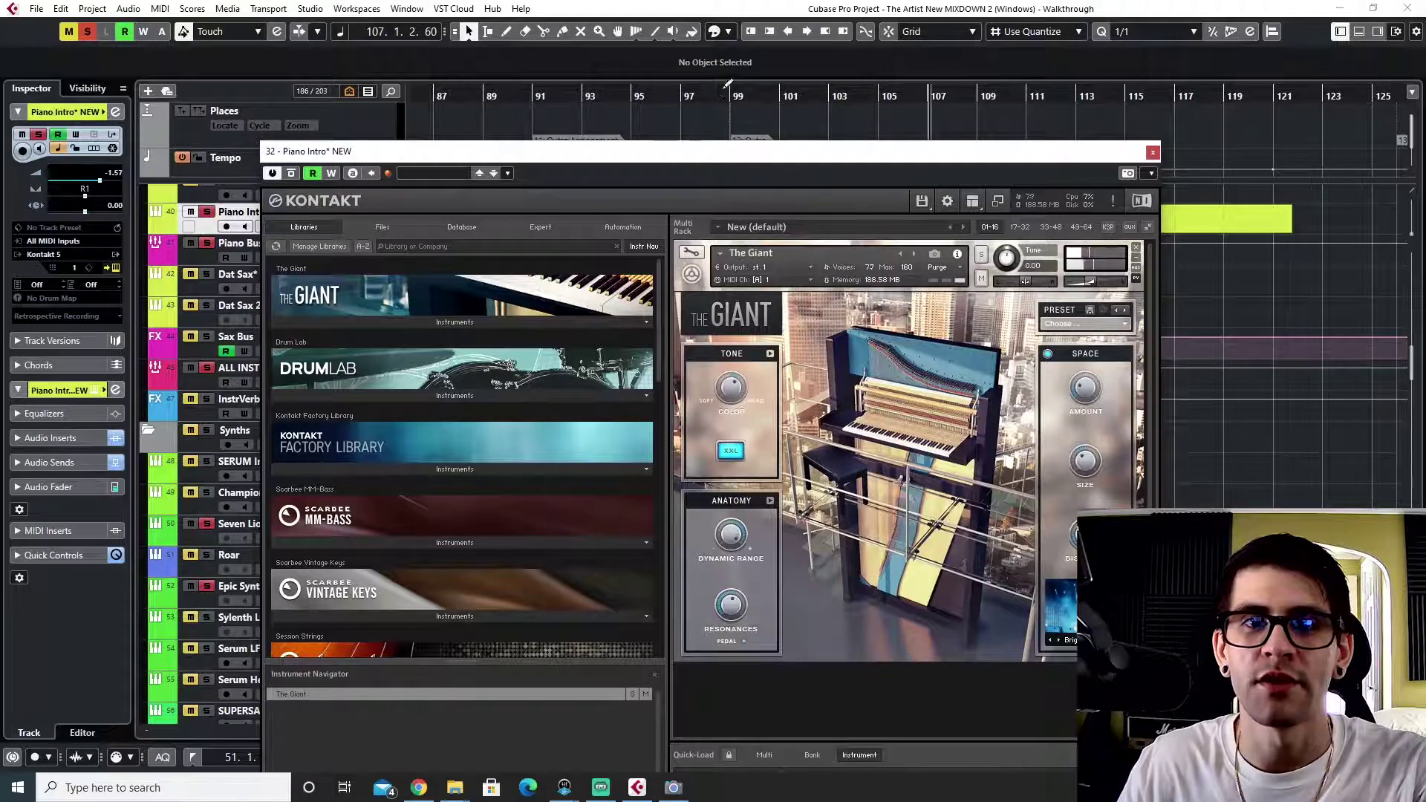
{"action": "left_click", "coordinate": [752, 97]}
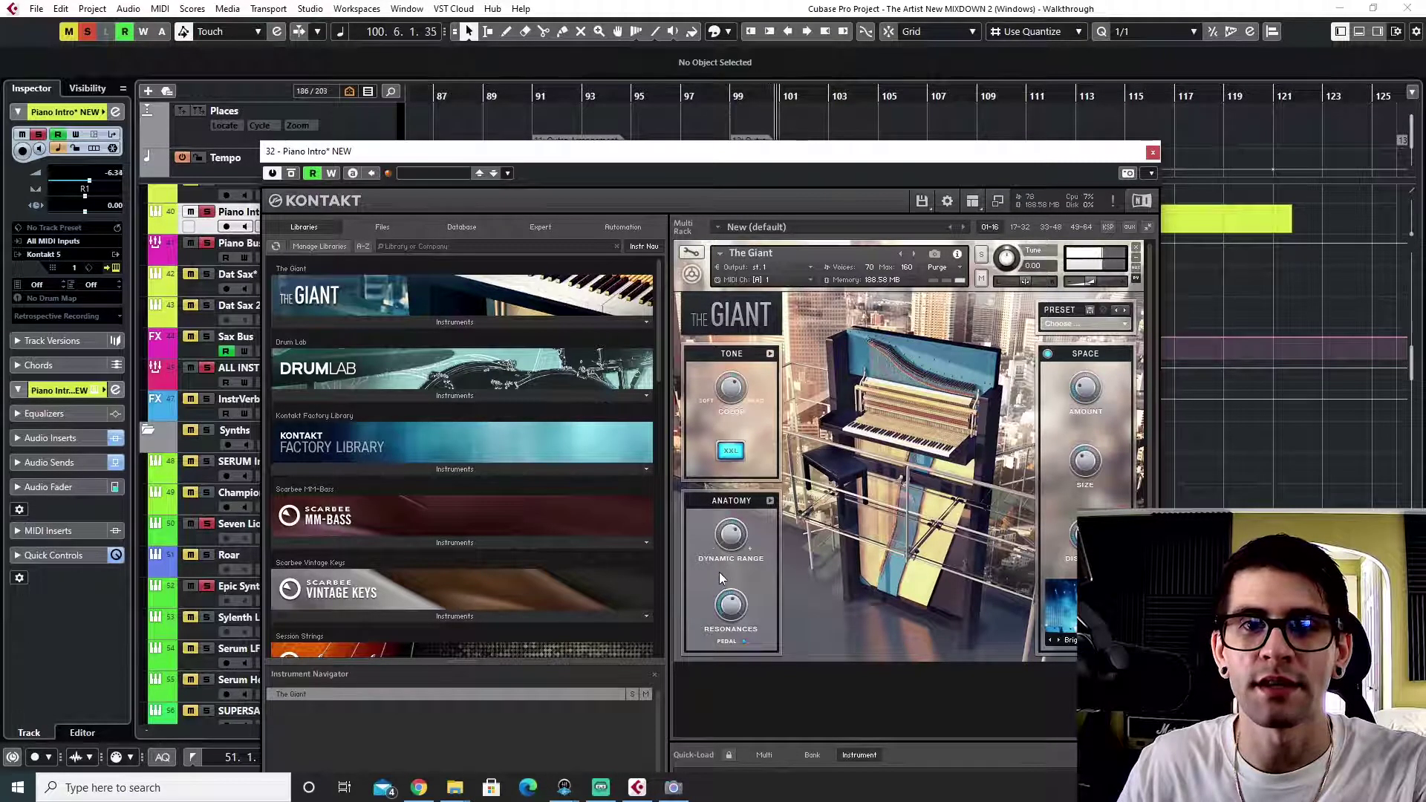
{"action": "left_click", "coordinate": [1151, 153]}
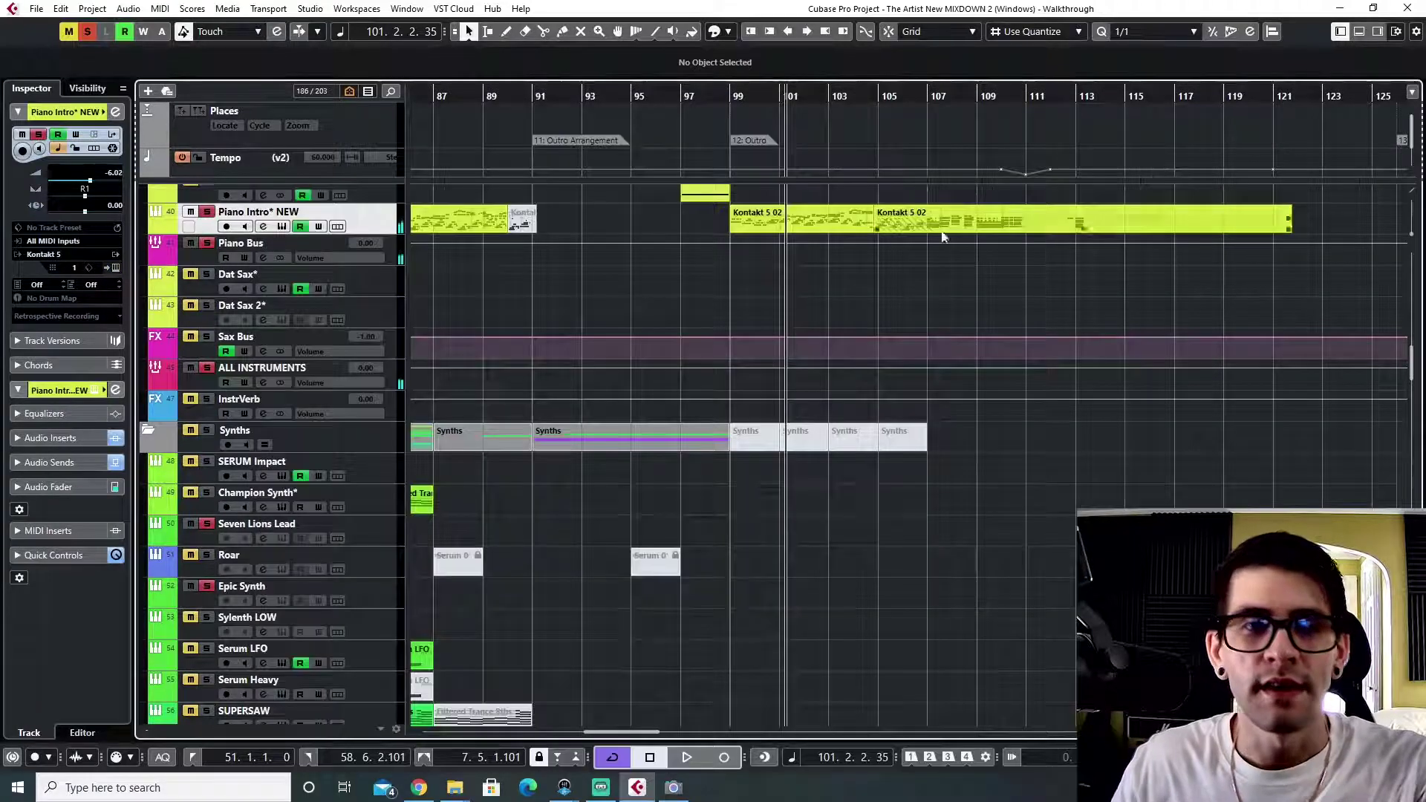
- Play from about bar 33 in the Electronic section, clear all solos to hear the full mix, and stop
{"action": "scroll", "coordinate": [772, 488], "scroll_direction": "up", "scroll_amount": 3}
{"action": "scroll", "coordinate": [741, 499], "scroll_direction": "left", "scroll_amount": 5}
{"action": "scroll", "coordinate": [742, 499], "scroll_direction": "left", "scroll_amount": 10}
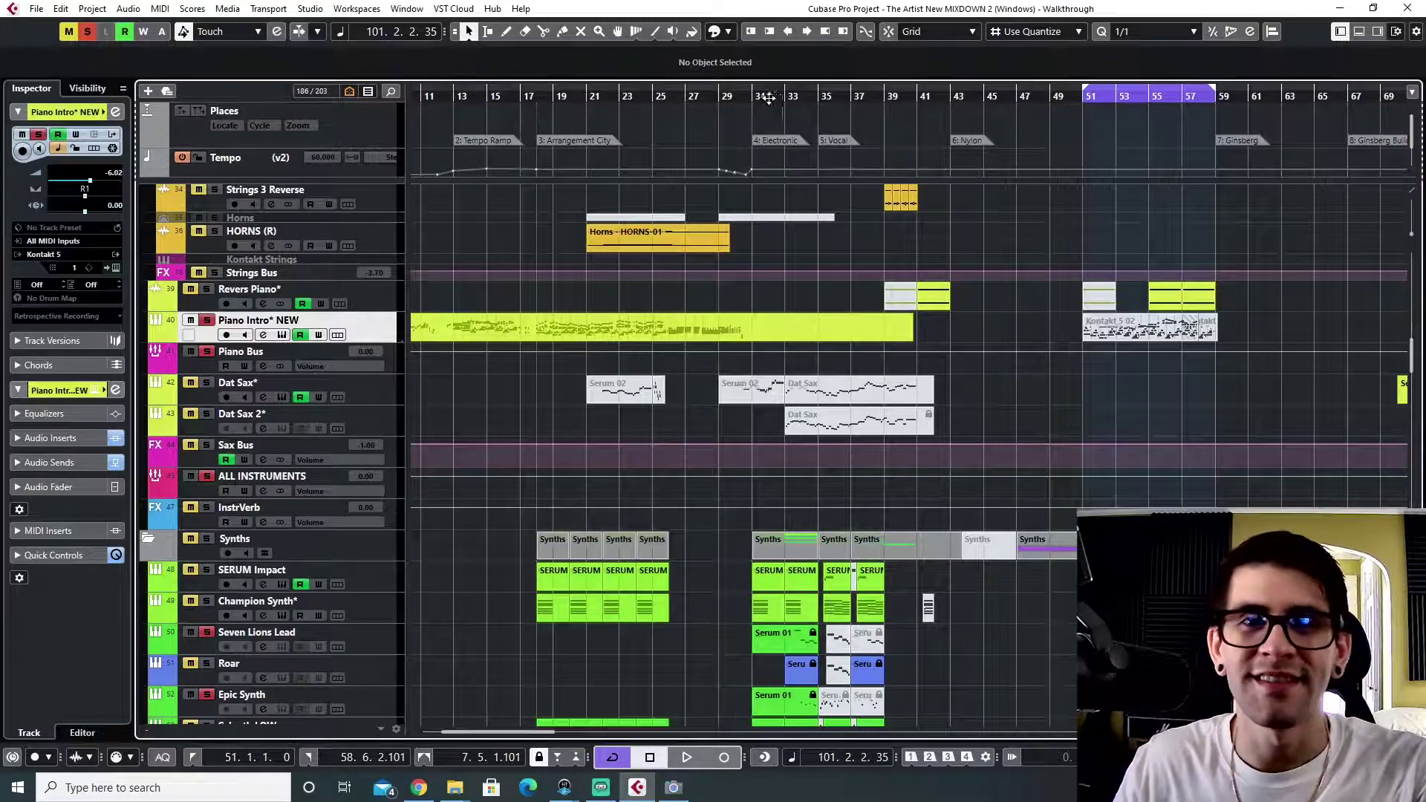
{"action": "left_click", "coordinate": [795, 96]}
{"action": "scroll", "coordinate": [829, 349], "scroll_direction": "down", "scroll_amount": 10}
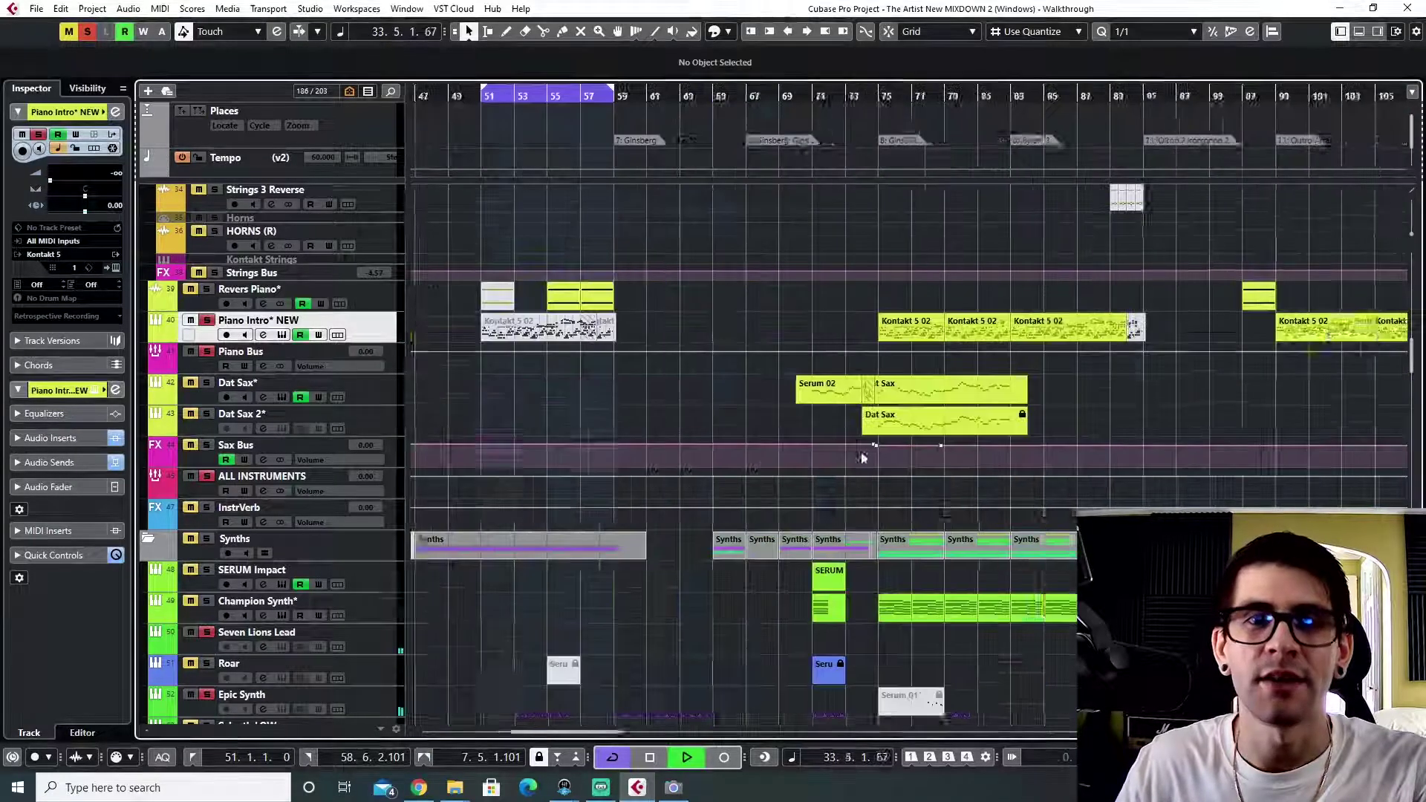
{"action": "left_click", "coordinate": [85, 33]}
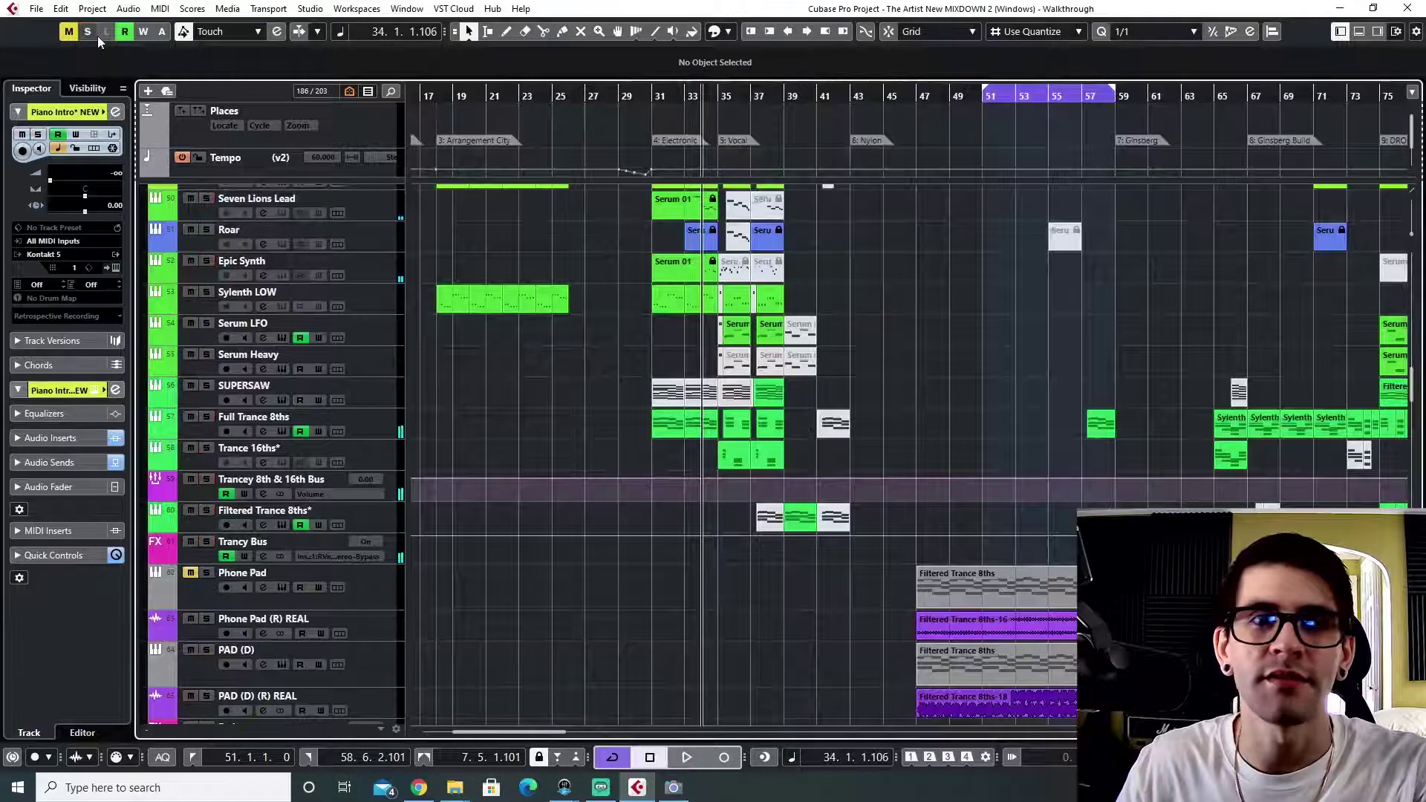
- Place the playhead at bar 39 and examine the synth and Claps/Snare clips around it
{"action": "left_click", "coordinate": [785, 96]}
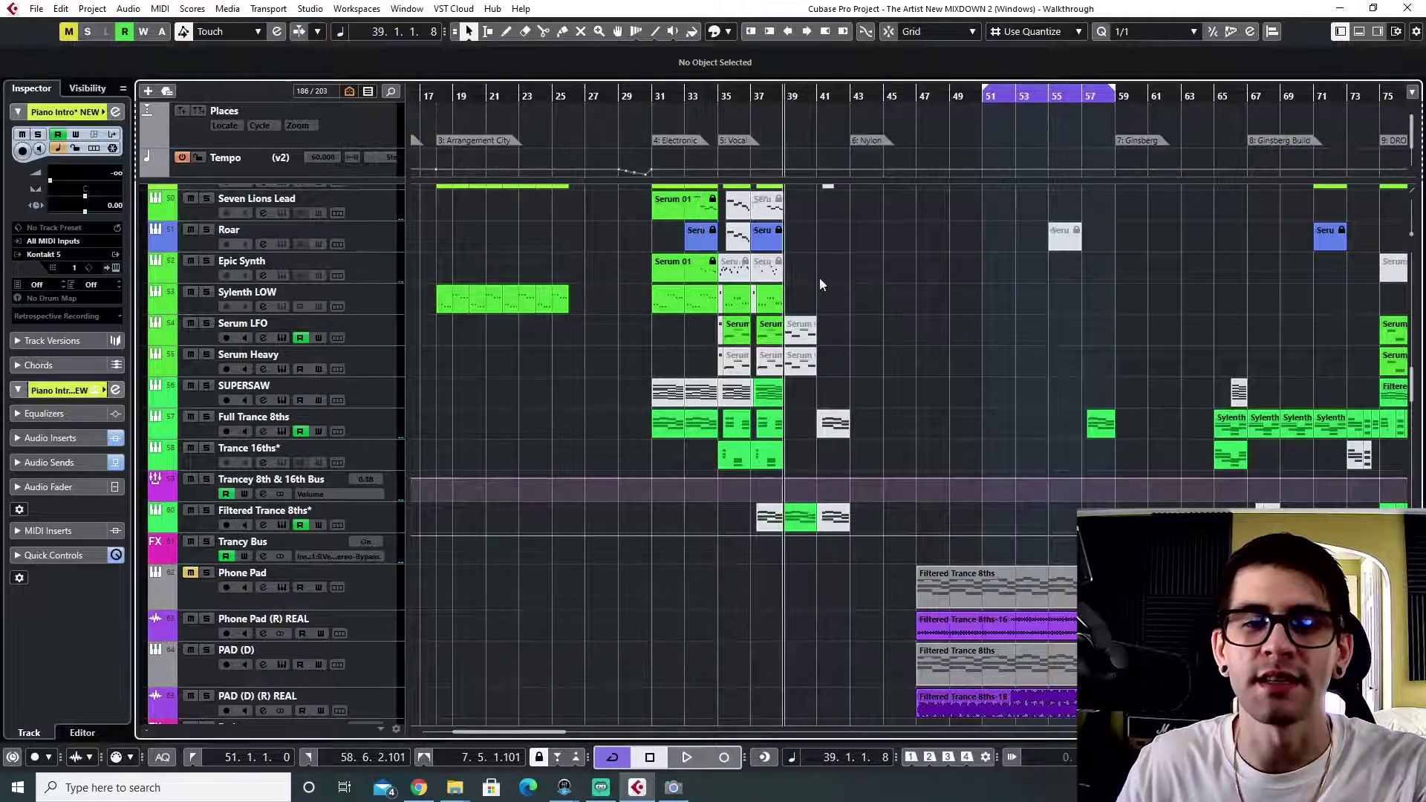
{"action": "scroll", "coordinate": [817, 464], "scroll_direction": "up", "scroll_amount": 6}
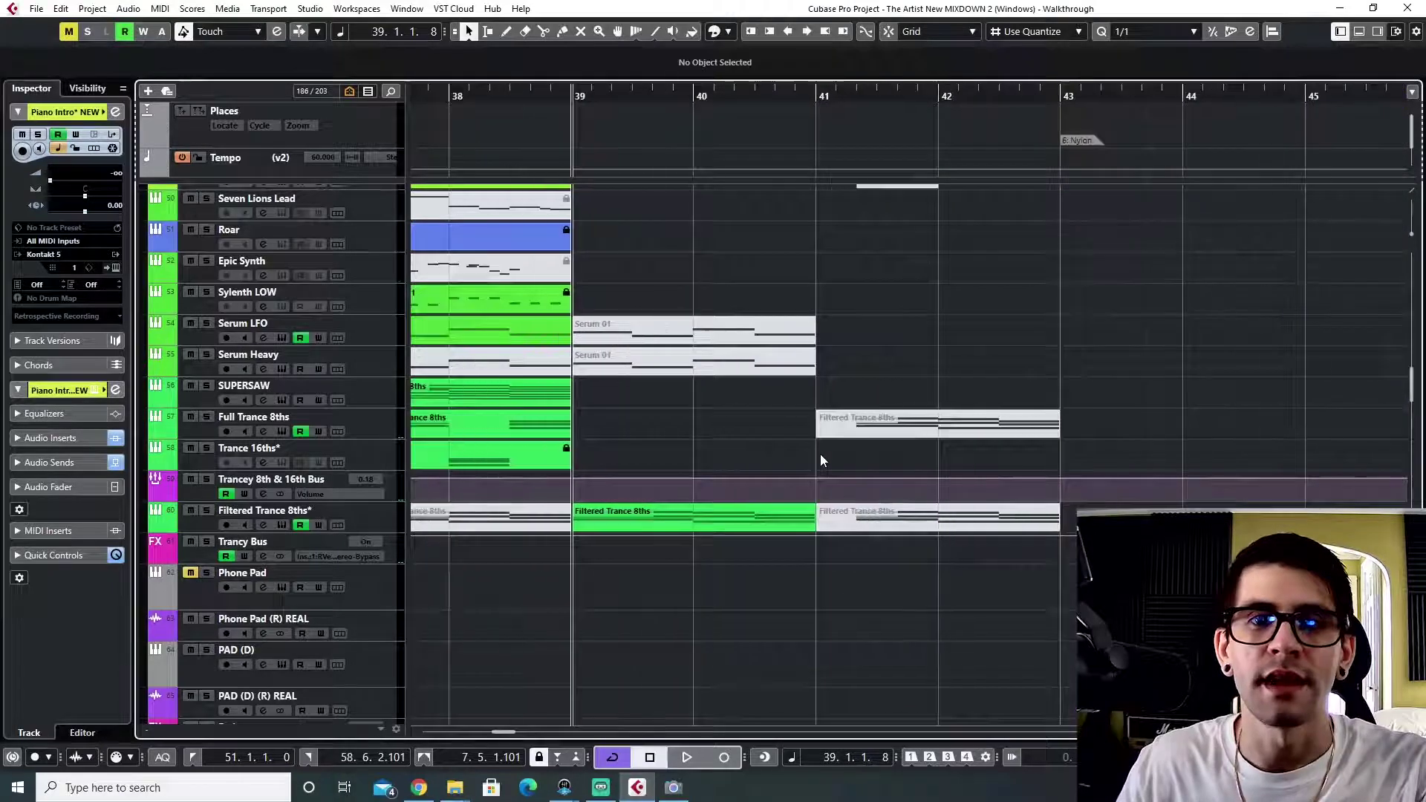
{"action": "scroll", "coordinate": [820, 454], "scroll_direction": "down", "scroll_amount": 2}
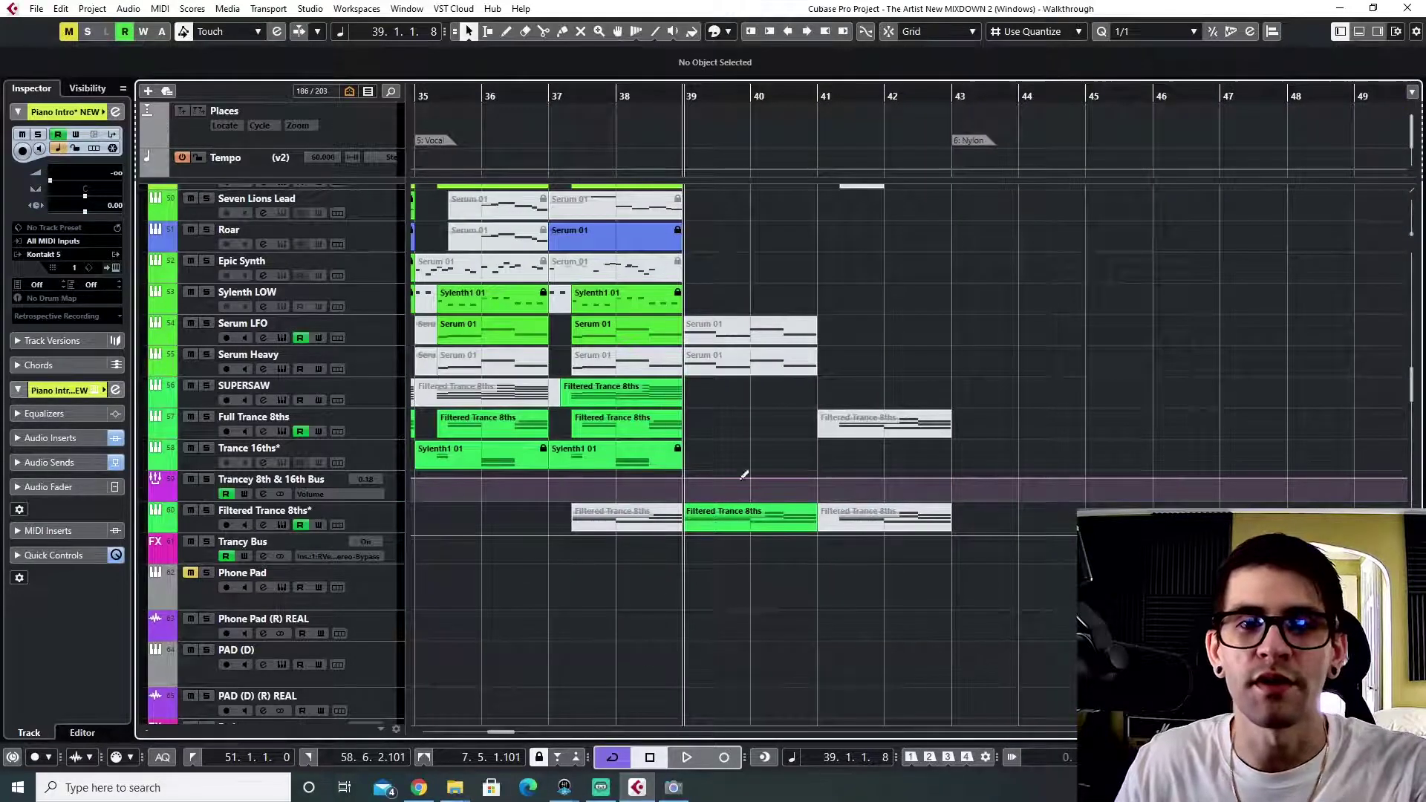
{"action": "scroll", "coordinate": [744, 475], "scroll_direction": "down", "scroll_amount": 15}
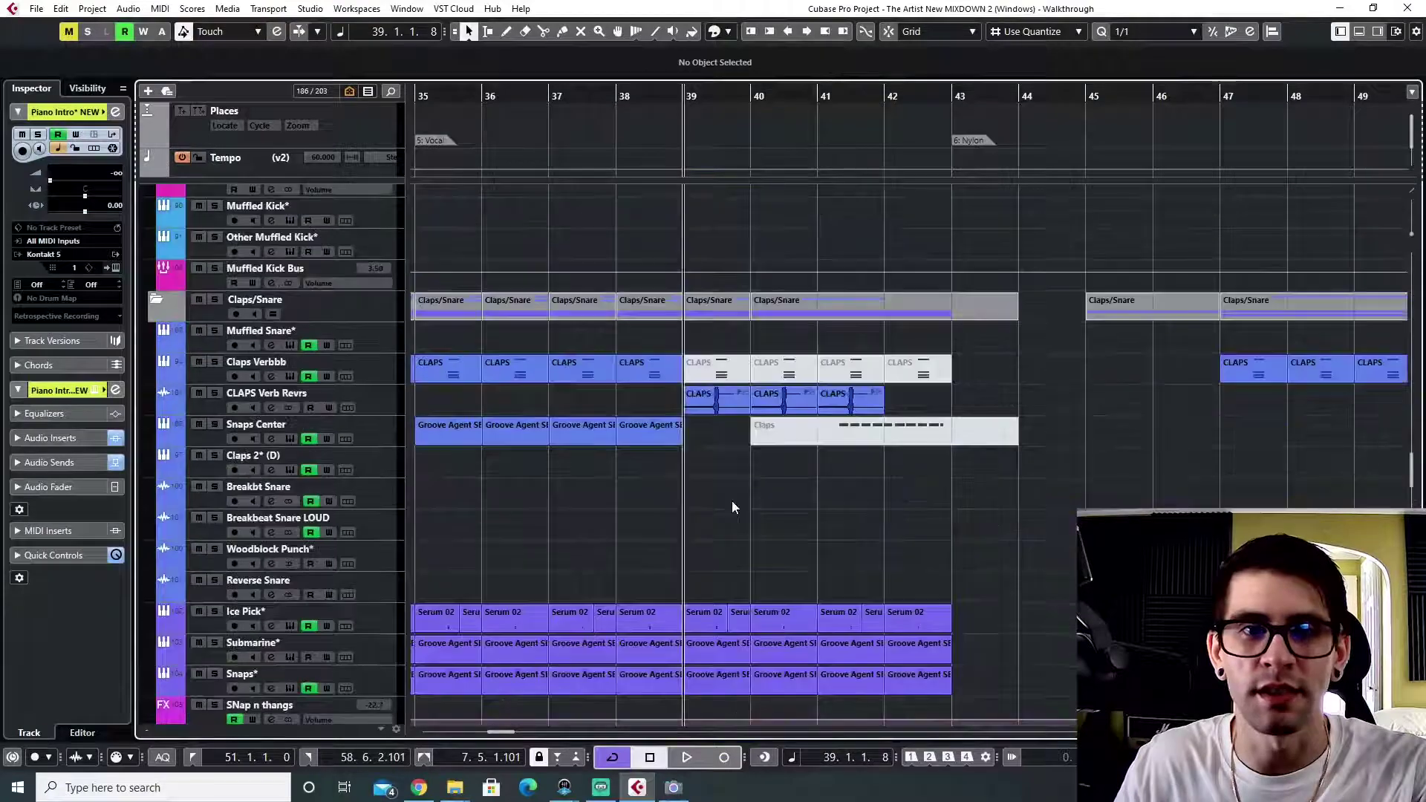
- Play the full mix from the middle of bar 38 and inspect the reversed percussion clips from bar 39
{"action": "left_click", "coordinate": [655, 99]}
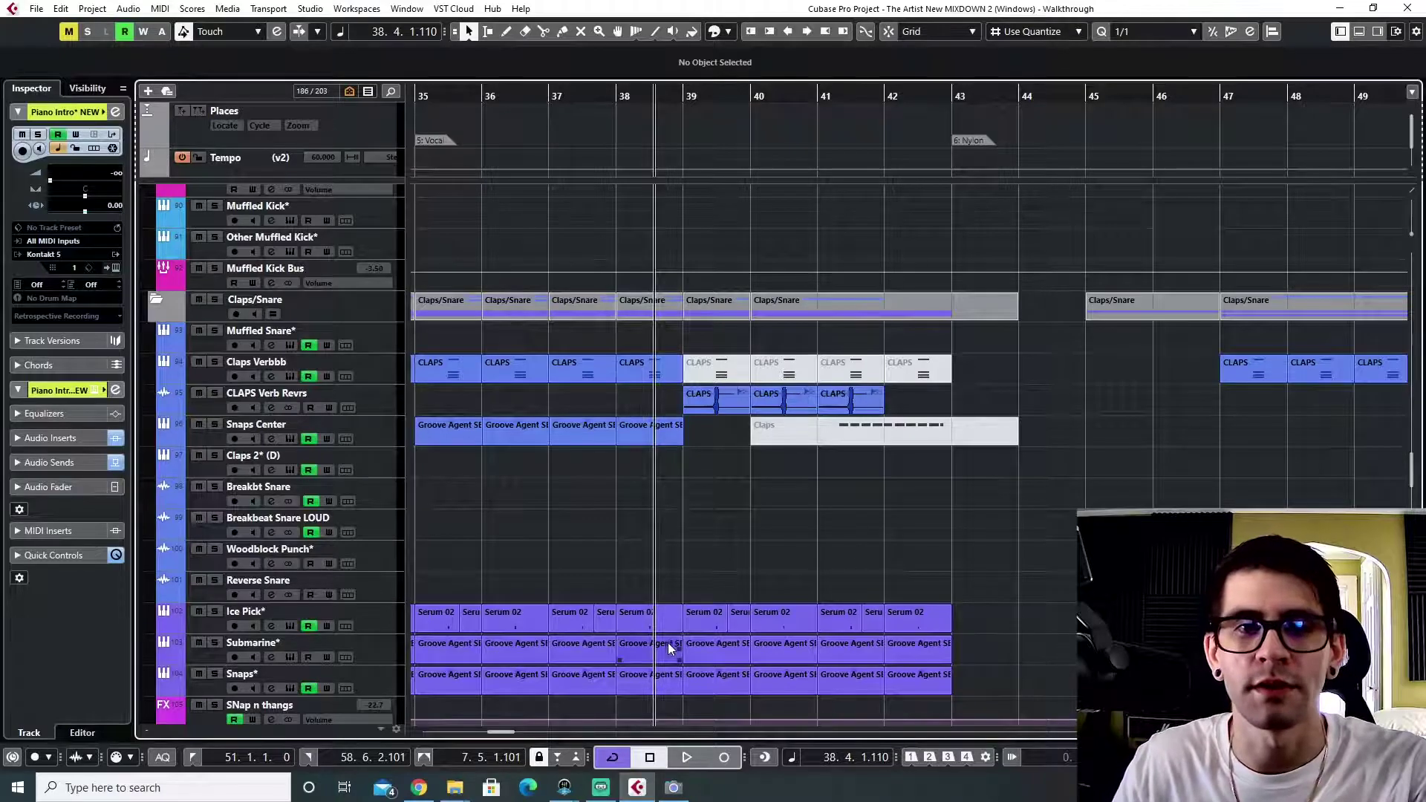
{"action": "key", "text": "space"}
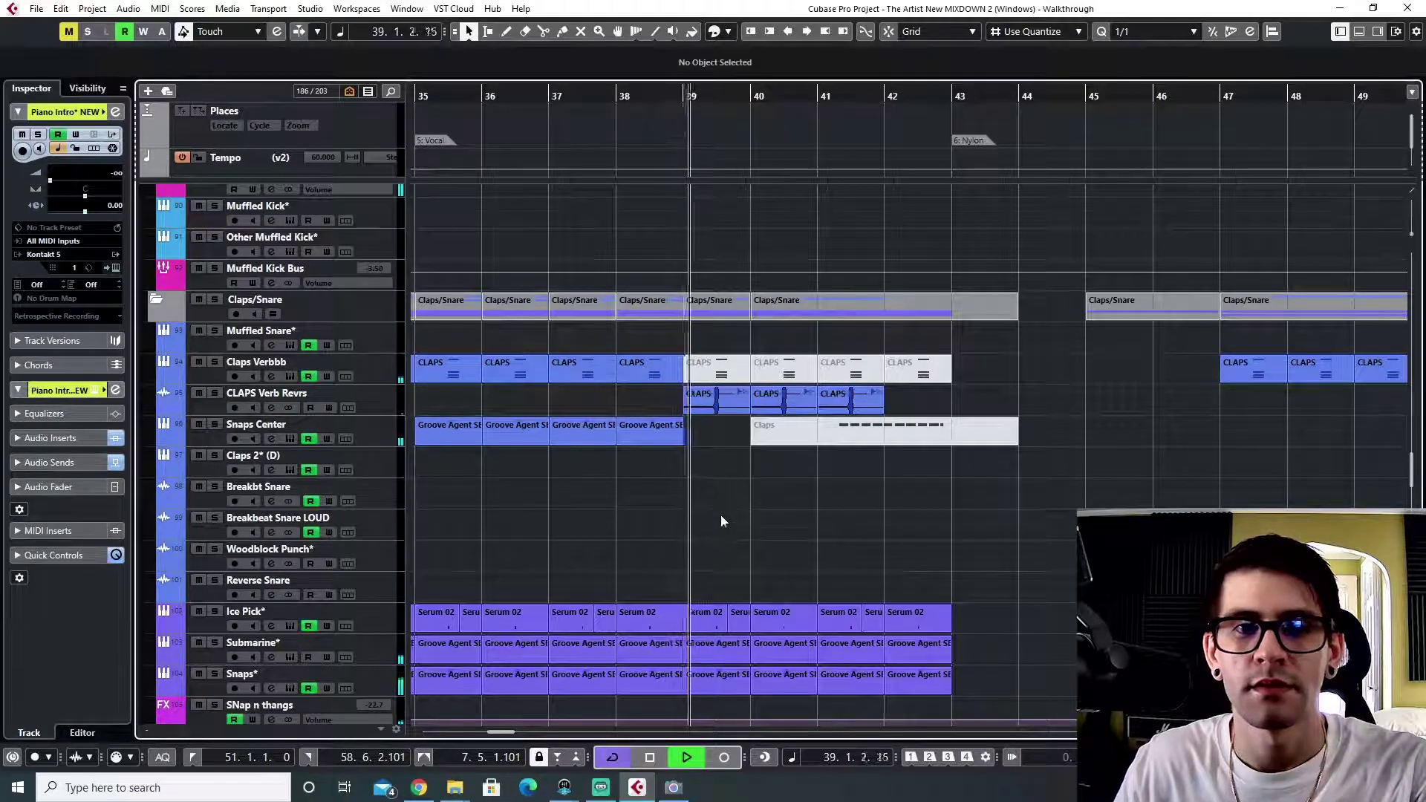
{"action": "scroll", "coordinate": [712, 521], "scroll_direction": "down", "scroll_amount": 5}
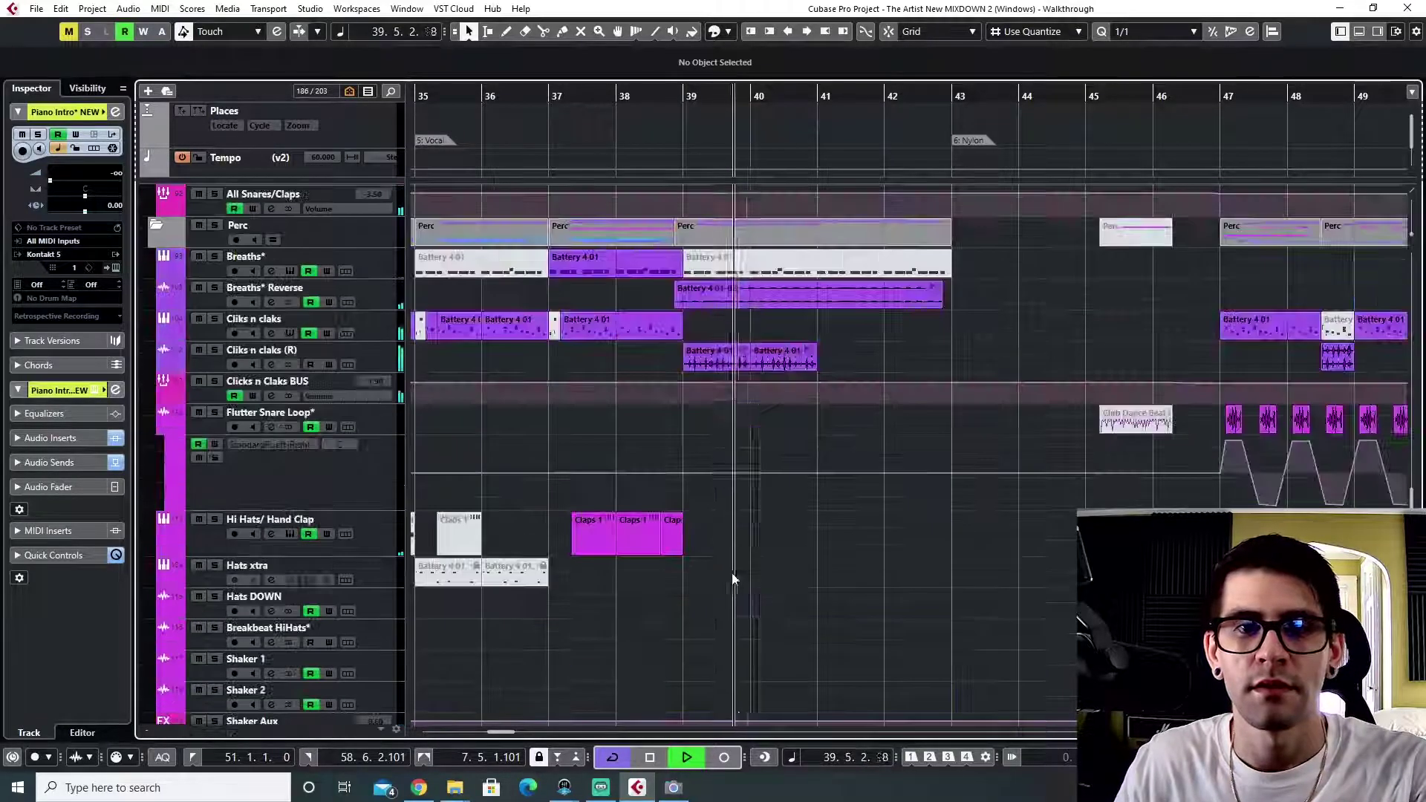
{"action": "key", "text": "h"}
{"action": "key", "text": "h"}
{"action": "key", "text": "h"}
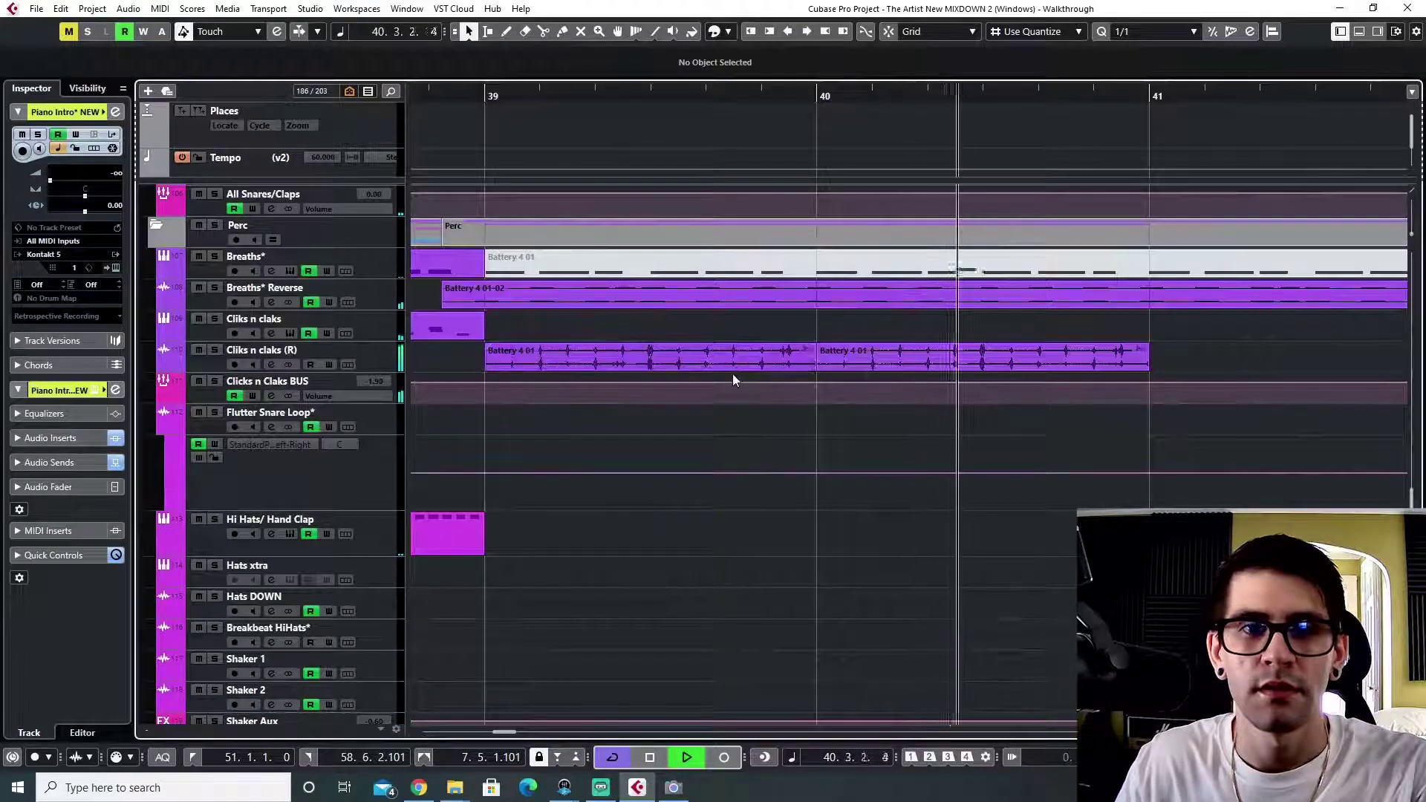
- Follow the playback through the reversed Taiko, Chants/Others Reverse and Cinematics tracks up to bar 43, and stop
{"action": "scroll", "coordinate": [728, 401], "scroll_direction": "down", "scroll_amount": 5}
{"action": "scroll", "coordinate": [724, 446], "scroll_direction": "up", "scroll_amount": 3}
{"action": "scroll", "coordinate": [718, 468], "scroll_direction": "up", "scroll_amount": 2}
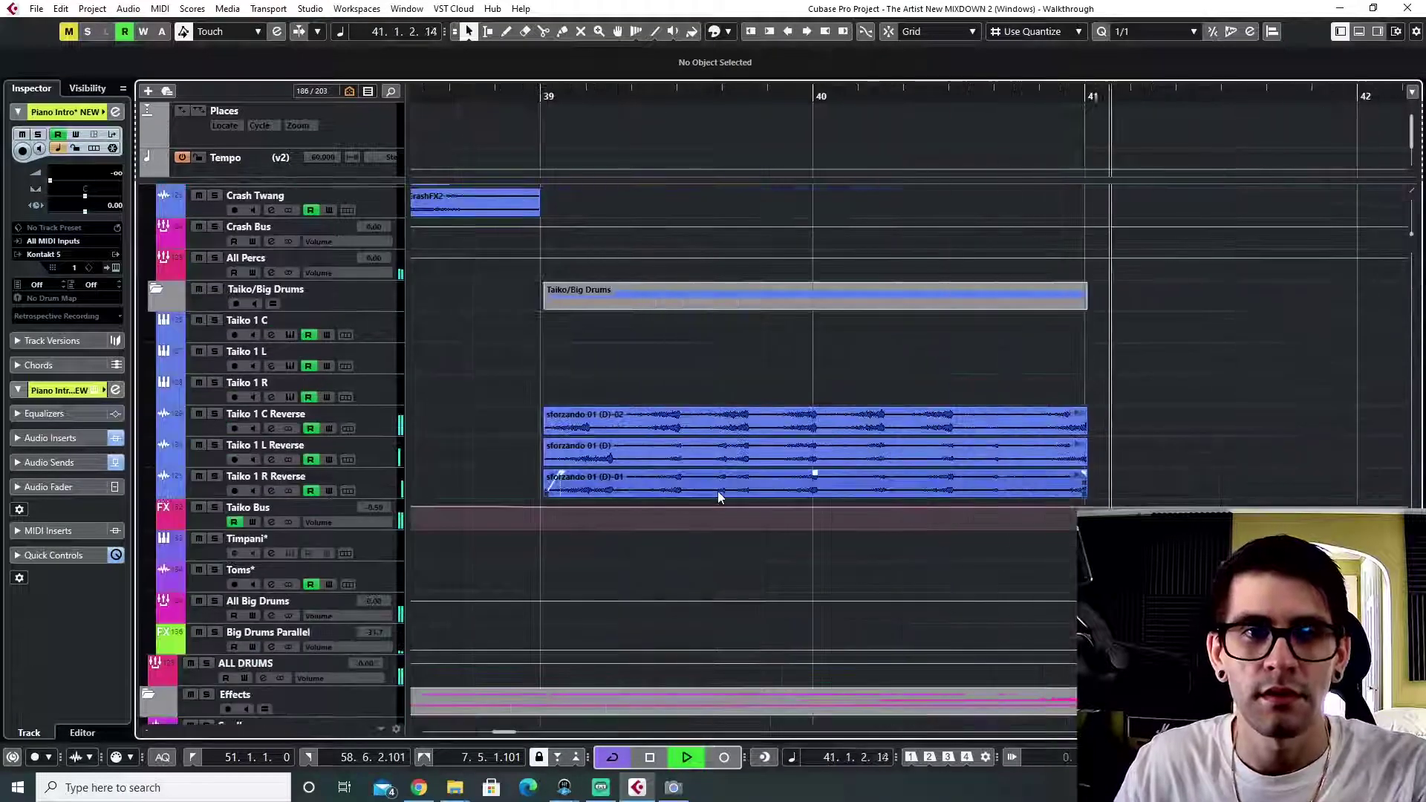
{"action": "scroll", "coordinate": [717, 497], "scroll_direction": "down", "scroll_amount": 2}
{"action": "scroll", "coordinate": [718, 490], "scroll_direction": "down", "scroll_amount": 10}
{"action": "scroll", "coordinate": [718, 492], "scroll_direction": "up", "scroll_amount": 5}
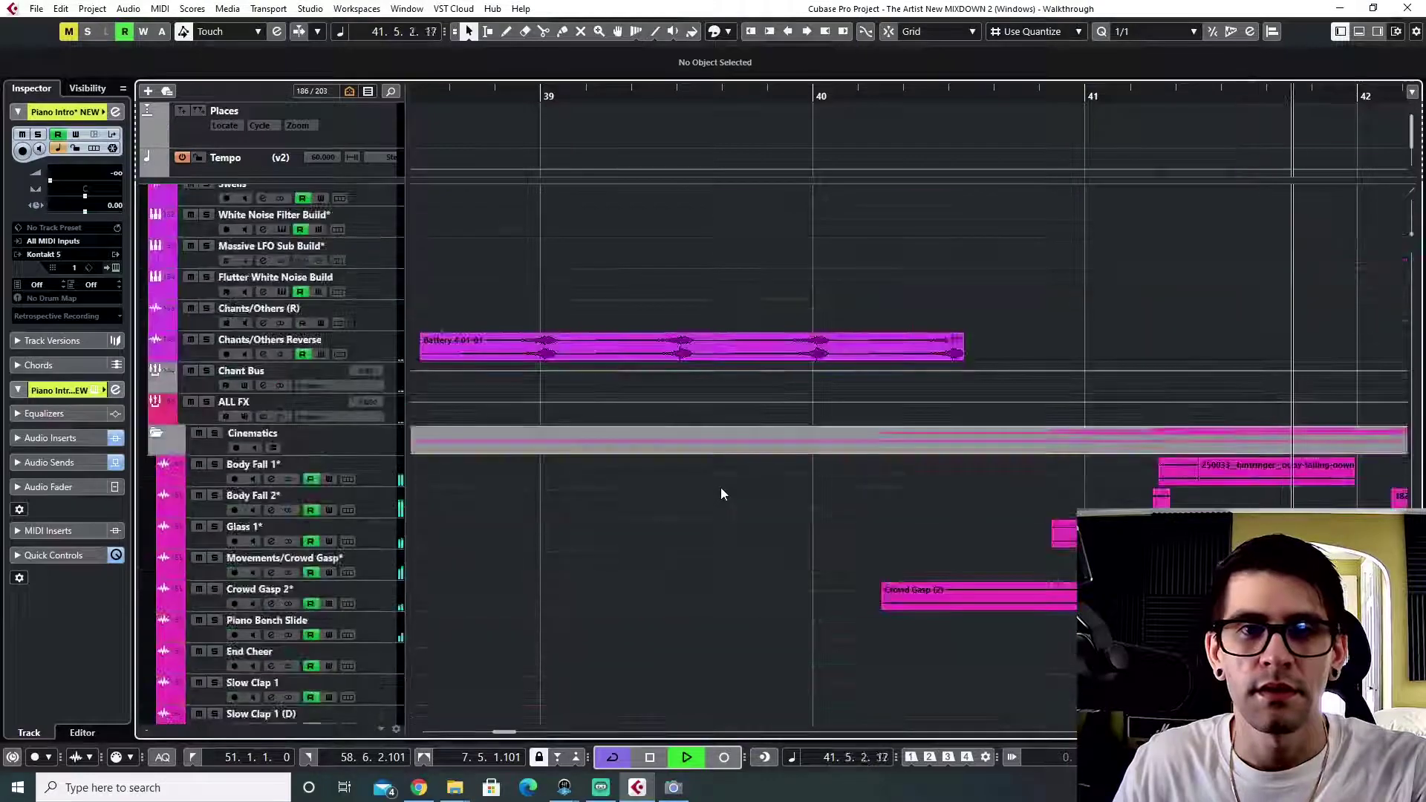
{"action": "scroll", "coordinate": [720, 487], "scroll_direction": "down", "scroll_amount": 5}
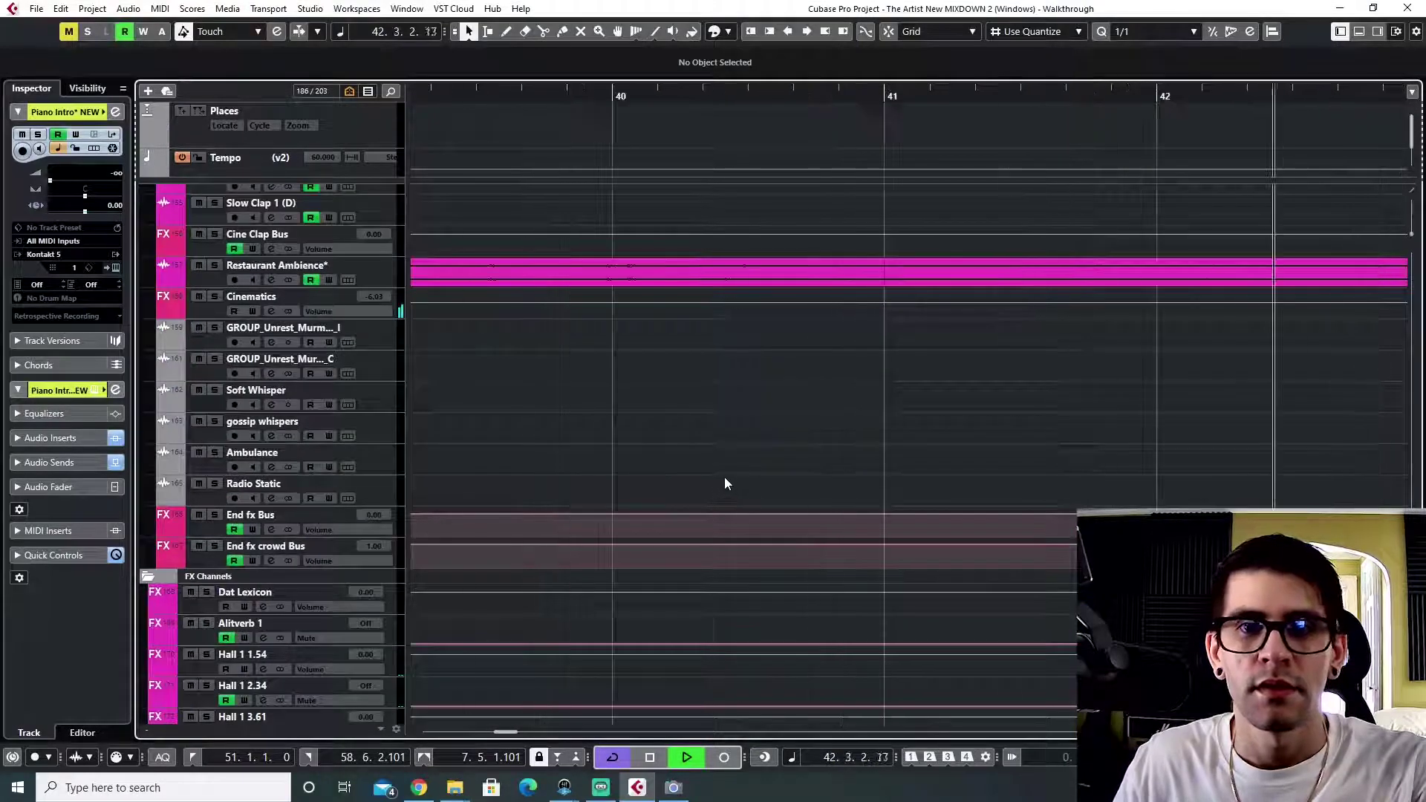
{"action": "scroll", "coordinate": [724, 477], "scroll_direction": "down", "scroll_amount": 3}
{"action": "scroll", "coordinate": [724, 479], "scroll_direction": "up", "scroll_amount": 8}
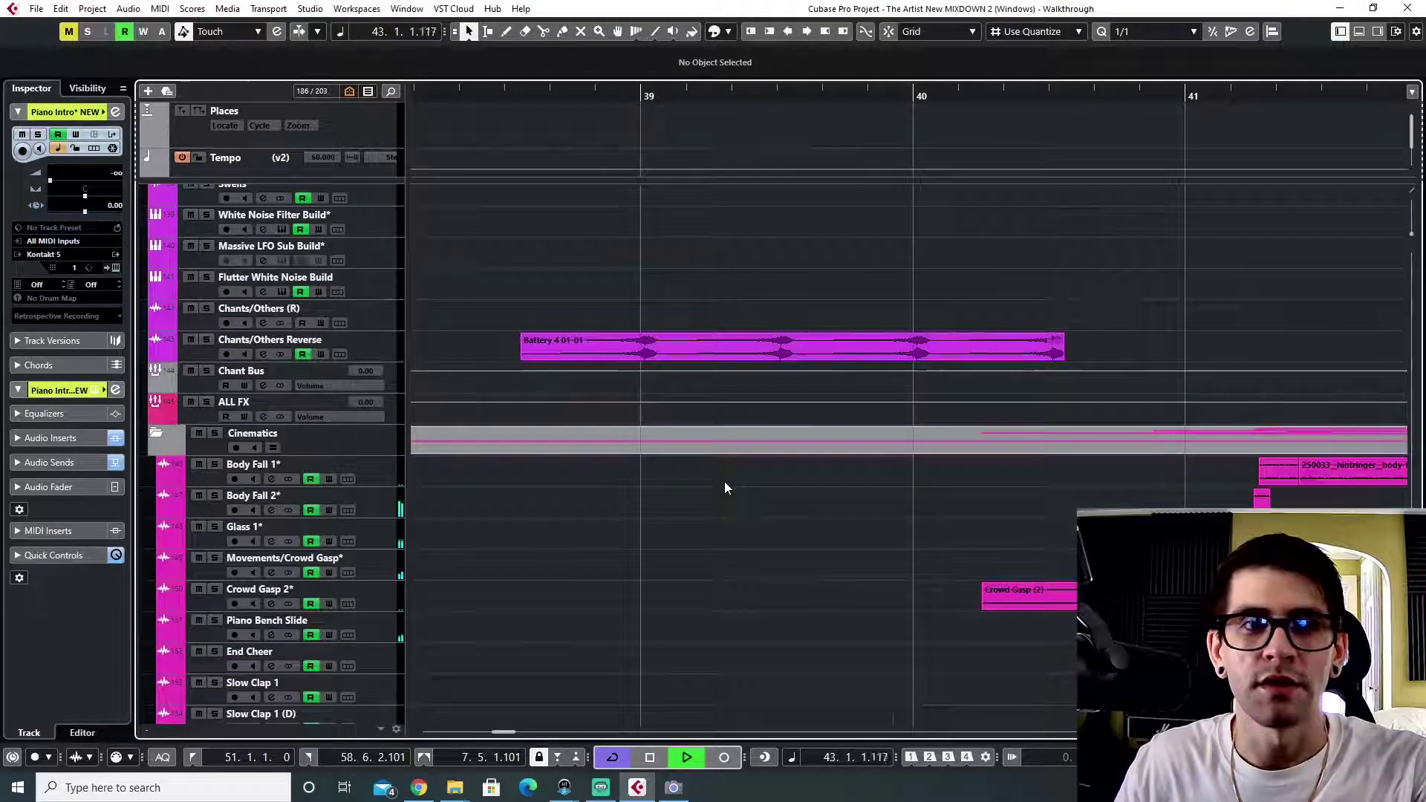
{"action": "scroll", "coordinate": [722, 483], "scroll_direction": "down", "scroll_amount": 3}
{"action": "key", "text": "space"}
- Play the Cinematics sound effects from just after bar 41 to the Nylon marker, and stop
{"action": "left_click", "coordinate": [898, 223]}
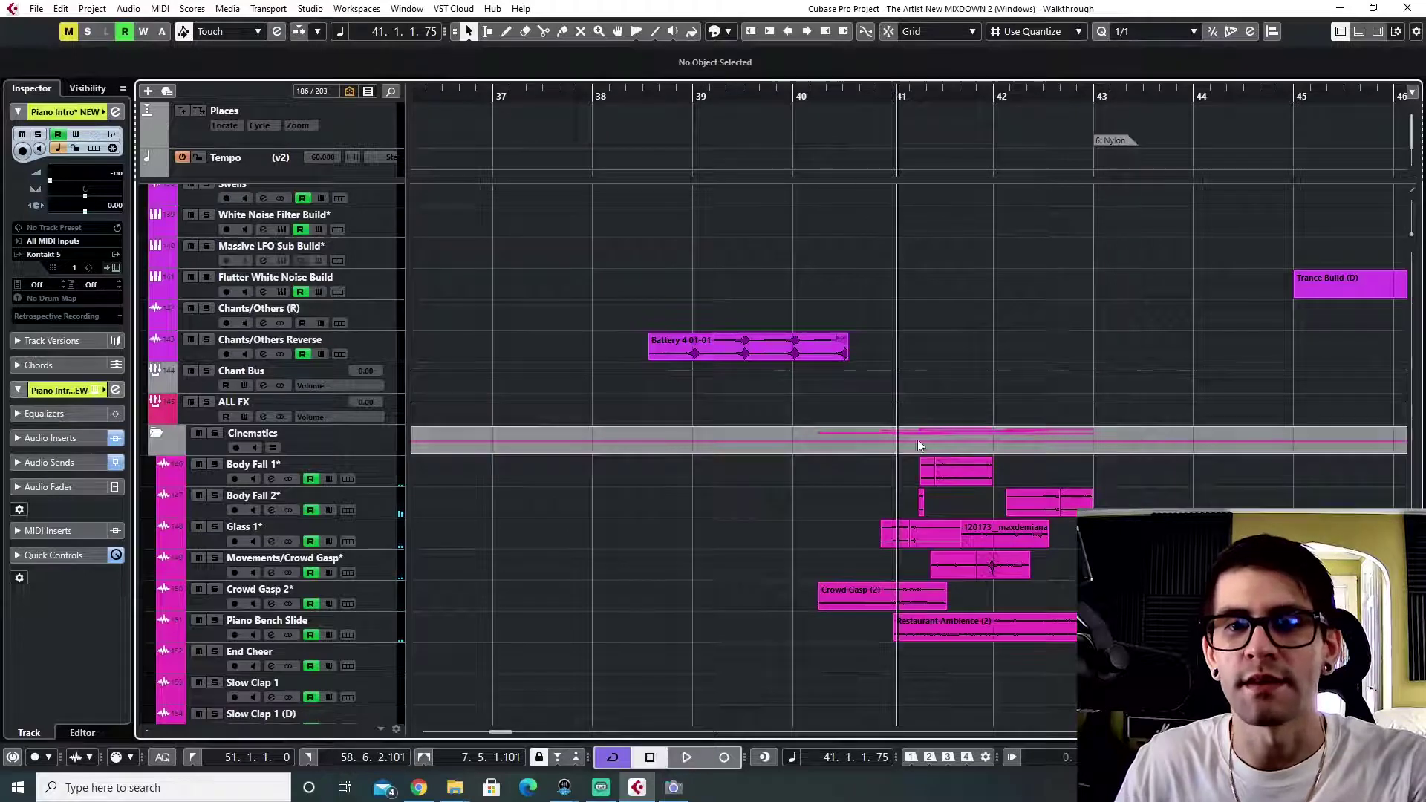
{"action": "key", "text": "space"}
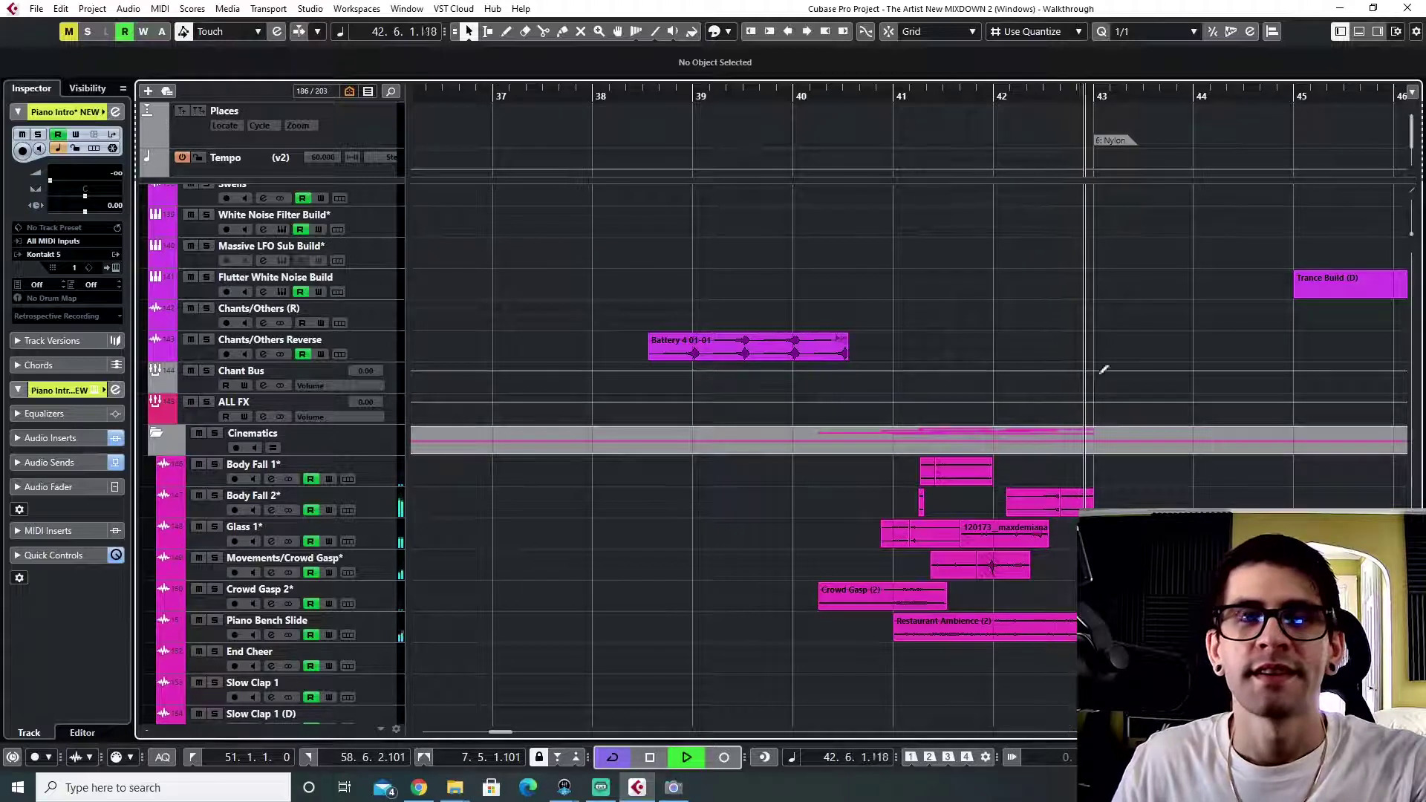
{"action": "key", "text": "space"}
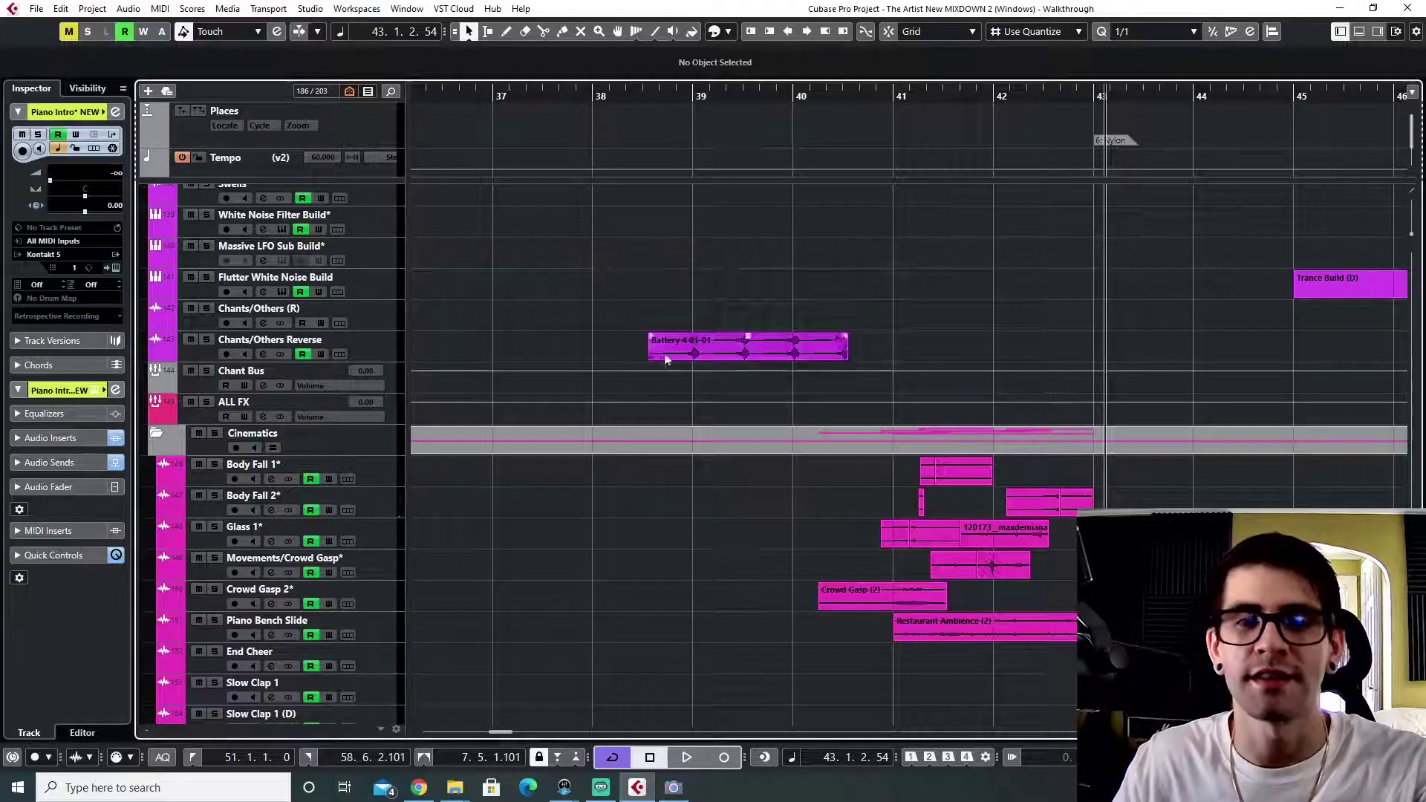
{"action": "scroll", "coordinate": [790, 309], "scroll_direction": "down", "scroll_amount": 6}
{"action": "scroll", "coordinate": [804, 372], "scroll_direction": "up", "scroll_amount": 4}
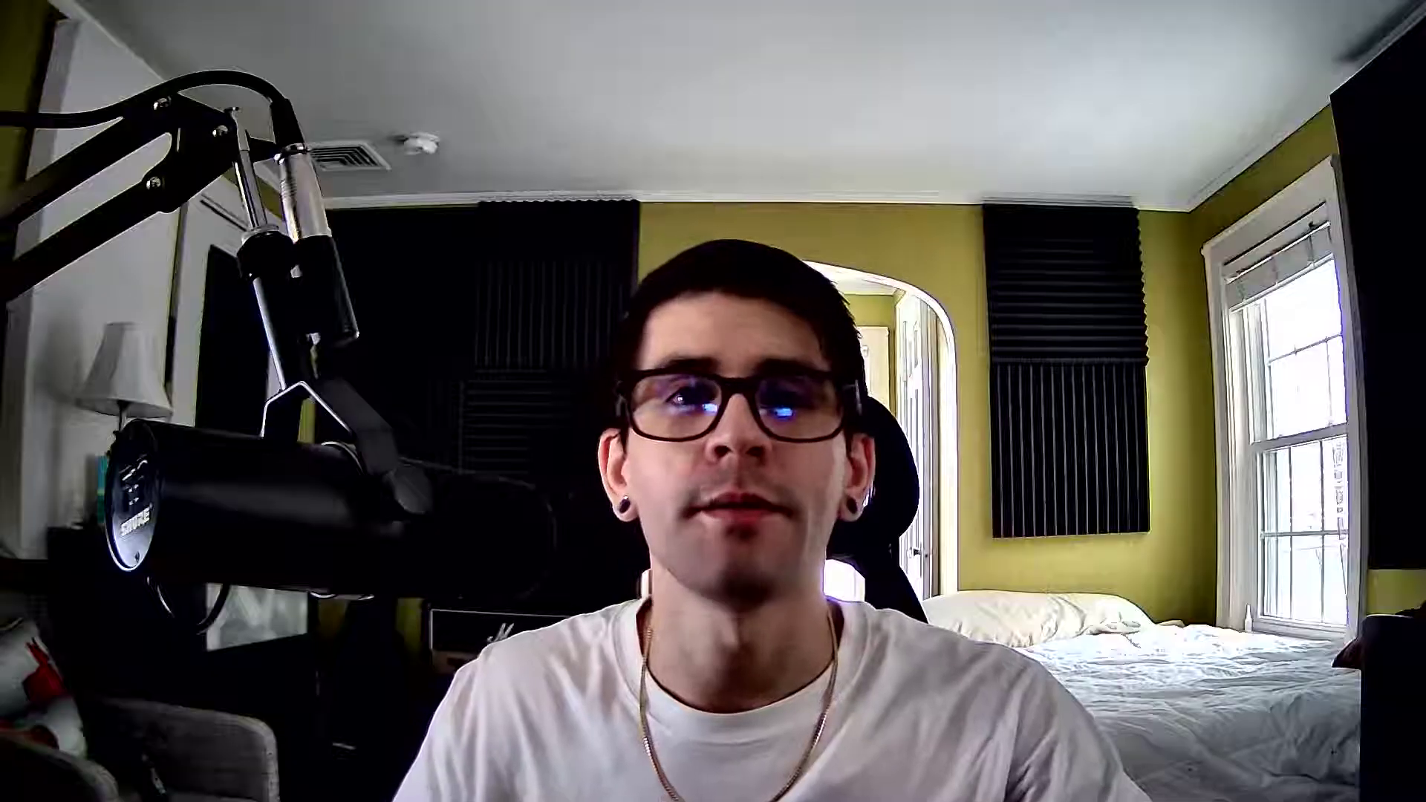